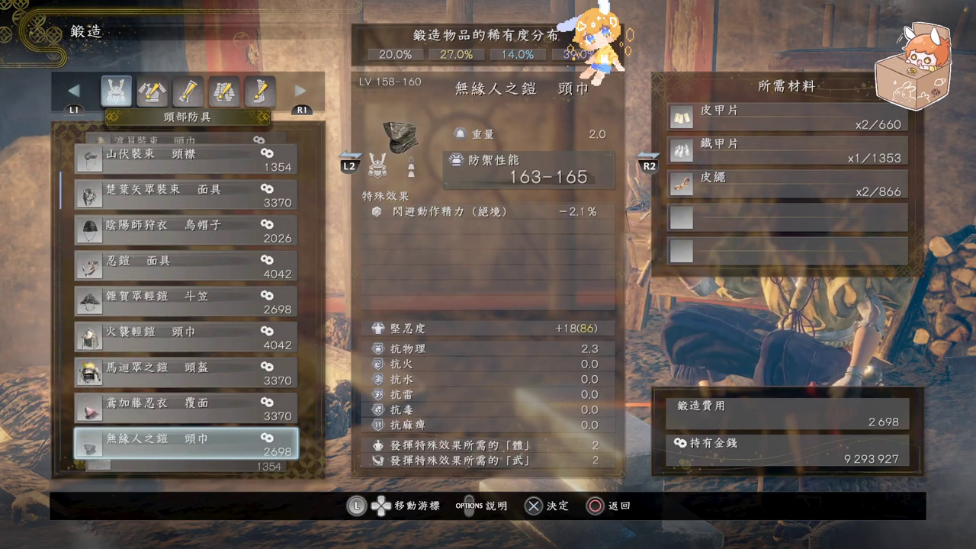
# Leave the head armour forging list and the 鍛造舖, returning to the world map.
pyautogui.press('Up')
pyautogui.press('Up')
pyautogui.press('Up')
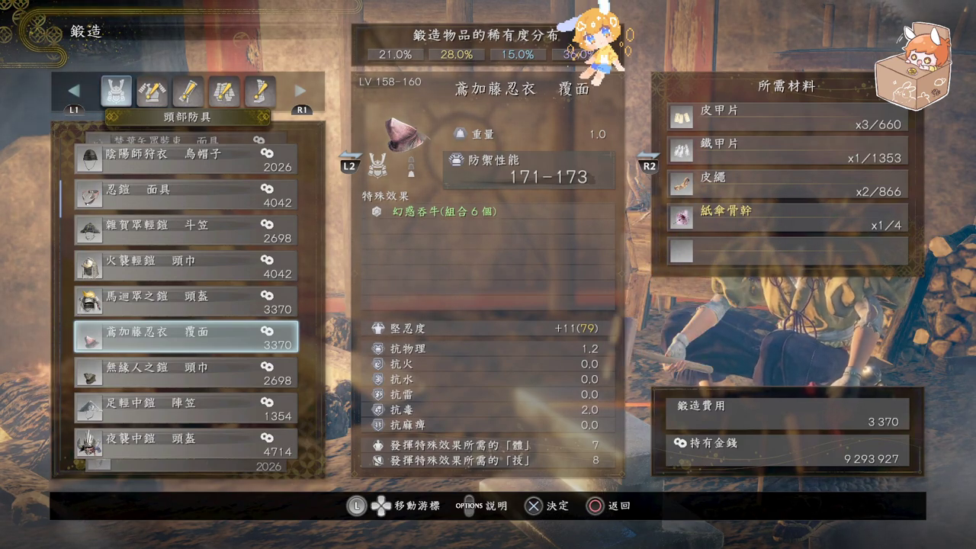
pyautogui.press('Escape')
pyautogui.press('Escape')
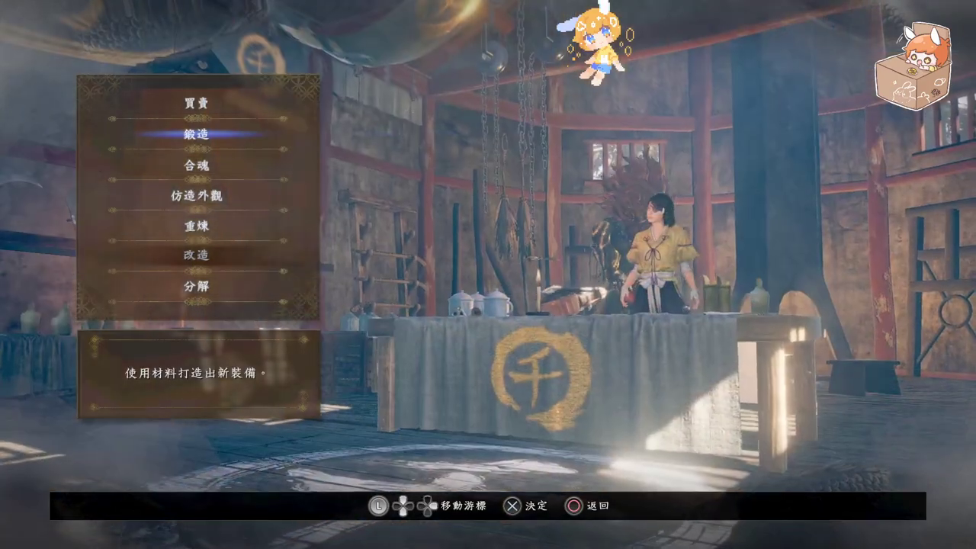
pyautogui.press('Escape')
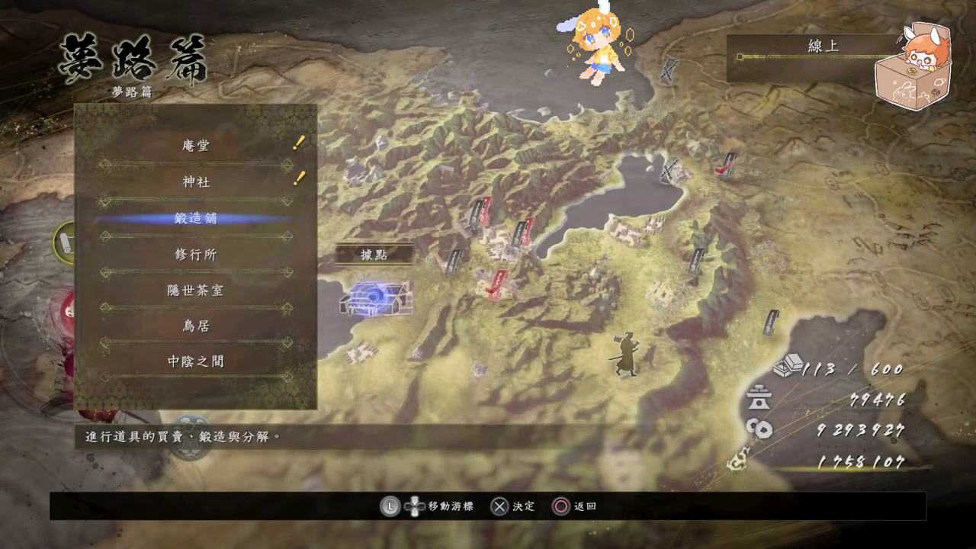
pyautogui.press('Escape')
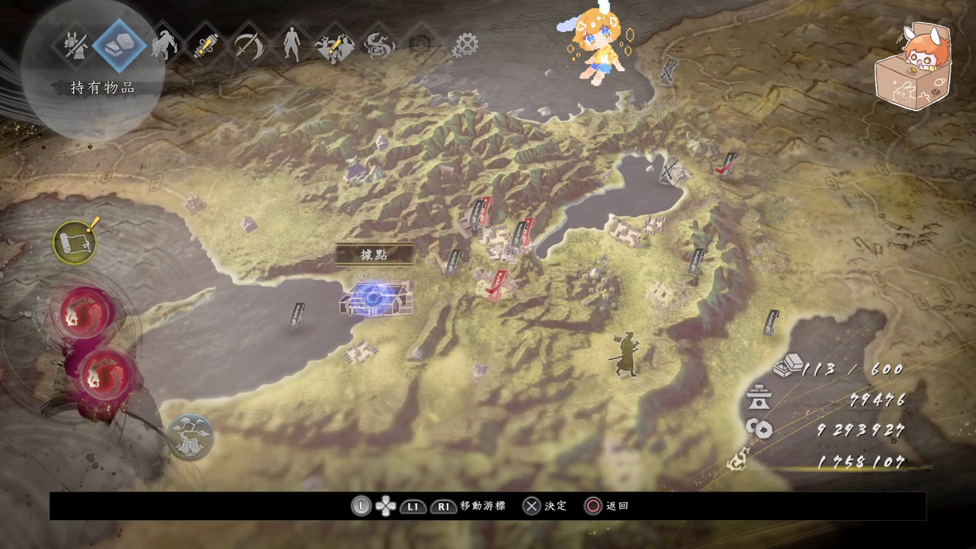
# Quit the game with the 結束 option of the 系統選單.
pyautogui.press('Left')
pyautogui.press('Left')
pyautogui.press('Return')
pyautogui.press('Up')
pyautogui.press('Return')
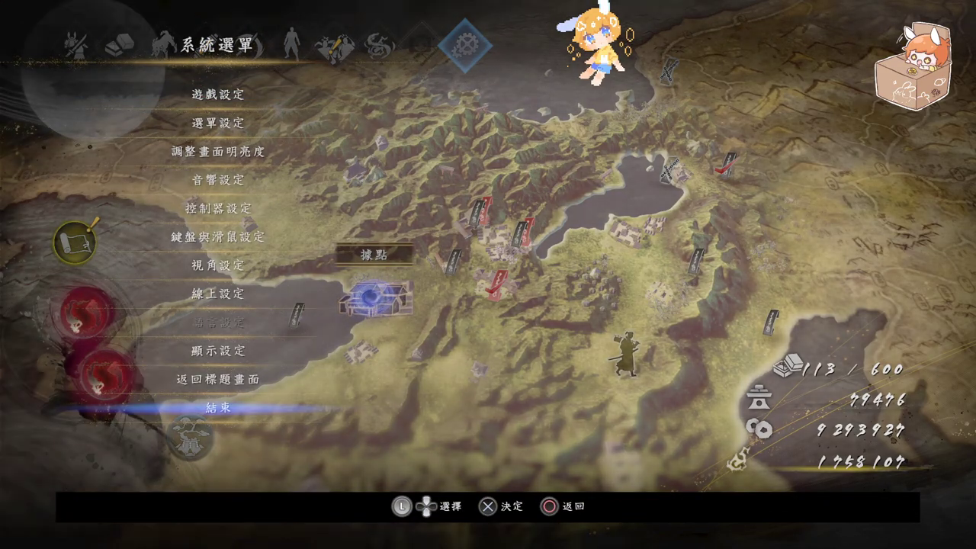
pyautogui.press('Up')
pyautogui.press('Return')
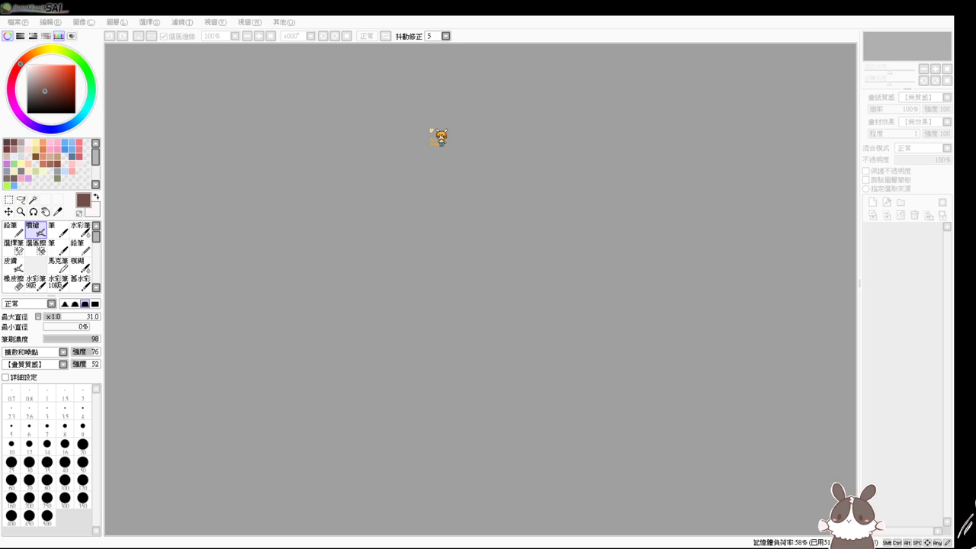
# Switch to PaintTool SAI, open the artwork 存錢筒 繁星.sai and collapse its 圖層組1 layer group.
pyautogui.doubleClick(513, 314)
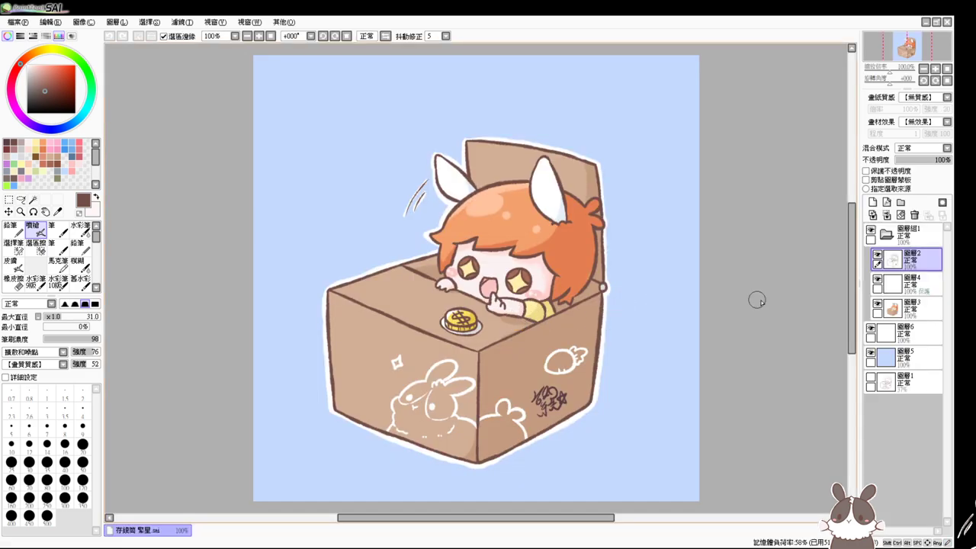
pyautogui.click(913, 235)
pyautogui.click(886, 234)
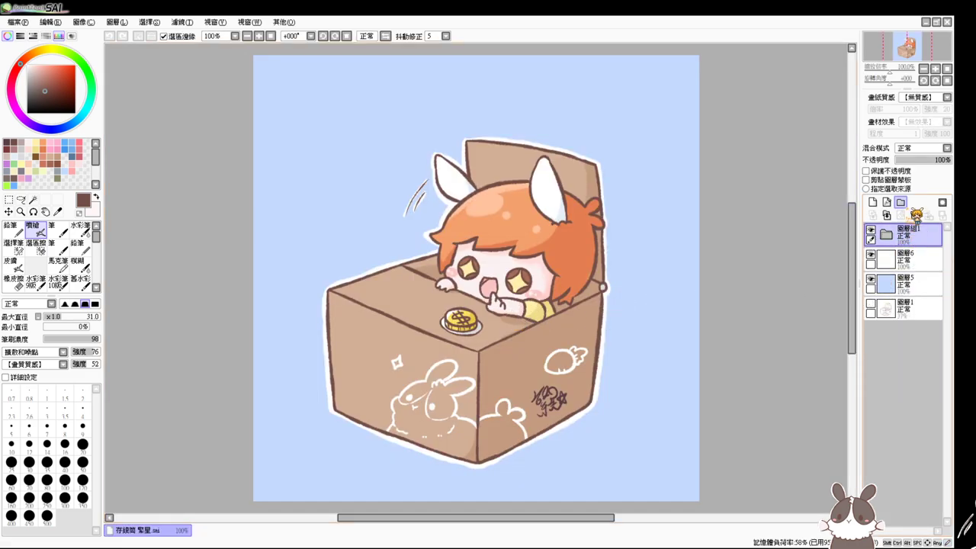
# Create a new layer group above 圖層組1, and hide the blue background layer and the finished artwork group.
pyautogui.click(900, 202)
pyautogui.click(869, 303)
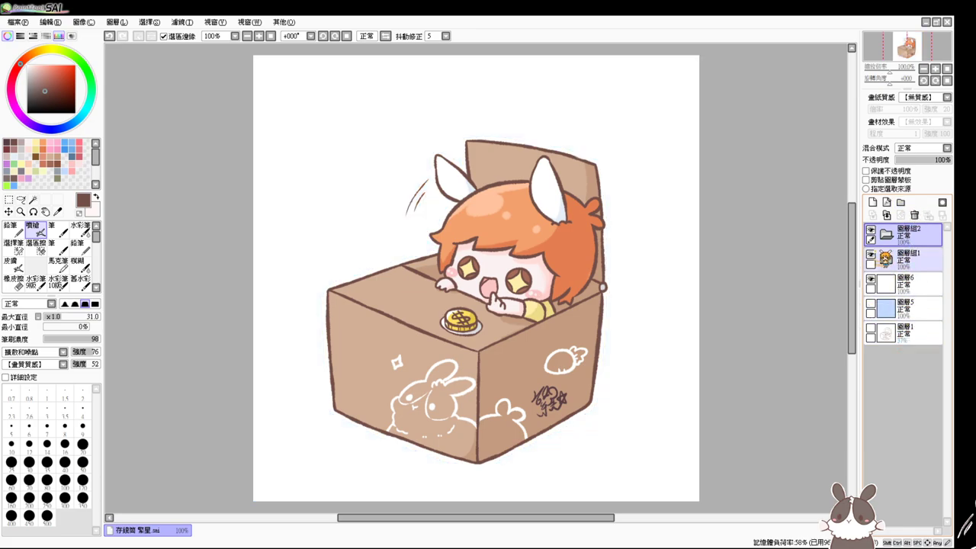
pyautogui.click(870, 254)
# Move layer 圖層6 into the 圖層組1 group and collapse the group.
pyautogui.click(883, 283)
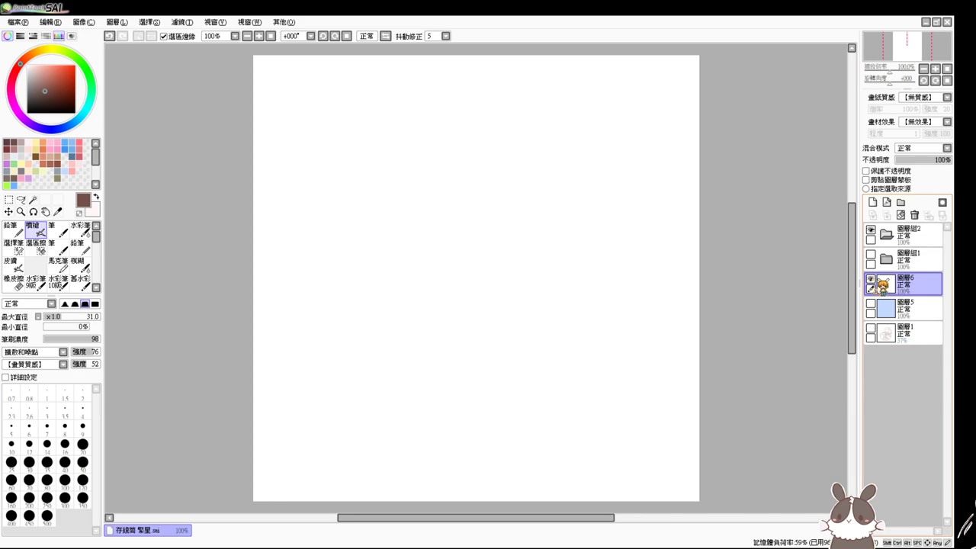
pyautogui.moveTo(902, 285)
pyautogui.mouseDown()
pyautogui.moveTo(907, 269)
pyautogui.moveTo(906, 280)
pyautogui.mouseUp()
pyautogui.click(886, 259)
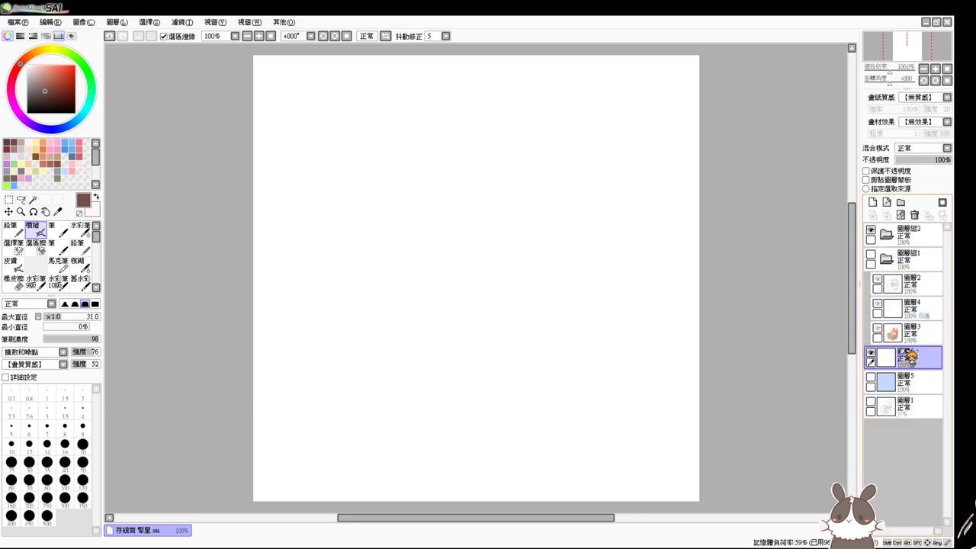
pyautogui.moveTo(908, 354); pyautogui.dragTo(910, 343)
pyautogui.click(884, 258)
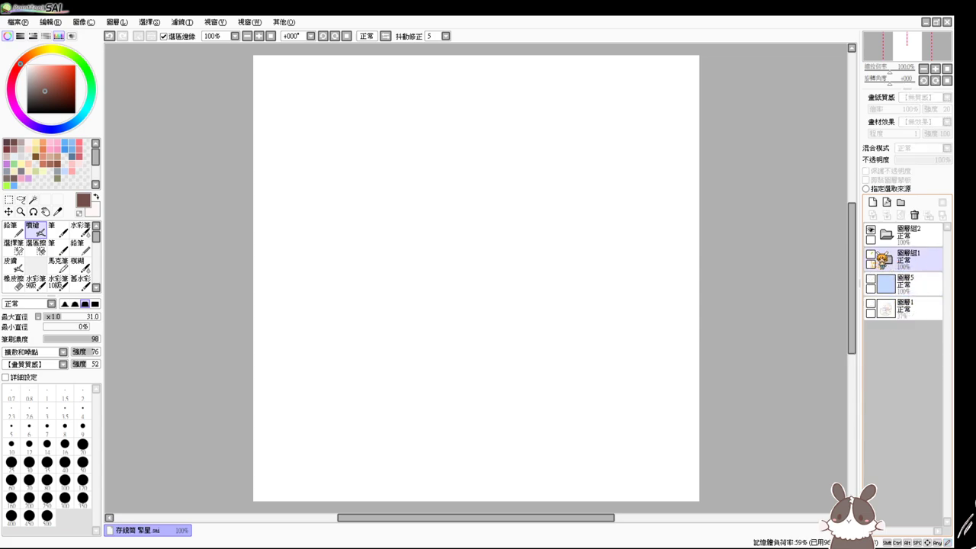
# Show the rough sketch on layer 圖層1.
pyautogui.click(894, 281)
pyautogui.click(902, 308)
pyautogui.click(871, 304)
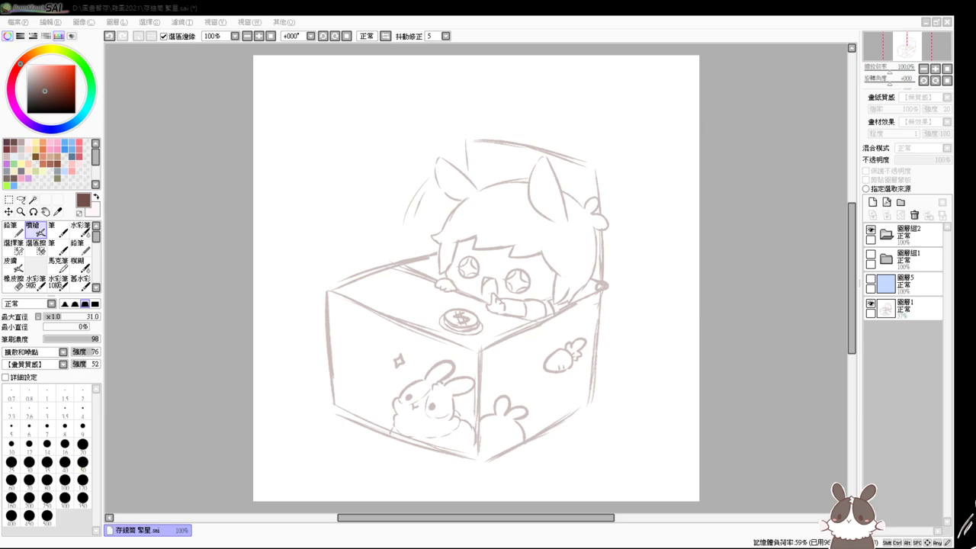
pyautogui.hotkey('alt', 'Tab')
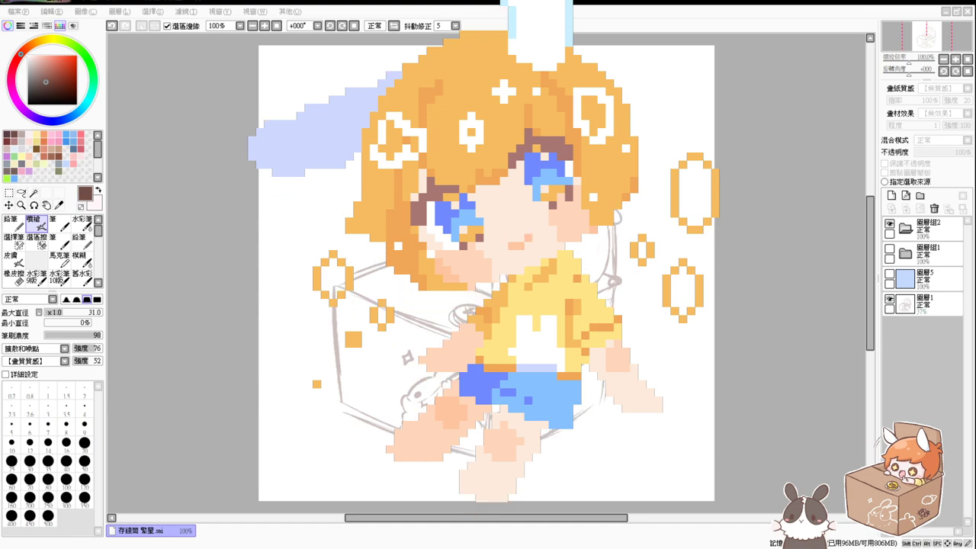
pyautogui.hotkey('ctrl', 'z')
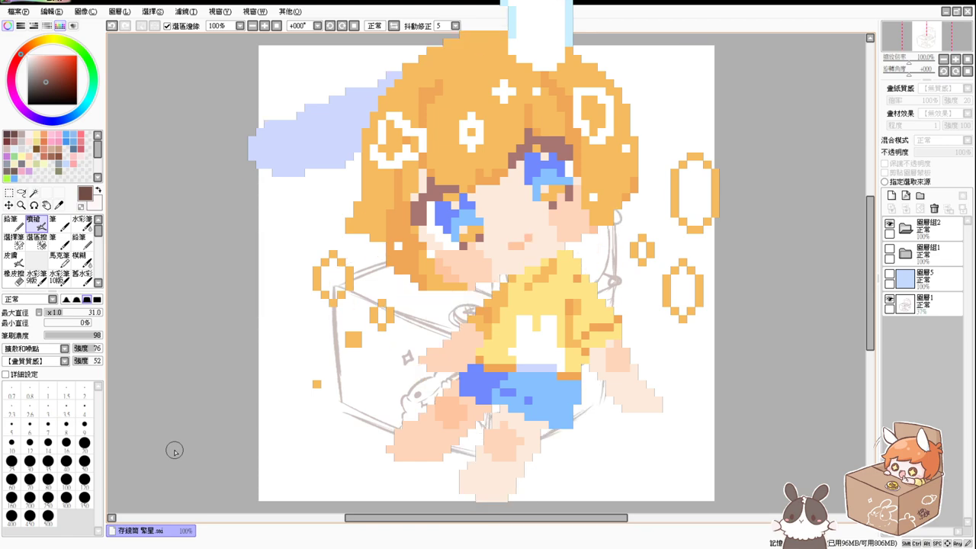
pyautogui.scroll(-1, 488, 275)
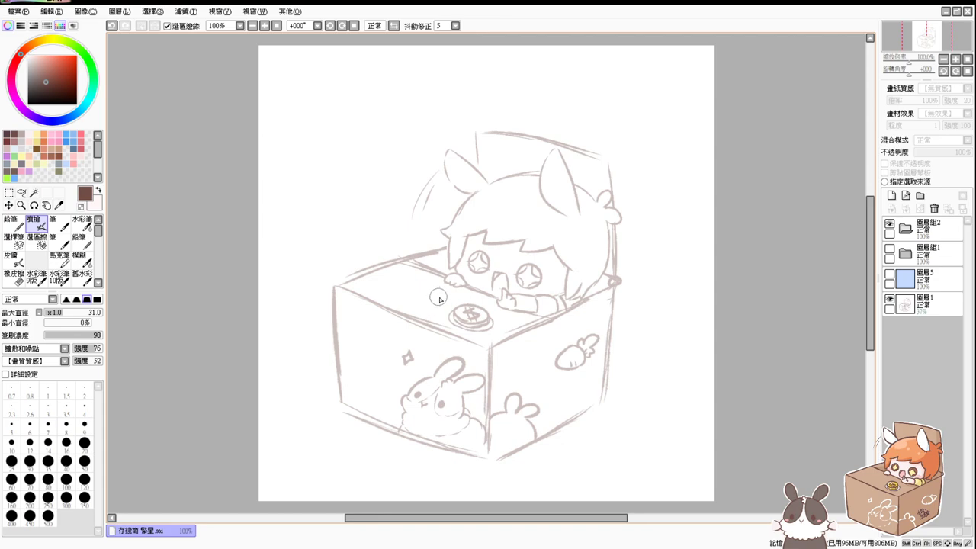
# Add a blank layer inside the 圖層組2 group.
pyautogui.click(923, 223)
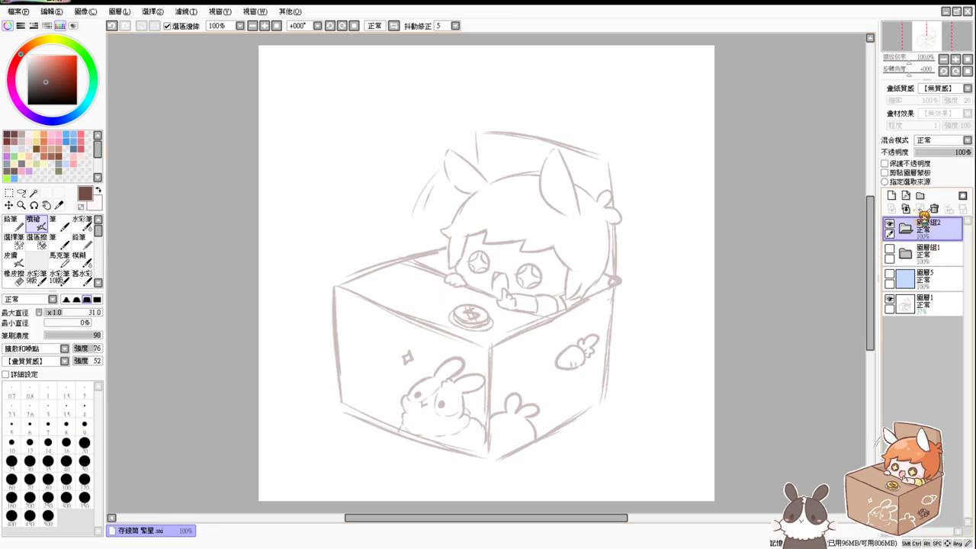
pyautogui.click(920, 195)
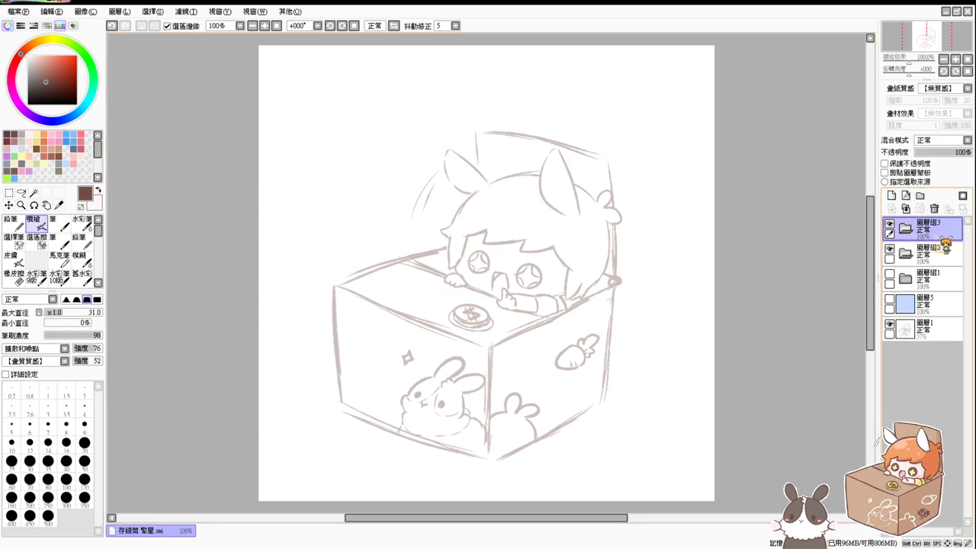
pyautogui.hotkey('ctrl', 'z')
pyautogui.click(891, 196)
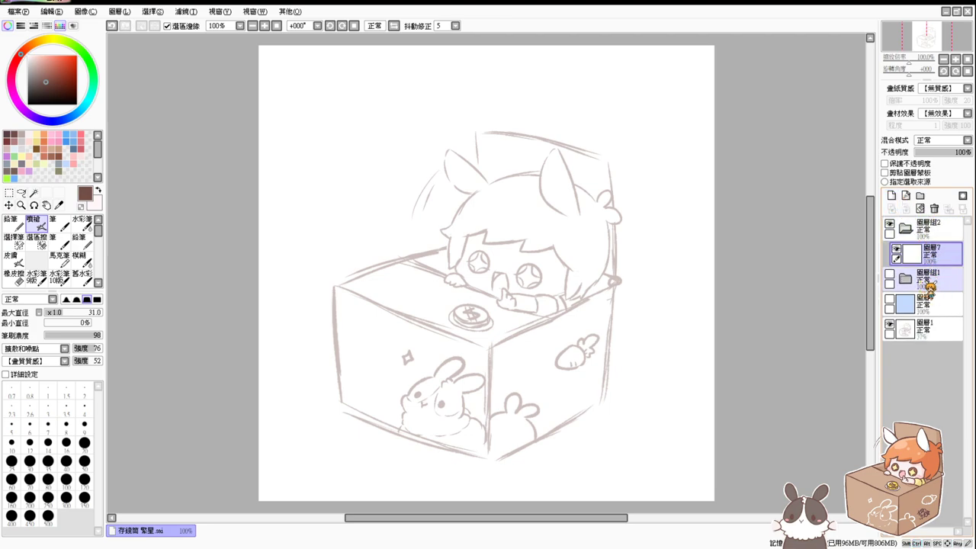
pyautogui.moveTo(929, 285); pyautogui.dragTo(696, 316)
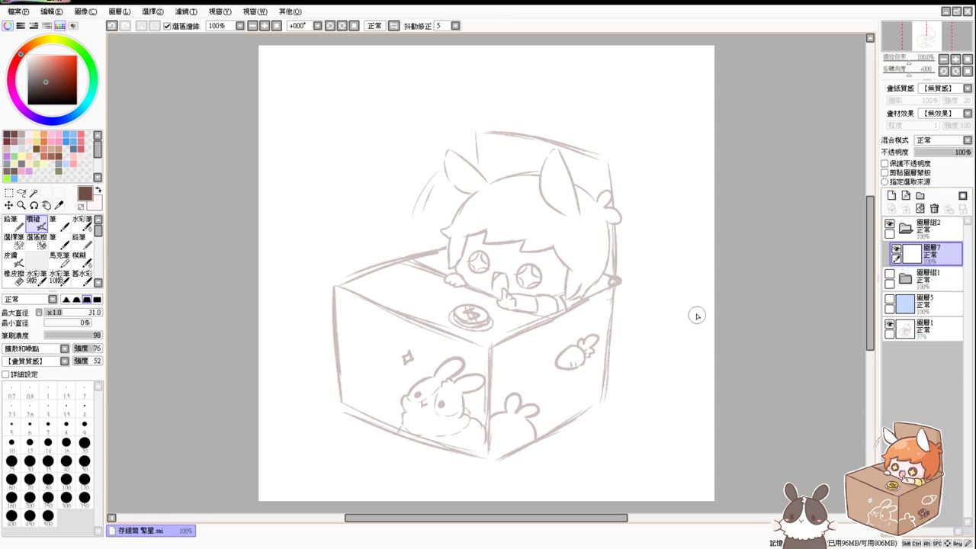
# Copy the sketch layer 圖層1 into the 圖層組2 group below the blank layer, and hide the original sketch.
pyautogui.click(948, 329)
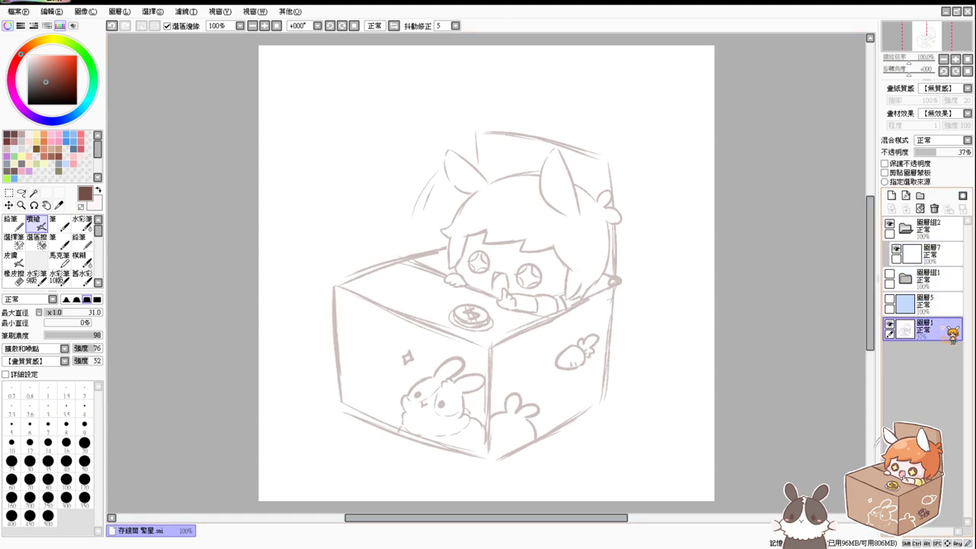
pyautogui.moveTo(948, 329)
pyautogui.mouseDown()
pyautogui.moveTo(895, 204)
pyautogui.moveTo(945, 326)
pyautogui.mouseUp()
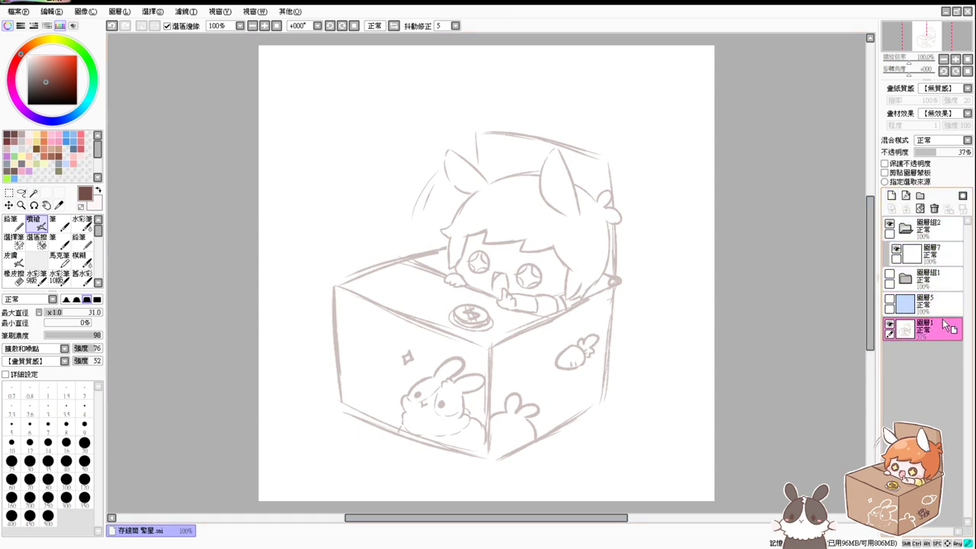
pyautogui.click(930, 254)
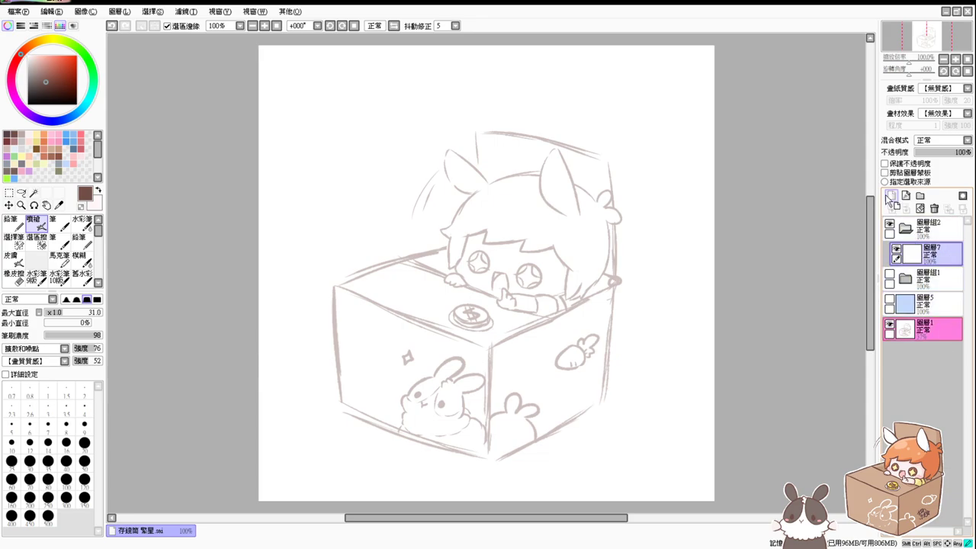
pyautogui.moveTo(890, 200); pyautogui.dragTo(890, 199)
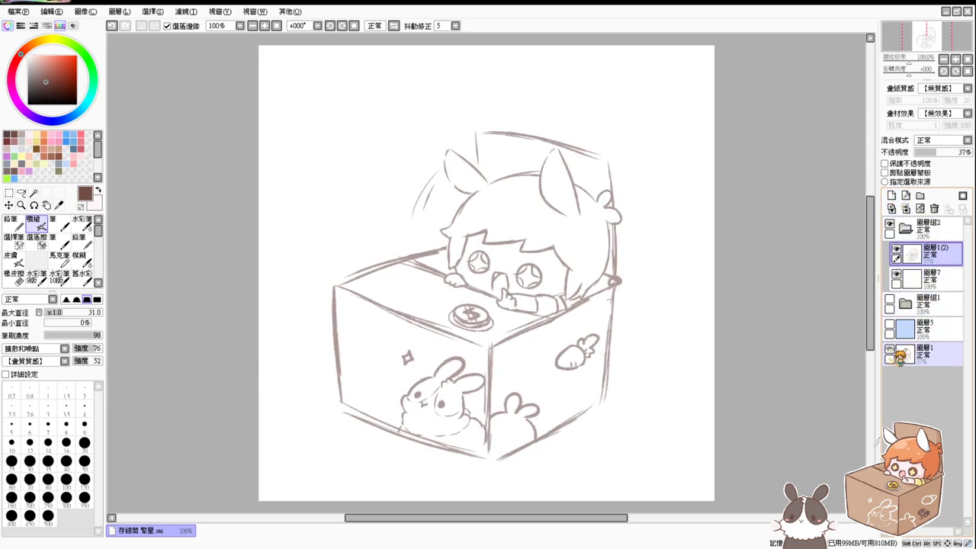
pyautogui.click(889, 349)
pyautogui.moveTo(930, 254); pyautogui.dragTo(943, 280)
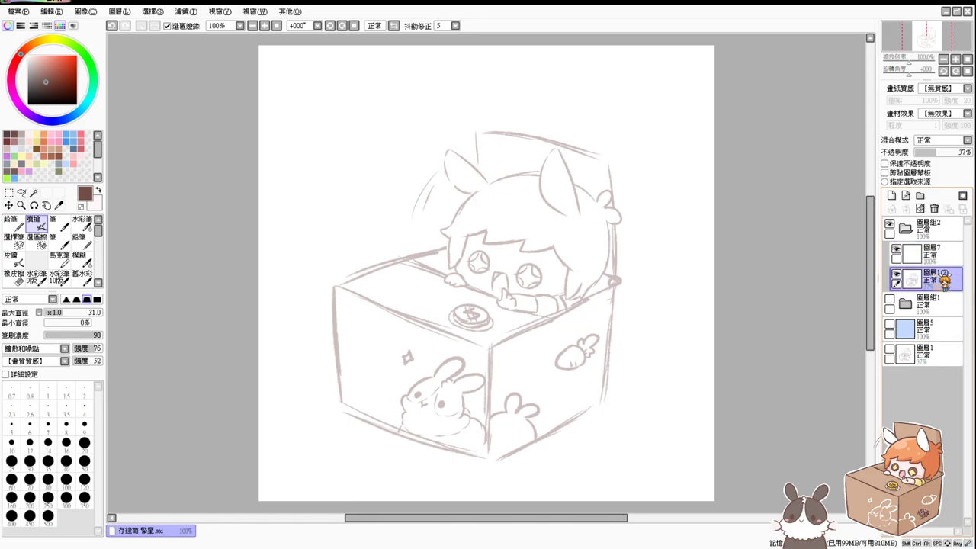
# Erase both rabbit ears from the copied sketch and redraw the top outline of the head across the gap.
pyautogui.hotkey('ctrl', '+')
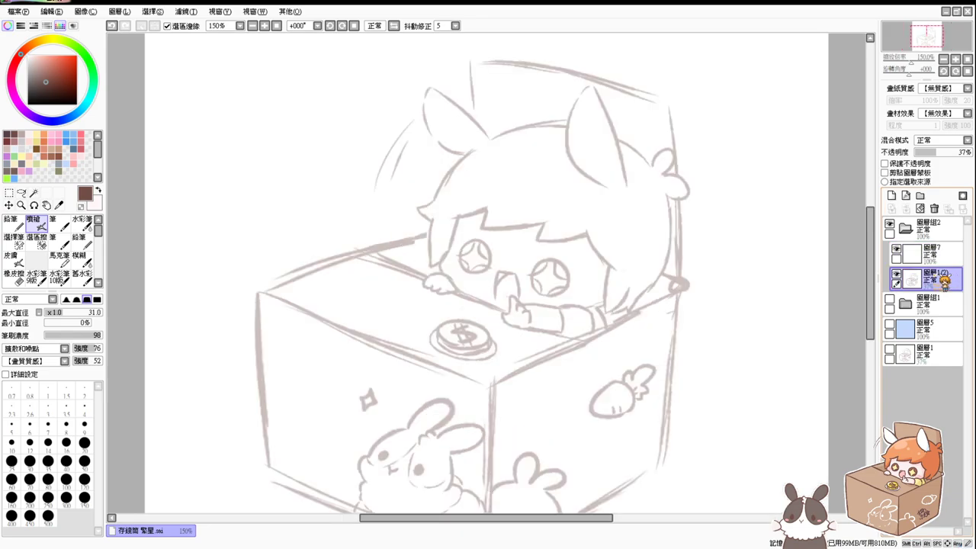
pyautogui.moveTo(682, 274); pyautogui.dragTo(663, 330)
pyautogui.press('e')
pyautogui.moveTo(421, 141)
pyautogui.mouseDown()
pyautogui.moveTo(405, 157)
pyautogui.moveTo(417, 187)
pyautogui.moveTo(423, 156)
pyautogui.moveTo(450, 179)
pyautogui.moveTo(443, 195)
pyautogui.moveTo(440, 185)
pyautogui.mouseUp()
pyautogui.moveTo(575, 148)
pyautogui.mouseDown()
pyautogui.moveTo(554, 177)
pyautogui.moveTo(561, 229)
pyautogui.moveTo(580, 237)
pyautogui.moveTo(588, 213)
pyautogui.moveTo(582, 162)
pyautogui.moveTo(608, 239)
pyautogui.mouseUp()
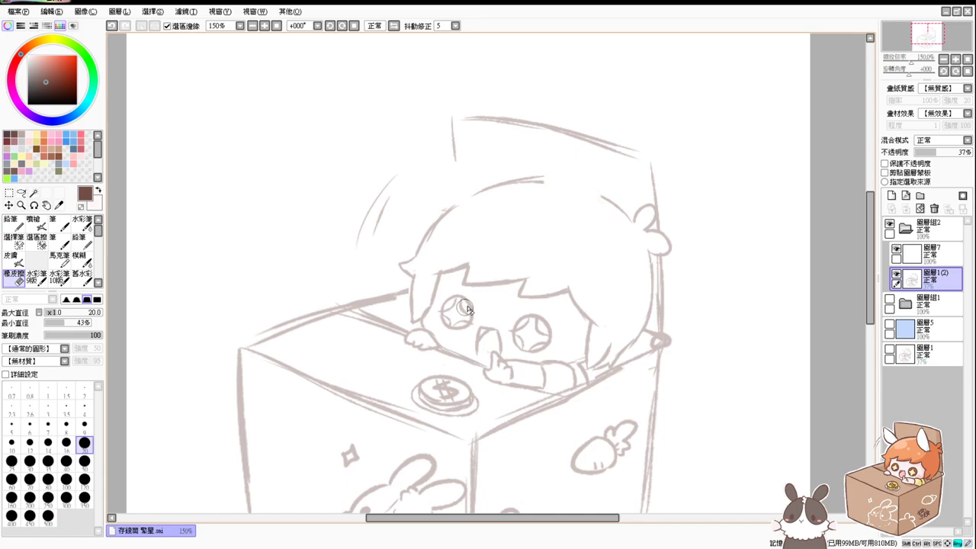
pyautogui.press('v')
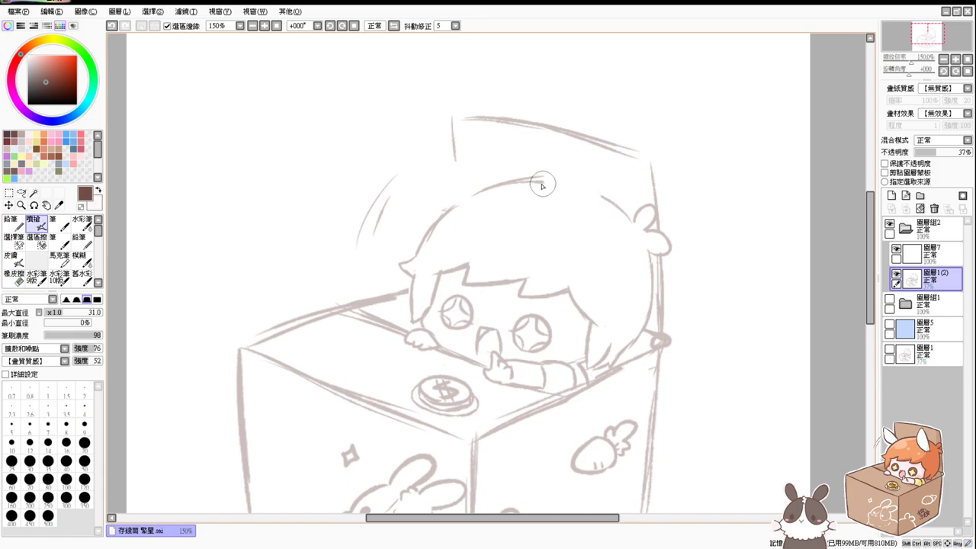
pyautogui.moveTo(542, 185)
pyautogui.mouseDown()
pyautogui.moveTo(571, 179)
pyautogui.moveTo(555, 184)
pyautogui.mouseUp()
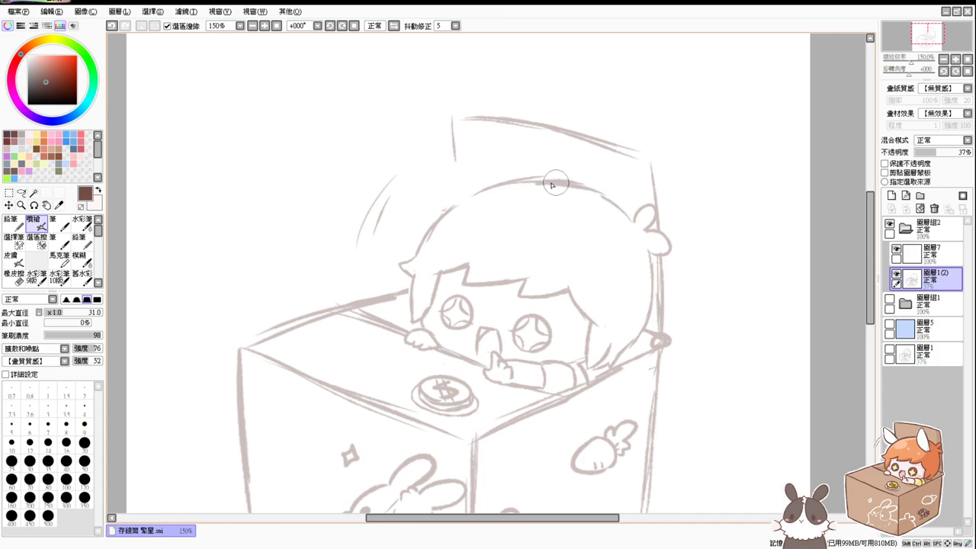
# Erase the hair tuft at the back of the head and redraw the head's outline there.
pyautogui.press('e')
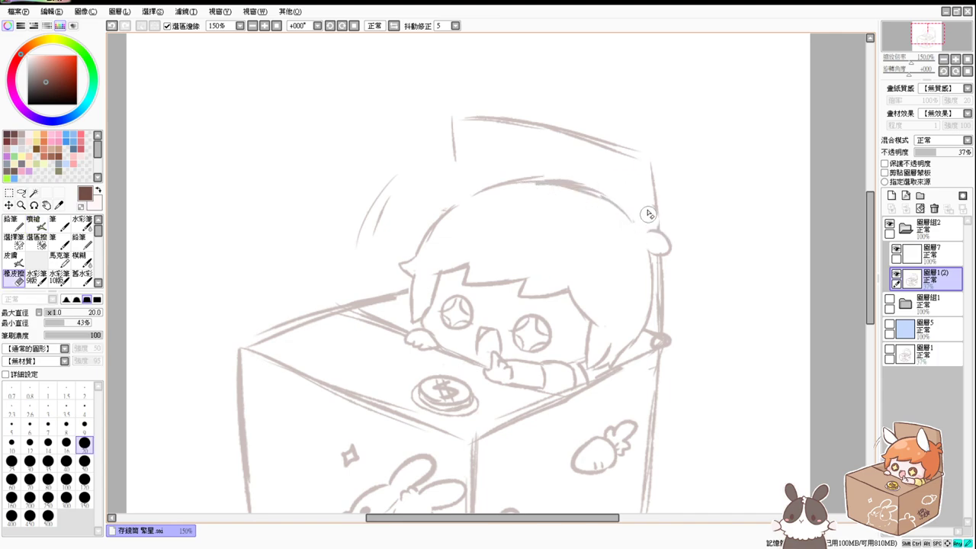
pyautogui.moveTo(649, 214)
pyautogui.mouseDown()
pyautogui.moveTo(654, 243)
pyautogui.moveTo(672, 236)
pyautogui.moveTo(675, 245)
pyautogui.moveTo(650, 244)
pyautogui.moveTo(638, 231)
pyautogui.moveTo(651, 261)
pyautogui.mouseUp()
pyautogui.press('v')
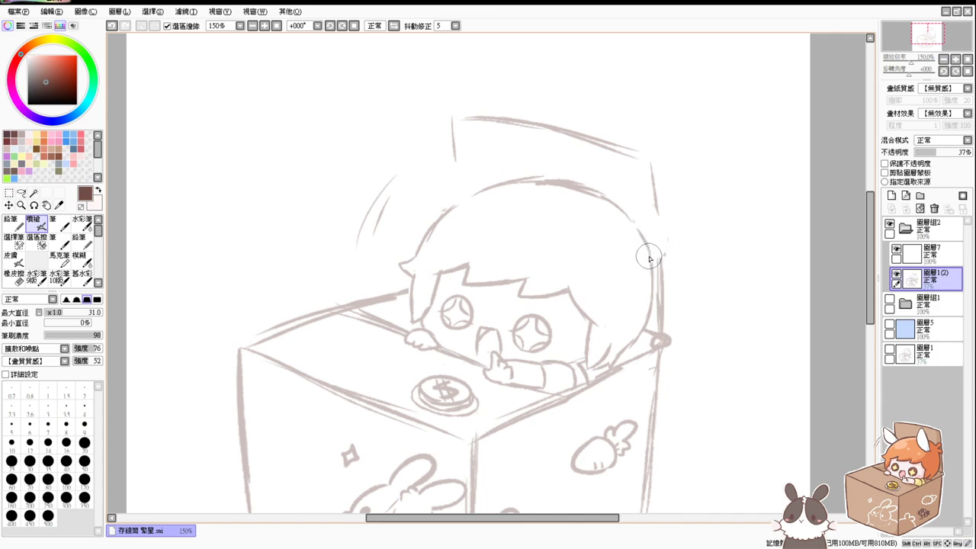
pyautogui.moveTo(648, 259); pyautogui.dragTo(663, 263)
# Replace the left sparkling eye with a half-closed eye under a flat lid, using the airbrush at size 19.
pyautogui.moveTo(445, 297)
pyautogui.mouseDown()
pyautogui.moveTo(477, 311)
pyautogui.moveTo(448, 307)
pyautogui.moveTo(468, 309)
pyautogui.moveTo(460, 322)
pyautogui.moveTo(462, 308)
pyautogui.moveTo(447, 305)
pyautogui.moveTo(462, 309)
pyautogui.mouseUp()
pyautogui.press('e')
pyautogui.press('e')
pyautogui.hotkey('ctrl', 'z')
pyautogui.hotkey('ctrl', 'z')
pyautogui.hotkey('ctrl', 'z')
pyautogui.hotkey('ctrl', 'z')
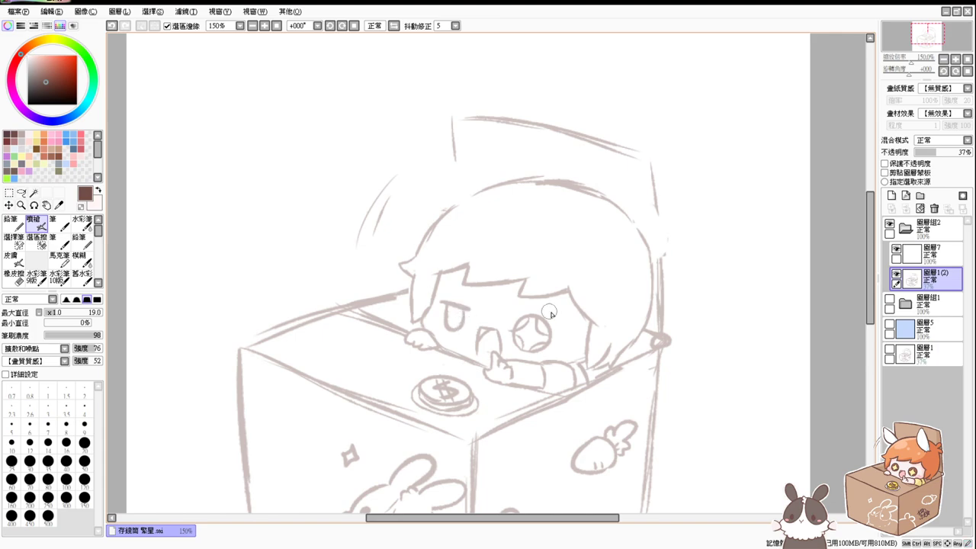
# Erase the right sparkling eye and redraw it half-closed to match the left one.
pyautogui.press('e')
pyautogui.moveTo(543, 318)
pyautogui.mouseDown()
pyautogui.moveTo(517, 331)
pyautogui.moveTo(533, 345)
pyautogui.moveTo(526, 317)
pyautogui.moveTo(514, 323)
pyautogui.moveTo(542, 330)
pyautogui.moveTo(520, 323)
pyautogui.moveTo(536, 348)
pyautogui.mouseUp()
pyautogui.press('e')
pyautogui.hotkey('ctrl', 'z')
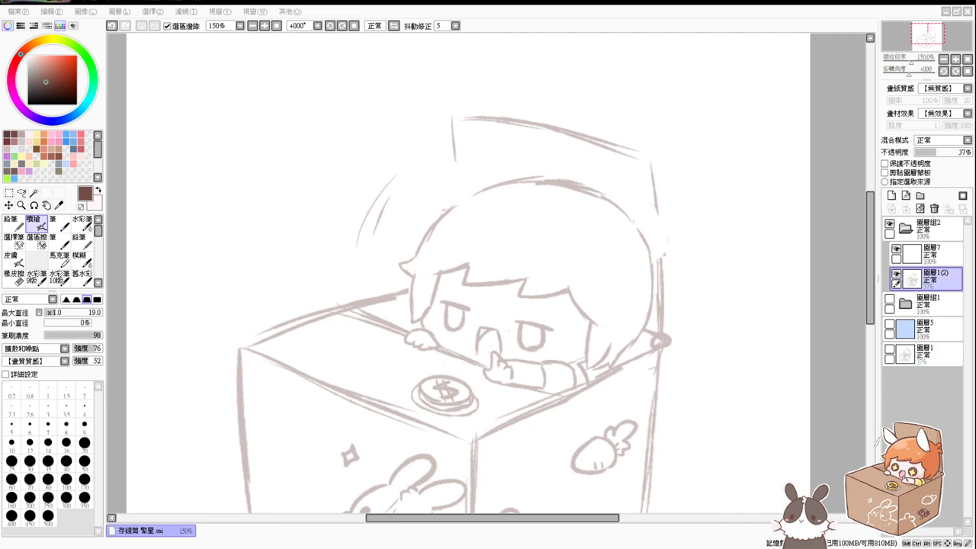
# Erase the old fringe across the forehead and redraw it as pointed bangs above both eyes, cleaning the strand beside the left eye.
pyautogui.click(647, 313)
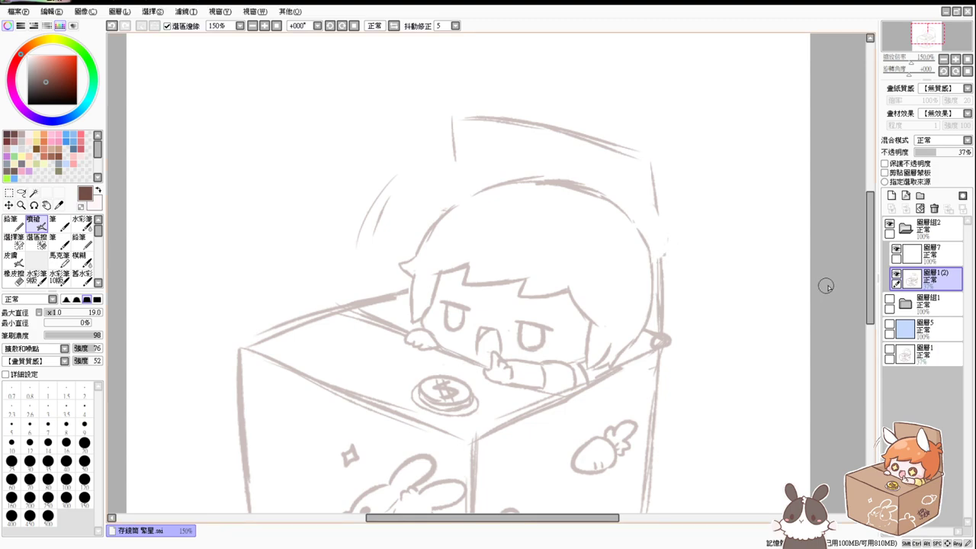
pyautogui.press('e')
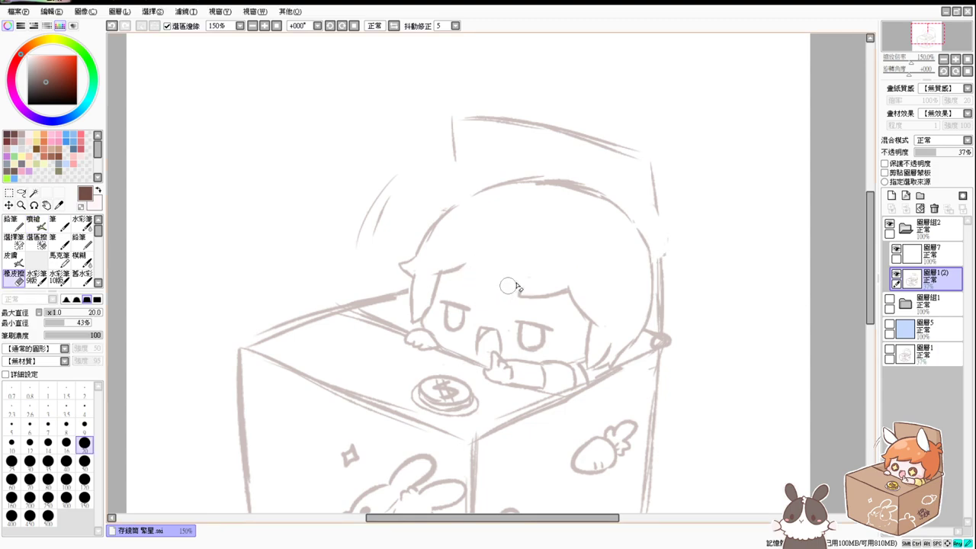
pyautogui.press('e')
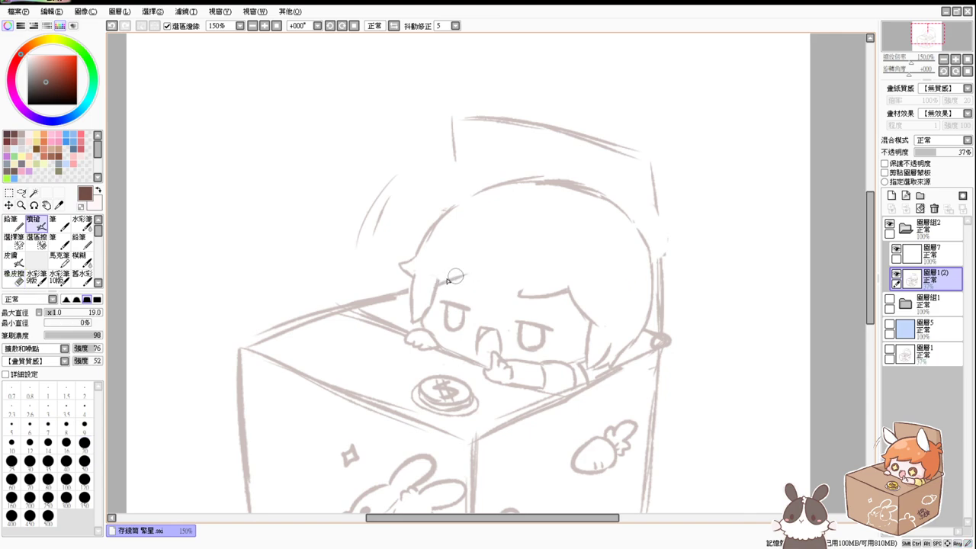
pyautogui.moveTo(439, 280); pyautogui.dragTo(488, 270)
pyautogui.moveTo(472, 304)
pyautogui.mouseDown()
pyautogui.moveTo(506, 293)
pyautogui.moveTo(495, 308)
pyautogui.mouseUp()
pyautogui.hotkey('ctrl', 'z')
pyautogui.moveTo(496, 309)
pyautogui.mouseDown()
pyautogui.moveTo(554, 288)
pyautogui.moveTo(516, 294)
pyautogui.moveTo(542, 289)
pyautogui.mouseUp()
pyautogui.press('e')
pyautogui.press('b')
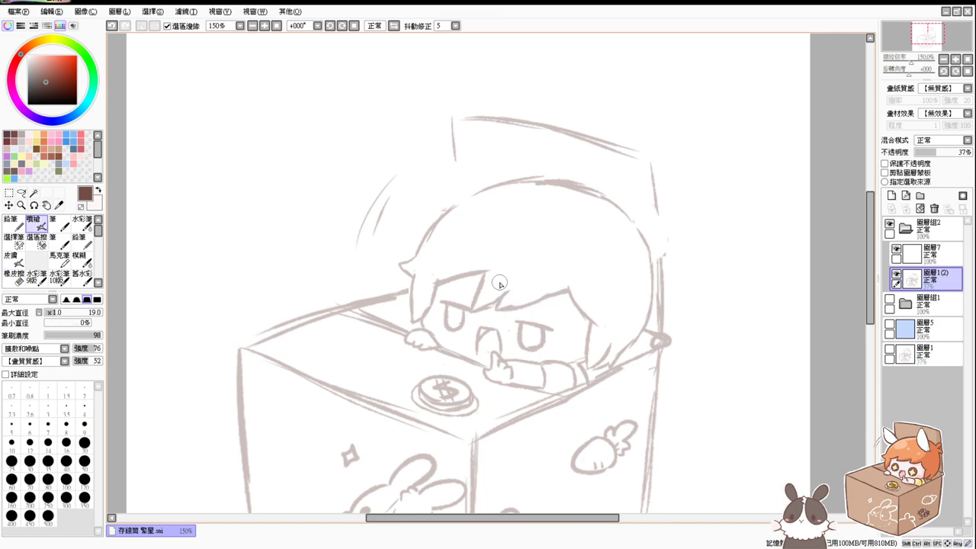
pyautogui.hotkey('alt', 'Tab')
pyautogui.press('e')
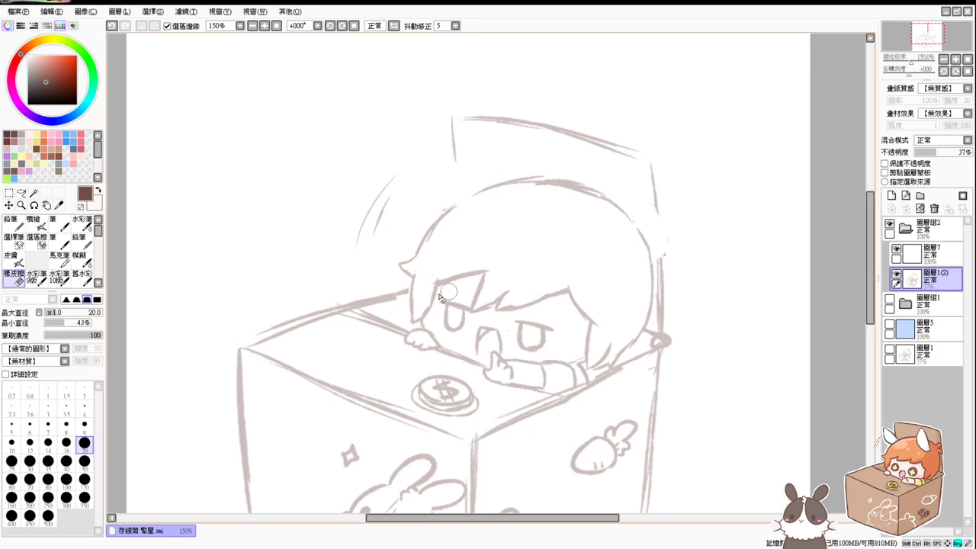
pyautogui.press('e')
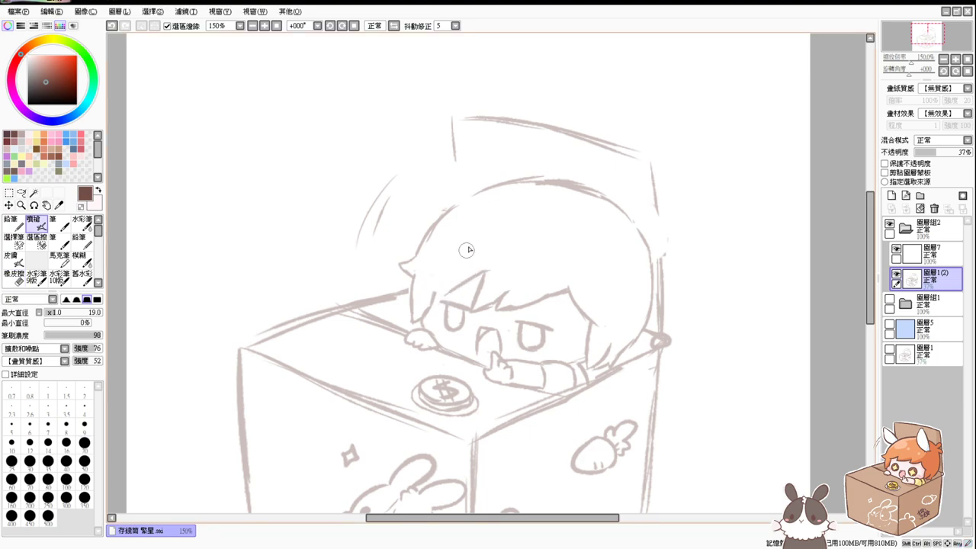
# Erase the hair tip beside the left temple and redraw the head outline from the crown down to that side.
pyautogui.moveTo(496, 206)
pyautogui.mouseDown()
pyautogui.moveTo(437, 218)
pyautogui.moveTo(443, 210)
pyautogui.mouseUp()
pyautogui.hotkey('ctrl', 'z')
pyautogui.press('e')
pyautogui.moveTo(410, 252); pyautogui.dragTo(402, 267)
pyautogui.press('e')
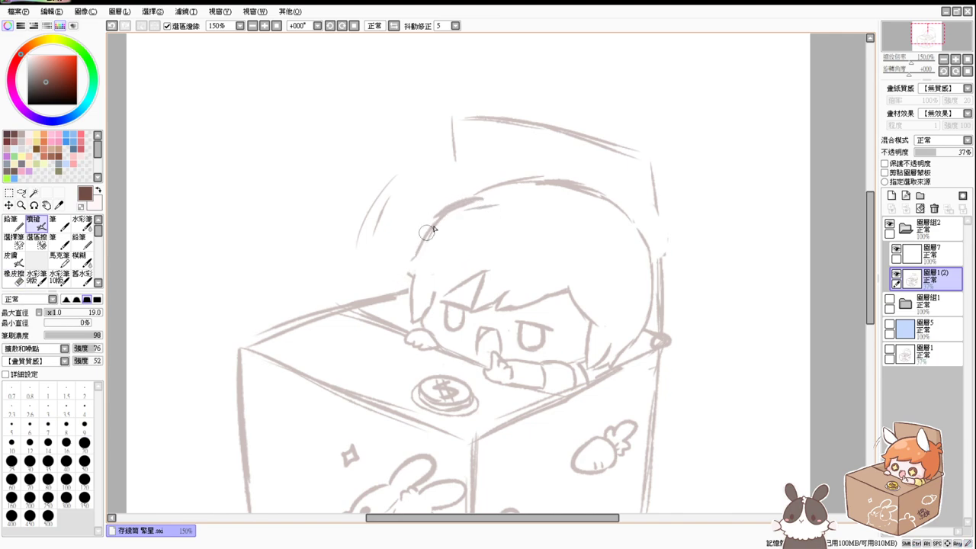
pyautogui.moveTo(439, 216)
pyautogui.mouseDown()
pyautogui.moveTo(406, 257)
pyautogui.moveTo(413, 286)
pyautogui.mouseUp()
# Clean up the redrawn left head outline and finish it with a pointed hair tip above the box edge.
pyautogui.press('e')
pyautogui.press('e')
pyautogui.press('e')
pyautogui.press('e')
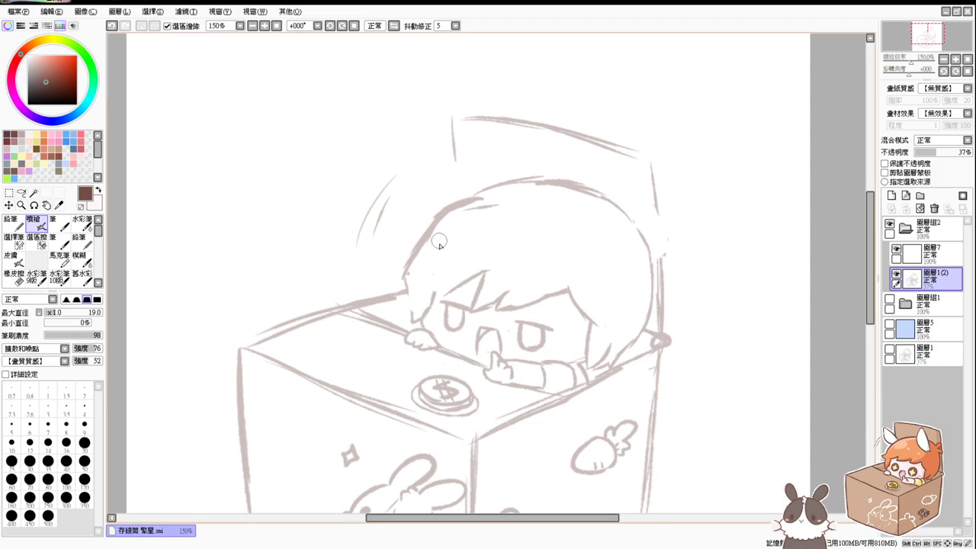
pyautogui.press('e')
pyautogui.moveTo(402, 288)
pyautogui.mouseDown()
pyautogui.moveTo(450, 194)
pyautogui.moveTo(399, 275)
pyautogui.moveTo(415, 271)
pyautogui.moveTo(412, 317)
pyautogui.mouseUp()
pyautogui.press('e')
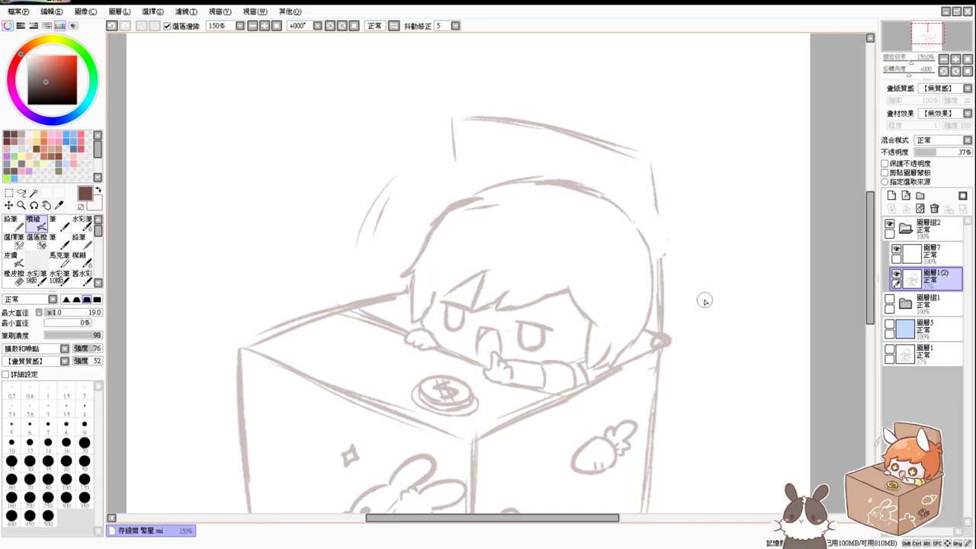
# Erase the middle section of the fringe and redraw it as jagged spikes between the eyes, using the dark brown swatch.
pyautogui.hotkey('alt', 'Tab')
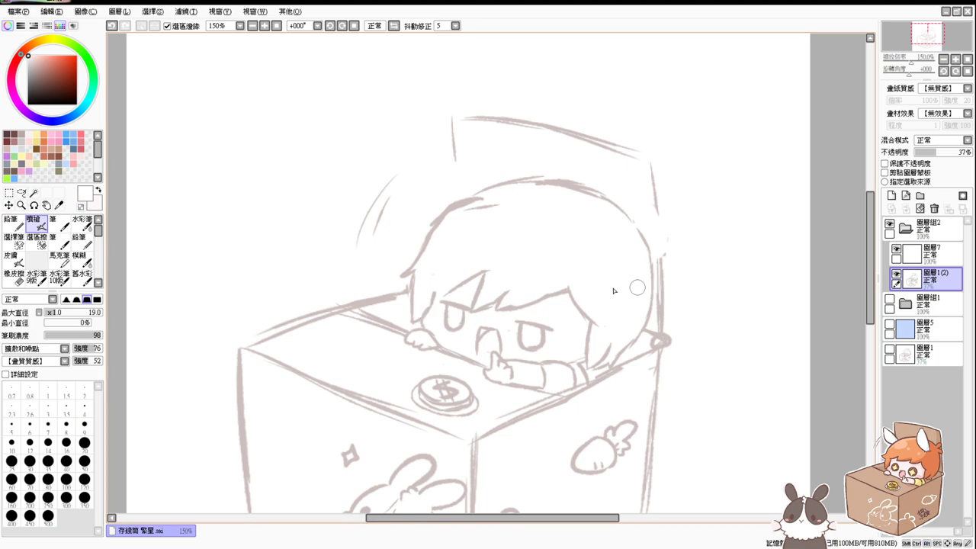
pyautogui.press('e')
pyautogui.press('e')
pyautogui.press('e')
pyautogui.press('e')
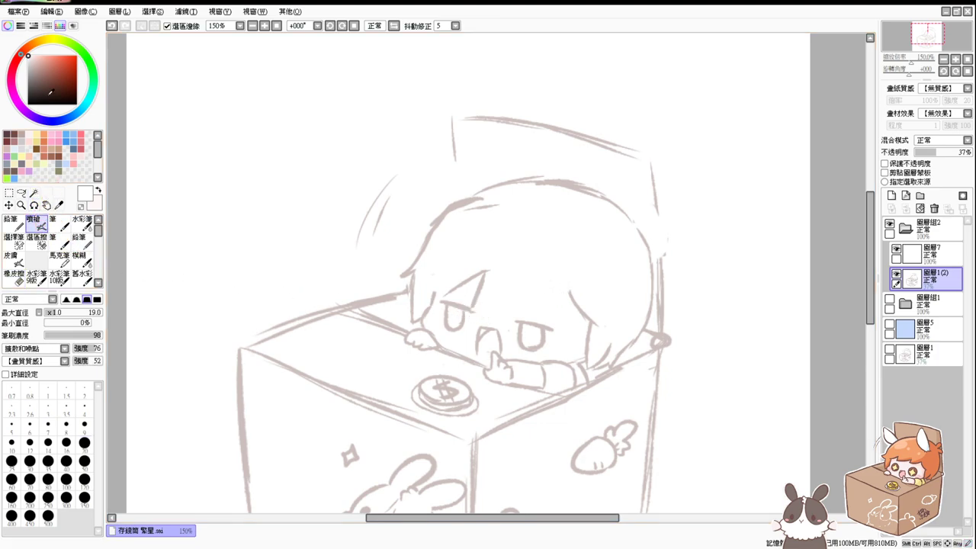
pyautogui.hotkey('ctrl', 'z')
pyautogui.click(13, 134)
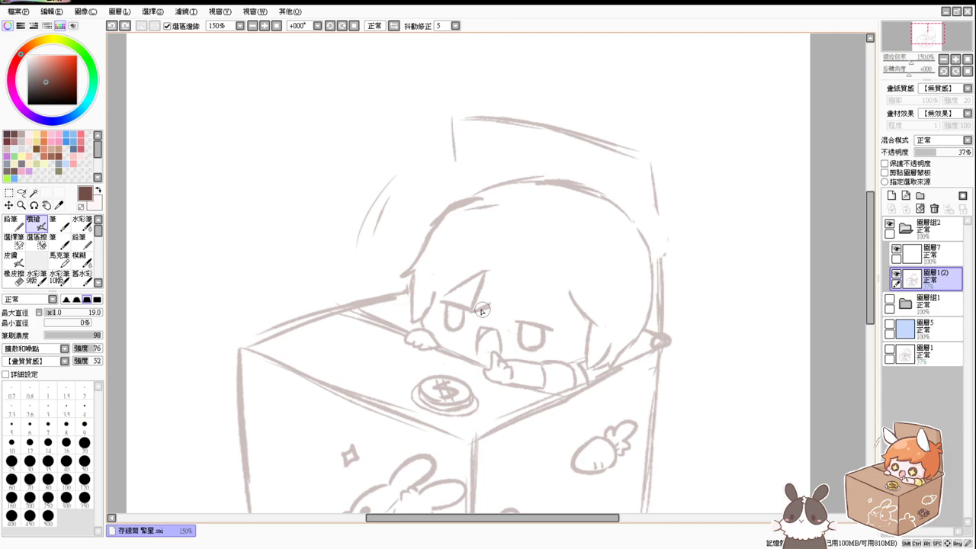
pyautogui.moveTo(487, 311)
pyautogui.mouseDown()
pyautogui.moveTo(522, 284)
pyautogui.moveTo(503, 314)
pyautogui.moveTo(510, 302)
pyautogui.moveTo(505, 315)
pyautogui.moveTo(531, 303)
pyautogui.moveTo(508, 312)
pyautogui.moveTo(538, 286)
pyautogui.moveTo(481, 306)
pyautogui.mouseUp()
pyautogui.press('e')
pyautogui.press('b')
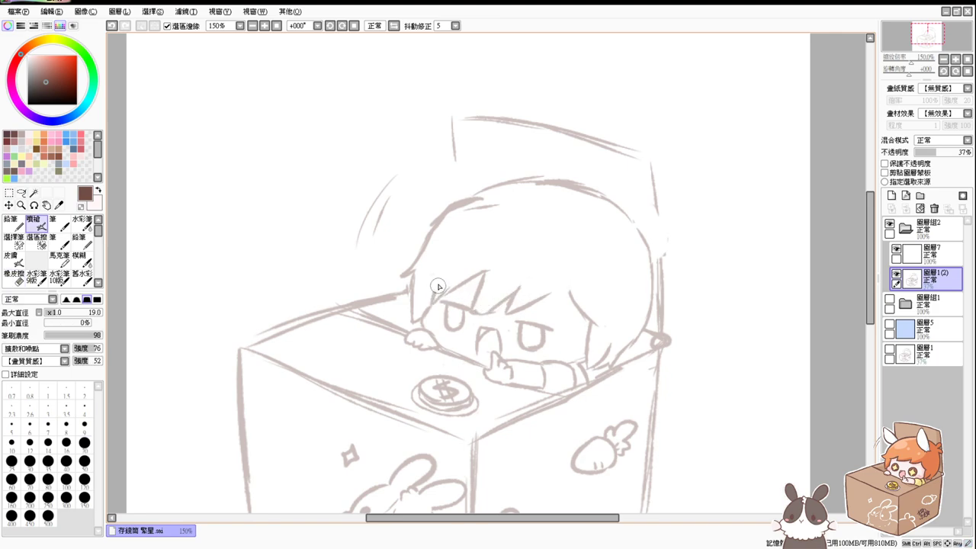
# Sketch a curved inner contour inside the back of the head and replace the strand beside the right eye with a straighter one.
pyautogui.hotkey('alt', 'Tab')
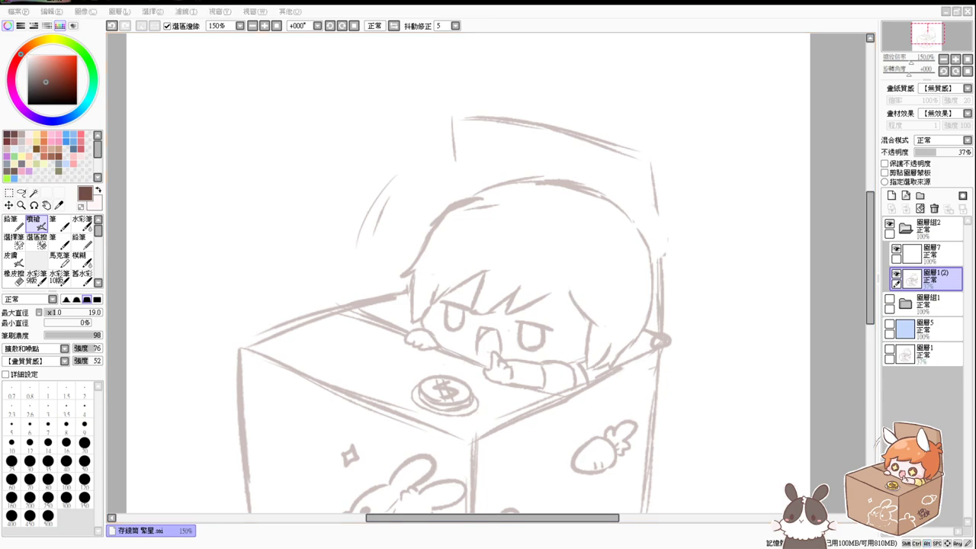
pyautogui.hotkey('alt', 'Tab')
pyautogui.moveTo(562, 226)
pyautogui.mouseDown()
pyautogui.moveTo(587, 241)
pyautogui.moveTo(581, 231)
pyautogui.moveTo(604, 258)
pyautogui.mouseUp()
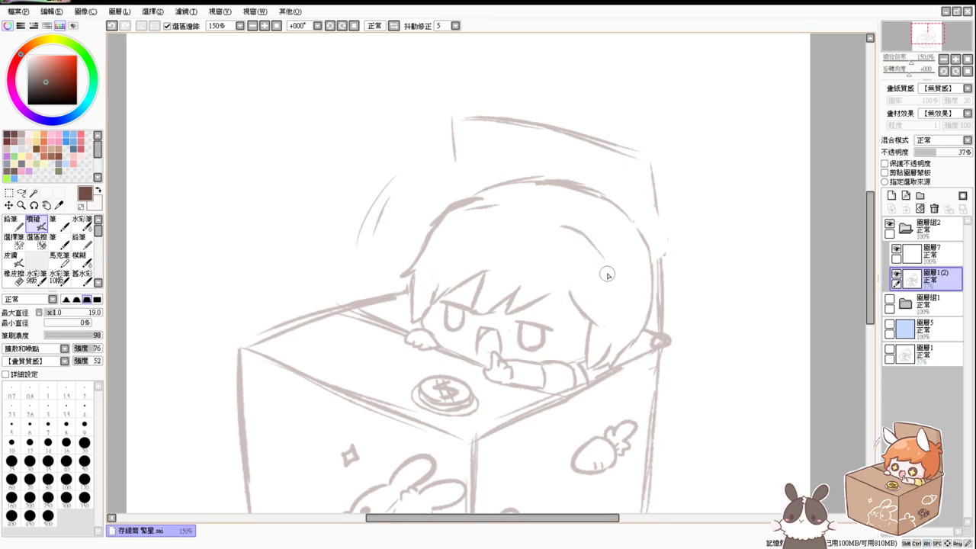
pyautogui.moveTo(550, 291); pyautogui.dragTo(568, 357)
pyautogui.press('e')
pyautogui.moveTo(571, 279)
pyautogui.mouseDown()
pyautogui.moveTo(591, 320)
pyautogui.moveTo(588, 342)
pyautogui.moveTo(587, 333)
pyautogui.mouseUp()
pyautogui.press('b')
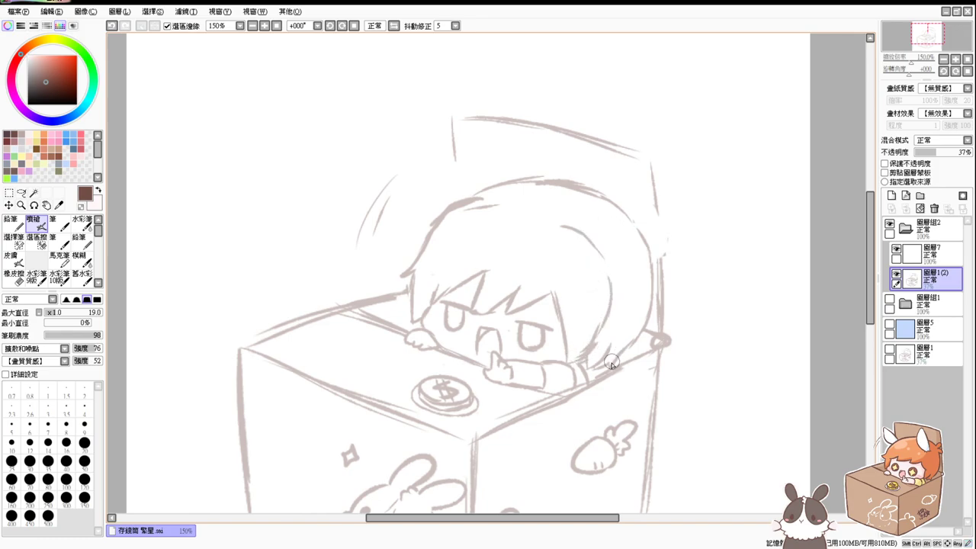
pyautogui.press('e')
pyautogui.moveTo(601, 356); pyautogui.dragTo(589, 368)
pyautogui.press('b')
# Erase the mouth above the raised finger and tidy the fingertip.
pyautogui.press('e')
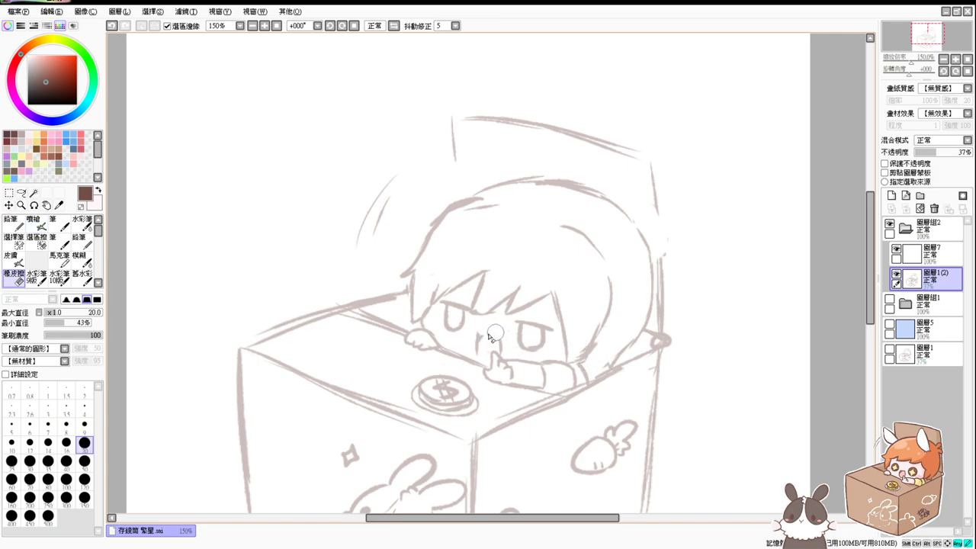
pyautogui.press('v')
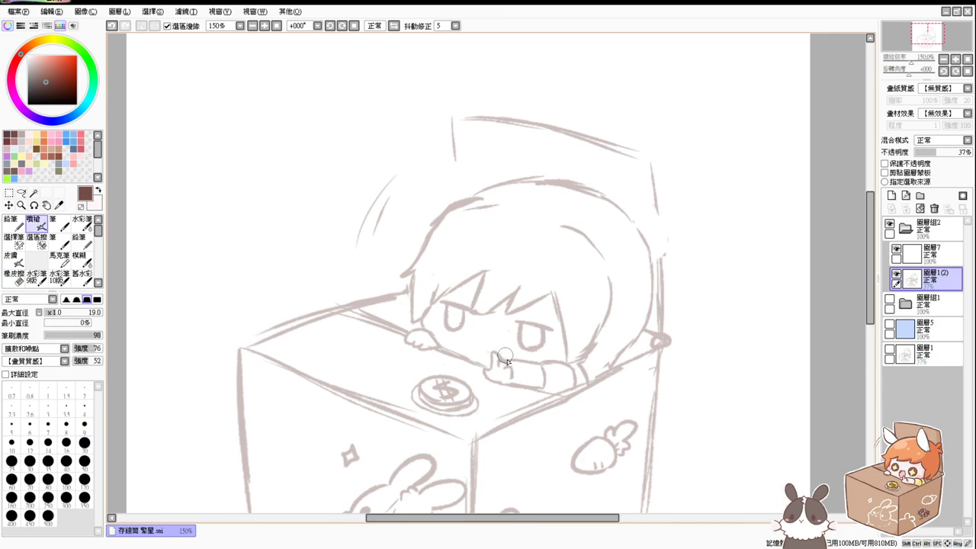
pyautogui.hotkey('alt', 'Tab')
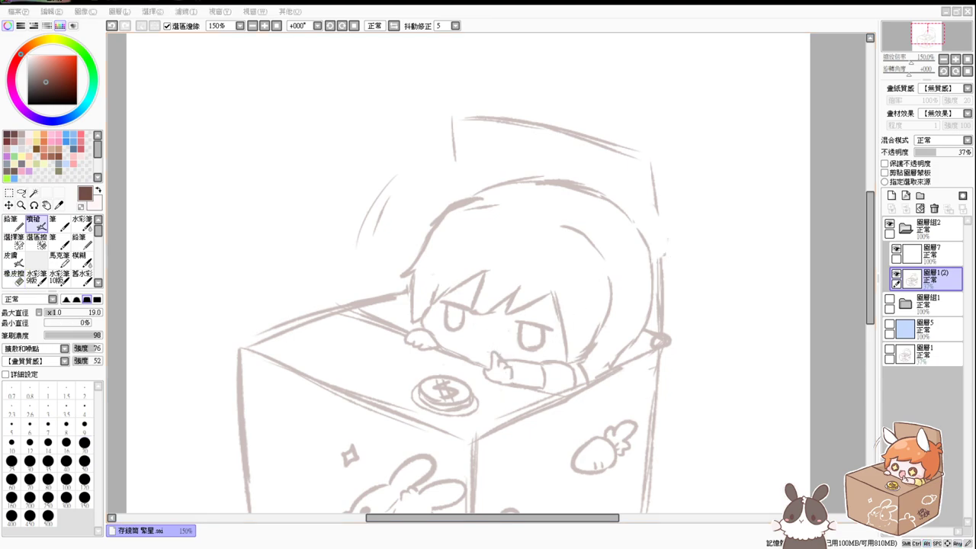
pyautogui.hotkey('alt', 'Tab')
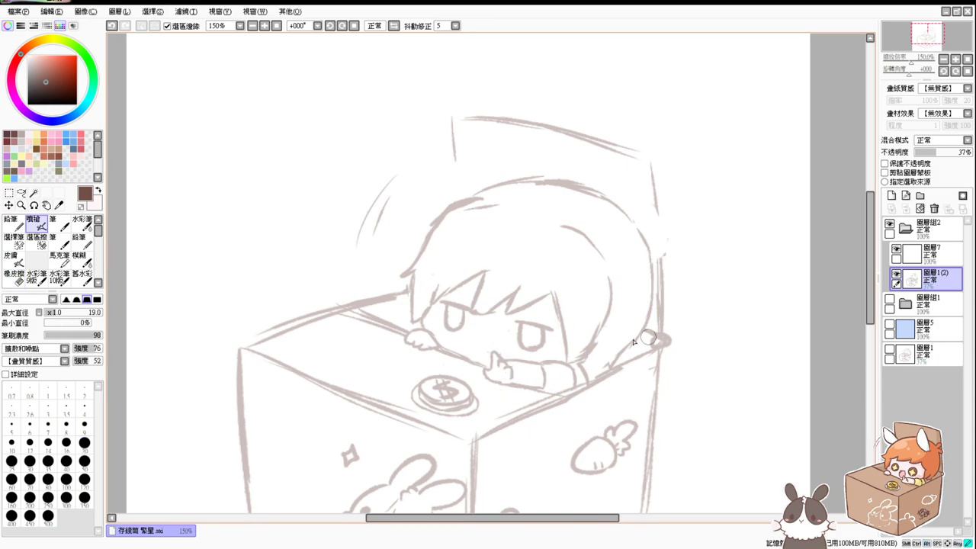
# Add a hair strand at the nape and redraw the side lock next to the left cheek.
pyautogui.moveTo(593, 339); pyautogui.dragTo(582, 379)
pyautogui.moveTo(410, 303); pyautogui.dragTo(403, 333)
pyautogui.hotkey('ctrl', 'z')
pyautogui.moveTo(411, 291); pyautogui.dragTo(416, 322)
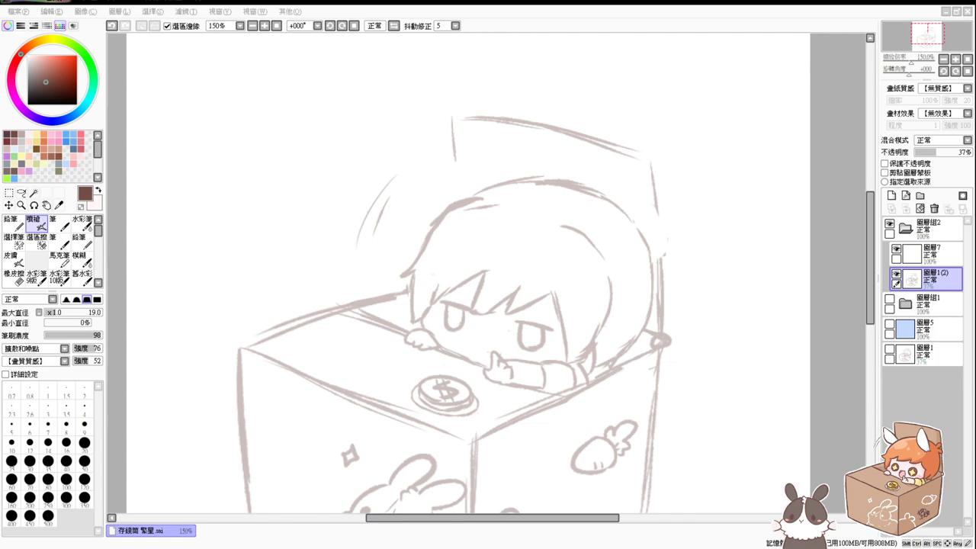
pyautogui.hotkey('alt', 'Tab')
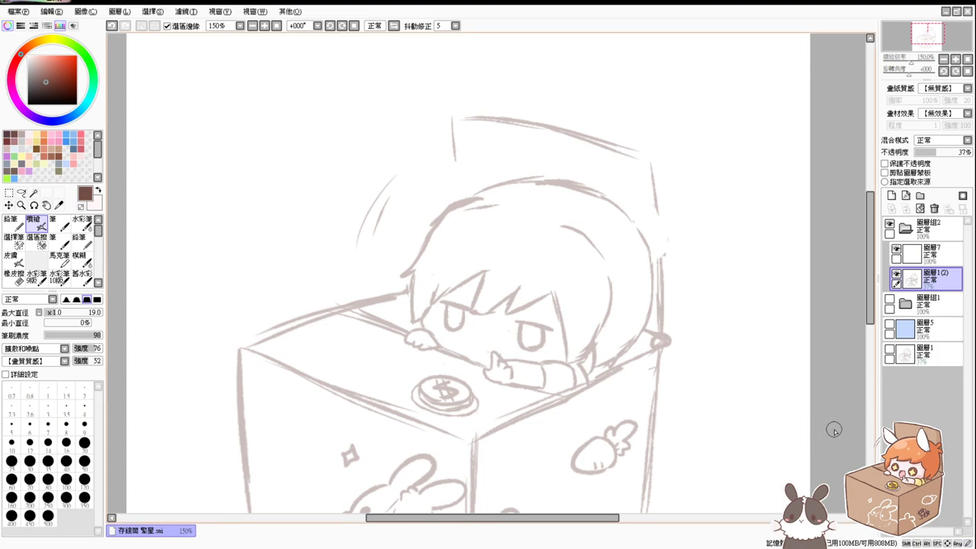
# Erase both half-closed eyes and reinforce the outline across the top of the head.
pyautogui.press('e')
pyautogui.moveTo(510, 329)
pyautogui.mouseDown()
pyautogui.moveTo(537, 335)
pyautogui.moveTo(518, 340)
pyautogui.mouseUp()
pyautogui.moveTo(461, 312)
pyautogui.mouseDown()
pyautogui.moveTo(449, 308)
pyautogui.moveTo(451, 320)
pyautogui.moveTo(465, 317)
pyautogui.mouseUp()
pyautogui.press('e')
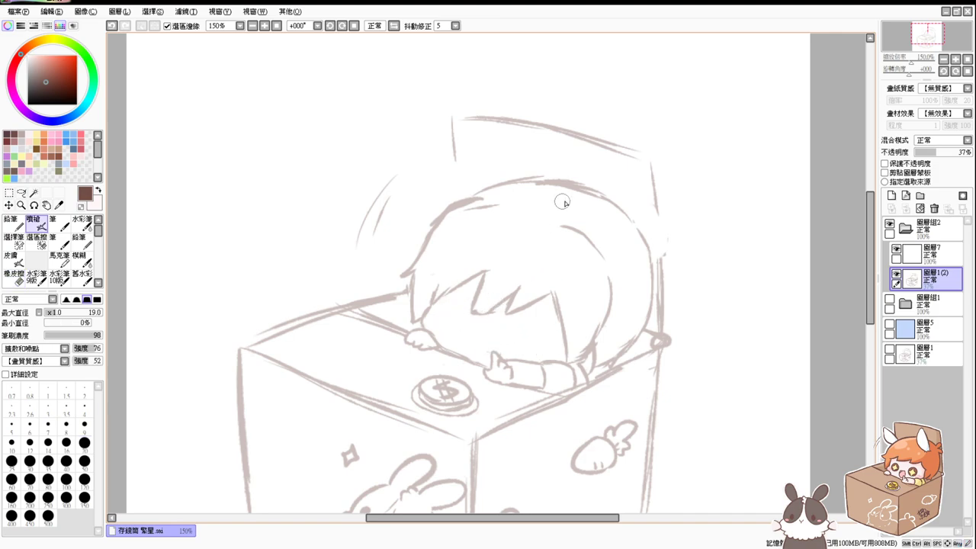
pyautogui.moveTo(476, 198); pyautogui.dragTo(583, 186)
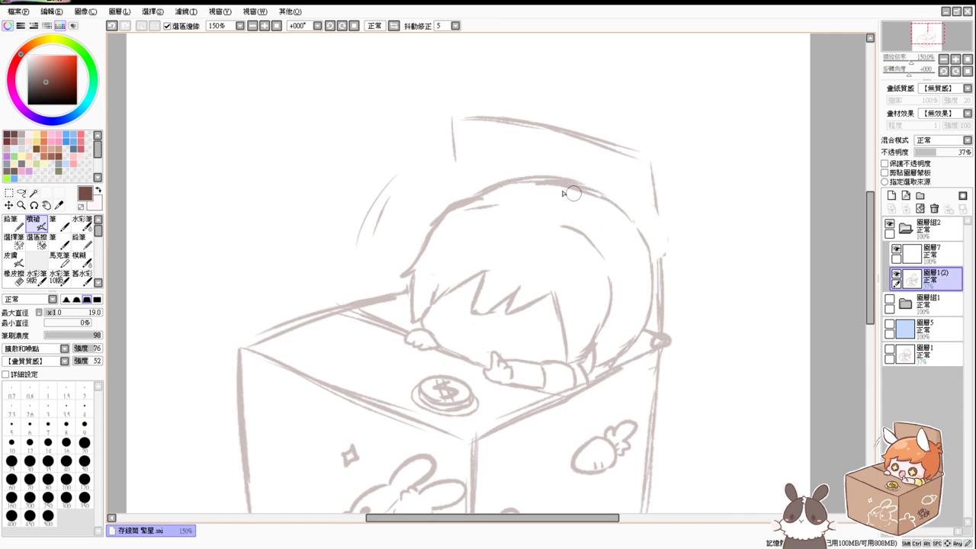
# Draw slim upright strokes for both eyes and a small open mouth between them.
pyautogui.moveTo(456, 301); pyautogui.dragTo(452, 330)
pyautogui.moveTo(521, 319)
pyautogui.mouseDown()
pyautogui.moveTo(516, 347)
pyautogui.moveTo(479, 349)
pyautogui.mouseUp()
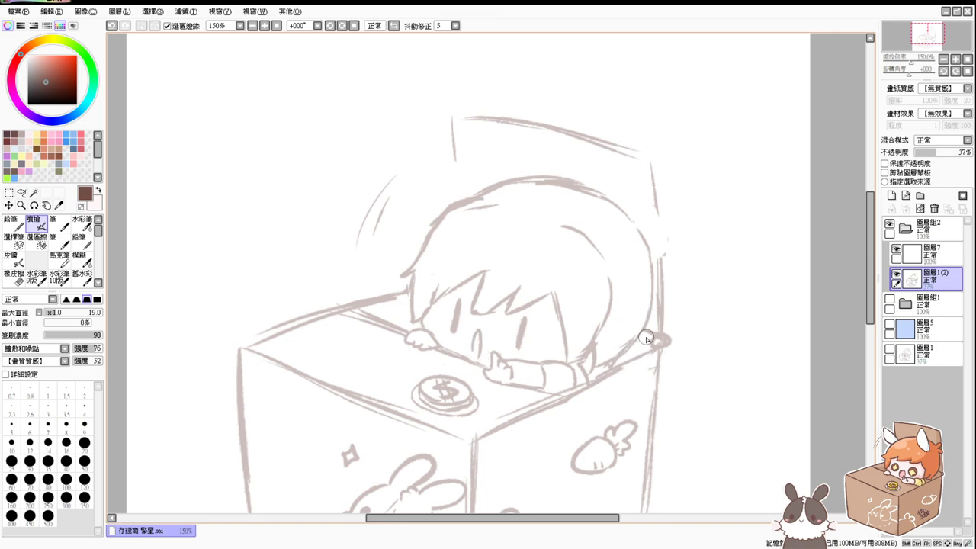
# Erase the inner head contour and right cheek strand, and draw two curved side locks falling towards the sleeve instead.
pyautogui.press('e')
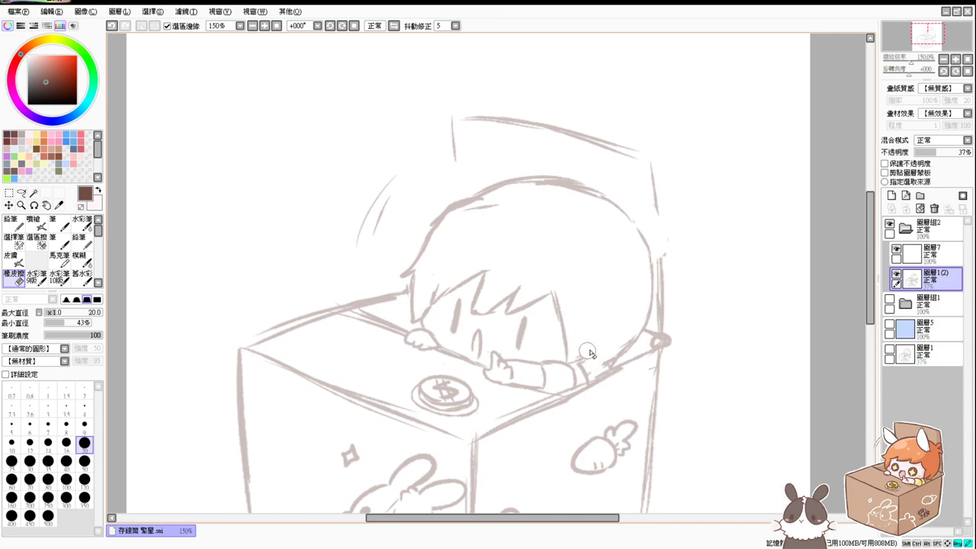
pyautogui.press('e')
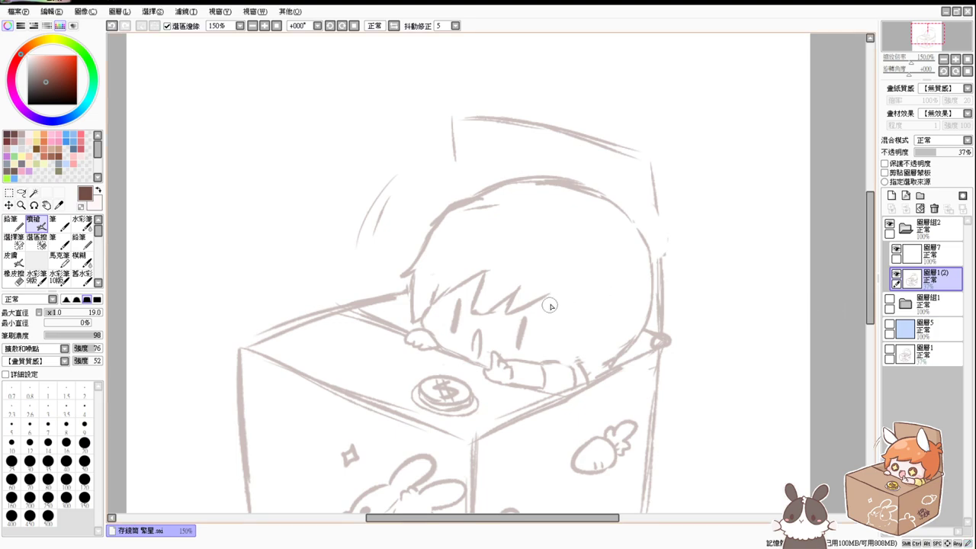
pyautogui.moveTo(550, 305); pyautogui.dragTo(550, 347)
pyautogui.moveTo(583, 279)
pyautogui.mouseDown()
pyautogui.moveTo(587, 320)
pyautogui.moveTo(571, 349)
pyautogui.moveTo(582, 335)
pyautogui.moveTo(554, 349)
pyautogui.moveTo(548, 333)
pyautogui.moveTo(544, 357)
pyautogui.moveTo(578, 344)
pyautogui.moveTo(569, 379)
pyautogui.mouseUp()
# Erase the small mouth and clean up the side lock where it meets the sleeve.
pyautogui.press('e')
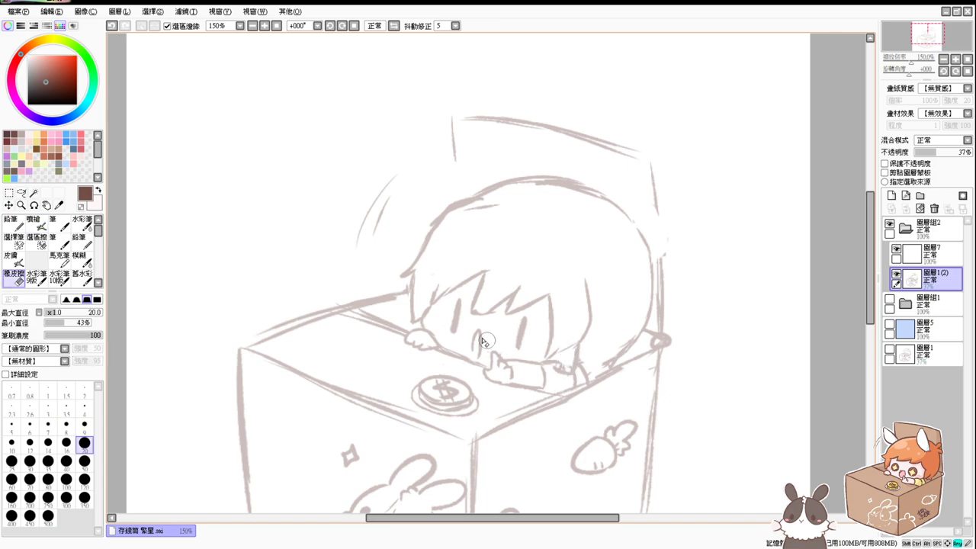
pyautogui.moveTo(482, 332); pyautogui.dragTo(474, 349)
pyautogui.press('b')
pyautogui.press('e')
pyautogui.moveTo(563, 348); pyautogui.dragTo(556, 357)
pyautogui.press('b')
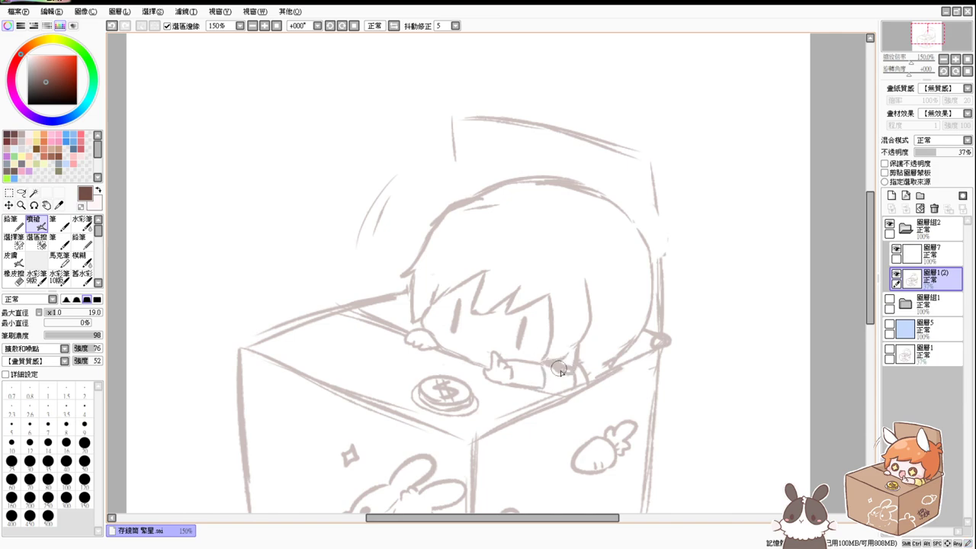
pyautogui.press('e')
pyautogui.press('v')
pyautogui.press('ctrl')
pyautogui.moveTo(521, 150)
pyautogui.mouseDown()
pyautogui.moveTo(512, 174)
pyautogui.moveTo(525, 185)
pyautogui.moveTo(519, 200)
pyautogui.mouseUp()
pyautogui.hotkey('ctrl', 'z')
pyautogui.hotkey('ctrl', 'z')
pyautogui.hotkey('ctrl', 'z')
pyautogui.moveTo(497, 147)
pyautogui.mouseDown()
pyautogui.moveTo(519, 157)
pyautogui.moveTo(524, 197)
pyautogui.mouseUp()
pyautogui.hotkey('ctrl', 'z')
pyautogui.moveTo(499, 152); pyautogui.dragTo(525, 202)
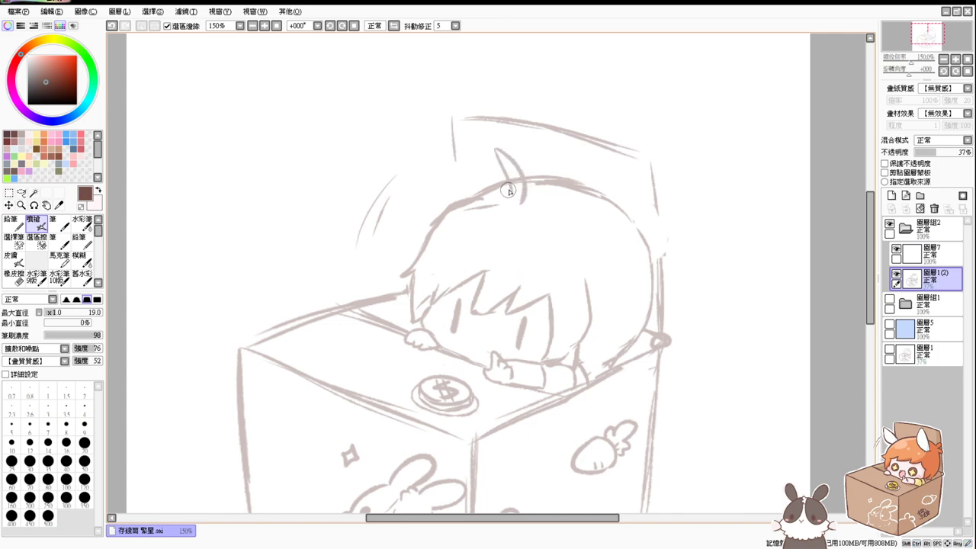
pyautogui.hotkey('ctrl', 'z')
# Draw a curved, leaf-shaped hair tuft sticking up from the top of the head and clear the outline behind it.
pyautogui.moveTo(485, 154); pyautogui.dragTo(520, 202)
pyautogui.hotkey('ctrl', 'z')
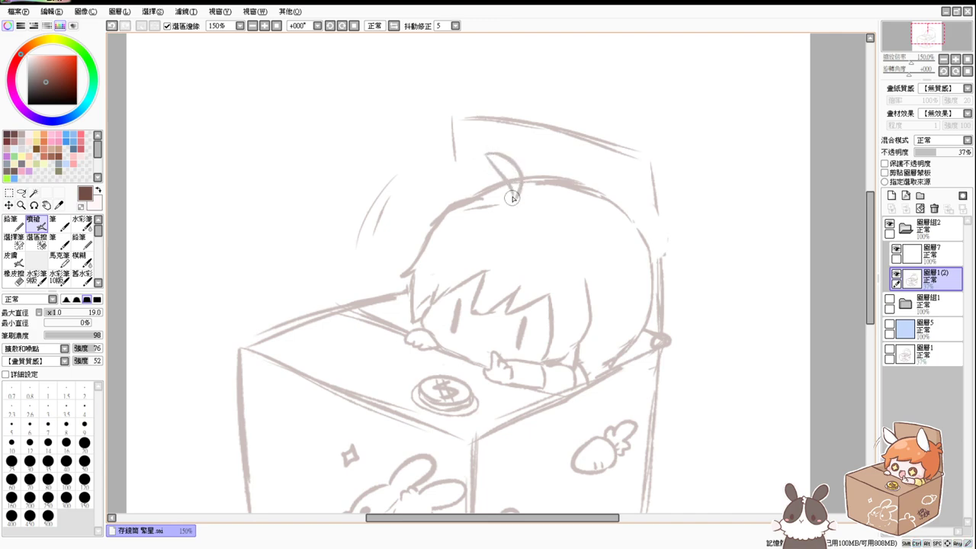
pyautogui.hotkey('ctrl', 'z')
pyautogui.moveTo(482, 151)
pyautogui.mouseDown()
pyautogui.moveTo(511, 198)
pyautogui.moveTo(515, 182)
pyautogui.mouseUp()
pyautogui.press('e')
pyautogui.press('b')
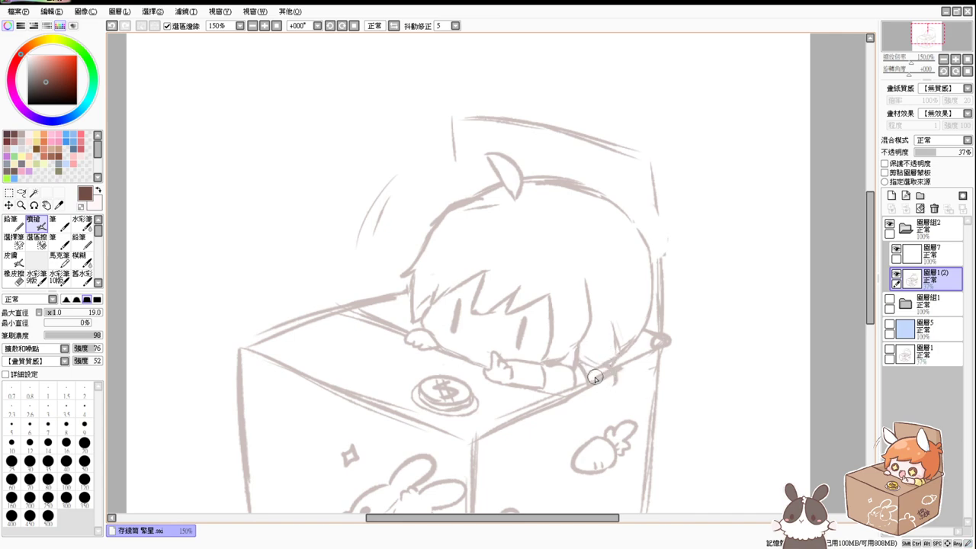
# Undo the last strokes at the nape and touch up the outline at the back of the head.
pyautogui.hotkey('ctrl', 'z')
pyautogui.hotkey('ctrl', 'z')
pyautogui.moveTo(630, 224); pyautogui.dragTo(639, 250)
# Erase both upright eye strokes and try a round outline for the left eye.
pyautogui.press('e')
pyautogui.moveTo(533, 324)
pyautogui.mouseDown()
pyautogui.moveTo(522, 338)
pyautogui.moveTo(506, 322)
pyautogui.mouseUp()
pyautogui.moveTo(455, 304)
pyautogui.mouseDown()
pyautogui.moveTo(453, 328)
pyautogui.moveTo(459, 306)
pyautogui.mouseUp()
pyautogui.press('b')
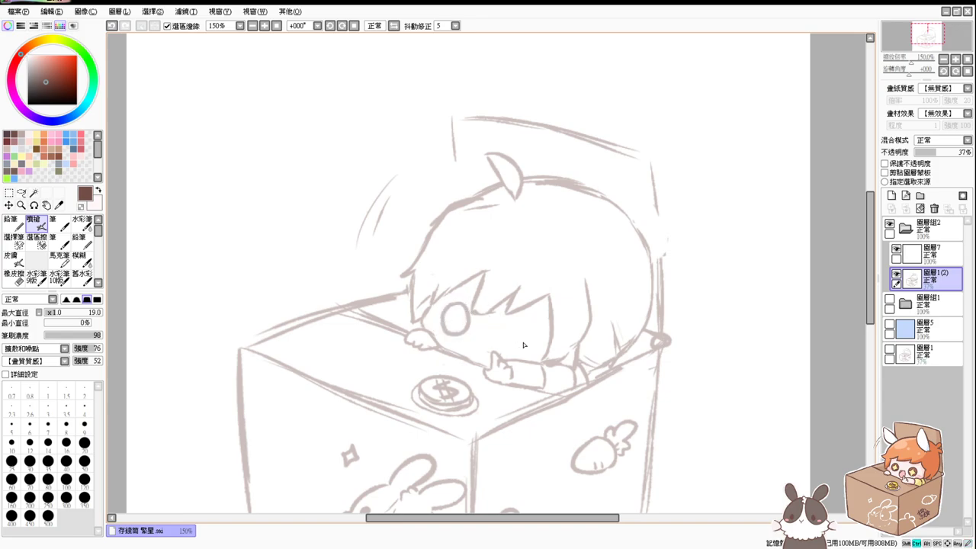
pyautogui.hotkey('ctrl', 'z')
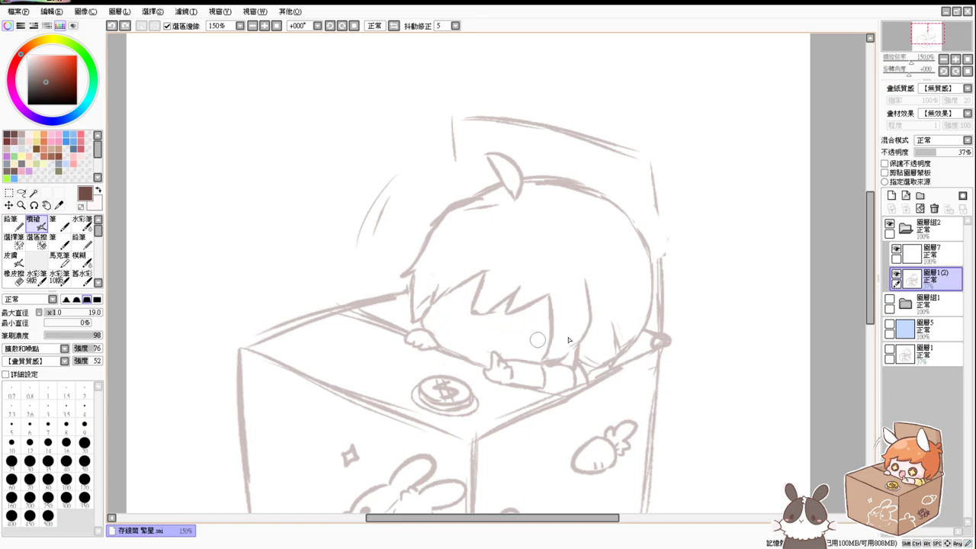
# Select the original sketch layer 圖層1 and toggle its visibility on and off to compare it with the reworked copy.
pyautogui.click(917, 354)
pyautogui.click(889, 349)
pyautogui.click(889, 349)
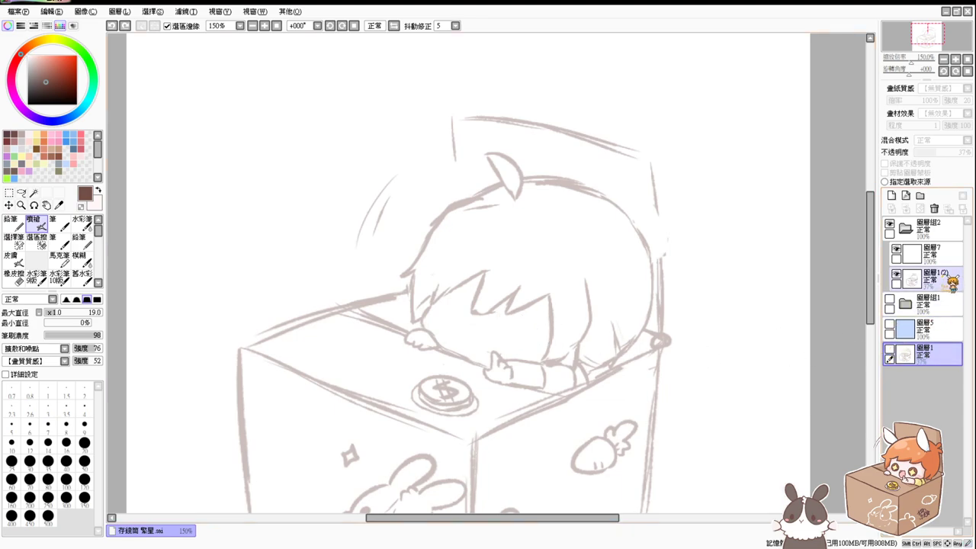
# Try a new left-eye stroke on 圖層1(2), and undo back to the upright eye strokes and open mouth.
pyautogui.click(926, 278)
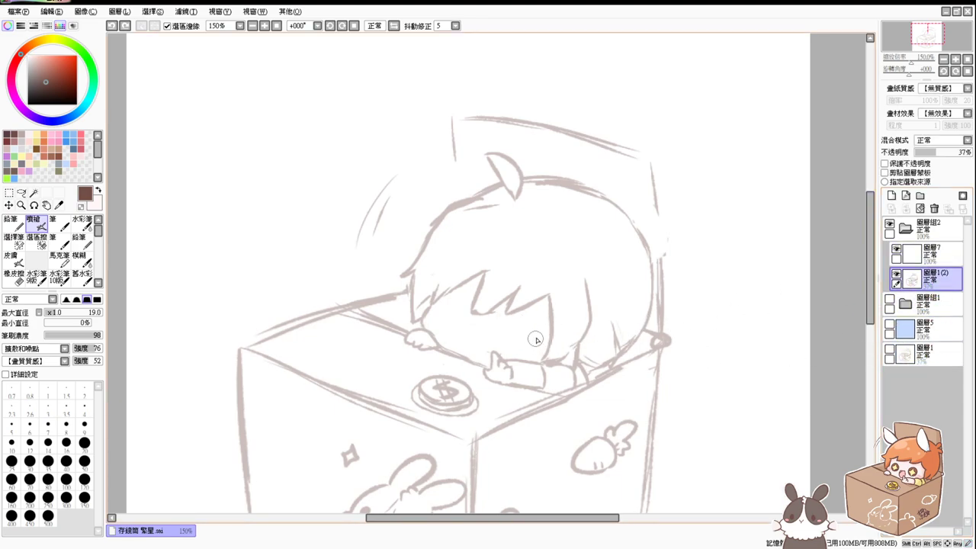
pyautogui.moveTo(453, 309)
pyautogui.mouseDown()
pyautogui.moveTo(450, 335)
pyautogui.moveTo(493, 352)
pyautogui.moveTo(476, 359)
pyautogui.mouseUp()
pyautogui.hotkey('ctrl', 'z')
pyautogui.hotkey('ctrl', 'z')
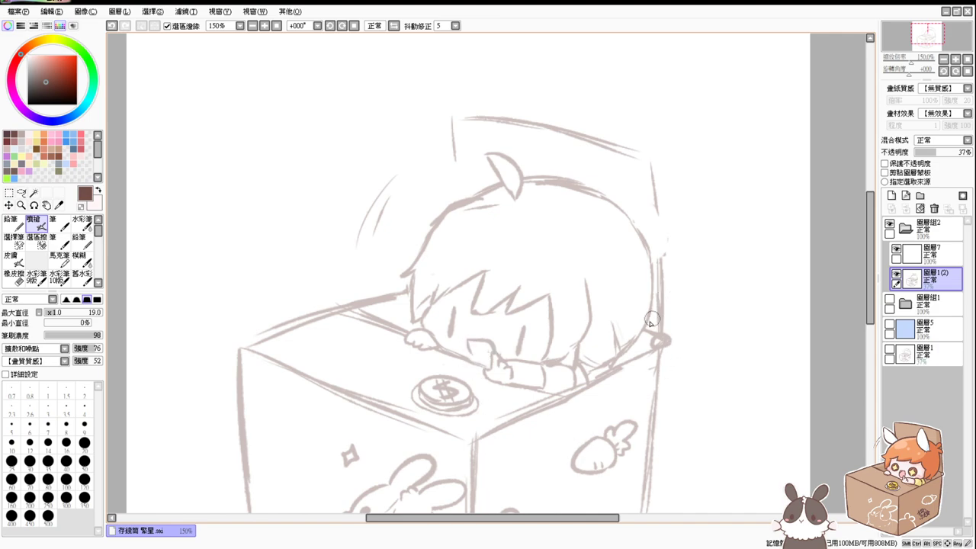
# Collapse 圖層組2, toggle the visibility of the original sketch 圖層1 to compare it with the rework, and reopen the group.
pyautogui.click(905, 228)
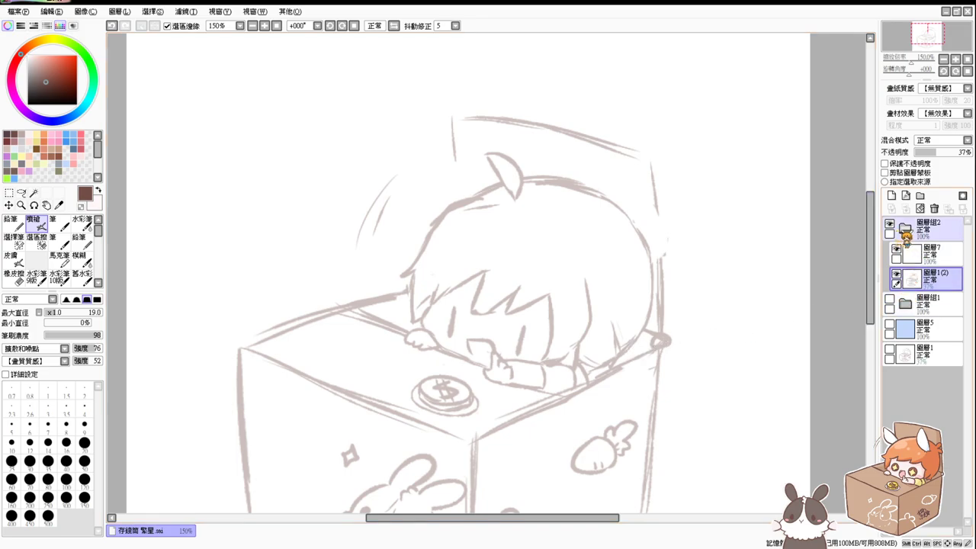
pyautogui.click(926, 352)
pyautogui.click(888, 299)
pyautogui.click(896, 234)
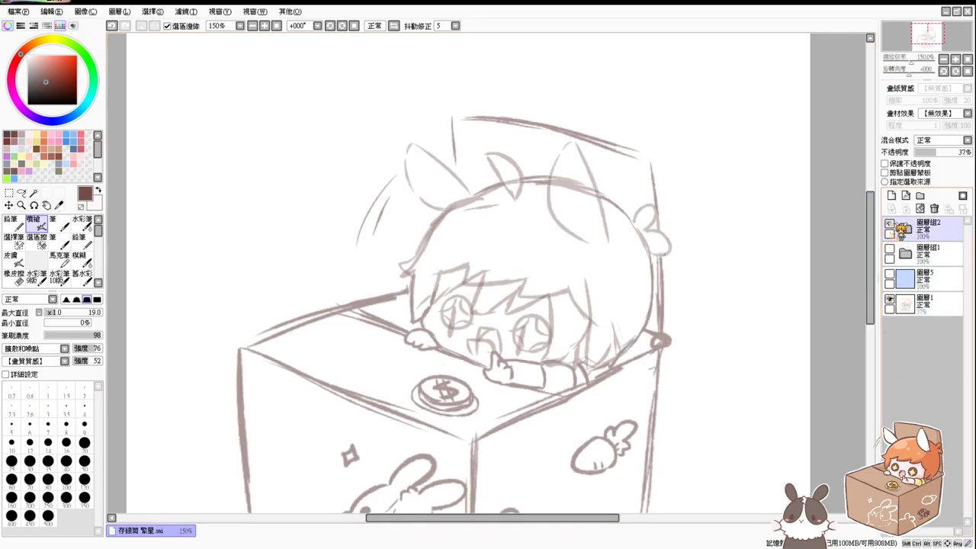
pyautogui.click(888, 224)
pyautogui.click(889, 223)
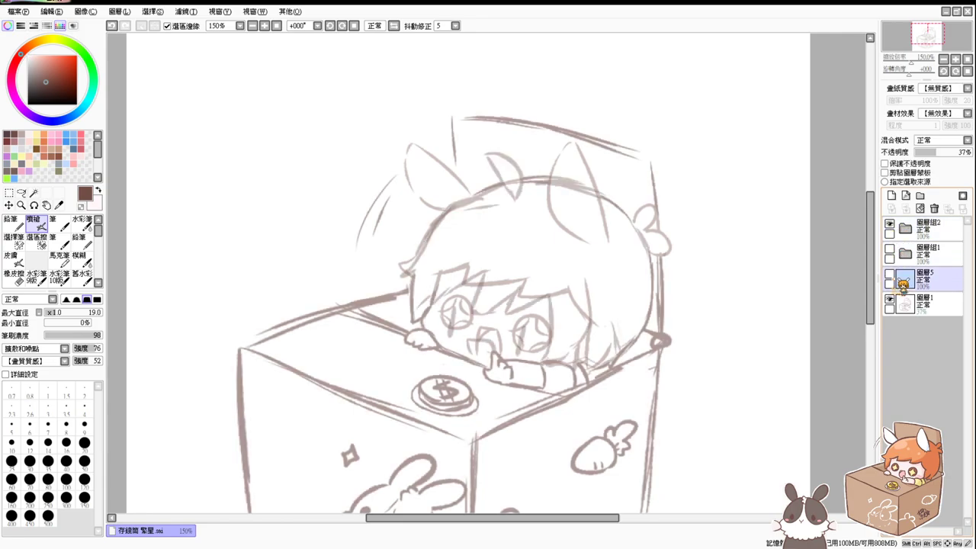
pyautogui.click(888, 298)
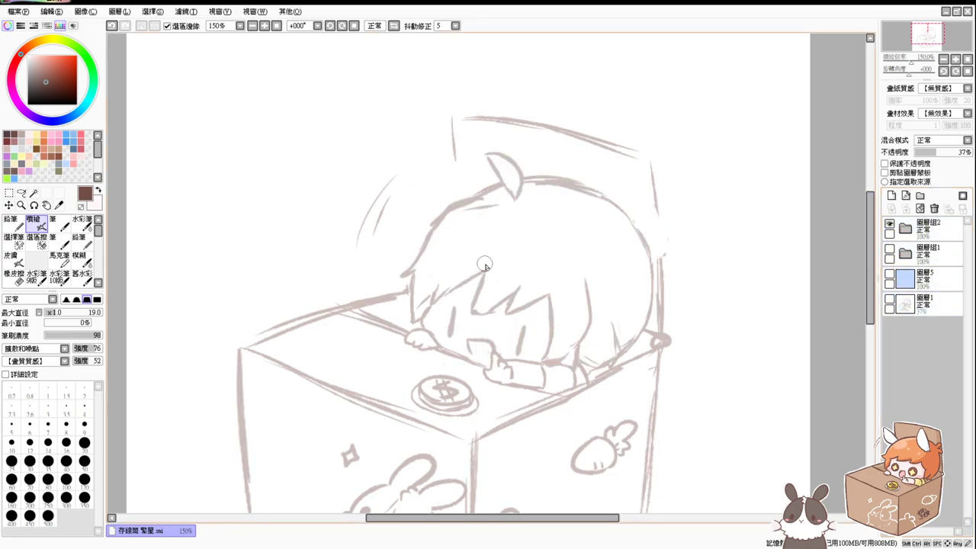
pyautogui.click(907, 229)
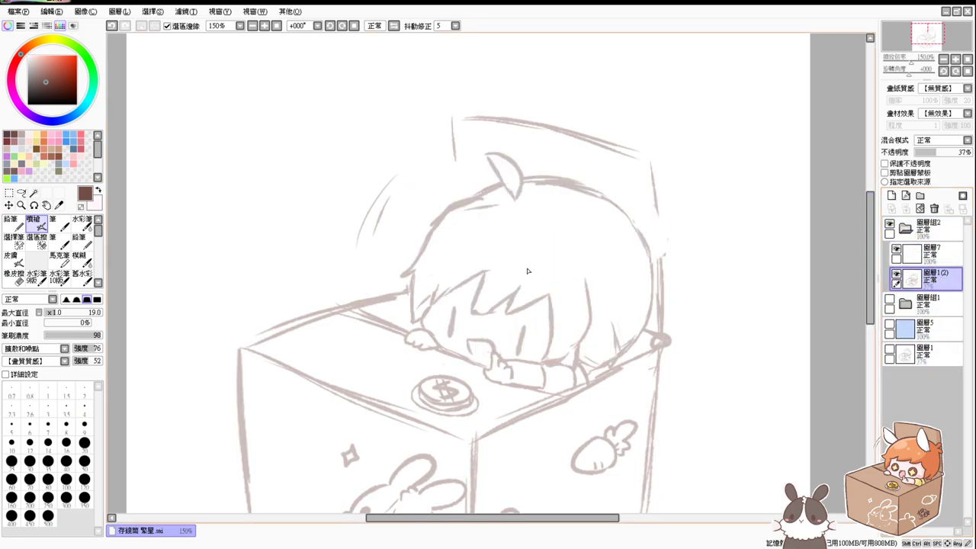
# Erase the middle strands of the bangs on 圖層1(2) and redraw them above the nose, undoing the unwanted strokes.
pyautogui.press('e')
pyautogui.press('v')
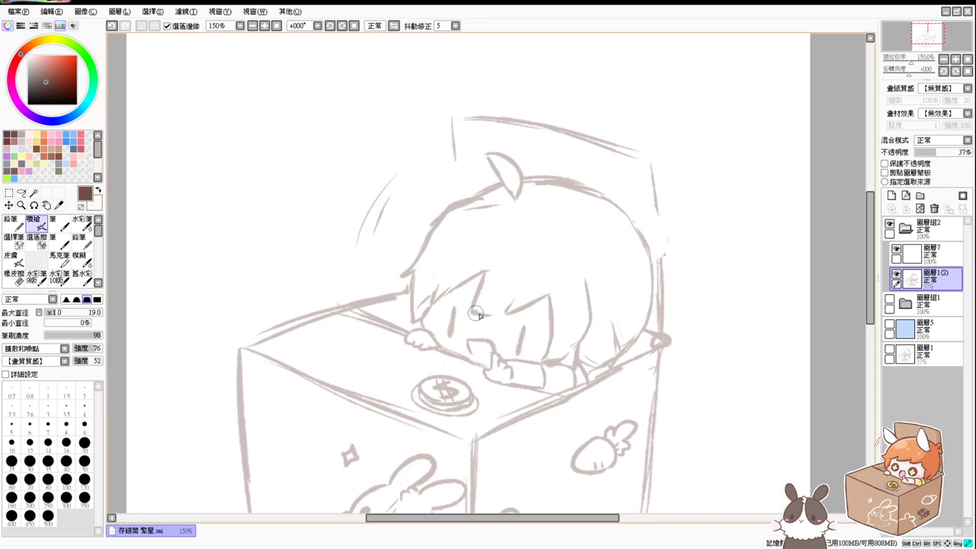
pyautogui.moveTo(508, 300); pyautogui.dragTo(519, 290)
pyautogui.hotkey('ctrl', 'z')
pyautogui.press('e')
pyautogui.moveTo(473, 311); pyautogui.dragTo(499, 311)
pyautogui.press('v')
pyautogui.moveTo(481, 277)
pyautogui.mouseDown()
pyautogui.moveTo(466, 314)
pyautogui.moveTo(488, 314)
pyautogui.moveTo(510, 297)
pyautogui.moveTo(499, 314)
pyautogui.moveTo(515, 287)
pyautogui.mouseUp()
pyautogui.hotkey('ctrl', 'z')
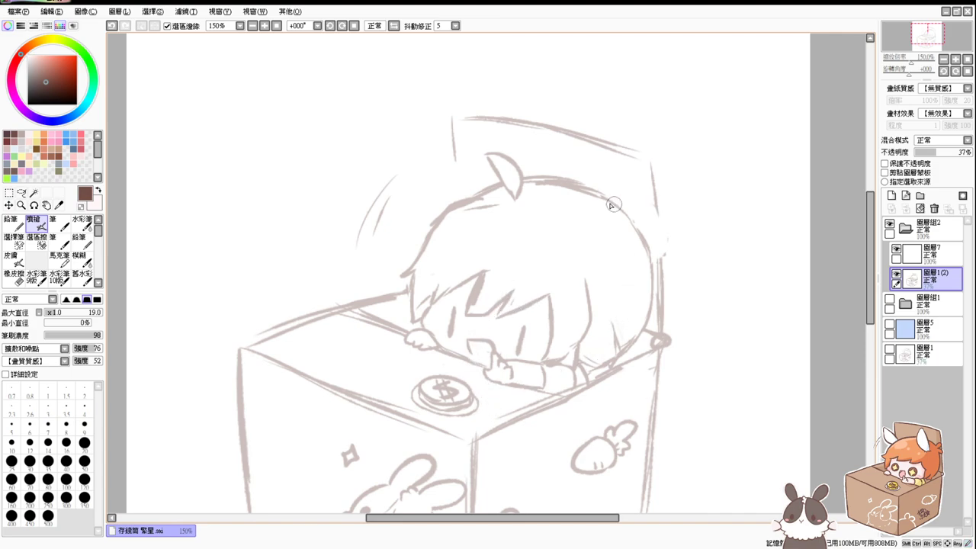
# Erase the doubled head outline behind the hair tuft and redraw it as one clean curve.
pyautogui.press('e')
pyautogui.moveTo(537, 182); pyautogui.dragTo(602, 194)
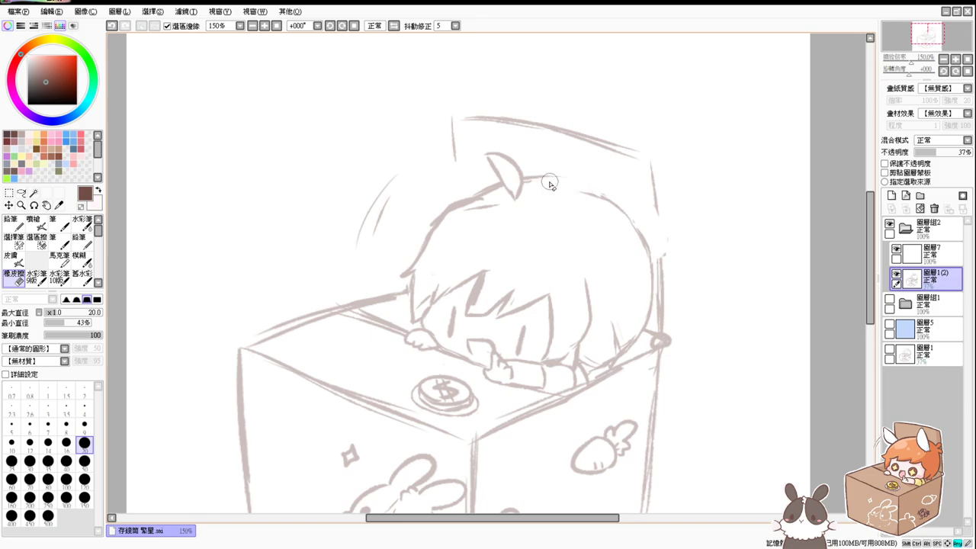
pyautogui.press('b')
pyautogui.moveTo(528, 180)
pyautogui.mouseDown()
pyautogui.moveTo(570, 188)
pyautogui.moveTo(541, 179)
pyautogui.moveTo(612, 216)
pyautogui.moveTo(545, 185)
pyautogui.moveTo(571, 185)
pyautogui.moveTo(623, 230)
pyautogui.mouseUp()
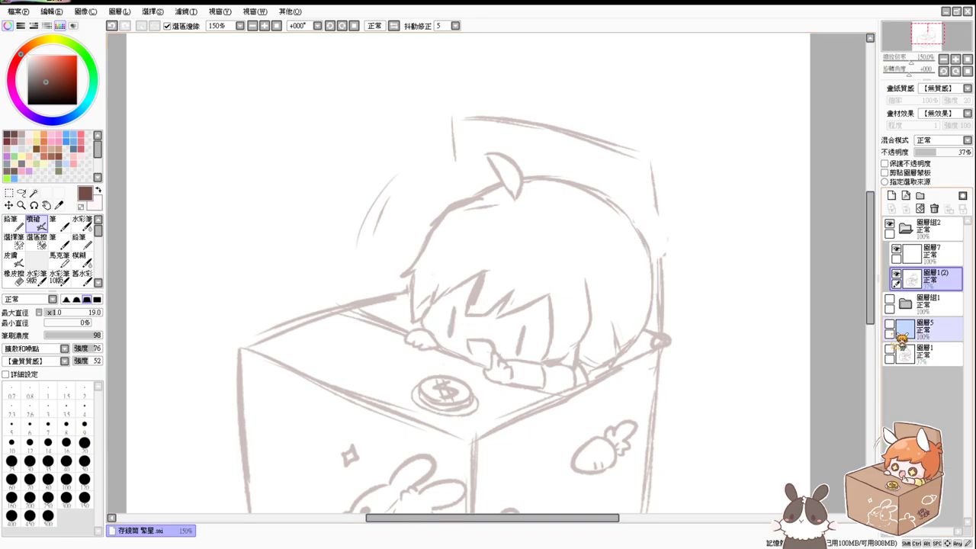
# Show 圖層1 instead of 圖層1(2), lasso its starry eyes and mouth, and copy them to a new layer above 圖層1(2).
pyautogui.click(889, 349)
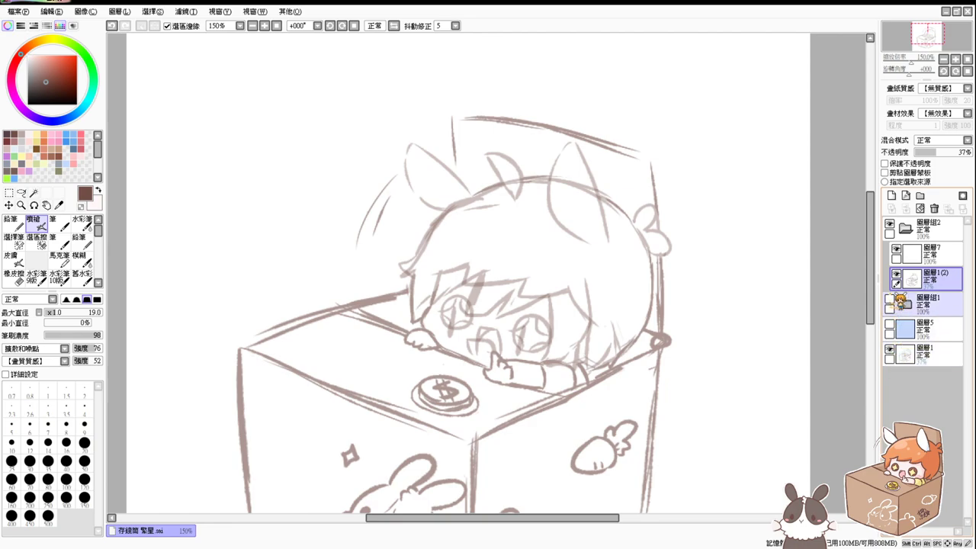
pyautogui.click(895, 273)
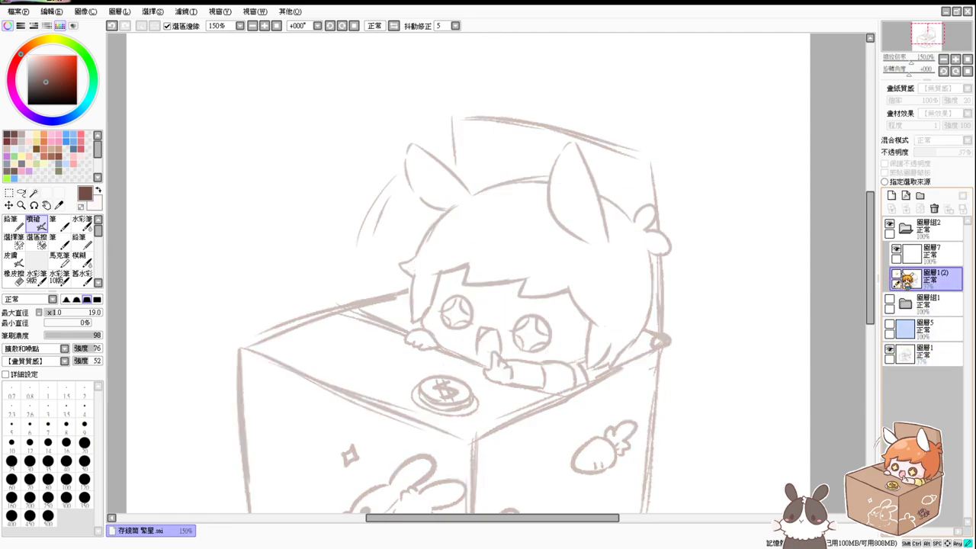
pyautogui.click(22, 193)
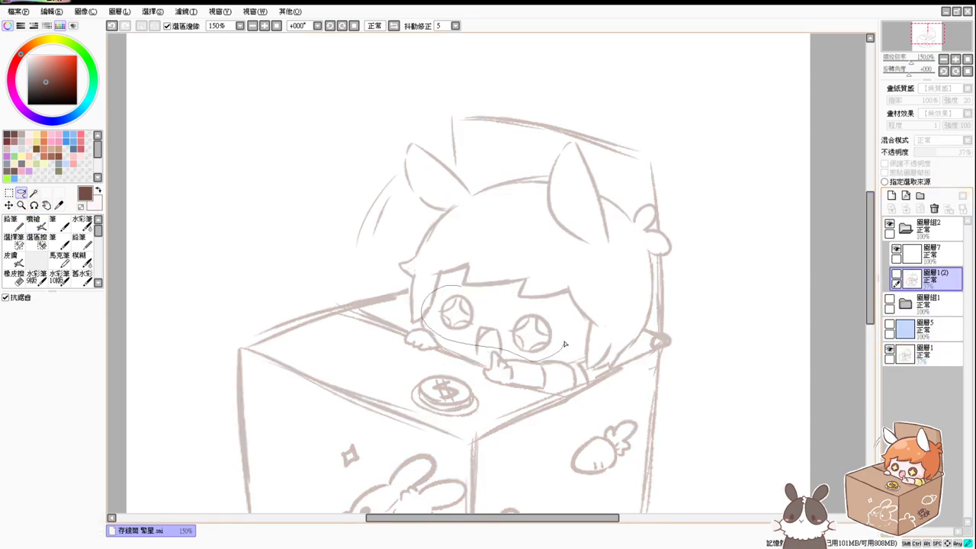
pyautogui.moveTo(497, 294); pyautogui.dragTo(456, 290)
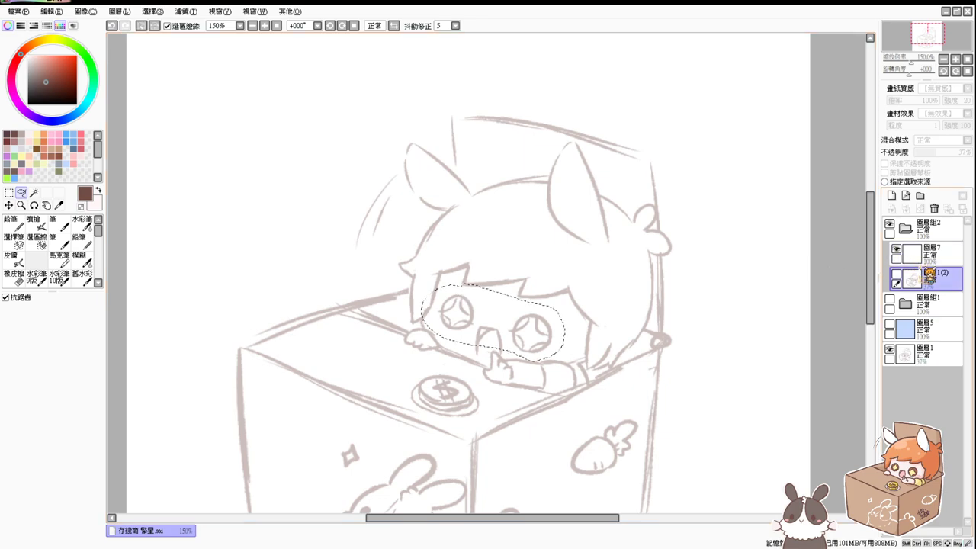
pyautogui.click(936, 358)
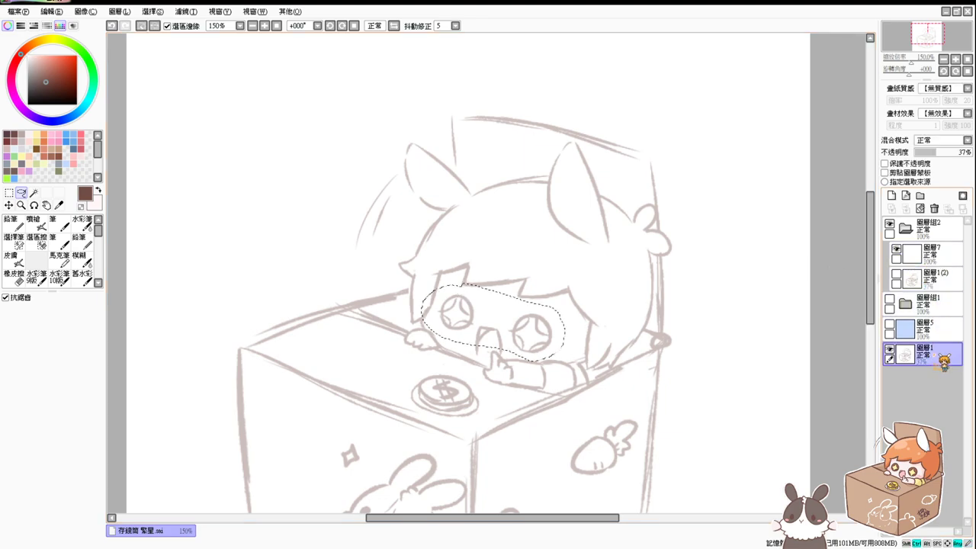
pyautogui.click(948, 281)
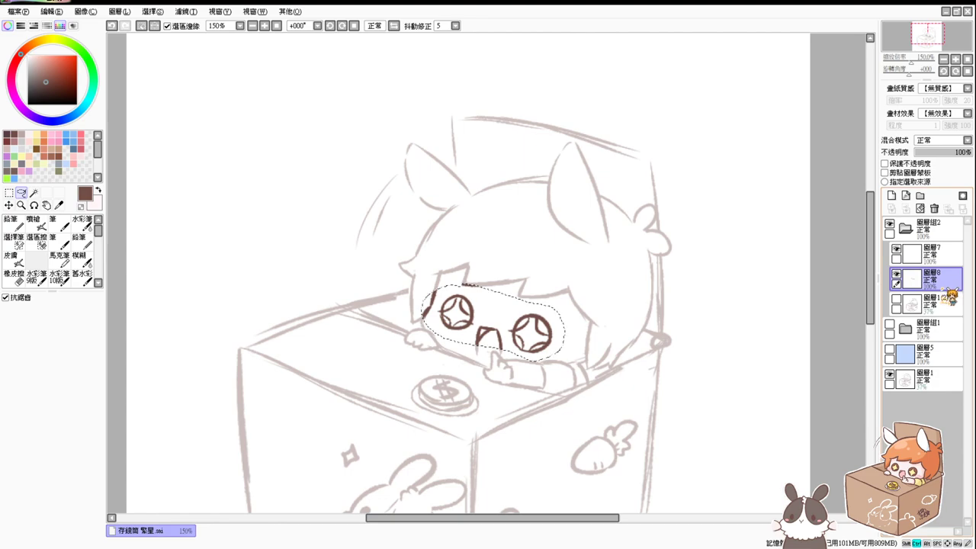
pyautogui.hotkey('ctrl', 'd')
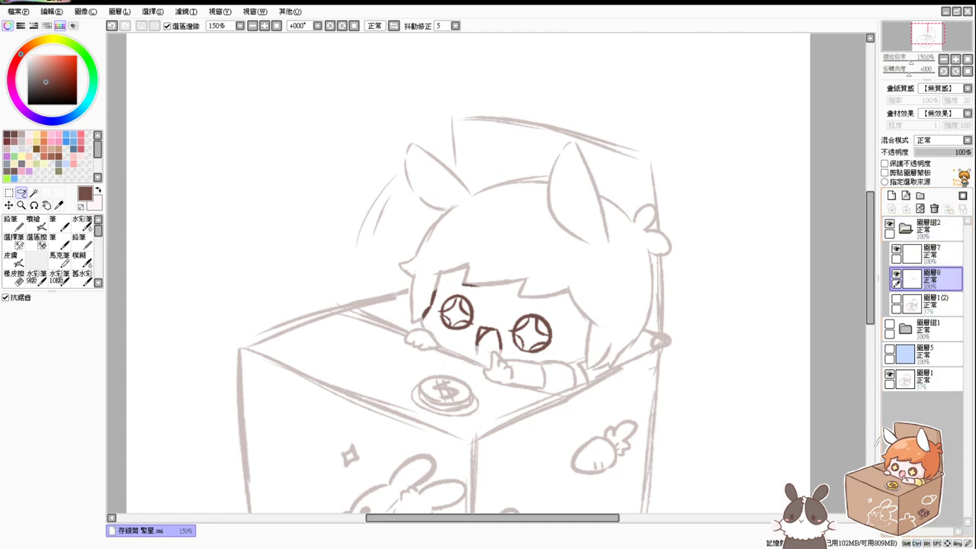
# Show 圖層1(2) in place of the original 圖層1 and set the opacity of the pasted eyes layer 圖層8 to 40%.
pyautogui.moveTo(962, 152); pyautogui.dragTo(923, 152)
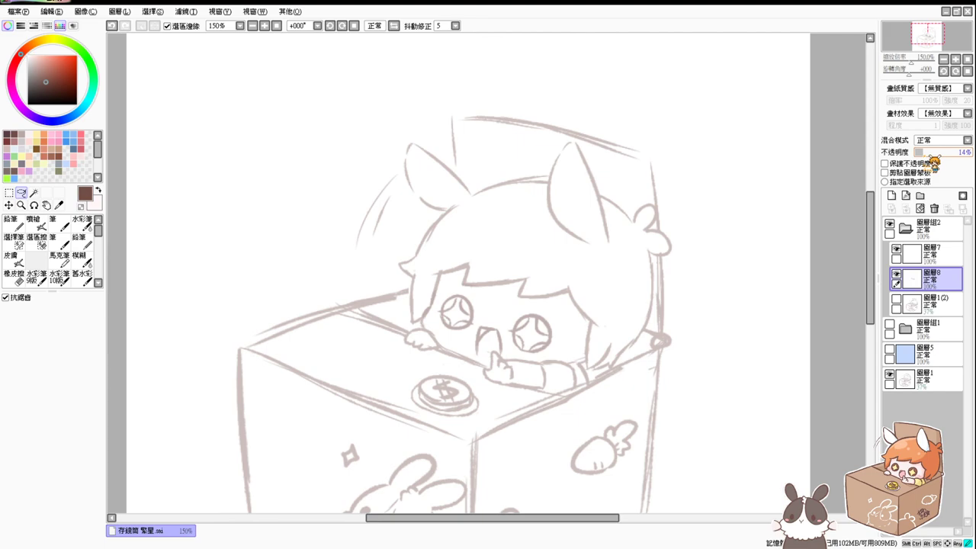
pyautogui.moveTo(925, 153); pyautogui.dragTo(925, 153)
pyautogui.click(890, 373)
pyautogui.click(889, 374)
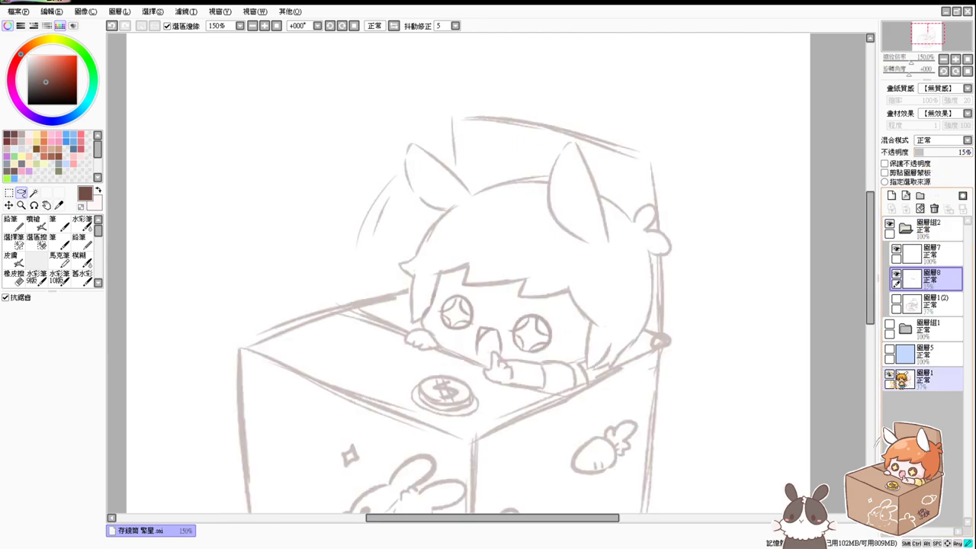
pyautogui.click(896, 300)
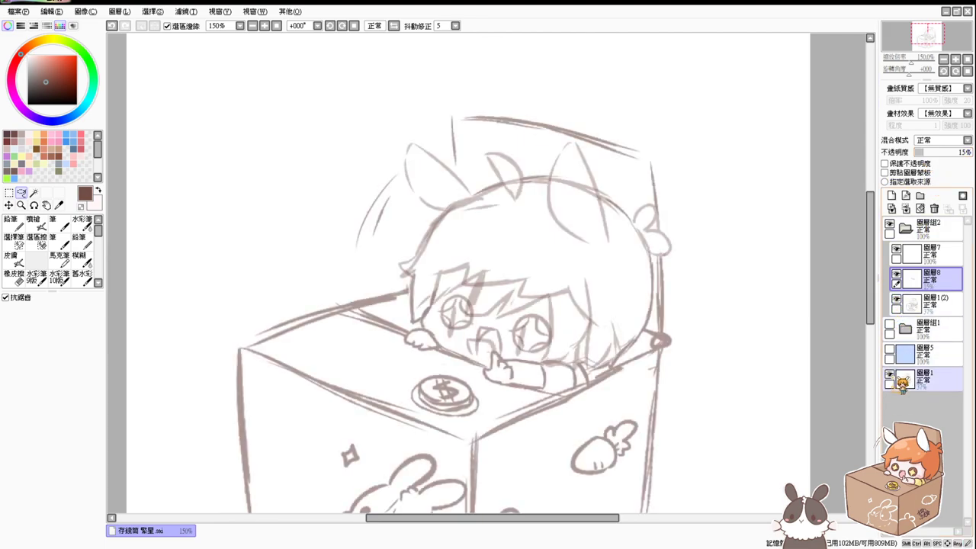
pyautogui.click(890, 374)
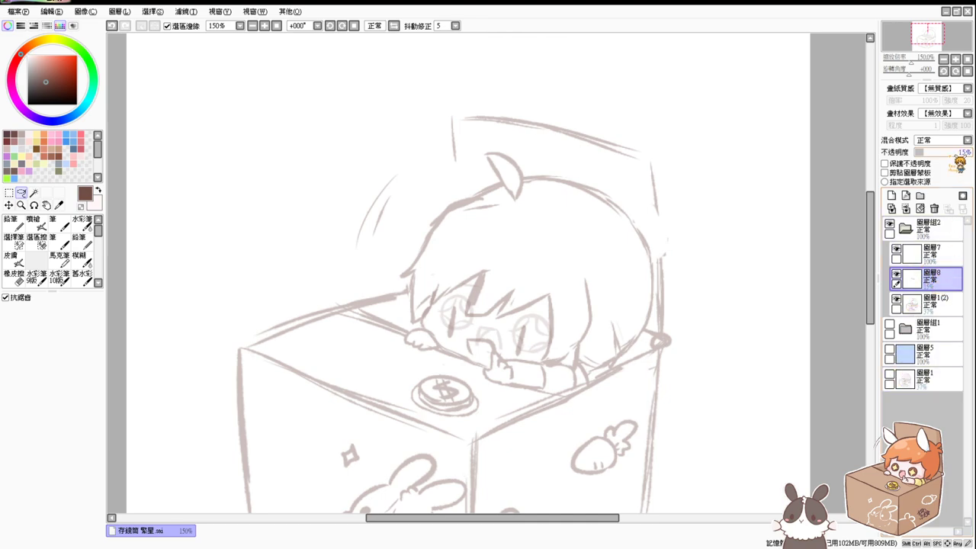
pyautogui.moveTo(958, 157); pyautogui.dragTo(942, 160)
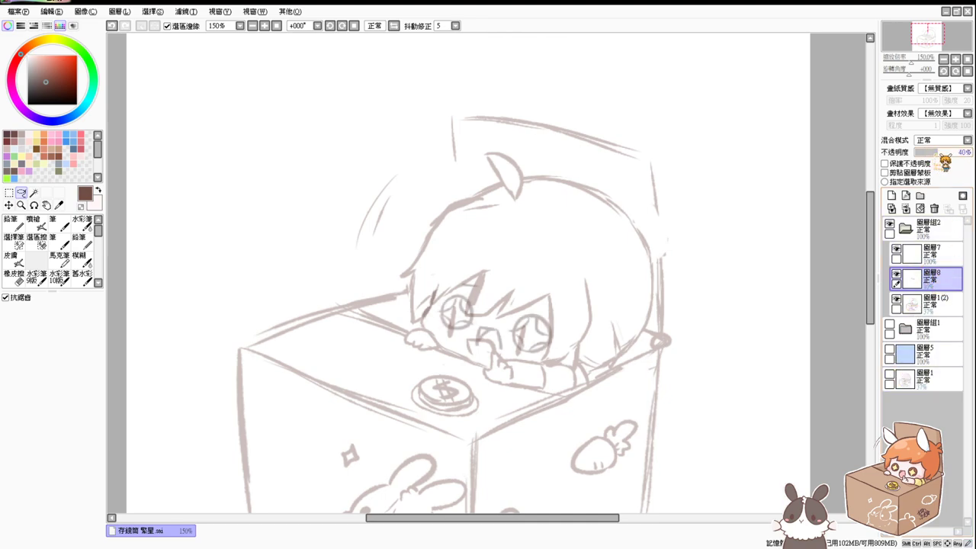
# Erase the upright eye strokes on 圖層1(2) and clear the pasted mouth from 圖層8, keeping the starry eyes.
pyautogui.click(941, 311)
pyautogui.press('e')
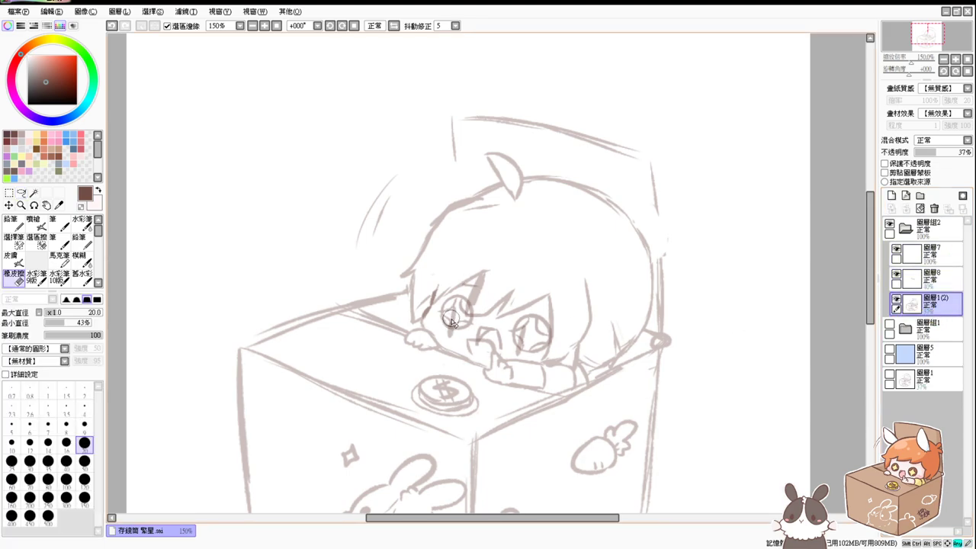
pyautogui.moveTo(452, 322)
pyautogui.mouseDown()
pyautogui.moveTo(450, 314)
pyautogui.moveTo(451, 325)
pyautogui.mouseUp()
pyautogui.moveTo(508, 340); pyautogui.dragTo(488, 342)
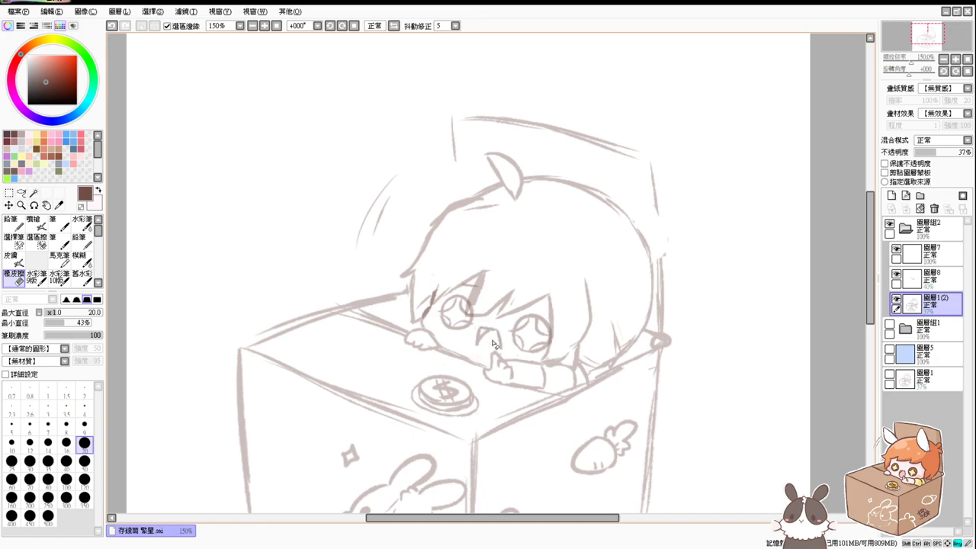
pyautogui.press('a')
pyautogui.press('e')
pyautogui.click(516, 347)
pyautogui.click(926, 278)
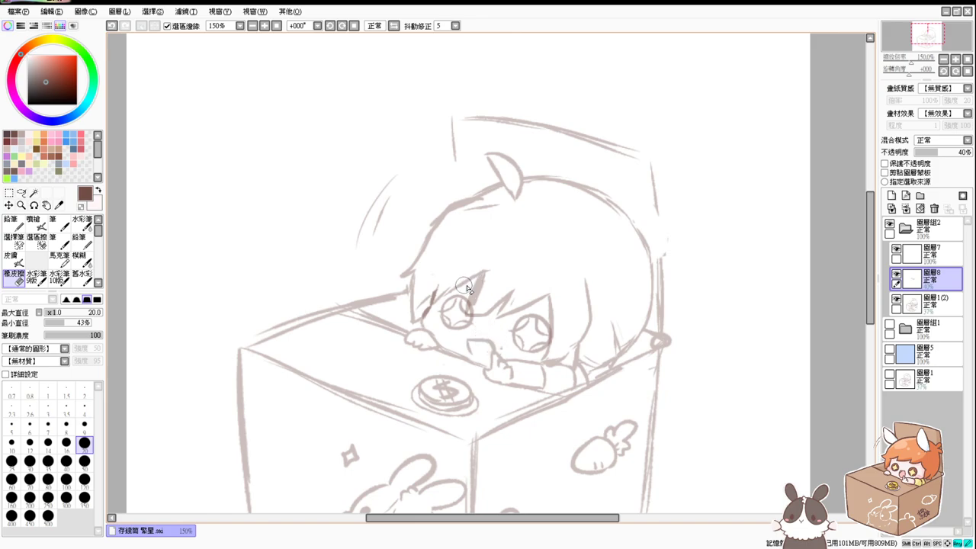
# Erase the open mouth beside the raised hand on 圖層1(2).
pyautogui.press('l')
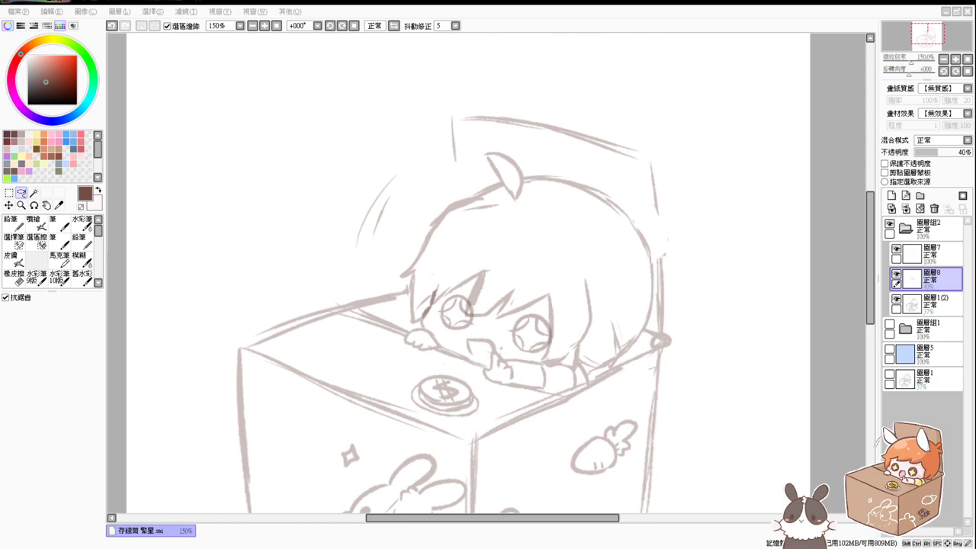
pyautogui.click(852, 371)
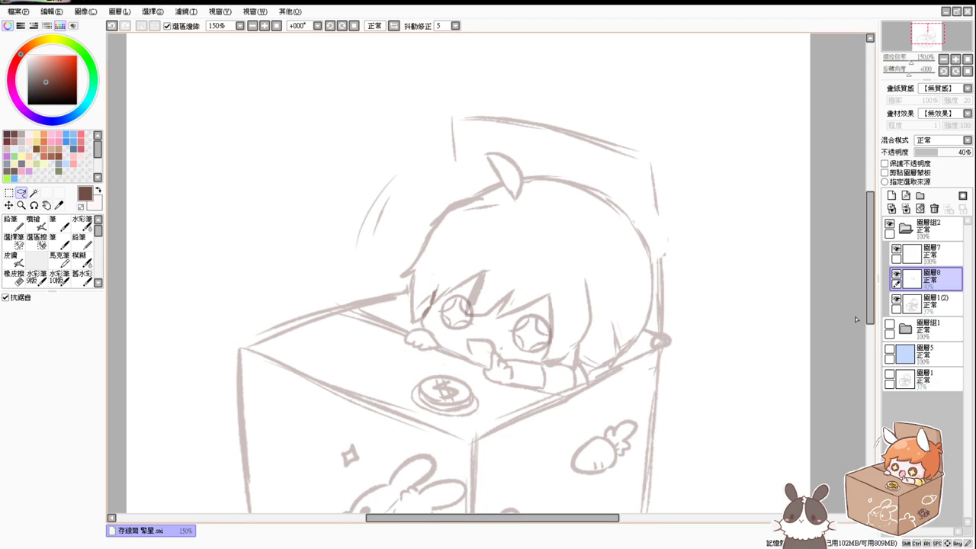
pyautogui.moveTo(871, 314); pyautogui.dragTo(879, 325)
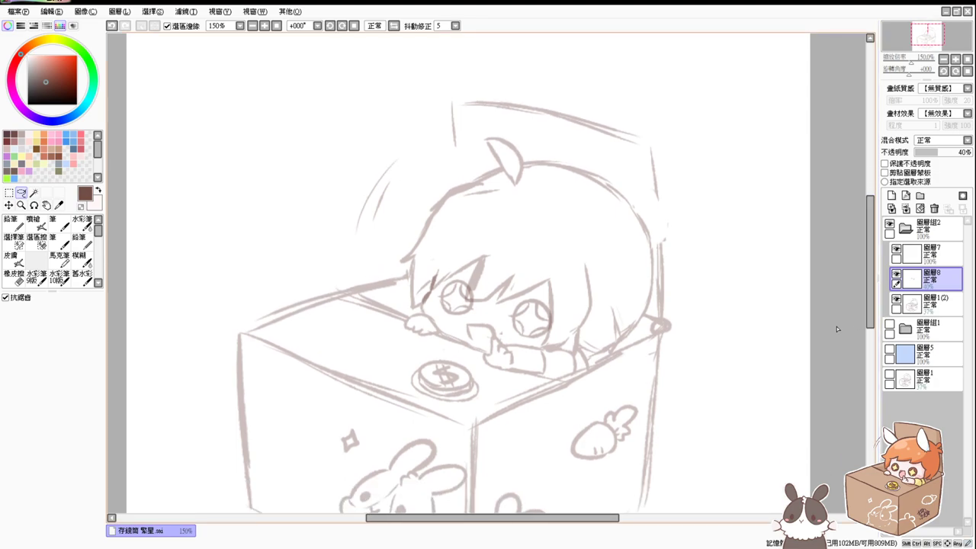
pyautogui.click(936, 303)
pyautogui.press('e')
pyautogui.moveTo(501, 329)
pyautogui.mouseDown()
pyautogui.moveTo(476, 325)
pyautogui.moveTo(490, 328)
pyautogui.mouseUp()
pyautogui.press('l')
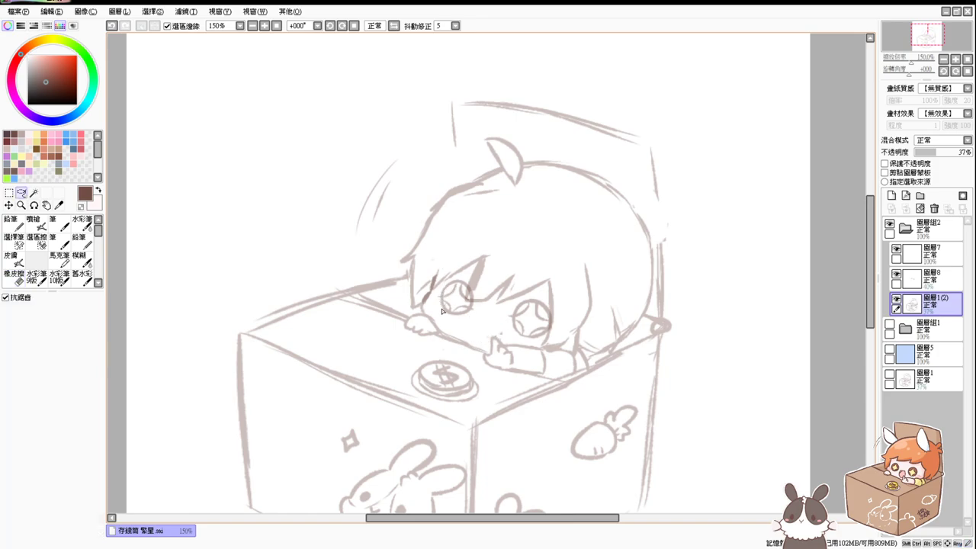
# Merge the starry-eyes layer 圖層8 down into 圖層1(2) and set the merged layer's opacity to 59%.
pyautogui.click(936, 278)
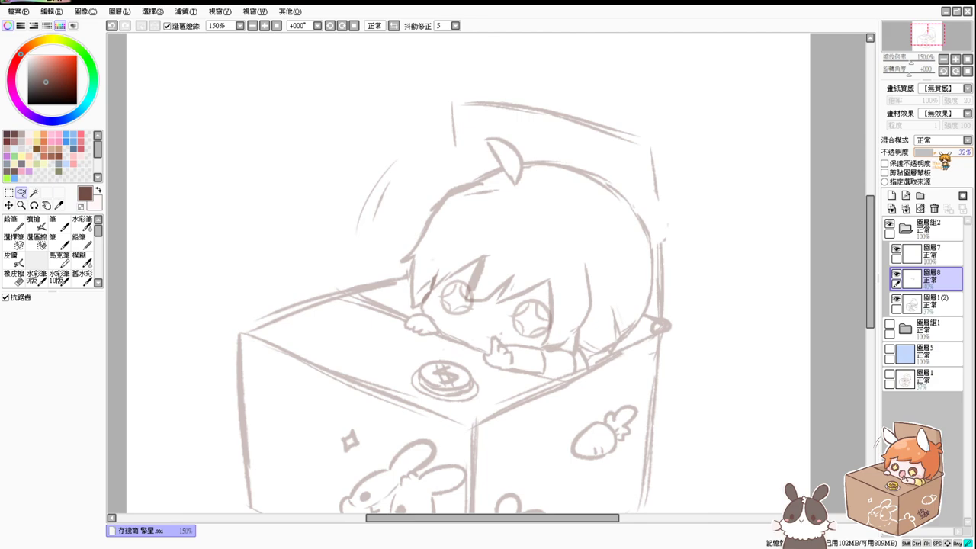
pyautogui.click(933, 208)
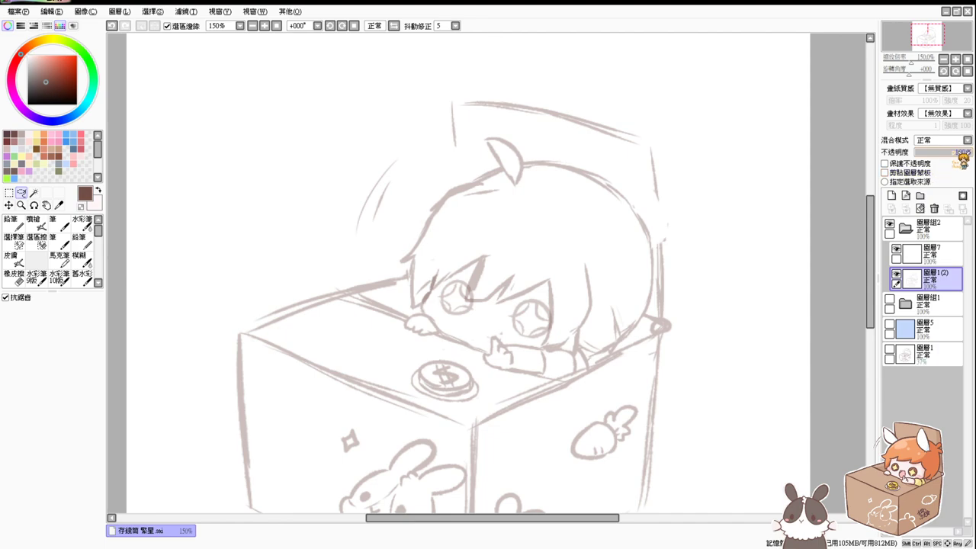
pyautogui.moveTo(962, 152)
pyautogui.mouseDown()
pyautogui.moveTo(936, 154)
pyautogui.moveTo(949, 155)
pyautogui.mouseUp()
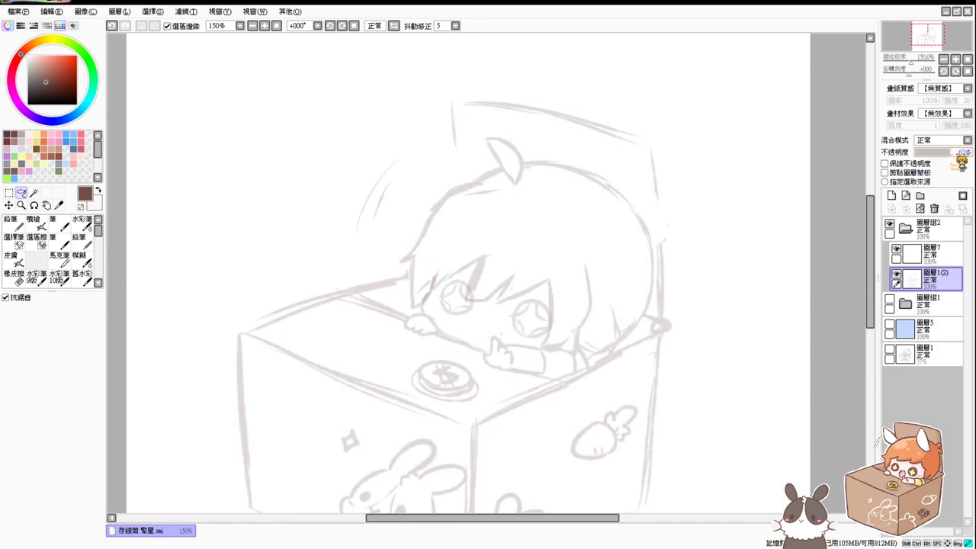
pyautogui.moveTo(871, 297)
pyautogui.mouseDown()
pyautogui.moveTo(871, 311)
pyautogui.moveTo(864, 300)
pyautogui.mouseUp()
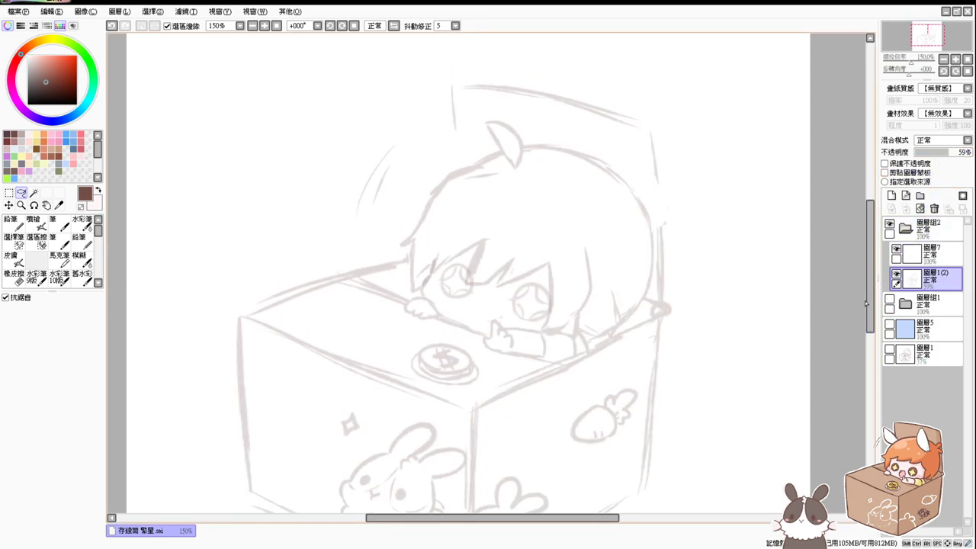
pyautogui.scroll(1, 865, 300)
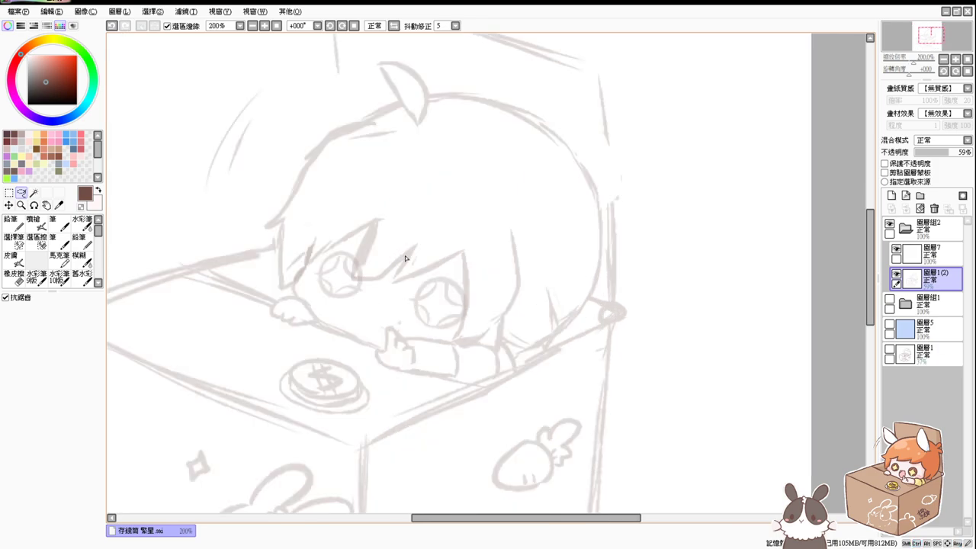
# Try to erase the fringe strokes above the starry eyes and redraw them as a zigzag on 圖層1(2).
pyautogui.press('e')
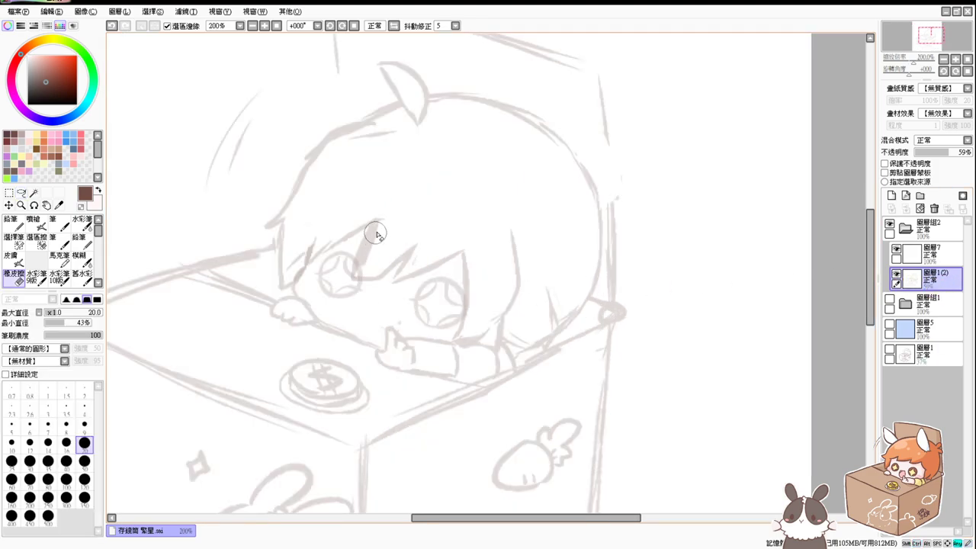
pyautogui.moveTo(389, 267)
pyautogui.mouseDown()
pyautogui.moveTo(375, 277)
pyautogui.moveTo(396, 263)
pyautogui.mouseUp()
pyautogui.press('l')
pyautogui.press('e')
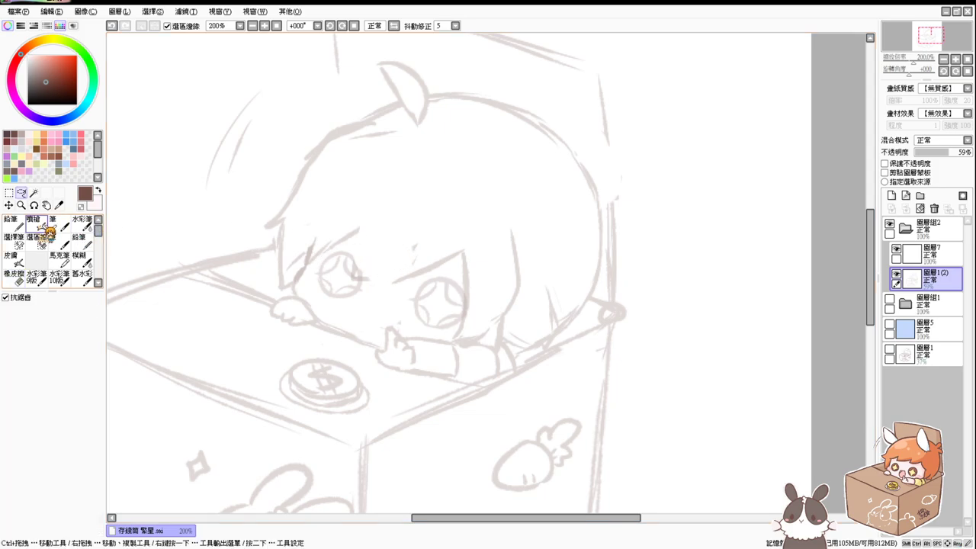
pyautogui.moveTo(305, 264); pyautogui.dragTo(358, 227)
pyautogui.hotkey('ctrl', 'z')
pyautogui.hotkey('ctrl', 'z')
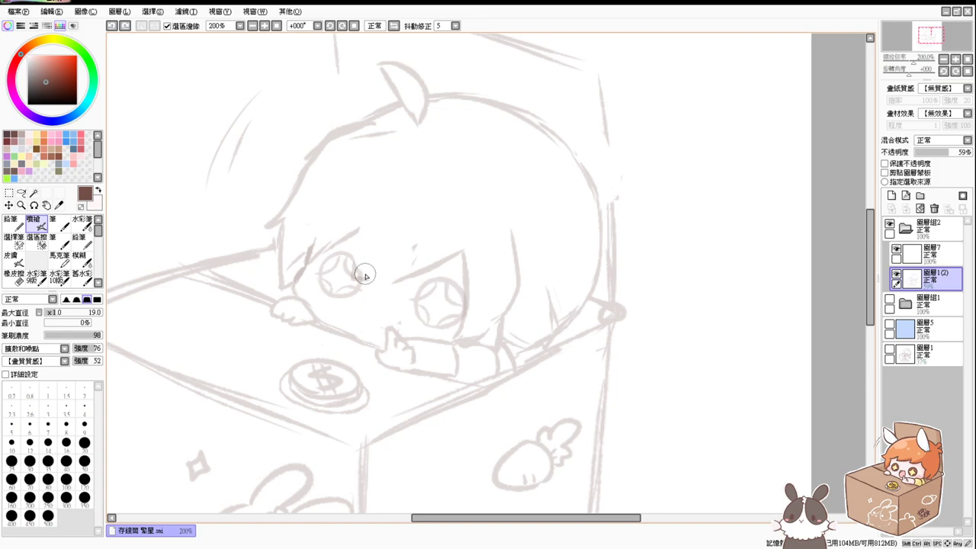
pyautogui.moveTo(307, 262)
pyautogui.mouseDown()
pyautogui.moveTo(369, 226)
pyautogui.moveTo(355, 279)
pyautogui.moveTo(402, 264)
pyautogui.moveTo(373, 278)
pyautogui.moveTo(458, 264)
pyautogui.mouseUp()
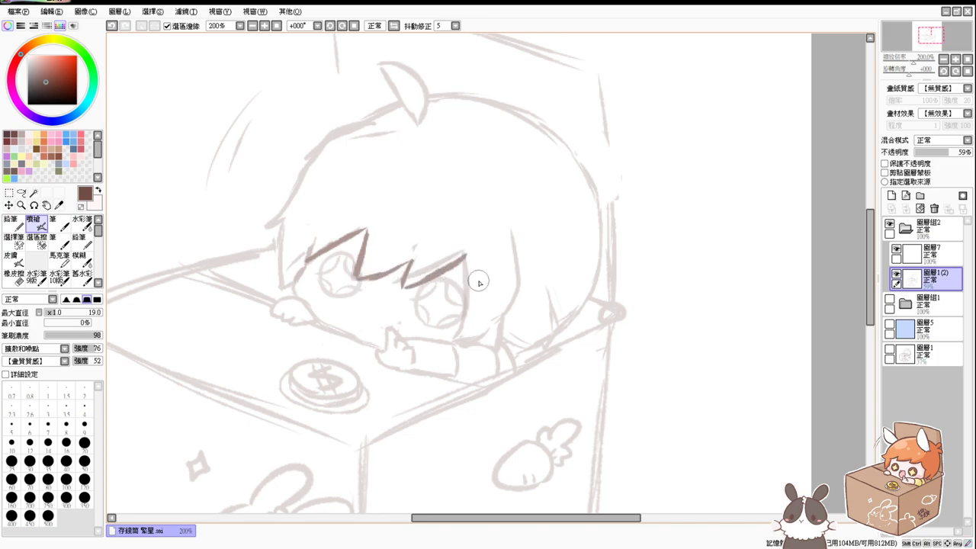
# Undo the fringe redraw, the merged layer's fading and the merge of 圖層8 into 圖層1(2).
pyautogui.hotkey('ctrl', 'z')
pyautogui.hotkey('ctrl', 'z')
pyautogui.hotkey('ctrl', 'z')
pyautogui.hotkey('ctrl', 'z')
pyautogui.hotkey('ctrl', 'z')
pyautogui.hotkey('ctrl', 'z')
pyautogui.hotkey('ctrl', 'z')
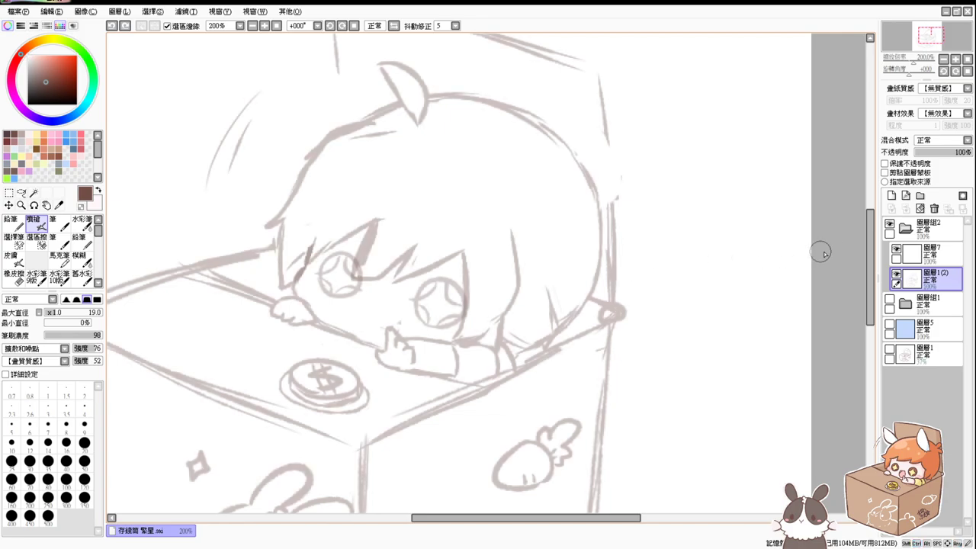
pyautogui.keyDown('ctrl'); pyautogui.click(949, 258); pyautogui.keyUp('ctrl')
pyautogui.hotkey('ctrl', 'z')
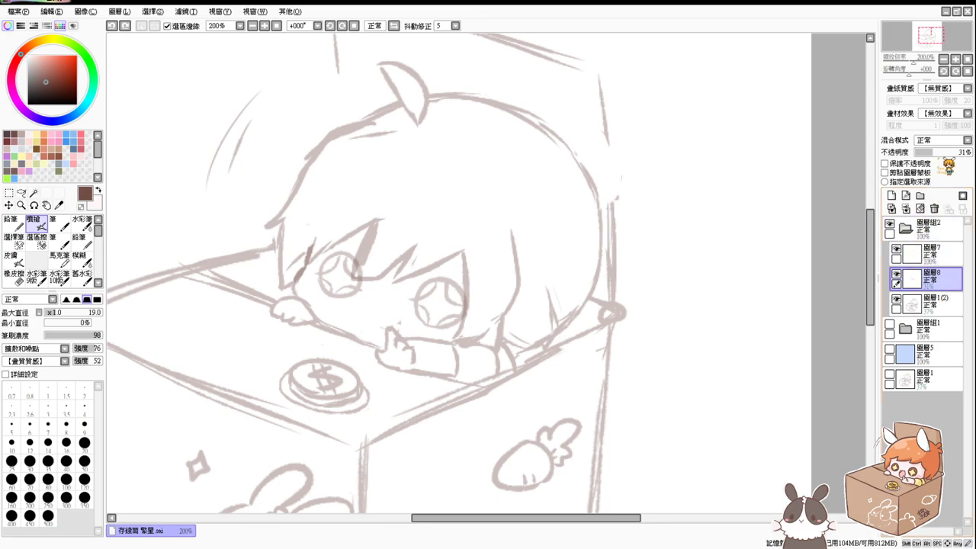
# Raise 圖層8 and 圖層1(2) to 100% opacity, merge 圖層8 down and set the merged layer's opacity to 26%.
pyautogui.moveTo(939, 151); pyautogui.dragTo(969, 151)
pyautogui.click(929, 301)
pyautogui.keyDown('ctrl'); pyautogui.click(948, 251); pyautogui.keyUp('ctrl')
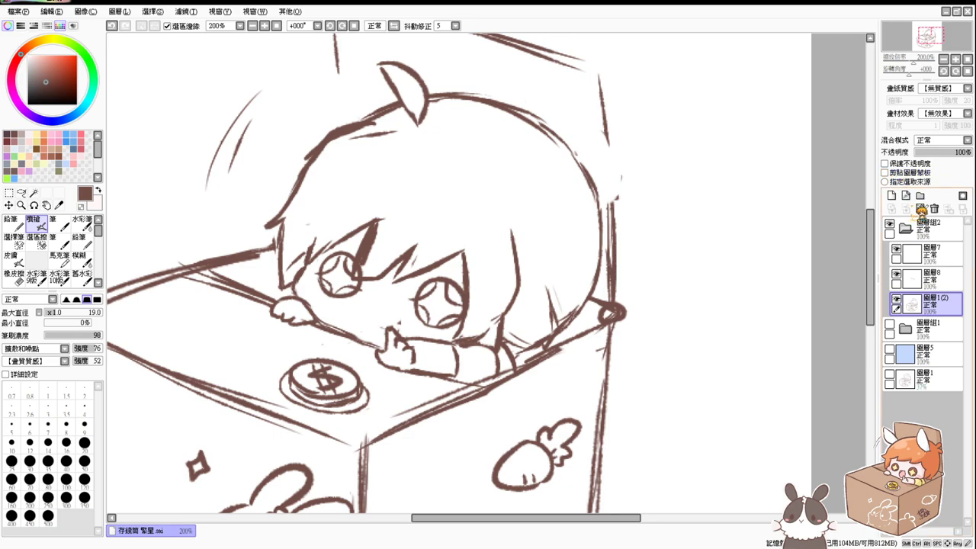
pyautogui.click(914, 279)
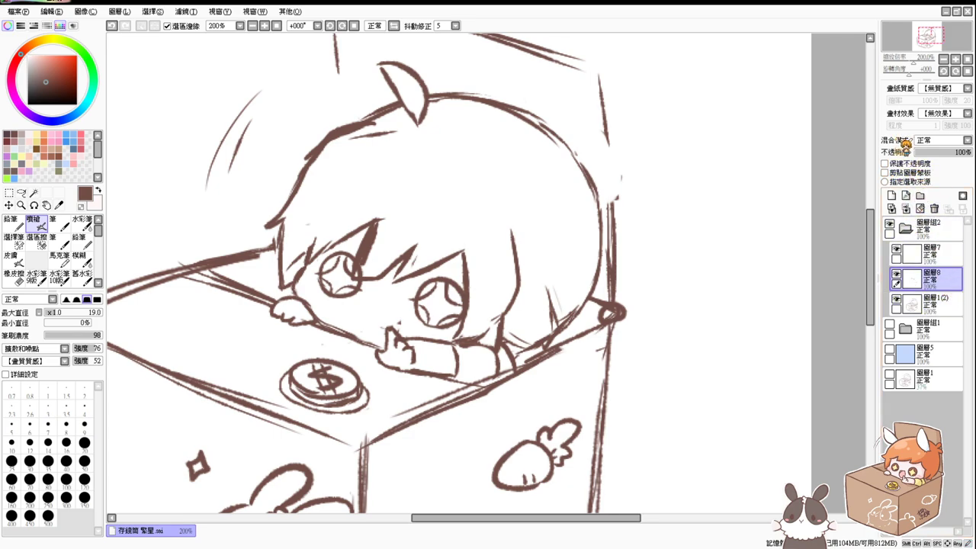
pyautogui.click(906, 208)
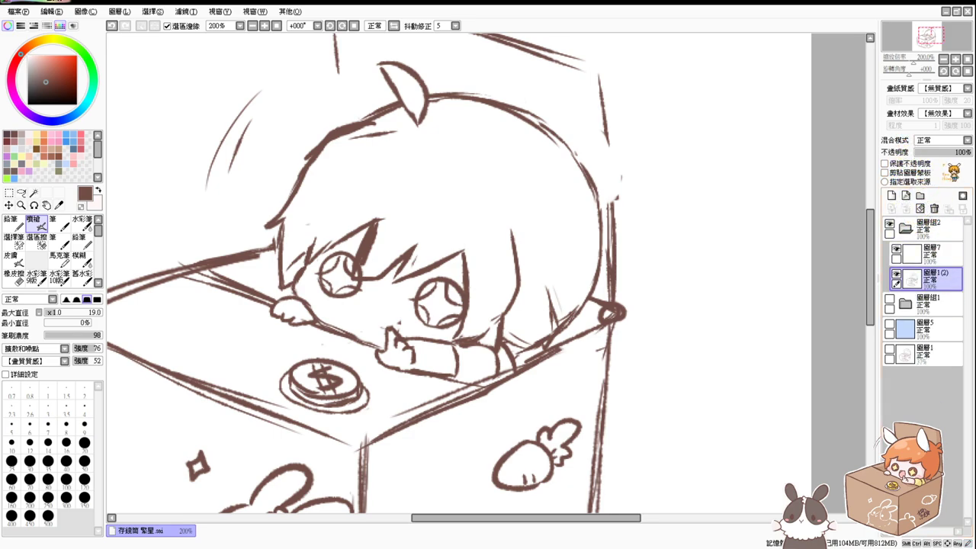
pyautogui.moveTo(953, 152); pyautogui.dragTo(928, 152)
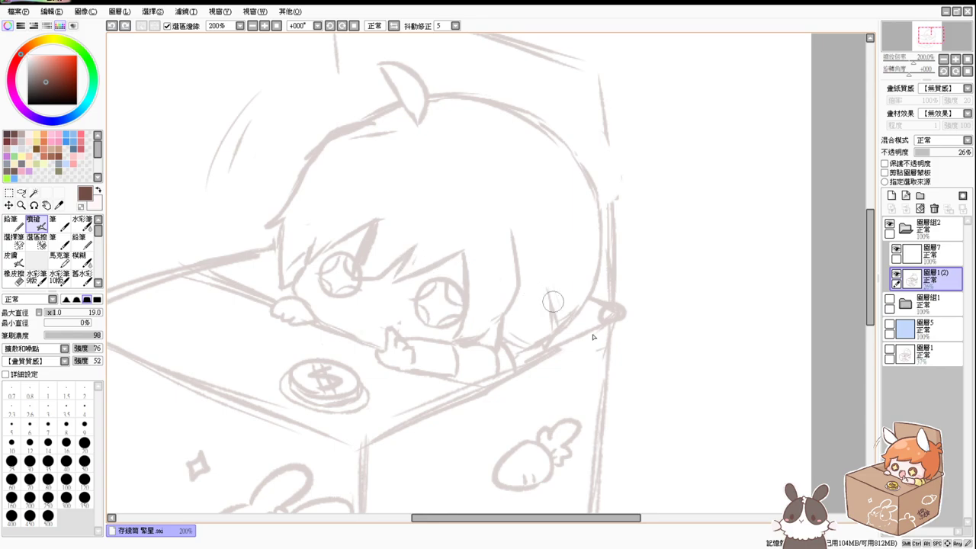
# Sketch the top and side of a small open mouth between the starry eyes, just above the raised hand.
pyautogui.hotkey('alt', 'Tab')
pyautogui.click(829, 360)
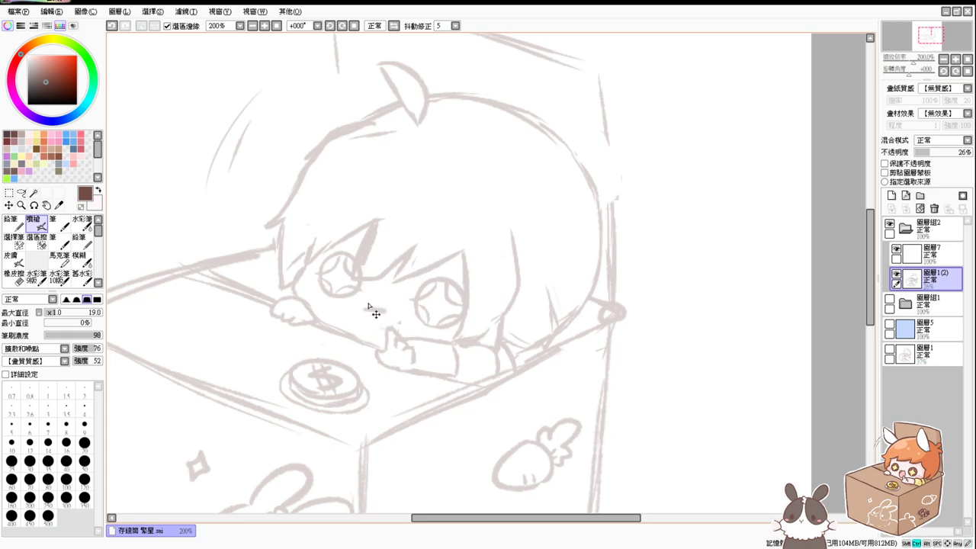
pyautogui.hotkey('ctrl', 'z')
pyautogui.moveTo(368, 314); pyautogui.dragTo(396, 323)
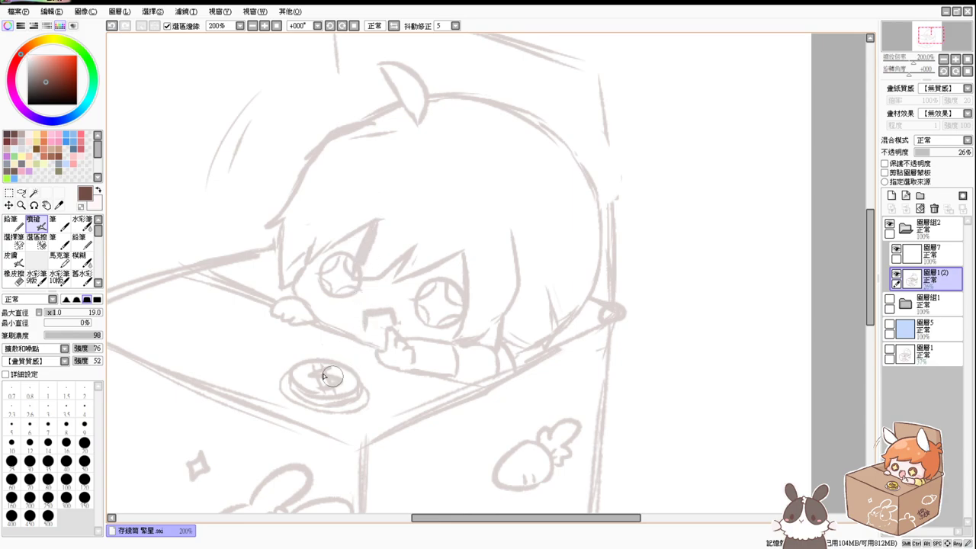
# Erase the dollar sign and inner ring of the coin on the box, leaving a single plain oval.
pyautogui.press('e')
pyautogui.moveTo(302, 383)
pyautogui.mouseDown()
pyautogui.moveTo(346, 390)
pyautogui.moveTo(324, 398)
pyautogui.moveTo(297, 386)
pyautogui.moveTo(308, 396)
pyautogui.moveTo(298, 378)
pyautogui.moveTo(311, 369)
pyautogui.moveTo(288, 375)
pyautogui.moveTo(335, 373)
pyautogui.moveTo(324, 377)
pyautogui.moveTo(366, 390)
pyautogui.mouseUp()
pyautogui.press('e')
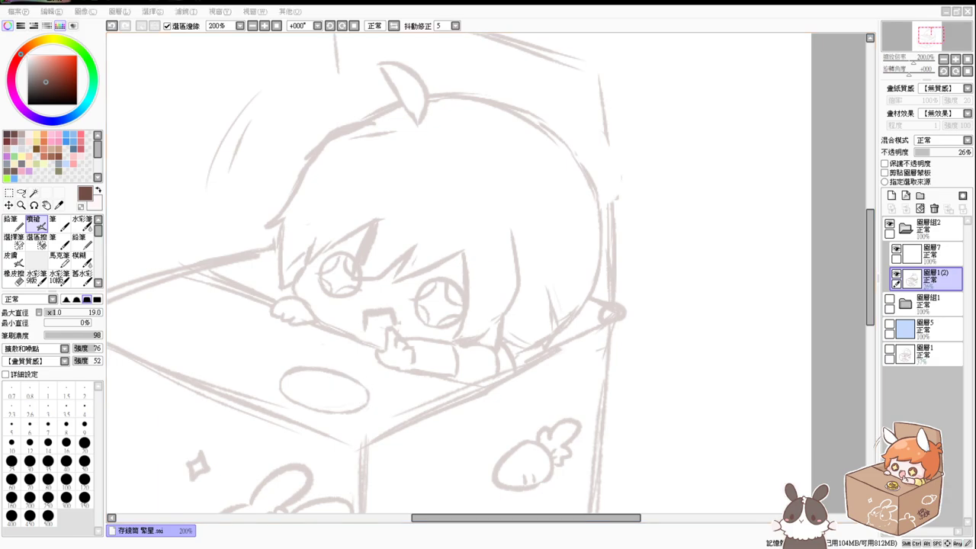
pyautogui.hotkey('alt', 'Tab')
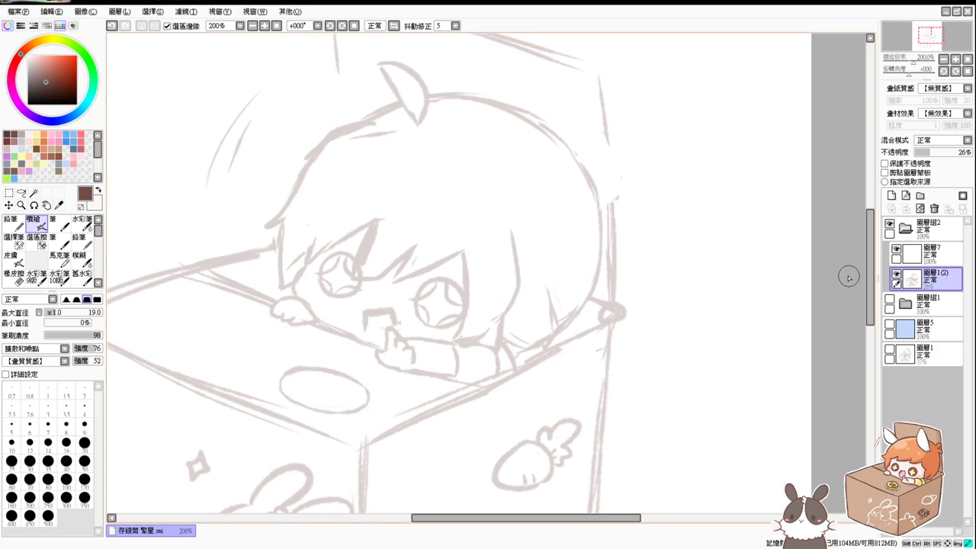
# Rework the mouth into a taller, rounded open shape whose side reaches down toward the box edge.
pyautogui.press('e')
pyautogui.moveTo(363, 327)
pyautogui.mouseDown()
pyautogui.moveTo(397, 309)
pyautogui.moveTo(394, 329)
pyautogui.moveTo(361, 328)
pyautogui.moveTo(359, 338)
pyautogui.mouseUp()
pyautogui.press('b')
pyautogui.hotkey('ctrl', 'z')
pyautogui.hotkey('ctrl', 'z')
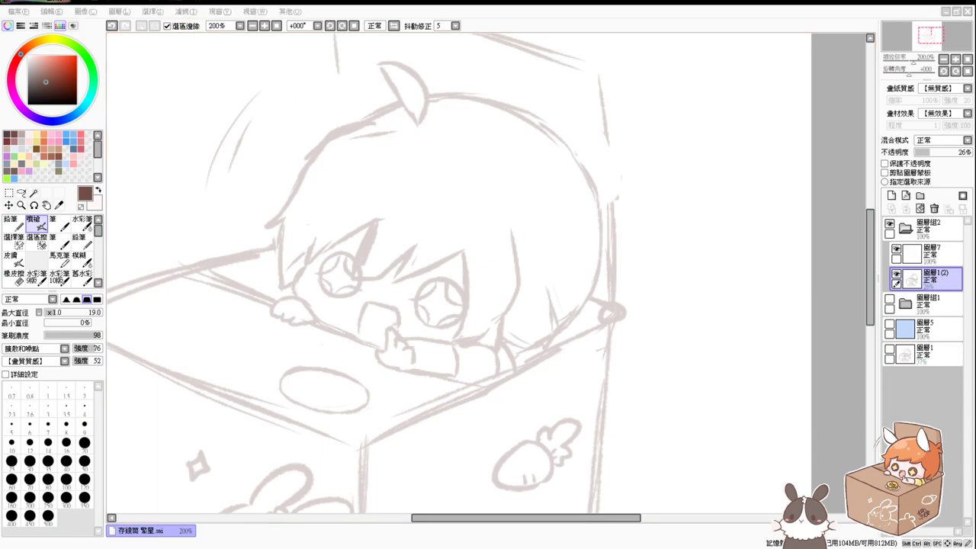
pyautogui.click(394, 219)
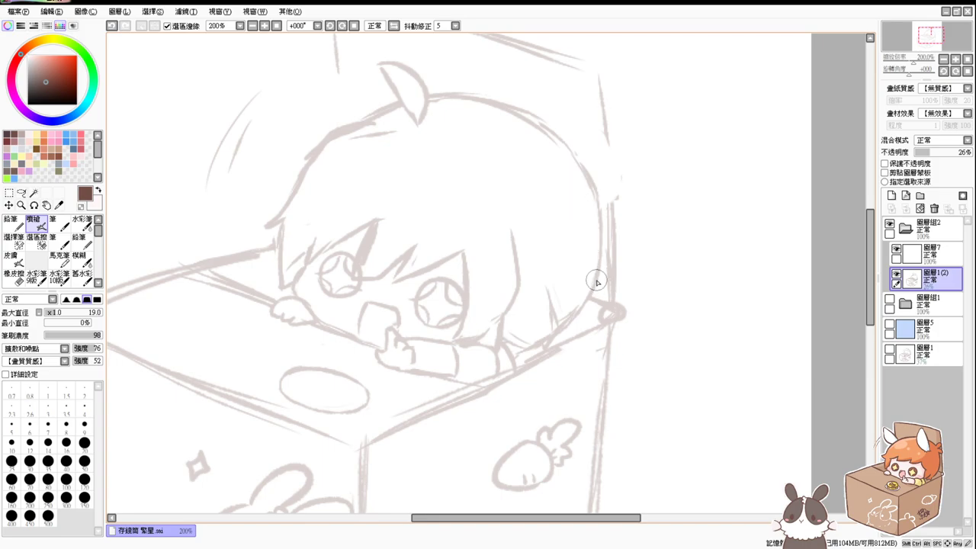
# Redraw the back hair's lower end as pointed tips beside the box corner and add an inner line to the mouth.
pyautogui.press('e')
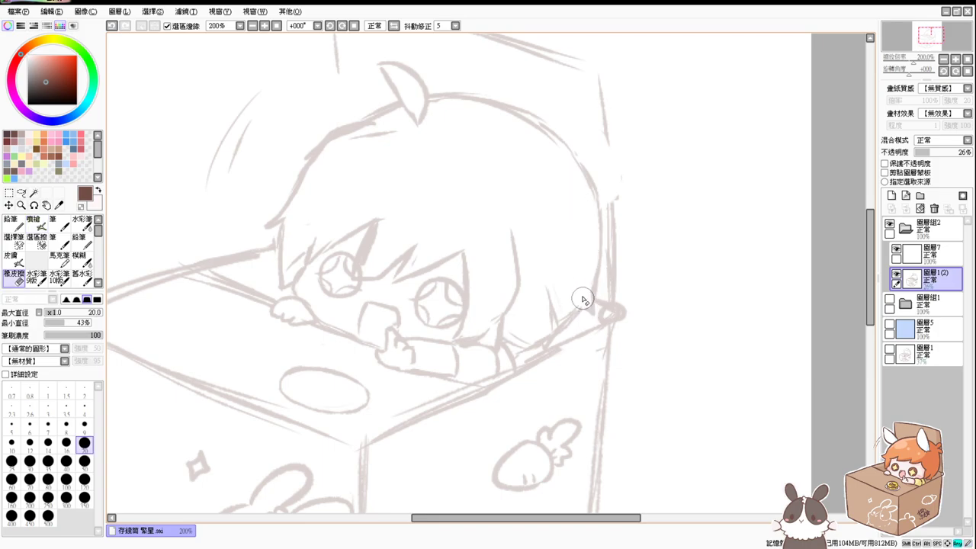
pyautogui.press('v')
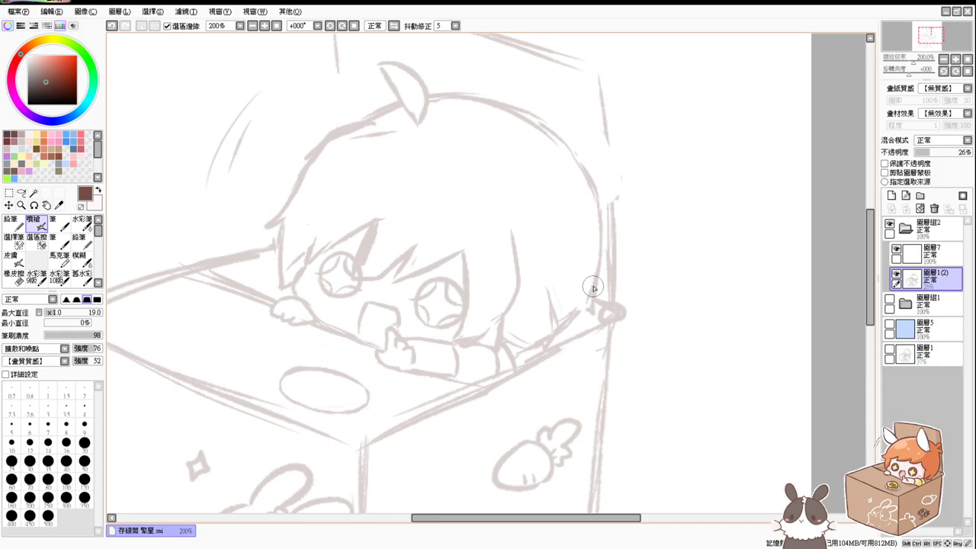
pyautogui.moveTo(594, 288)
pyautogui.mouseDown()
pyautogui.moveTo(591, 317)
pyautogui.moveTo(574, 303)
pyautogui.moveTo(565, 331)
pyautogui.moveTo(540, 315)
pyautogui.moveTo(538, 338)
pyautogui.mouseUp()
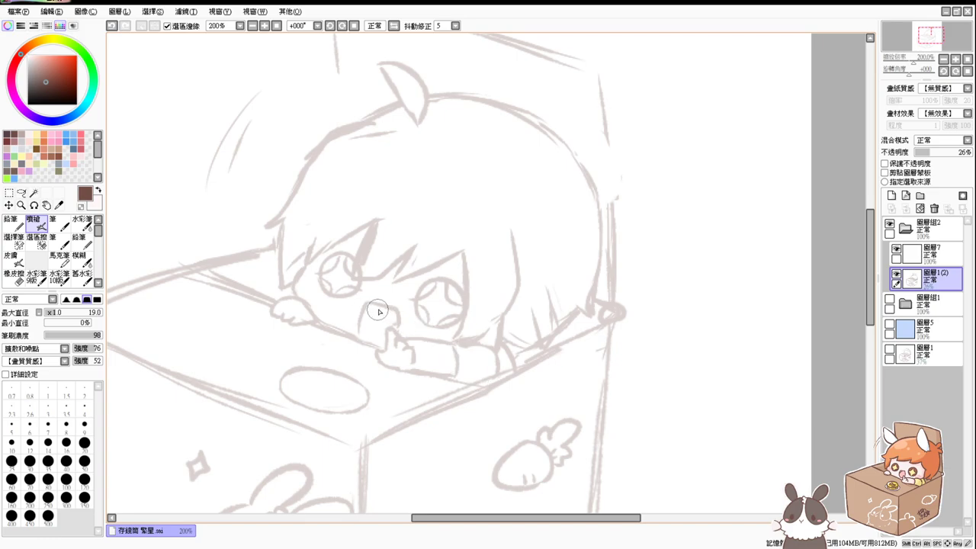
pyautogui.moveTo(378, 311)
pyautogui.mouseDown()
pyautogui.moveTo(365, 314)
pyautogui.moveTo(365, 336)
pyautogui.mouseUp()
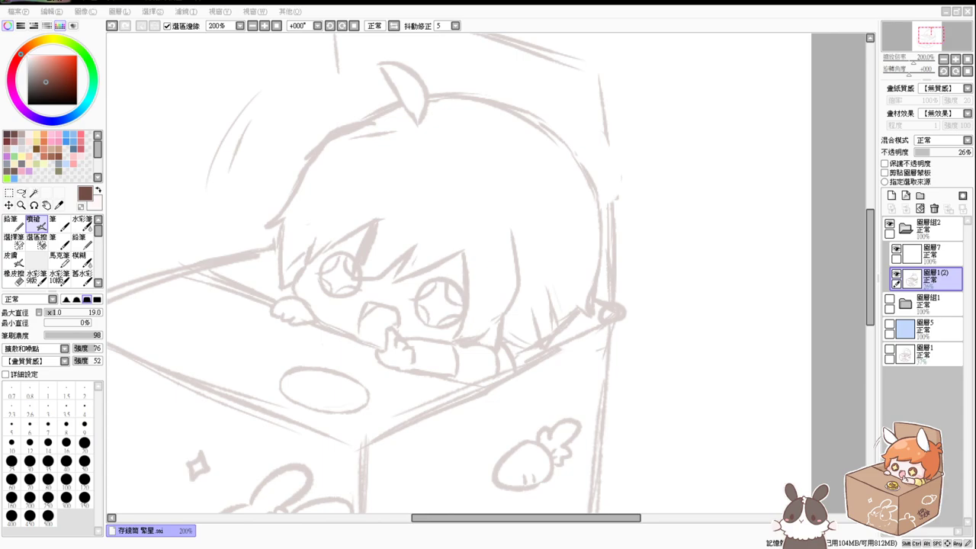
pyautogui.click(538, 287)
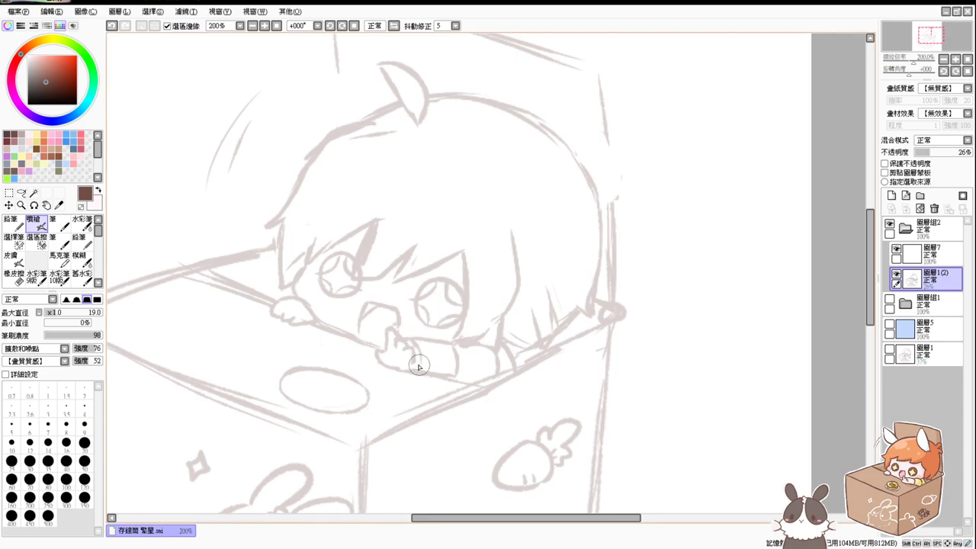
# Redraw the raised arm with a cuff at the wrist and a softer sleeve outline, erasing the old sleeve seam.
pyautogui.press('e')
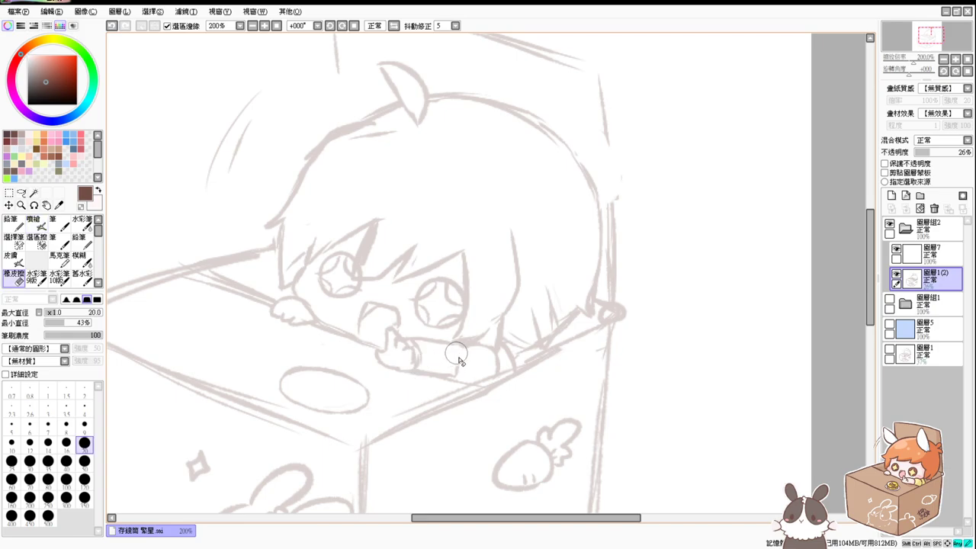
pyautogui.press('v')
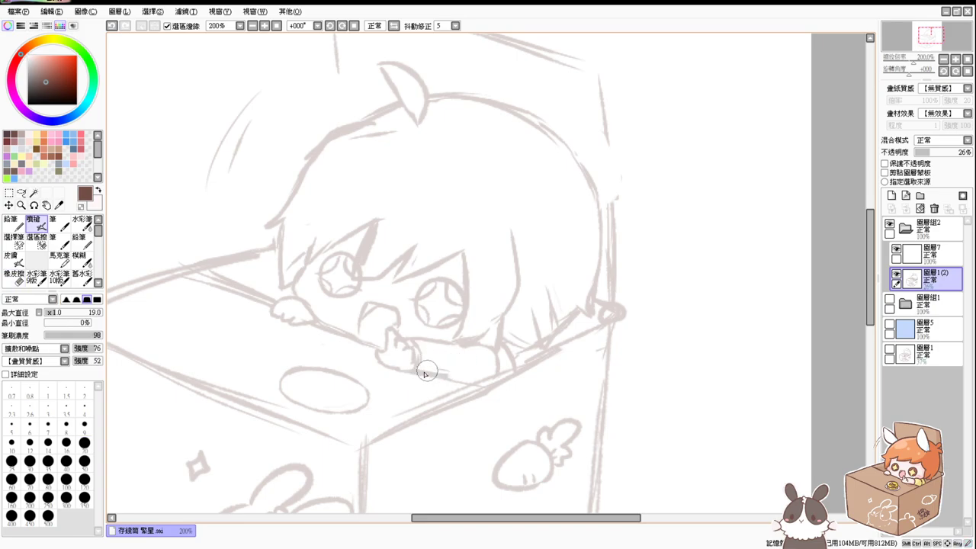
pyautogui.press('e')
pyautogui.press('v')
pyautogui.hotkey('alt', 'Tab')
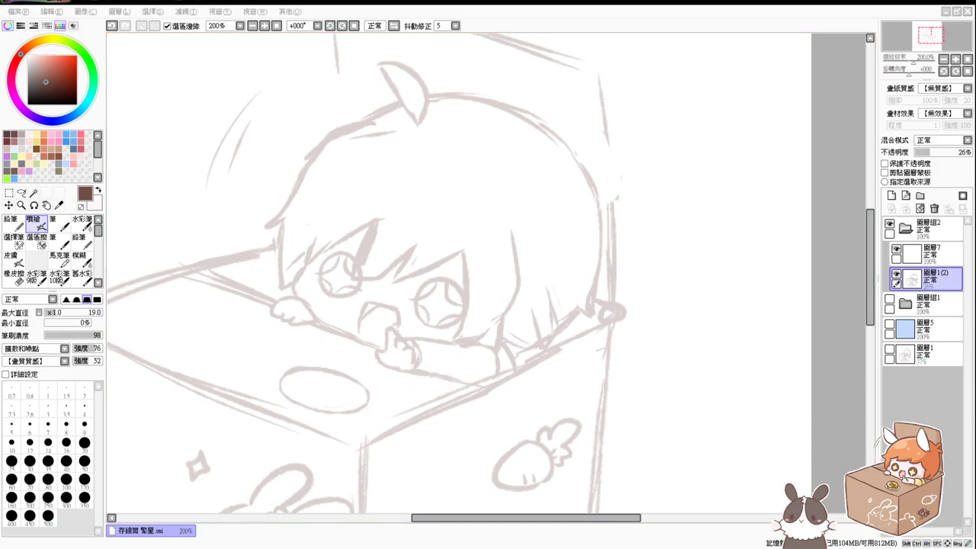
pyautogui.hotkey('alt', 'Tab')
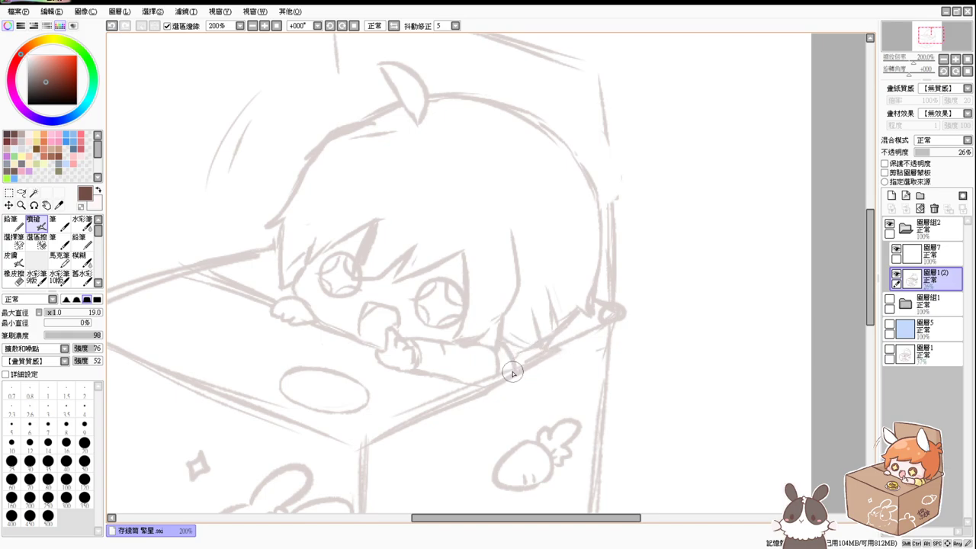
# Erase and redraw the sleeve end and body lines where the shoulder meets the box edge under the hair.
pyautogui.press('e')
pyautogui.moveTo(496, 359); pyautogui.dragTo(490, 372)
pyautogui.press('b')
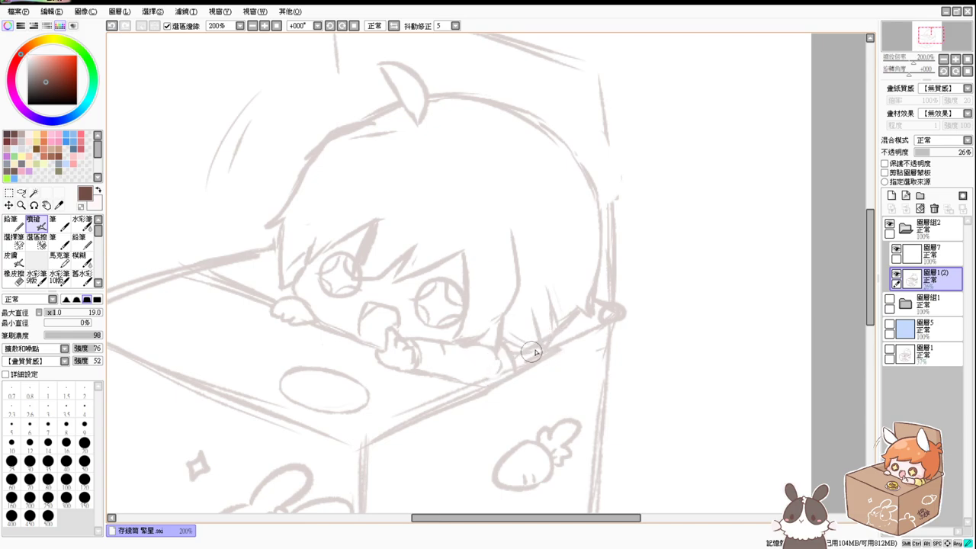
pyautogui.moveTo(532, 352); pyautogui.dragTo(510, 357)
pyautogui.press('e')
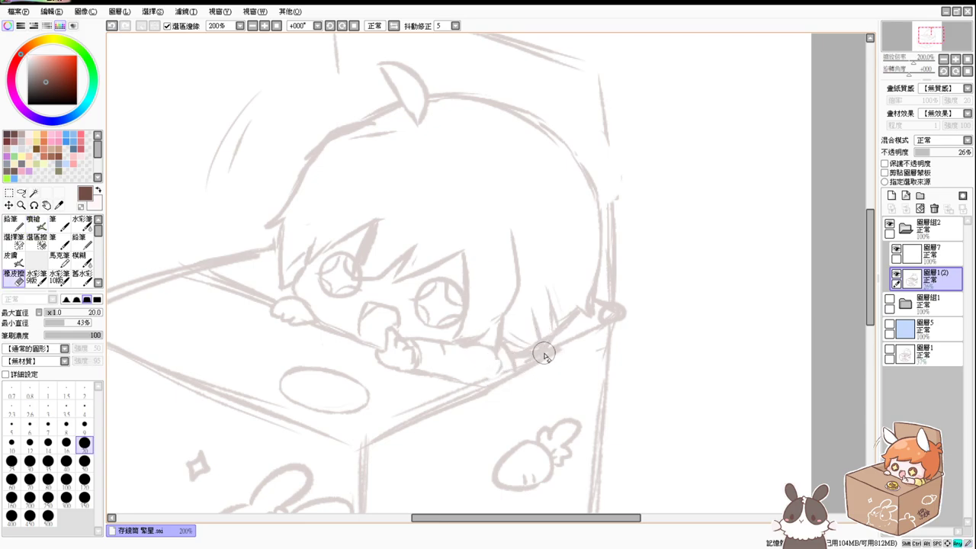
pyautogui.press('e')
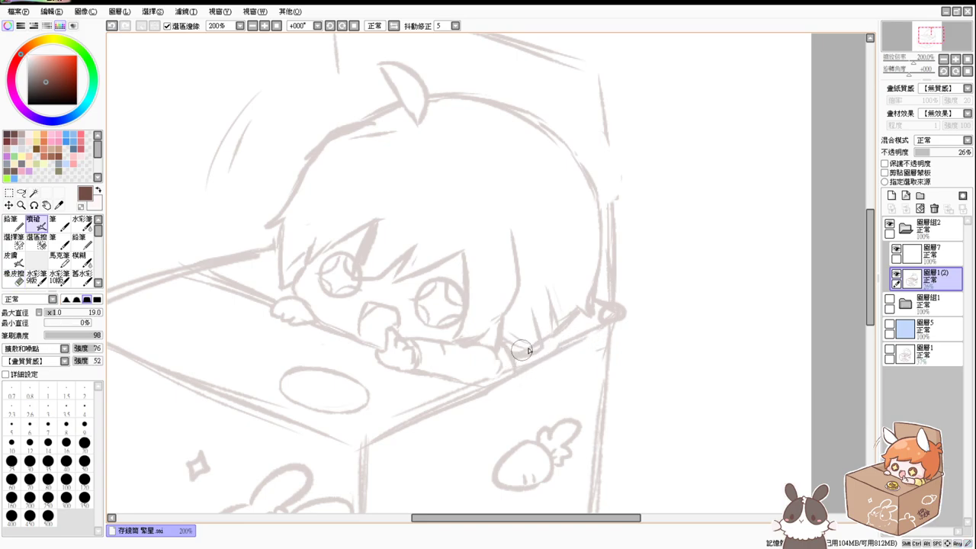
pyautogui.press('e')
pyautogui.press('e')
pyautogui.press('e')
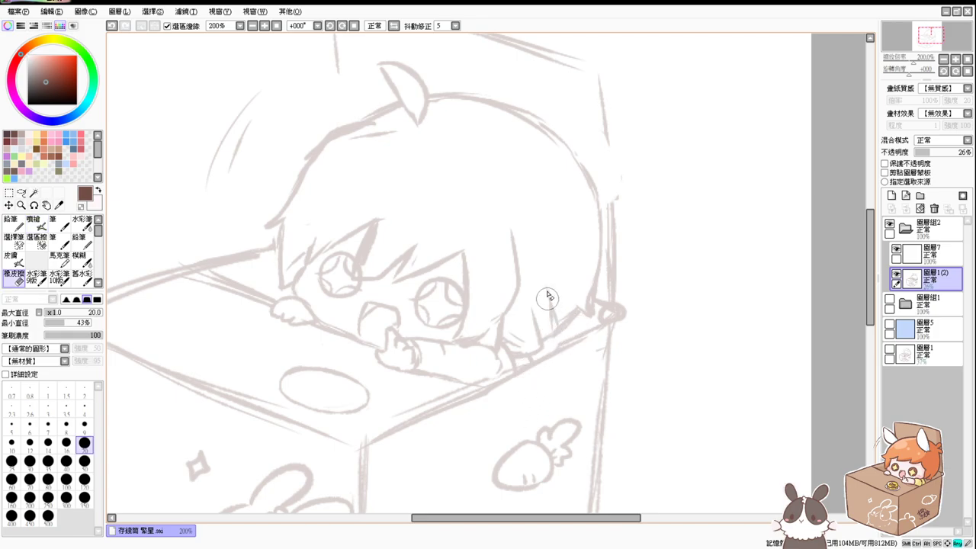
# Erase and redraw the back hair strands above the box edge behind the shoulder.
pyautogui.moveTo(549, 297)
pyautogui.mouseDown()
pyautogui.moveTo(546, 343)
pyautogui.moveTo(556, 334)
pyautogui.mouseUp()
pyautogui.press('b')
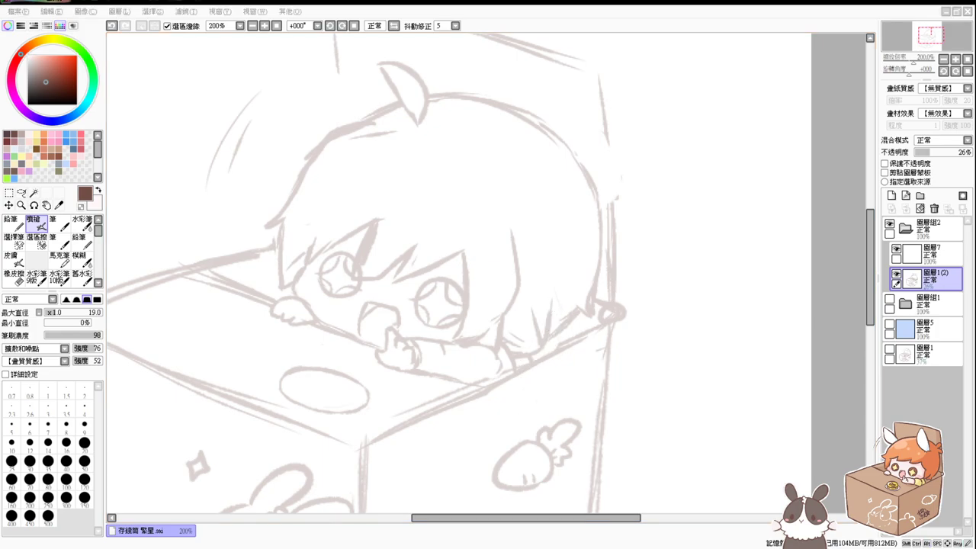
pyautogui.click(526, 425)
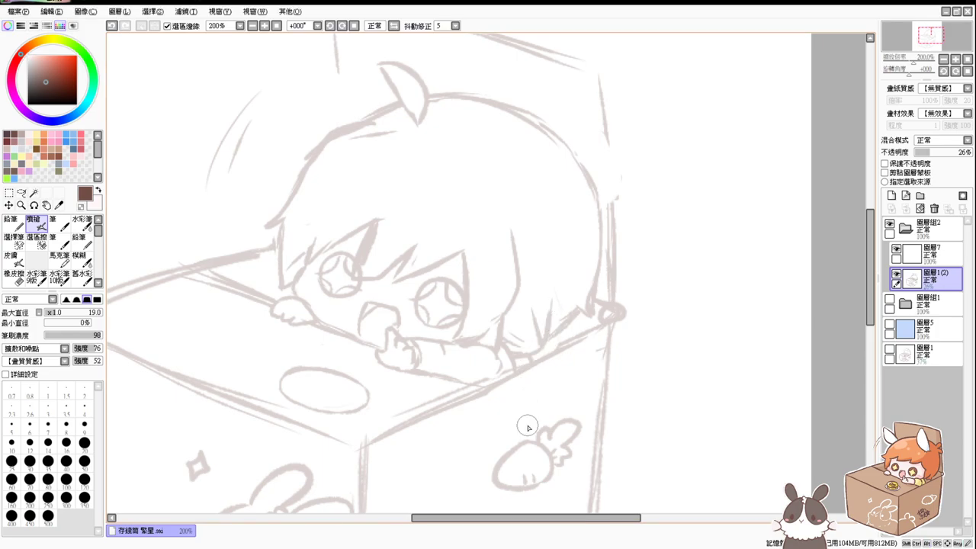
# Erase the hair outline on the head's left side and redraw it as a fuller curve to the pointed tip.
pyautogui.press('e')
pyautogui.moveTo(315, 152)
pyautogui.mouseDown()
pyautogui.moveTo(295, 186)
pyautogui.moveTo(330, 135)
pyautogui.moveTo(289, 190)
pyautogui.moveTo(308, 151)
pyautogui.moveTo(287, 204)
pyautogui.mouseUp()
pyautogui.press('b')
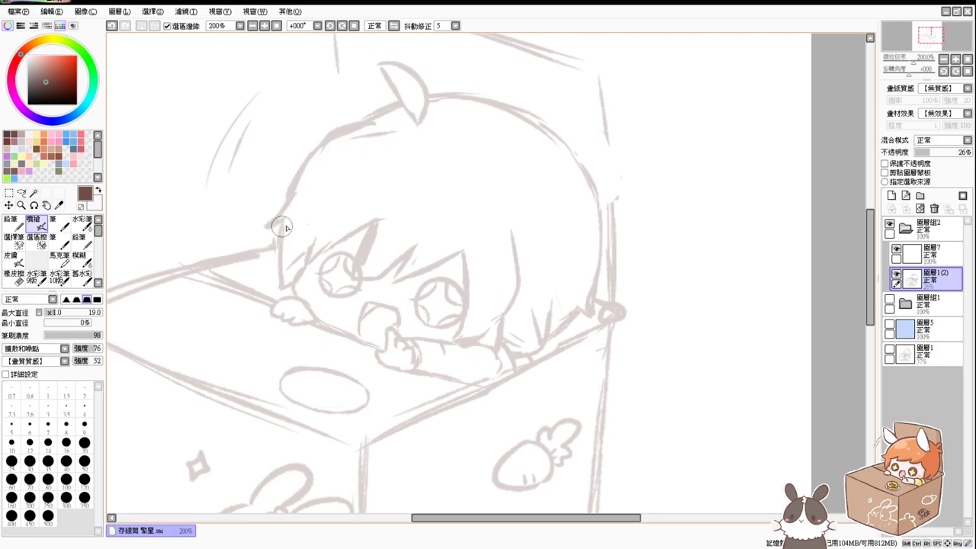
pyautogui.moveTo(564, 144); pyautogui.dragTo(607, 176)
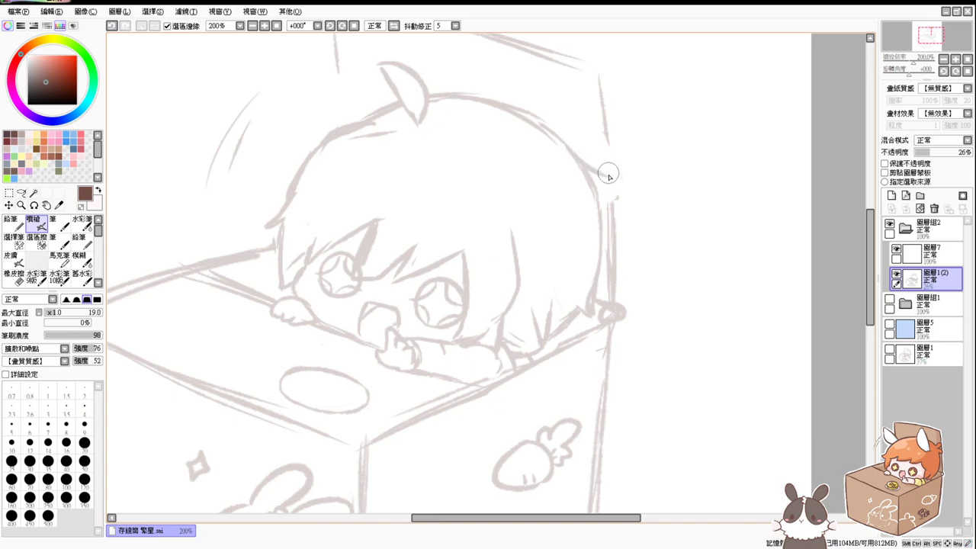
pyautogui.hotkey('ctrl', 'z')
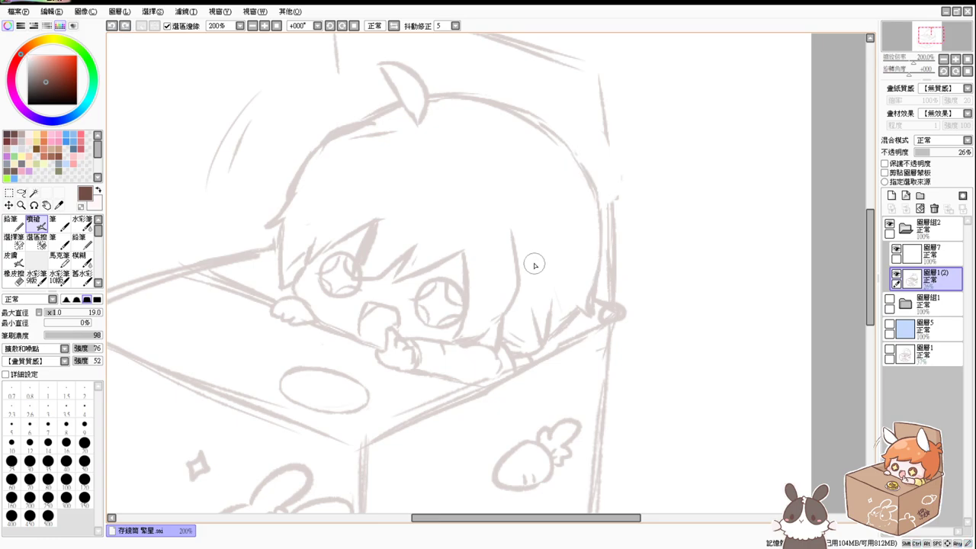
pyautogui.click(444, 375)
pyautogui.hotkey('ctrl', 'z')
pyautogui.moveTo(442, 342)
pyautogui.mouseDown()
pyautogui.moveTo(452, 357)
pyautogui.moveTo(525, 355)
pyautogui.moveTo(524, 365)
pyautogui.mouseUp()
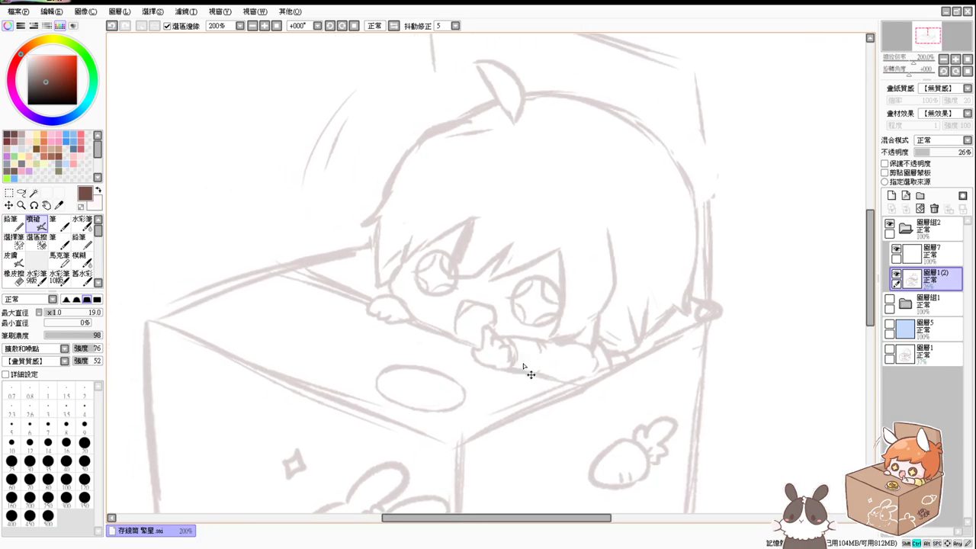
# Erase the carrot and the partial rabbit drawing from the box's right face.
pyautogui.scroll(-5, 610, 305)
pyautogui.press('e')
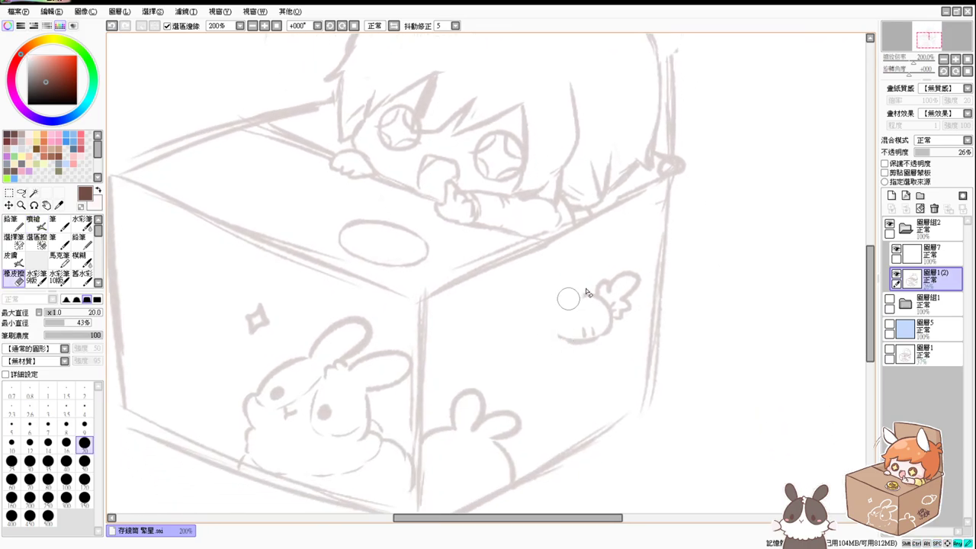
pyautogui.moveTo(586, 292)
pyautogui.mouseDown()
pyautogui.moveTo(554, 321)
pyautogui.moveTo(609, 335)
pyautogui.mouseUp()
pyautogui.moveTo(472, 414)
pyautogui.mouseDown()
pyautogui.moveTo(468, 387)
pyautogui.moveTo(441, 433)
pyautogui.moveTo(437, 417)
pyautogui.moveTo(434, 439)
pyautogui.moveTo(500, 412)
pyautogui.moveTo(512, 429)
pyautogui.moveTo(505, 468)
pyautogui.mouseUp()
# Try erasing the rabbit and sparkle from the box's left face and sketching a flame on the right face.
pyautogui.moveTo(257, 320)
pyautogui.mouseDown()
pyautogui.moveTo(233, 345)
pyautogui.moveTo(239, 367)
pyautogui.moveTo(317, 363)
pyautogui.moveTo(381, 398)
pyautogui.moveTo(397, 383)
pyautogui.moveTo(393, 397)
pyautogui.moveTo(361, 399)
pyautogui.moveTo(324, 371)
pyautogui.moveTo(293, 368)
pyautogui.moveTo(272, 380)
pyautogui.moveTo(282, 404)
pyautogui.moveTo(248, 453)
pyautogui.moveTo(335, 467)
pyautogui.moveTo(360, 437)
pyautogui.moveTo(390, 436)
pyautogui.moveTo(396, 473)
pyautogui.mouseUp()
pyautogui.press('v')
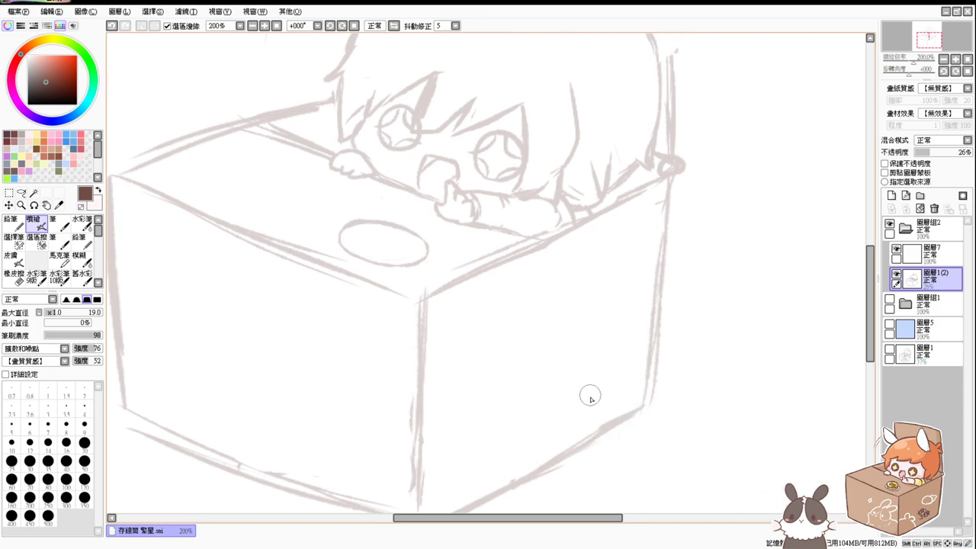
pyautogui.moveTo(571, 410)
pyautogui.mouseDown()
pyautogui.moveTo(550, 380)
pyautogui.moveTo(534, 391)
pyautogui.moveTo(548, 341)
pyautogui.moveTo(553, 369)
pyautogui.moveTo(581, 304)
pyautogui.moveTo(603, 334)
pyautogui.moveTo(592, 327)
pyautogui.moveTo(609, 380)
pyautogui.moveTo(619, 367)
pyautogui.moveTo(596, 403)
pyautogui.moveTo(566, 405)
pyautogui.moveTo(573, 401)
pyautogui.moveTo(577, 411)
pyautogui.moveTo(566, 410)
pyautogui.moveTo(567, 381)
pyautogui.moveTo(578, 394)
pyautogui.moveTo(584, 378)
pyautogui.moveTo(603, 392)
pyautogui.mouseUp()
pyautogui.hotkey('ctrl', 'z')
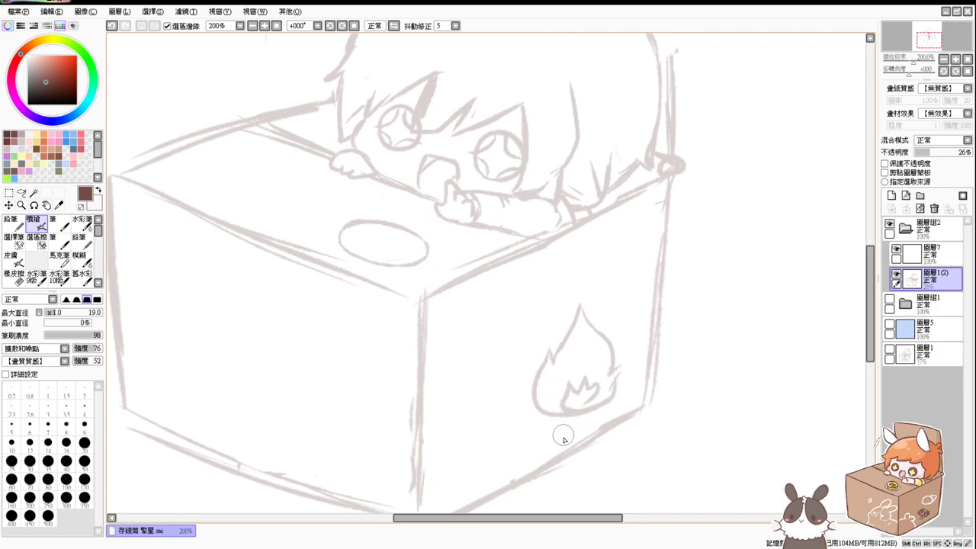
pyautogui.moveTo(509, 400)
pyautogui.mouseDown()
pyautogui.moveTo(603, 359)
pyautogui.moveTo(622, 372)
pyautogui.mouseUp()
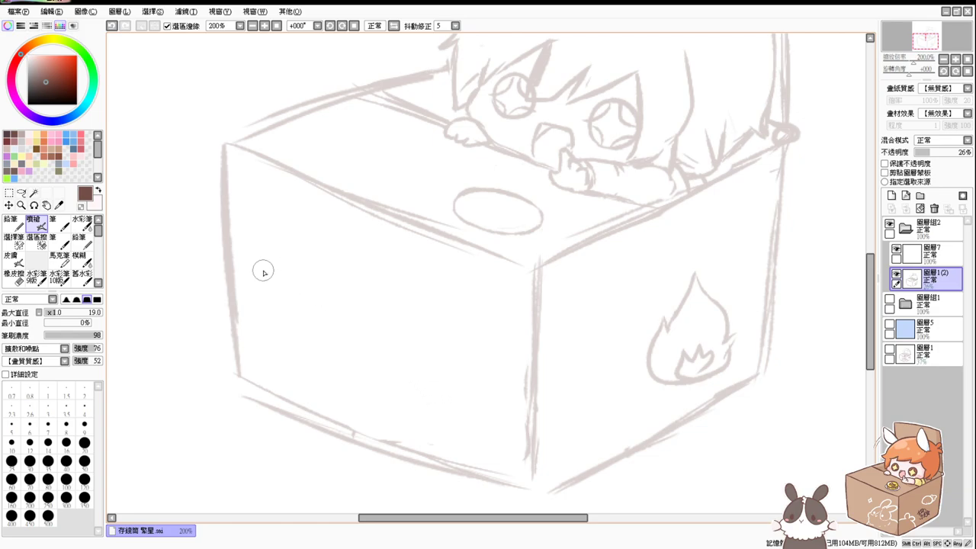
# Try sketching a small cat head with two pointed ears high on the box's left face.
pyautogui.moveTo(257, 275); pyautogui.dragTo(286, 314)
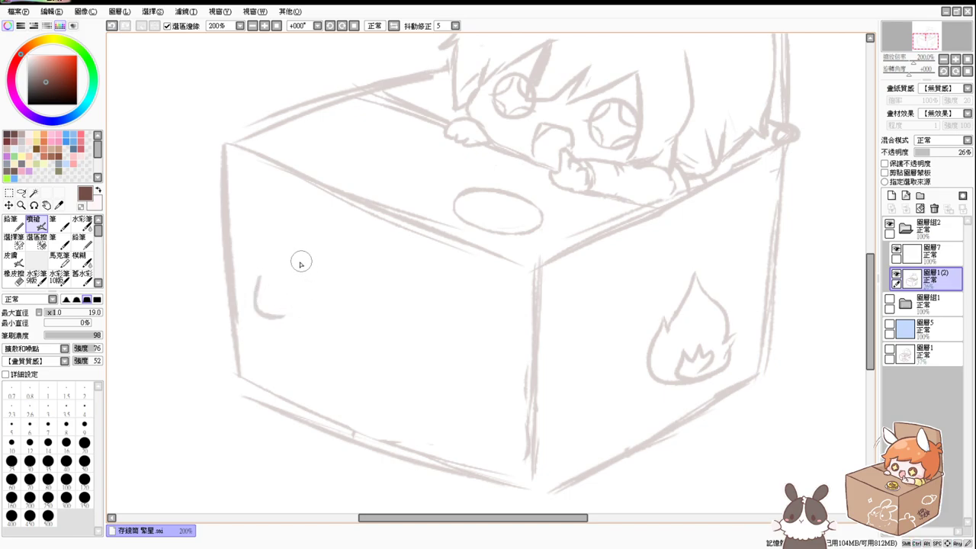
pyautogui.moveTo(296, 262); pyautogui.dragTo(314, 305)
pyautogui.moveTo(258, 276)
pyautogui.mouseDown()
pyautogui.moveTo(287, 250)
pyautogui.moveTo(306, 261)
pyautogui.mouseUp()
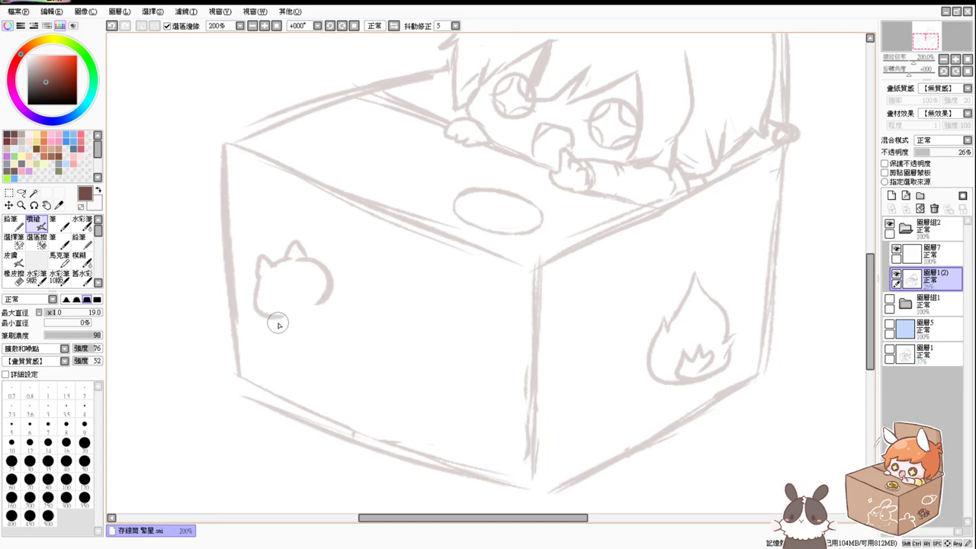
# Undo the cat head, the flame and the left-face erasure to bring back the rabbit and sparkle.
pyautogui.hotkey('ctrl', 'z')
pyautogui.hotkey('ctrl', 'z')
pyautogui.hotkey('ctrl', 'z')
pyautogui.hotkey('ctrl', 'z')
pyautogui.hotkey('ctrl', 'z')
pyautogui.hotkey('ctrl', 'z')
pyautogui.hotkey('ctrl', 'z')
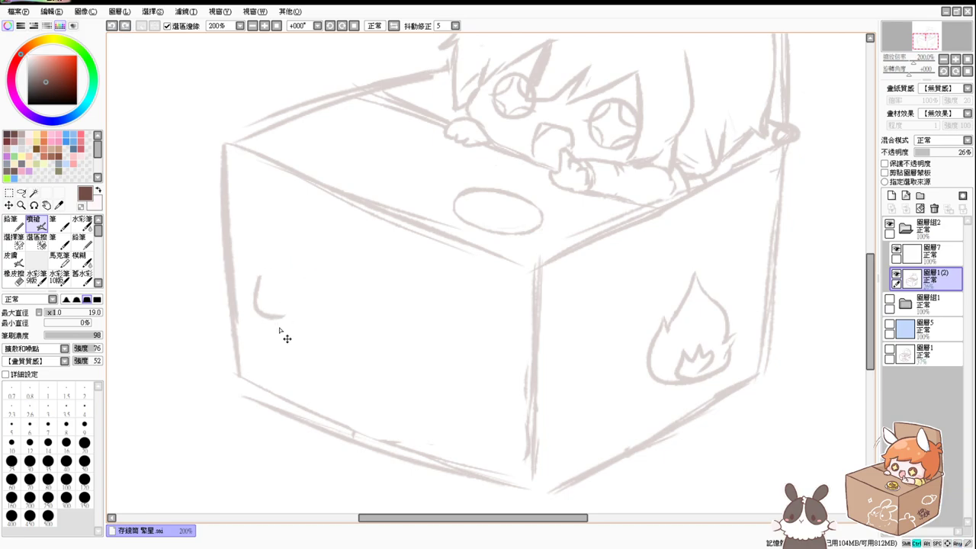
pyautogui.hotkey('ctrl', 'z')
pyautogui.hotkey('ctrl', 'z')
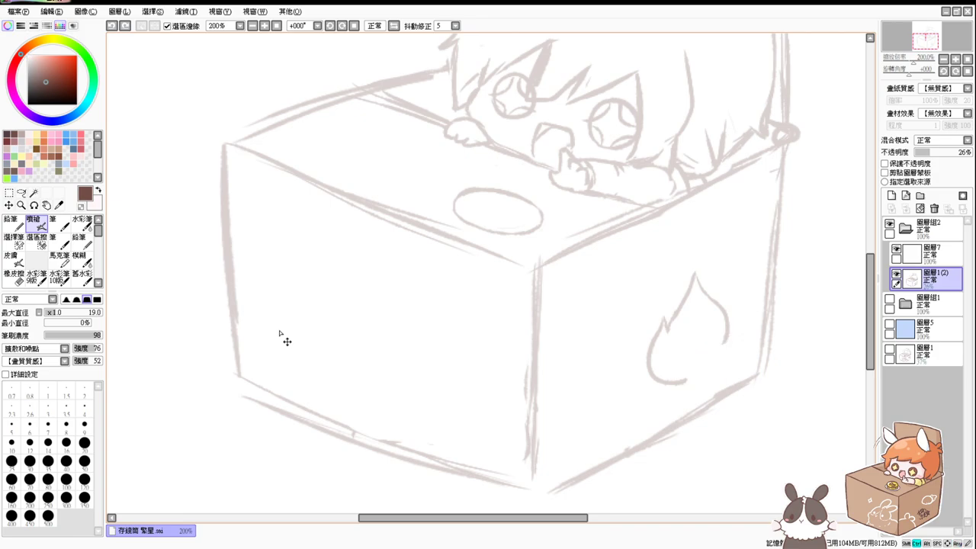
pyautogui.hotkey('ctrl', 'z')
pyautogui.hotkey('ctrl', 'z')
pyautogui.hotkey('ctrl', 'z')
pyautogui.hotkey('ctrl', 'z')
pyautogui.hotkey('ctrl', 'z')
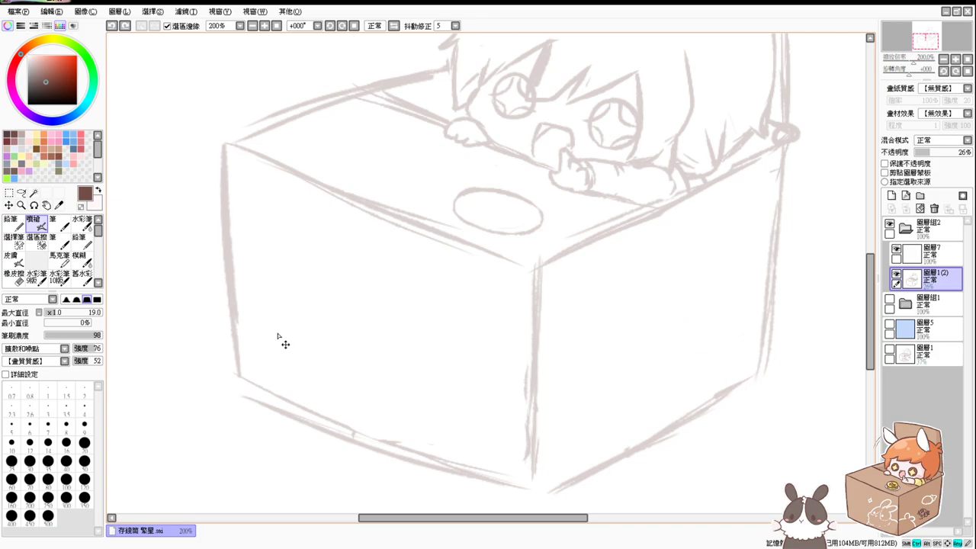
pyautogui.hotkey('ctrl', 'z')
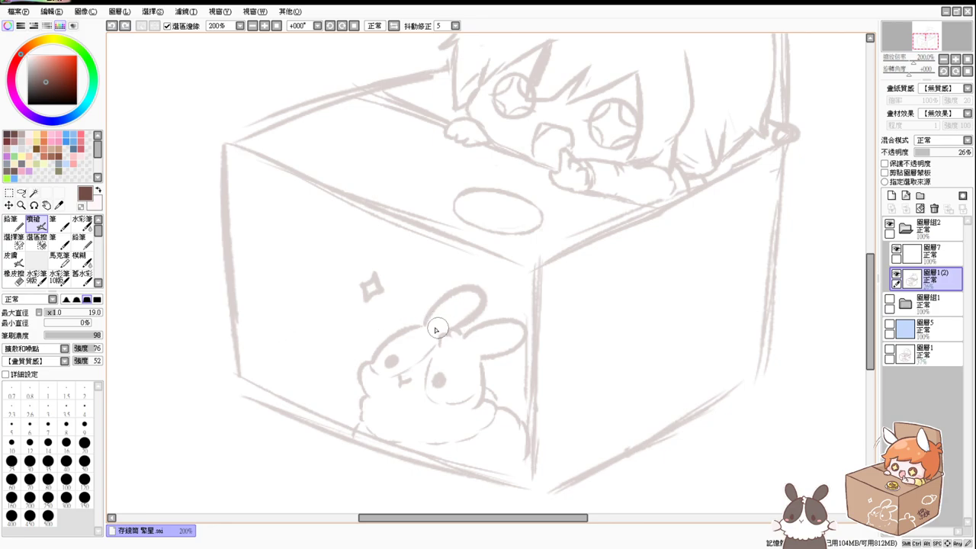
# Erase the rabbit's ears and facial features and redraw the top of its head with two pointed cat ears.
pyautogui.press('e')
pyautogui.moveTo(427, 324)
pyautogui.mouseDown()
pyautogui.moveTo(479, 297)
pyautogui.moveTo(490, 353)
pyautogui.moveTo(497, 342)
pyautogui.moveTo(514, 355)
pyautogui.moveTo(514, 347)
pyautogui.moveTo(471, 329)
pyautogui.moveTo(396, 365)
pyautogui.moveTo(408, 377)
pyautogui.moveTo(429, 349)
pyautogui.moveTo(376, 377)
pyautogui.moveTo(432, 378)
pyautogui.moveTo(439, 396)
pyautogui.moveTo(462, 394)
pyautogui.mouseUp()
pyautogui.press('v')
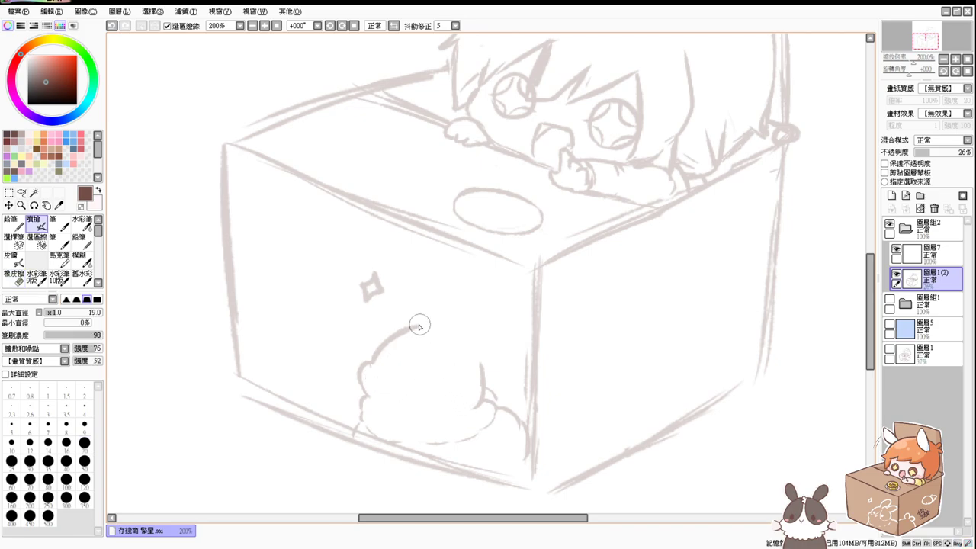
pyautogui.moveTo(420, 325)
pyautogui.mouseDown()
pyautogui.moveTo(471, 351)
pyautogui.moveTo(495, 344)
pyautogui.moveTo(483, 375)
pyautogui.mouseUp()
# Erase the rabbit's fluffy body and draw simple cat body sides reaching down to the box's bottom edge.
pyautogui.press('e')
pyautogui.moveTo(359, 398)
pyautogui.mouseDown()
pyautogui.moveTo(360, 422)
pyautogui.moveTo(467, 431)
pyautogui.moveTo(496, 394)
pyautogui.moveTo(511, 405)
pyautogui.mouseUp()
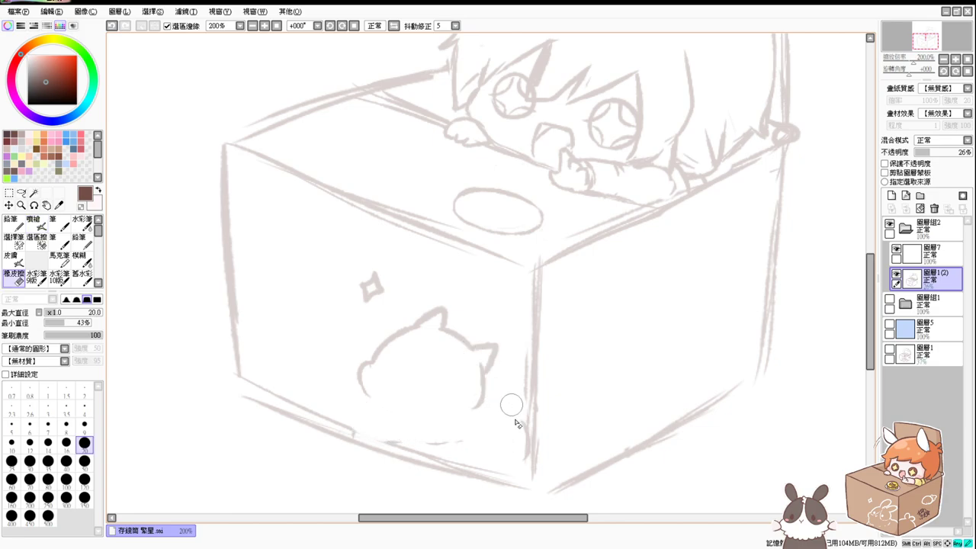
pyautogui.press('v')
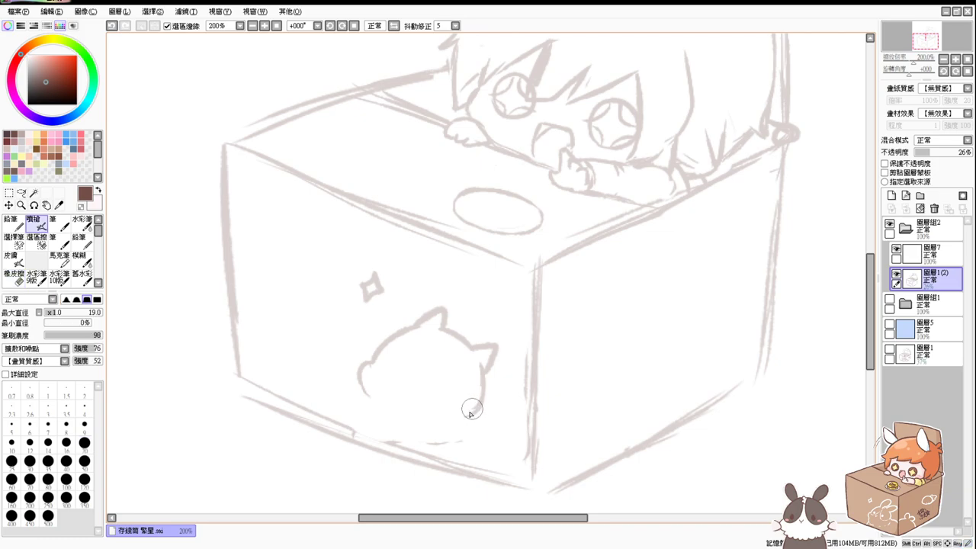
pyautogui.moveTo(369, 402); pyautogui.dragTo(357, 430)
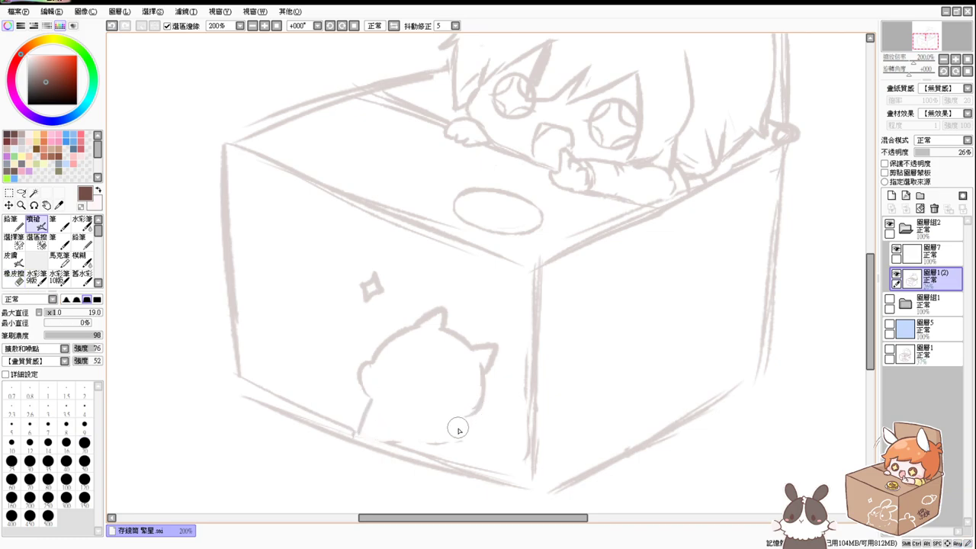
pyautogui.moveTo(462, 424); pyautogui.dragTo(473, 457)
pyautogui.hotkey('ctrl', 'z')
pyautogui.moveTo(464, 420); pyautogui.dragTo(464, 458)
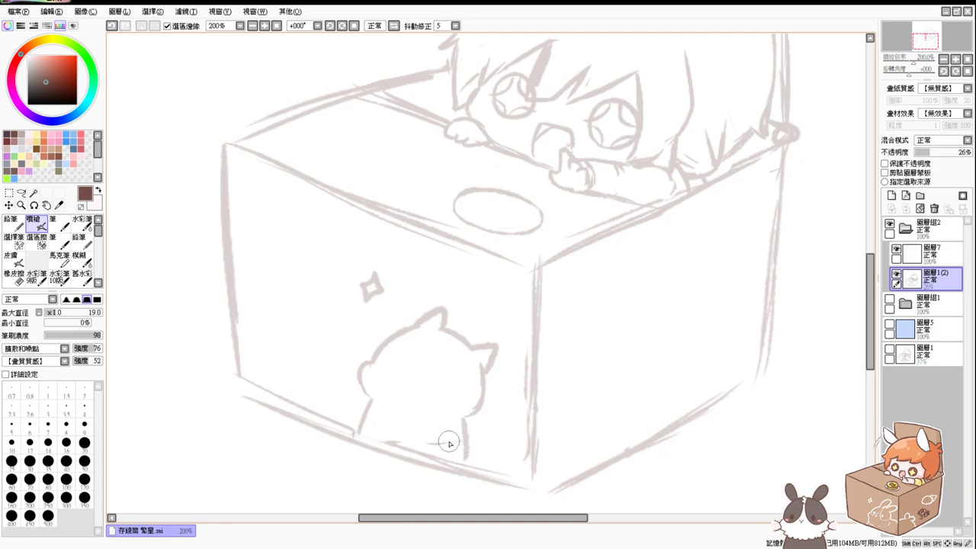
pyautogui.press('e')
pyautogui.press('e')
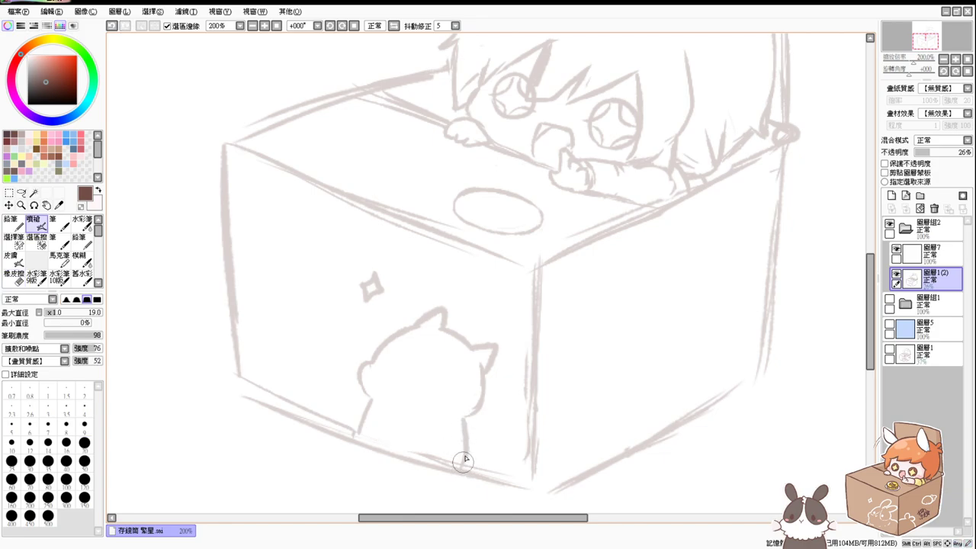
# Sketch a curled tail beside the cat's body and give the cat two oval eyes and a small wavy mouth.
pyautogui.moveTo(467, 469); pyautogui.dragTo(494, 456)
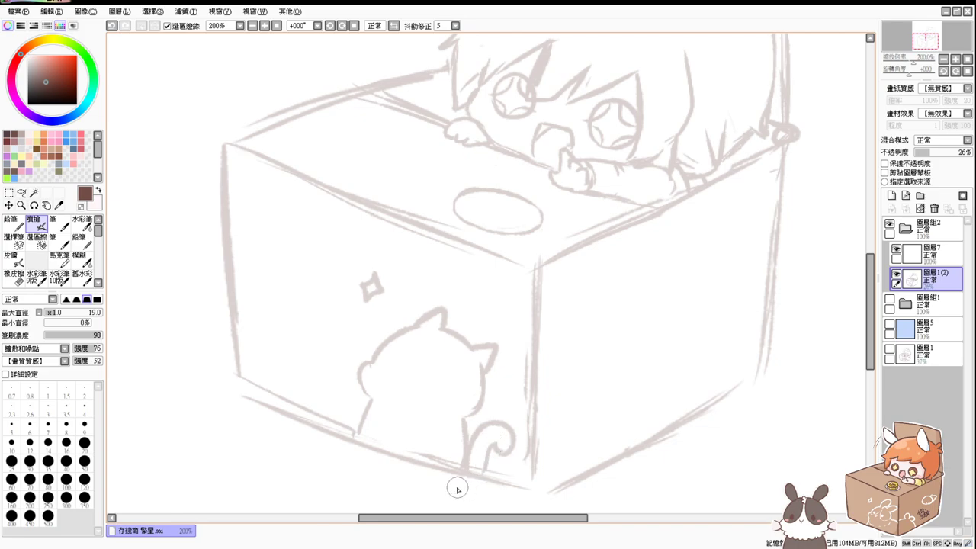
pyautogui.hotkey('ctrl', 'z')
pyautogui.hotkey('ctrl', 'z')
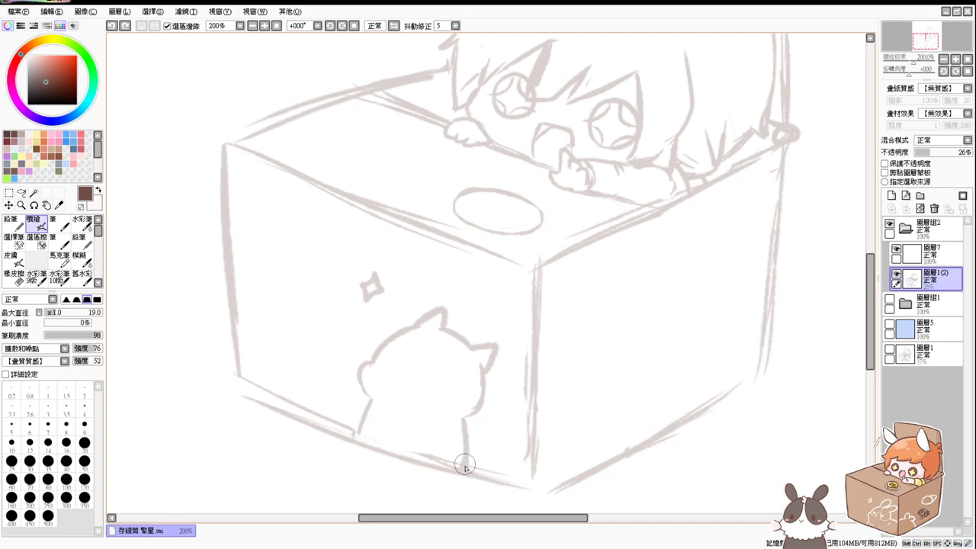
pyautogui.moveTo(464, 468)
pyautogui.mouseDown()
pyautogui.moveTo(489, 429)
pyautogui.moveTo(511, 457)
pyautogui.moveTo(492, 446)
pyautogui.moveTo(476, 473)
pyautogui.mouseUp()
pyautogui.moveTo(404, 359)
pyautogui.mouseDown()
pyautogui.moveTo(394, 374)
pyautogui.moveTo(440, 385)
pyautogui.moveTo(437, 395)
pyautogui.moveTo(411, 386)
pyautogui.moveTo(421, 383)
pyautogui.mouseUp()
pyautogui.hotkey('ctrl', 'z')
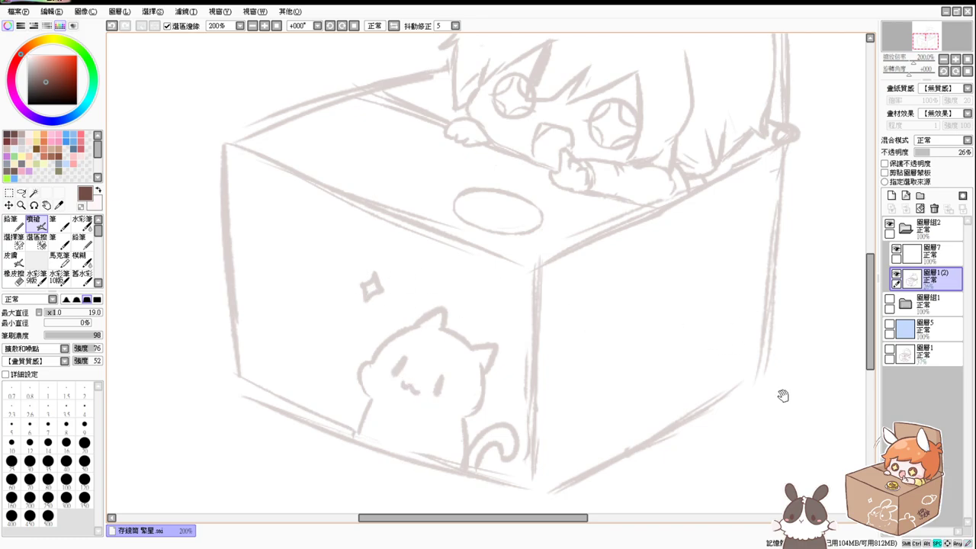
# Sketch a frog head with two round bulging eyes and a wide mouth at the bottom of the box's right face.
pyautogui.moveTo(782, 394); pyautogui.dragTo(684, 414)
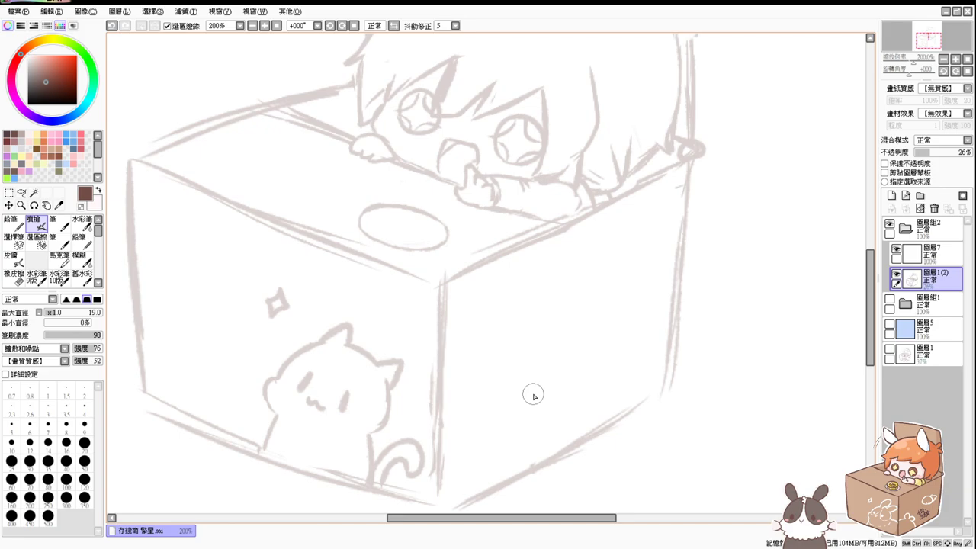
pyautogui.moveTo(511, 423)
pyautogui.mouseDown()
pyautogui.moveTo(499, 444)
pyautogui.moveTo(525, 446)
pyautogui.moveTo(510, 422)
pyautogui.moveTo(513, 403)
pyautogui.moveTo(531, 418)
pyautogui.moveTo(565, 400)
pyautogui.moveTo(554, 442)
pyautogui.mouseUp()
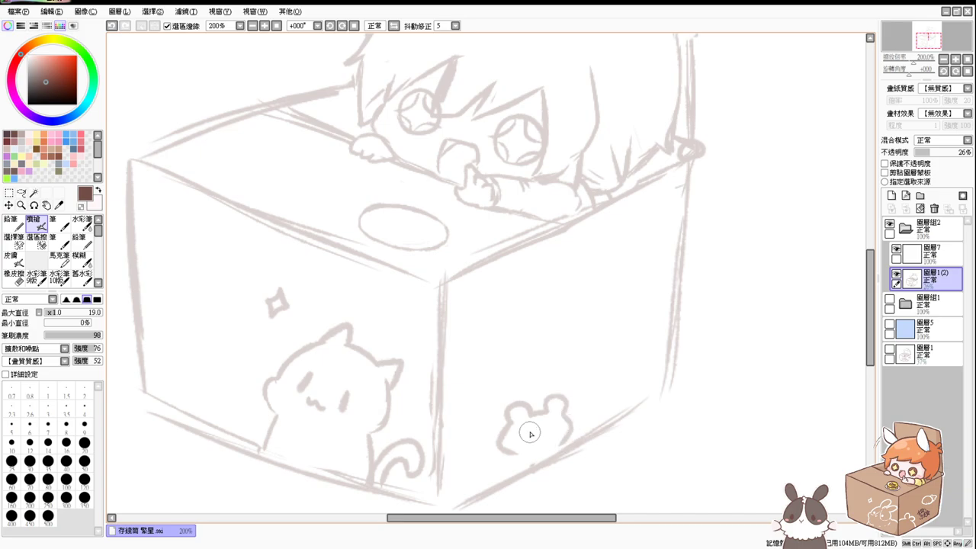
pyautogui.moveTo(519, 414); pyautogui.dragTo(554, 409)
pyautogui.hotkey('ctrl', 'z')
pyautogui.moveTo(508, 447); pyautogui.dragTo(565, 431)
pyautogui.hotkey('ctrl', 'z')
pyautogui.moveTo(506, 421); pyautogui.dragTo(536, 439)
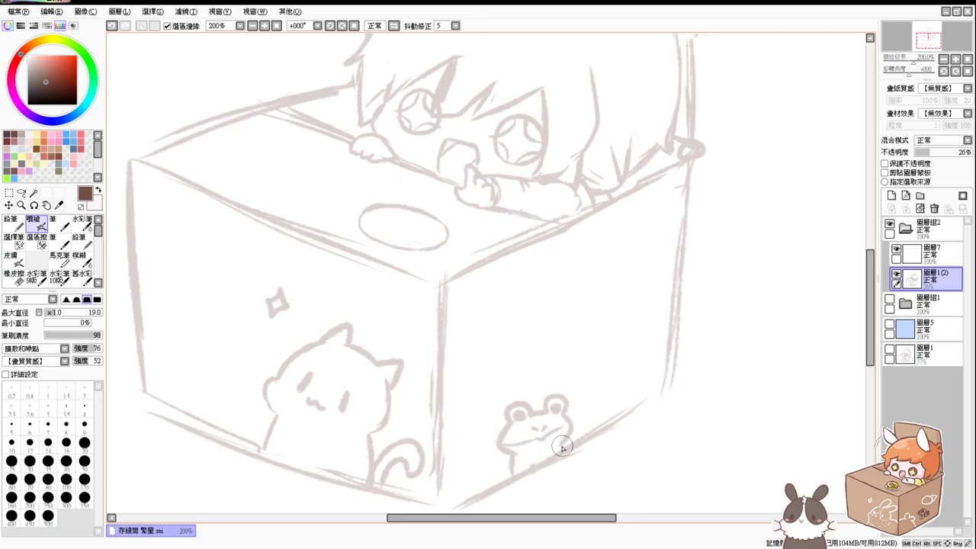
# Redraw the frog's body side down to the box edge and clean up its mouth and nostrils.
pyautogui.hotkey('ctrl', 'z')
pyautogui.moveTo(506, 445); pyautogui.dragTo(509, 480)
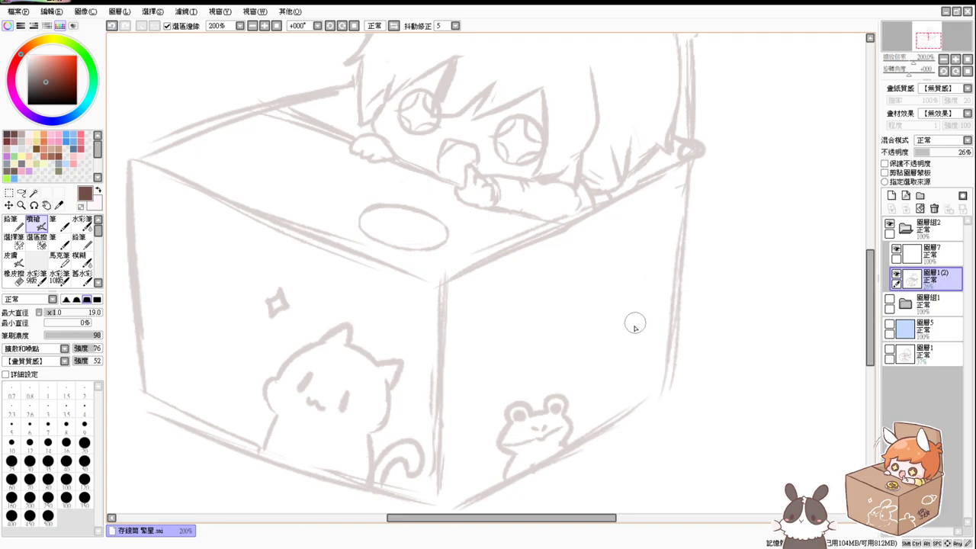
pyautogui.press('e')
pyautogui.moveTo(539, 436)
pyautogui.mouseDown()
pyautogui.moveTo(541, 465)
pyautogui.moveTo(548, 438)
pyautogui.moveTo(539, 448)
pyautogui.moveTo(545, 441)
pyautogui.moveTo(533, 440)
pyautogui.moveTo(563, 427)
pyautogui.mouseUp()
pyautogui.press('b')
pyautogui.press('e')
pyautogui.press('b')
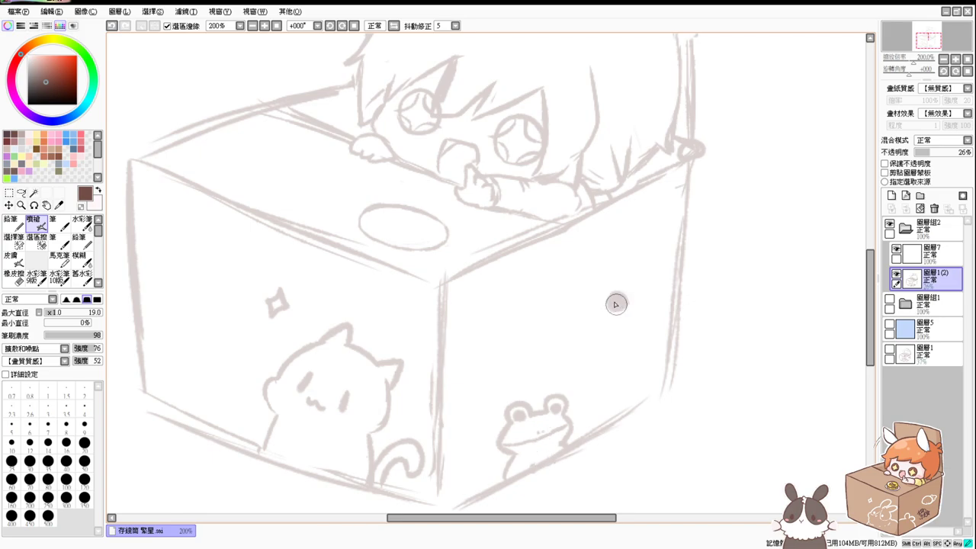
# Dab a paw print with one large pad and four toes on the upper part of the box's right face.
pyautogui.click(616, 304)
pyautogui.click(596, 298)
pyautogui.click(603, 282)
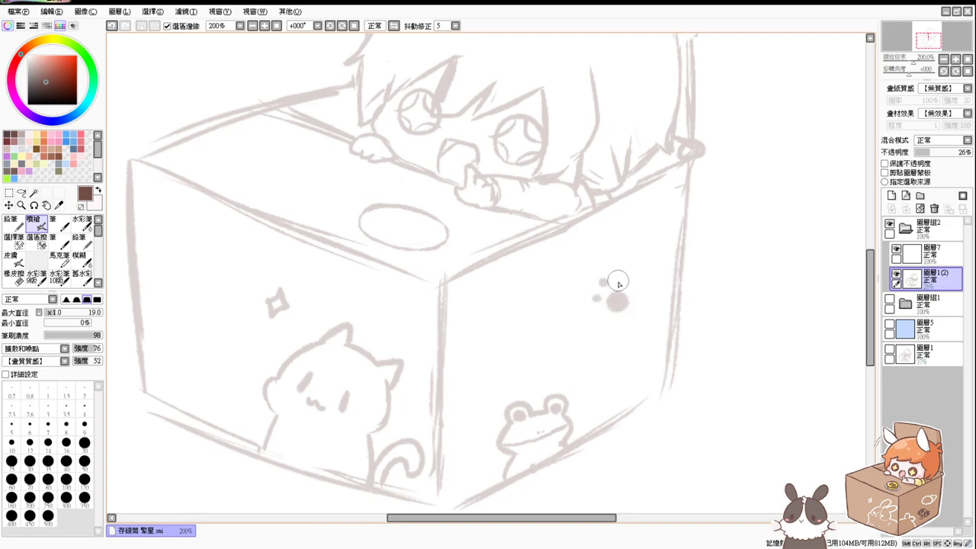
pyautogui.hotkey('ctrl', 'z')
pyautogui.hotkey('ctrl', 'z')
pyautogui.click(598, 298)
pyautogui.click(600, 284)
pyautogui.click(612, 279)
pyautogui.click(623, 282)
# Dab a smaller paw print with four toes near the outer edge of the box's left face.
pyautogui.moveTo(579, 340)
pyautogui.mouseDown()
pyautogui.moveTo(623, 343)
pyautogui.moveTo(637, 330)
pyautogui.mouseUp()
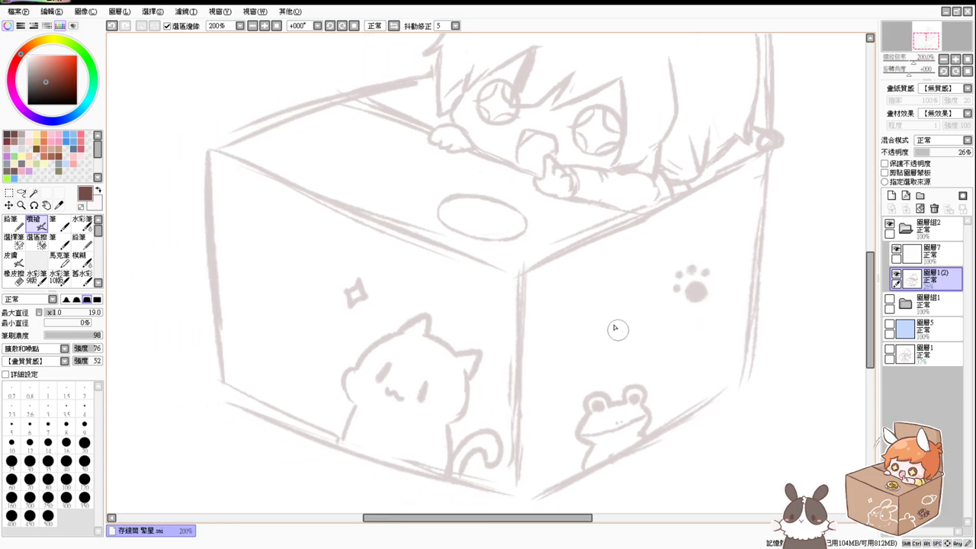
pyautogui.moveTo(247, 289); pyautogui.dragTo(245, 296)
pyautogui.click(231, 288)
pyautogui.click(235, 280)
pyautogui.click(246, 275)
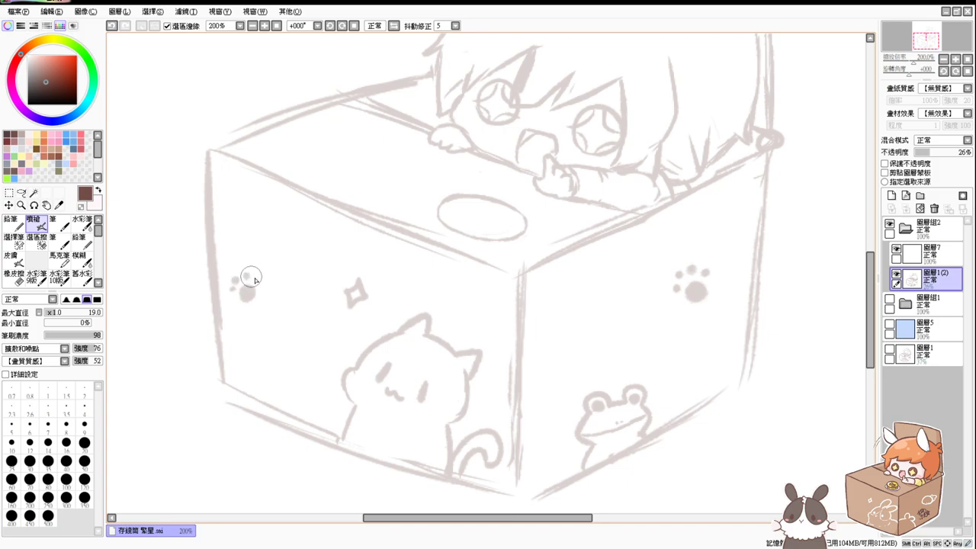
pyautogui.click(254, 279)
# Fill the gap in the raised lid's side edge with a line running down past the character's hair.
pyautogui.moveTo(660, 309); pyautogui.dragTo(654, 398)
pyautogui.moveTo(685, 284)
pyautogui.mouseDown()
pyautogui.moveTo(616, 385)
pyautogui.moveTo(609, 377)
pyautogui.mouseUp()
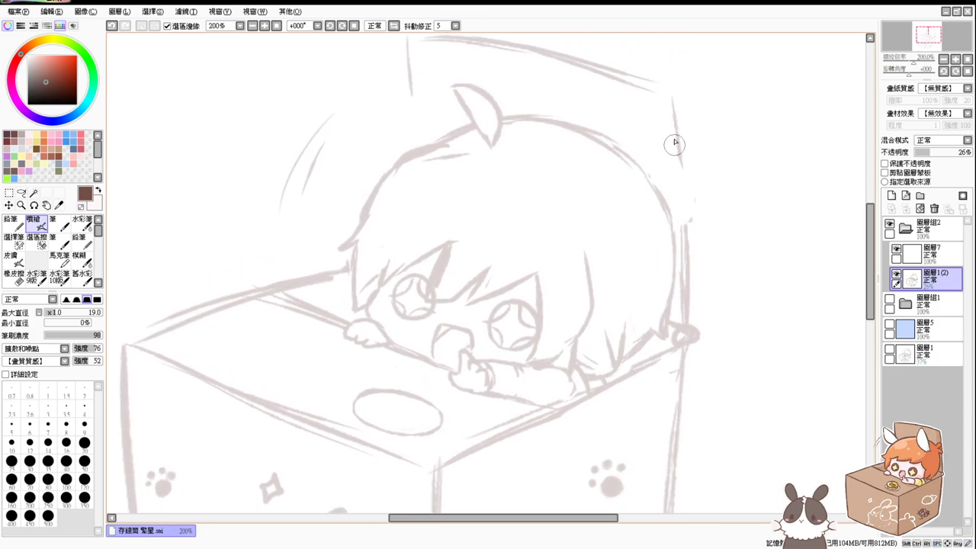
pyautogui.moveTo(674, 142); pyautogui.dragTo(682, 229)
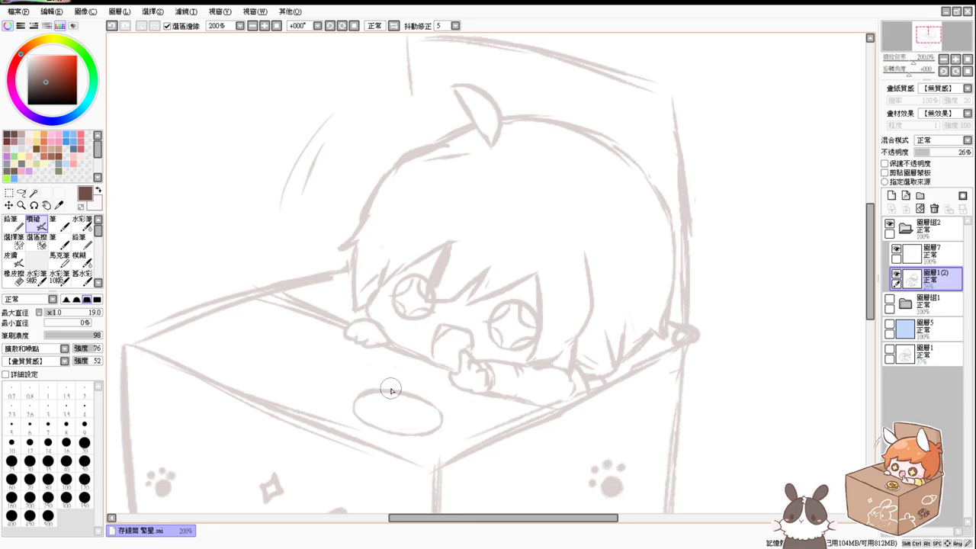
# Set the brush size to 8 and erase the upper edge of the oval in front of the character.
pyautogui.scroll(2, 390, 390)
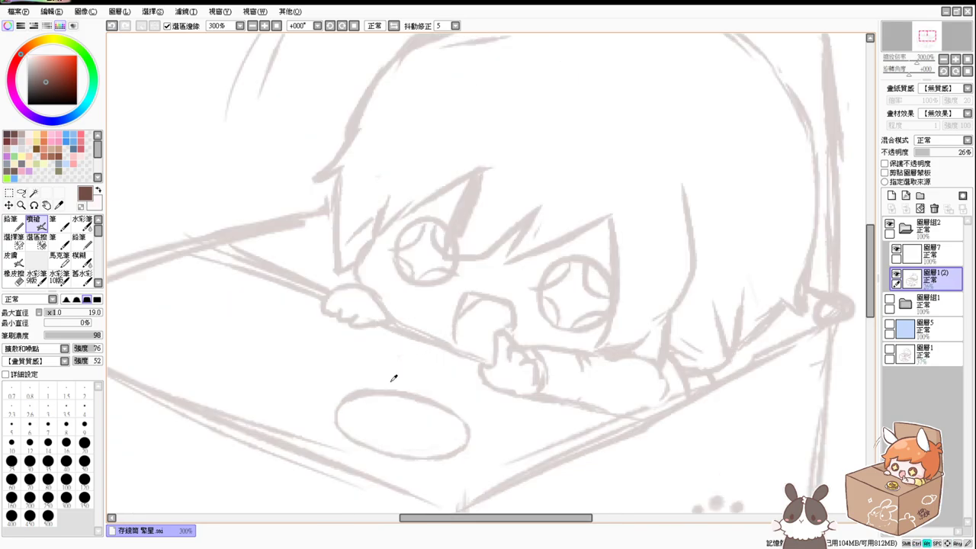
pyautogui.moveTo(394, 378); pyautogui.dragTo(383, 374)
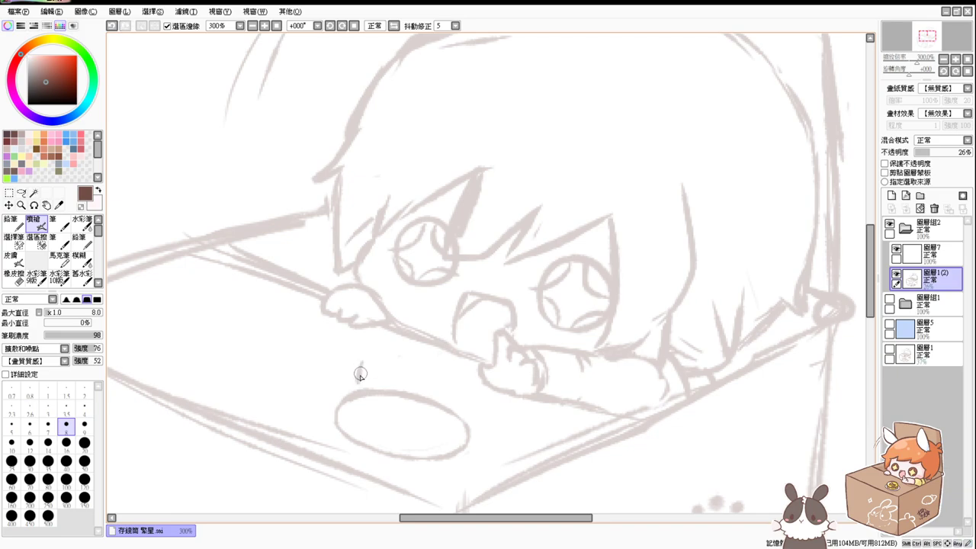
pyautogui.moveTo(358, 380)
pyautogui.mouseDown()
pyautogui.moveTo(351, 391)
pyautogui.moveTo(360, 397)
pyautogui.moveTo(412, 396)
pyautogui.mouseUp()
pyautogui.hotkey('ctrl', 'z')
pyautogui.hotkey('ctrl', 'z')
pyautogui.press('e')
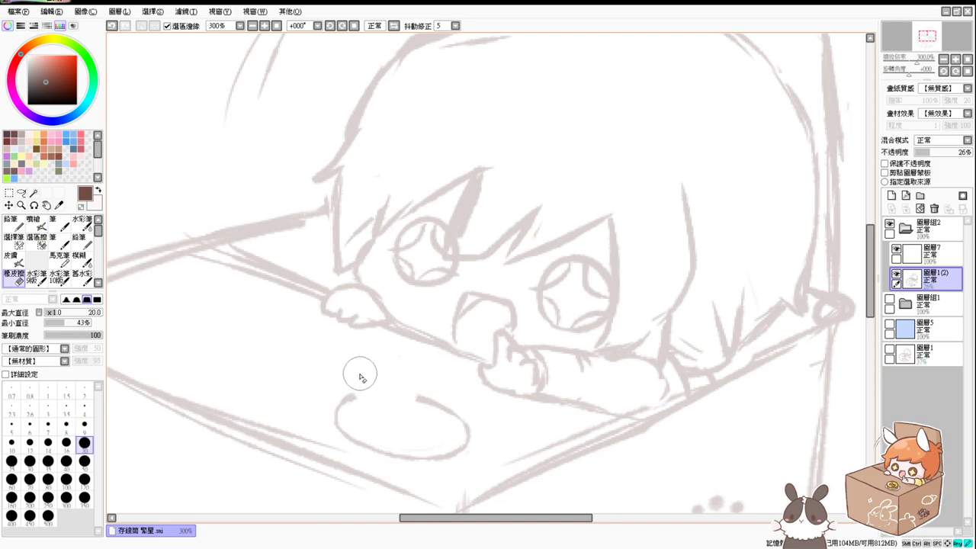
pyautogui.press('e')
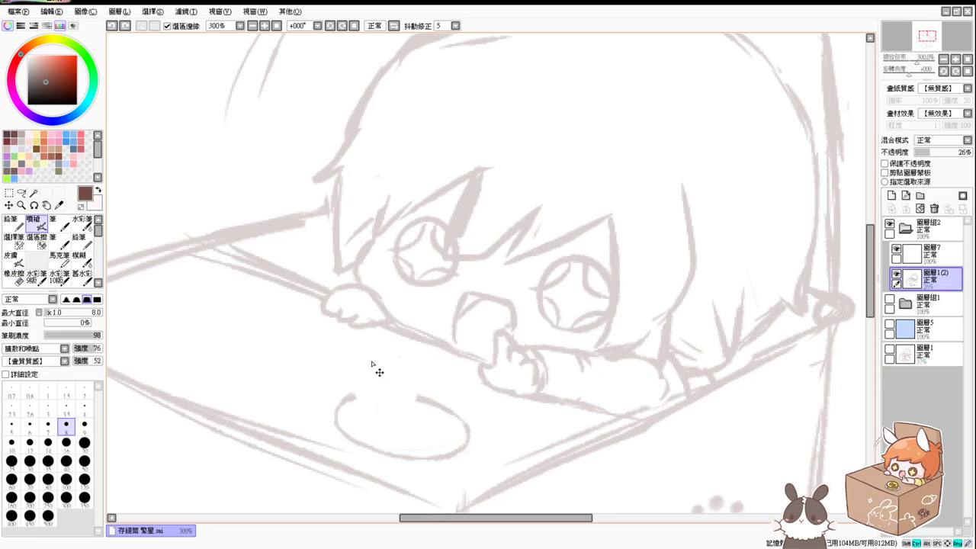
pyautogui.moveTo(359, 363)
pyautogui.mouseDown()
pyautogui.moveTo(396, 353)
pyautogui.moveTo(382, 359)
pyautogui.moveTo(402, 358)
pyautogui.moveTo(410, 381)
pyautogui.mouseUp()
pyautogui.moveTo(360, 360); pyautogui.dragTo(357, 388)
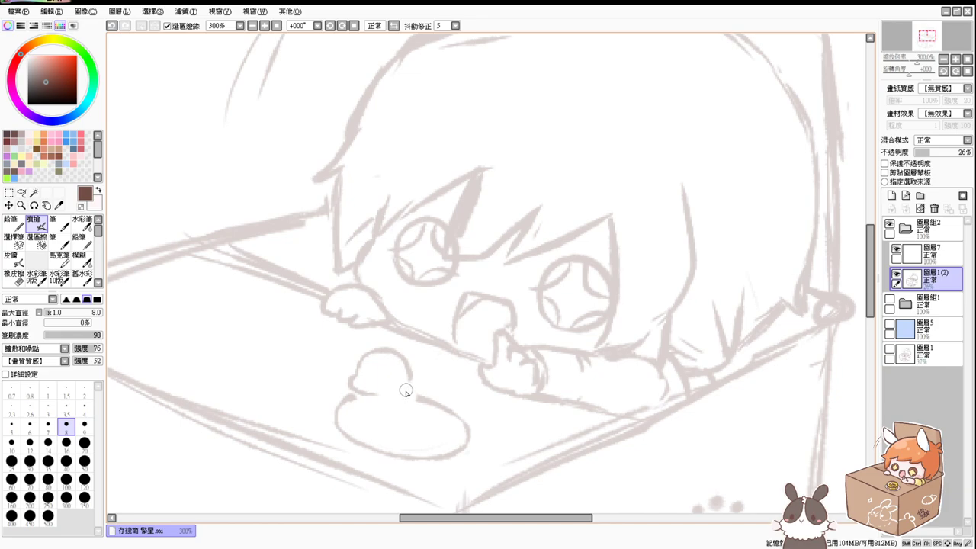
pyautogui.hotkey('ctrl', 'z')
pyautogui.hotkey('ctrl', 'z')
pyautogui.hotkey('ctrl', 'z')
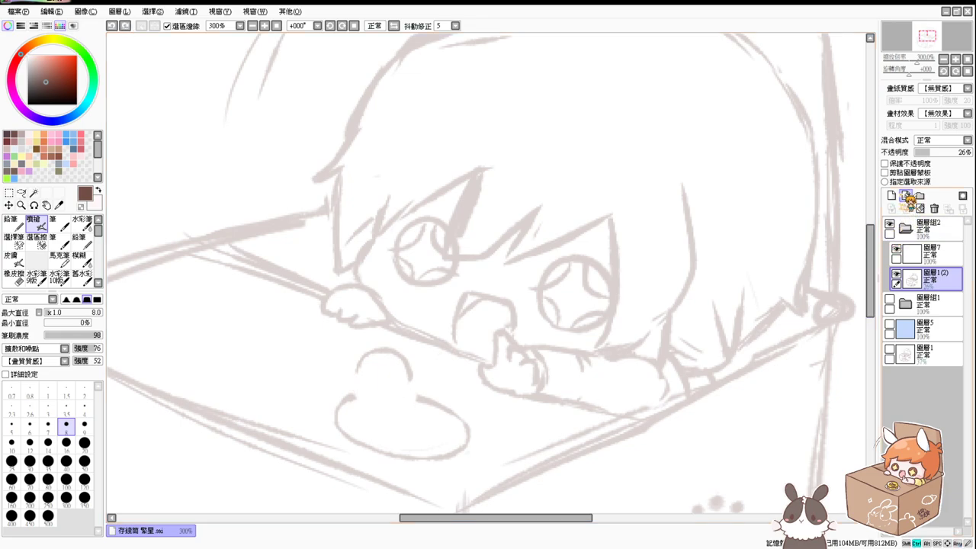
pyautogui.hotkey('ctrl', 'z')
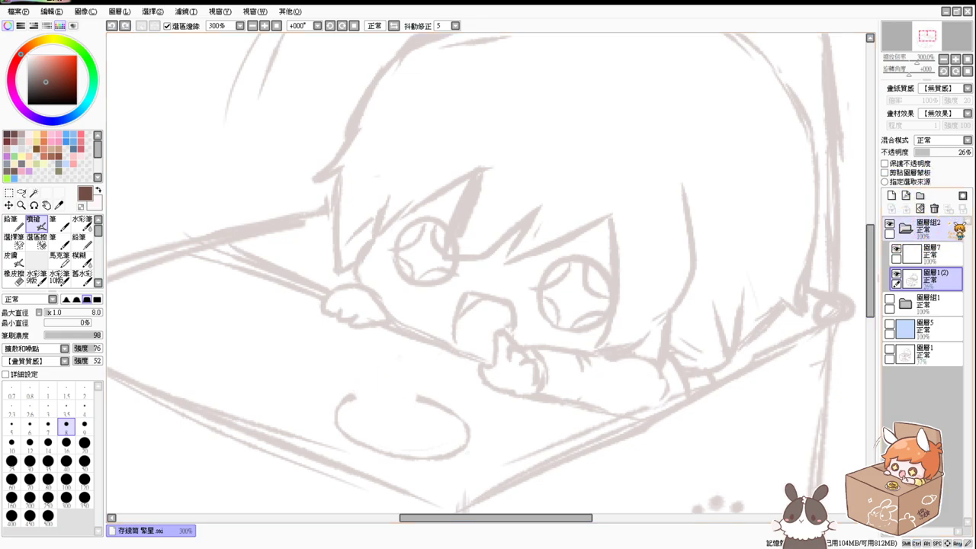
pyautogui.keyDown('ctrl'); pyautogui.click(953, 257); pyautogui.keyUp('ctrl')
pyautogui.click(904, 272)
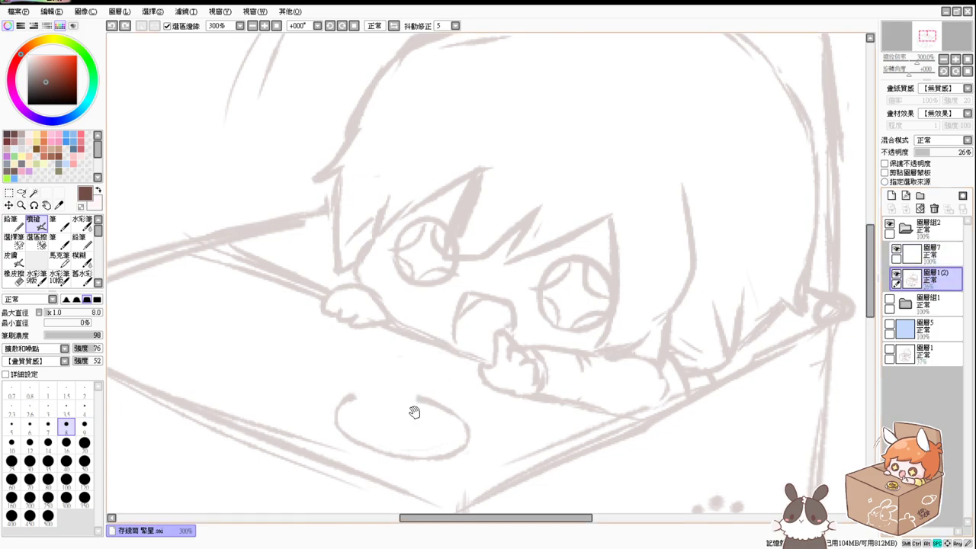
# Draw a small chibi head with a jagged fringe and side hair tufts just above the oval.
pyautogui.moveTo(380, 436); pyautogui.dragTo(406, 441)
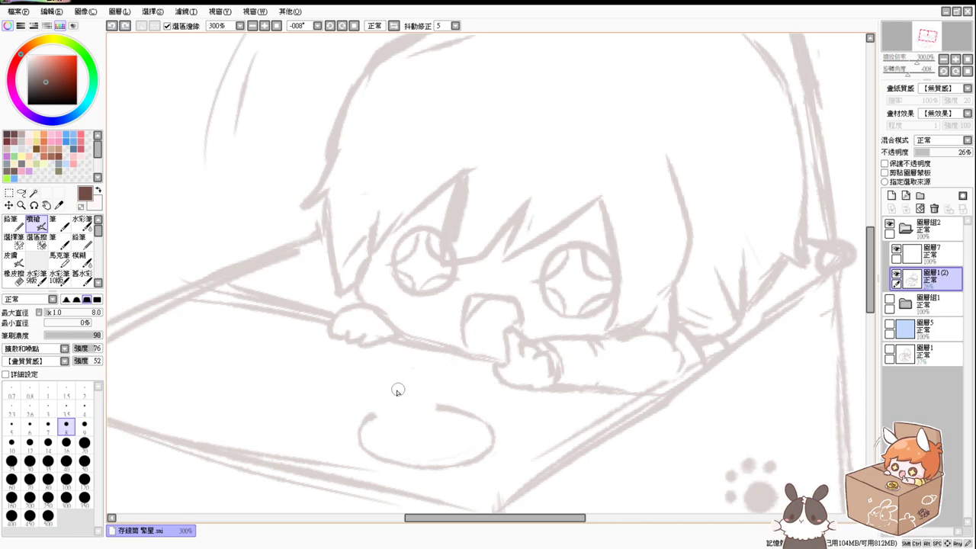
pyautogui.moveTo(390, 376)
pyautogui.mouseDown()
pyautogui.moveTo(385, 399)
pyautogui.moveTo(400, 410)
pyautogui.moveTo(433, 400)
pyautogui.moveTo(440, 384)
pyautogui.moveTo(435, 404)
pyautogui.moveTo(413, 399)
pyautogui.moveTo(396, 362)
pyautogui.moveTo(405, 358)
pyautogui.moveTo(394, 360)
pyautogui.moveTo(442, 367)
pyautogui.mouseUp()
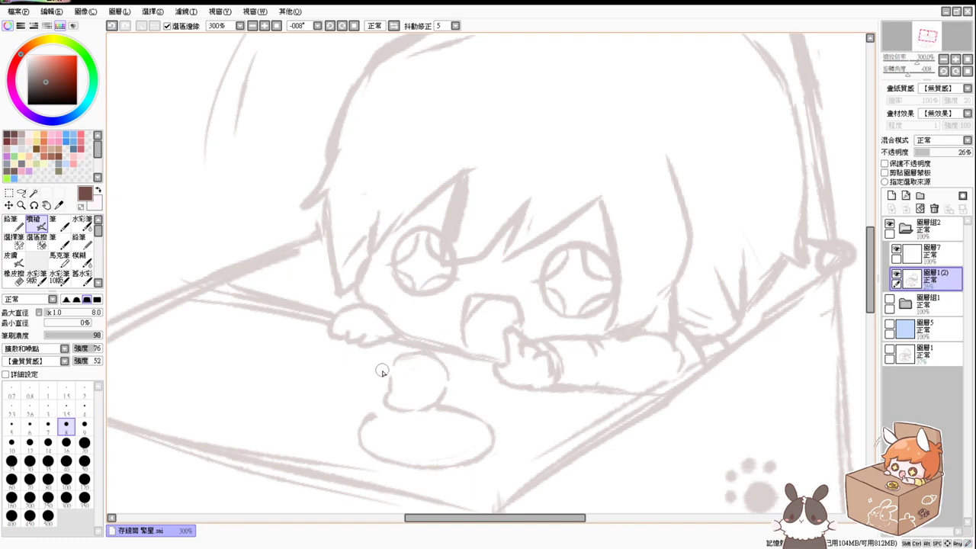
pyautogui.moveTo(381, 388)
pyautogui.mouseDown()
pyautogui.moveTo(427, 376)
pyautogui.moveTo(440, 406)
pyautogui.mouseUp()
pyautogui.moveTo(387, 370)
pyautogui.mouseDown()
pyautogui.moveTo(389, 398)
pyautogui.moveTo(378, 377)
pyautogui.moveTo(379, 392)
pyautogui.moveTo(423, 355)
pyautogui.moveTo(436, 352)
pyautogui.moveTo(446, 379)
pyautogui.mouseUp()
pyautogui.hotkey('ctrl', 'z')
pyautogui.hotkey('ctrl', 'z')
pyautogui.hotkey('ctrl', 'z')
pyautogui.press('e')
pyautogui.press('b')
pyautogui.press('e')
pyautogui.press('b')
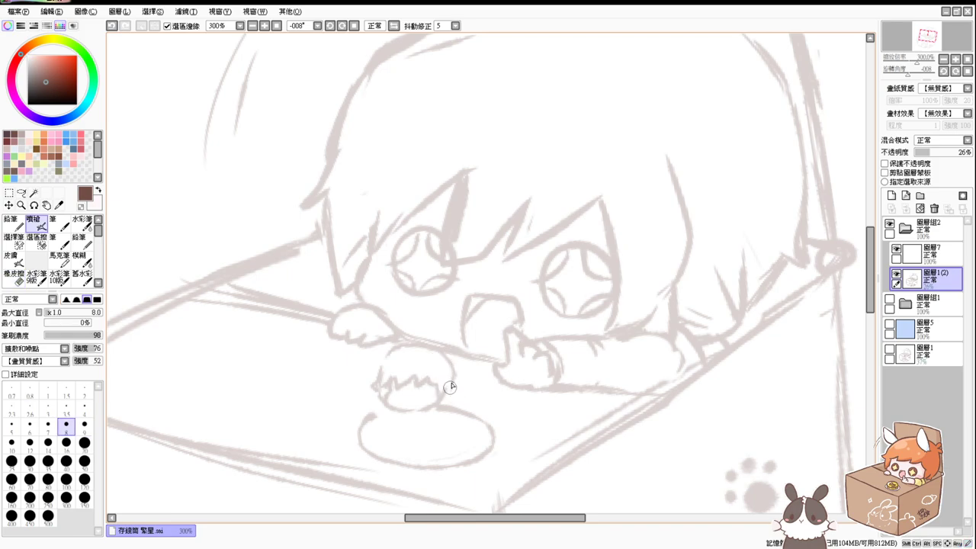
# Set the eraser size to 9 and clean up the stray lines around the small head's side hair.
pyautogui.press('e')
pyautogui.click(83, 424)
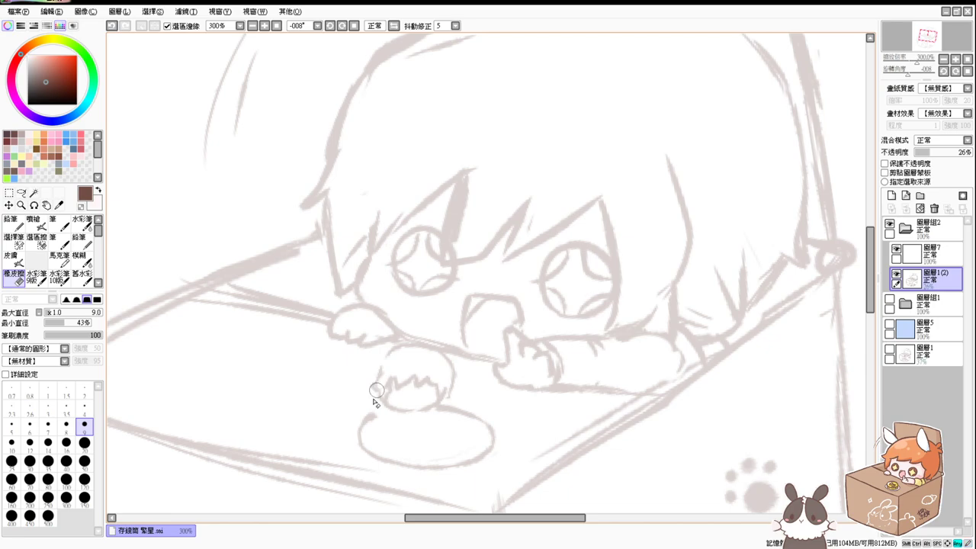
pyautogui.press('e')
pyautogui.moveTo(414, 323)
pyautogui.mouseDown()
pyautogui.moveTo(413, 355)
pyautogui.moveTo(422, 355)
pyautogui.mouseUp()
pyautogui.hotkey('ctrl', 'z')
pyautogui.moveTo(419, 322); pyautogui.dragTo(429, 352)
pyautogui.hotkey('ctrl', 'z')
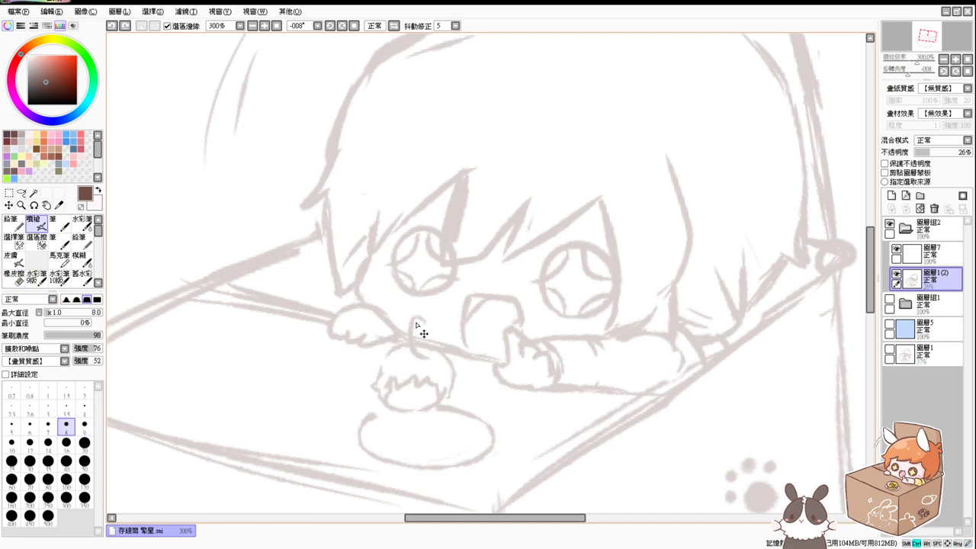
pyautogui.hotkey('ctrl', 'z')
pyautogui.moveTo(415, 319); pyautogui.dragTo(427, 355)
pyautogui.hotkey('ctrl', 'z')
# Draw two pointed animal ears on the small head and a narrow upper body beneath it, reaching into the oval.
pyautogui.moveTo(352, 349); pyautogui.dragTo(379, 369)
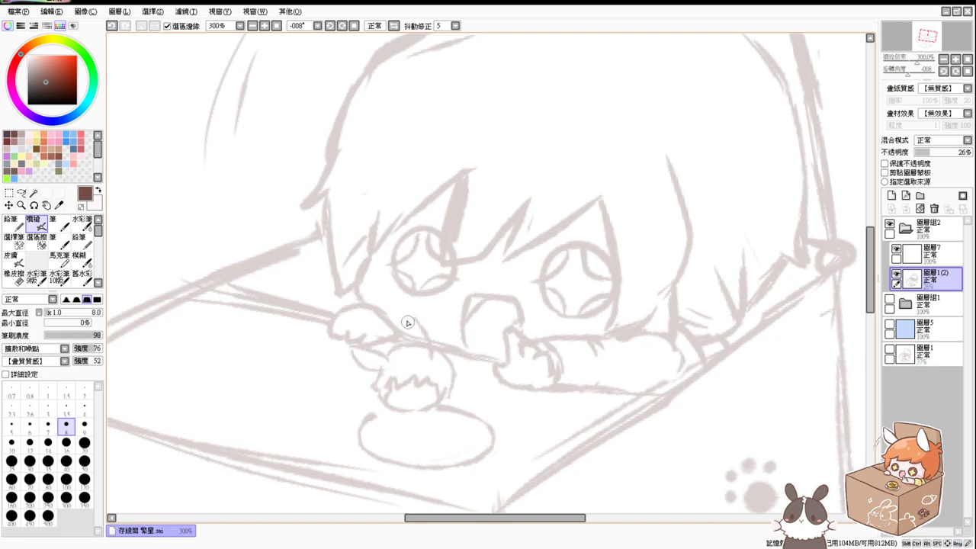
pyautogui.moveTo(413, 320); pyautogui.dragTo(408, 347)
pyautogui.moveTo(399, 396); pyautogui.dragTo(422, 392)
pyautogui.moveTo(408, 413)
pyautogui.mouseDown()
pyautogui.moveTo(403, 431)
pyautogui.moveTo(437, 432)
pyautogui.moveTo(436, 422)
pyautogui.mouseUp()
pyautogui.hotkey('ctrl', 'z')
pyautogui.hotkey('ctrl', 'z')
pyautogui.hotkey('ctrl', 'z')
pyautogui.hotkey('ctrl', 'z')
# Erase the box edge crossing the small figure's ear and draw its near arm and outstretched legs on the oval.
pyautogui.press('e')
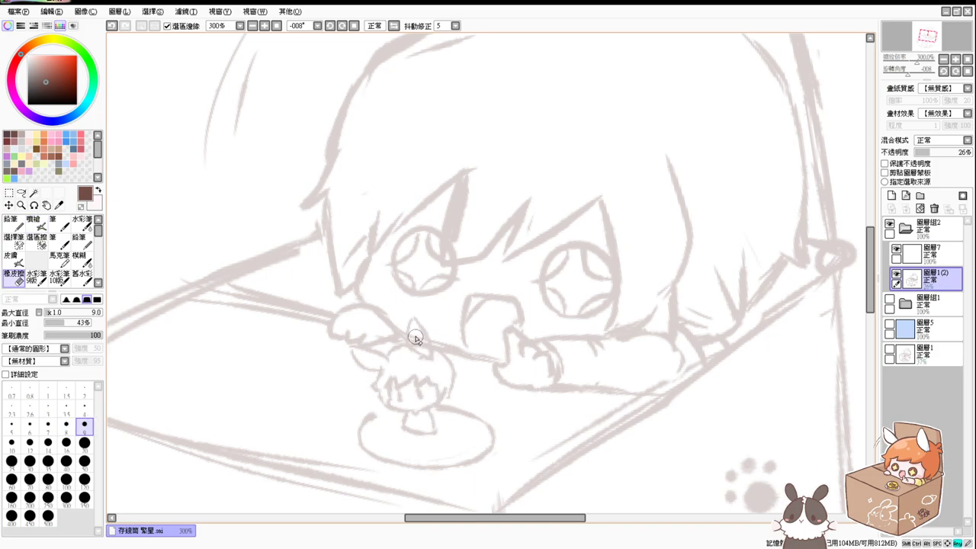
pyautogui.press('v')
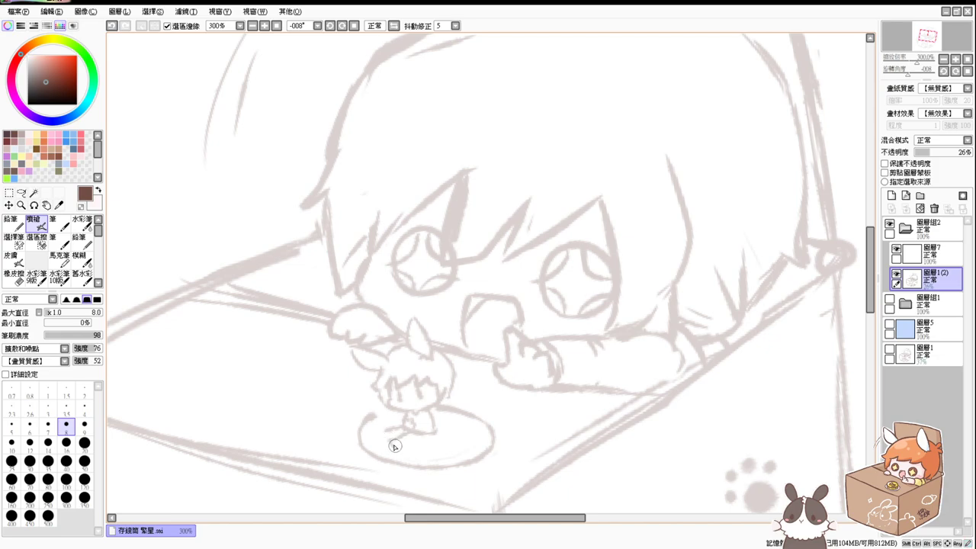
pyautogui.moveTo(404, 435); pyautogui.dragTo(426, 441)
pyautogui.hotkey('ctrl', 'z')
pyautogui.moveTo(426, 411); pyautogui.dragTo(423, 416)
pyautogui.hotkey('ctrl', 'z')
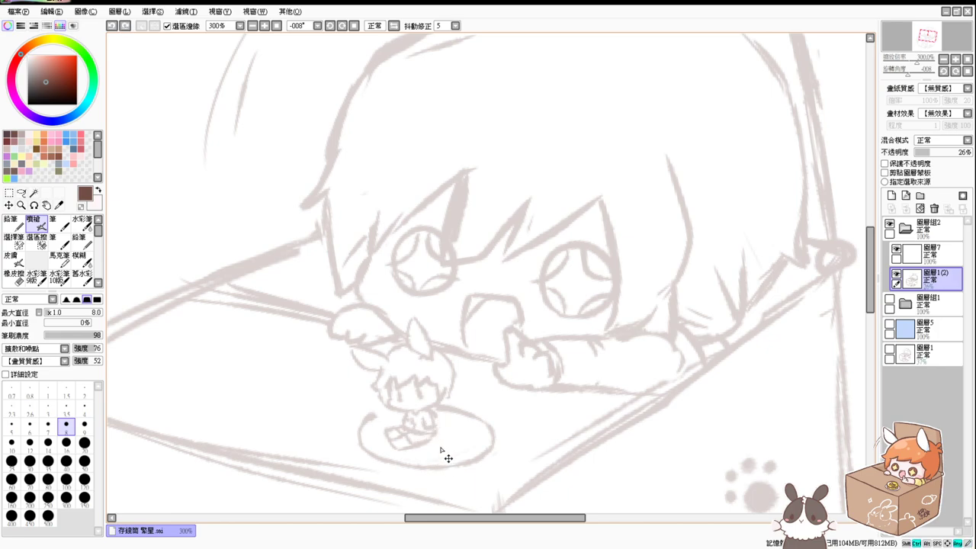
# Erase the outer side of the small figure's torso and rework the lines where its arm meets the body.
pyautogui.press('e')
pyautogui.moveTo(430, 419); pyautogui.dragTo(432, 423)
pyautogui.moveTo(431, 420); pyautogui.dragTo(425, 420)
pyautogui.press('b')
pyautogui.moveTo(430, 428); pyautogui.dragTo(444, 436)
pyautogui.press('e')
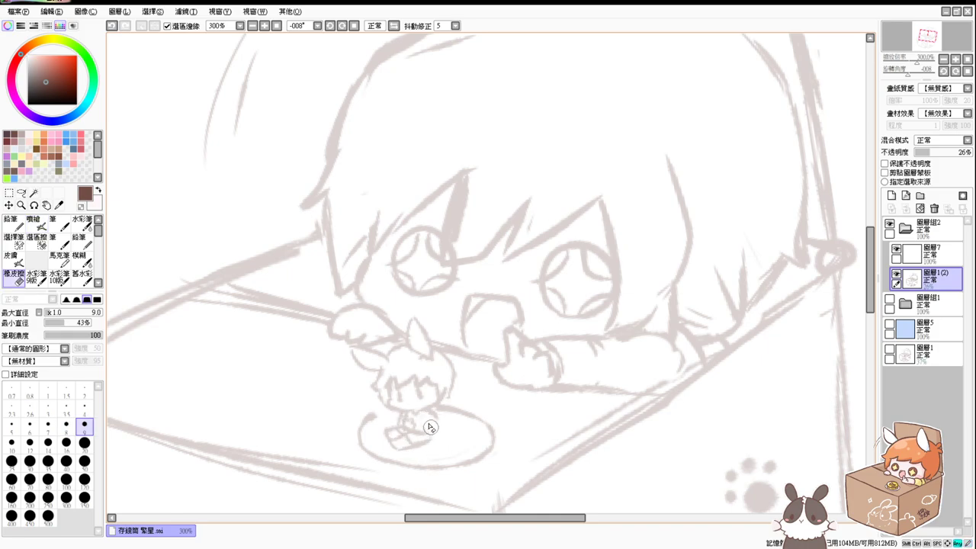
pyautogui.press('v')
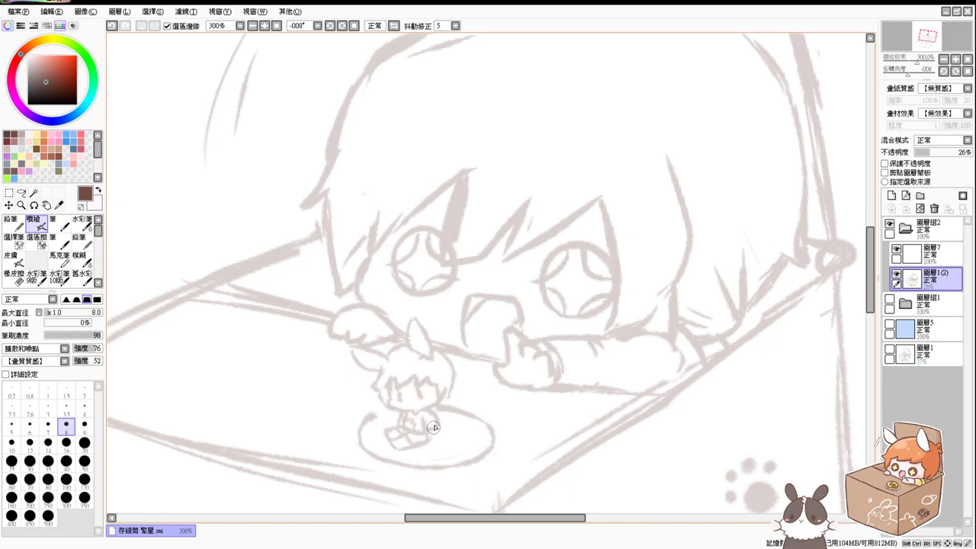
# Draw the small figure's outer arm hanging down beside its body and touch up the fringe.
pyautogui.moveTo(435, 430); pyautogui.dragTo(424, 447)
pyautogui.hotkey('ctrl', 'z')
pyautogui.hotkey('ctrl', 'z')
pyautogui.press('e')
pyautogui.press('e')
pyautogui.hotkey('ctrl', 'z')
pyautogui.hotkey('ctrl', 'y')
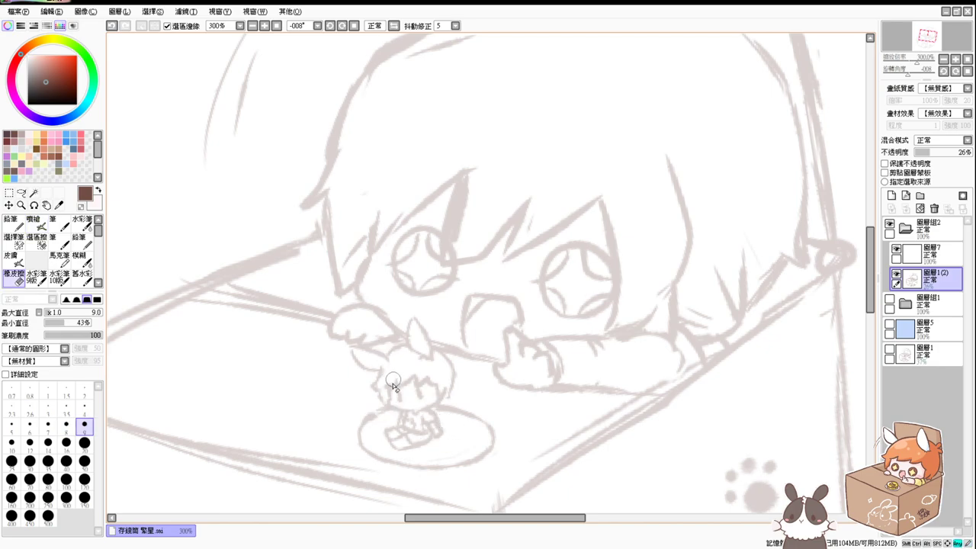
# Lasso the whole small figure, enlarge it slightly over the oval with a free transform, and clear the selection.
pyautogui.click(277, 26)
pyautogui.click(264, 26)
pyautogui.click(265, 25)
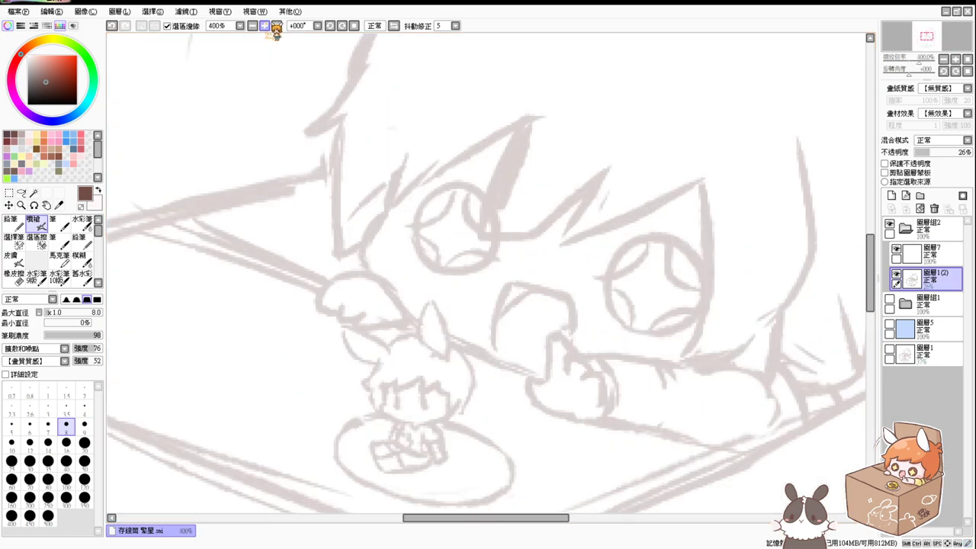
pyautogui.click(265, 25)
pyautogui.moveTo(556, 409); pyautogui.dragTo(560, 375)
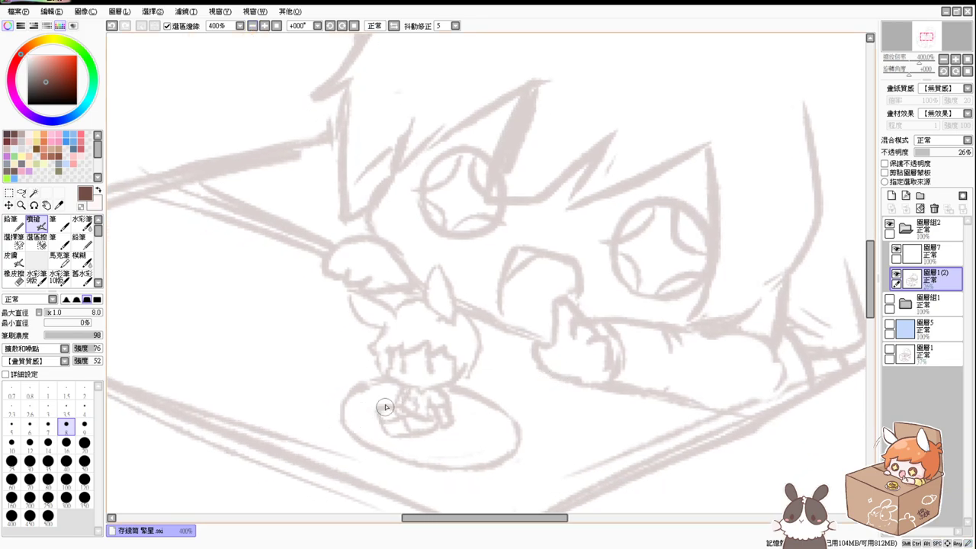
pyautogui.click(22, 193)
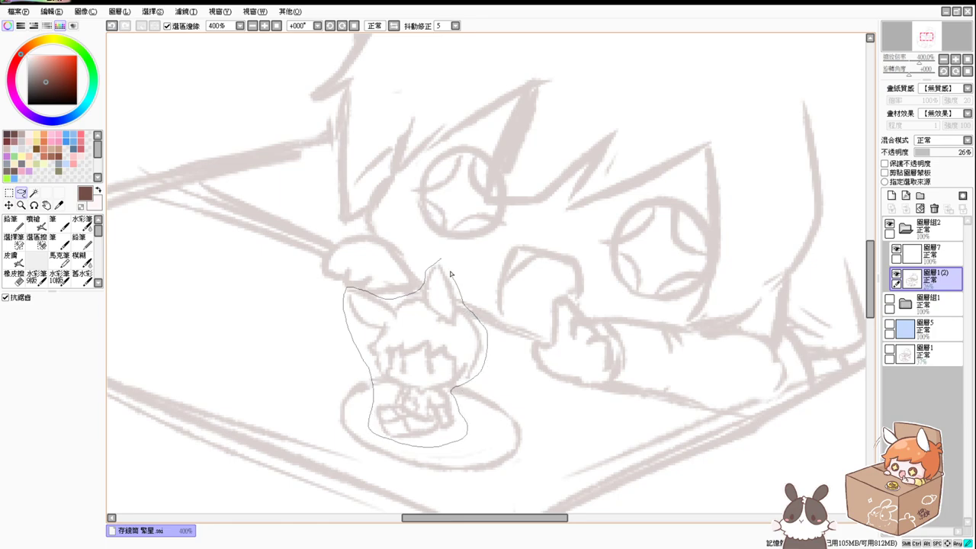
pyautogui.moveTo(450, 273); pyautogui.dragTo(444, 263)
pyautogui.hotkey('ctrl', 't')
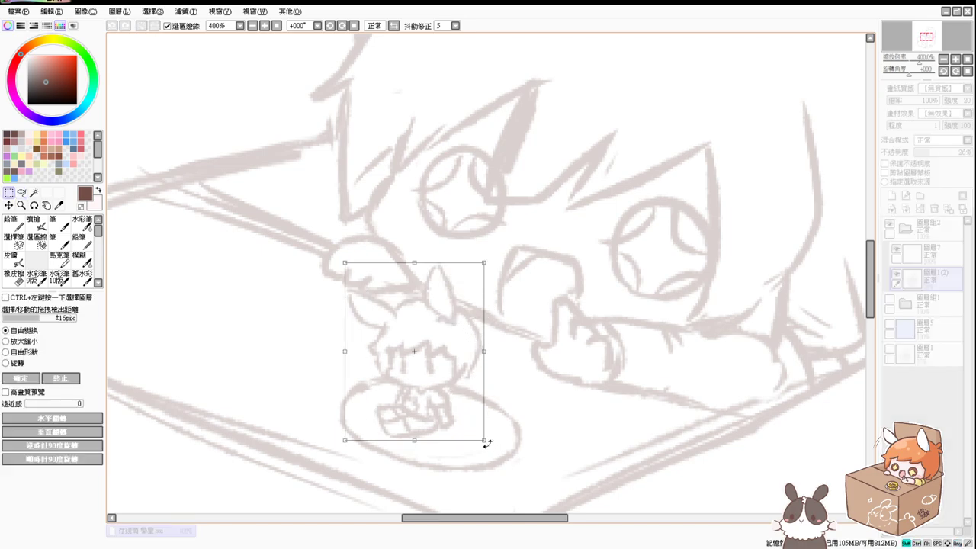
pyautogui.moveTo(484, 440)
pyautogui.mouseDown()
pyautogui.moveTo(505, 466)
pyautogui.moveTo(499, 432)
pyautogui.mouseUp()
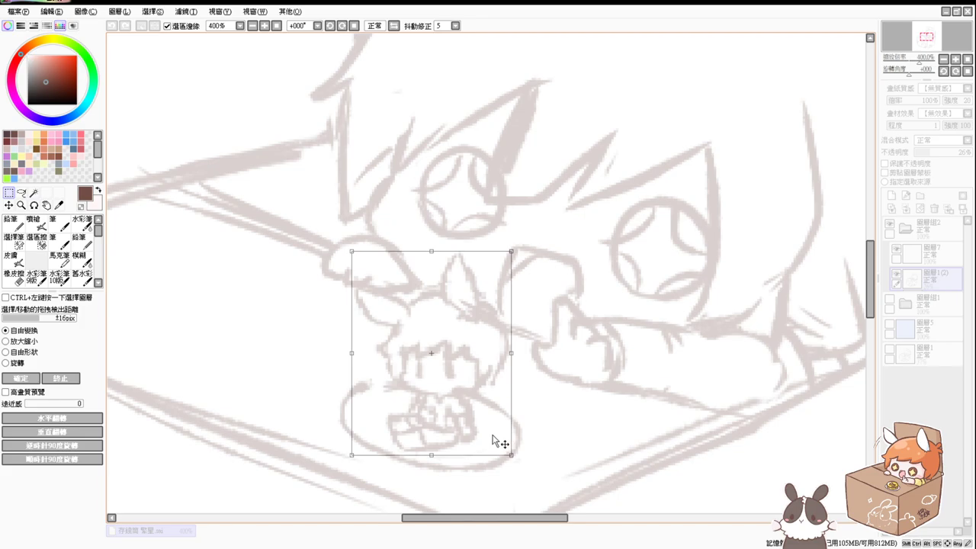
pyautogui.press('Return')
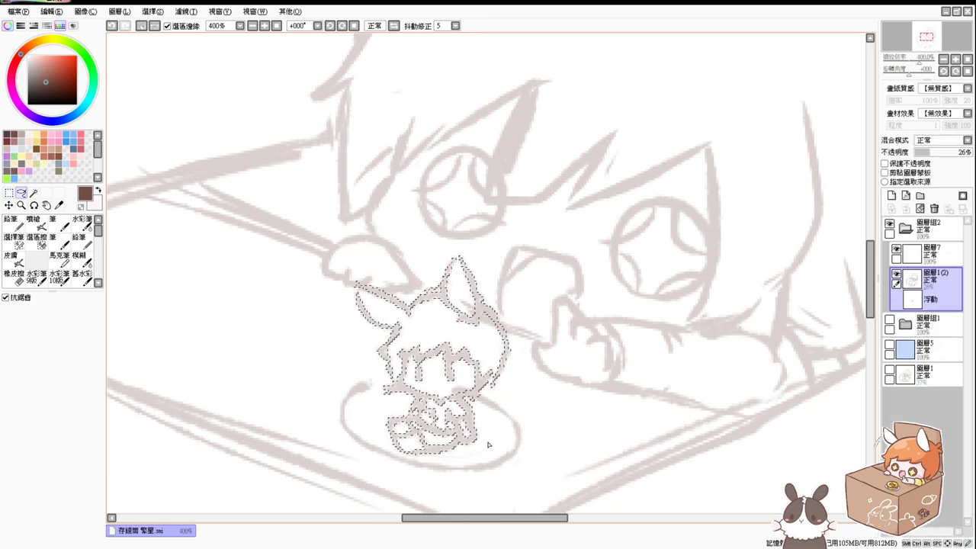
pyautogui.hotkey('ctrl', 'd')
# Erase the box edge overlapping the enlarged head and tidy the lines between its ear and the character's hand.
pyautogui.click(33, 223)
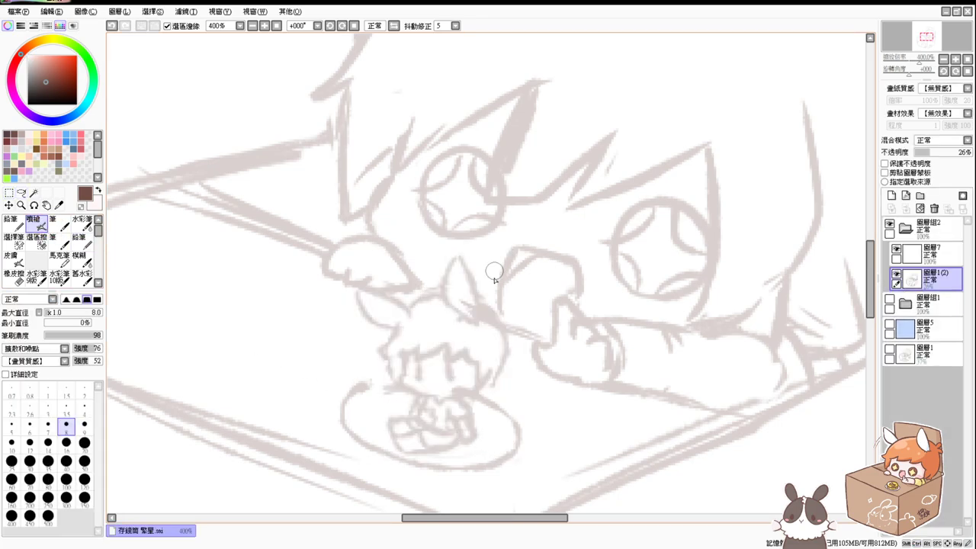
pyautogui.press('e')
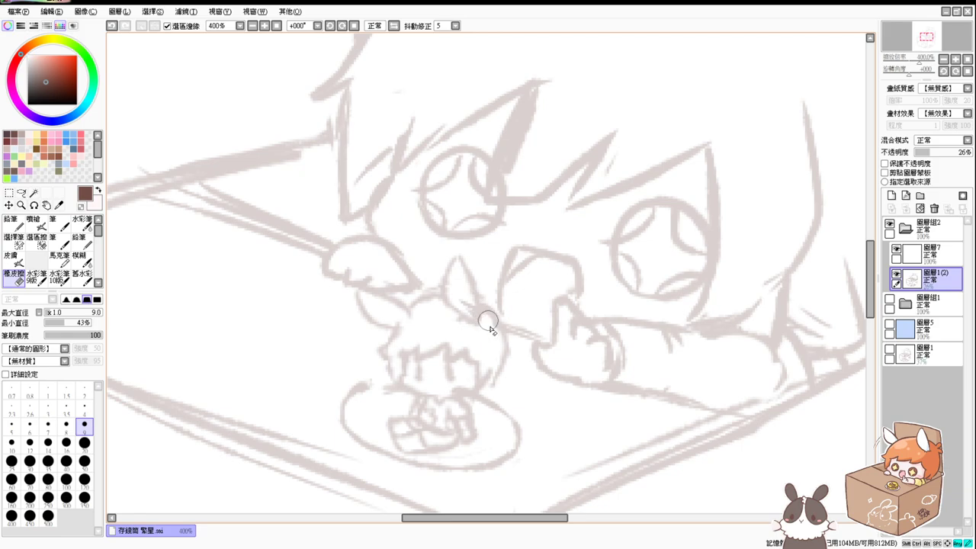
pyautogui.press('v')
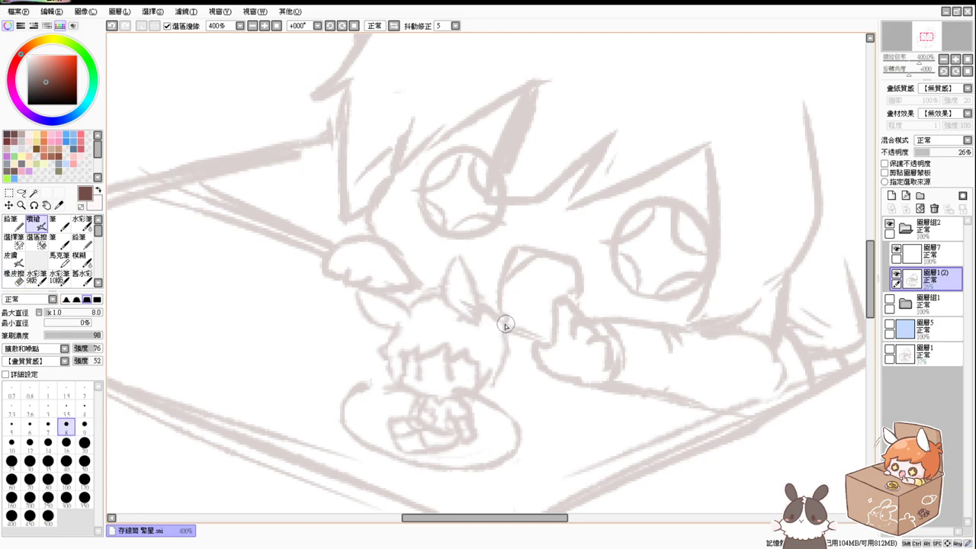
pyautogui.press('e')
pyautogui.press('v')
pyautogui.hotkey('ctrl', 'z')
pyautogui.hotkey('ctrl', 'z')
pyautogui.moveTo(499, 317); pyautogui.dragTo(504, 326)
pyautogui.moveTo(504, 326); pyautogui.dragTo(511, 337)
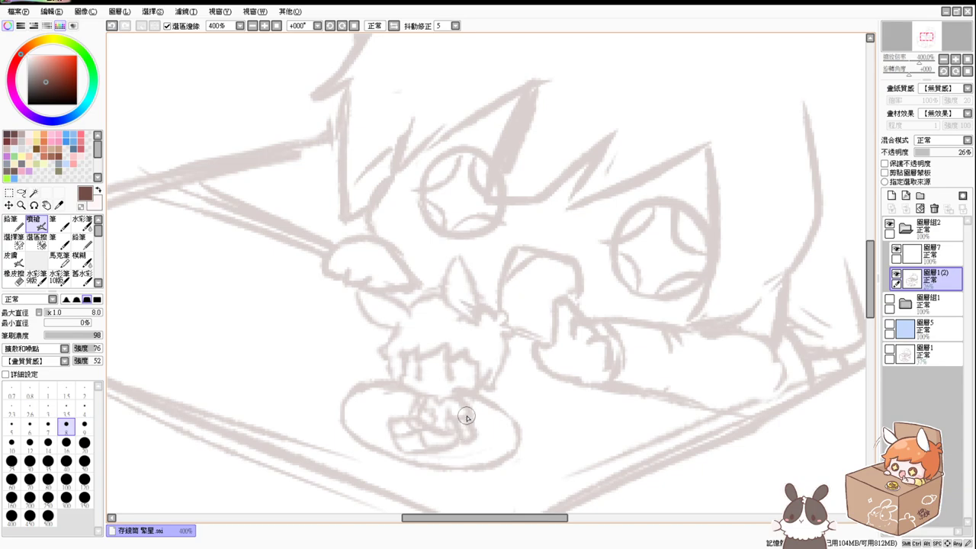
# Draw a curved outline around the character's raised hand and cuff.
pyautogui.moveTo(529, 374)
pyautogui.mouseDown()
pyautogui.moveTo(531, 325)
pyautogui.moveTo(576, 281)
pyautogui.moveTo(560, 287)
pyautogui.moveTo(581, 287)
pyautogui.moveTo(592, 300)
pyautogui.moveTo(622, 377)
pyautogui.mouseUp()
pyautogui.hotkey('ctrl', 'z')
pyautogui.moveTo(536, 381); pyautogui.dragTo(627, 381)
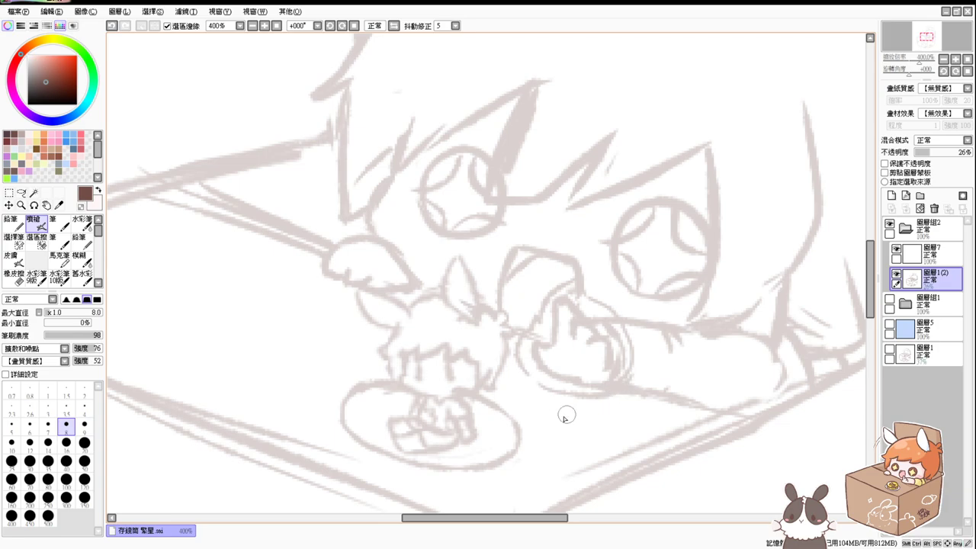
# Draw a short eyebrow stroke across the fringe above the character's left-hand eye.
pyautogui.click(276, 26)
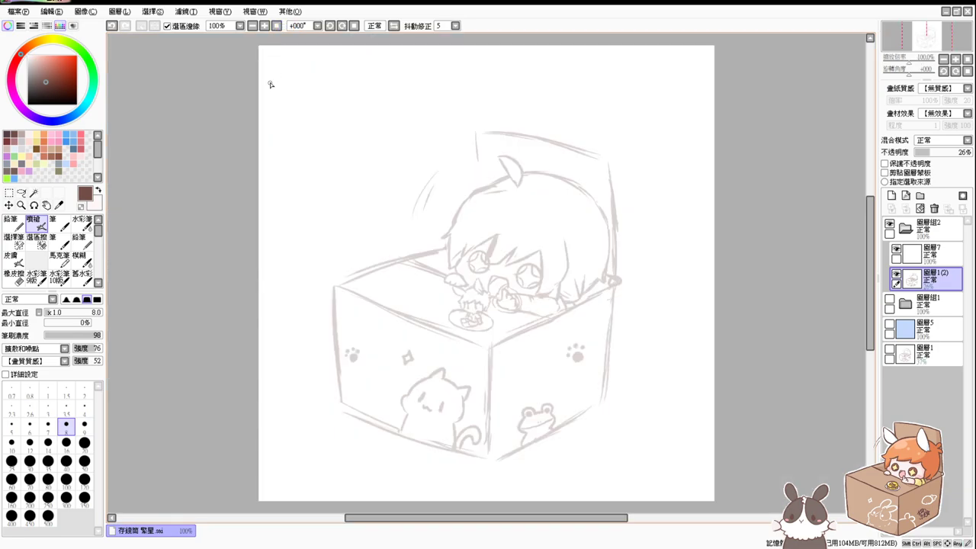
pyautogui.click(264, 26)
pyautogui.click(264, 26)
pyautogui.click(265, 26)
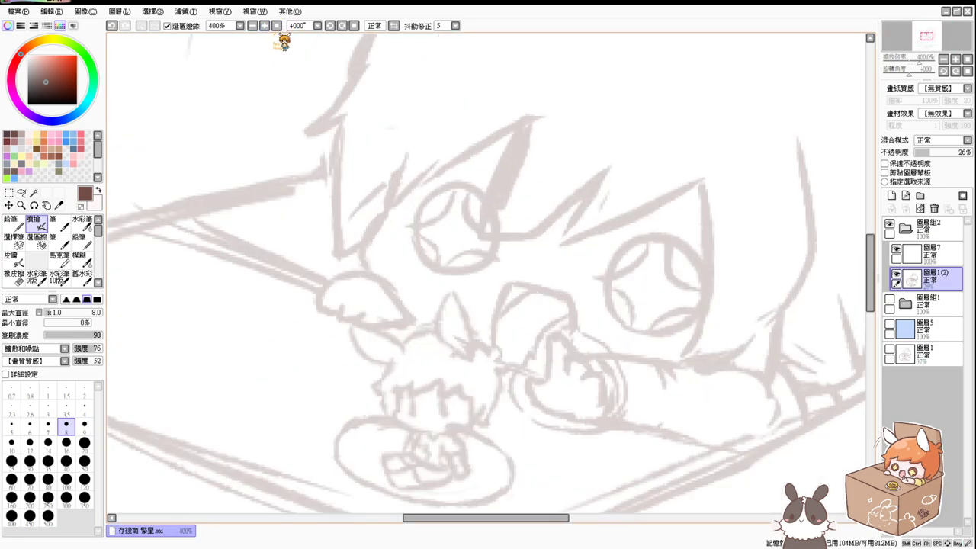
pyautogui.moveTo(462, 141); pyautogui.dragTo(485, 160)
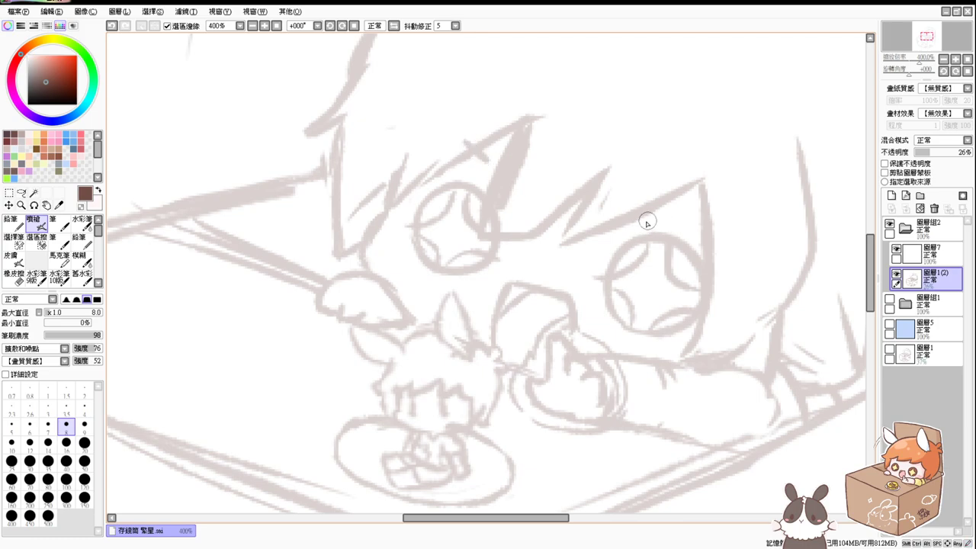
pyautogui.moveTo(645, 219); pyautogui.dragTo(657, 222)
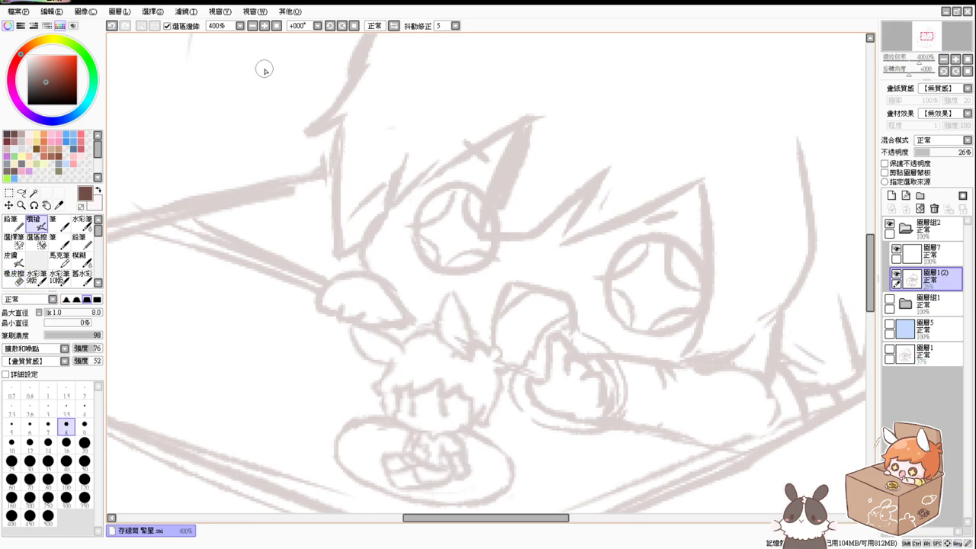
# Make the empty layer 圖層7 active and set the brush size to 18.
pyautogui.click(276, 26)
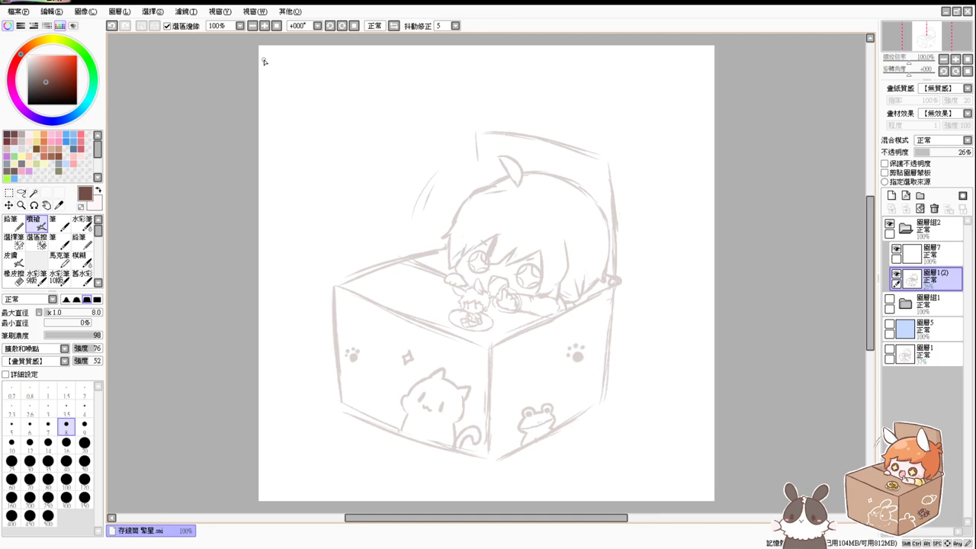
pyautogui.click(933, 255)
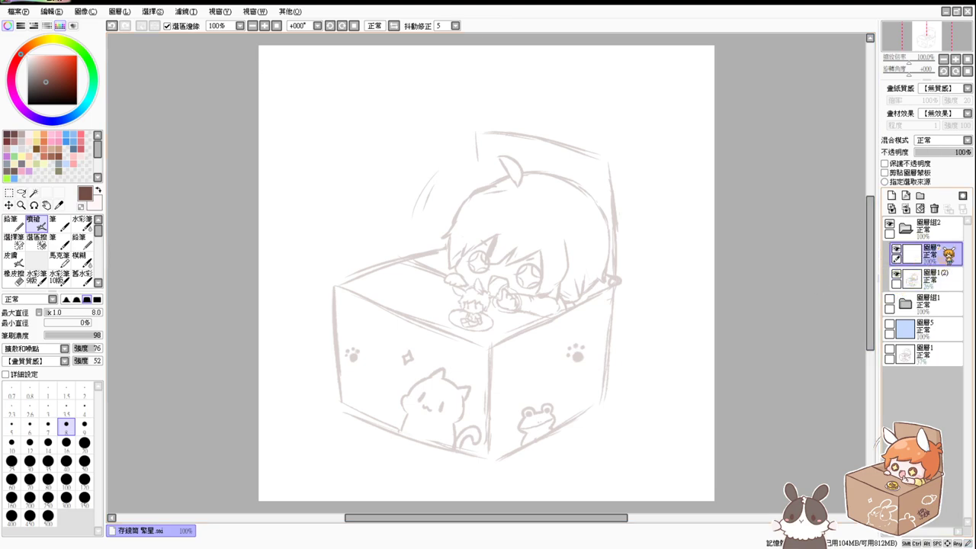
pyautogui.hotkey('ctrl', '+')
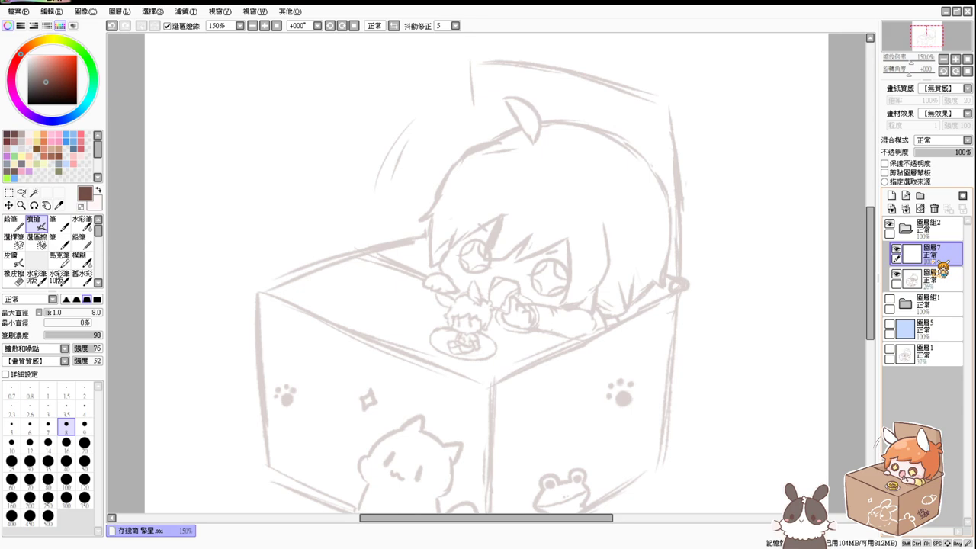
pyautogui.keyDown('ctrl'); pyautogui.keyDown('alt'); pyautogui.moveTo(570, 337); pyautogui.dragTo(586, 343); pyautogui.keyUp('alt'); pyautogui.keyUp('ctrl')
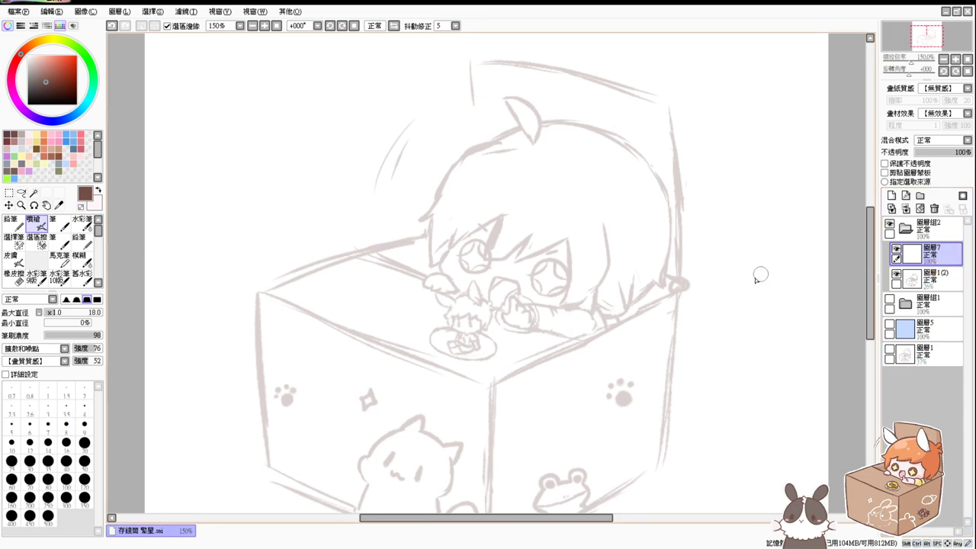
# On layer 圖層7, ink the box's front rim edge on the frog side in brown with brush size 15.
pyautogui.moveTo(495, 383); pyautogui.dragTo(640, 303)
pyautogui.hotkey('ctrl', 'z')
pyautogui.keyDown('ctrl'); pyautogui.click(579, 351); pyautogui.keyUp('ctrl')
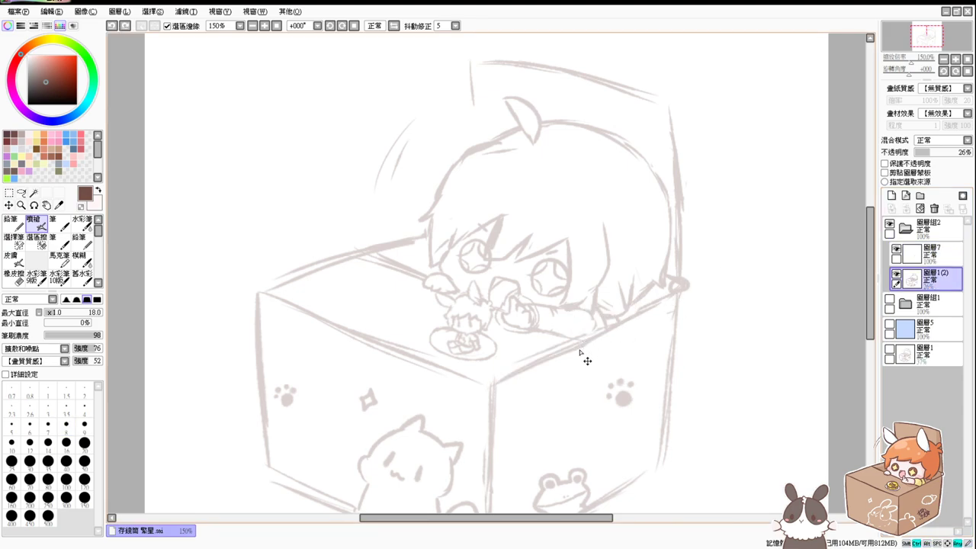
pyautogui.click(936, 257)
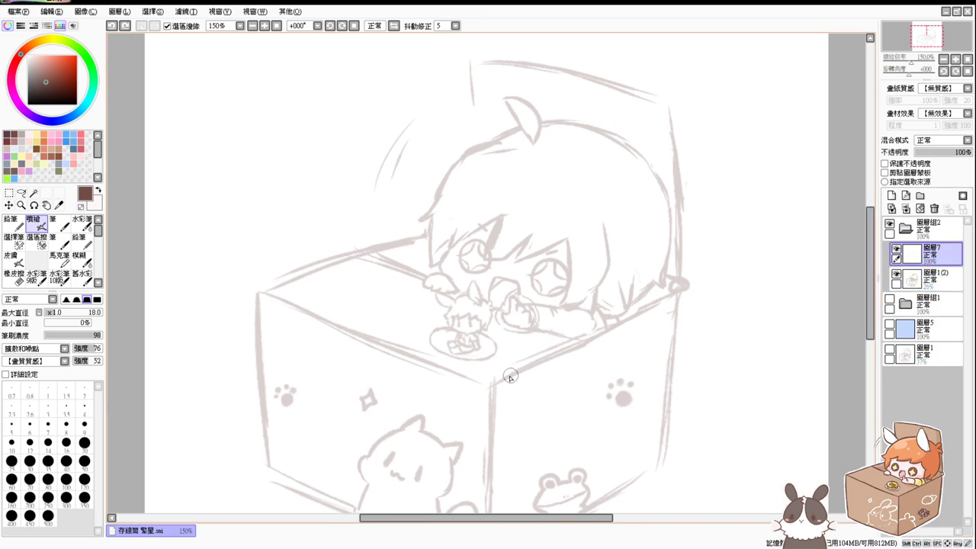
pyautogui.moveTo(510, 376)
pyautogui.mouseDown()
pyautogui.moveTo(541, 362)
pyautogui.moveTo(511, 373)
pyautogui.moveTo(694, 289)
pyautogui.moveTo(593, 341)
pyautogui.mouseUp()
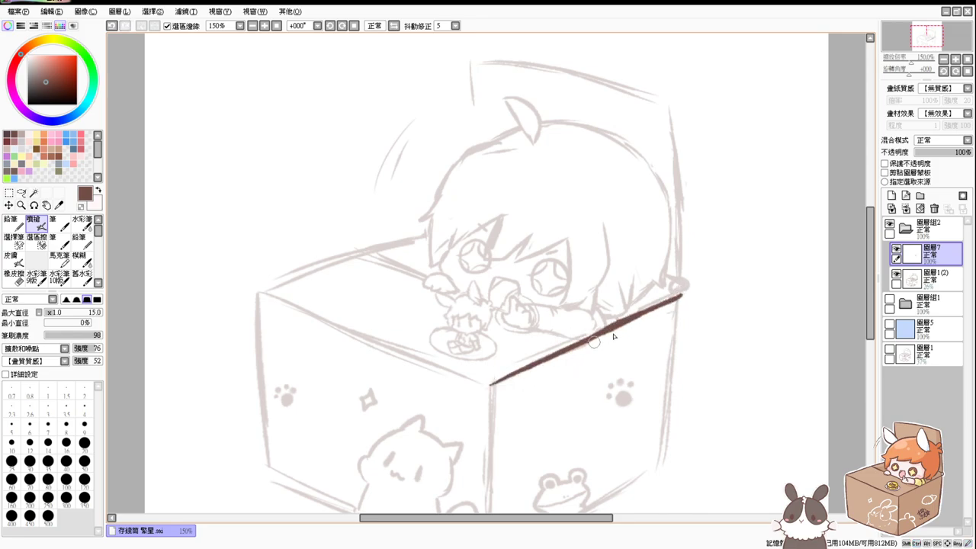
pyautogui.hotkey('ctrl', 'z')
pyautogui.moveTo(683, 291); pyautogui.dragTo(579, 342)
pyautogui.hotkey('ctrl', 'z')
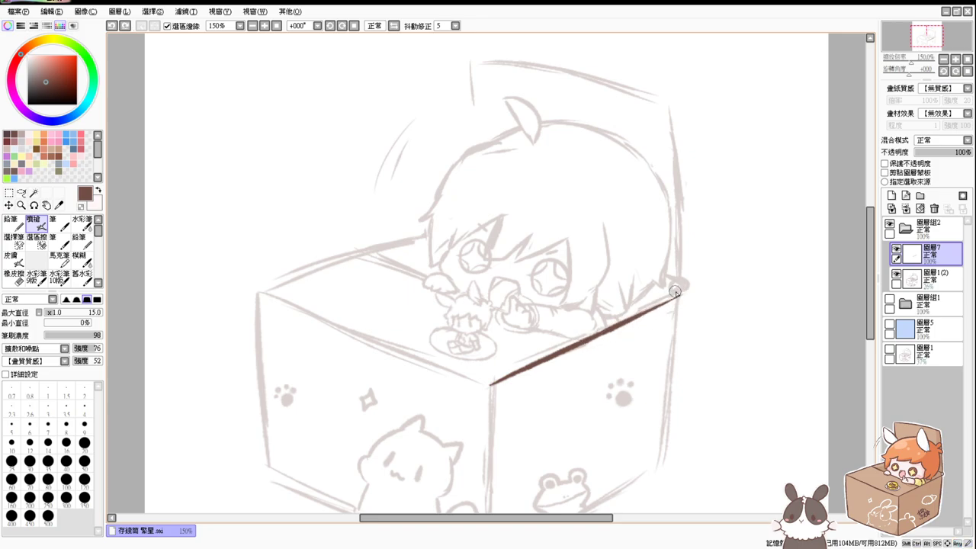
pyautogui.moveTo(681, 292); pyautogui.dragTo(572, 354)
pyautogui.hotkey('ctrl', 'z')
pyautogui.moveTo(680, 293); pyautogui.dragTo(578, 344)
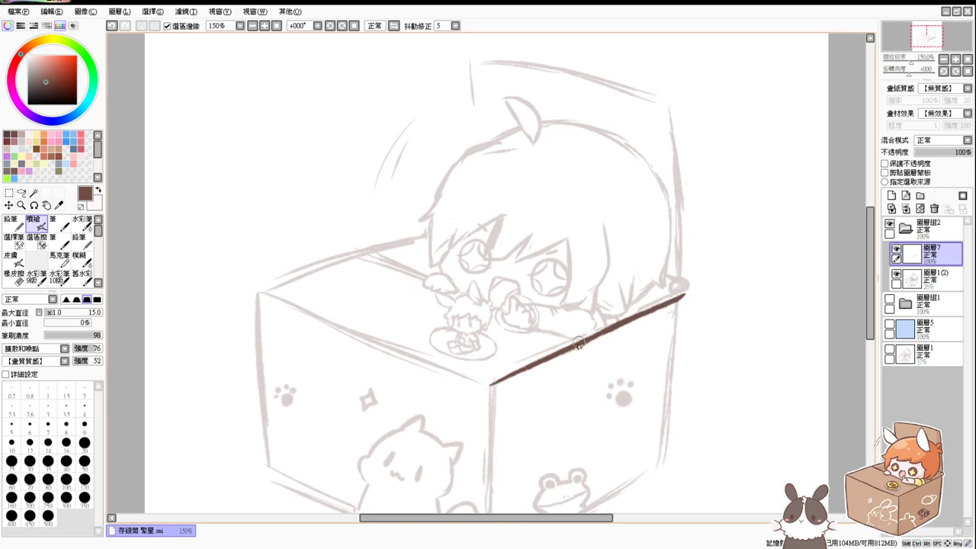
# Ink the box's front rim edge on the cat side, from the outer corner to the front corner.
pyautogui.moveTo(681, 407); pyautogui.dragTo(309, 163)
pyautogui.moveTo(319, 118); pyautogui.dragTo(398, 305)
pyautogui.hotkey('ctrl', 'z')
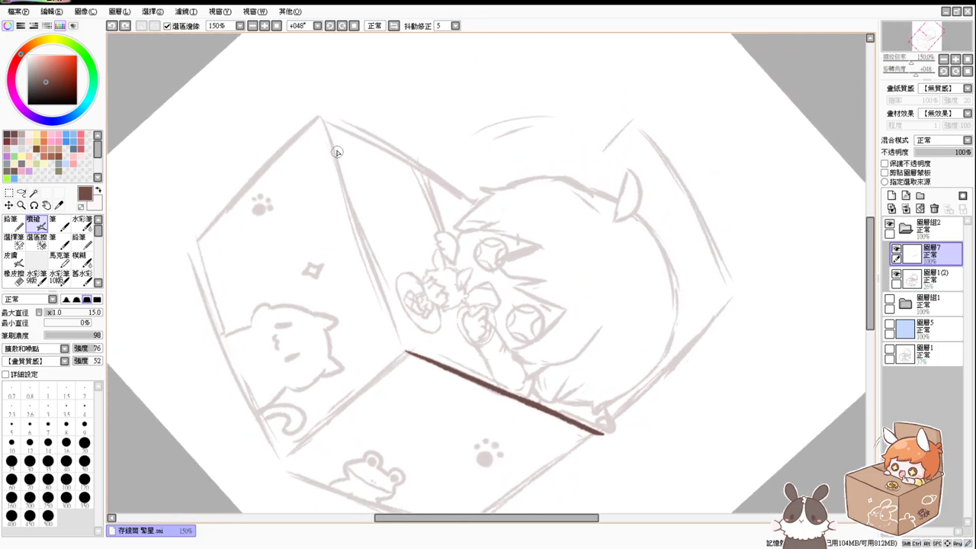
pyautogui.moveTo(322, 120); pyautogui.dragTo(383, 305)
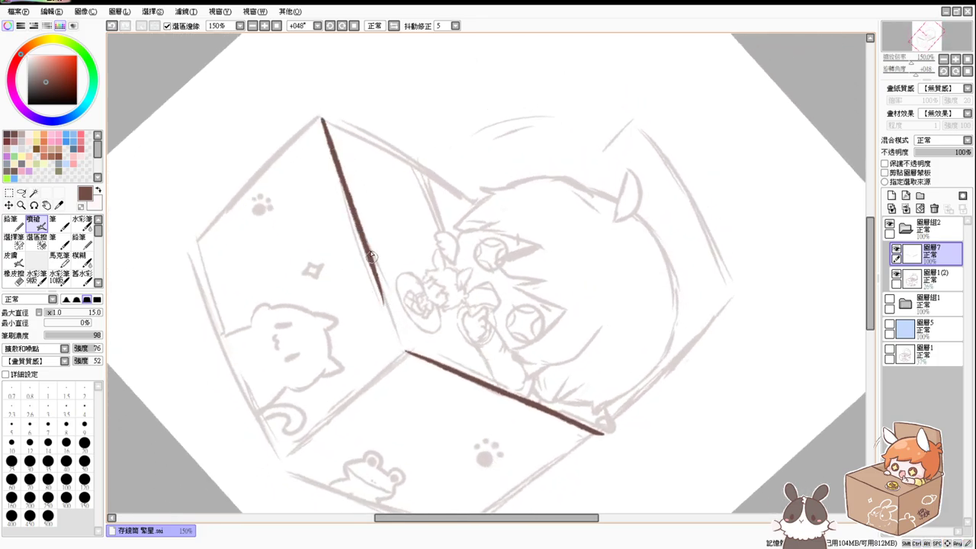
pyautogui.moveTo(372, 257); pyautogui.dragTo(404, 351)
pyautogui.hotkey('ctrl', 'z')
pyautogui.moveTo(361, 245)
pyautogui.mouseDown()
pyautogui.moveTo(405, 348)
pyautogui.moveTo(386, 318)
pyautogui.mouseUp()
pyautogui.hotkey('ctrl', 'z')
pyautogui.hotkey('ctrl', 'z')
# Try to ink the box's rear rim edge from the character's hair down to the outer corner above the cat side.
pyautogui.moveTo(441, 402)
pyautogui.mouseDown()
pyautogui.moveTo(614, 422)
pyautogui.moveTo(671, 364)
pyautogui.mouseUp()
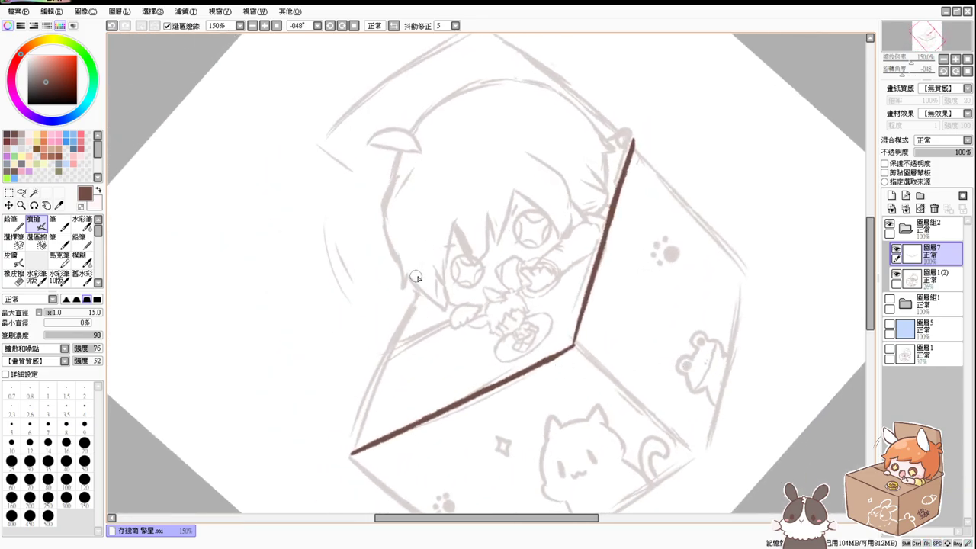
pyautogui.moveTo(415, 290); pyautogui.dragTo(351, 451)
pyautogui.hotkey('ctrl', 'z')
pyautogui.moveTo(416, 290)
pyautogui.mouseDown()
pyautogui.moveTo(404, 346)
pyautogui.moveTo(350, 453)
pyautogui.mouseUp()
pyautogui.hotkey('ctrl', 'z')
pyautogui.moveTo(416, 288); pyautogui.dragTo(357, 429)
pyautogui.hotkey('ctrl', 'z')
pyautogui.moveTo(417, 290)
pyautogui.mouseDown()
pyautogui.moveTo(356, 434)
pyautogui.moveTo(376, 396)
pyautogui.mouseUp()
pyautogui.hotkey('ctrl', 'z')
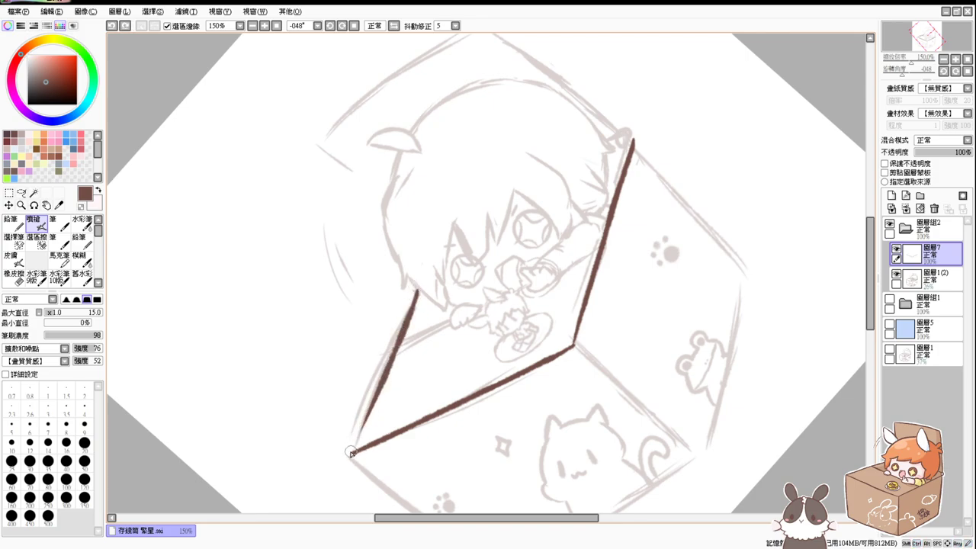
pyautogui.moveTo(352, 452); pyautogui.dragTo(378, 391)
pyautogui.hotkey('ctrl', 'z')
pyautogui.moveTo(349, 455); pyautogui.dragTo(375, 396)
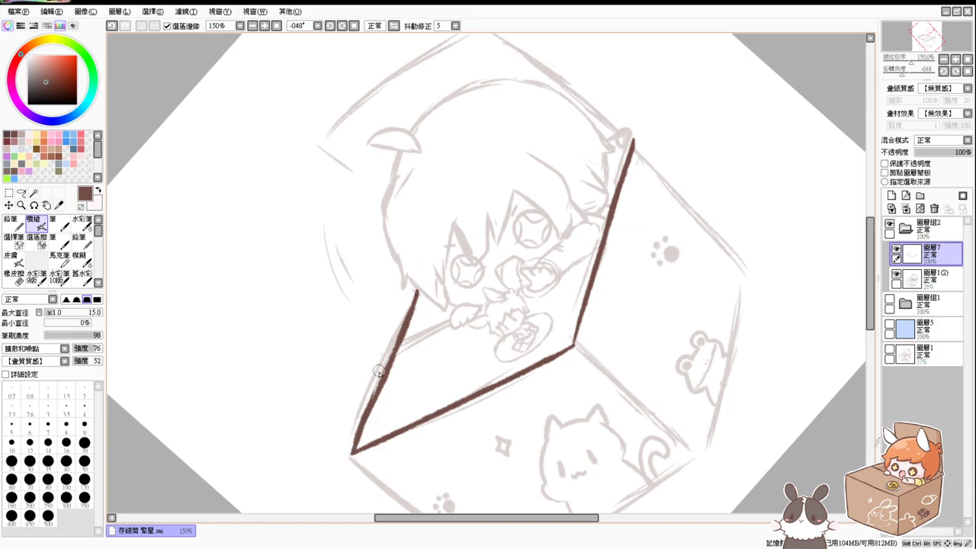
pyautogui.hotkey('ctrl', 'z')
pyautogui.moveTo(349, 455)
pyautogui.mouseDown()
pyautogui.moveTo(378, 394)
pyautogui.moveTo(374, 410)
pyautogui.mouseUp()
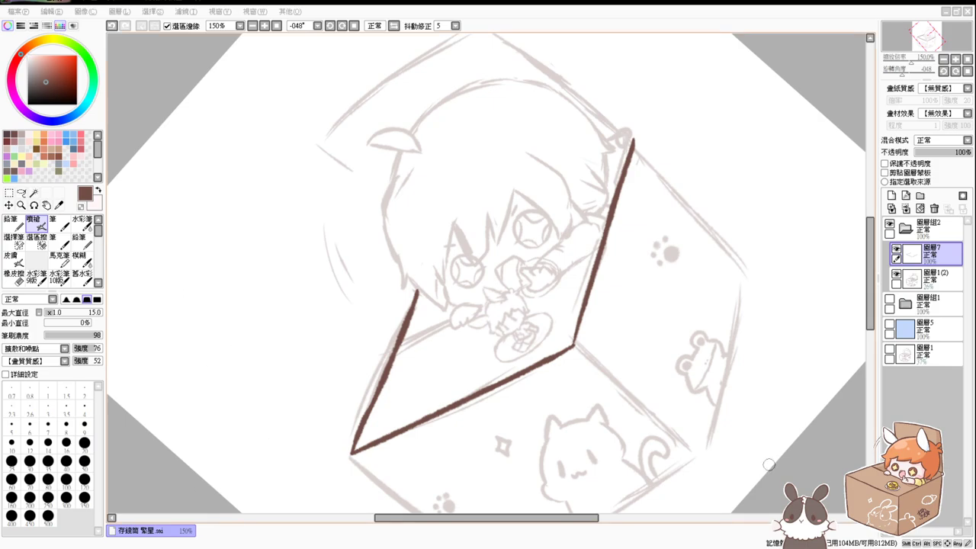
pyautogui.moveTo(585, 416); pyautogui.dragTo(459, 419)
pyautogui.hotkey('ctrl', 'z')
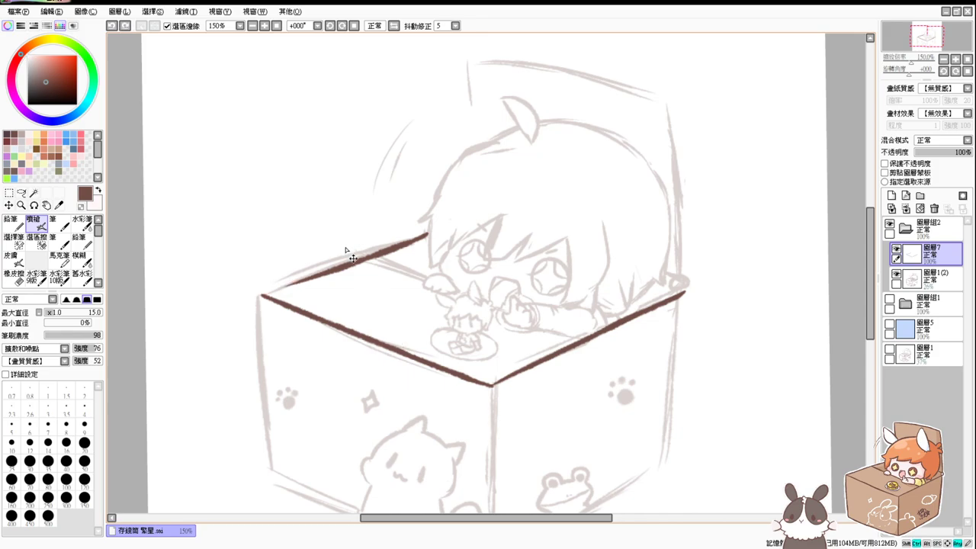
pyautogui.hotkey('ctrl', 'z')
# Ink the box's rear rim edge from the outer corner above the cat side up to the character's hair.
pyautogui.moveTo(261, 298); pyautogui.dragTo(401, 229)
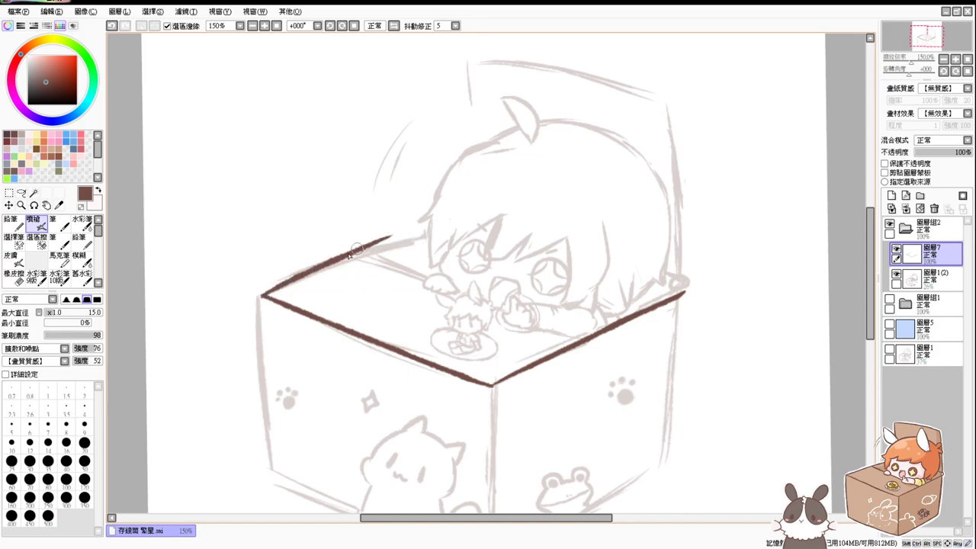
pyautogui.hotkey('ctrl', 'z')
pyautogui.moveTo(260, 296); pyautogui.dragTo(418, 229)
pyautogui.hotkey('ctrl', 'z')
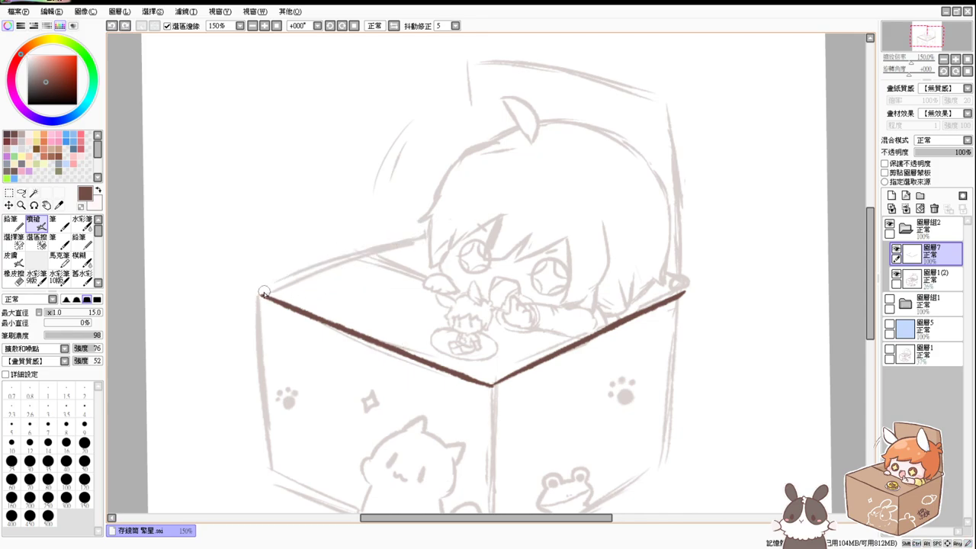
pyautogui.moveTo(260, 297)
pyautogui.mouseDown()
pyautogui.moveTo(428, 228)
pyautogui.moveTo(362, 251)
pyautogui.mouseUp()
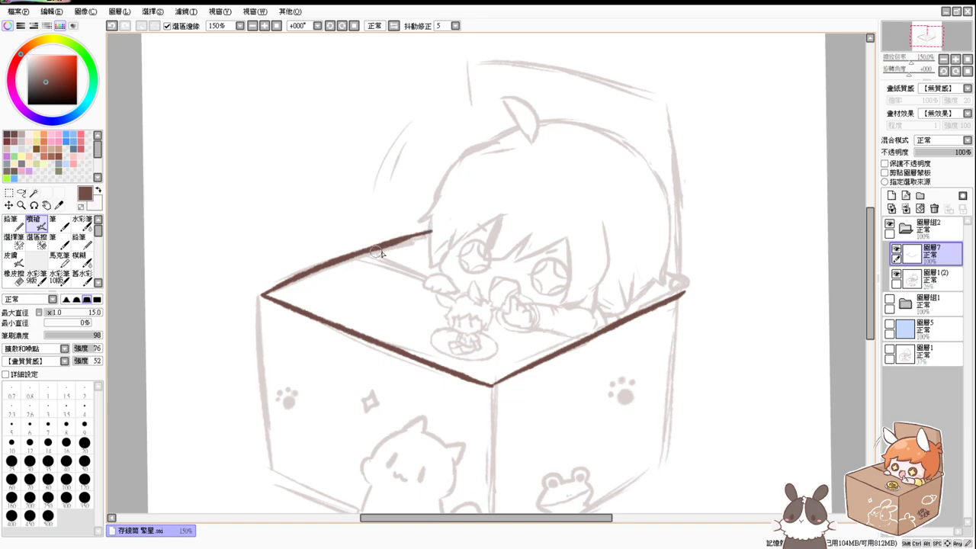
pyautogui.hotkey('ctrl', 'z')
pyautogui.moveTo(430, 231); pyautogui.dragTo(356, 258)
# Ink the box's outer vertical edge on the cat side, following the sketch.
pyautogui.moveTo(261, 298)
pyautogui.mouseDown()
pyautogui.moveTo(275, 424)
pyautogui.moveTo(311, 340)
pyautogui.mouseUp()
pyautogui.hotkey('ctrl', 'z')
pyautogui.moveTo(259, 218); pyautogui.dragTo(278, 389)
pyautogui.hotkey('ctrl', 'z')
pyautogui.moveTo(260, 217); pyautogui.dragTo(282, 391)
pyautogui.hotkey('ctrl', 'z')
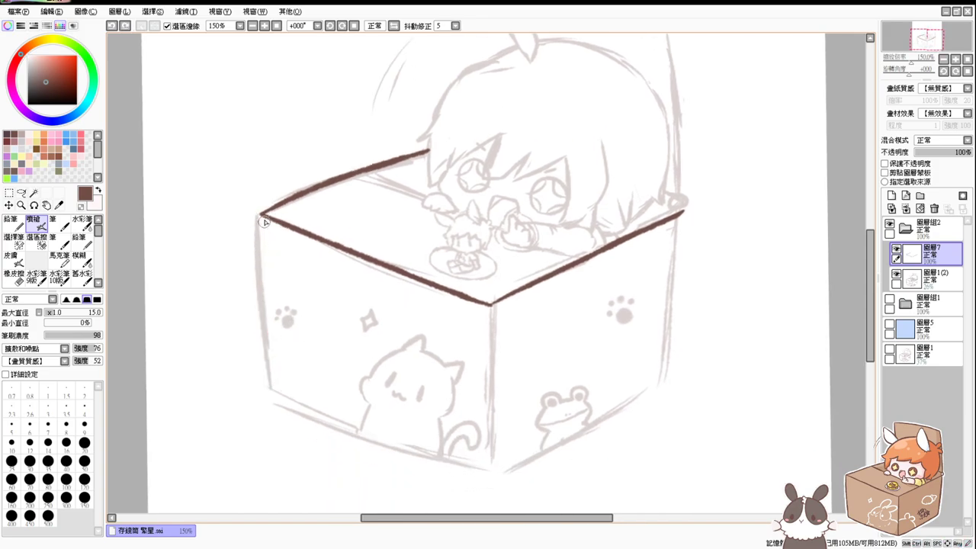
pyautogui.moveTo(259, 217); pyautogui.dragTo(271, 387)
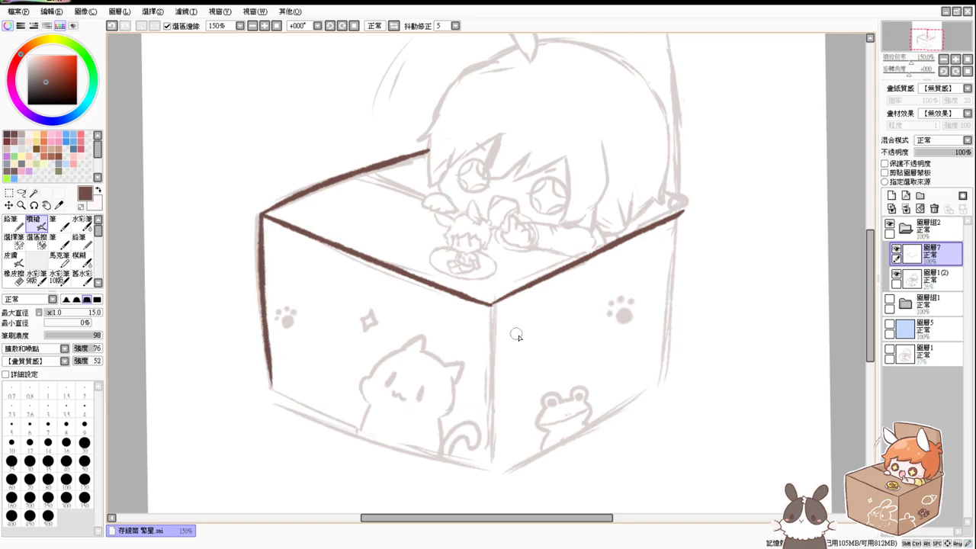
# Ink the box's central vertical edge from the front rim corner down to the base.
pyautogui.moveTo(490, 306); pyautogui.dragTo(490, 465)
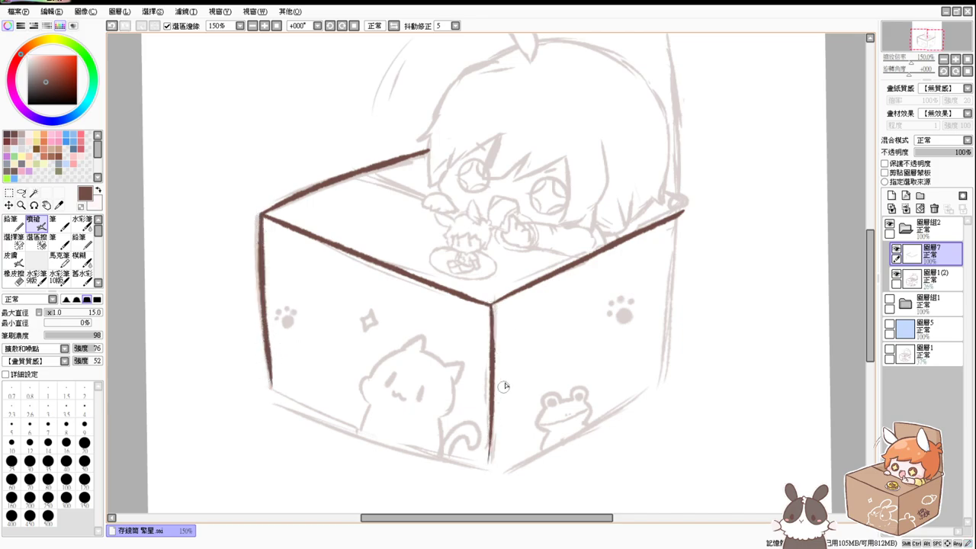
pyautogui.hotkey('ctrl', 'z')
pyautogui.moveTo(490, 306); pyautogui.dragTo(490, 468)
pyautogui.hotkey('ctrl', 'z')
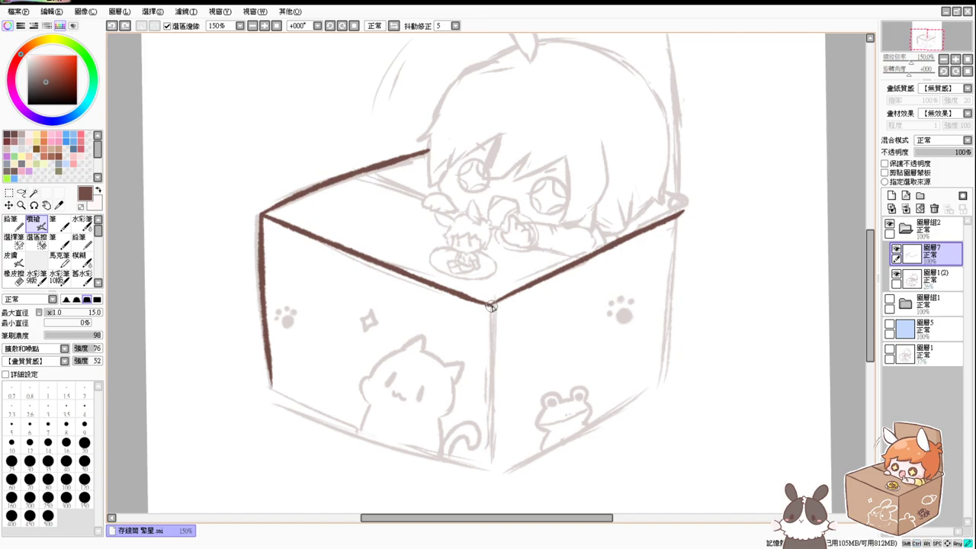
pyautogui.moveTo(491, 306); pyautogui.dragTo(492, 466)
# Ink the box's outer vertical edge on the frog side and compare it with the coloured artwork in 圖層組1.
pyautogui.moveTo(682, 210)
pyautogui.mouseDown()
pyautogui.moveTo(654, 393)
pyautogui.moveTo(681, 213)
pyautogui.moveTo(661, 370)
pyautogui.mouseUp()
pyautogui.hotkey('ctrl', 'z')
pyautogui.hotkey('ctrl', 'z')
pyautogui.moveTo(683, 211); pyautogui.dragTo(660, 374)
pyautogui.click(889, 299)
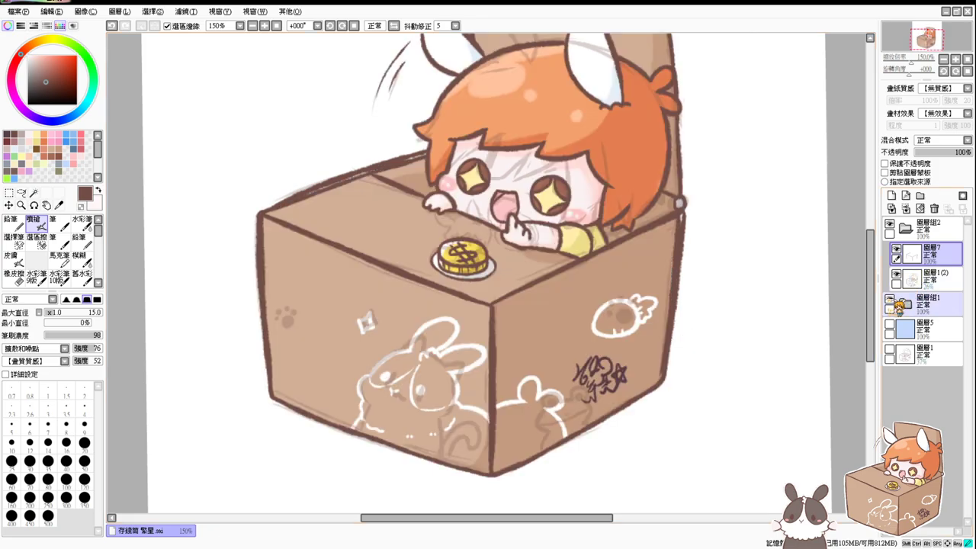
pyautogui.click(889, 299)
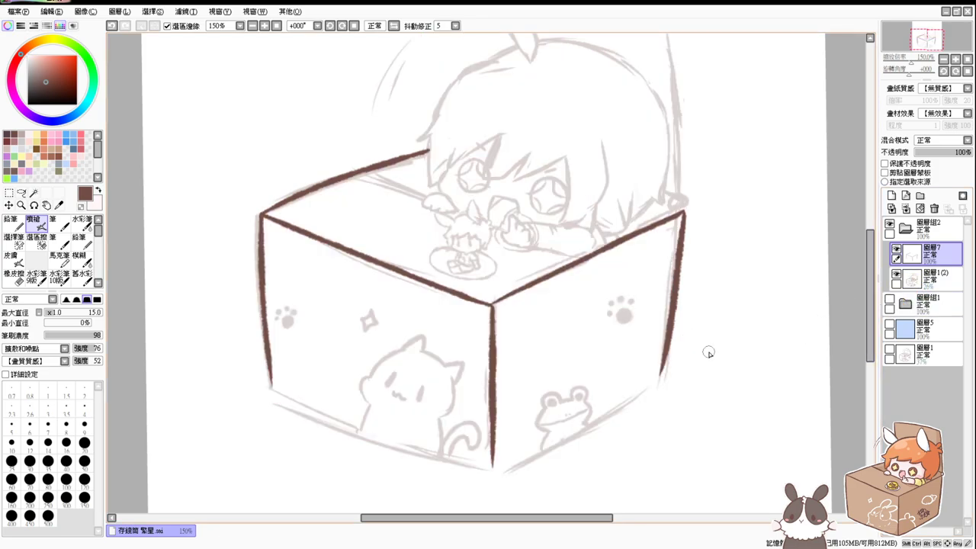
# Try to ink the base edge of the box's cat side and check it against the coloured artwork in 圖層組1.
pyautogui.moveTo(677, 443); pyautogui.dragTo(271, 269)
pyautogui.moveTo(303, 351); pyautogui.dragTo(340, 336)
pyautogui.hotkey('ctrl', 'z')
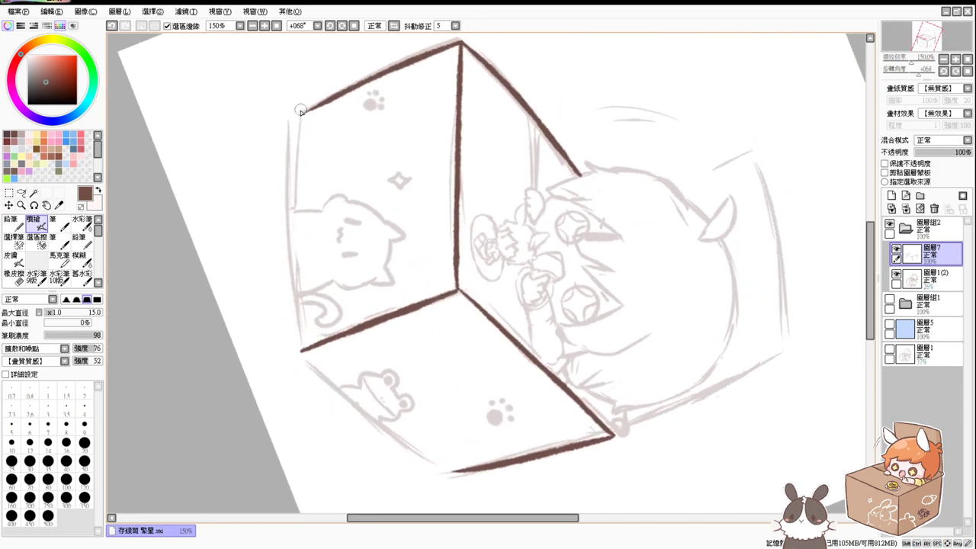
pyautogui.moveTo(301, 116); pyautogui.dragTo(297, 301)
pyautogui.hotkey('ctrl', 'z')
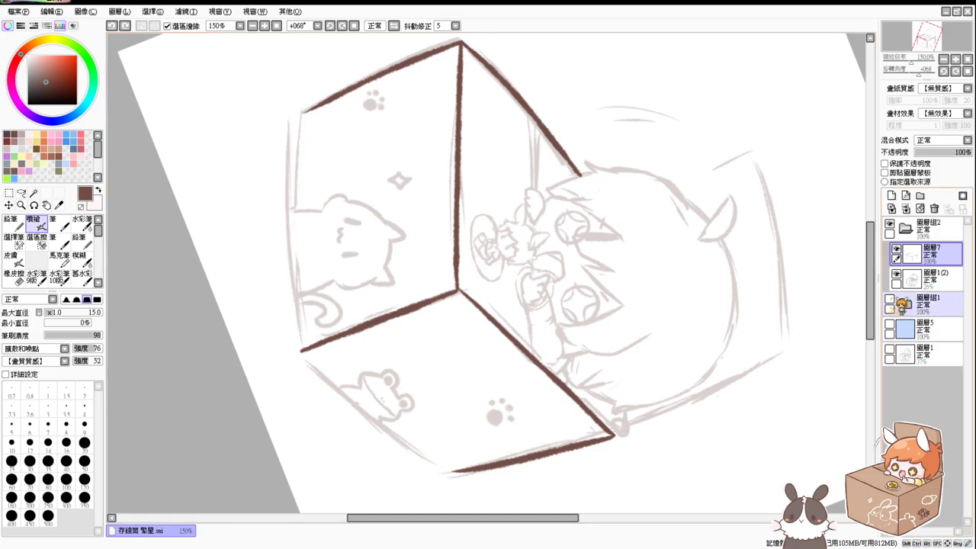
pyautogui.click(888, 302)
pyautogui.click(889, 302)
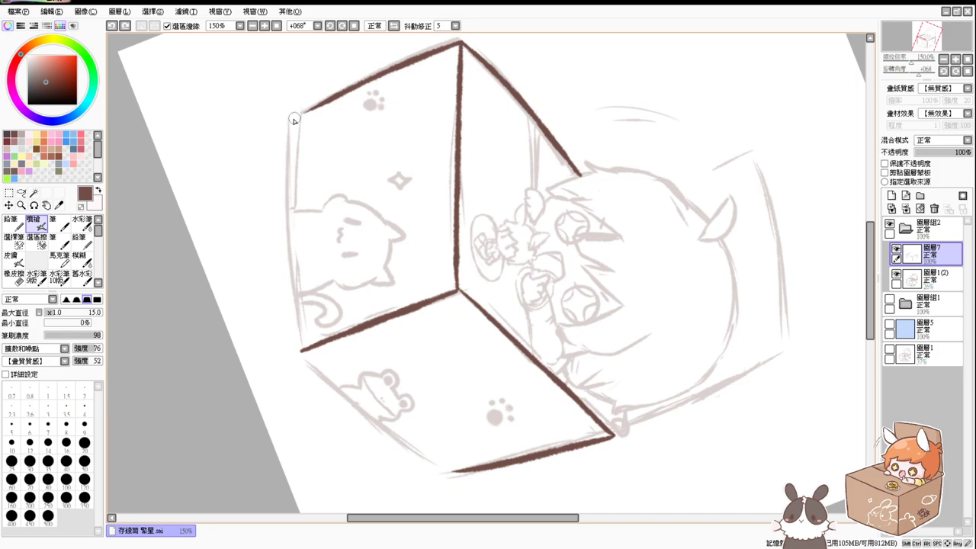
# Extend the outer vertical edge of the box's cat side down to a slightly lower base corner.
pyautogui.moveTo(296, 118); pyautogui.dragTo(338, 96)
pyautogui.hotkey('ctrl', 'z')
pyautogui.hotkey('ctrl', 'z')
pyautogui.hotkey('ctrl', 'z')
# Ink the base edge of the box's cat side from the outer corner to the central vertical edge.
pyautogui.moveTo(291, 117)
pyautogui.mouseDown()
pyautogui.moveTo(334, 103)
pyautogui.moveTo(309, 110)
pyautogui.moveTo(291, 268)
pyautogui.mouseUp()
pyautogui.hotkey('ctrl', 'z')
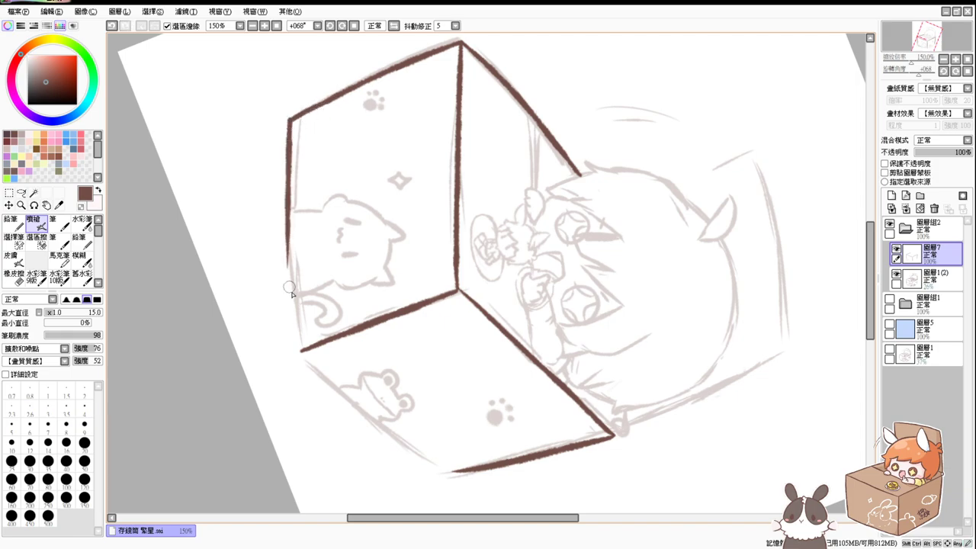
pyautogui.hotkey('ctrl', 'z')
pyautogui.moveTo(289, 122); pyautogui.dragTo(295, 309)
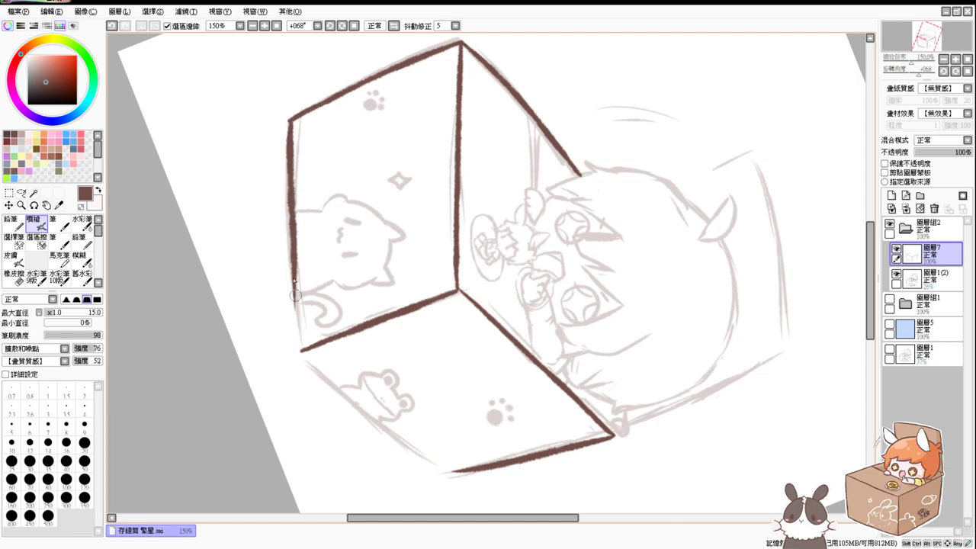
pyautogui.hotkey('ctrl', 'z')
pyautogui.moveTo(288, 121); pyautogui.dragTo(287, 168)
pyautogui.hotkey('ctrl', 'z')
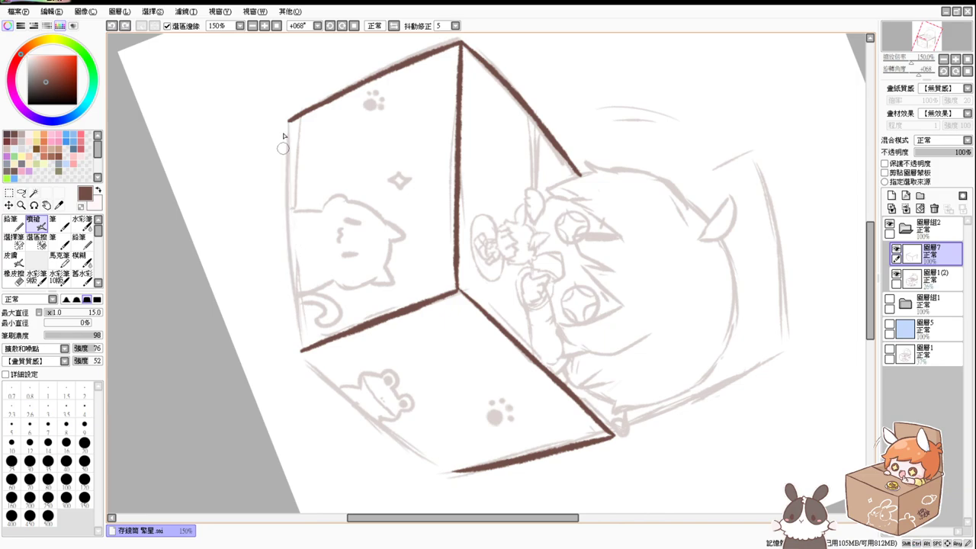
pyautogui.moveTo(290, 121); pyautogui.dragTo(299, 348)
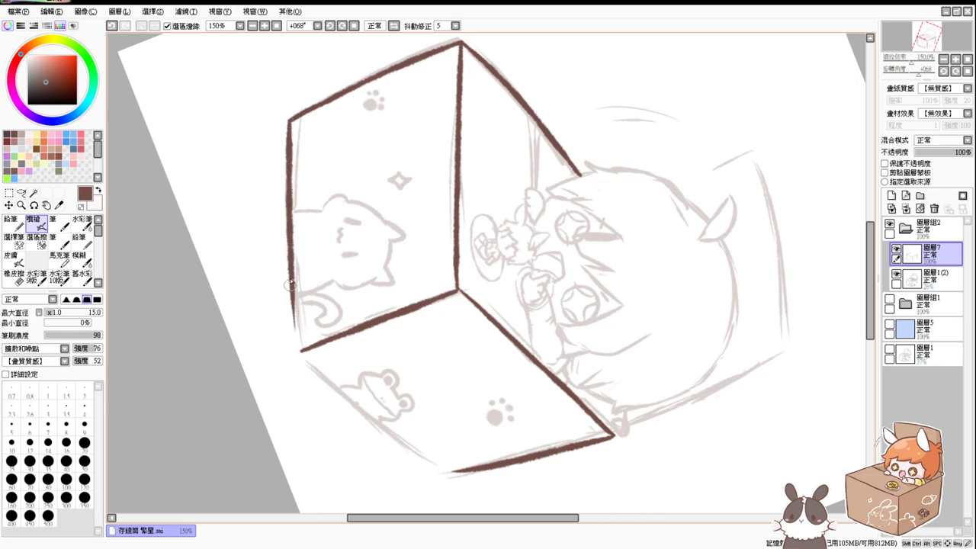
pyautogui.moveTo(290, 283); pyautogui.dragTo(299, 355)
pyautogui.hotkey('ctrl', 'z')
pyautogui.moveTo(292, 275); pyautogui.dragTo(298, 351)
pyautogui.hotkey('ctrl', 'z')
pyautogui.moveTo(292, 269)
pyautogui.mouseDown()
pyautogui.moveTo(303, 355)
pyautogui.moveTo(294, 324)
pyautogui.moveTo(297, 350)
pyautogui.mouseUp()
pyautogui.hotkey('ctrl', 'z')
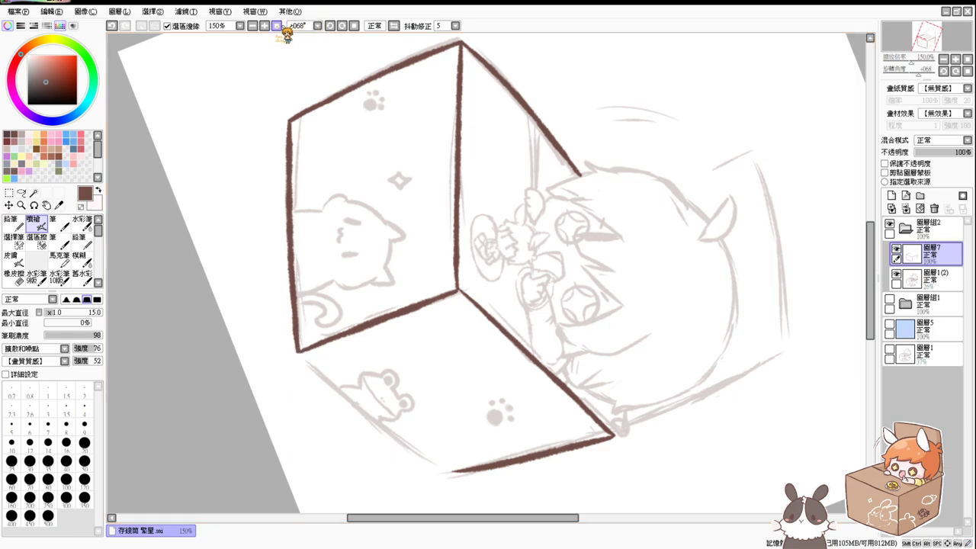
# Ink the base edge of the box's frog side from the central vertical edge to the outer corner.
pyautogui.click(276, 25)
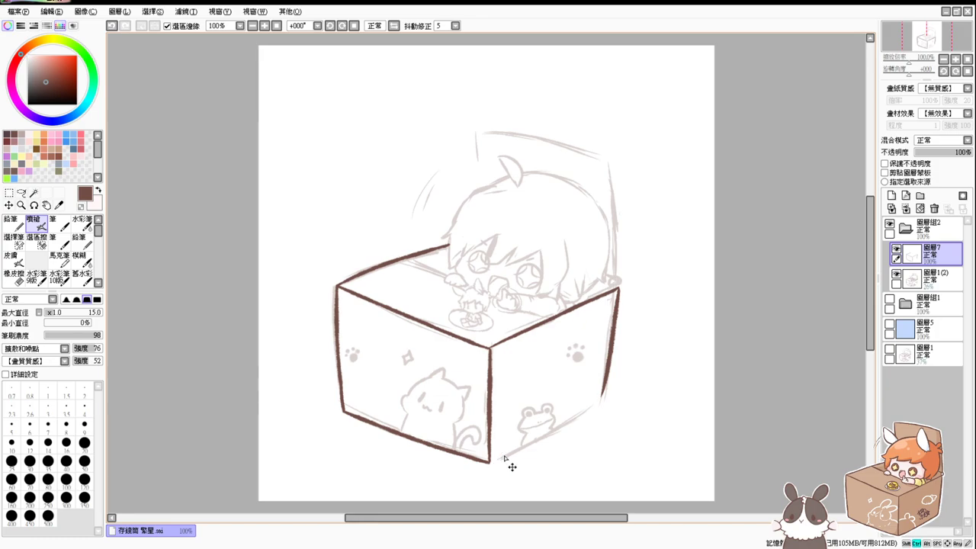
pyautogui.scroll(2, 504, 457)
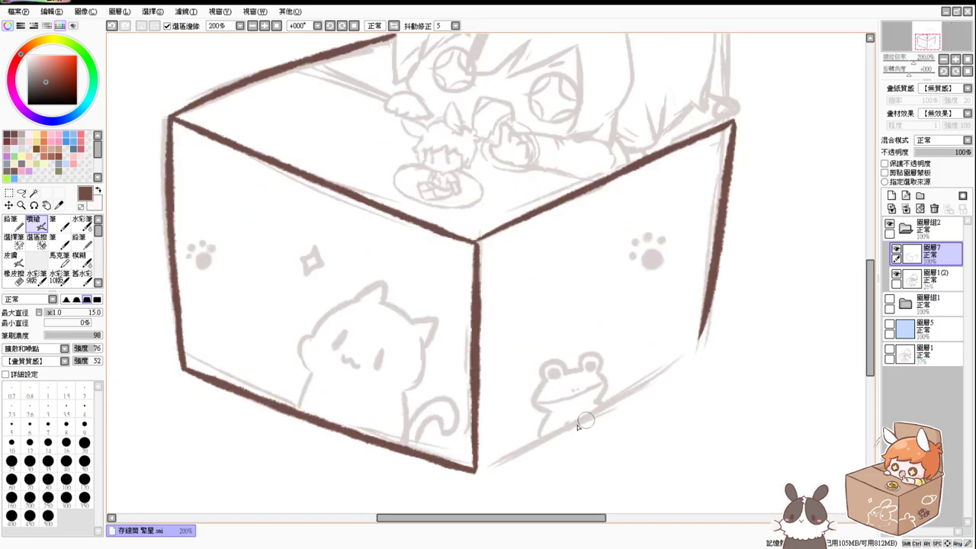
pyautogui.moveTo(474, 473); pyautogui.dragTo(664, 356)
pyautogui.hotkey('ctrl', 'z')
pyautogui.moveTo(474, 471)
pyautogui.mouseDown()
pyautogui.moveTo(657, 374)
pyautogui.moveTo(572, 429)
pyautogui.mouseUp()
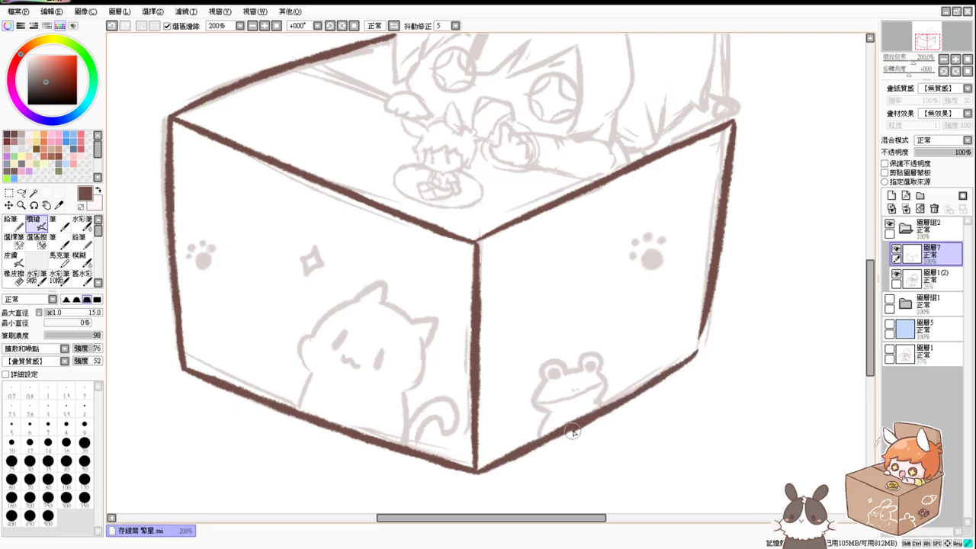
pyautogui.hotkey('ctrl', 'z')
pyautogui.moveTo(694, 355); pyautogui.dragTo(572, 428)
pyautogui.hotkey('ctrl', 'z')
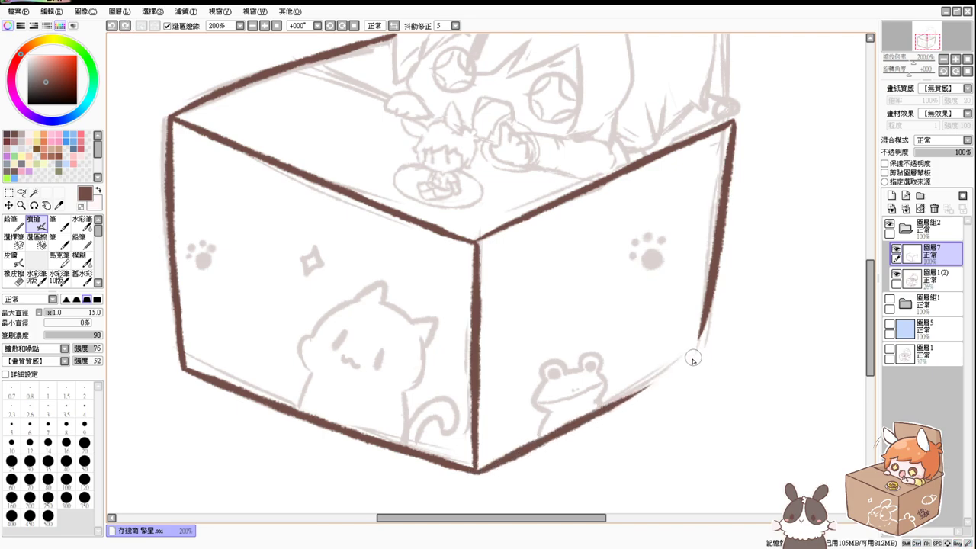
pyautogui.moveTo(692, 356); pyautogui.dragTo(591, 419)
pyautogui.hotkey('ctrl', 'z')
pyautogui.moveTo(694, 354); pyautogui.dragTo(580, 425)
pyautogui.hotkey('ctrl', 'z')
pyautogui.moveTo(694, 353); pyautogui.dragTo(676, 364)
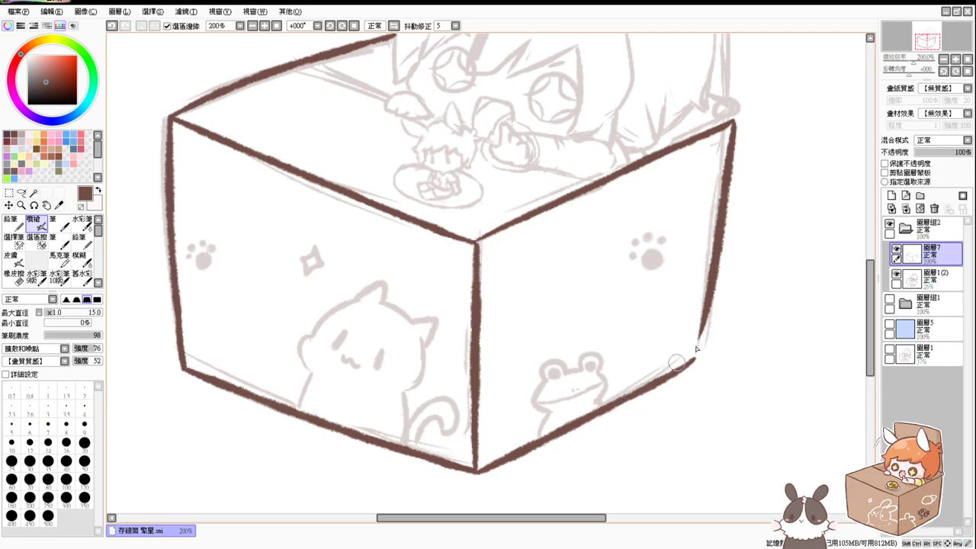
# Extend the outer vertical edge of the frog side down to meet the inked base edge.
pyautogui.moveTo(703, 311); pyautogui.dragTo(692, 361)
pyautogui.hotkey('ctrl', 'z')
pyautogui.moveTo(706, 313); pyautogui.dragTo(692, 362)
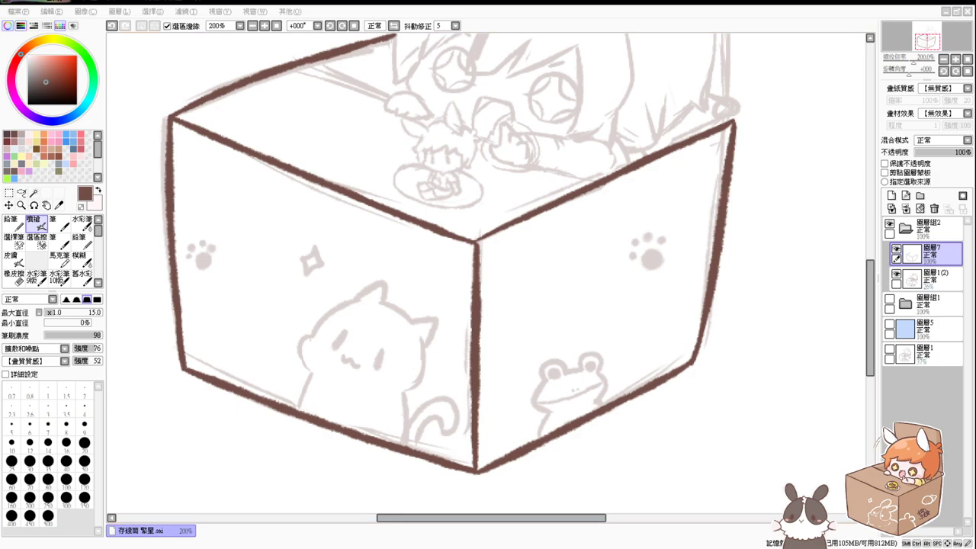
# Save the drawing as 存錢筒 懶懶.sai and ink the short side edge of the raised lid down to the character's hair.
pyautogui.click(22, 11)
pyautogui.click(43, 99)
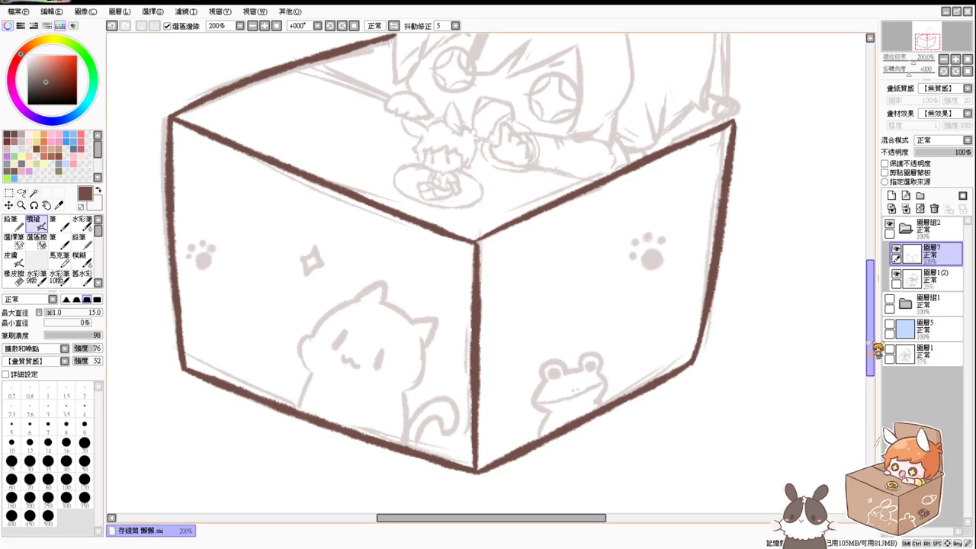
pyautogui.moveTo(870, 343); pyautogui.dragTo(869, 246)
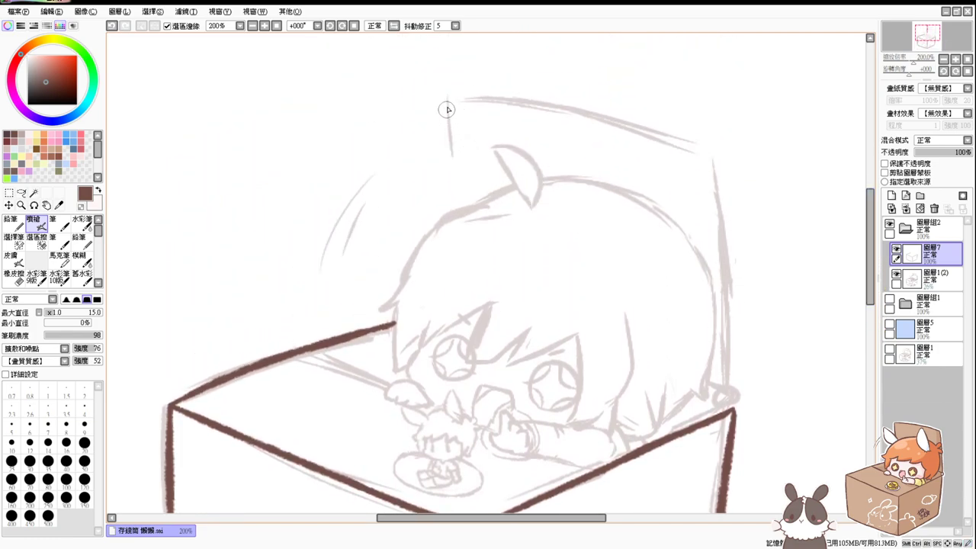
pyautogui.moveTo(447, 107); pyautogui.dragTo(456, 204)
pyautogui.hotkey('ctrl', 'z')
pyautogui.moveTo(450, 102); pyautogui.dragTo(456, 201)
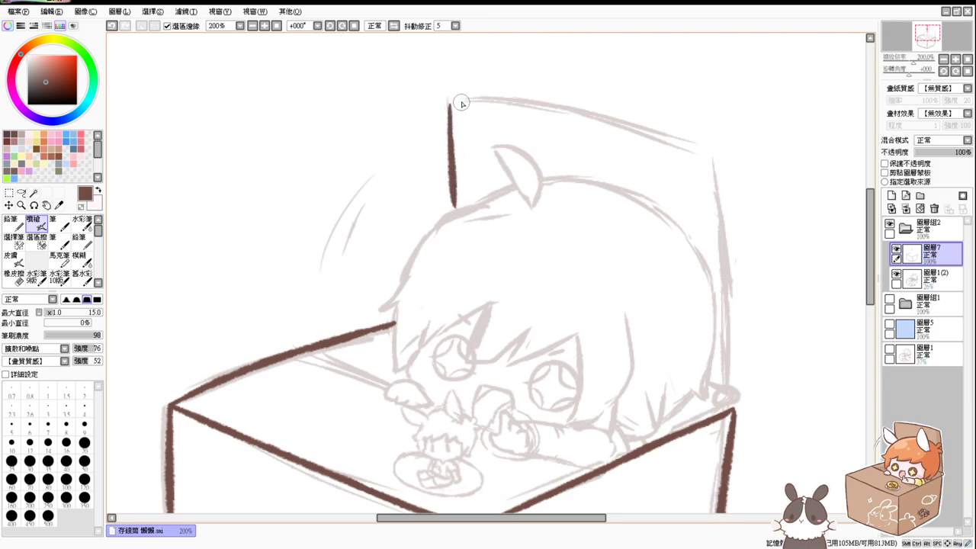
# Ink the gently curved upper edge of the raised lid from its inked corner towards the opposite corner.
pyautogui.moveTo(452, 102); pyautogui.dragTo(693, 148)
pyautogui.hotkey('ctrl', 'z')
pyautogui.moveTo(451, 105); pyautogui.dragTo(690, 149)
pyautogui.hotkey('ctrl', 'z')
pyautogui.moveTo(450, 102)
pyautogui.mouseDown()
pyautogui.moveTo(526, 108)
pyautogui.moveTo(689, 151)
pyautogui.mouseUp()
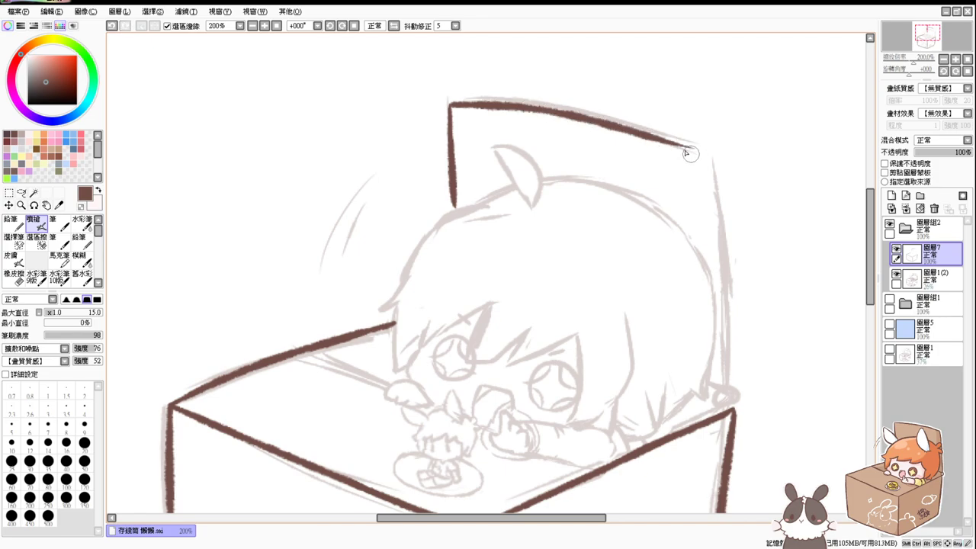
pyautogui.hotkey('ctrl', 'z')
pyautogui.moveTo(451, 104)
pyautogui.mouseDown()
pyautogui.moveTo(662, 128)
pyautogui.moveTo(682, 140)
pyautogui.mouseUp()
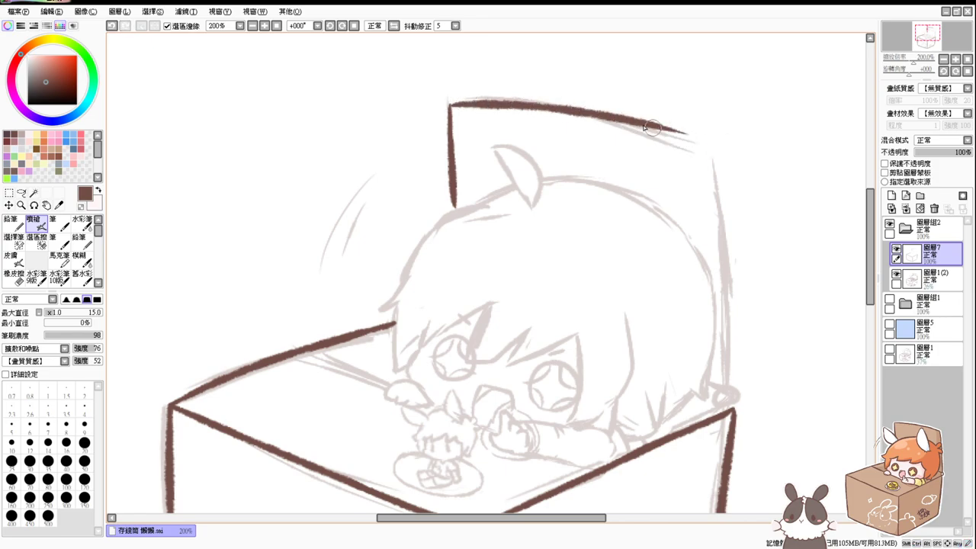
pyautogui.moveTo(616, 121)
pyautogui.mouseDown()
pyautogui.moveTo(707, 144)
pyautogui.moveTo(714, 319)
pyautogui.mouseUp()
pyautogui.hotkey('ctrl', 'z')
pyautogui.hotkey('ctrl', 'z')
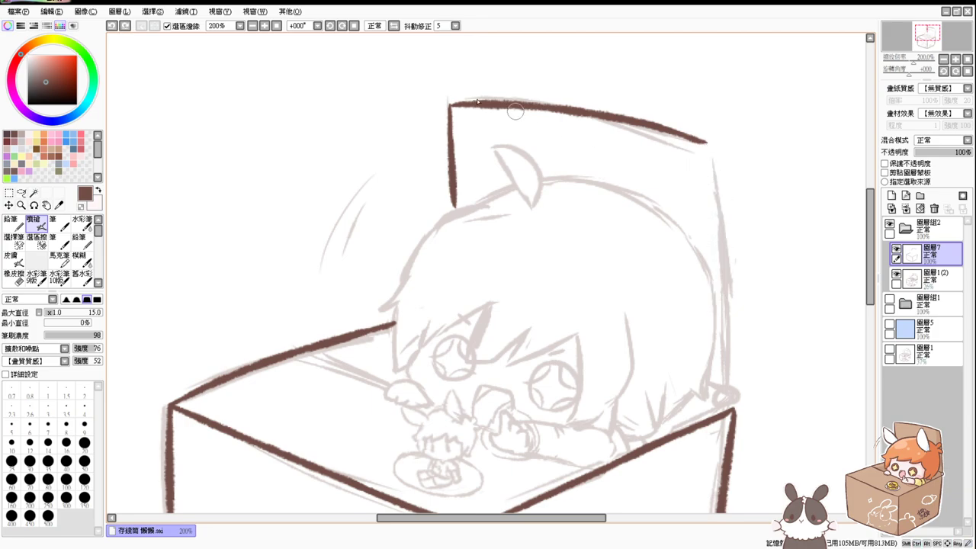
# Ink the lid's long side edge down towards the box corner and close the lid's upper corner.
pyautogui.click(252, 26)
pyautogui.moveTo(665, 336); pyautogui.dragTo(590, 333)
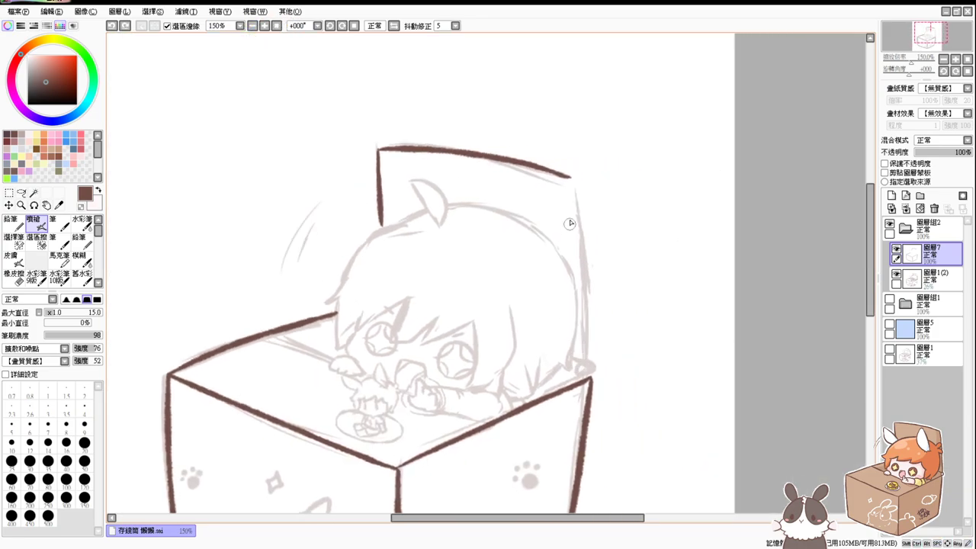
pyautogui.moveTo(571, 186)
pyautogui.mouseDown()
pyautogui.moveTo(591, 320)
pyautogui.moveTo(577, 214)
pyautogui.moveTo(589, 355)
pyautogui.mouseUp()
pyautogui.hotkey('ctrl', 'z')
pyautogui.hotkey('ctrl', 'z')
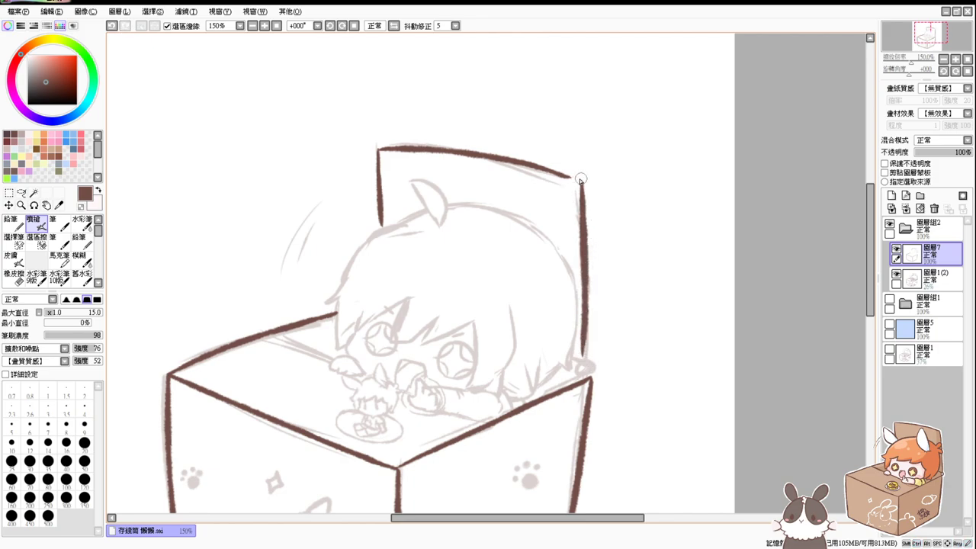
pyautogui.moveTo(581, 181)
pyautogui.mouseDown()
pyautogui.moveTo(537, 171)
pyautogui.moveTo(547, 185)
pyautogui.mouseUp()
pyautogui.hotkey('ctrl', 'z')
# Show and hide layer group 圖層組1 to compare it with the line art.
pyautogui.click(889, 303)
pyautogui.click(888, 303)
pyautogui.click(889, 303)
pyautogui.click(889, 302)
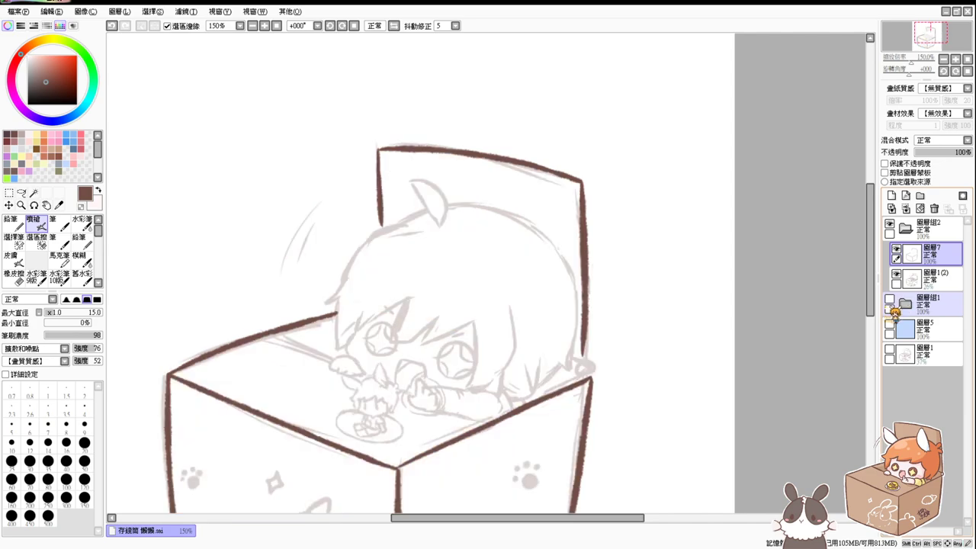
# Extend the lid's long side edge downwards and ink the small round hinge where it meets the box corner.
pyautogui.hotkey('ctrl', '+')
pyautogui.hotkey('ctrl', '+')
pyautogui.moveTo(734, 439); pyautogui.dragTo(690, 352)
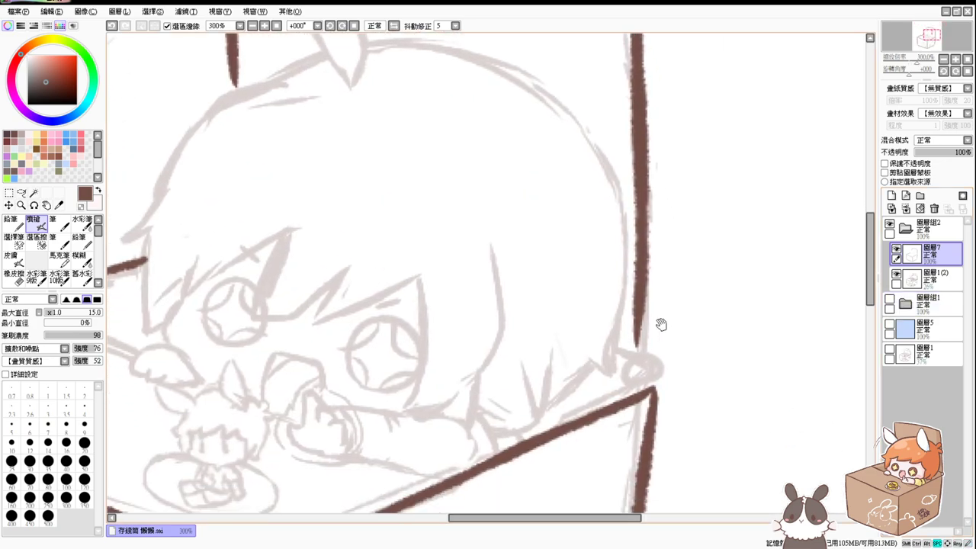
pyautogui.moveTo(641, 294); pyautogui.dragTo(639, 358)
pyautogui.hotkey('ctrl', 'z')
pyautogui.moveTo(642, 278)
pyautogui.mouseDown()
pyautogui.moveTo(645, 353)
pyautogui.moveTo(660, 365)
pyautogui.moveTo(636, 392)
pyautogui.moveTo(649, 372)
pyautogui.mouseUp()
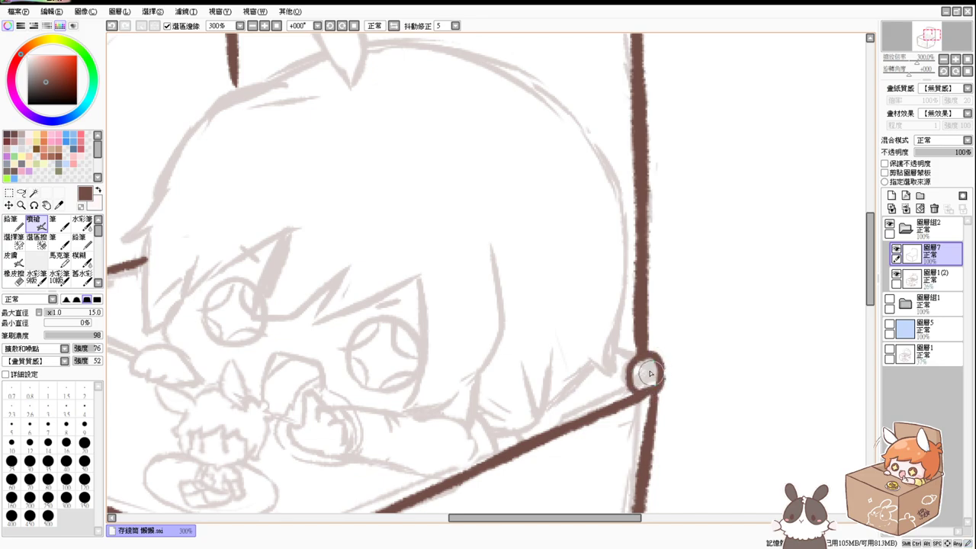
# Ink the leaf-shaped hair tuft on top of the character's head.
pyautogui.moveTo(619, 401); pyautogui.dragTo(654, 371)
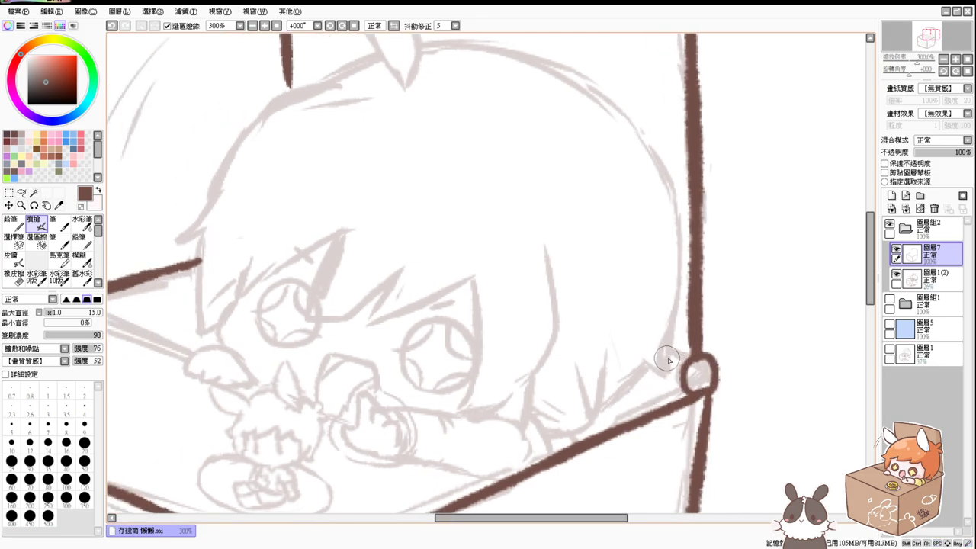
pyautogui.moveTo(609, 327); pyautogui.dragTo(690, 393)
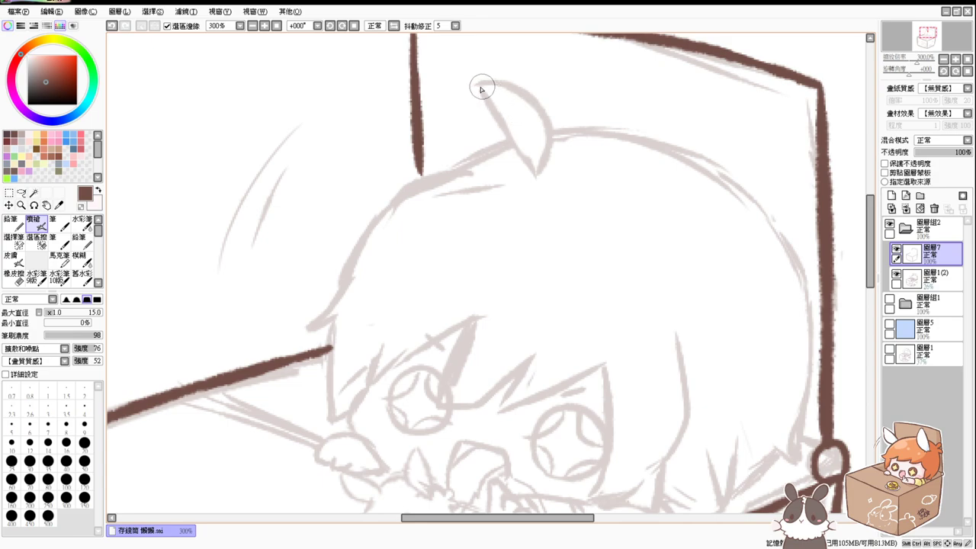
pyautogui.moveTo(478, 89); pyautogui.dragTo(531, 175)
pyautogui.hotkey('ctrl', 'z')
pyautogui.moveTo(479, 90); pyautogui.dragTo(538, 179)
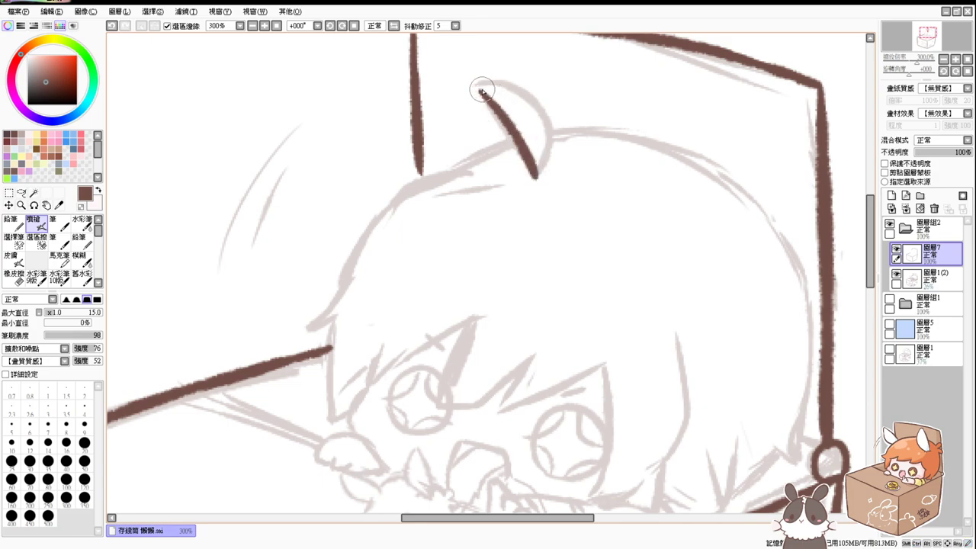
pyautogui.moveTo(481, 90)
pyautogui.mouseDown()
pyautogui.moveTo(543, 167)
pyautogui.moveTo(537, 180)
pyautogui.mouseUp()
pyautogui.hotkey('ctrl', 'z')
pyautogui.moveTo(480, 89)
pyautogui.mouseDown()
pyautogui.moveTo(539, 110)
pyautogui.moveTo(531, 186)
pyautogui.mouseUp()
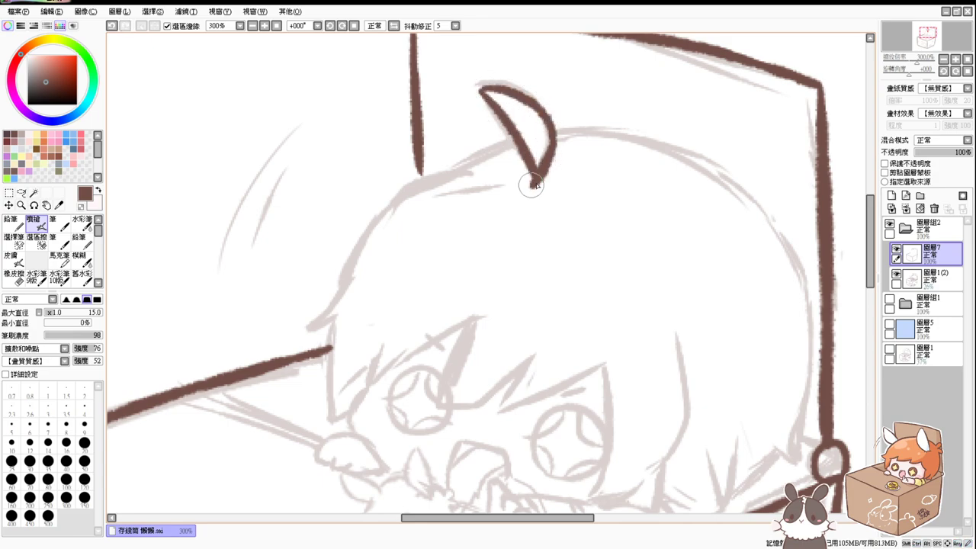
pyautogui.hotkey('ctrl', 'z')
pyautogui.moveTo(481, 92)
pyautogui.mouseDown()
pyautogui.moveTo(544, 148)
pyautogui.moveTo(537, 180)
pyautogui.mouseUp()
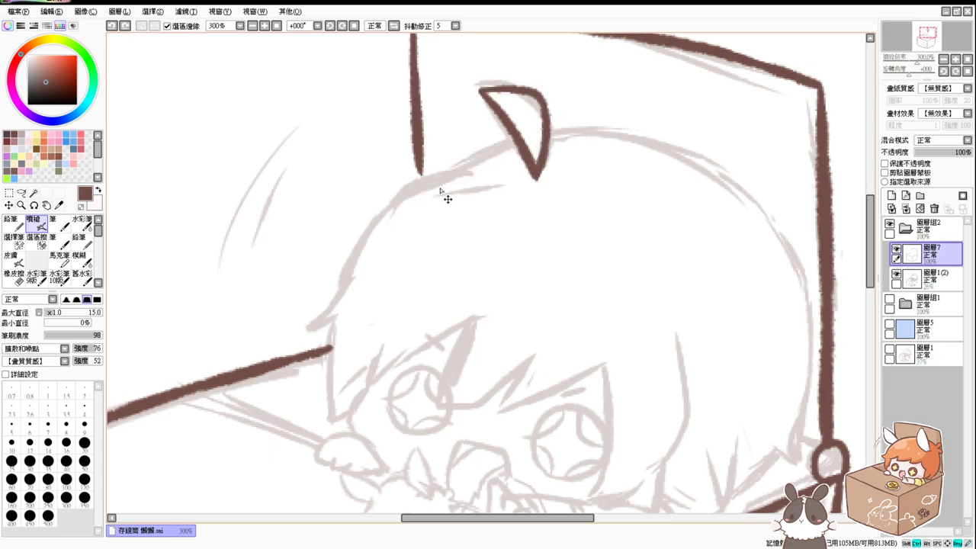
# Ink the hair outline from the crown down to the pointed side lock, plus the first diagonal fringe stroke.
pyautogui.moveTo(463, 180)
pyautogui.mouseDown()
pyautogui.moveTo(383, 213)
pyautogui.moveTo(325, 327)
pyautogui.moveTo(304, 329)
pyautogui.moveTo(347, 318)
pyautogui.moveTo(337, 333)
pyautogui.moveTo(335, 428)
pyautogui.mouseUp()
pyautogui.hotkey('ctrl', 'z')
pyautogui.moveTo(328, 321)
pyautogui.mouseDown()
pyautogui.moveTo(337, 423)
pyautogui.moveTo(470, 316)
pyautogui.moveTo(355, 390)
pyautogui.mouseUp()
pyautogui.hotkey('ctrl', 'z')
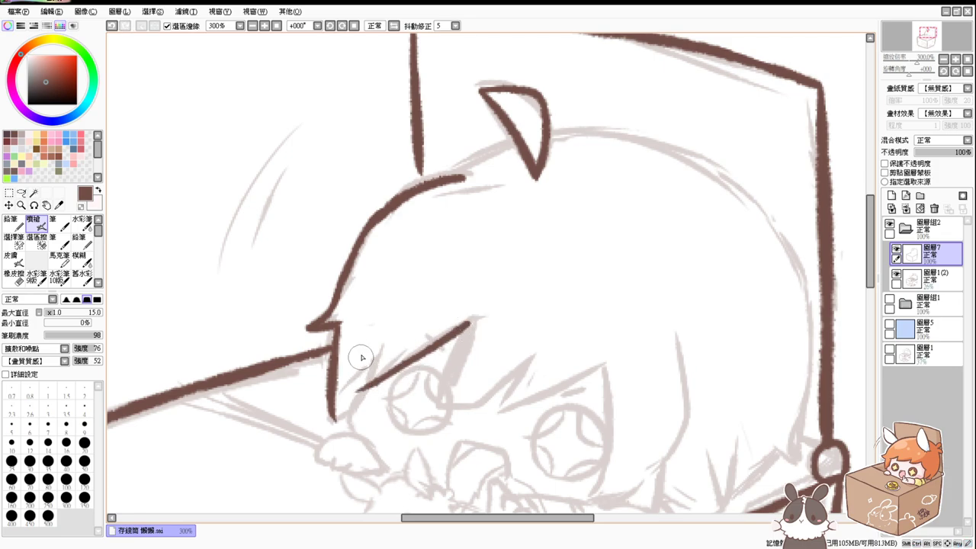
# Ink the zigzag fringe across both eyes, its long pointed strand and the curved hair strand beside it.
pyautogui.moveTo(384, 390)
pyautogui.mouseDown()
pyautogui.moveTo(392, 344)
pyautogui.moveTo(397, 301)
pyautogui.mouseUp()
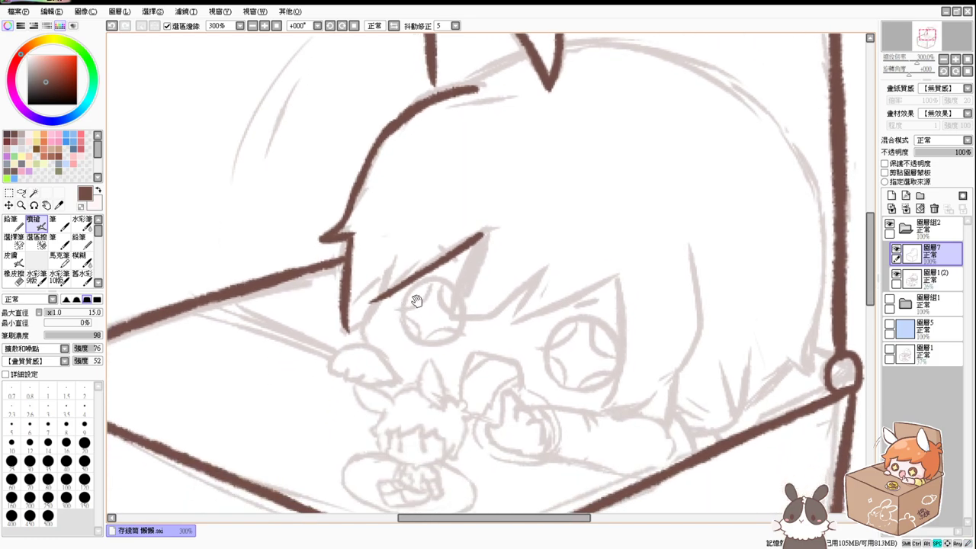
pyautogui.moveTo(487, 232); pyautogui.dragTo(453, 314)
pyautogui.hotkey('ctrl', 'z')
pyautogui.moveTo(485, 233)
pyautogui.mouseDown()
pyautogui.moveTo(457, 317)
pyautogui.moveTo(500, 315)
pyautogui.moveTo(455, 314)
pyautogui.moveTo(497, 314)
pyautogui.moveTo(542, 271)
pyautogui.moveTo(514, 323)
pyautogui.moveTo(616, 272)
pyautogui.moveTo(618, 377)
pyautogui.moveTo(606, 402)
pyautogui.mouseUp()
pyautogui.hotkey('ctrl', 'z')
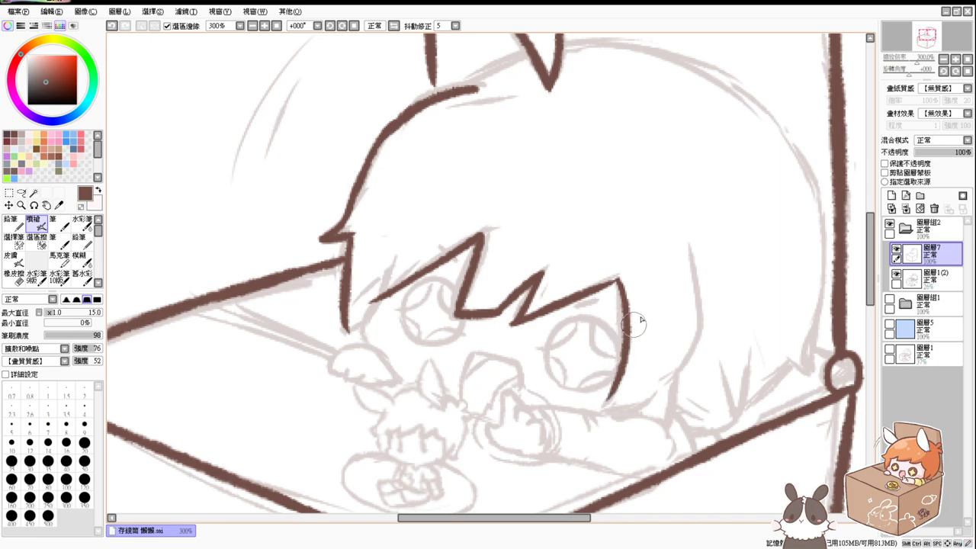
pyautogui.moveTo(691, 270)
pyautogui.mouseDown()
pyautogui.moveTo(697, 310)
pyautogui.moveTo(671, 388)
pyautogui.mouseUp()
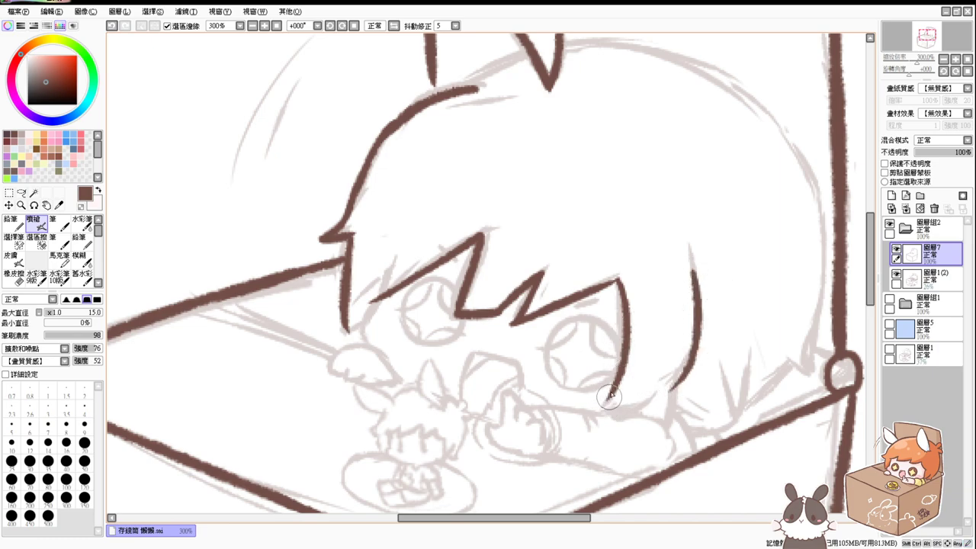
pyautogui.moveTo(601, 410)
pyautogui.mouseDown()
pyautogui.moveTo(646, 401)
pyautogui.moveTo(642, 331)
pyautogui.mouseUp()
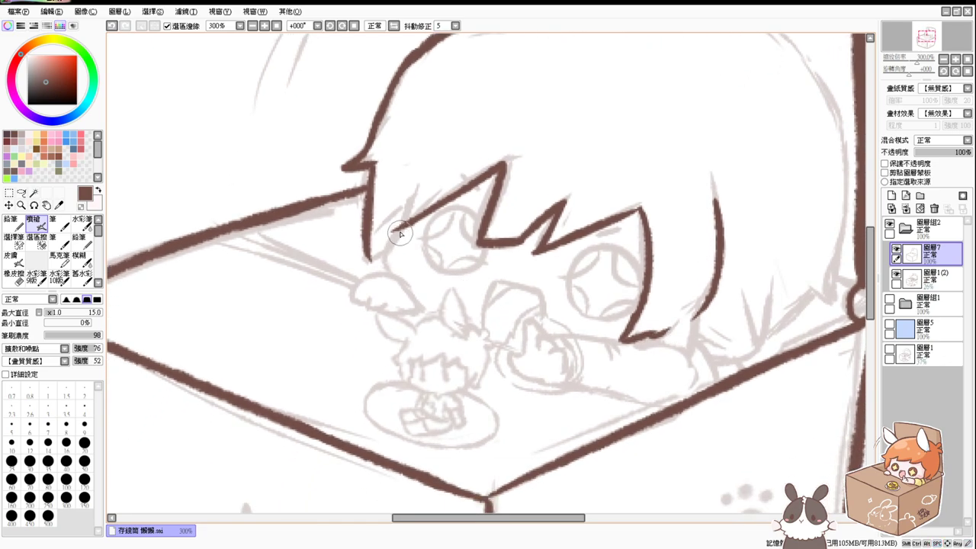
# Ink the short cheek line below the fringe's outer end and close the tip of the side lock.
pyautogui.moveTo(404, 227); pyautogui.dragTo(384, 270)
pyautogui.hotkey('ctrl', 'z')
pyautogui.moveTo(403, 228); pyautogui.dragTo(394, 279)
pyautogui.hotkey('ctrl', 'z')
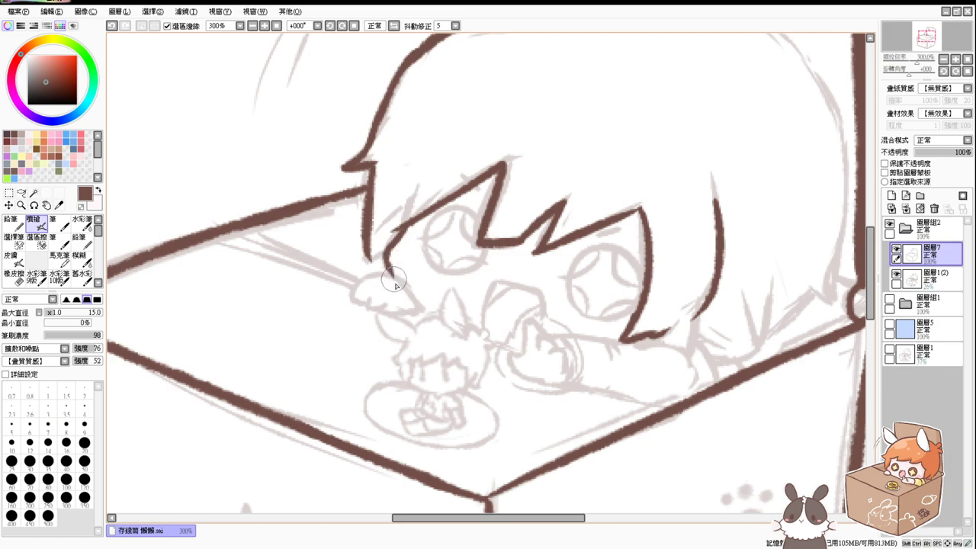
pyautogui.hotkey('ctrl', 'z')
pyautogui.moveTo(397, 228)
pyautogui.mouseDown()
pyautogui.moveTo(393, 272)
pyautogui.moveTo(391, 252)
pyautogui.moveTo(370, 262)
pyautogui.mouseUp()
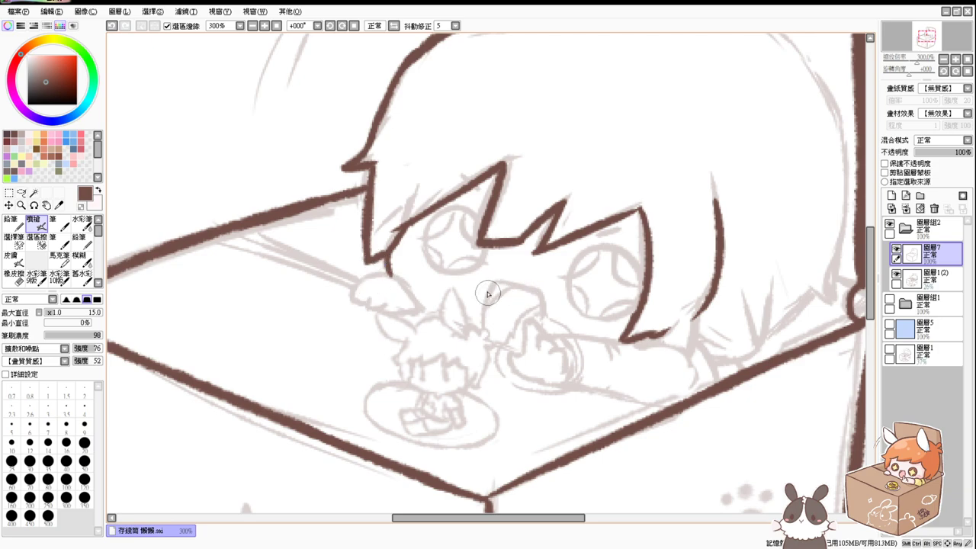
# Ink the crown of the hair from the side outline to the tuft and onwards over the far side.
pyautogui.moveTo(730, 252); pyautogui.dragTo(582, 363)
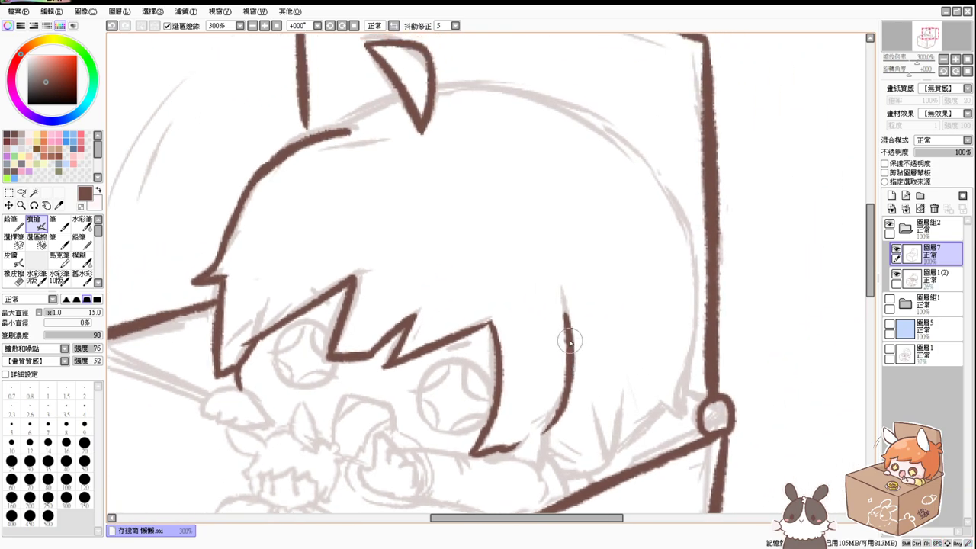
pyautogui.moveTo(334, 133); pyautogui.dragTo(402, 96)
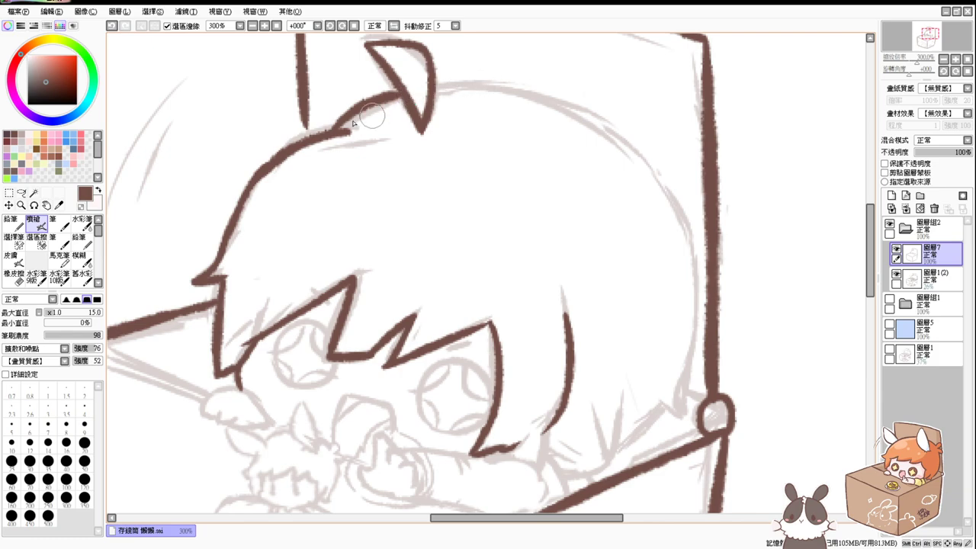
pyautogui.hotkey('ctrl', 'z')
pyautogui.moveTo(333, 132); pyautogui.dragTo(412, 93)
pyautogui.hotkey('ctrl', 'z')
pyautogui.moveTo(336, 133)
pyautogui.mouseDown()
pyautogui.moveTo(415, 91)
pyautogui.moveTo(644, 140)
pyautogui.mouseUp()
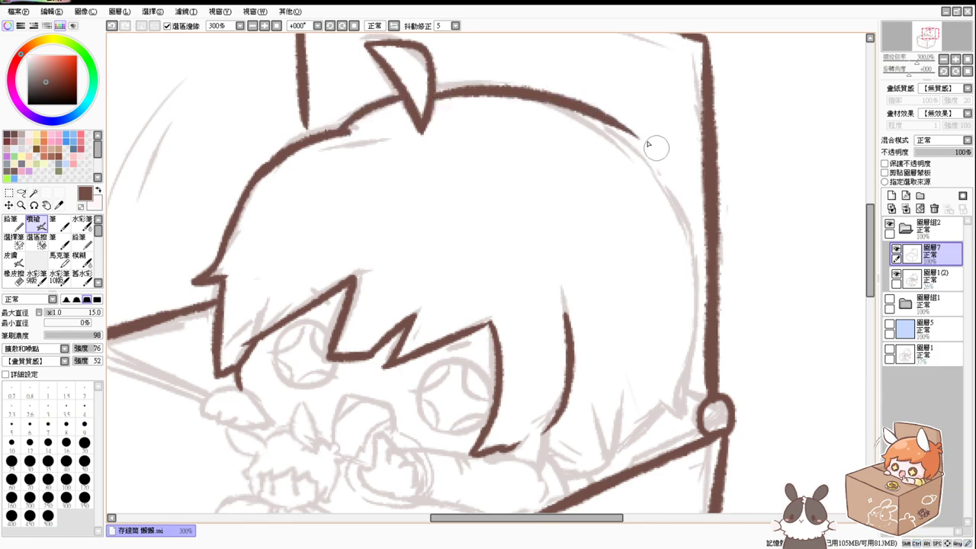
pyautogui.hotkey('ctrl', 'z')
pyautogui.moveTo(437, 97)
pyautogui.mouseDown()
pyautogui.moveTo(568, 107)
pyautogui.moveTo(642, 152)
pyautogui.mouseUp()
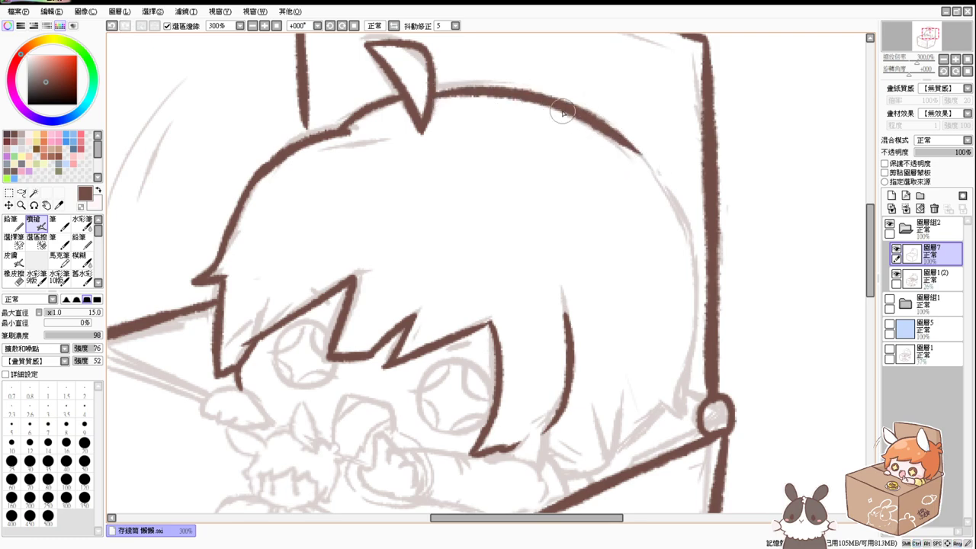
# Flip the view horizontally and ink the back of the hair from the crown down to its pointed end near the hinge.
pyautogui.click(392, 26)
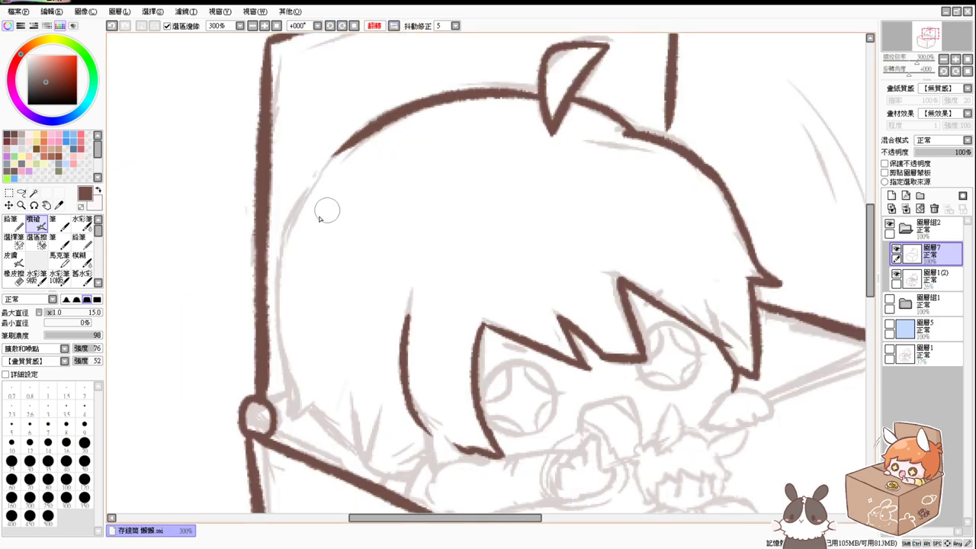
pyautogui.moveTo(347, 141); pyautogui.dragTo(267, 297)
pyautogui.hotkey('ctrl', 'z')
pyautogui.moveTo(348, 145)
pyautogui.mouseDown()
pyautogui.moveTo(267, 271)
pyautogui.moveTo(266, 328)
pyautogui.mouseUp()
pyautogui.hotkey('ctrl', 'z')
pyautogui.moveTo(347, 143); pyautogui.dragTo(276, 352)
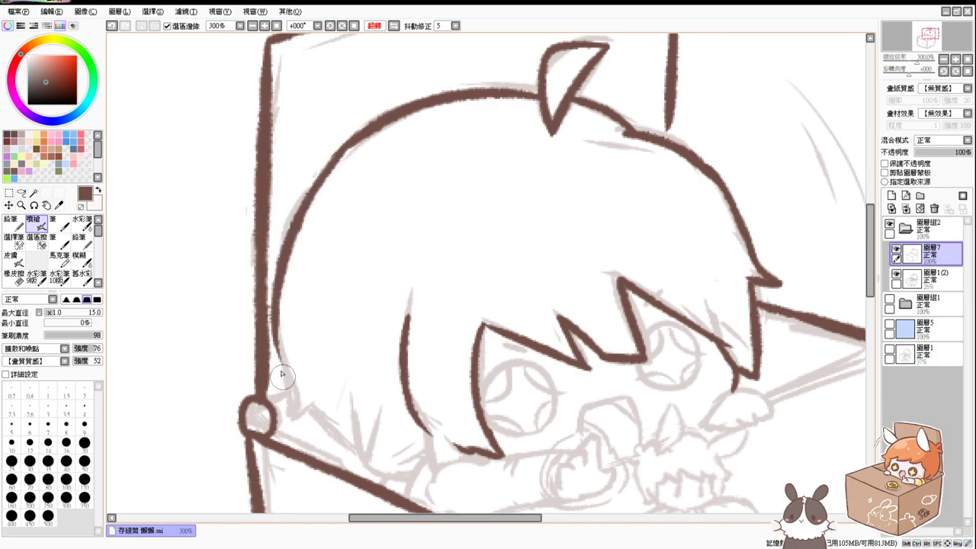
pyautogui.moveTo(272, 299)
pyautogui.mouseDown()
pyautogui.moveTo(294, 416)
pyautogui.moveTo(310, 409)
pyautogui.moveTo(360, 460)
pyautogui.mouseUp()
pyautogui.hotkey('ctrl', 'z')
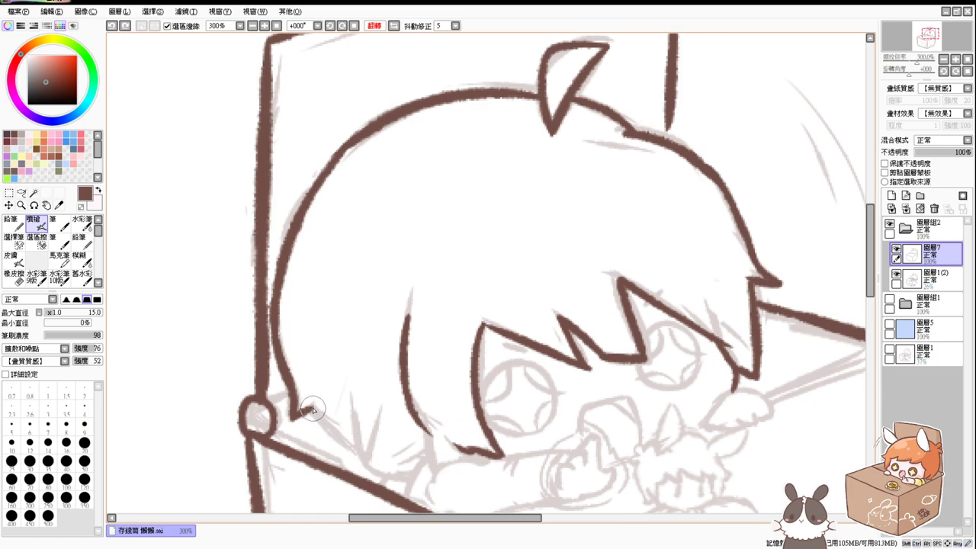
# Ink the jagged lower hair edge along the box rim with two short spiky strands rising from it.
pyautogui.moveTo(311, 405); pyautogui.dragTo(365, 457)
pyautogui.moveTo(353, 400); pyautogui.dragTo(366, 459)
pyautogui.hotkey('ctrl', 'z')
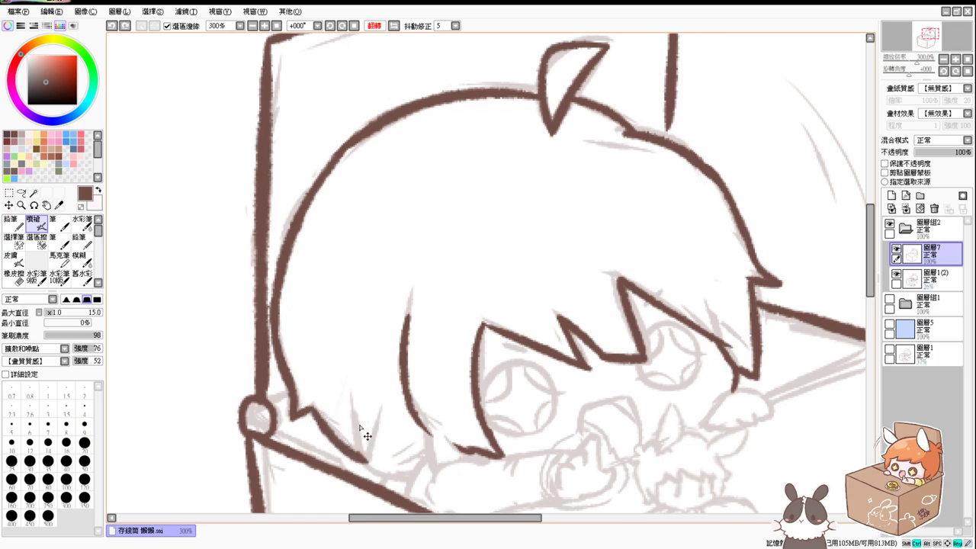
pyautogui.moveTo(352, 401); pyautogui.dragTo(365, 457)
pyautogui.moveTo(381, 410)
pyautogui.mouseDown()
pyautogui.moveTo(369, 462)
pyautogui.moveTo(416, 482)
pyautogui.mouseUp()
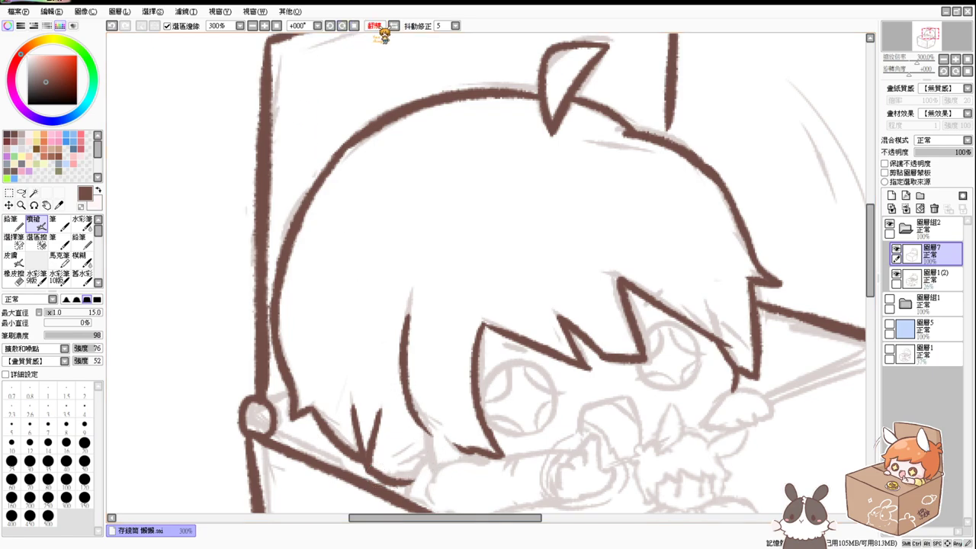
# Restore the unflipped view and ink the jaw line between the hair strands with a short stroke below it.
pyautogui.click(393, 26)
pyautogui.moveTo(643, 401); pyautogui.dragTo(549, 351)
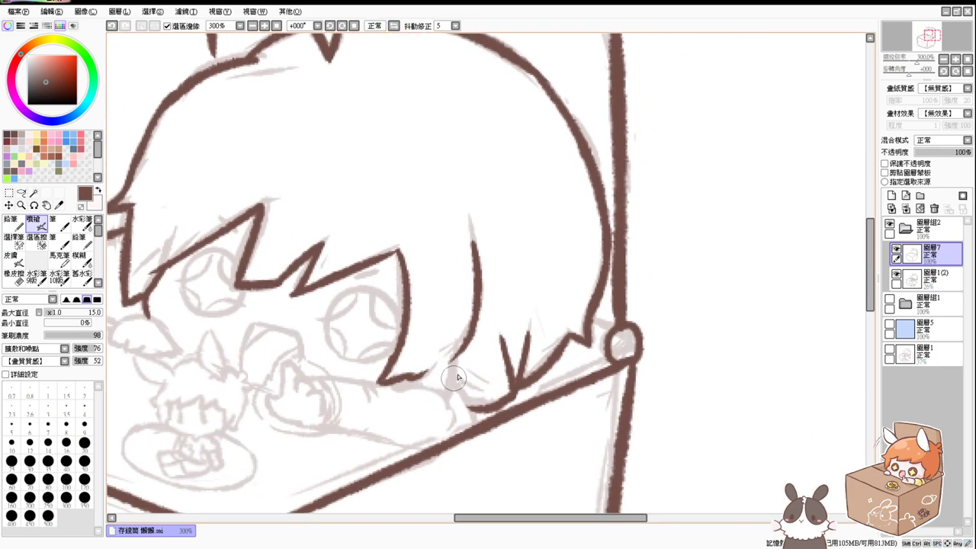
pyautogui.moveTo(439, 363)
pyautogui.mouseDown()
pyautogui.moveTo(421, 375)
pyautogui.moveTo(446, 381)
pyautogui.moveTo(385, 381)
pyautogui.mouseUp()
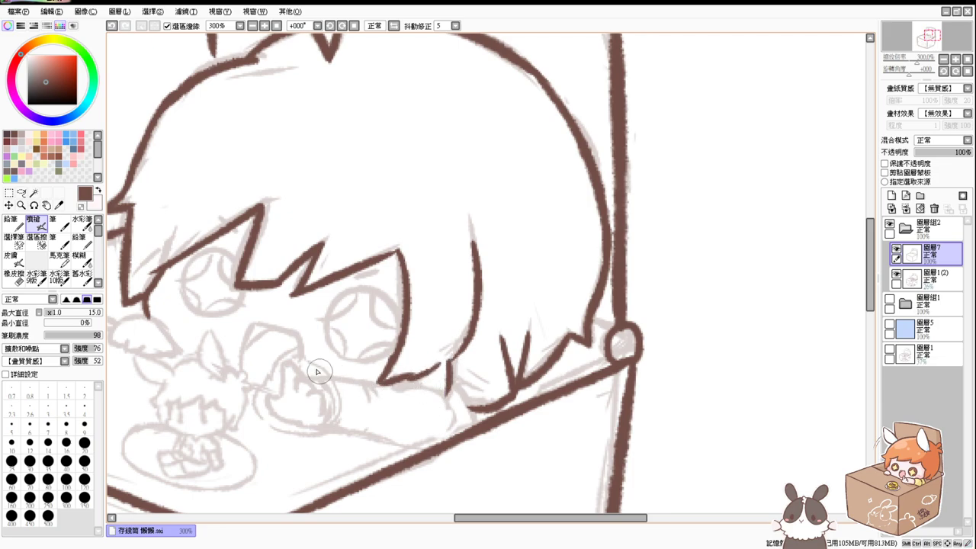
# Ink the hand with the raised finger, the edges of its forearm and the shoulder lines down to the box rim.
pyautogui.moveTo(282, 371)
pyautogui.mouseDown()
pyautogui.moveTo(281, 397)
pyautogui.moveTo(283, 368)
pyautogui.moveTo(321, 405)
pyautogui.moveTo(267, 405)
pyautogui.moveTo(315, 423)
pyautogui.moveTo(297, 424)
pyautogui.mouseUp()
pyautogui.hotkey('ctrl', 'z')
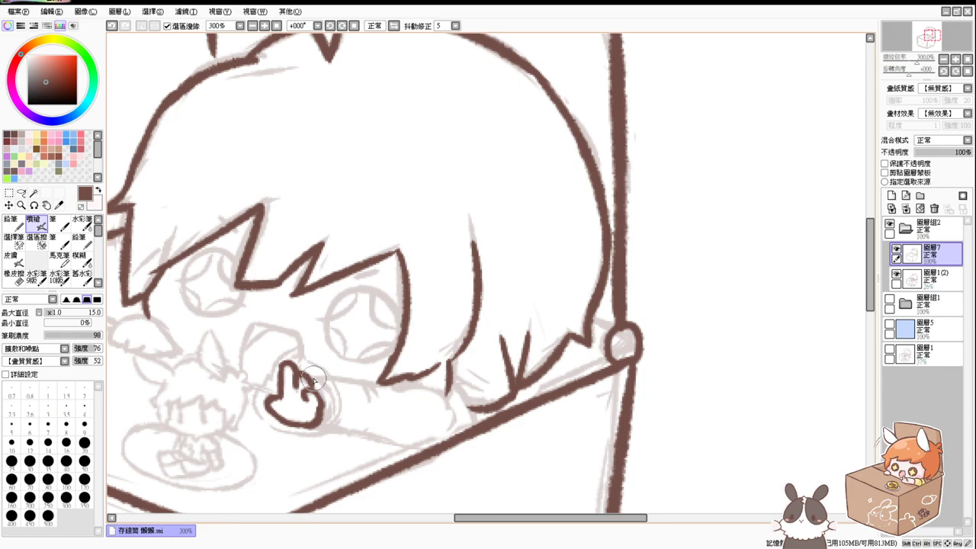
pyautogui.moveTo(313, 380)
pyautogui.mouseDown()
pyautogui.moveTo(355, 379)
pyautogui.moveTo(379, 397)
pyautogui.mouseUp()
pyautogui.hotkey('ctrl', 'z')
pyautogui.moveTo(312, 423); pyautogui.dragTo(390, 440)
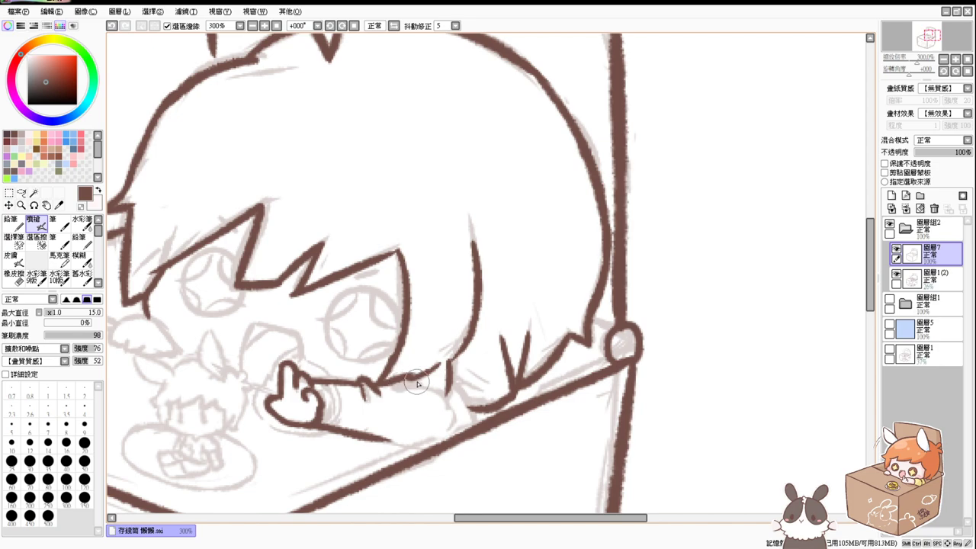
pyautogui.moveTo(412, 381)
pyautogui.mouseDown()
pyautogui.moveTo(451, 402)
pyautogui.moveTo(450, 436)
pyautogui.mouseUp()
pyautogui.moveTo(459, 398)
pyautogui.mouseDown()
pyautogui.moveTo(476, 421)
pyautogui.moveTo(452, 427)
pyautogui.mouseUp()
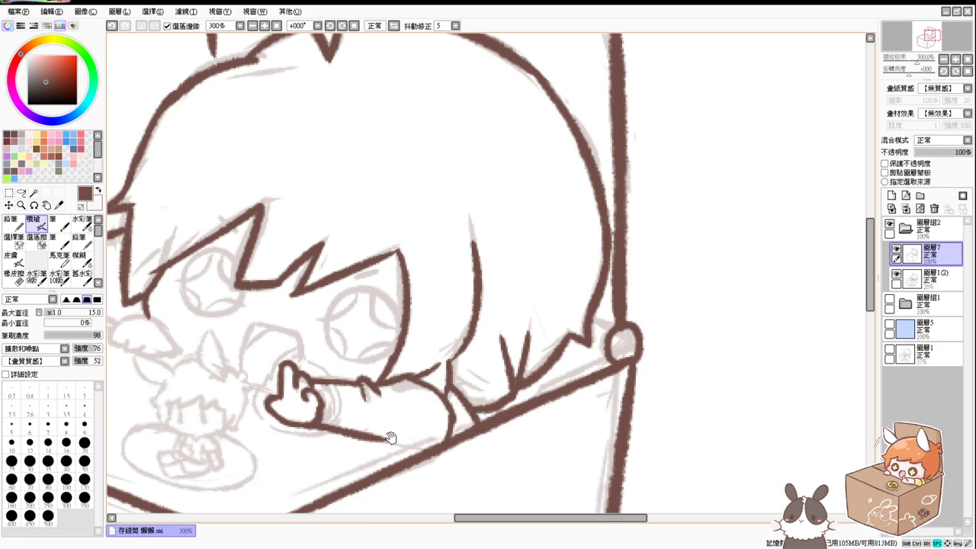
# Ink the other small hand gripping the box edge below the front hair, including its scalloped fingers.
pyautogui.moveTo(390, 435)
pyautogui.mouseDown()
pyautogui.moveTo(451, 416)
pyautogui.moveTo(449, 433)
pyautogui.mouseUp()
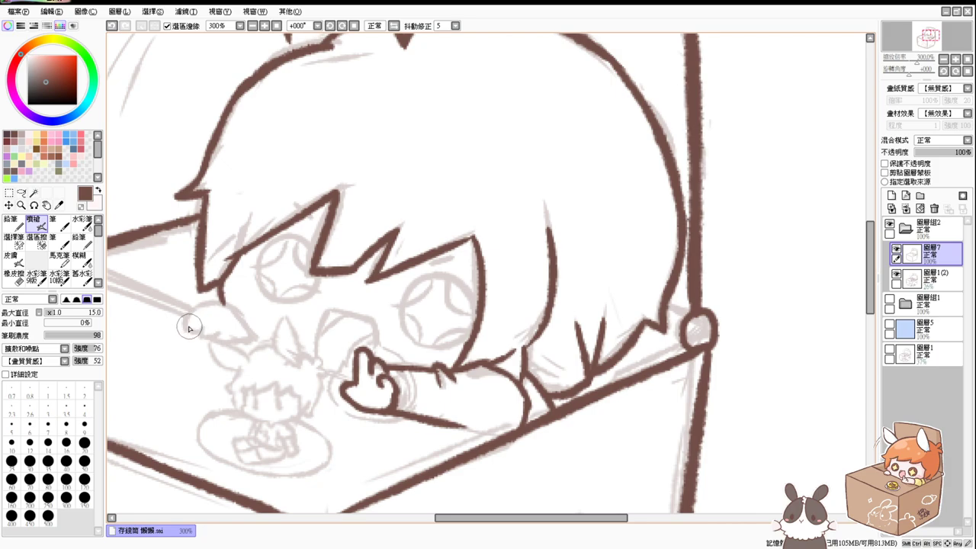
pyautogui.moveTo(189, 326)
pyautogui.mouseDown()
pyautogui.moveTo(233, 316)
pyautogui.moveTo(188, 322)
pyautogui.moveTo(246, 335)
pyautogui.mouseUp()
pyautogui.hotkey('ctrl', 'z')
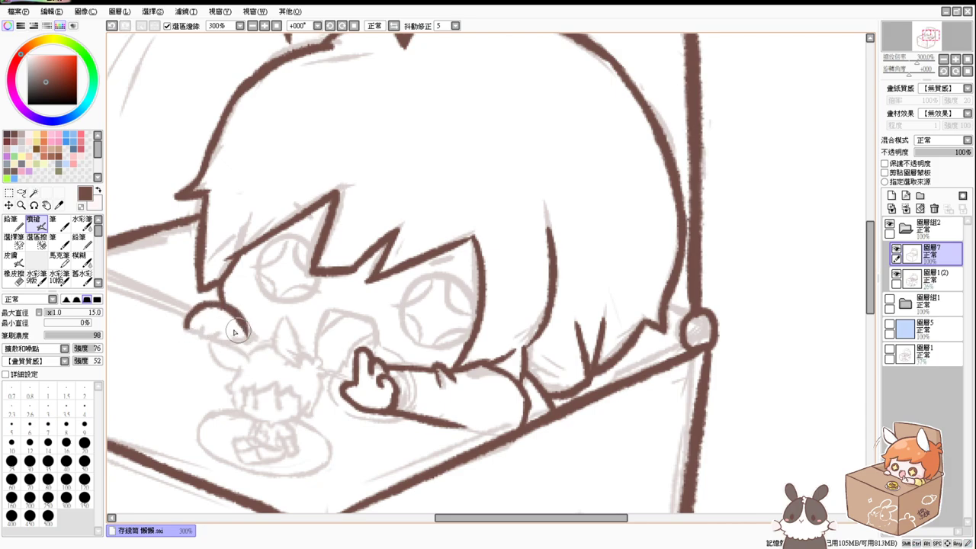
pyautogui.moveTo(189, 326); pyautogui.dragTo(233, 340)
pyautogui.hotkey('ctrl', 'z')
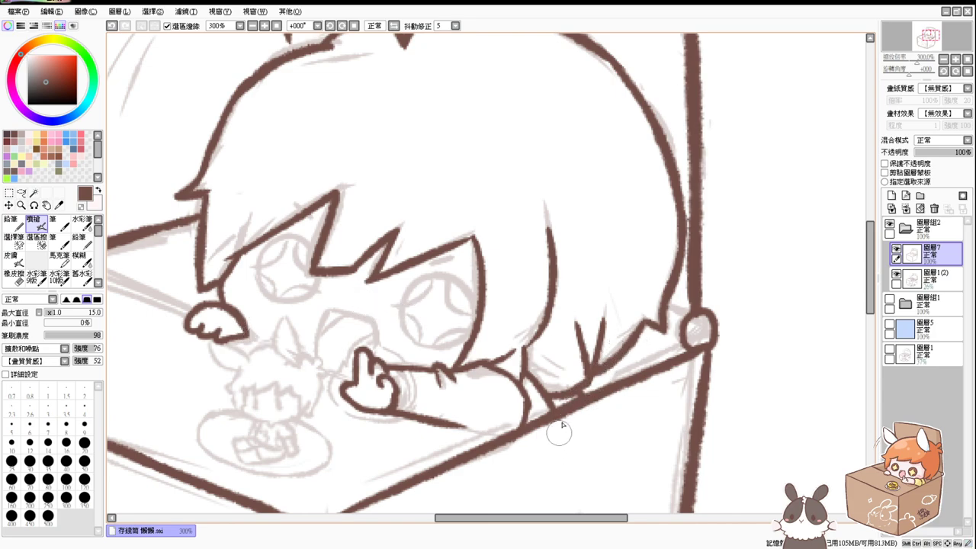
pyautogui.hotkey('ctrl', 'z')
# Ink the short line between the pointed hair end and the hinge, and extend the lid's far side edge down to the hair.
pyautogui.moveTo(578, 386)
pyautogui.mouseDown()
pyautogui.moveTo(573, 399)
pyautogui.moveTo(584, 411)
pyautogui.mouseUp()
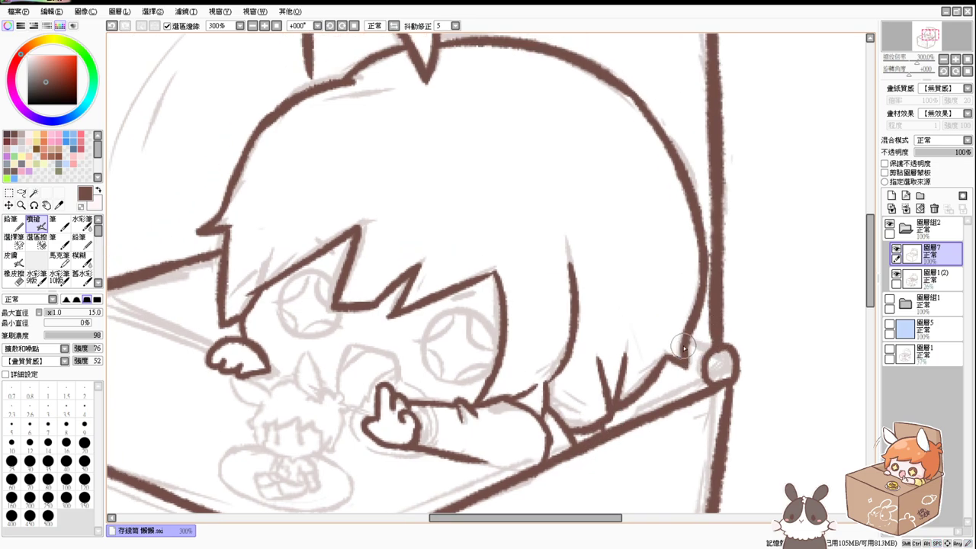
pyautogui.moveTo(685, 361); pyautogui.dragTo(695, 348)
pyautogui.scroll(2, 872, 282)
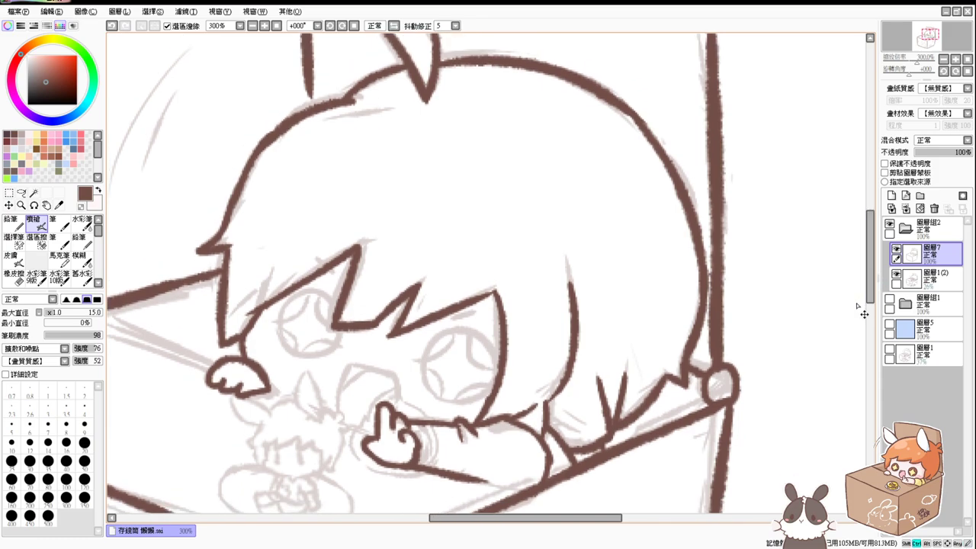
pyautogui.hotkey('ctrl', 'z')
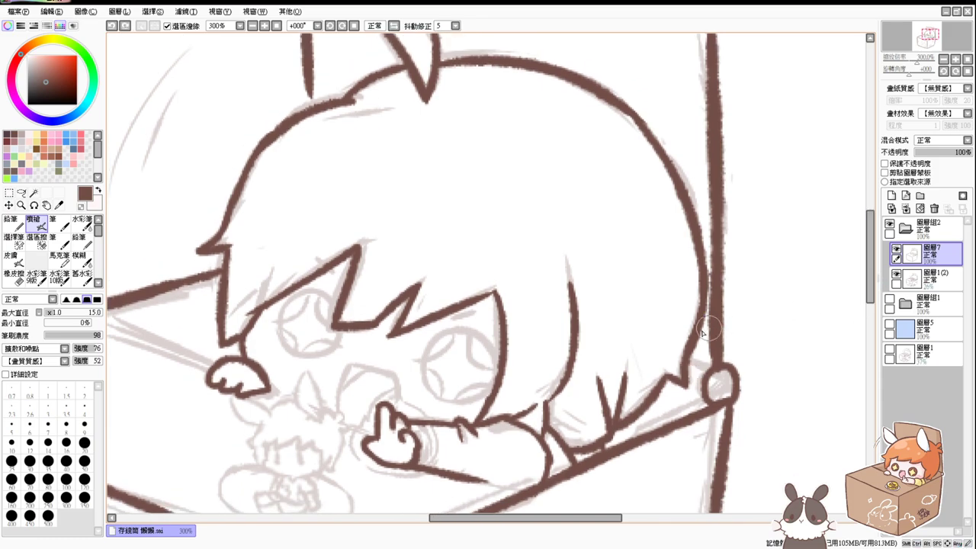
pyautogui.moveTo(688, 361)
pyautogui.mouseDown()
pyautogui.moveTo(708, 370)
pyautogui.moveTo(685, 376)
pyautogui.moveTo(755, 390)
pyautogui.mouseUp()
pyautogui.hotkey('ctrl', 'z')
pyautogui.hotkey('ctrl', 'z')
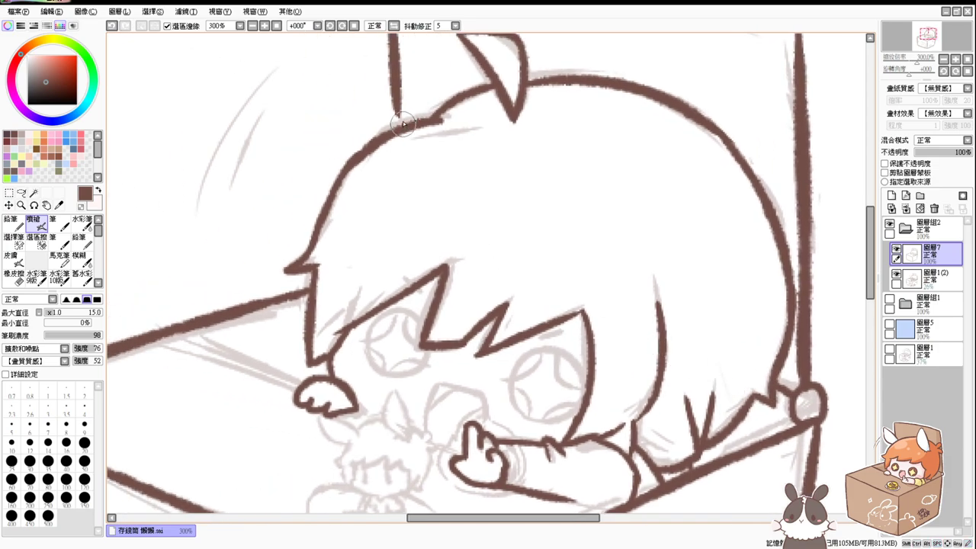
pyautogui.moveTo(399, 125); pyautogui.dragTo(393, 98)
# Ink the long and short curved motion lines beside the head.
pyautogui.moveTo(276, 72); pyautogui.dragTo(197, 209)
pyautogui.hotkey('ctrl', 'z')
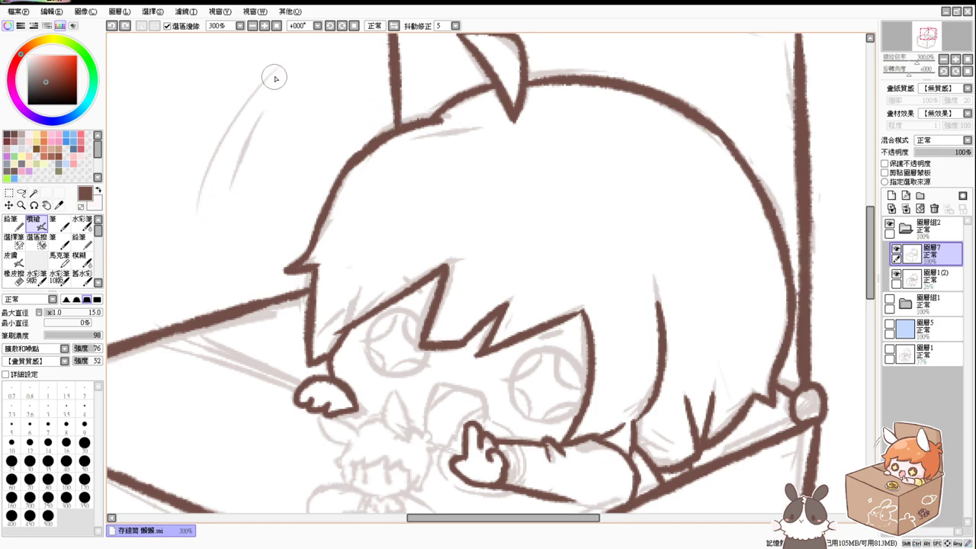
pyautogui.moveTo(275, 76); pyautogui.dragTo(200, 199)
pyautogui.hotkey('ctrl', 'z')
pyautogui.moveTo(276, 71)
pyautogui.mouseDown()
pyautogui.moveTo(232, 125)
pyautogui.moveTo(193, 221)
pyautogui.mouseUp()
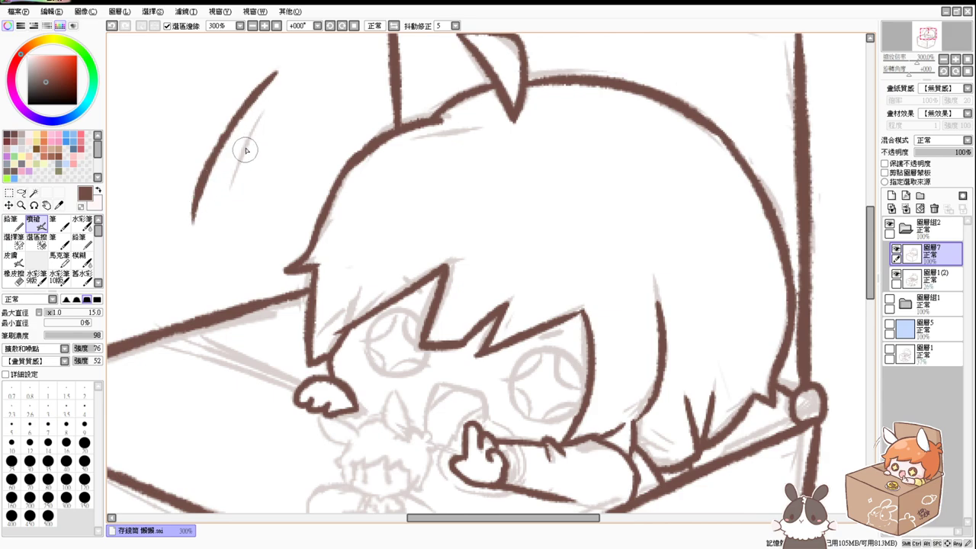
pyautogui.moveTo(262, 114); pyautogui.dragTo(232, 187)
# Extend the lower edge of the forearm until it meets the box rim.
pyautogui.moveTo(431, 357); pyautogui.dragTo(406, 267)
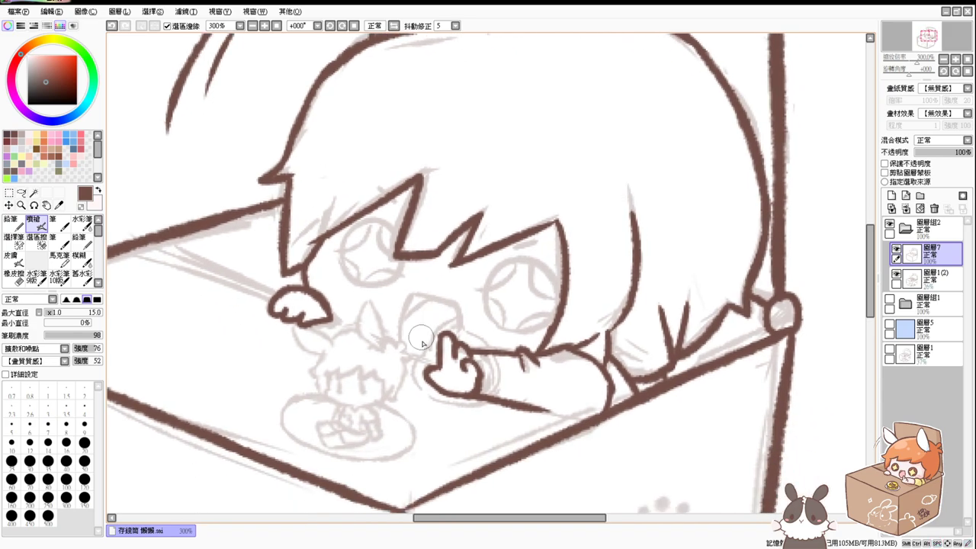
pyautogui.moveTo(535, 404)
pyautogui.mouseDown()
pyautogui.moveTo(575, 423)
pyautogui.moveTo(564, 431)
pyautogui.moveTo(544, 413)
pyautogui.moveTo(586, 420)
pyautogui.mouseUp()
pyautogui.hotkey('ctrl', 'z')
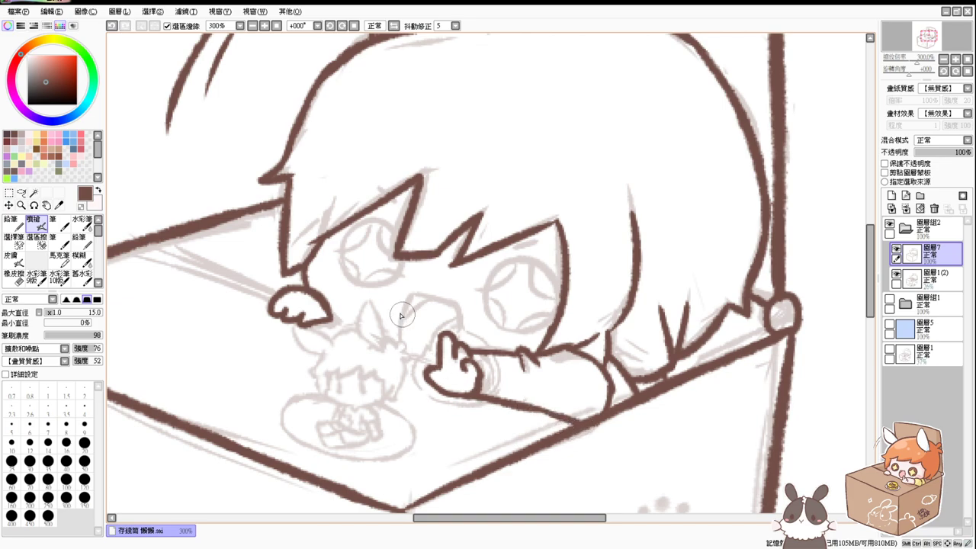
# Ink the straight edge of the box opening between the gripping hand and the raised-finger hand.
pyautogui.moveTo(163, 243); pyautogui.dragTo(268, 297)
pyautogui.hotkey('ctrl', 'z')
pyautogui.moveTo(481, 452); pyautogui.dragTo(351, 392)
pyautogui.moveTo(375, 139); pyautogui.dragTo(391, 231)
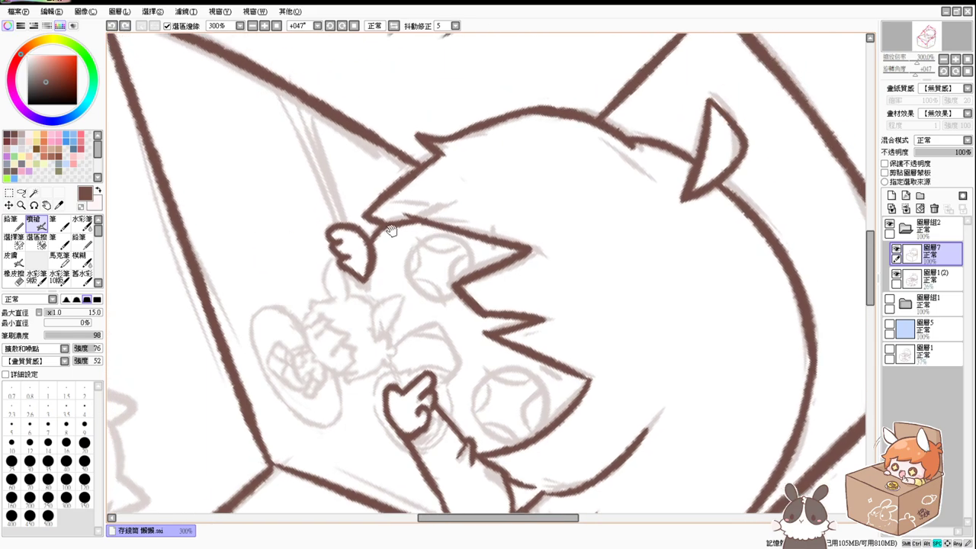
pyautogui.moveTo(349, 268); pyautogui.dragTo(395, 376)
pyautogui.hotkey('ctrl', 'z')
pyautogui.moveTo(362, 275); pyautogui.dragTo(396, 379)
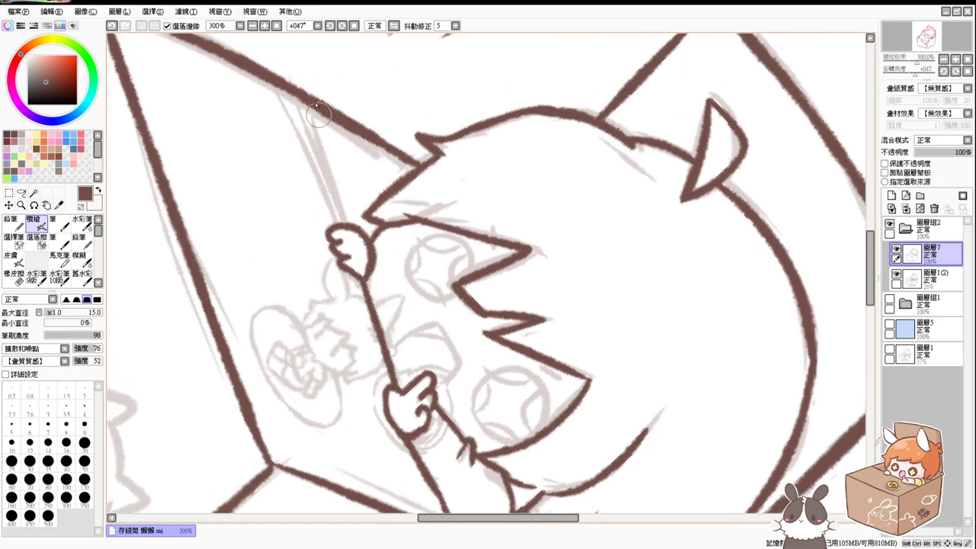
# Ink the straight edge of the box opening from the back rim to the gripping hand, redoing the stroke until it fits.
pyautogui.moveTo(297, 98); pyautogui.dragTo(343, 222)
pyautogui.hotkey('ctrl', 'z')
pyautogui.moveTo(297, 97); pyautogui.dragTo(347, 232)
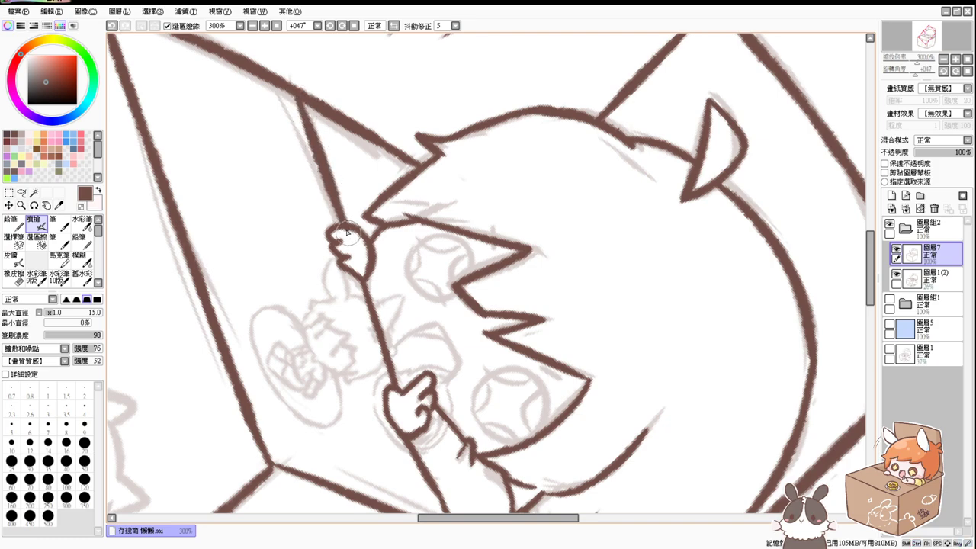
pyautogui.hotkey('ctrl', 'z')
pyautogui.moveTo(299, 98); pyautogui.dragTo(347, 230)
pyautogui.hotkey('ctrl', 'z')
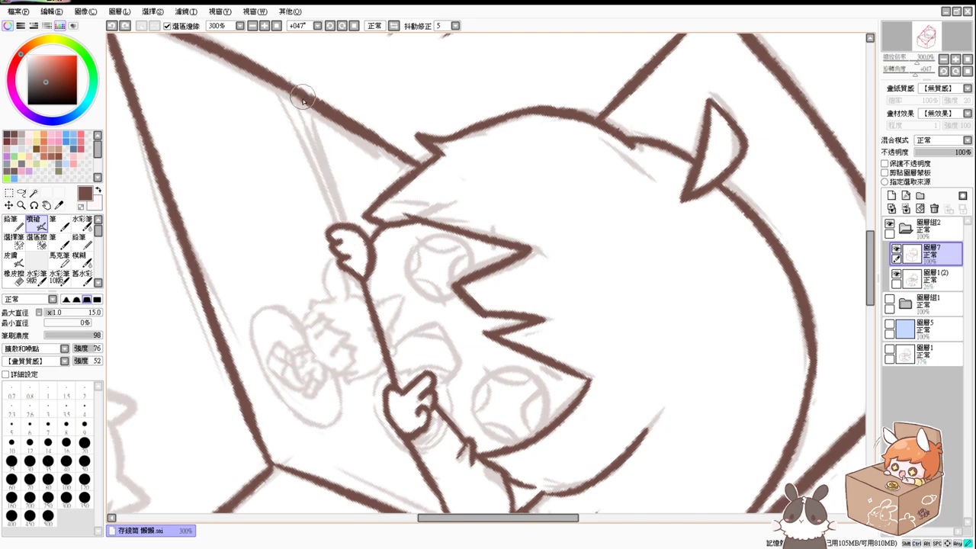
pyautogui.moveTo(303, 101); pyautogui.dragTo(346, 229)
pyautogui.hotkey('ctrl', 'z')
pyautogui.moveTo(299, 97); pyautogui.dragTo(343, 219)
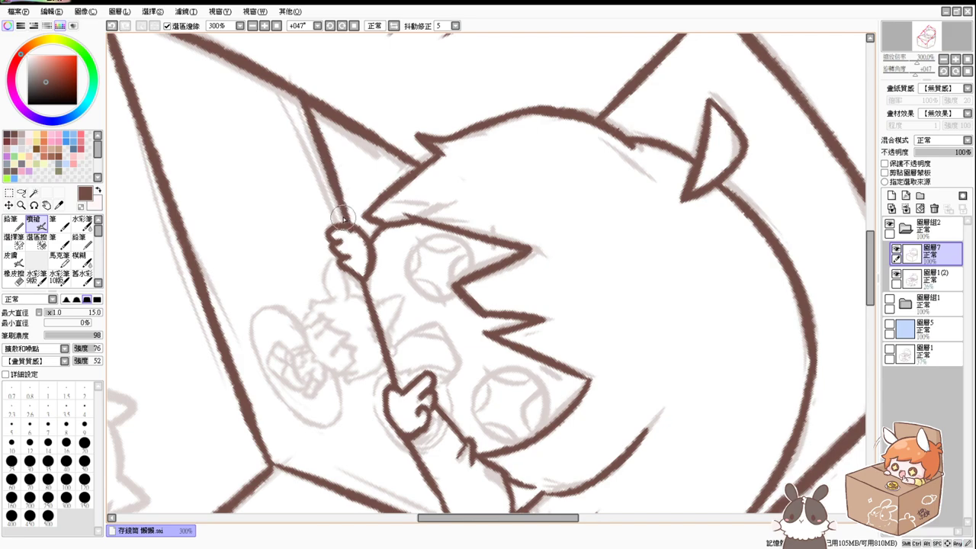
pyautogui.hotkey('ctrl', 'z')
pyautogui.moveTo(303, 99); pyautogui.dragTo(343, 219)
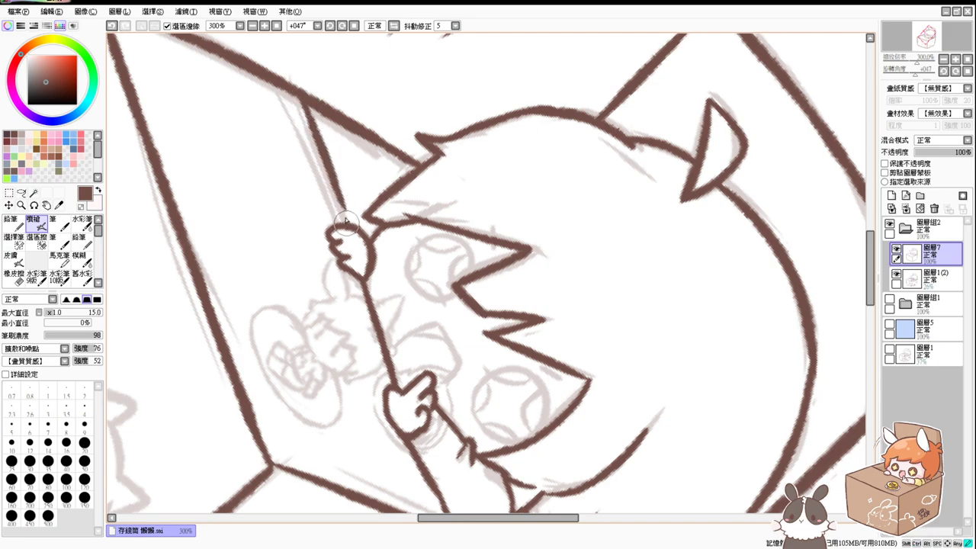
# Erase the part of the opening edge that crosses the small figure's head between the two hands.
pyautogui.click(276, 26)
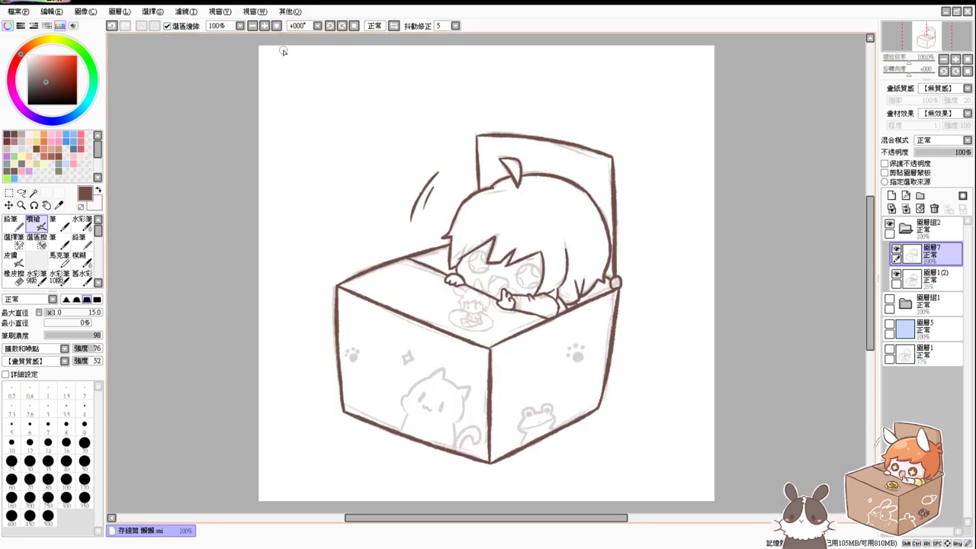
pyautogui.scroll(3, 283, 52)
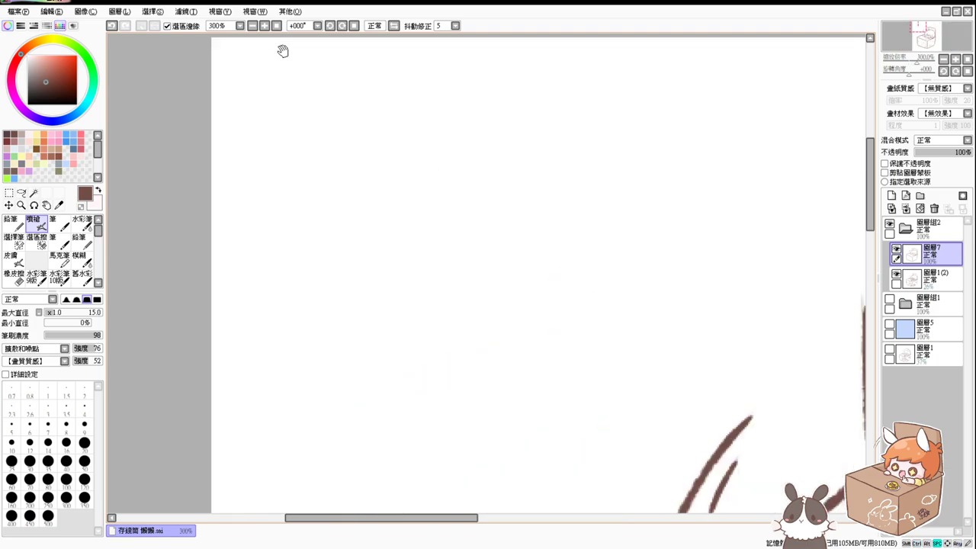
pyautogui.moveTo(683, 335); pyautogui.dragTo(396, 203)
pyautogui.moveTo(674, 453)
pyautogui.mouseDown()
pyautogui.moveTo(564, 381)
pyautogui.moveTo(362, 130)
pyautogui.moveTo(440, 137)
pyautogui.mouseUp()
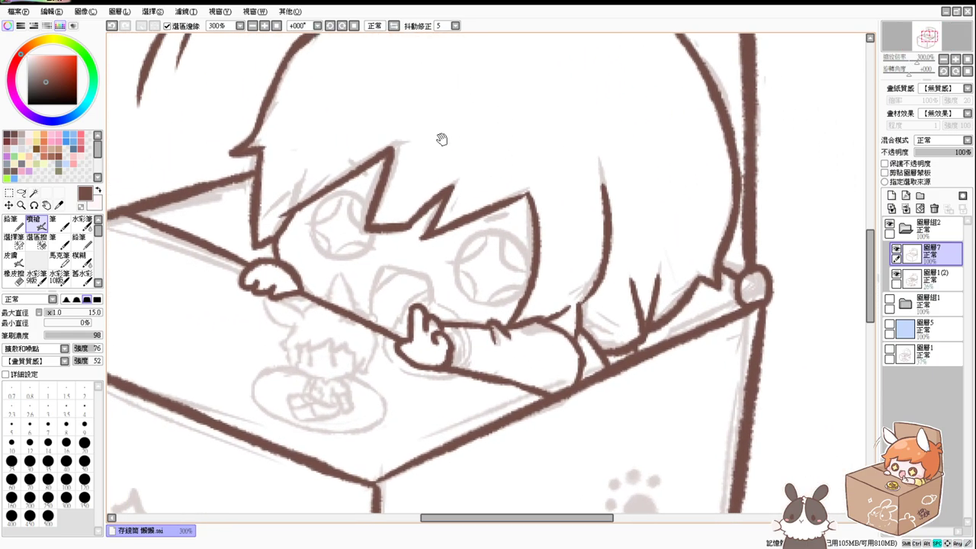
pyautogui.press('e')
pyautogui.moveTo(325, 304); pyautogui.dragTo(360, 331)
pyautogui.press('v')
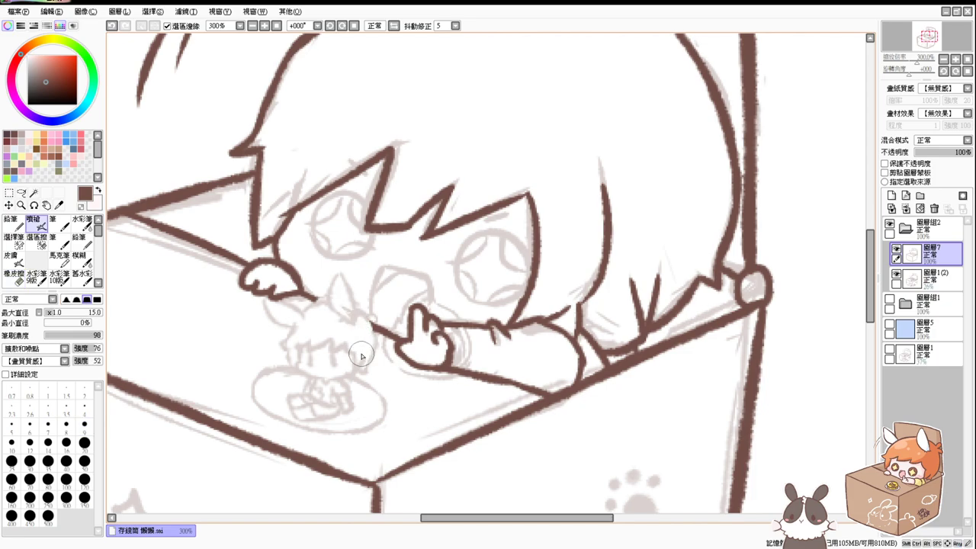
# Set the airbrush size to 5 and erase the leftover line end beside the small figure's head.
pyautogui.scroll(1, 361, 356)
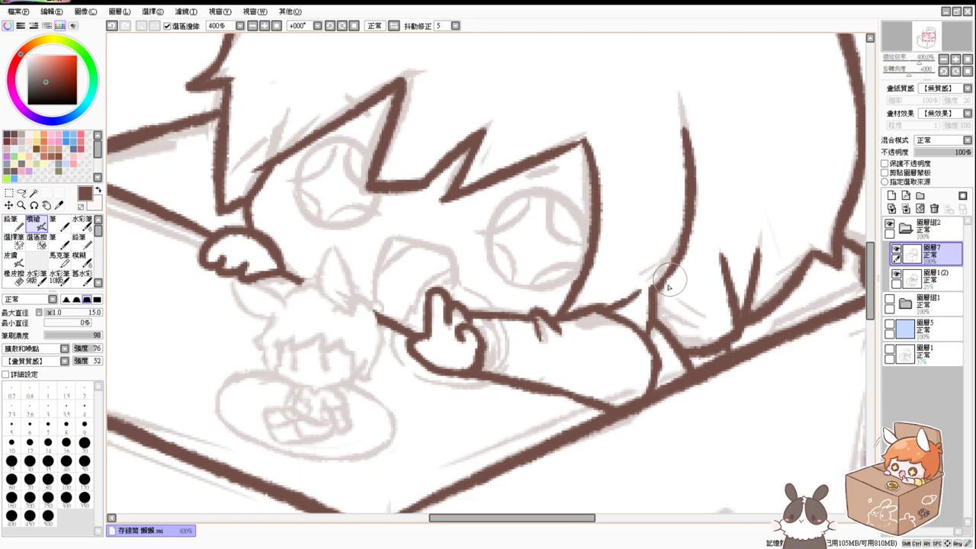
pyautogui.moveTo(635, 318); pyautogui.dragTo(675, 327)
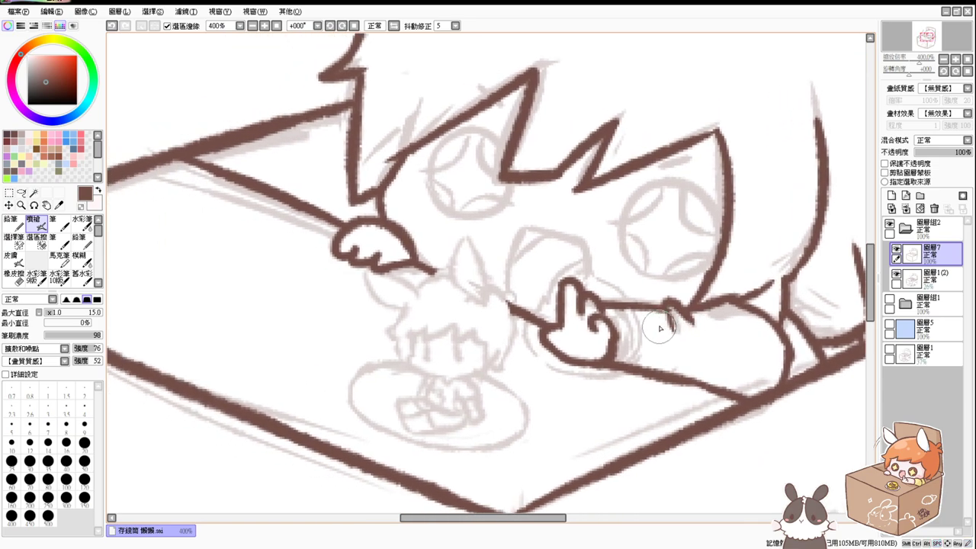
pyautogui.keyDown('ctrl'); pyautogui.keyDown('alt'); pyautogui.moveTo(413, 267); pyautogui.dragTo(408, 292); pyautogui.keyUp('alt'); pyautogui.keyUp('ctrl')
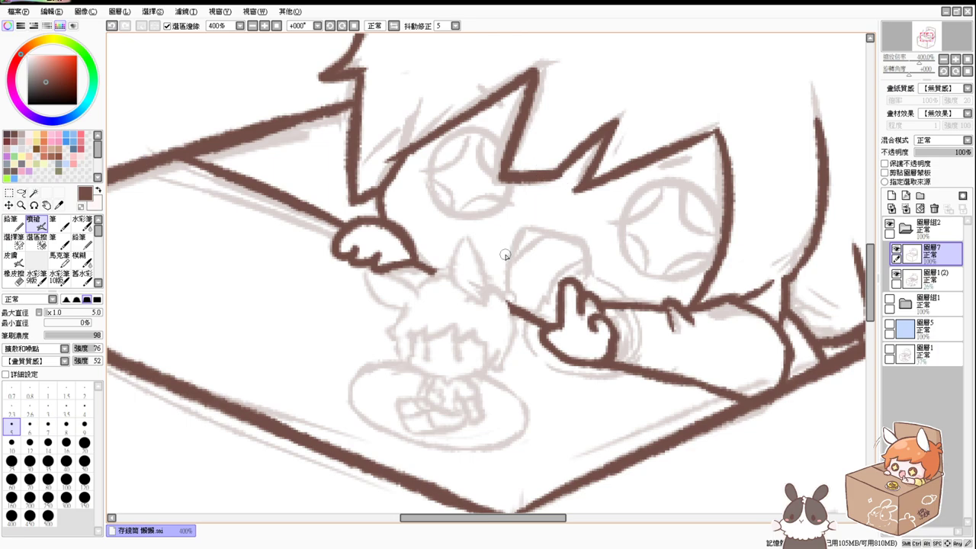
pyautogui.press('e')
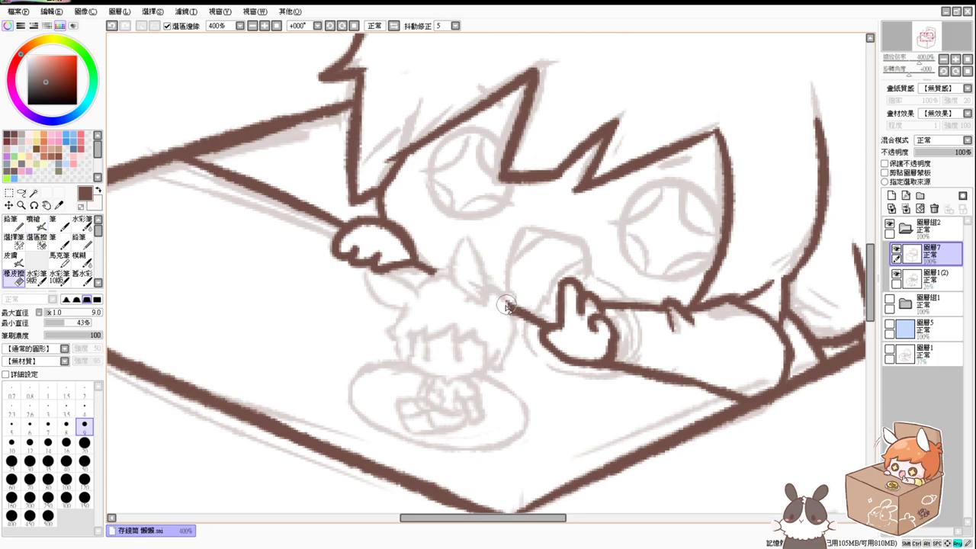
pyautogui.moveTo(507, 303); pyautogui.dragTo(493, 314)
pyautogui.press('b')
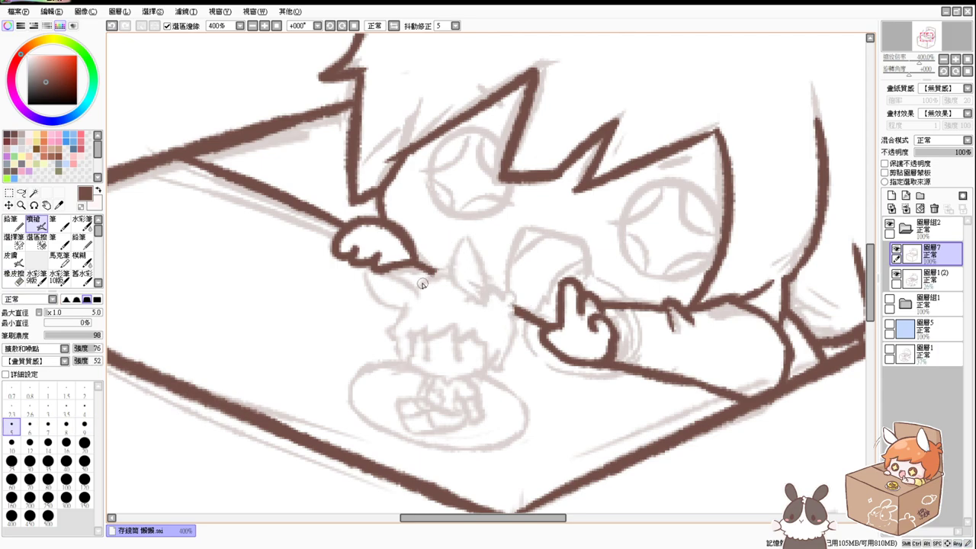
# Ink the small figure's upright pointed ear with two curved strokes, redoing them until the shape fits.
pyautogui.moveTo(465, 241); pyautogui.dragTo(463, 296)
pyautogui.hotkey('ctrl', 'z')
pyautogui.moveTo(462, 240); pyautogui.dragTo(467, 300)
pyautogui.hotkey('ctrl', 'z')
pyautogui.moveTo(466, 237); pyautogui.dragTo(485, 306)
pyautogui.hotkey('ctrl', 'z')
pyautogui.hotkey('ctrl', 'z')
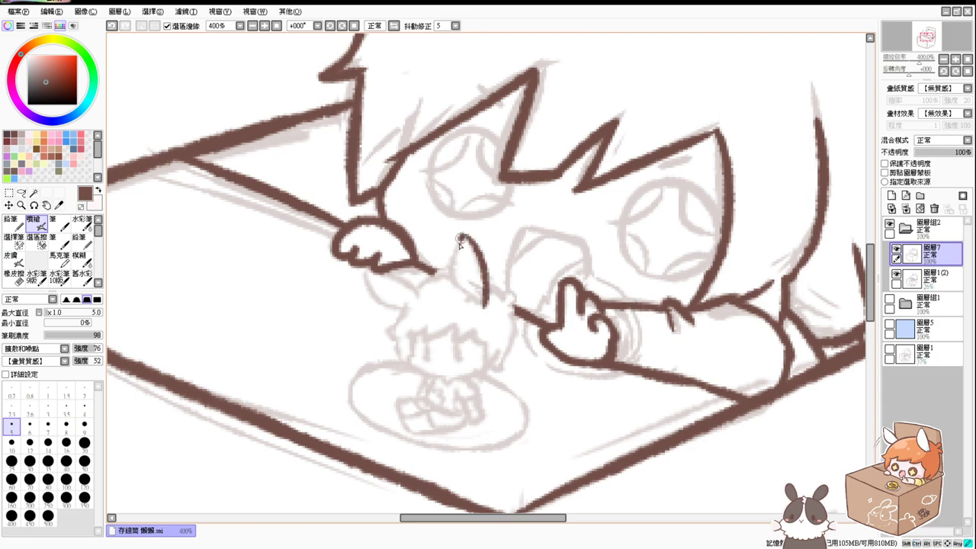
pyautogui.hotkey('ctrl', 'z')
pyautogui.moveTo(460, 239)
pyautogui.mouseDown()
pyautogui.moveTo(463, 305)
pyautogui.moveTo(460, 248)
pyautogui.moveTo(482, 306)
pyautogui.mouseUp()
pyautogui.hotkey('ctrl', 'z')
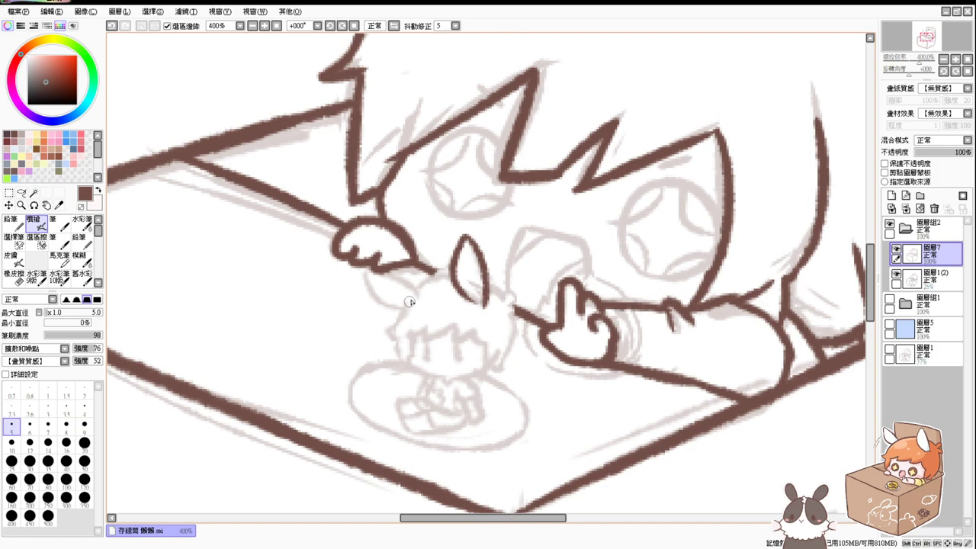
# Ink the crown of the small figure's head on both sides of the upright ear, with the little tuft near the raised-finger hand.
pyautogui.moveTo(398, 316)
pyautogui.mouseDown()
pyautogui.moveTo(405, 298)
pyautogui.moveTo(450, 274)
pyautogui.mouseUp()
pyautogui.hotkey('ctrl', 'z')
pyautogui.moveTo(398, 317)
pyautogui.mouseDown()
pyautogui.moveTo(423, 279)
pyautogui.moveTo(449, 281)
pyautogui.mouseUp()
pyautogui.hotkey('ctrl', 'z')
pyautogui.moveTo(450, 268)
pyautogui.mouseDown()
pyautogui.moveTo(403, 302)
pyautogui.moveTo(393, 324)
pyautogui.mouseUp()
pyautogui.hotkey('ctrl', 'z')
pyautogui.moveTo(448, 270)
pyautogui.mouseDown()
pyautogui.moveTo(406, 298)
pyautogui.moveTo(395, 321)
pyautogui.mouseUp()
pyautogui.moveTo(488, 276)
pyautogui.mouseDown()
pyautogui.moveTo(512, 300)
pyautogui.moveTo(513, 320)
pyautogui.mouseUp()
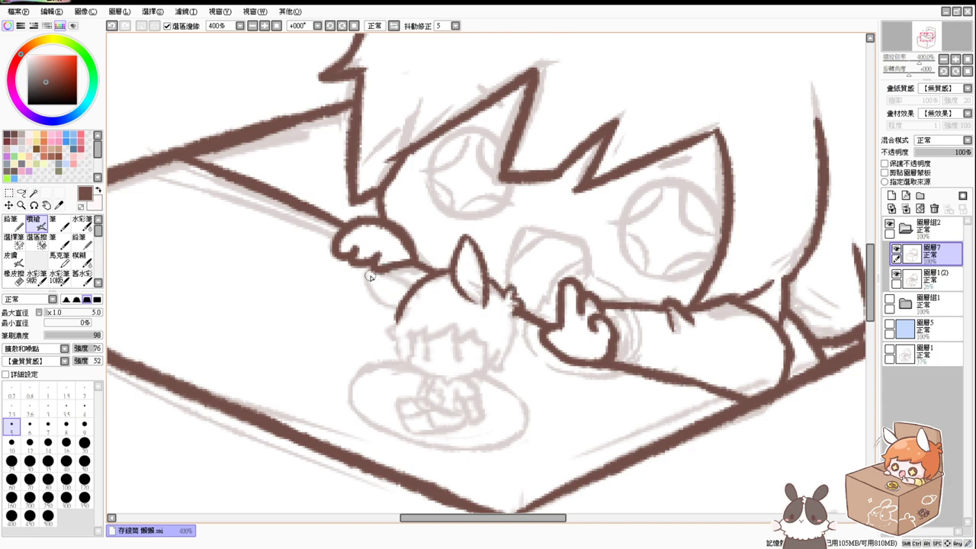
# Ink the small figure's other ear, drooping sideways below the gripping hand.
pyautogui.moveTo(370, 275); pyautogui.dragTo(400, 302)
pyautogui.hotkey('ctrl', 'z')
pyautogui.moveTo(371, 270)
pyautogui.mouseDown()
pyautogui.moveTo(408, 288)
pyautogui.moveTo(366, 273)
pyautogui.moveTo(368, 287)
pyautogui.moveTo(403, 308)
pyautogui.moveTo(366, 284)
pyautogui.moveTo(378, 303)
pyautogui.moveTo(402, 308)
pyautogui.mouseUp()
pyautogui.hotkey('ctrl', 'z')
pyautogui.hotkey('ctrl', 'z')
pyautogui.moveTo(367, 281); pyautogui.dragTo(399, 310)
# Ink the small figure's jagged fringe across the forehead.
pyautogui.scroll(1, 380, 377)
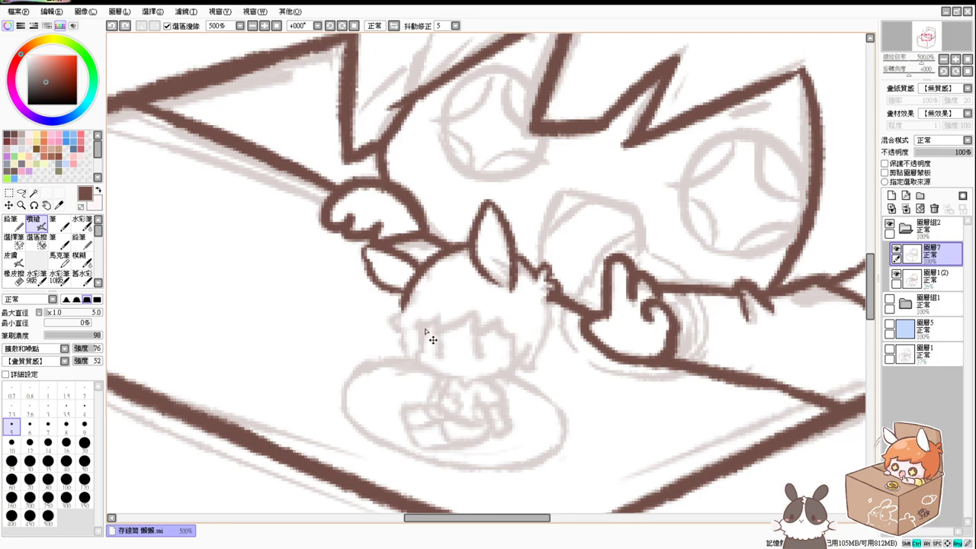
pyautogui.moveTo(421, 328)
pyautogui.mouseDown()
pyautogui.moveTo(474, 326)
pyautogui.moveTo(481, 316)
pyautogui.moveTo(521, 338)
pyautogui.mouseUp()
pyautogui.hotkey('ctrl', 'z')
pyautogui.hotkey('ctrl', 'z')
pyautogui.hotkey('ctrl', 'z')
pyautogui.hotkey('ctrl', 'z')
pyautogui.moveTo(413, 334)
pyautogui.mouseDown()
pyautogui.moveTo(437, 318)
pyautogui.moveTo(445, 328)
pyautogui.moveTo(481, 314)
pyautogui.moveTo(518, 343)
pyautogui.moveTo(513, 366)
pyautogui.mouseUp()
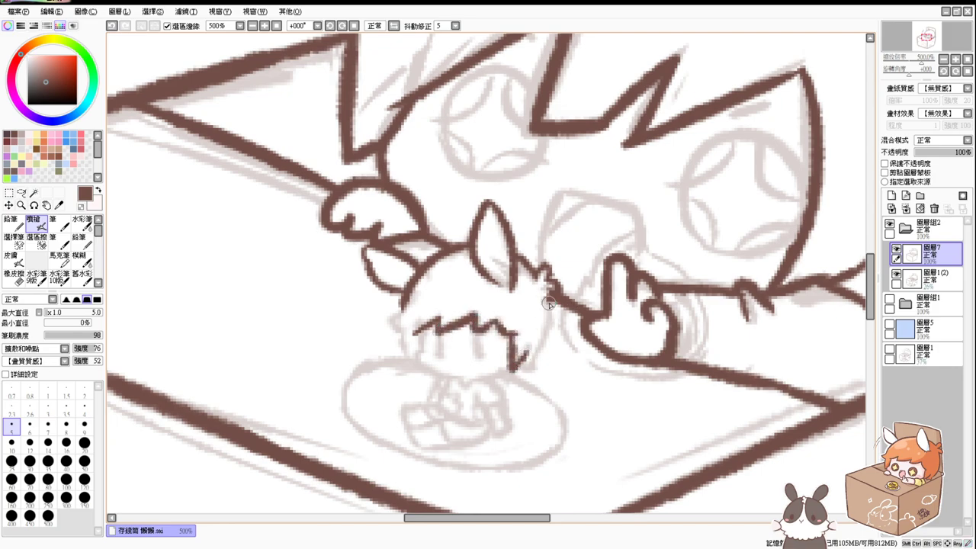
# Ink the small figure's side hair below the tuft, curving down to a pointed tip beside the cheek.
pyautogui.moveTo(551, 300); pyautogui.dragTo(538, 357)
pyautogui.hotkey('ctrl', 'z')
pyautogui.moveTo(551, 299)
pyautogui.mouseDown()
pyautogui.moveTo(536, 365)
pyautogui.moveTo(519, 372)
pyautogui.mouseUp()
# Ink the small figure's outer hair edge below the drooping ear and its cheeks and chin, redrawing the jaw strokes until they meet.
pyautogui.moveTo(404, 295)
pyautogui.mouseDown()
pyautogui.moveTo(394, 320)
pyautogui.moveTo(436, 374)
pyautogui.moveTo(466, 374)
pyautogui.mouseUp()
pyautogui.hotkey('ctrl', 'z')
pyautogui.hotkey('ctrl', 'z')
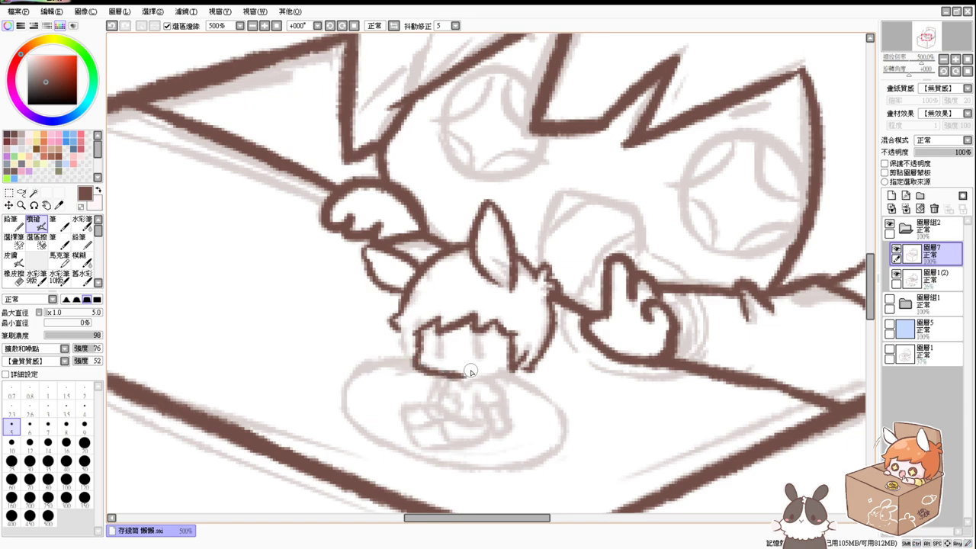
pyautogui.hotkey('ctrl', 'z')
pyautogui.hotkey('ctrl', 'z')
pyautogui.moveTo(417, 355)
pyautogui.mouseDown()
pyautogui.moveTo(417, 364)
pyautogui.moveTo(445, 372)
pyautogui.moveTo(420, 355)
pyautogui.moveTo(447, 373)
pyautogui.moveTo(513, 367)
pyautogui.mouseUp()
pyautogui.hotkey('ctrl', 'z')
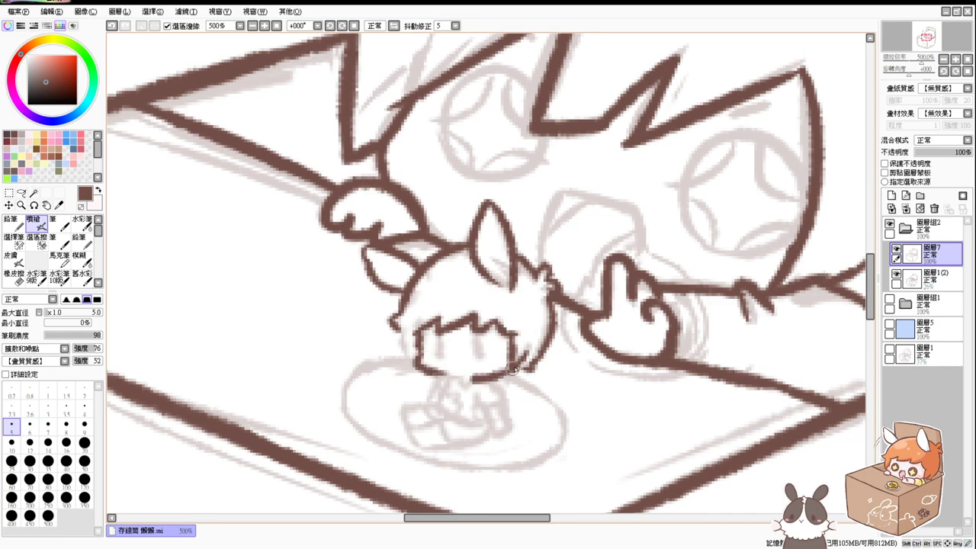
pyautogui.moveTo(433, 375); pyautogui.dragTo(475, 379)
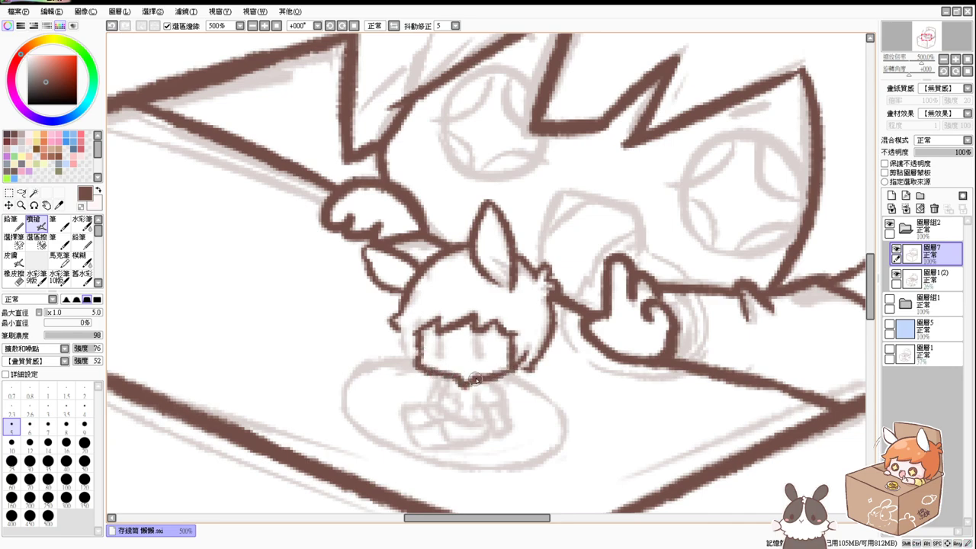
# Ink the small figure's side hair lock below the drooping ear and its two upright oval eyes.
pyautogui.moveTo(394, 324); pyautogui.dragTo(420, 366)
pyautogui.hotkey('ctrl', 'z')
pyautogui.moveTo(396, 326)
pyautogui.mouseDown()
pyautogui.moveTo(411, 364)
pyautogui.moveTo(479, 362)
pyautogui.mouseUp()
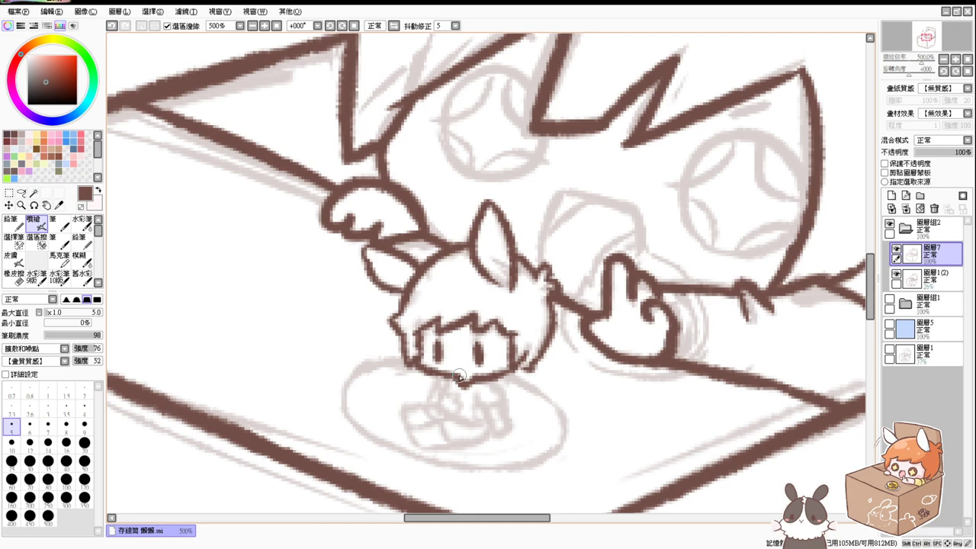
# Touch up the small figure's hair tip beside the jaw and ink its shoulders and the arm on the raised-finger side.
pyautogui.moveTo(509, 374); pyautogui.dragTo(526, 369)
pyautogui.moveTo(449, 381); pyautogui.dragTo(440, 405)
pyautogui.hotkey('ctrl', 'z')
pyautogui.moveTo(491, 379)
pyautogui.mouseDown()
pyautogui.moveTo(501, 404)
pyautogui.moveTo(482, 405)
pyautogui.moveTo(502, 400)
pyautogui.moveTo(488, 430)
pyautogui.moveTo(499, 431)
pyautogui.mouseUp()
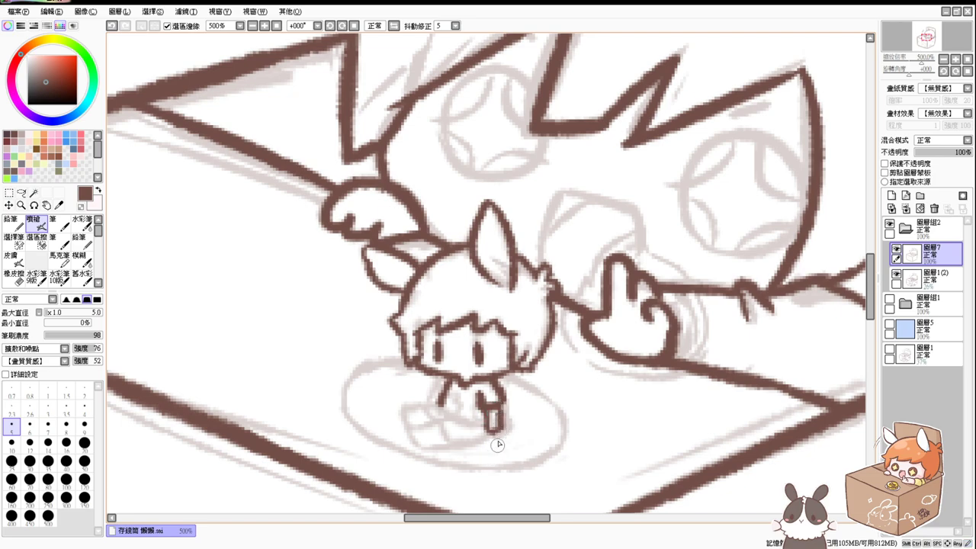
# Ink the small figure's other arm, lower body and outstretched legs with the two feet.
pyautogui.moveTo(440, 403)
pyautogui.mouseDown()
pyautogui.moveTo(473, 418)
pyautogui.moveTo(455, 399)
pyautogui.moveTo(452, 414)
pyautogui.moveTo(405, 409)
pyautogui.moveTo(410, 427)
pyautogui.moveTo(430, 414)
pyautogui.moveTo(437, 420)
pyautogui.moveTo(409, 421)
pyautogui.moveTo(451, 448)
pyautogui.moveTo(496, 433)
pyautogui.mouseUp()
pyautogui.hotkey('ctrl', 'z')
pyautogui.hotkey('ctrl', 'z')
pyautogui.moveTo(419, 443); pyautogui.dragTo(447, 441)
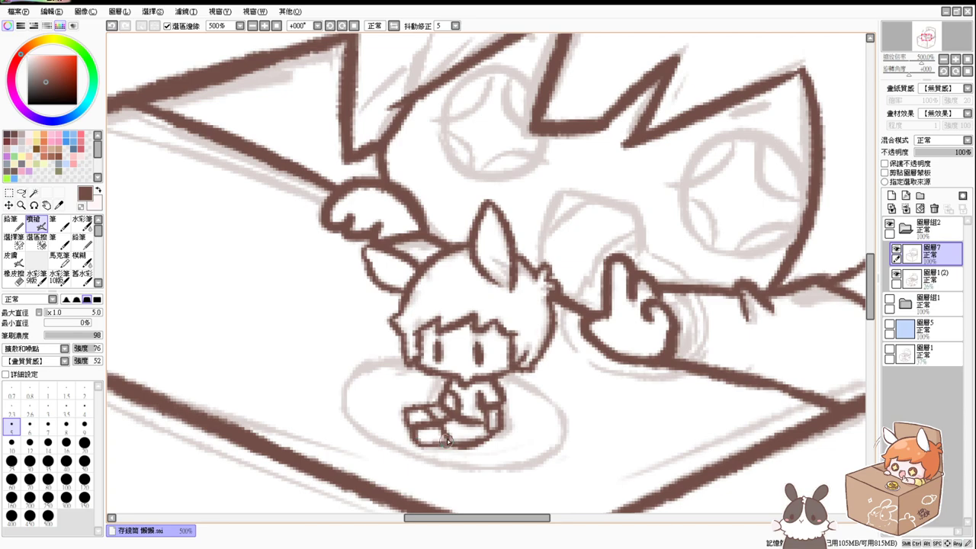
pyautogui.moveTo(440, 380); pyautogui.dragTo(432, 401)
pyautogui.hotkey('ctrl', 'z')
# With a brush size of 9, ink the upper edges and the foot-side curve of the oval plate under the small figure.
pyautogui.moveTo(396, 361); pyautogui.dragTo(344, 414)
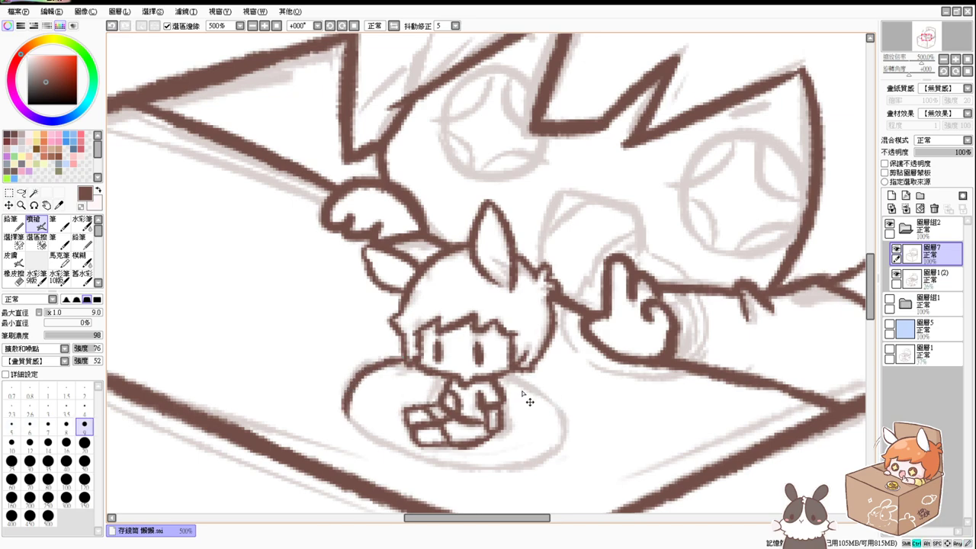
pyautogui.hotkey('ctrl', 'z')
pyautogui.moveTo(496, 364)
pyautogui.mouseDown()
pyautogui.moveTo(562, 433)
pyautogui.moveTo(537, 447)
pyautogui.mouseUp()
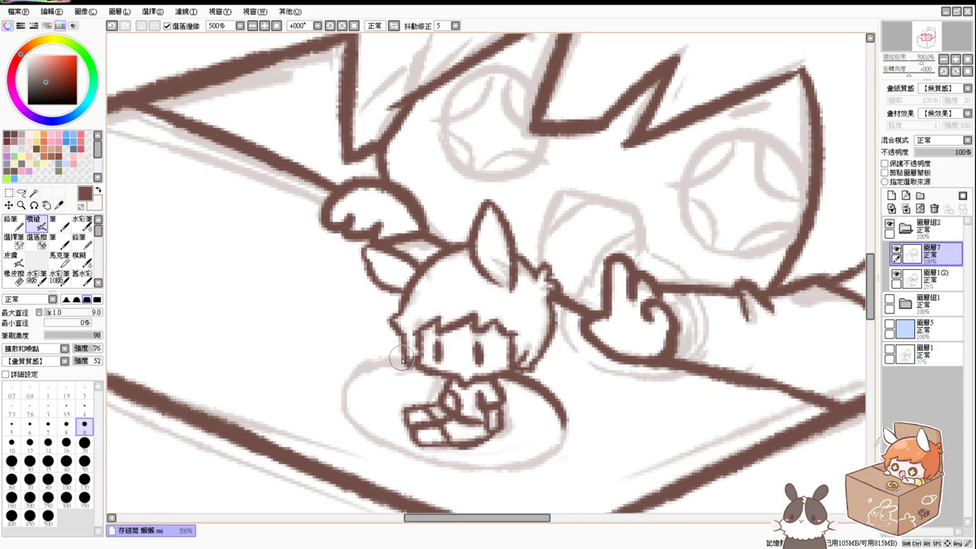
pyautogui.moveTo(403, 360)
pyautogui.mouseDown()
pyautogui.moveTo(346, 409)
pyautogui.moveTo(388, 446)
pyautogui.moveTo(350, 411)
pyautogui.moveTo(460, 458)
pyautogui.mouseUp()
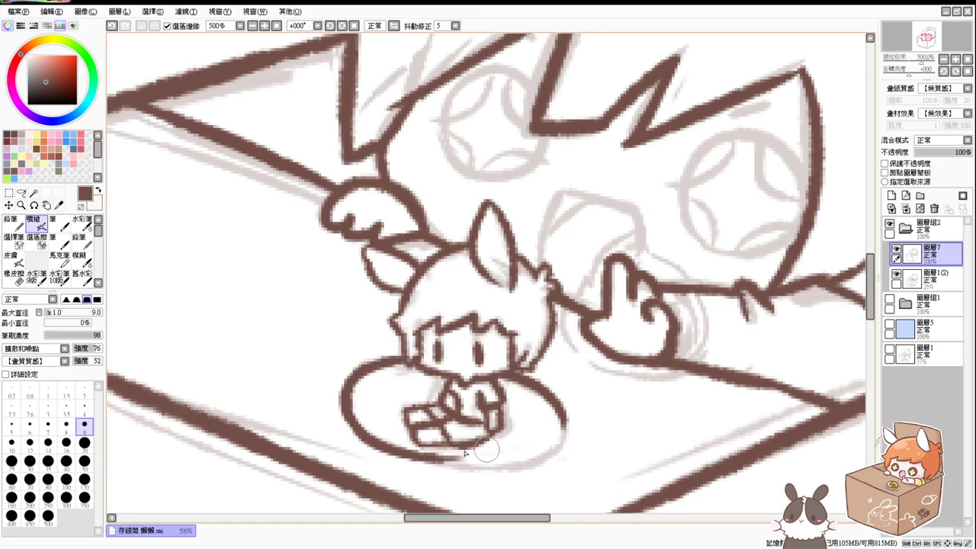
pyautogui.hotkey('ctrl', 'z')
pyautogui.moveTo(340, 396)
pyautogui.mouseDown()
pyautogui.moveTo(352, 418)
pyautogui.moveTo(516, 461)
pyautogui.mouseUp()
pyautogui.hotkey('ctrl', 'z')
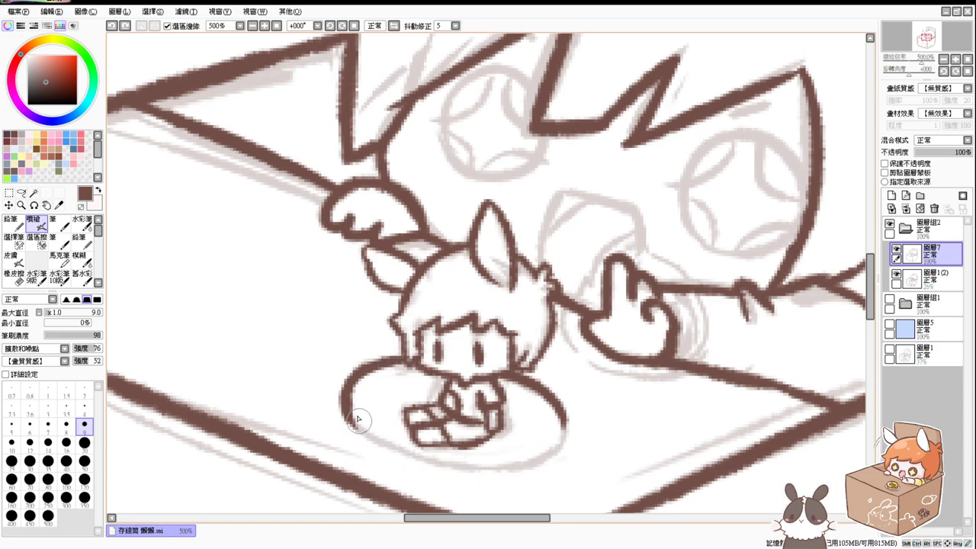
pyautogui.moveTo(345, 410); pyautogui.dragTo(499, 469)
pyautogui.hotkey('ctrl', 'z')
pyautogui.moveTo(343, 407)
pyautogui.mouseDown()
pyautogui.moveTo(351, 421)
pyautogui.moveTo(503, 466)
pyautogui.mouseUp()
pyautogui.hotkey('ctrl', 'z')
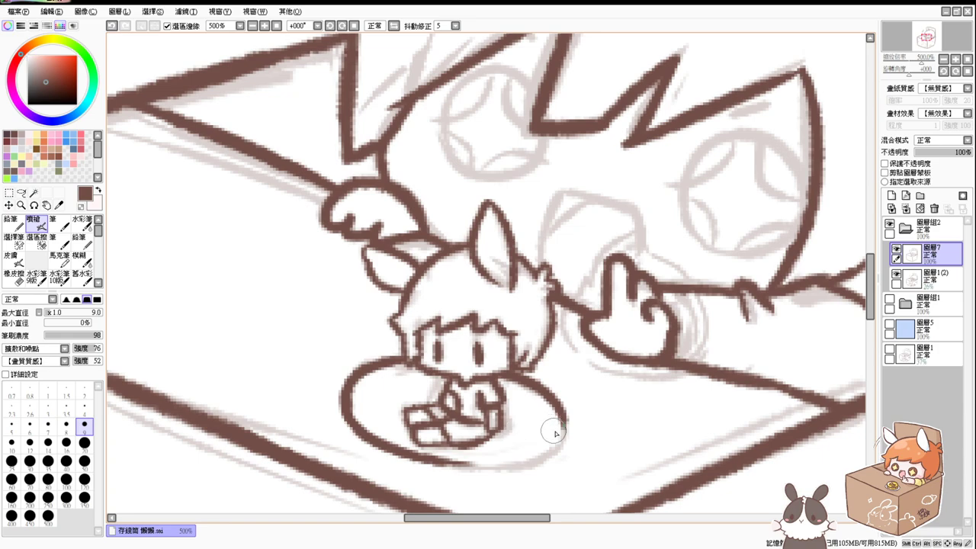
# Close the oval plate's outline along its lower edge and its far curve behind the small figure.
pyautogui.moveTo(559, 418)
pyautogui.mouseDown()
pyautogui.moveTo(548, 455)
pyautogui.moveTo(506, 472)
pyautogui.mouseUp()
pyautogui.hotkey('ctrl', 'z')
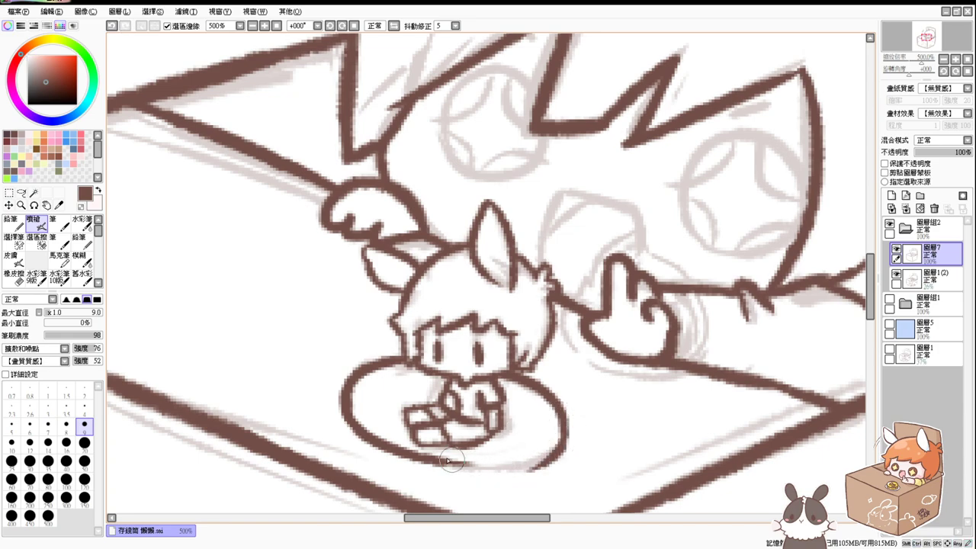
pyautogui.hotkey('ctrl', 'z')
pyautogui.moveTo(560, 402)
pyautogui.mouseDown()
pyautogui.moveTo(523, 471)
pyautogui.moveTo(492, 461)
pyautogui.mouseUp()
pyautogui.hotkey('ctrl', 'z')
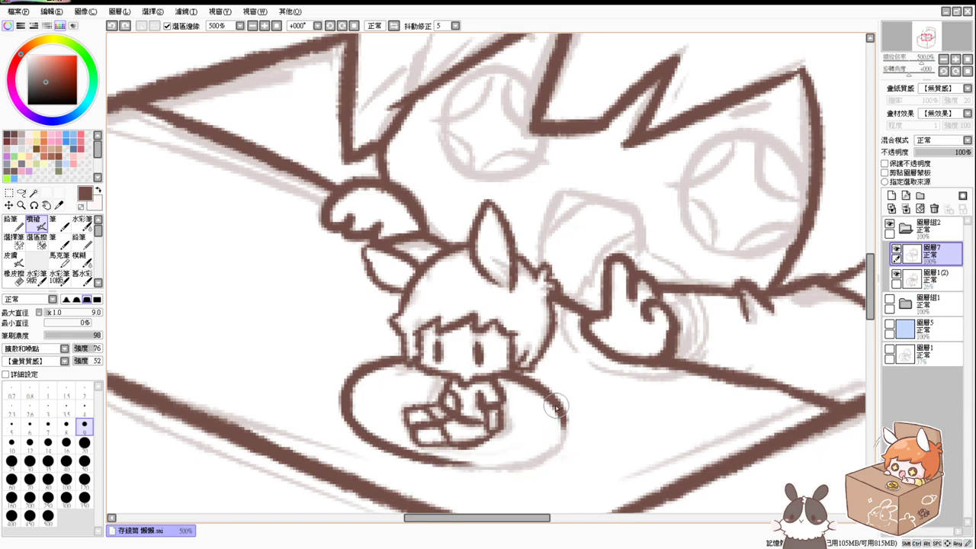
pyautogui.moveTo(556, 406); pyautogui.dragTo(524, 464)
pyautogui.hotkey('ctrl', 'z')
pyautogui.moveTo(445, 459)
pyautogui.mouseDown()
pyautogui.moveTo(477, 466)
pyautogui.moveTo(540, 456)
pyautogui.mouseUp()
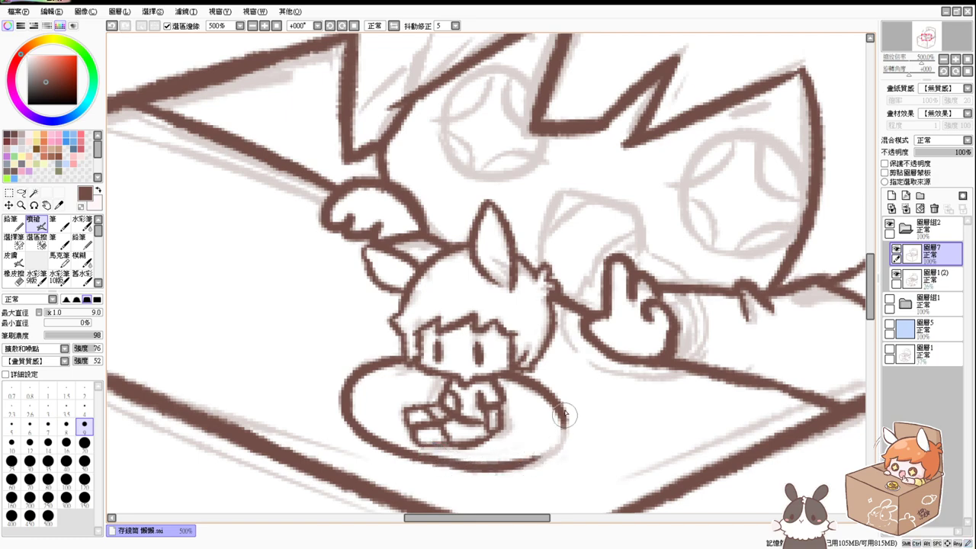
pyautogui.moveTo(564, 415); pyautogui.dragTo(493, 466)
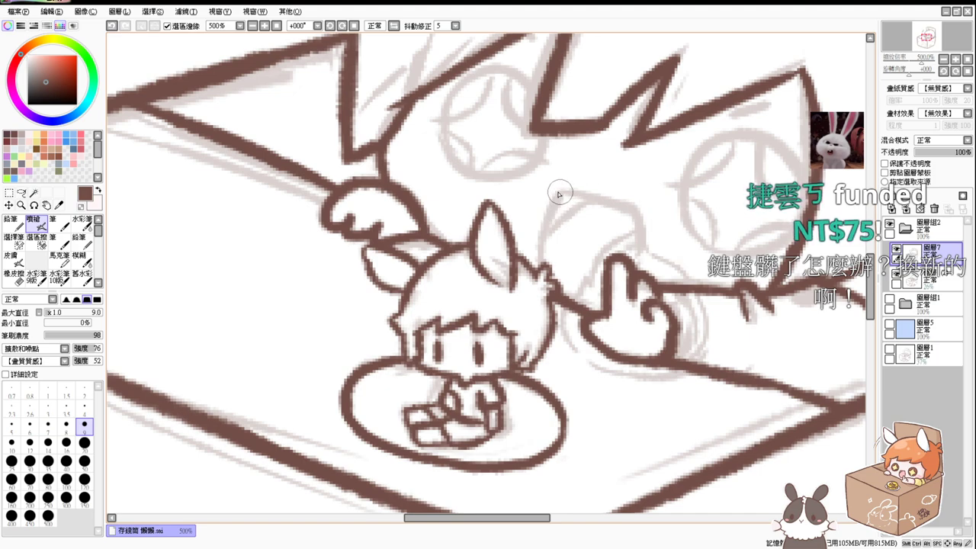
# Ink the big character's open mouth above the raised finger, with its upper edge, both sides and a short inner corner line.
pyautogui.moveTo(560, 195); pyautogui.dragTo(637, 216)
pyautogui.hotkey('ctrl', 'z')
pyautogui.moveTo(558, 195); pyautogui.dragTo(631, 213)
pyautogui.hotkey('ctrl', 'z')
pyautogui.moveTo(558, 192); pyautogui.dragTo(644, 228)
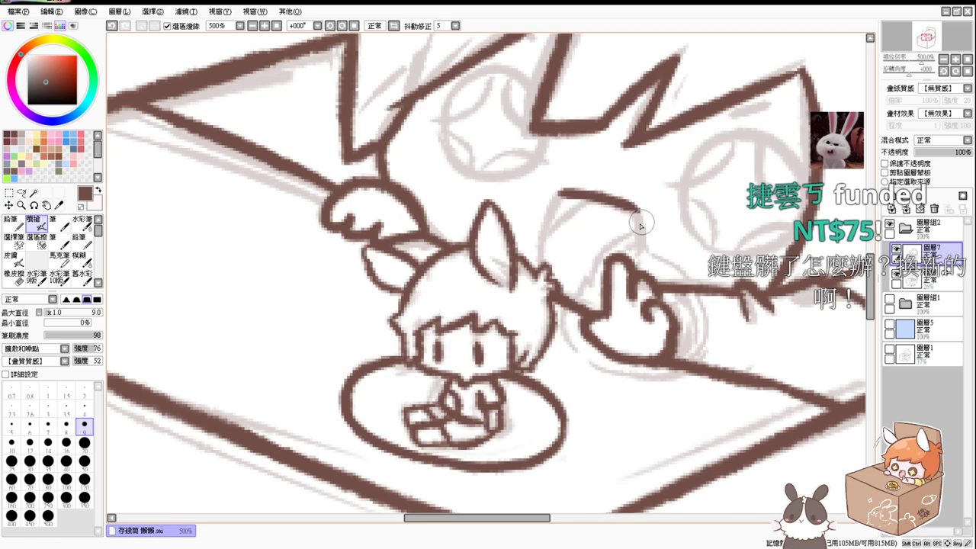
pyautogui.moveTo(558, 198); pyautogui.dragTo(538, 265)
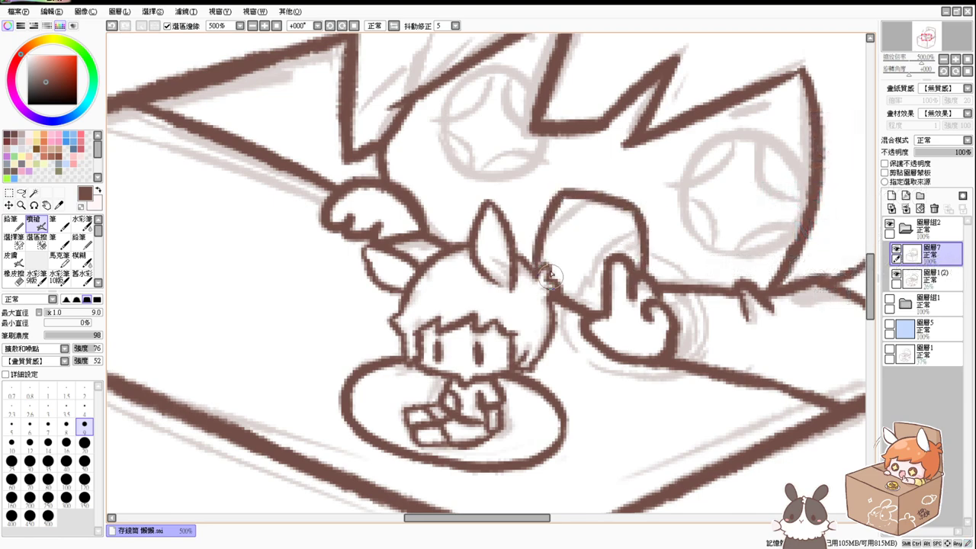
pyautogui.hotkey('ctrl', 'z')
pyautogui.moveTo(561, 195); pyautogui.dragTo(539, 265)
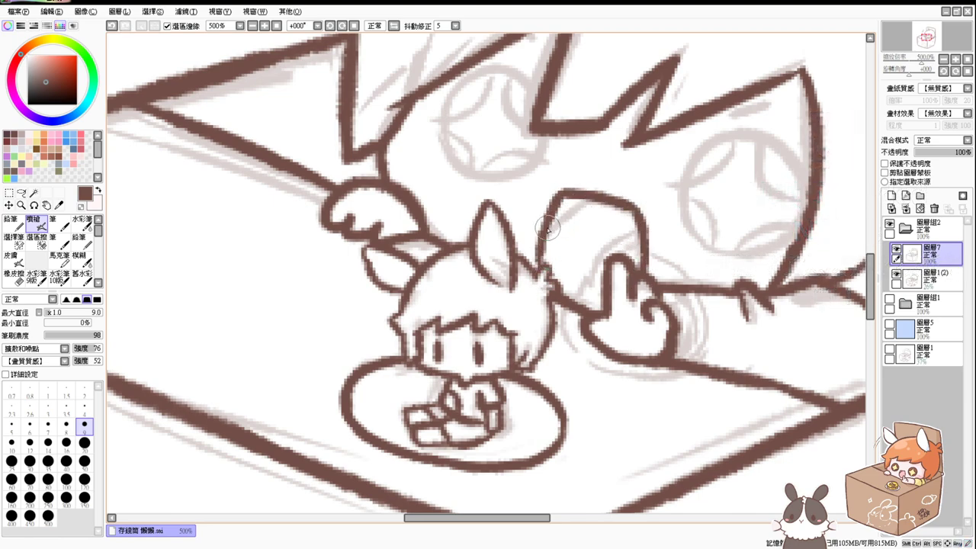
pyautogui.moveTo(547, 228); pyautogui.dragTo(587, 199)
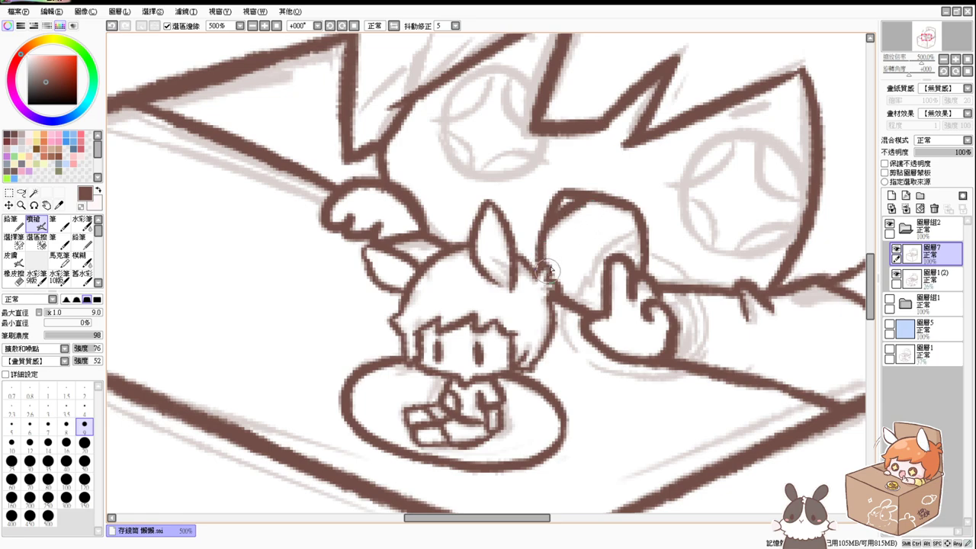
pyautogui.scroll(3, 566, 238)
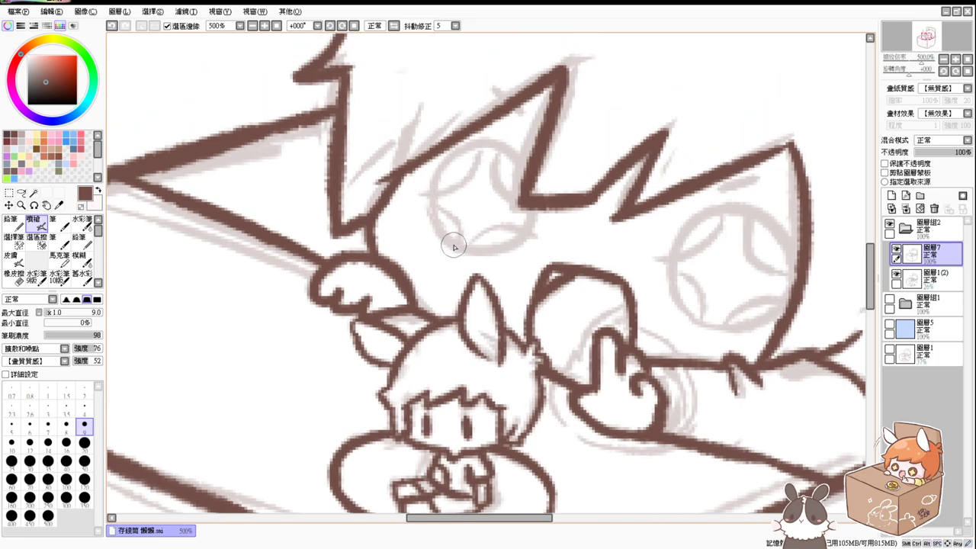
pyautogui.moveTo(453, 245)
pyautogui.mouseDown()
pyautogui.moveTo(510, 158)
pyautogui.moveTo(429, 196)
pyautogui.moveTo(442, 210)
pyautogui.mouseUp()
pyautogui.hotkey('ctrl', 'z')
pyautogui.hotkey('ctrl', 'z')
pyautogui.moveTo(521, 173)
pyautogui.mouseDown()
pyautogui.moveTo(488, 152)
pyautogui.moveTo(505, 248)
pyautogui.mouseUp()
pyautogui.hotkey('ctrl', 'z')
pyautogui.moveTo(528, 173)
pyautogui.mouseDown()
pyautogui.moveTo(462, 238)
pyautogui.moveTo(431, 196)
pyautogui.moveTo(533, 187)
pyautogui.mouseUp()
pyautogui.hotkey('ctrl', 'z')
pyautogui.hotkey('ctrl', 'z')
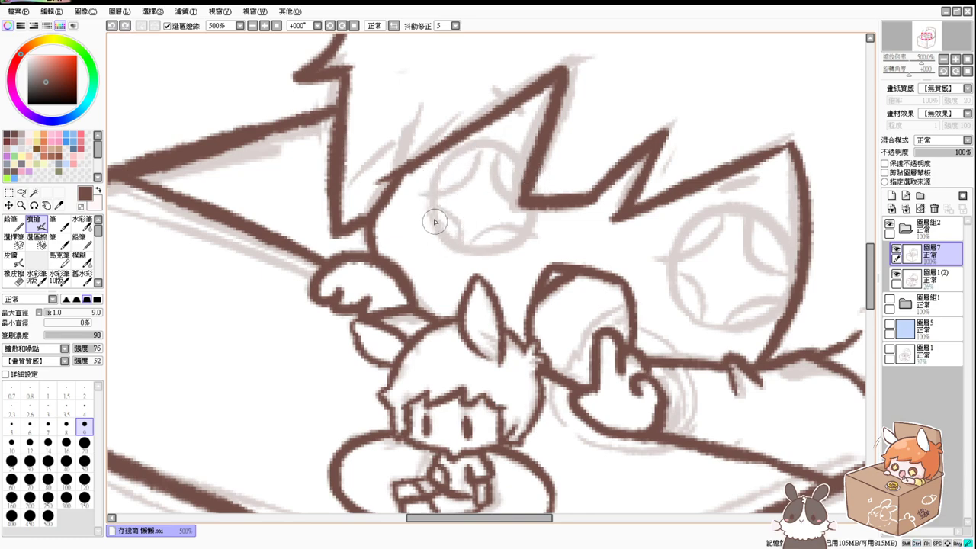
# Ink the upper arc of the big character's eye above the gripping hand, ending at the fringe.
pyautogui.moveTo(435, 218); pyautogui.dragTo(530, 152)
pyautogui.hotkey('ctrl', 'z')
pyautogui.moveTo(433, 216)
pyautogui.mouseDown()
pyautogui.moveTo(490, 149)
pyautogui.moveTo(529, 191)
pyautogui.mouseUp()
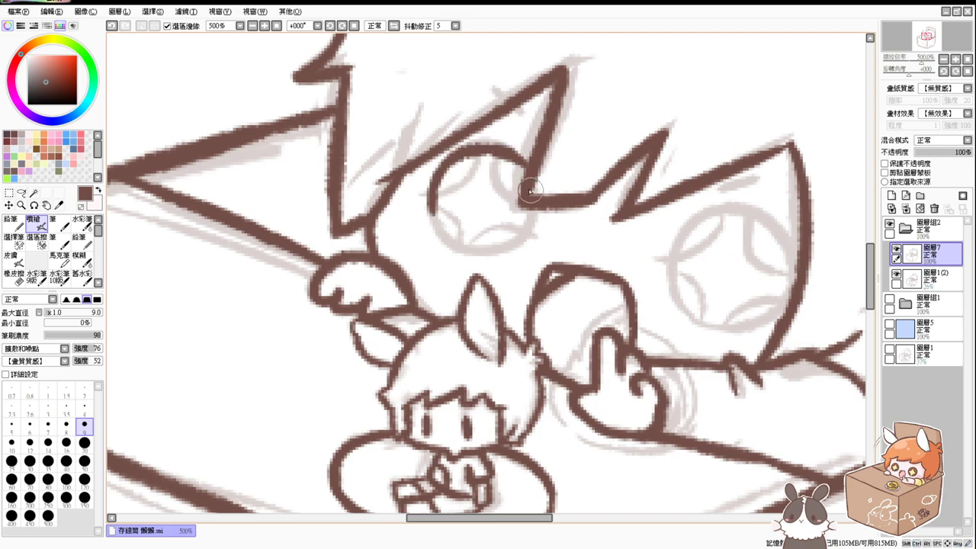
pyautogui.hotkey('ctrl', 'z')
pyautogui.moveTo(429, 211)
pyautogui.mouseDown()
pyautogui.moveTo(502, 148)
pyautogui.moveTo(527, 188)
pyautogui.mouseUp()
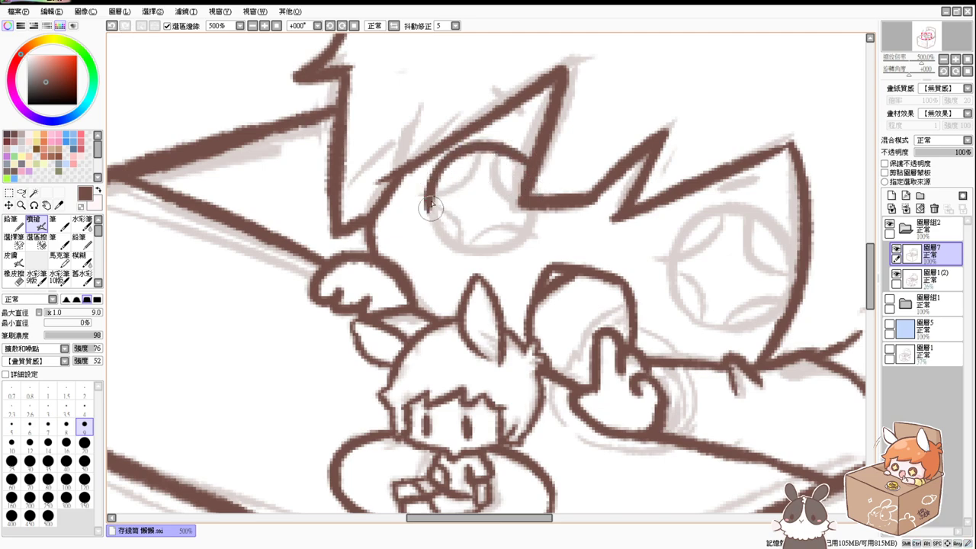
# Ink the outer side and lower curve of the eye circle above the gripping hand.
pyautogui.moveTo(429, 206); pyautogui.dragTo(522, 226)
pyautogui.hotkey('ctrl', 'z')
pyautogui.moveTo(436, 200)
pyautogui.mouseDown()
pyautogui.moveTo(435, 233)
pyautogui.moveTo(538, 221)
pyautogui.mouseUp()
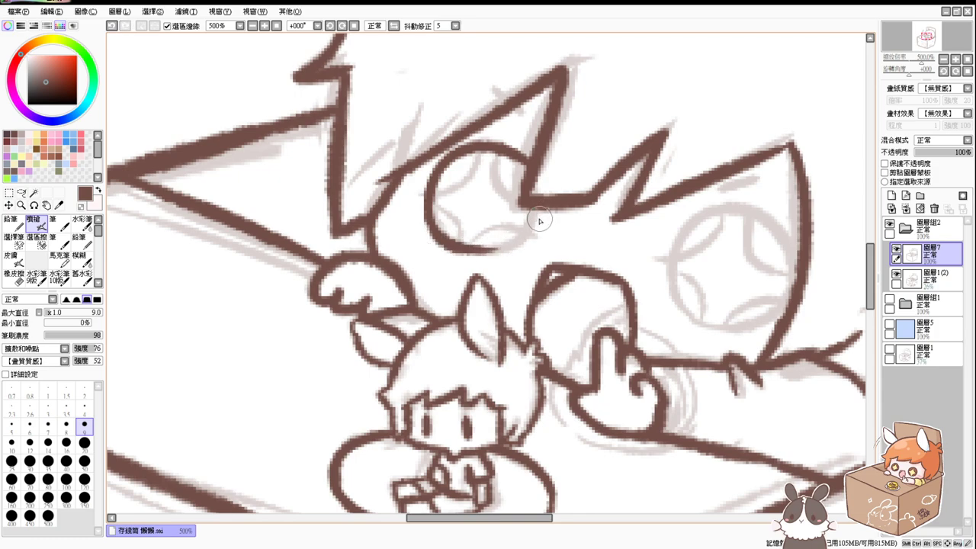
pyautogui.hotkey('ctrl', 'z')
pyautogui.moveTo(429, 197); pyautogui.dragTo(500, 252)
pyautogui.hotkey('ctrl', 'z')
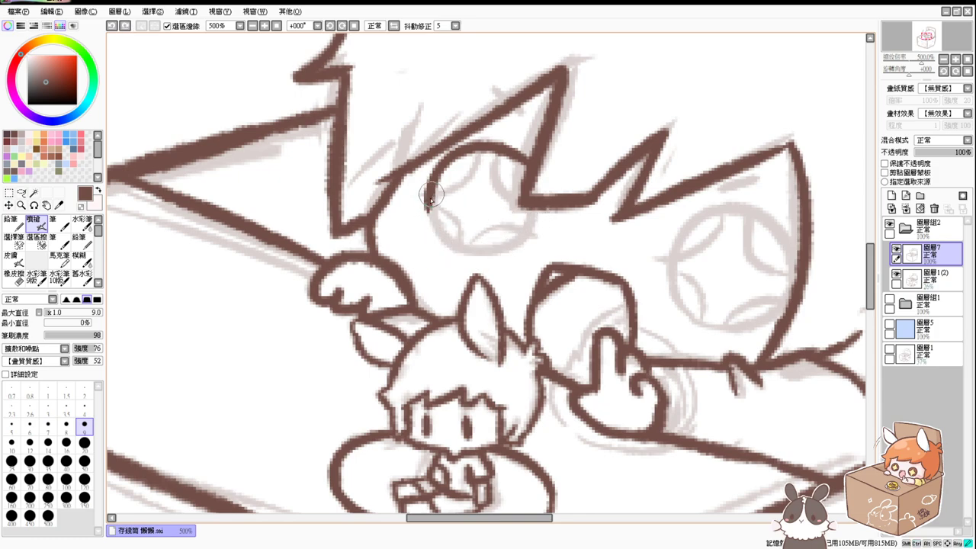
pyautogui.moveTo(430, 196); pyautogui.dragTo(503, 250)
# Close the circle of the eye above the gripping hand with an inner arc up to the fringe tip, and touch up its top.
pyautogui.moveTo(535, 209)
pyautogui.mouseDown()
pyautogui.moveTo(517, 242)
pyautogui.moveTo(468, 244)
pyautogui.mouseUp()
pyautogui.hotkey('ctrl', 'z')
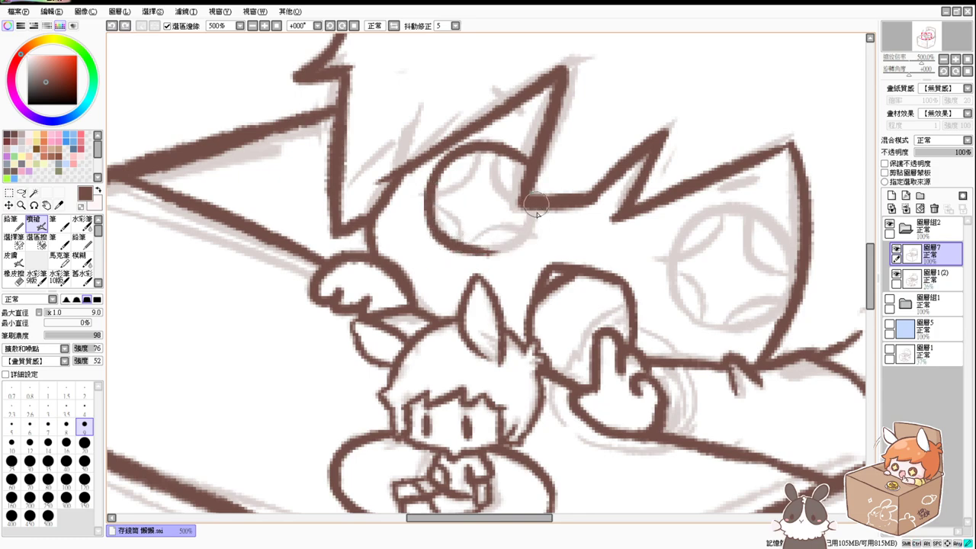
pyautogui.moveTo(537, 206); pyautogui.dragTo(462, 248)
pyautogui.hotkey('ctrl', 'z')
pyautogui.moveTo(536, 206)
pyautogui.mouseDown()
pyautogui.moveTo(462, 249)
pyautogui.moveTo(516, 244)
pyautogui.mouseUp()
pyautogui.hotkey('ctrl', 'z')
pyautogui.hotkey('ctrl', 'z')
pyautogui.moveTo(535, 206); pyautogui.dragTo(477, 250)
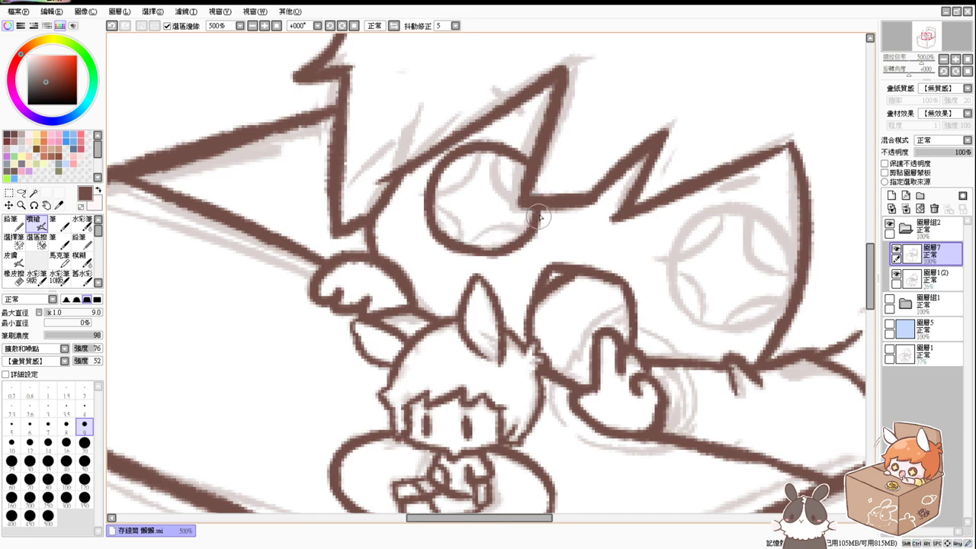
pyautogui.hotkey('ctrl', 'z')
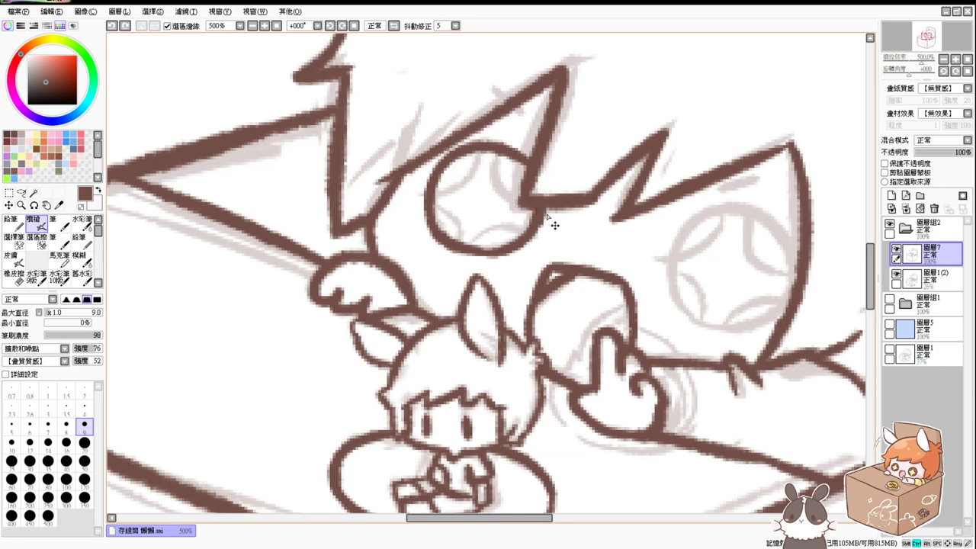
pyautogui.moveTo(514, 160); pyautogui.dragTo(533, 173)
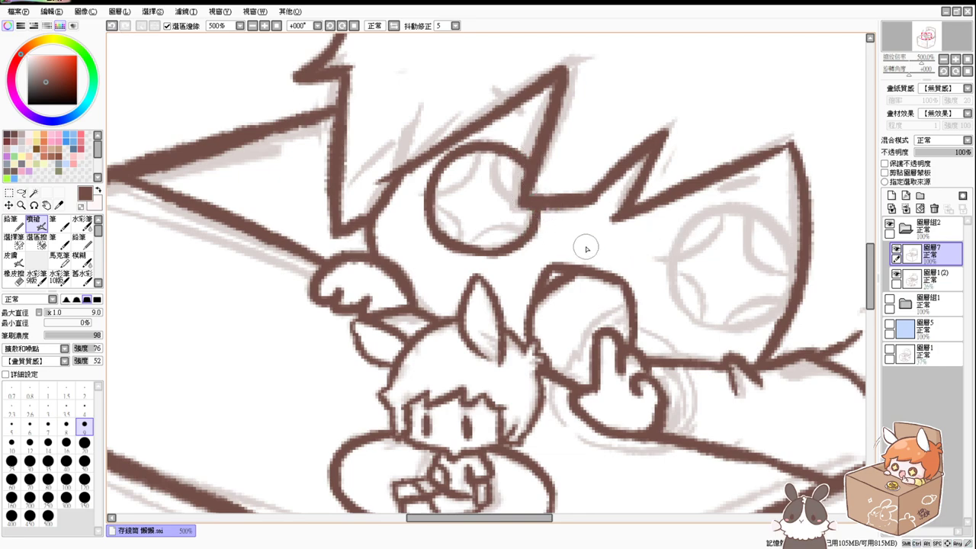
pyautogui.moveTo(475, 250); pyautogui.dragTo(523, 237)
pyautogui.hotkey('ctrl', 'z')
# Ink the upper arc and inner side of the big character's other eye, above the sleeve, redoing the strokes until they fit.
pyautogui.press('space')
pyautogui.moveTo(670, 275); pyautogui.dragTo(487, 305)
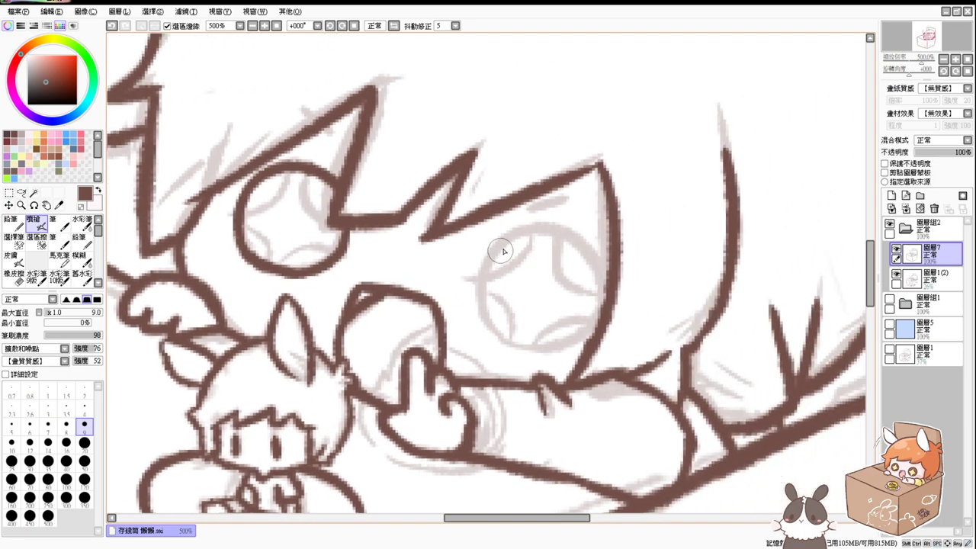
pyautogui.moveTo(499, 244); pyautogui.dragTo(544, 354)
pyautogui.hotkey('ctrl', 'z')
pyautogui.moveTo(497, 242)
pyautogui.mouseDown()
pyautogui.moveTo(482, 316)
pyautogui.moveTo(568, 353)
pyautogui.mouseUp()
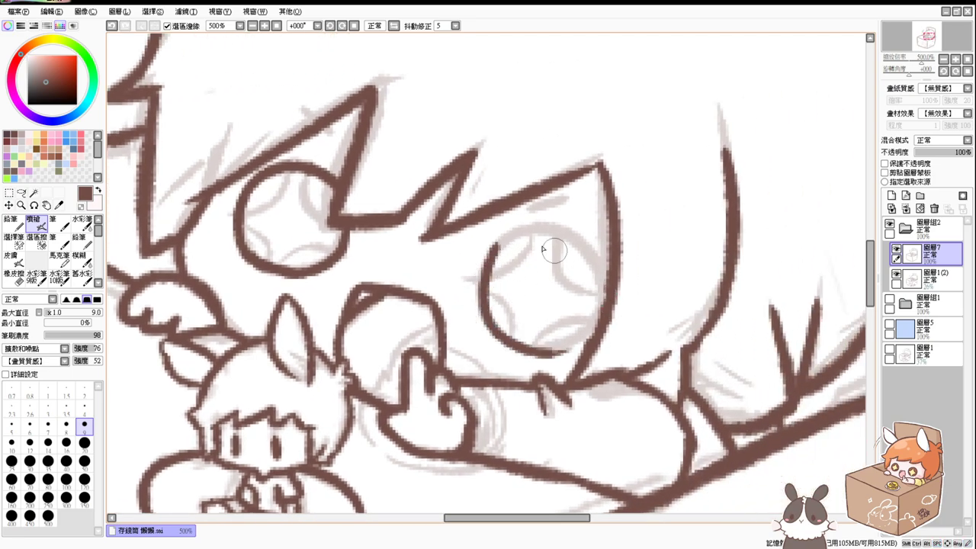
pyautogui.moveTo(494, 259)
pyautogui.mouseDown()
pyautogui.moveTo(610, 282)
pyautogui.moveTo(598, 298)
pyautogui.moveTo(488, 266)
pyautogui.moveTo(591, 297)
pyautogui.mouseUp()
pyautogui.hotkey('ctrl', 'z')
pyautogui.hotkey('ctrl', 'z')
pyautogui.hotkey('ctrl', 'z')
pyautogui.moveTo(488, 263)
pyautogui.mouseDown()
pyautogui.moveTo(599, 252)
pyautogui.moveTo(589, 295)
pyautogui.moveTo(488, 267)
pyautogui.moveTo(533, 348)
pyautogui.mouseUp()
pyautogui.hotkey('ctrl', 'z')
pyautogui.hotkey('ctrl', 'z')
pyautogui.moveTo(497, 250); pyautogui.dragTo(534, 340)
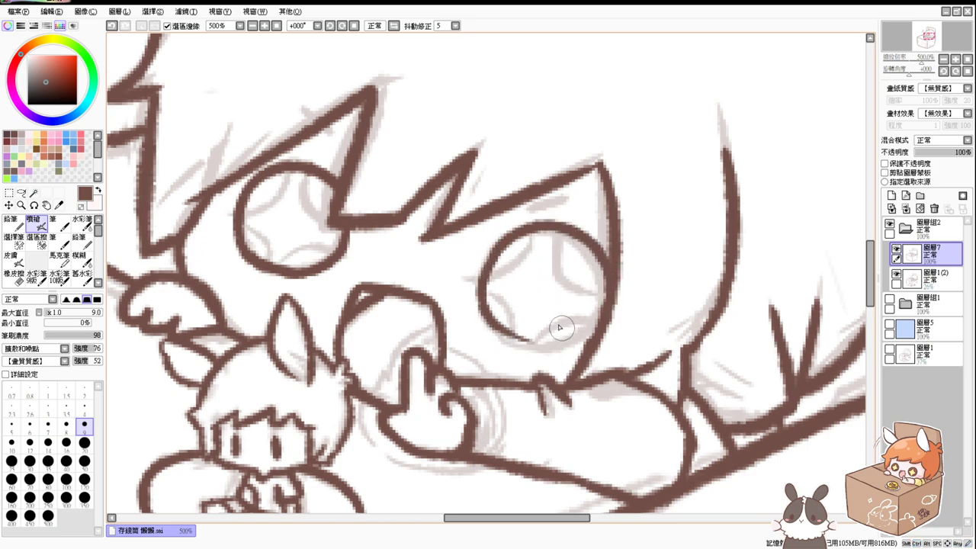
# Redo the inner side of the eye above the sleeve and close its circle with a lower arc.
pyautogui.hotkey('ctrl', 'z')
pyautogui.moveTo(499, 245)
pyautogui.mouseDown()
pyautogui.moveTo(536, 351)
pyautogui.moveTo(517, 350)
pyautogui.moveTo(585, 335)
pyautogui.mouseUp()
pyautogui.hotkey('ctrl', 'z')
pyautogui.moveTo(494, 328)
pyautogui.mouseDown()
pyautogui.moveTo(563, 351)
pyautogui.moveTo(586, 338)
pyautogui.mouseUp()
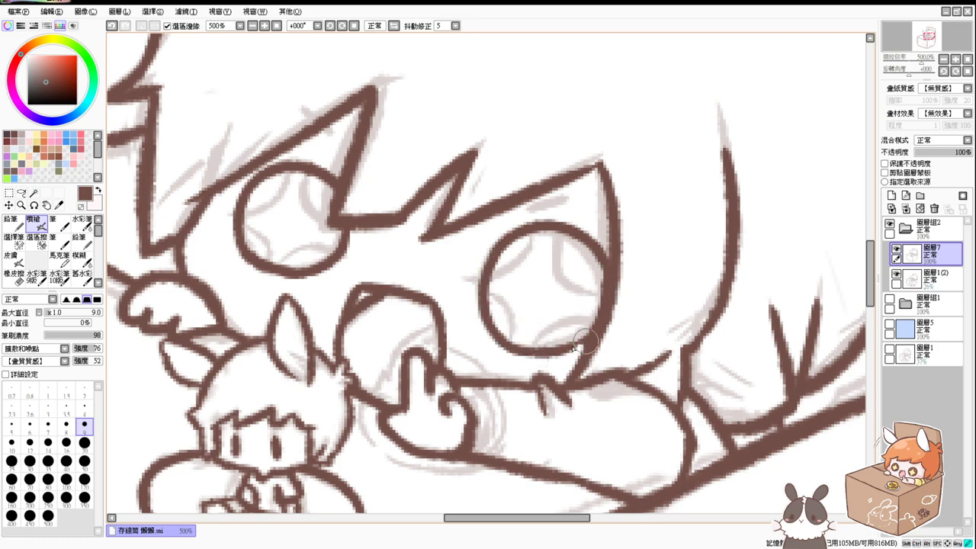
# Show the whole drawing at 100% and hide the sketch layer 圖層1(2), leaving only the line art displayed.
pyautogui.click(277, 25)
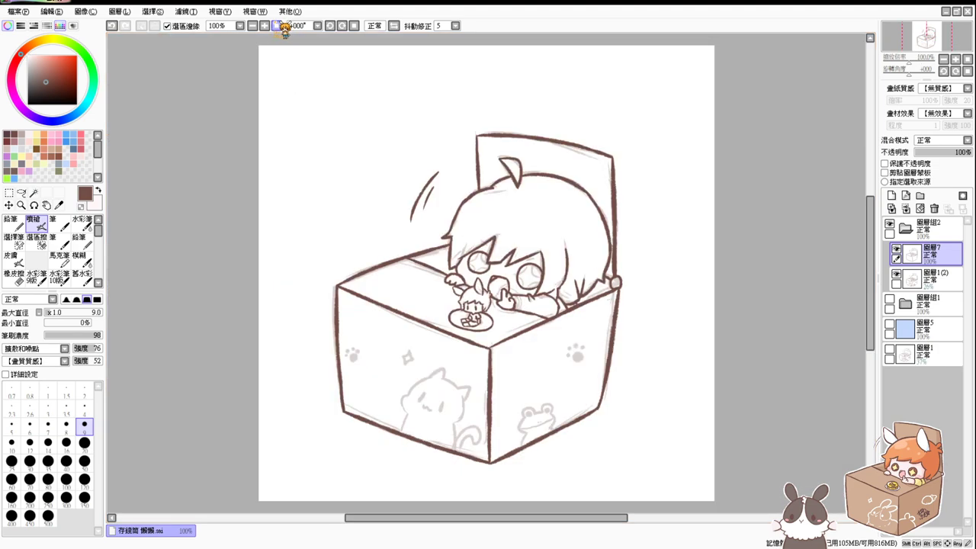
pyautogui.click(897, 273)
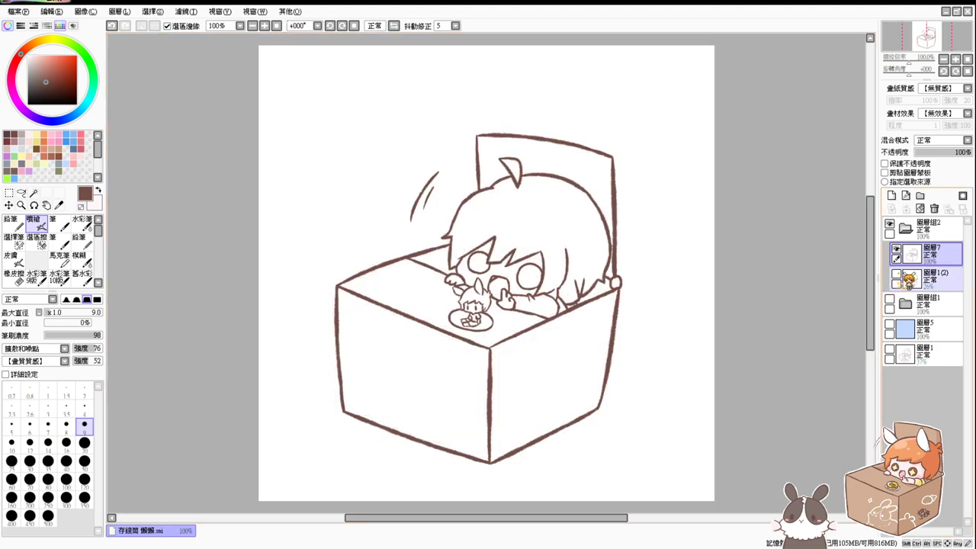
# Show the sketch layer 圖層1(2) again and undo the inked circles of the big character's two eyes.
pyautogui.click(897, 274)
pyautogui.hotkey('ctrl', '+')
pyautogui.hotkey('ctrl', '+')
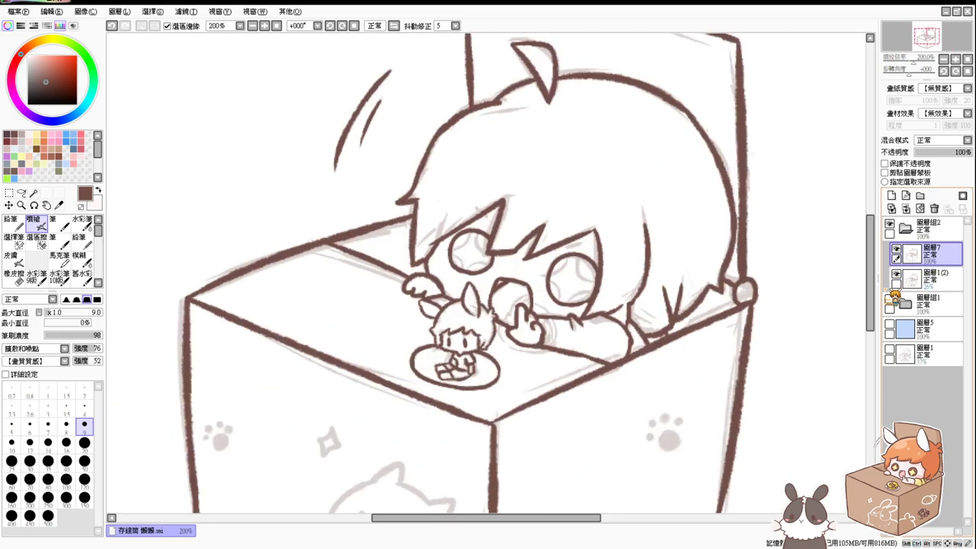
pyautogui.scroll(1, 509, 248)
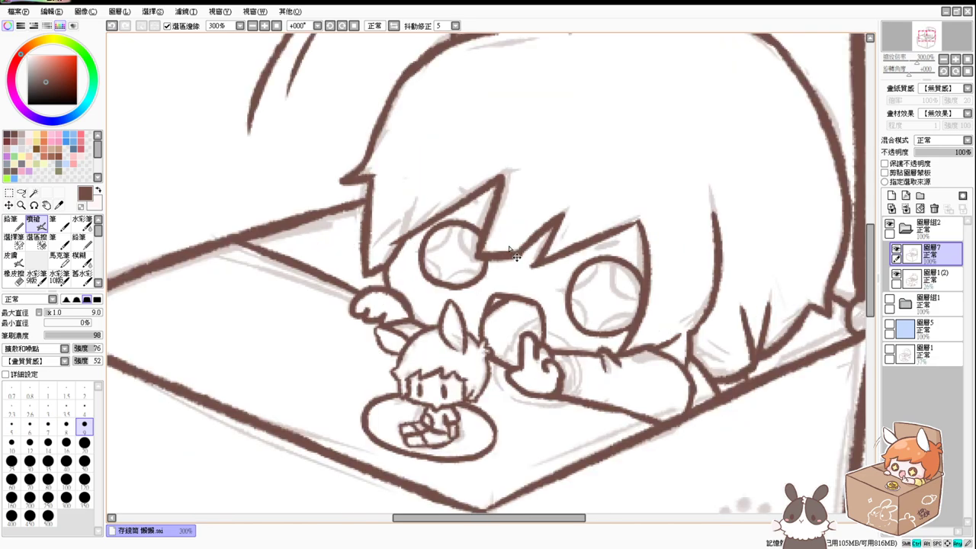
pyautogui.scroll(1, 509, 248)
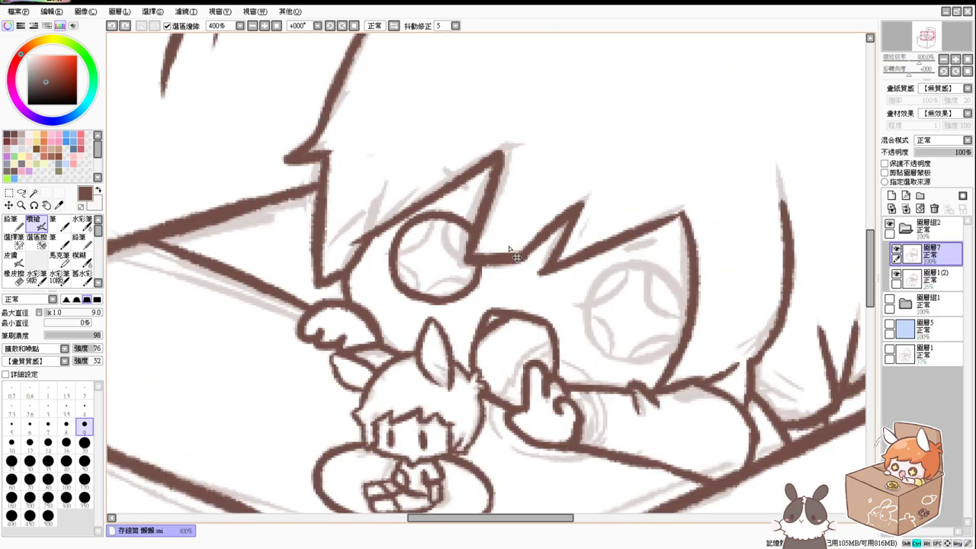
pyautogui.hotkey('ctrl', 'z')
pyautogui.hotkey('ctrl', 'z')
pyautogui.hotkey('ctrl', 'z')
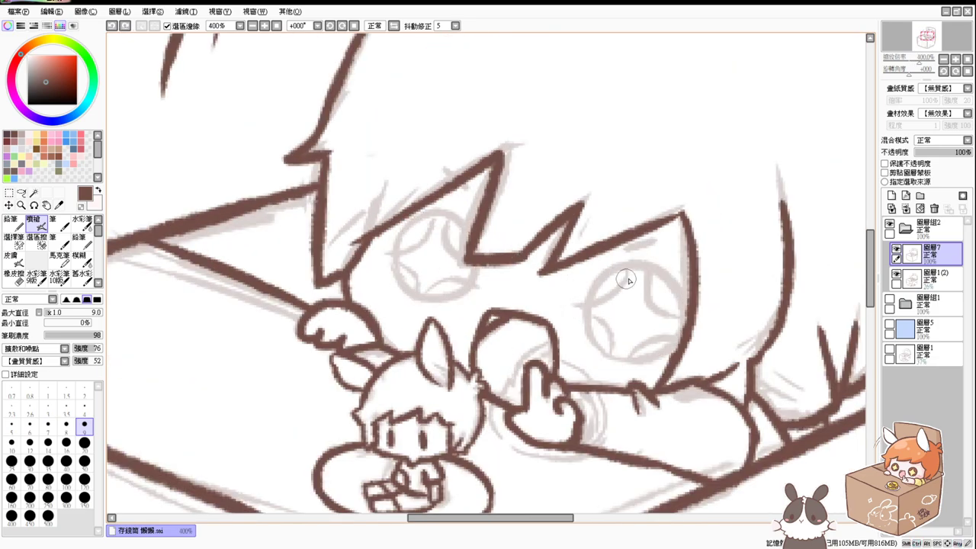
# Try to ink the eye above the sleeve again with an inner side curve and an upper arc over the sketch.
pyautogui.moveTo(610, 273); pyautogui.dragTo(629, 359)
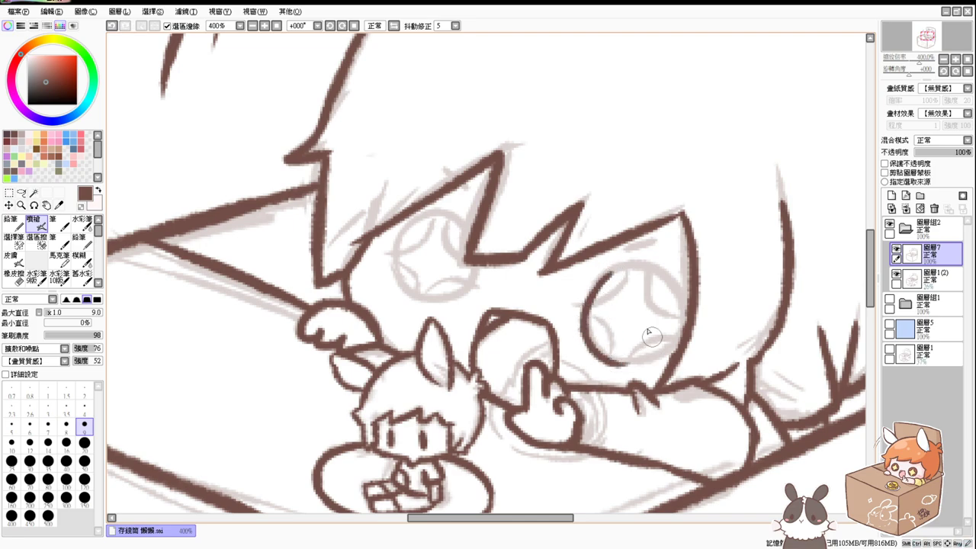
pyautogui.hotkey('ctrl', 'z')
pyautogui.moveTo(608, 271)
pyautogui.mouseDown()
pyautogui.moveTo(605, 361)
pyautogui.moveTo(631, 329)
pyautogui.moveTo(588, 340)
pyautogui.moveTo(658, 322)
pyautogui.moveTo(602, 281)
pyautogui.moveTo(641, 270)
pyautogui.moveTo(670, 305)
pyautogui.moveTo(604, 281)
pyautogui.moveTo(639, 268)
pyautogui.moveTo(666, 309)
pyautogui.moveTo(610, 275)
pyautogui.moveTo(624, 268)
pyautogui.moveTo(679, 311)
pyautogui.mouseUp()
pyautogui.hotkey('ctrl', 'z')
pyautogui.hotkey('ctrl', 'z')
pyautogui.hotkey('ctrl', 'z')
pyautogui.hotkey('ctrl', 'z')
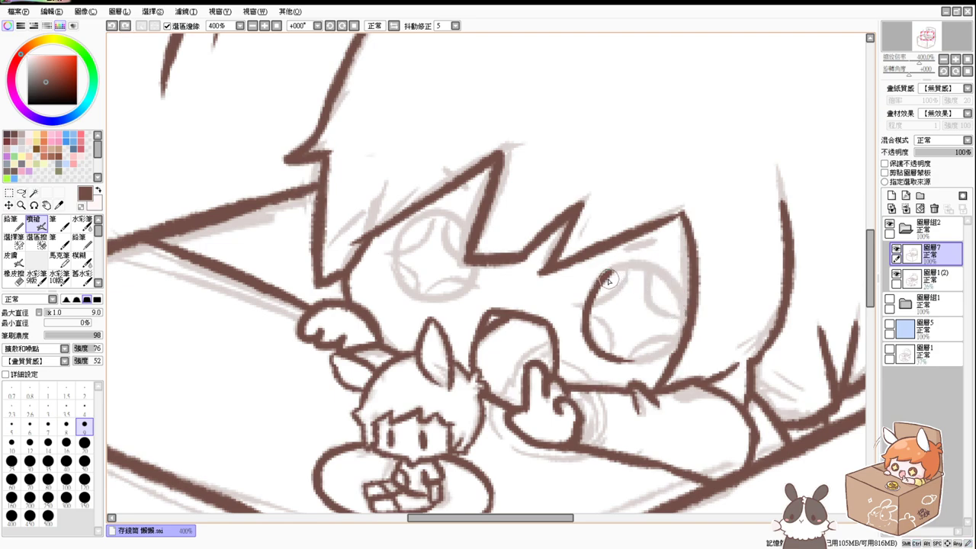
pyautogui.moveTo(603, 277)
pyautogui.mouseDown()
pyautogui.moveTo(639, 265)
pyautogui.moveTo(671, 309)
pyautogui.mouseUp()
pyautogui.hotkey('ctrl', 'z')
pyautogui.moveTo(603, 278)
pyautogui.mouseDown()
pyautogui.moveTo(676, 289)
pyautogui.moveTo(675, 314)
pyautogui.mouseUp()
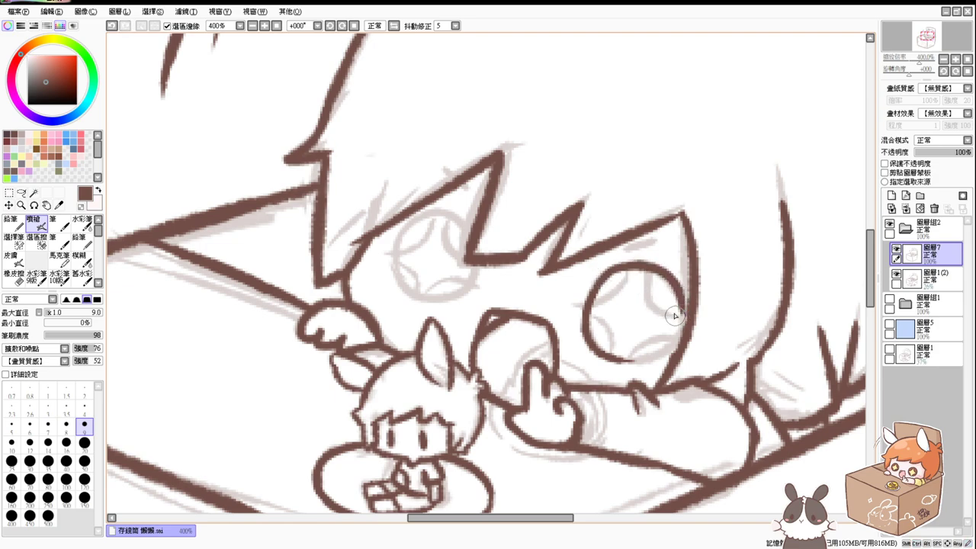
pyautogui.hotkey('ctrl', 'z')
pyautogui.hotkey('ctrl', 'z')
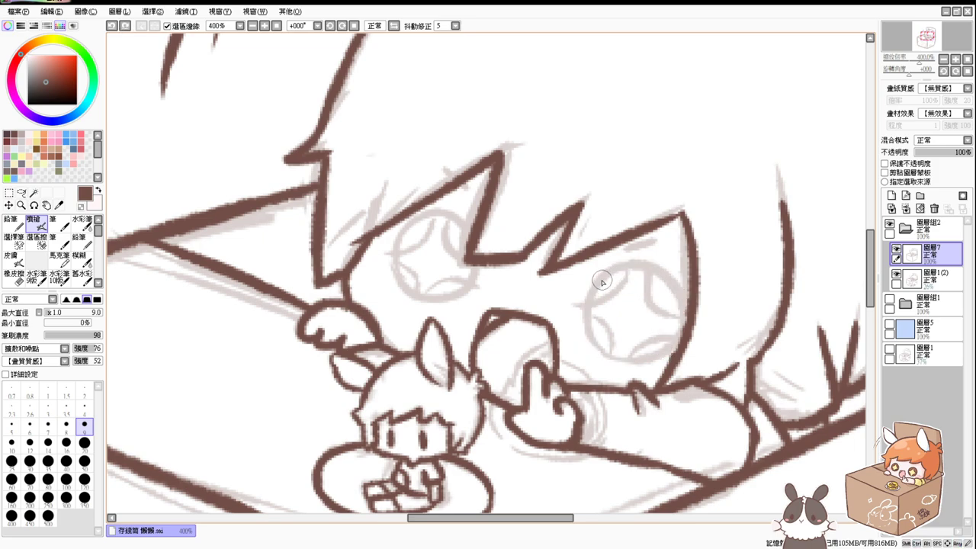
# Ink the upper arc and outer side of the right-hand eye's round outline over the sketch, retrying strokes until the curve is clean.
pyautogui.moveTo(608, 274)
pyautogui.mouseDown()
pyautogui.moveTo(600, 282)
pyautogui.moveTo(614, 358)
pyautogui.mouseUp()
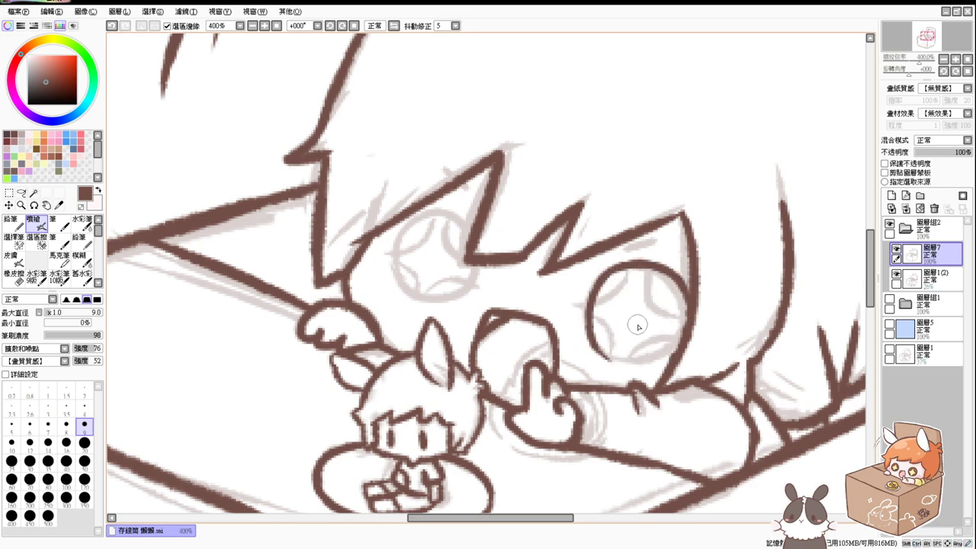
pyautogui.hotkey('ctrl', 'z')
pyautogui.moveTo(602, 279); pyautogui.dragTo(626, 355)
pyautogui.hotkey('ctrl', 'z')
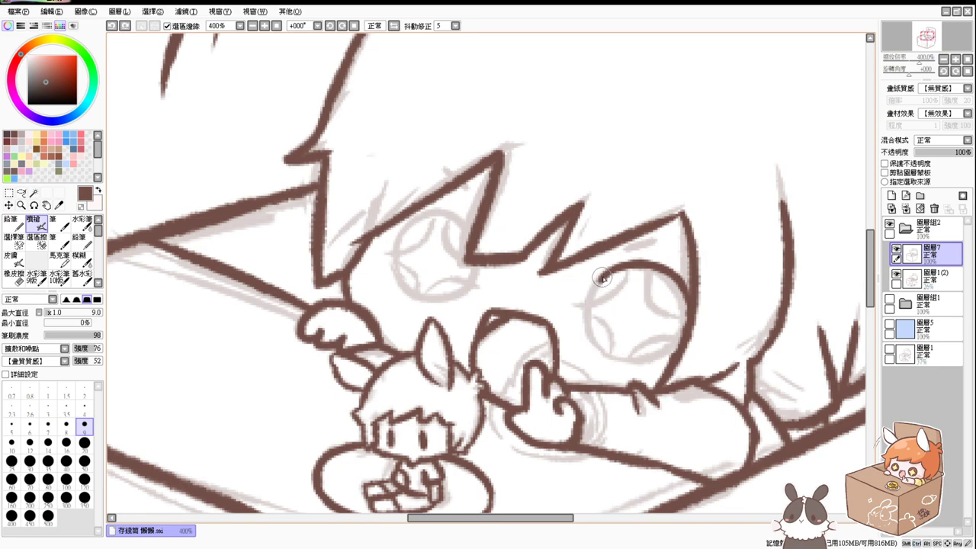
pyautogui.moveTo(603, 278); pyautogui.dragTo(627, 355)
pyautogui.hotkey('ctrl', 'z')
pyautogui.moveTo(601, 280)
pyautogui.mouseDown()
pyautogui.moveTo(598, 352)
pyautogui.moveTo(627, 360)
pyautogui.moveTo(584, 301)
pyautogui.moveTo(612, 352)
pyautogui.moveTo(655, 357)
pyautogui.mouseUp()
pyautogui.hotkey('ctrl', 'z')
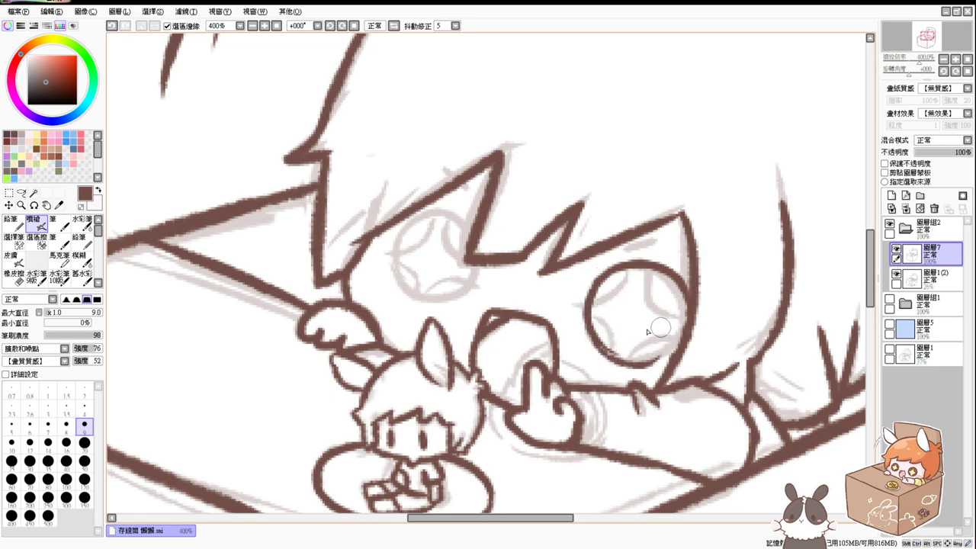
# Close the lower half of the right-hand eye's circle with brown line art, redoing the strokes for a smooth curve.
pyautogui.hotkey('ctrl', 'z')
pyautogui.moveTo(598, 340); pyautogui.dragTo(655, 355)
pyautogui.hotkey('ctrl', 'z')
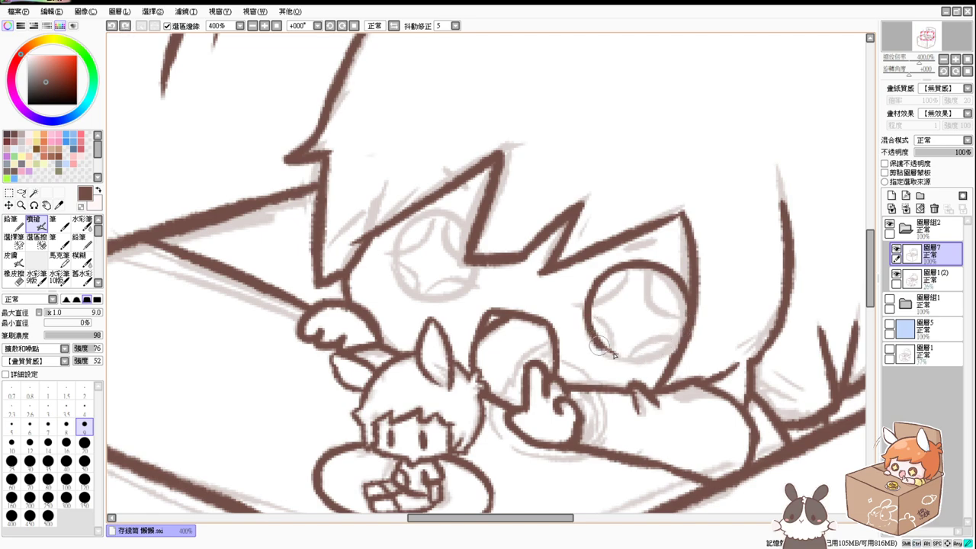
pyautogui.moveTo(600, 345); pyautogui.dragTo(682, 319)
pyautogui.hotkey('ctrl', 'z')
pyautogui.press('e')
pyautogui.moveTo(605, 344); pyautogui.dragTo(660, 353)
pyautogui.press('b')
pyautogui.hotkey('ctrl', 'z')
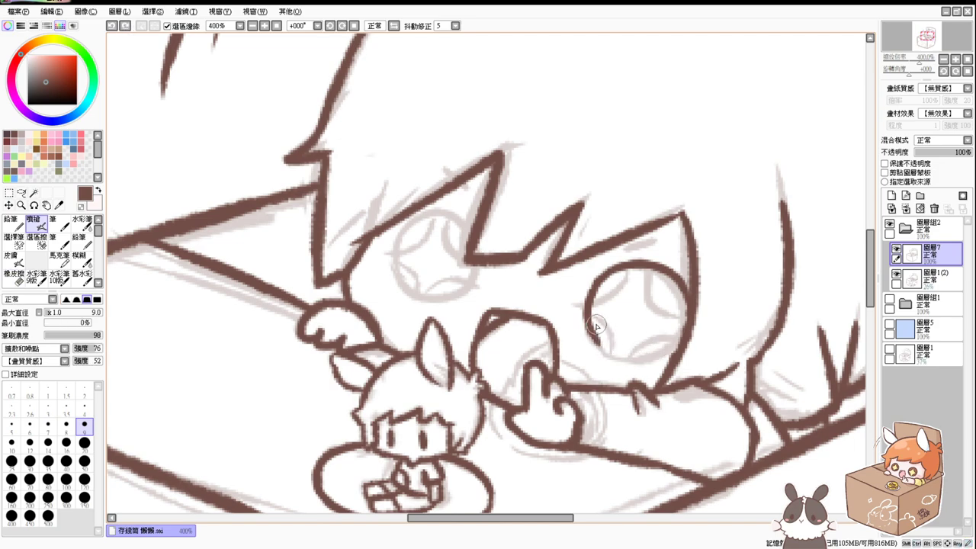
pyautogui.moveTo(594, 330); pyautogui.dragTo(662, 353)
pyautogui.hotkey('ctrl', 'z')
pyautogui.moveTo(593, 328); pyautogui.dragTo(662, 354)
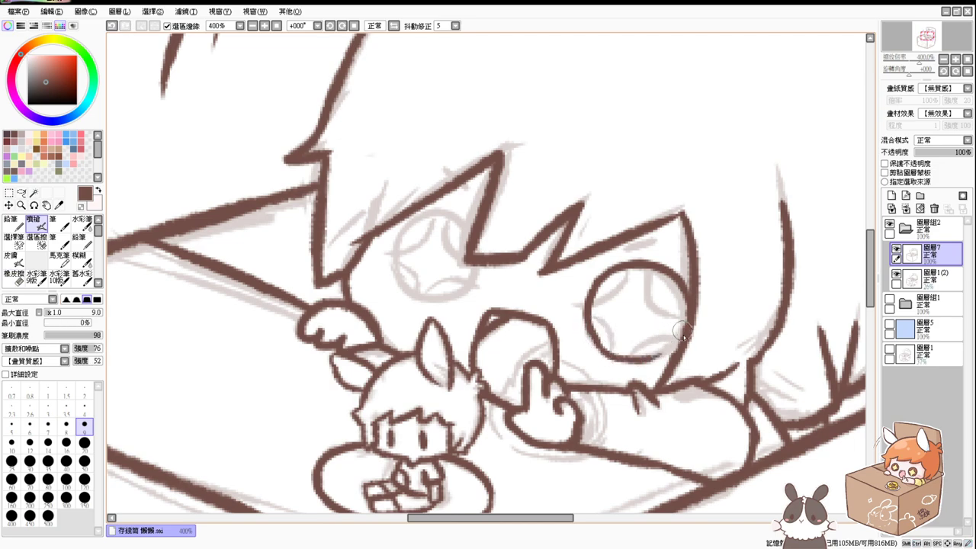
pyautogui.moveTo(689, 308); pyautogui.dragTo(643, 356)
pyautogui.hotkey('ctrl', 'z')
pyautogui.moveTo(685, 307); pyautogui.dragTo(647, 355)
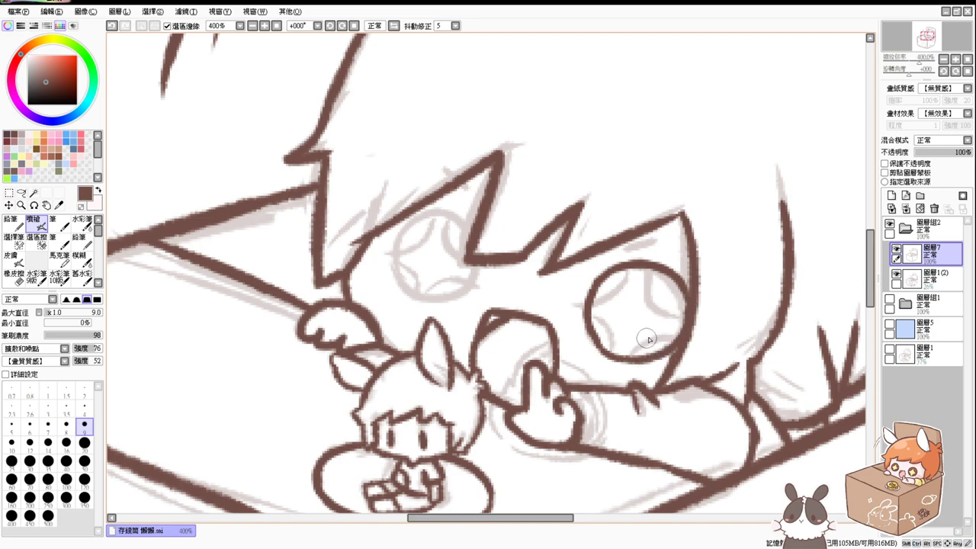
pyautogui.press('e')
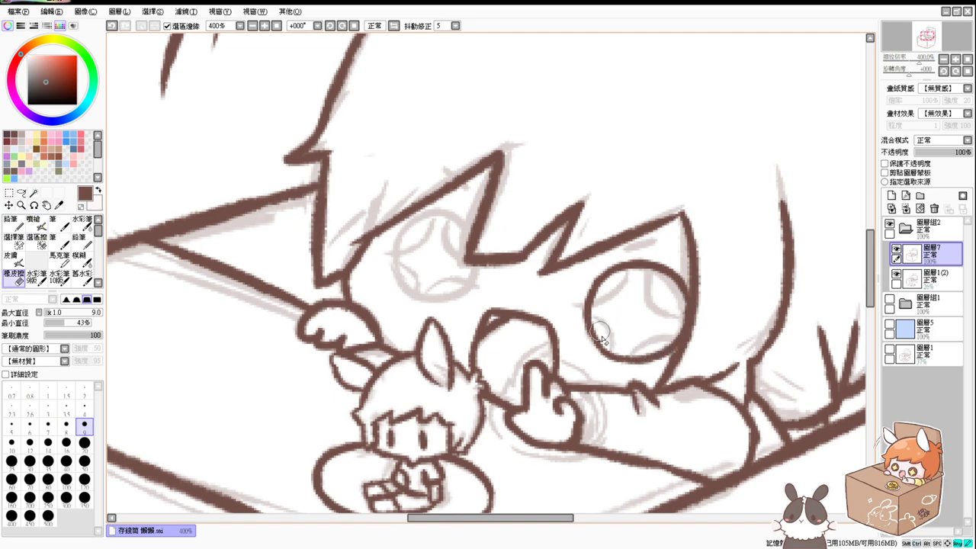
pyautogui.press('v')
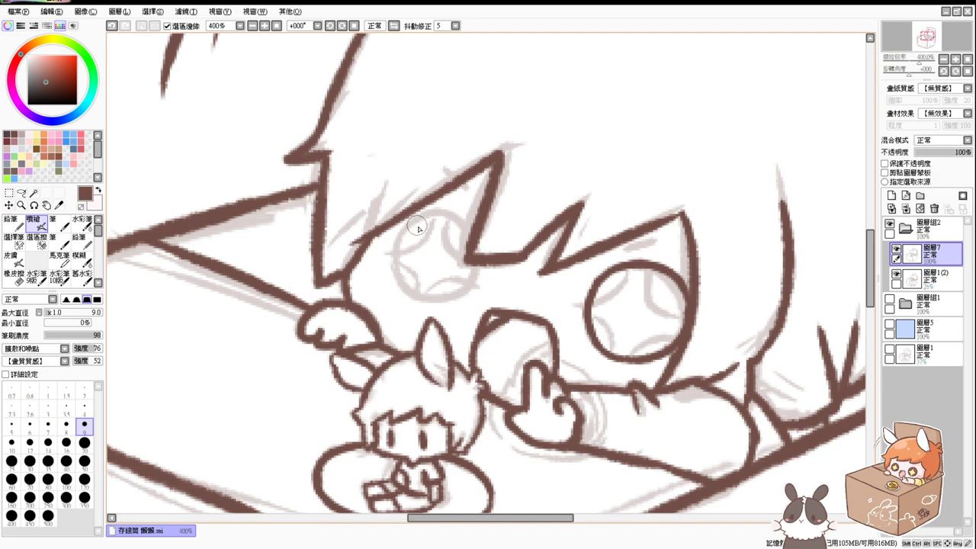
# Ink the upper arc of the left-hand eye's outline from its outer side to the hair strand.
pyautogui.moveTo(417, 222); pyautogui.dragTo(450, 278)
pyautogui.hotkey('ctrl', 'z')
pyautogui.moveTo(420, 218); pyautogui.dragTo(452, 298)
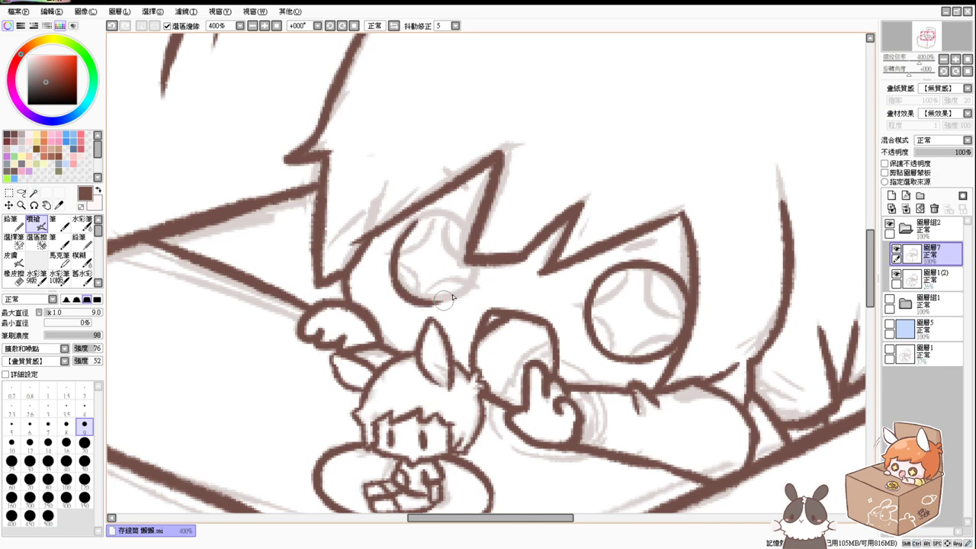
pyautogui.hotkey('ctrl', 'z')
pyautogui.moveTo(395, 251)
pyautogui.mouseDown()
pyautogui.moveTo(428, 215)
pyautogui.moveTo(465, 219)
pyautogui.mouseUp()
pyautogui.hotkey('ctrl', 'z')
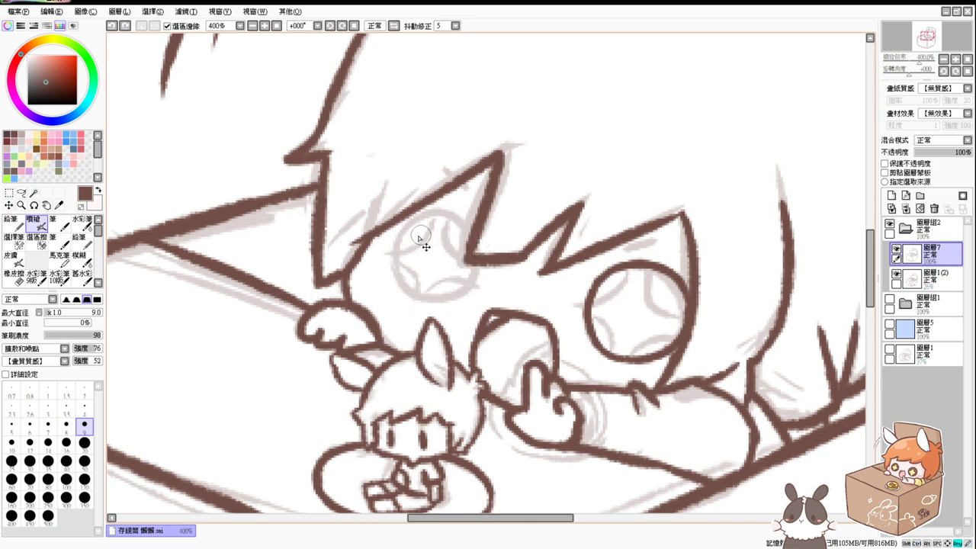
pyautogui.moveTo(393, 252); pyautogui.dragTo(466, 242)
pyautogui.hotkey('ctrl', 'z')
pyautogui.moveTo(392, 251); pyautogui.dragTo(466, 242)
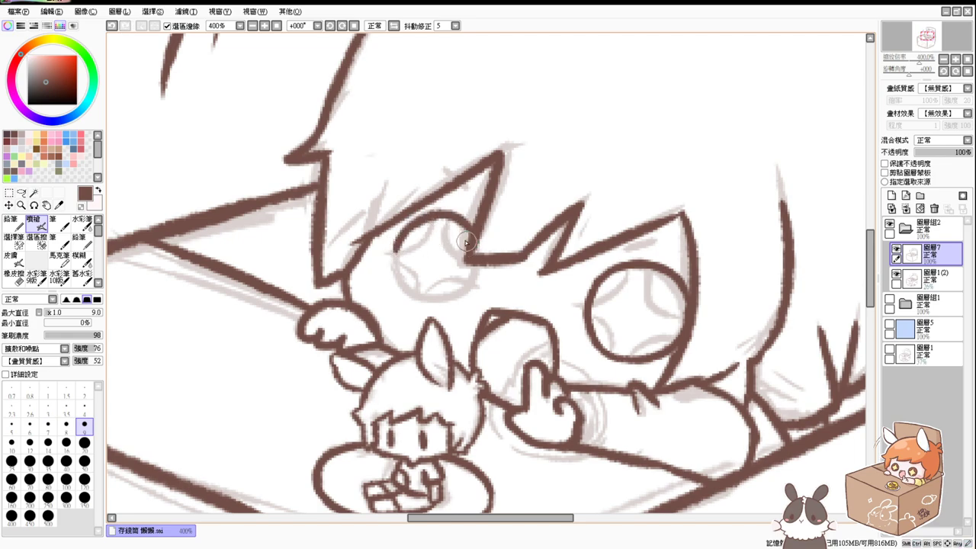
# Complete the lower curve of the left-hand eye's outline, redoing strokes until the circle closes at the hair strand.
pyautogui.moveTo(396, 242); pyautogui.dragTo(455, 291)
pyautogui.hotkey('ctrl', 'z')
pyautogui.moveTo(395, 242)
pyautogui.mouseDown()
pyautogui.moveTo(418, 302)
pyautogui.moveTo(444, 303)
pyautogui.mouseUp()
pyautogui.hotkey('ctrl', 'z')
pyautogui.moveTo(396, 244); pyautogui.dragTo(437, 300)
pyautogui.moveTo(477, 265)
pyautogui.mouseDown()
pyautogui.moveTo(472, 281)
pyautogui.moveTo(416, 300)
pyautogui.moveTo(463, 294)
pyautogui.moveTo(438, 302)
pyautogui.moveTo(428, 303)
pyautogui.moveTo(463, 287)
pyautogui.mouseUp()
pyautogui.hotkey('ctrl', 'z')
pyautogui.hotkey('ctrl', 'z')
pyautogui.hotkey('ctrl', 'z')
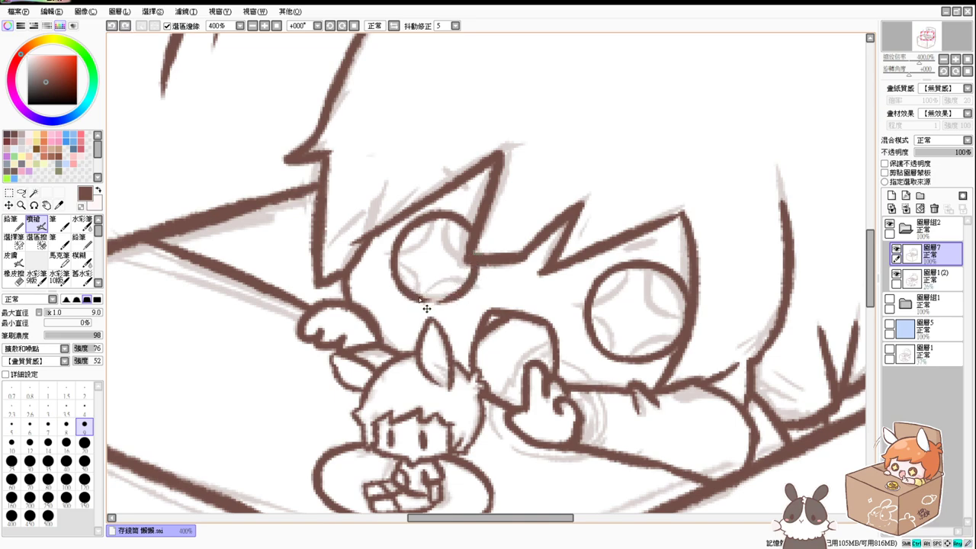
pyautogui.moveTo(404, 285); pyautogui.dragTo(457, 287)
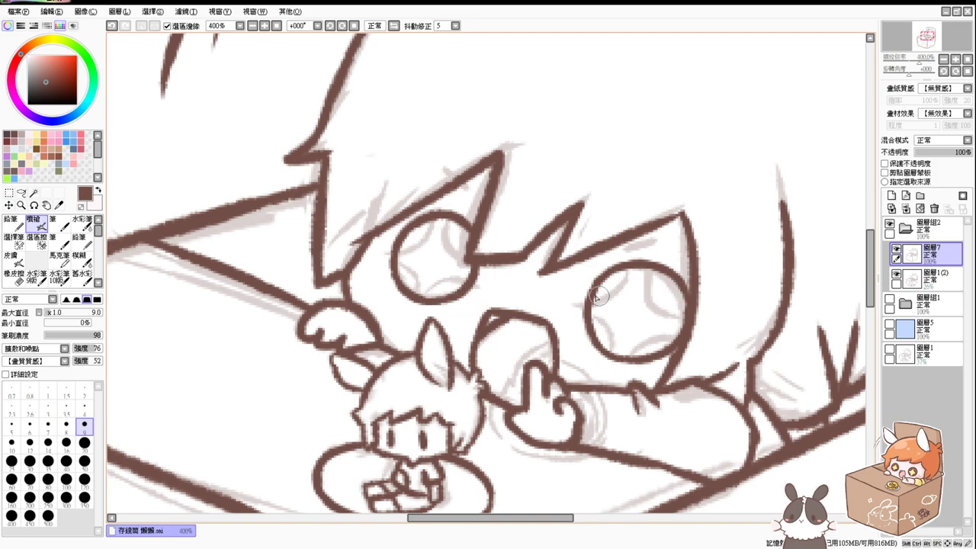
pyautogui.moveTo(590, 301); pyautogui.dragTo(623, 304)
pyautogui.hotkey('ctrl', 'z')
pyautogui.moveTo(632, 270)
pyautogui.mouseDown()
pyautogui.moveTo(612, 307)
pyautogui.moveTo(587, 305)
pyautogui.mouseUp()
pyautogui.hotkey('ctrl', 'z')
# Ink the four curved edges of the star inside the right-hand eye, checking against the artwork in layer group 圖層組1.
pyautogui.click(888, 299)
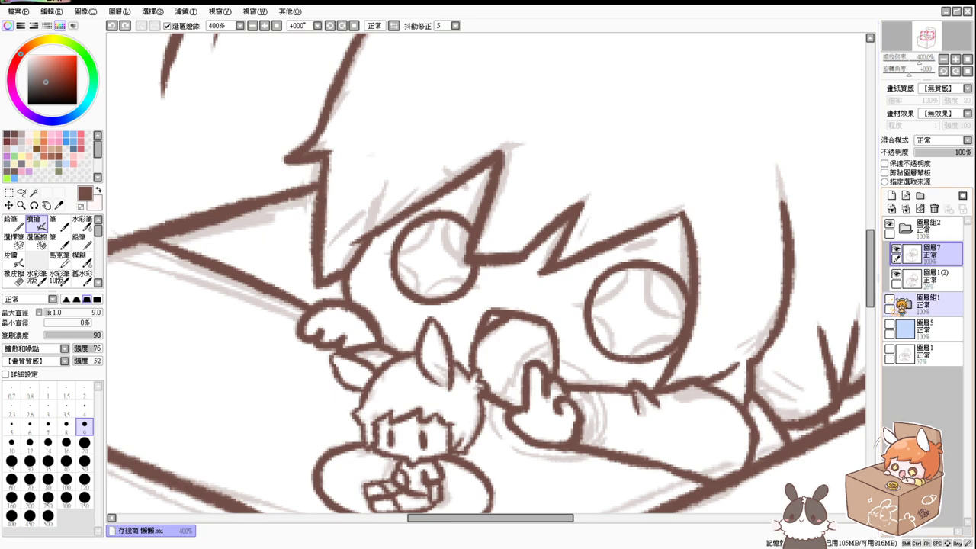
pyautogui.click(888, 300)
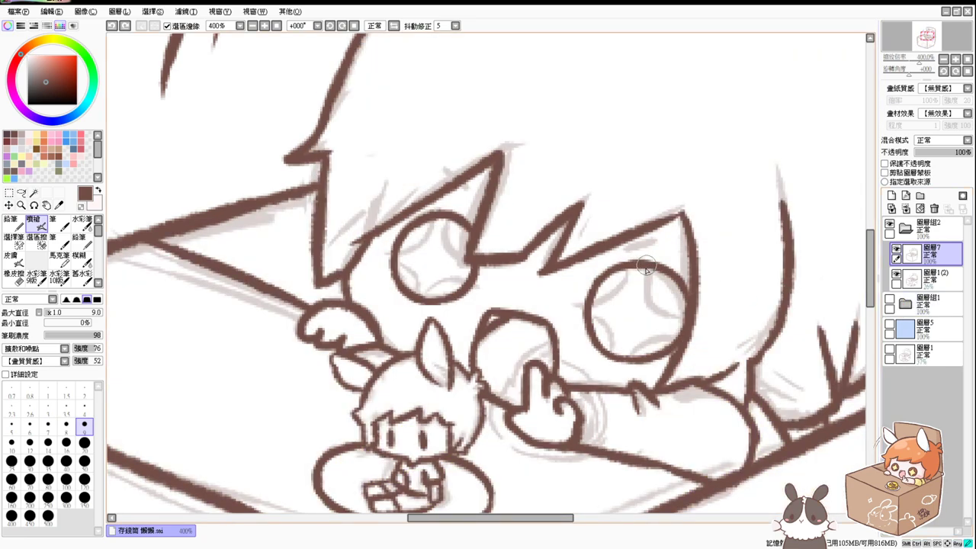
pyautogui.moveTo(646, 267)
pyautogui.mouseDown()
pyautogui.moveTo(595, 303)
pyautogui.moveTo(627, 297)
pyautogui.moveTo(616, 299)
pyautogui.mouseUp()
pyautogui.hotkey('ctrl', 'z')
pyautogui.moveTo(650, 268)
pyautogui.mouseDown()
pyautogui.moveTo(663, 299)
pyautogui.moveTo(690, 317)
pyautogui.mouseUp()
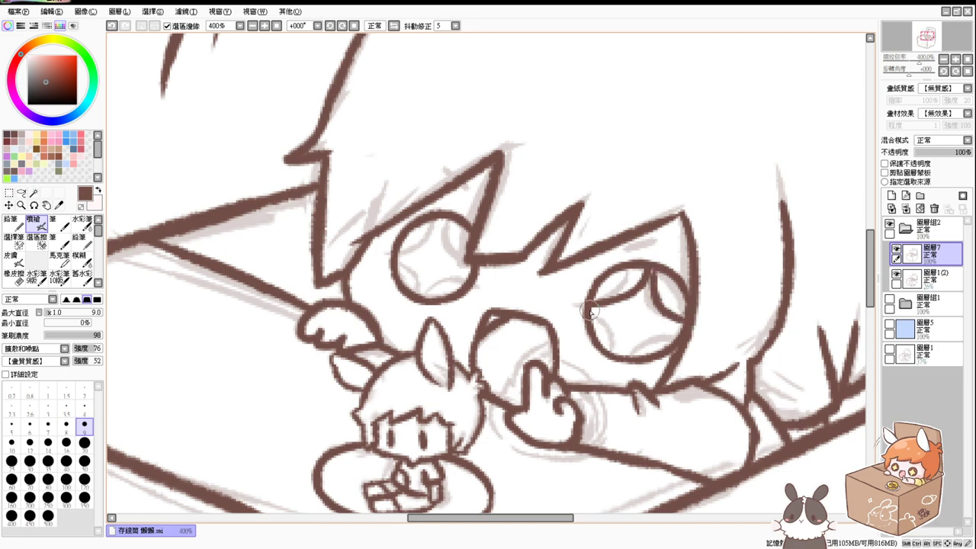
pyautogui.moveTo(590, 311)
pyautogui.mouseDown()
pyautogui.moveTo(621, 342)
pyautogui.moveTo(689, 328)
pyautogui.mouseUp()
pyautogui.hotkey('ctrl', 'z')
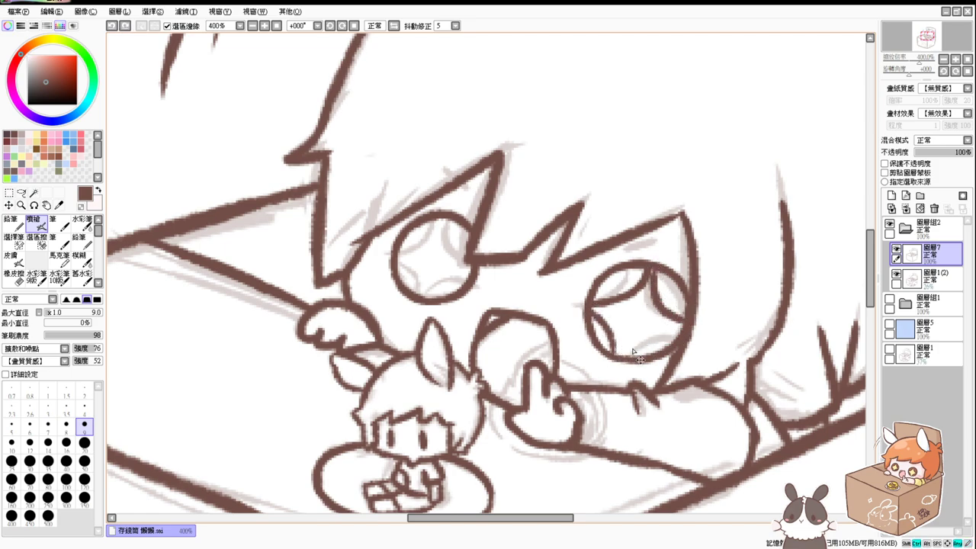
pyautogui.moveTo(616, 355); pyautogui.dragTo(688, 333)
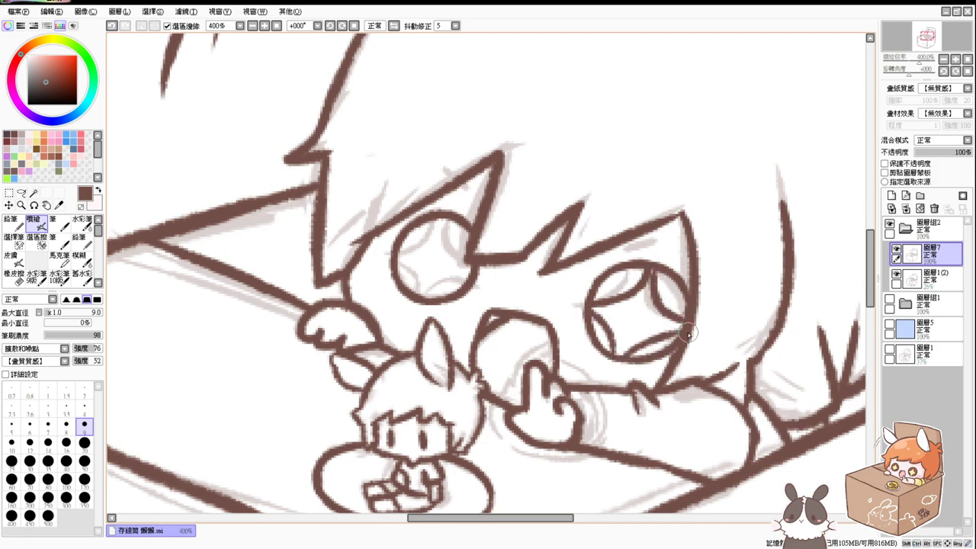
pyautogui.click(888, 303)
pyautogui.click(888, 303)
pyautogui.moveTo(650, 260)
pyautogui.mouseDown()
pyautogui.moveTo(648, 278)
pyautogui.moveTo(684, 326)
pyautogui.mouseUp()
# Ink the four curved edges of the star inside the left-hand eye, following the sketch.
pyautogui.moveTo(441, 220)
pyautogui.mouseDown()
pyautogui.moveTo(390, 259)
pyautogui.moveTo(416, 298)
pyautogui.mouseUp()
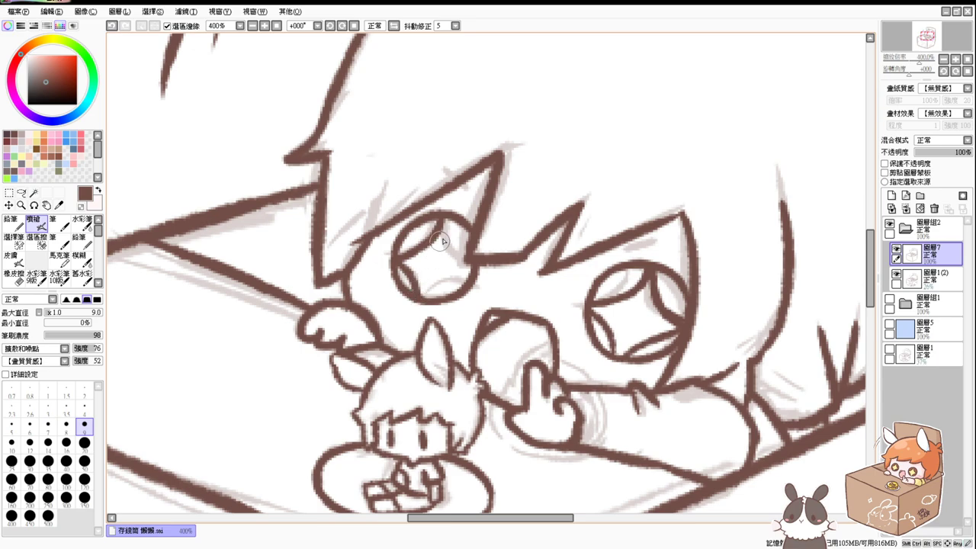
pyautogui.moveTo(447, 217); pyautogui.dragTo(473, 260)
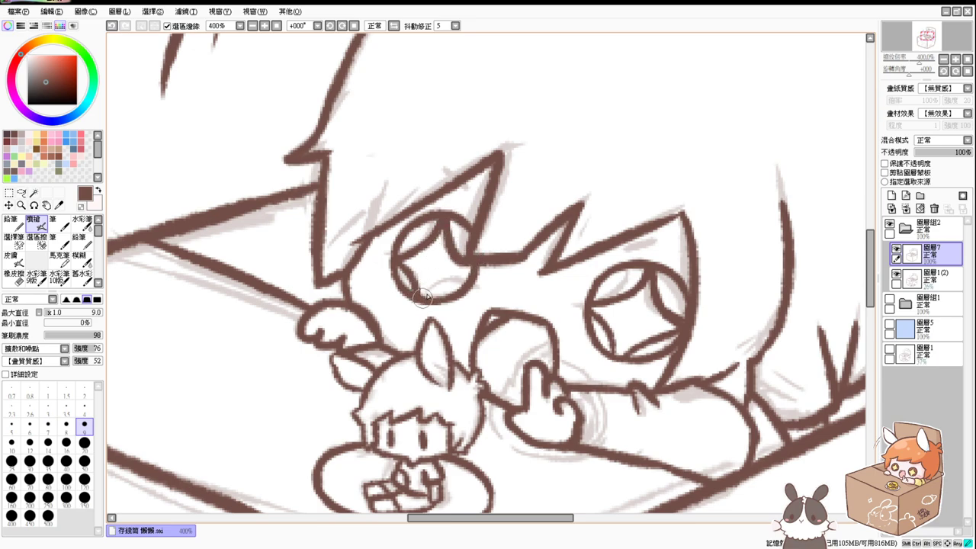
pyautogui.moveTo(423, 298); pyautogui.dragTo(468, 283)
pyautogui.hotkey('ctrl', 'z')
pyautogui.moveTo(446, 245); pyautogui.dragTo(473, 269)
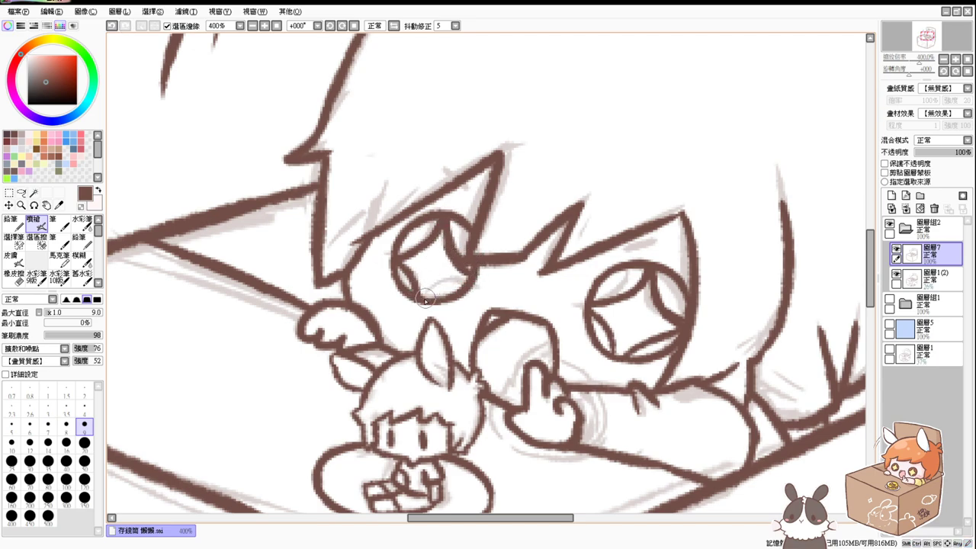
pyautogui.moveTo(419, 295); pyautogui.dragTo(474, 277)
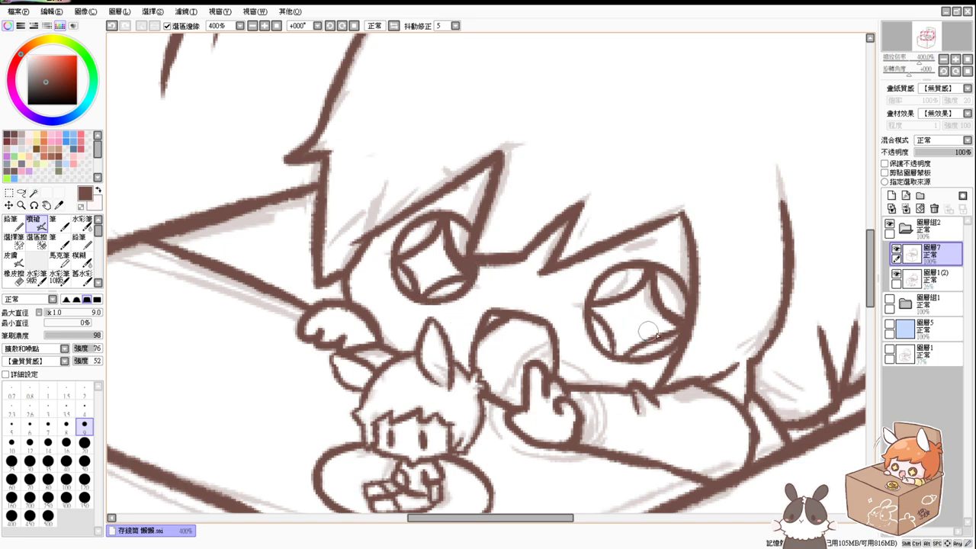
# Compare the line art with the coloured artwork in 圖層組1 and touch up the star's lower point in the right-hand eye.
pyautogui.click(889, 298)
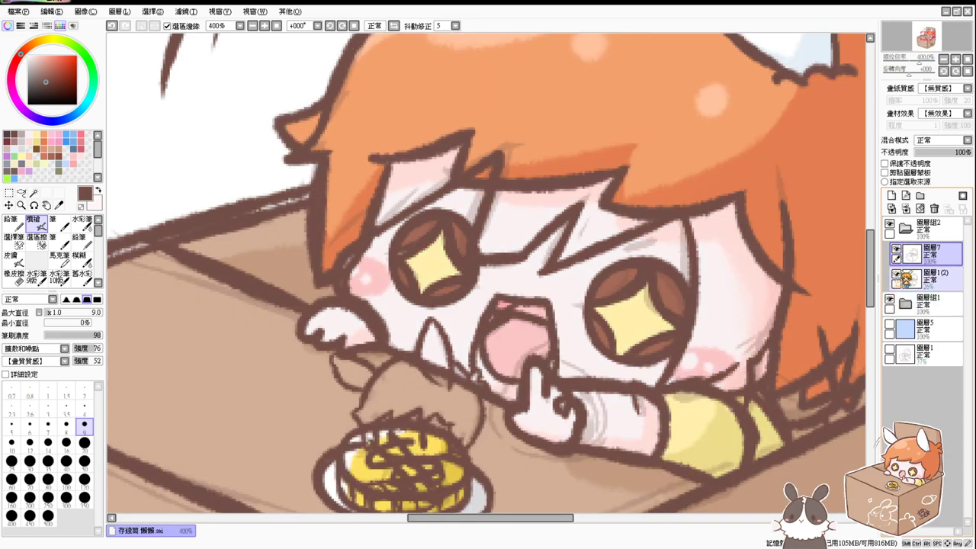
pyautogui.click(889, 223)
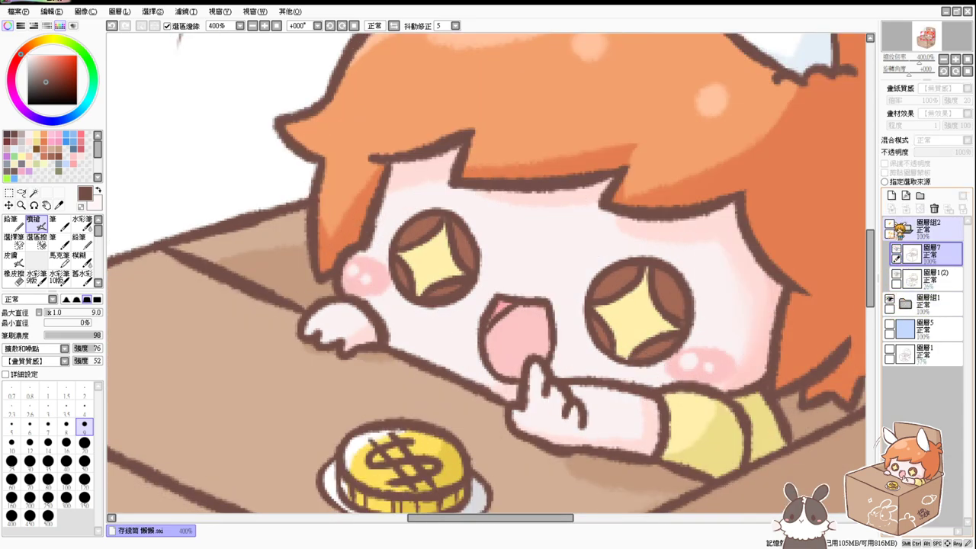
pyautogui.click(889, 223)
pyautogui.click(889, 299)
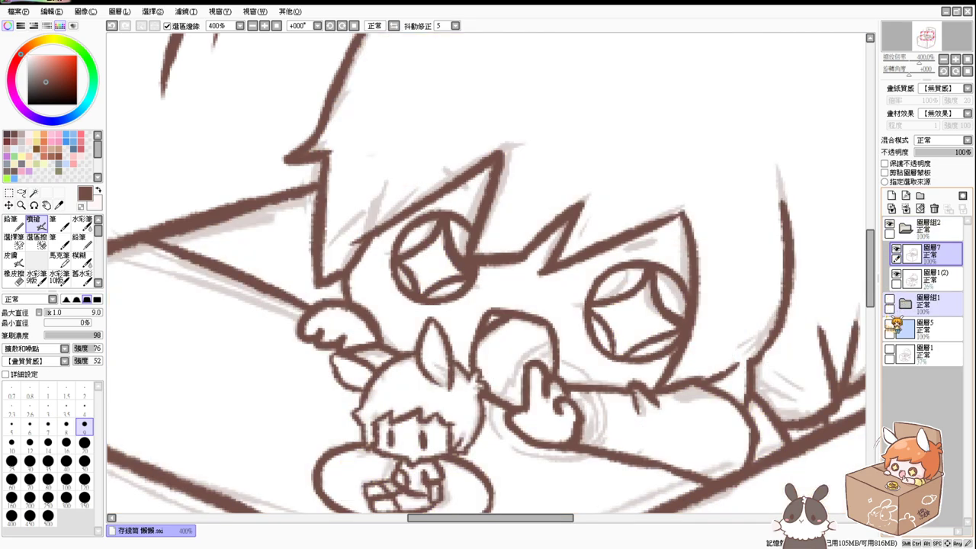
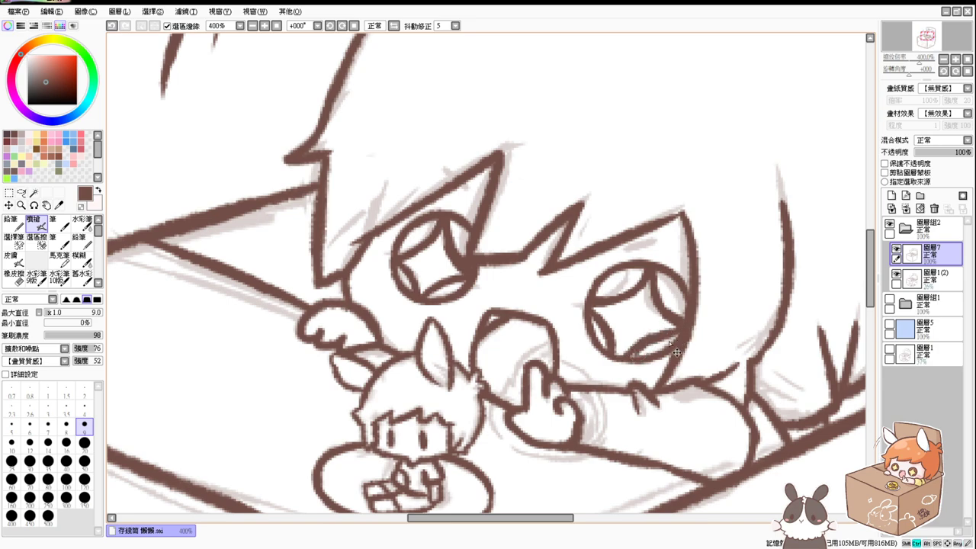
pyautogui.moveTo(633, 348); pyautogui.dragTo(681, 331)
pyautogui.hotkey('ctrl', 'z')
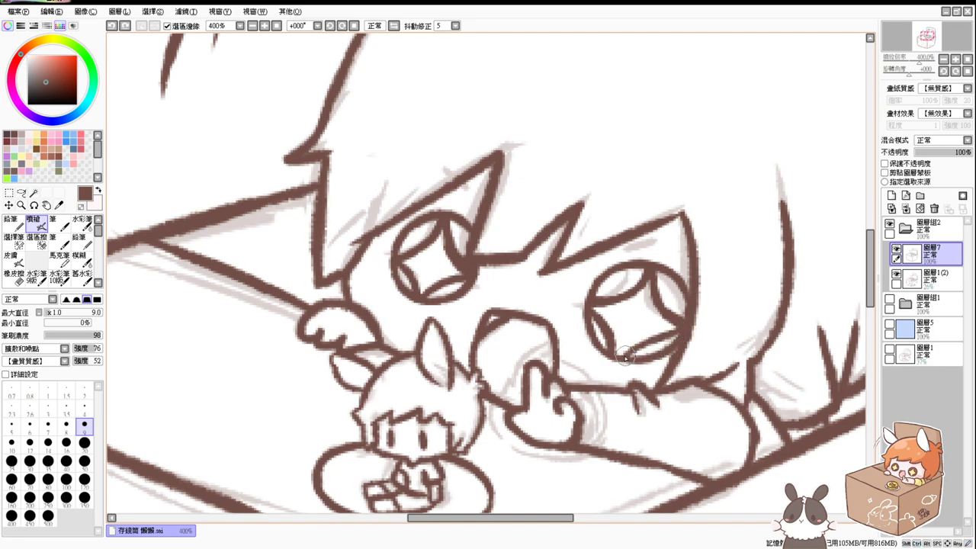
pyautogui.moveTo(628, 354); pyautogui.dragTo(678, 330)
pyautogui.hotkey('ctrl', 'z')
pyautogui.moveTo(610, 354); pyautogui.dragTo(635, 358)
# Ink the cat's head outline on the box's front side, including both ears and rounded cheeks.
pyautogui.moveTo(591, 374); pyautogui.dragTo(532, 327)
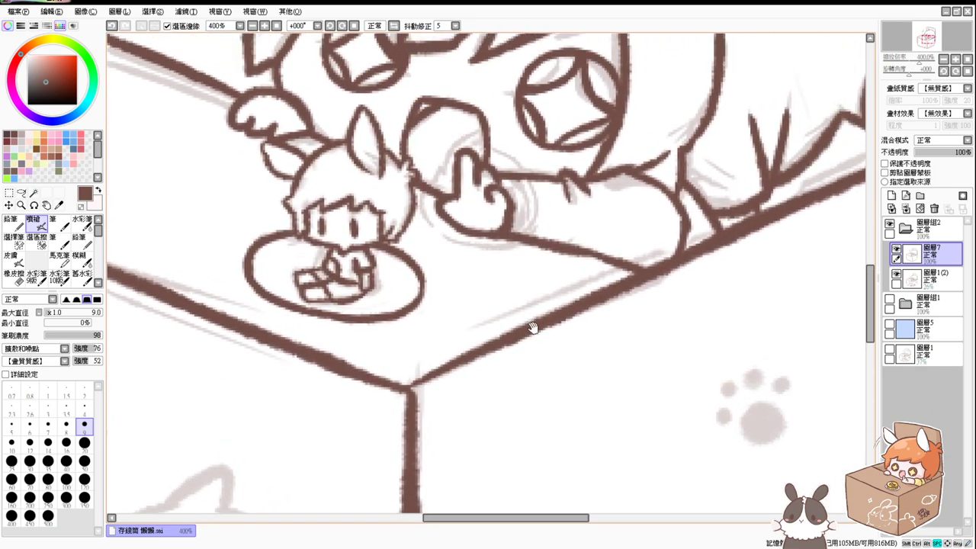
pyautogui.moveTo(637, 227); pyautogui.dragTo(616, 294)
pyautogui.moveTo(585, 381); pyautogui.dragTo(569, 342)
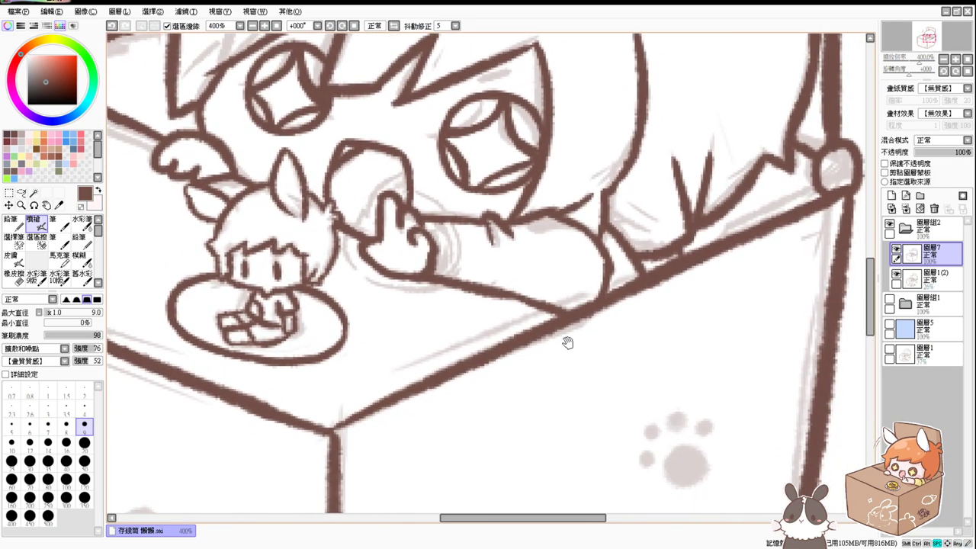
pyautogui.moveTo(530, 416)
pyautogui.mouseDown()
pyautogui.moveTo(594, 316)
pyautogui.moveTo(679, 224)
pyautogui.moveTo(648, 257)
pyautogui.mouseUp()
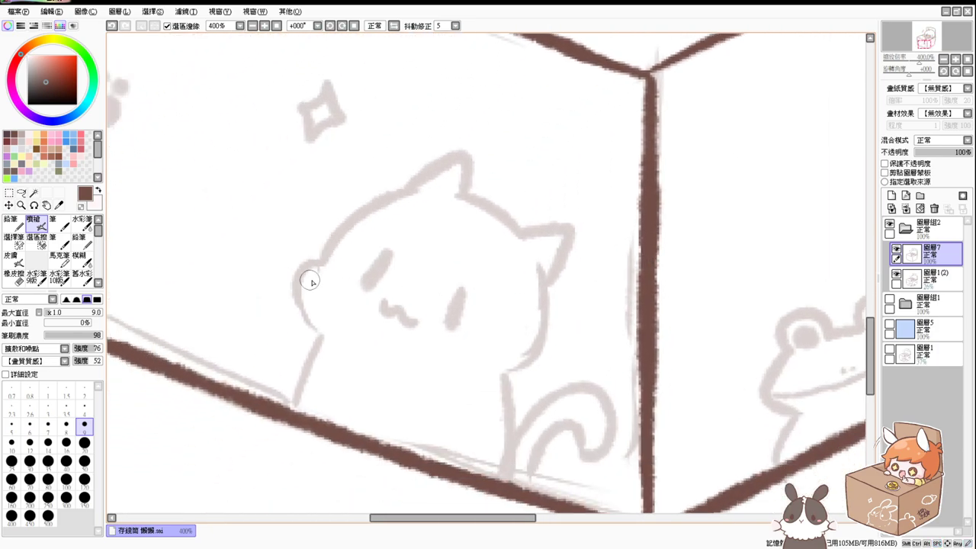
pyautogui.moveTo(318, 263)
pyautogui.mouseDown()
pyautogui.moveTo(297, 311)
pyautogui.moveTo(332, 327)
pyautogui.moveTo(308, 271)
pyautogui.moveTo(318, 336)
pyautogui.mouseUp()
pyautogui.hotkey('ctrl', 'z')
pyautogui.moveTo(320, 268)
pyautogui.mouseDown()
pyautogui.moveTo(466, 171)
pyautogui.moveTo(459, 192)
pyautogui.moveTo(409, 189)
pyautogui.moveTo(466, 162)
pyautogui.moveTo(465, 195)
pyautogui.moveTo(528, 241)
pyautogui.moveTo(571, 237)
pyautogui.moveTo(548, 279)
pyautogui.moveTo(539, 273)
pyautogui.moveTo(501, 373)
pyautogui.mouseUp()
pyautogui.hotkey('ctrl', 'z')
pyautogui.hotkey('ctrl', 'z')
pyautogui.moveTo(538, 268)
pyautogui.mouseDown()
pyautogui.moveTo(548, 289)
pyautogui.moveTo(507, 369)
pyautogui.mouseUp()
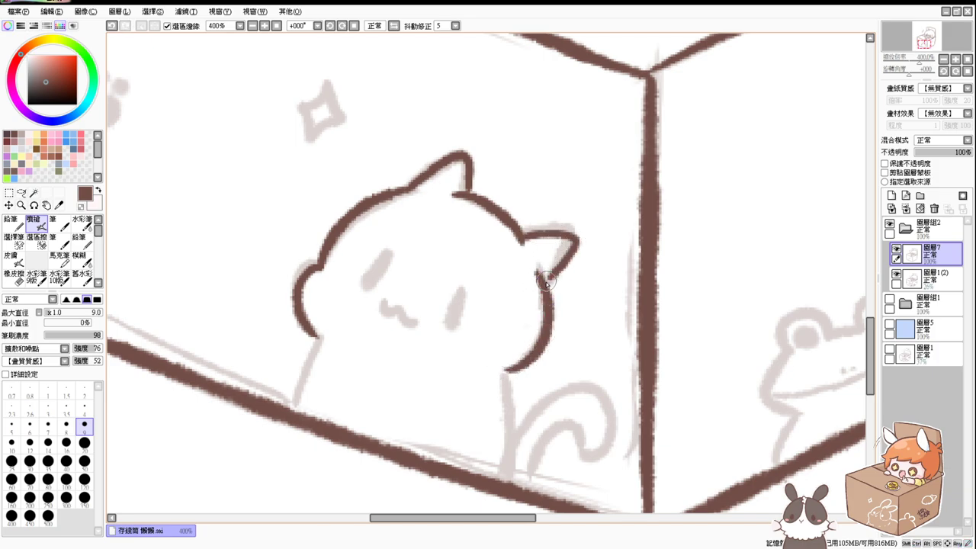
# Ink both sides of the cat's body down to the box's bottom edge and the outline of its curled tail.
pyautogui.moveTo(320, 335); pyautogui.dragTo(290, 404)
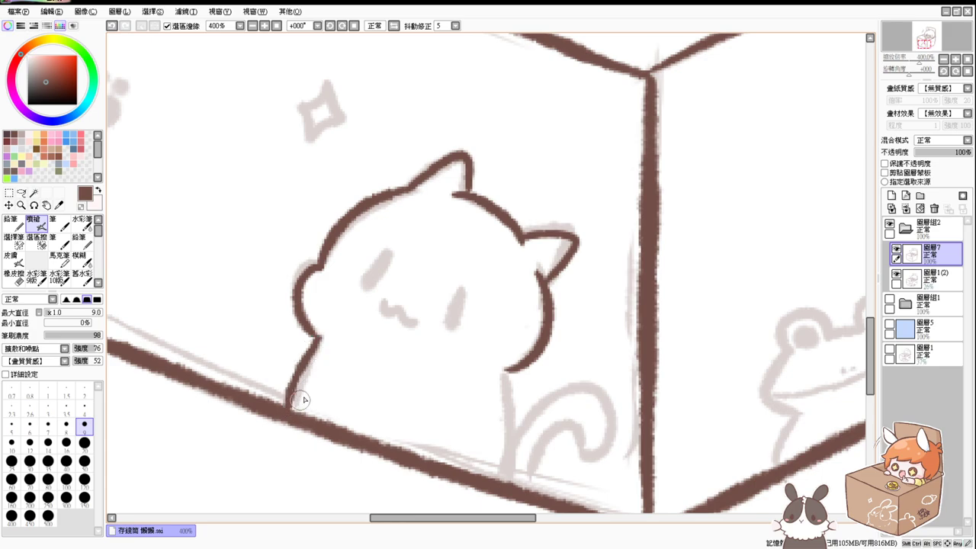
pyautogui.moveTo(503, 372); pyautogui.dragTo(511, 473)
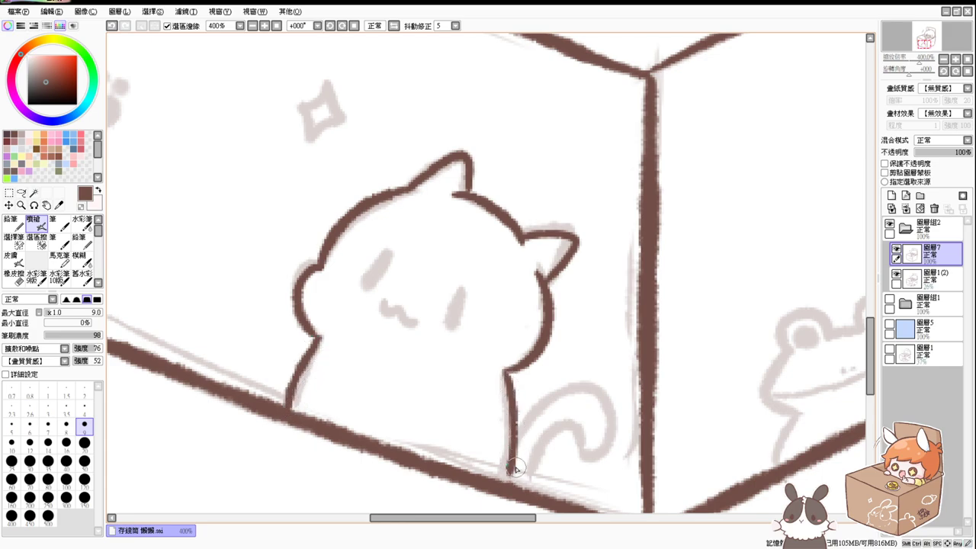
pyautogui.moveTo(514, 417)
pyautogui.mouseDown()
pyautogui.moveTo(547, 389)
pyautogui.moveTo(577, 437)
pyautogui.mouseUp()
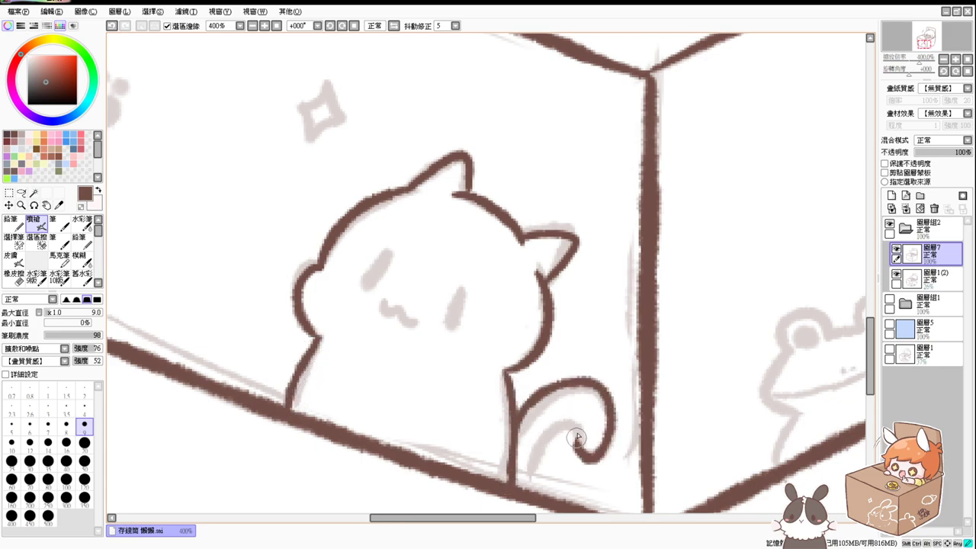
pyautogui.moveTo(524, 488)
pyautogui.mouseDown()
pyautogui.moveTo(560, 415)
pyautogui.moveTo(580, 449)
pyautogui.mouseUp()
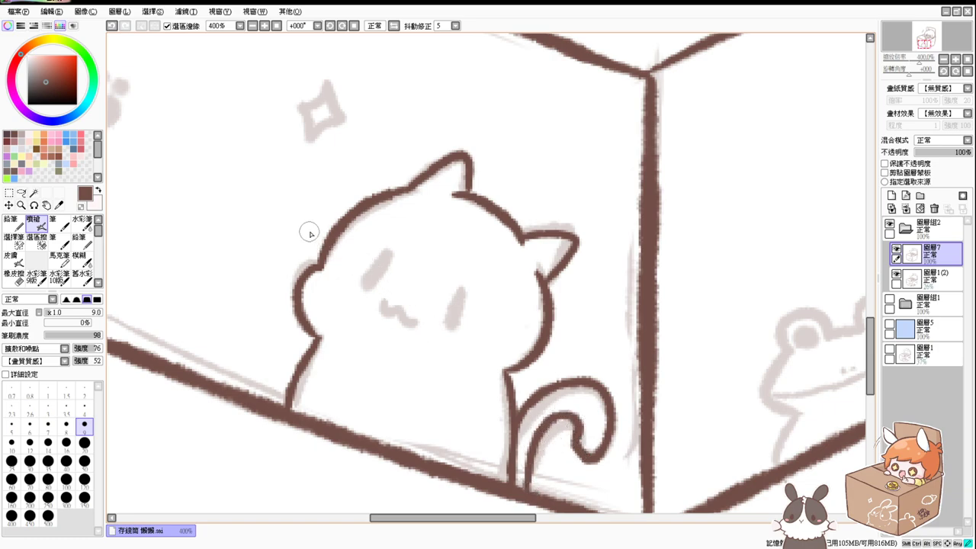
# Ink two short fur strokes on the outside of the cat's head above its left cheek, undoing unsatisfactory attempts.
pyautogui.moveTo(310, 233)
pyautogui.mouseDown()
pyautogui.moveTo(324, 245)
pyautogui.moveTo(303, 270)
pyautogui.mouseUp()
pyautogui.hotkey('ctrl', 'z')
pyautogui.hotkey('ctrl', 'z')
pyautogui.hotkey('ctrl', 'z')
pyautogui.moveTo(303, 251); pyautogui.dragTo(311, 271)
pyautogui.hotkey('ctrl', 'z')
pyautogui.hotkey('ctrl', 'z')
pyautogui.moveTo(311, 224); pyautogui.dragTo(325, 238)
pyautogui.moveTo(307, 244); pyautogui.dragTo(320, 248)
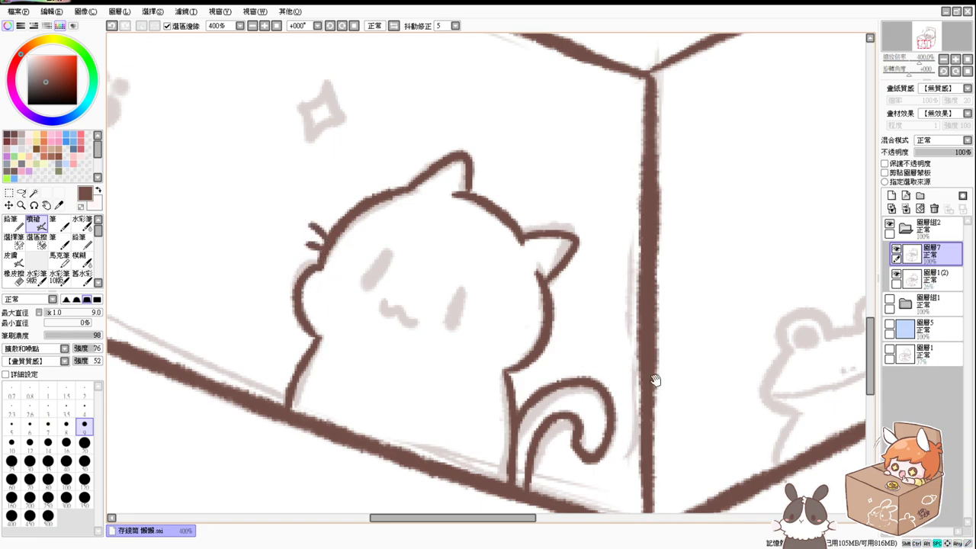
# Ink the frog's outline on the box's right-hand side, including both eye bumps, cheeks and body sides.
pyautogui.moveTo(653, 381); pyautogui.dragTo(523, 370)
pyautogui.moveTo(630, 344)
pyautogui.mouseDown()
pyautogui.moveTo(608, 380)
pyautogui.moveTo(653, 403)
pyautogui.mouseUp()
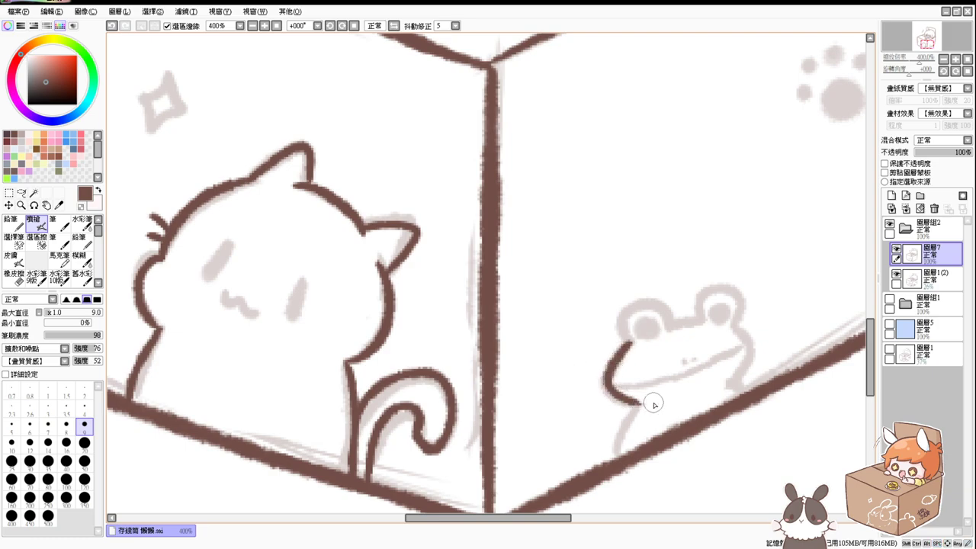
pyautogui.hotkey('ctrl', 'z')
pyautogui.moveTo(626, 344)
pyautogui.mouseDown()
pyautogui.moveTo(630, 410)
pyautogui.moveTo(618, 328)
pyautogui.moveTo(663, 306)
pyautogui.moveTo(697, 319)
pyautogui.moveTo(695, 289)
pyautogui.moveTo(733, 314)
pyautogui.moveTo(692, 318)
pyautogui.moveTo(694, 286)
pyautogui.moveTo(745, 313)
pyautogui.moveTo(733, 320)
pyautogui.moveTo(756, 345)
pyautogui.moveTo(743, 393)
pyautogui.mouseUp()
pyautogui.hotkey('ctrl', 'z')
pyautogui.moveTo(632, 412); pyautogui.dragTo(628, 452)
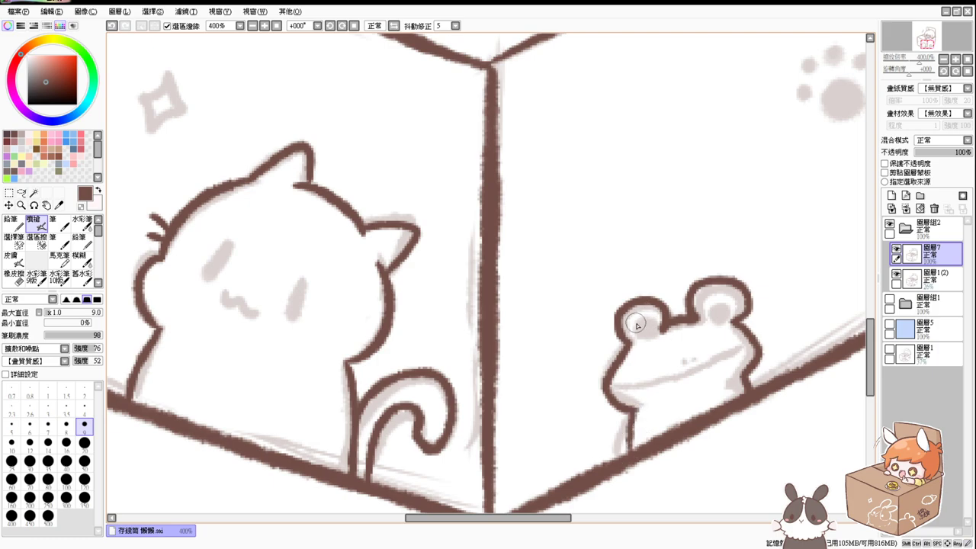
# Ink the pupils in both frog eyes and rework the outline of its right-hand eye bump into a rounder shape.
pyautogui.moveTo(643, 324); pyautogui.dragTo(646, 323)
pyautogui.moveTo(712, 301); pyautogui.dragTo(728, 301)
pyautogui.moveTo(765, 429); pyautogui.dragTo(603, 426)
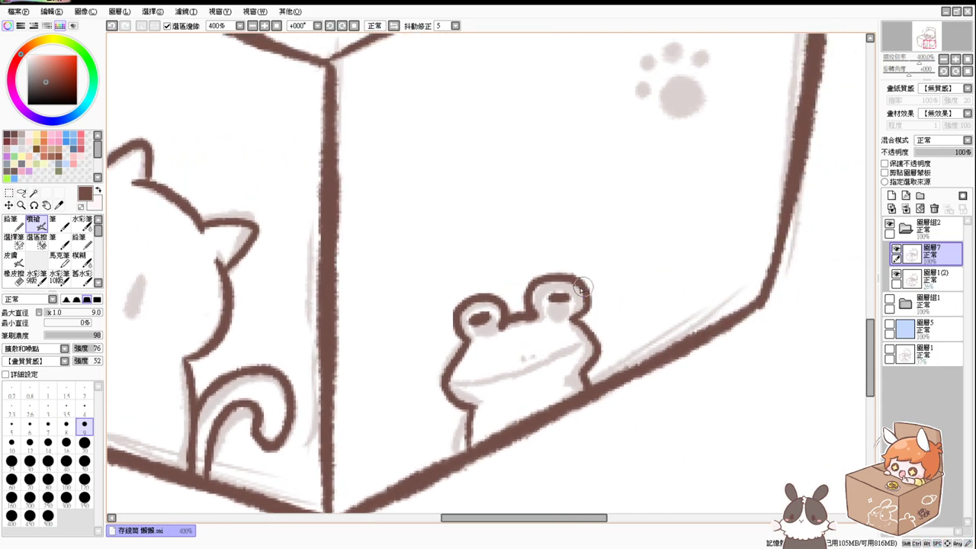
pyautogui.press('e')
pyautogui.moveTo(538, 298)
pyautogui.mouseDown()
pyautogui.moveTo(581, 285)
pyautogui.moveTo(558, 288)
pyautogui.moveTo(584, 309)
pyautogui.moveTo(565, 301)
pyautogui.moveTo(540, 311)
pyautogui.moveTo(553, 284)
pyautogui.moveTo(576, 319)
pyautogui.moveTo(540, 285)
pyautogui.moveTo(580, 309)
pyautogui.moveTo(558, 316)
pyautogui.mouseUp()
pyautogui.press('b')
pyautogui.hotkey('ctrl', 'z')
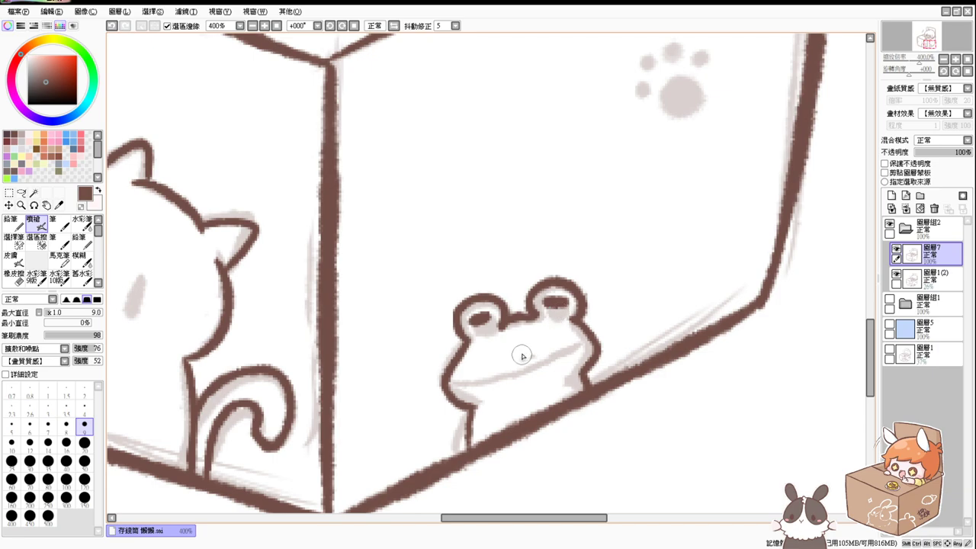
# Ink the frog's two nostrils and its wide curved mouth line across the face.
pyautogui.moveTo(519, 346); pyautogui.dragTo(530, 352)
pyautogui.moveTo(466, 405)
pyautogui.mouseDown()
pyautogui.moveTo(457, 384)
pyautogui.moveTo(563, 355)
pyautogui.mouseUp()
pyautogui.hotkey('ctrl', 'z')
pyautogui.moveTo(448, 382)
pyautogui.mouseDown()
pyautogui.moveTo(568, 355)
pyautogui.moveTo(536, 370)
pyautogui.mouseUp()
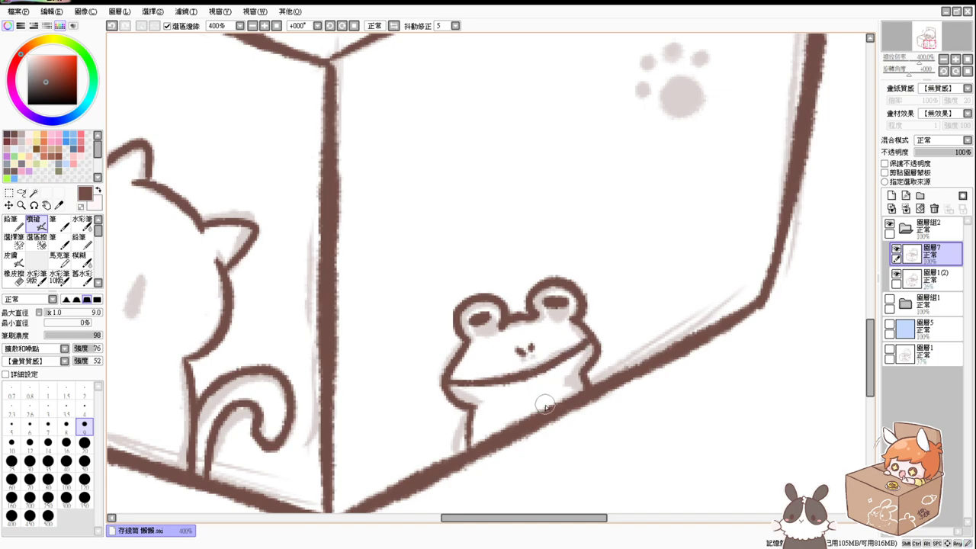
# Ink the frog's footprint above it on the box, with a solid palm and four round-tipped toes.
pyautogui.moveTo(666, 186); pyautogui.dragTo(643, 287)
pyautogui.moveTo(652, 206)
pyautogui.mouseDown()
pyautogui.moveTo(645, 203)
pyautogui.moveTo(659, 192)
pyautogui.moveTo(622, 191)
pyautogui.moveTo(642, 193)
pyautogui.mouseUp()
pyautogui.moveTo(625, 162); pyautogui.dragTo(645, 192)
pyautogui.moveTo(648, 148)
pyautogui.mouseDown()
pyautogui.moveTo(661, 173)
pyautogui.moveTo(677, 157)
pyautogui.moveTo(669, 191)
pyautogui.mouseUp()
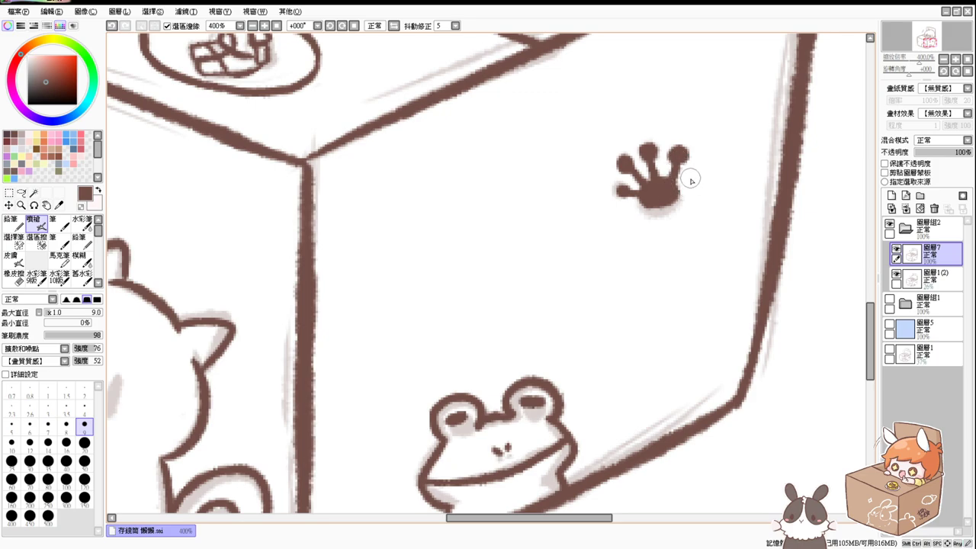
# Ink the solid paw print and the outlined four-pointed sparkle on the box's left-hand side, following the sketch.
pyautogui.moveTo(516, 192); pyautogui.dragTo(795, 176)
pyautogui.moveTo(650, 195); pyautogui.dragTo(766, 218)
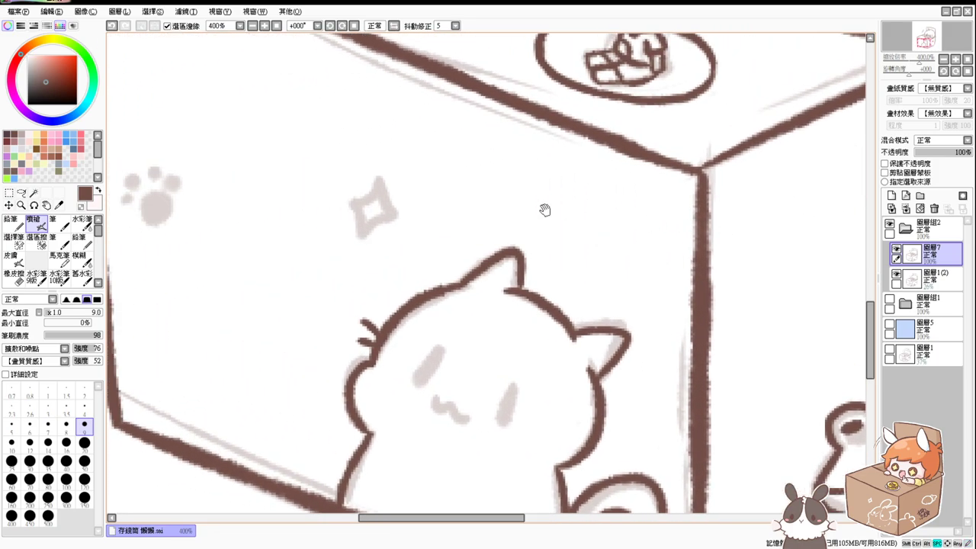
pyautogui.moveTo(325, 177); pyautogui.dragTo(387, 209)
pyautogui.moveTo(218, 237)
pyautogui.mouseDown()
pyautogui.moveTo(229, 229)
pyautogui.moveTo(227, 238)
pyautogui.moveTo(192, 238)
pyautogui.moveTo(196, 219)
pyautogui.moveTo(231, 205)
pyautogui.mouseUp()
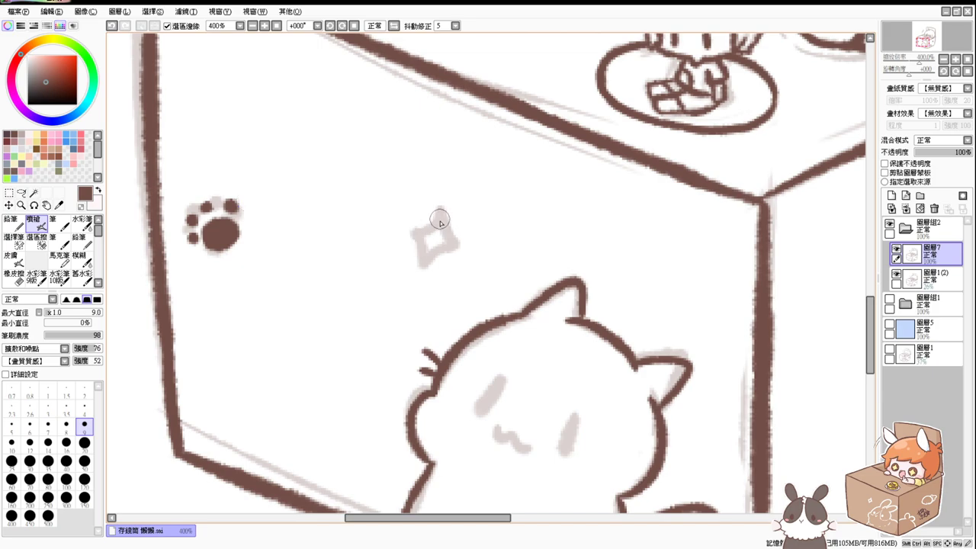
pyautogui.moveTo(440, 208)
pyautogui.mouseDown()
pyautogui.moveTo(411, 236)
pyautogui.moveTo(426, 265)
pyautogui.moveTo(452, 227)
pyautogui.mouseUp()
pyautogui.moveTo(443, 282); pyautogui.dragTo(405, 206)
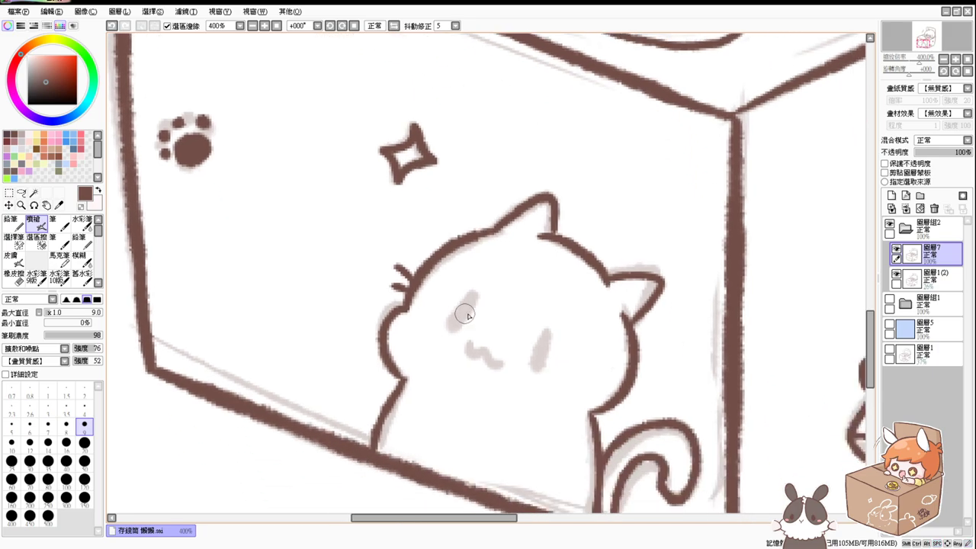
# Ink the cat's face with two slanted eyes and a wavy mouth, redoing strokes that miss the sketch.
pyautogui.moveTo(472, 297); pyautogui.dragTo(450, 329)
pyautogui.hotkey('ctrl', 'z')
pyautogui.moveTo(473, 296)
pyautogui.mouseDown()
pyautogui.moveTo(450, 331)
pyautogui.moveTo(509, 365)
pyautogui.mouseUp()
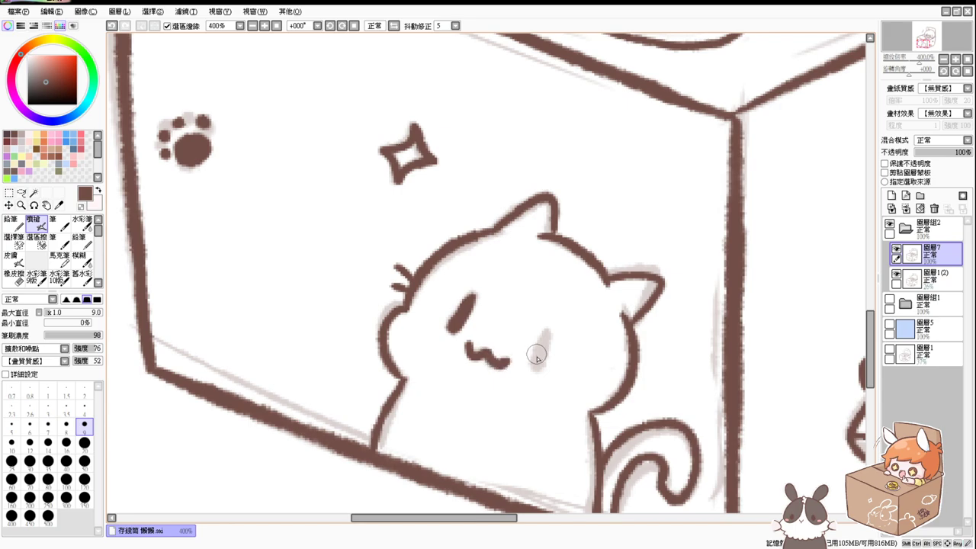
pyautogui.moveTo(547, 332); pyautogui.dragTo(538, 367)
pyautogui.hotkey('ctrl', 'z')
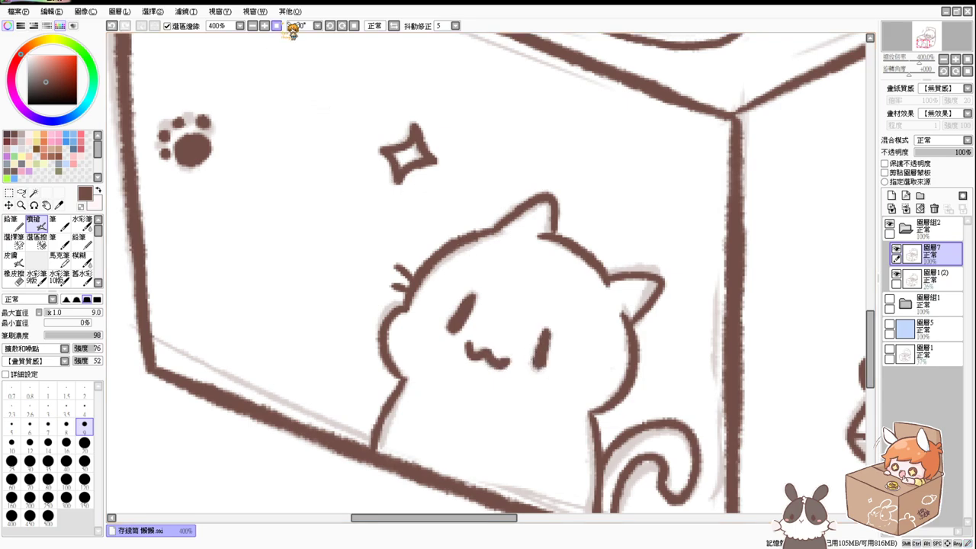
# Lasso the cat, tail, paw print and sparkle on the box's left-hand side, excluding the box's edges.
pyautogui.click(276, 26)
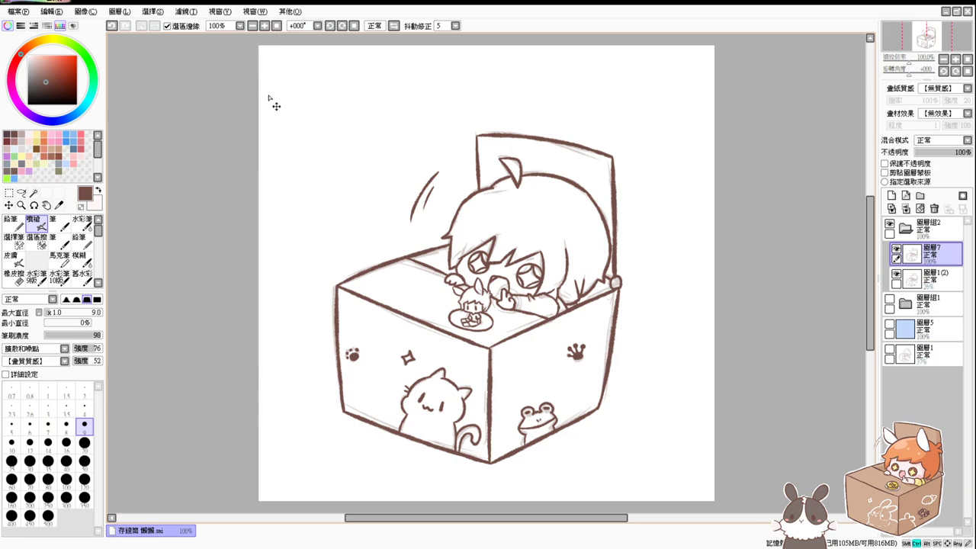
pyautogui.scroll(-1, 268, 98)
pyautogui.scroll(3, 269, 98)
pyautogui.moveTo(664, 317); pyautogui.dragTo(494, 2)
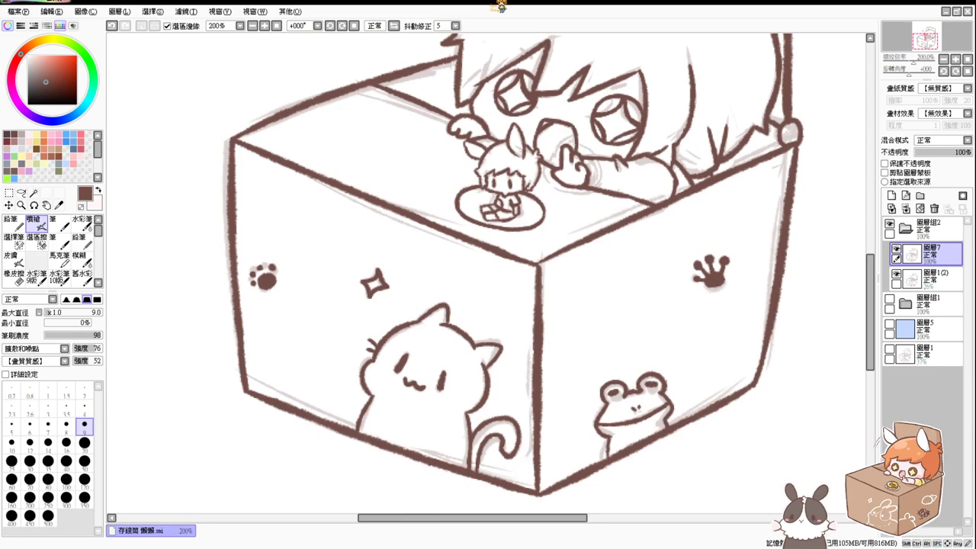
pyautogui.click(22, 193)
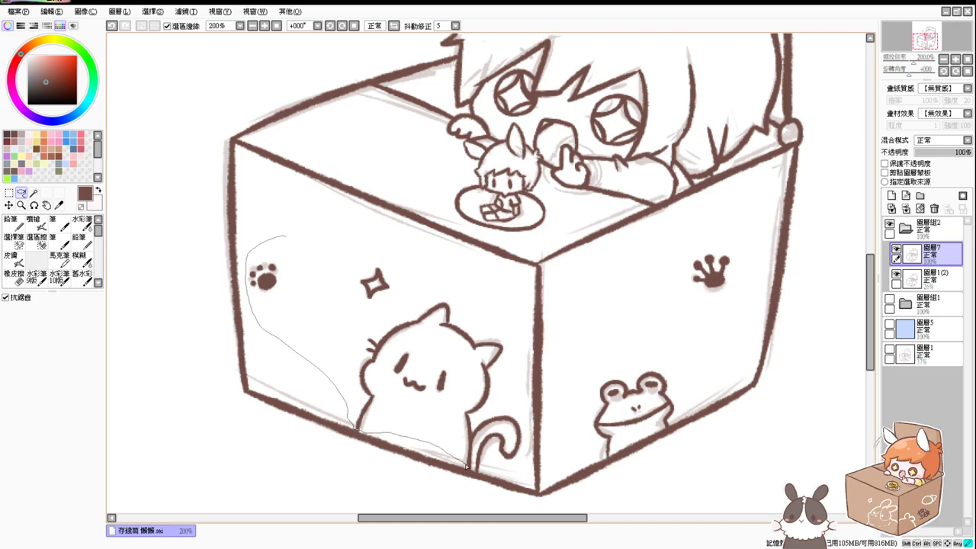
pyautogui.moveTo(494, 474); pyautogui.dragTo(495, 474)
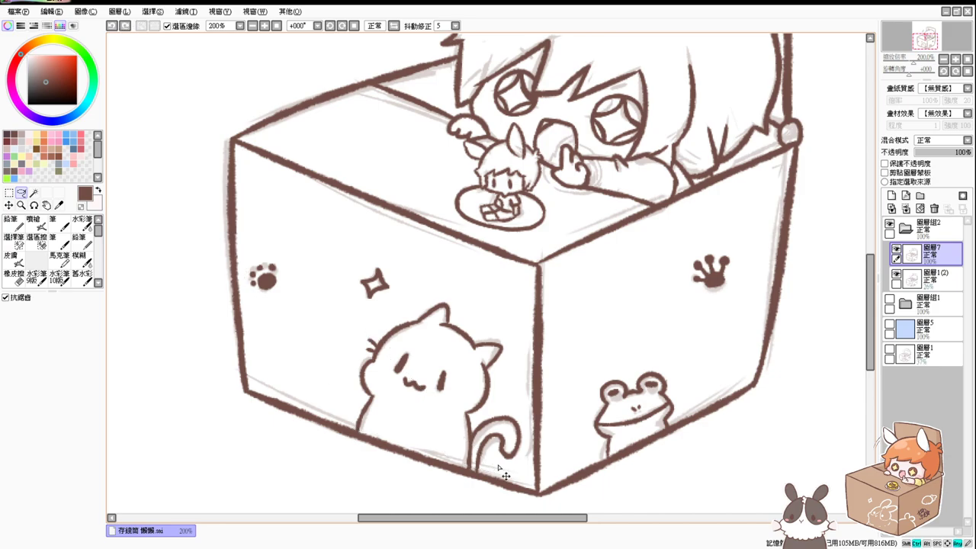
pyautogui.scroll(1, 499, 467)
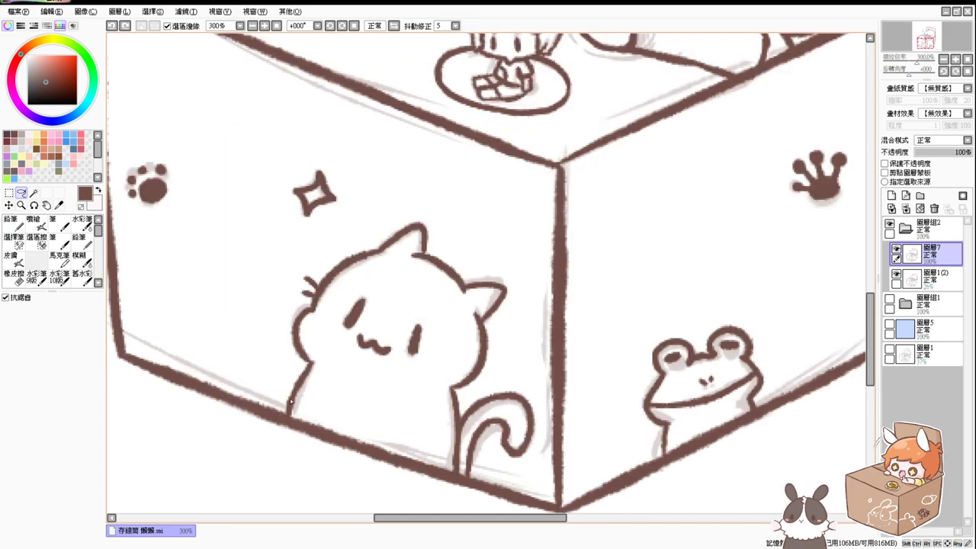
pyautogui.moveTo(286, 414); pyautogui.dragTo(376, 419)
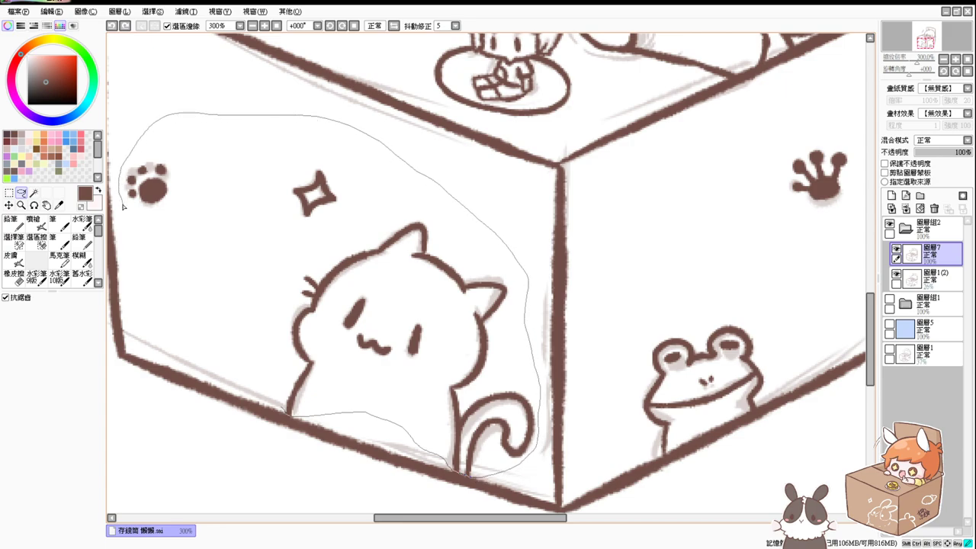
pyautogui.moveTo(282, 405); pyautogui.dragTo(285, 411)
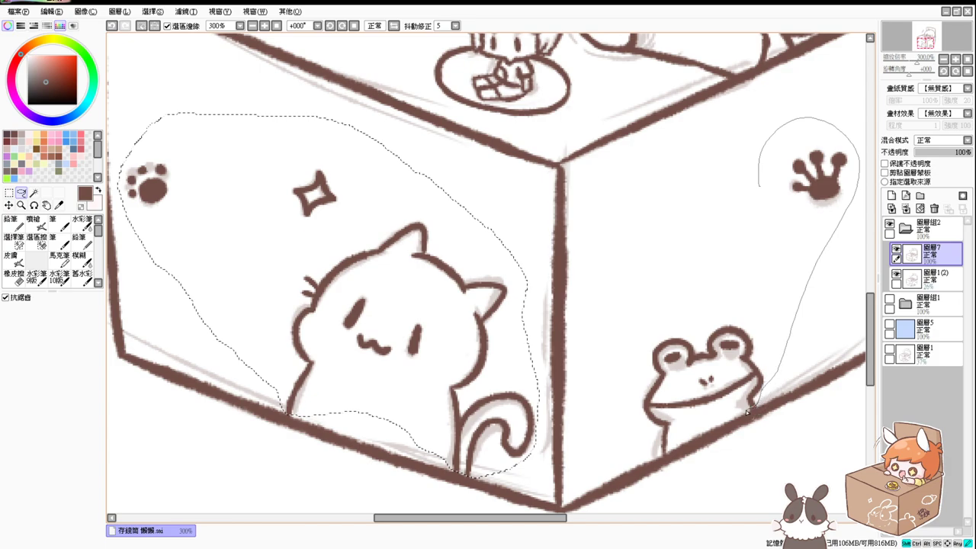
# Add the frog and its footprint to the lasso selection, tracing closely along the box's bottom edge.
pyautogui.moveTo(745, 412); pyautogui.dragTo(755, 406)
pyautogui.hotkey('ctrl', 'z')
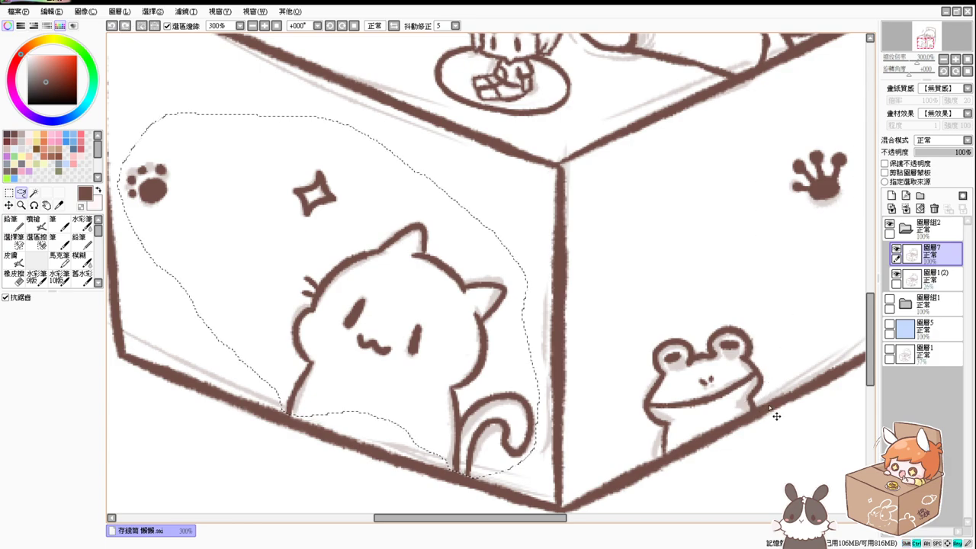
pyautogui.moveTo(779, 207); pyautogui.dragTo(767, 170)
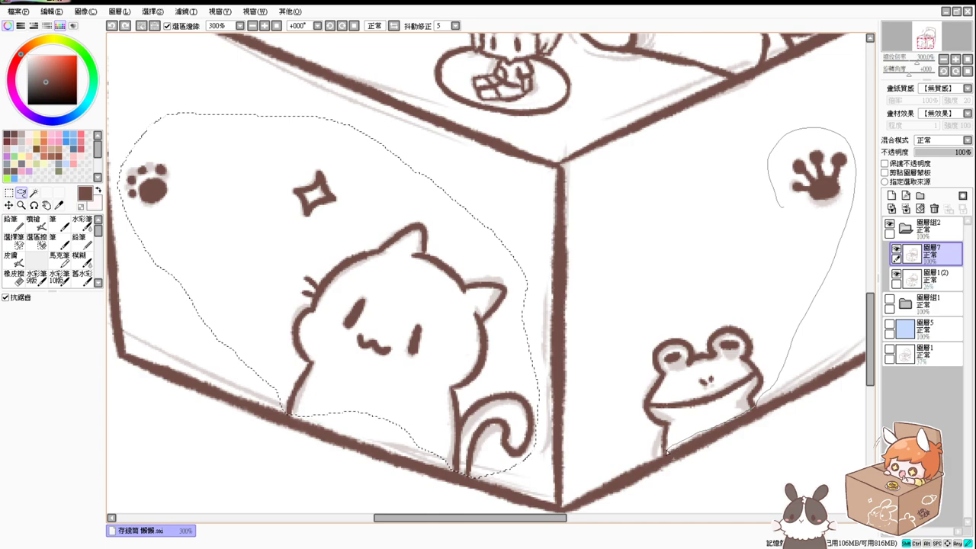
pyautogui.moveTo(602, 347); pyautogui.dragTo(775, 204)
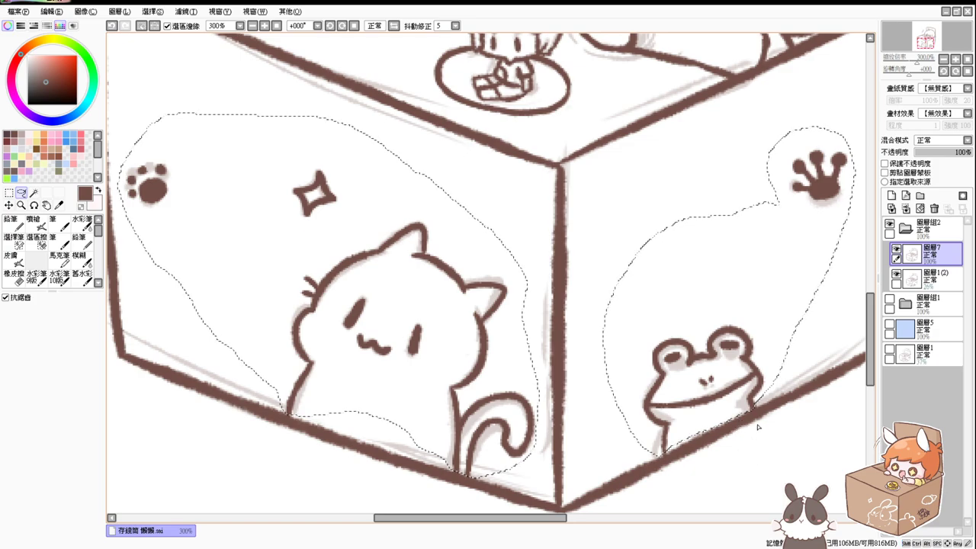
# Cut the selected decorations from 圖層7, paste them onto the separate layer 圖層8 and hide that layer.
pyautogui.hotkey('ctrl', 'x')
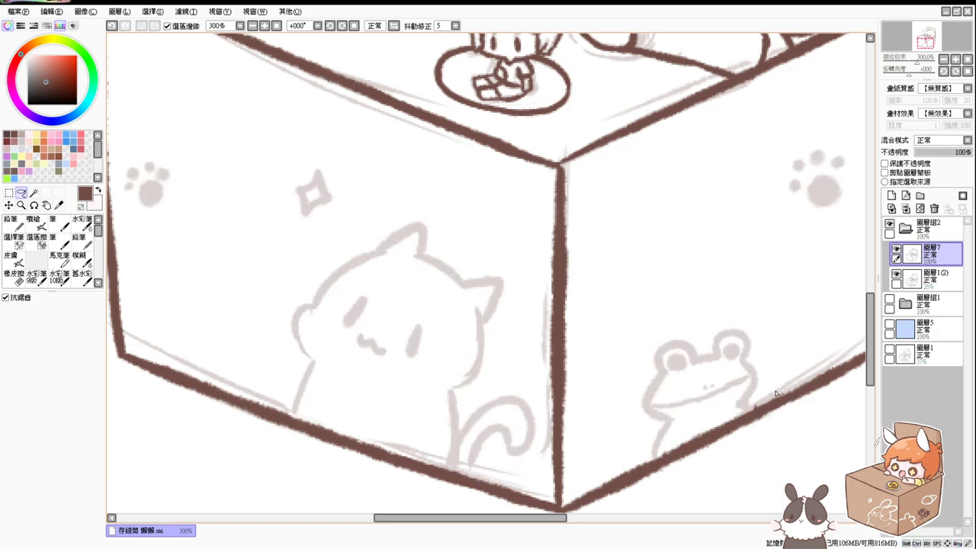
pyautogui.click(930, 276)
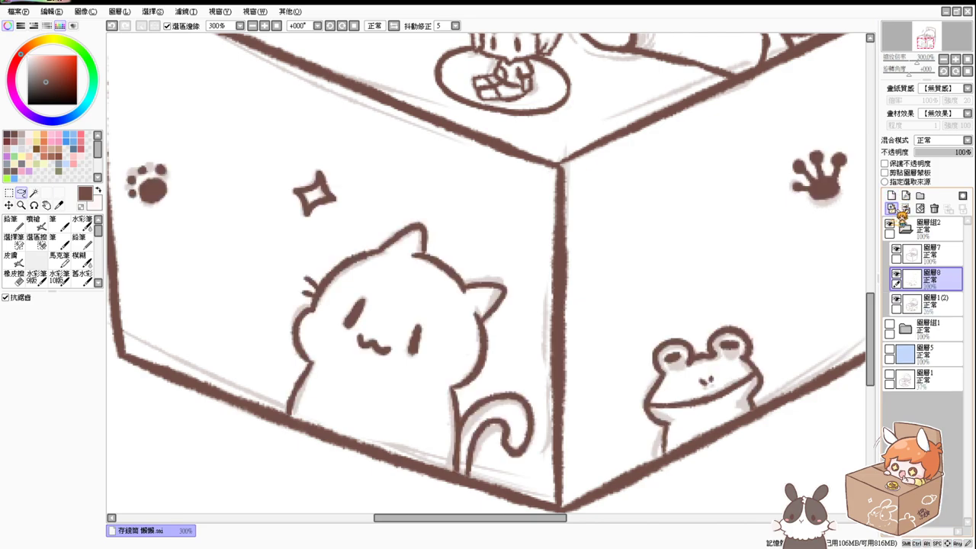
pyautogui.click(891, 196)
pyautogui.click(896, 272)
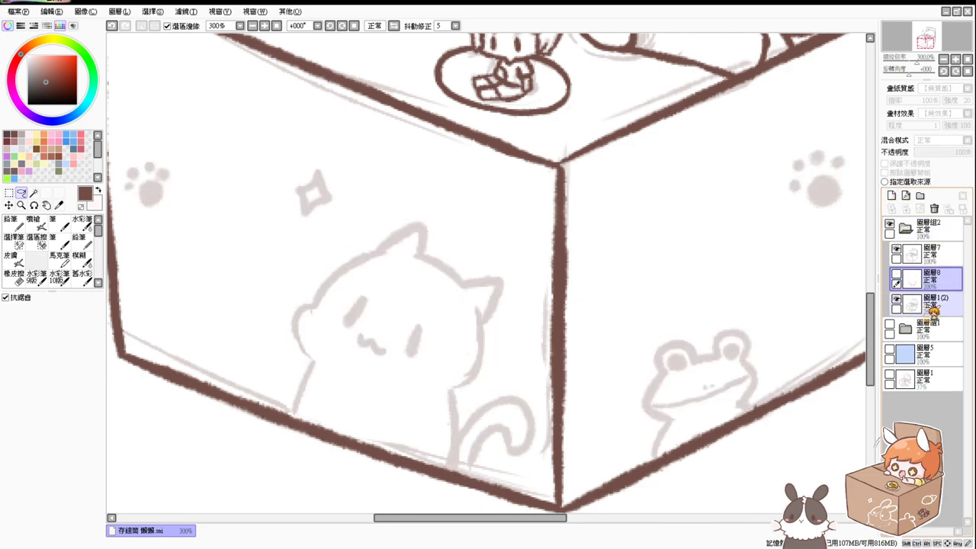
# Erase the stray line remnant on the box edge beside the frog on layer 圖層7 and return to the 噴槍 brush.
pyautogui.click(938, 305)
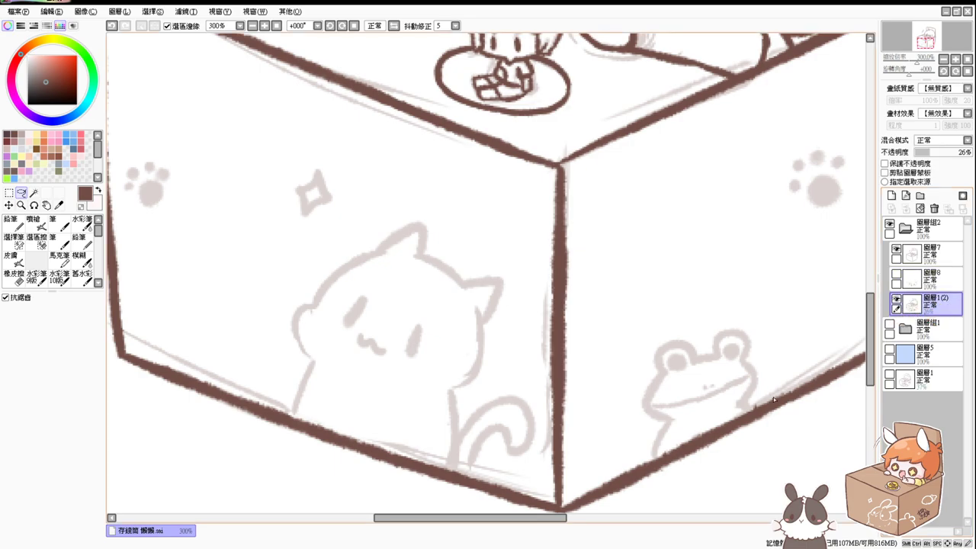
pyautogui.click(44, 225)
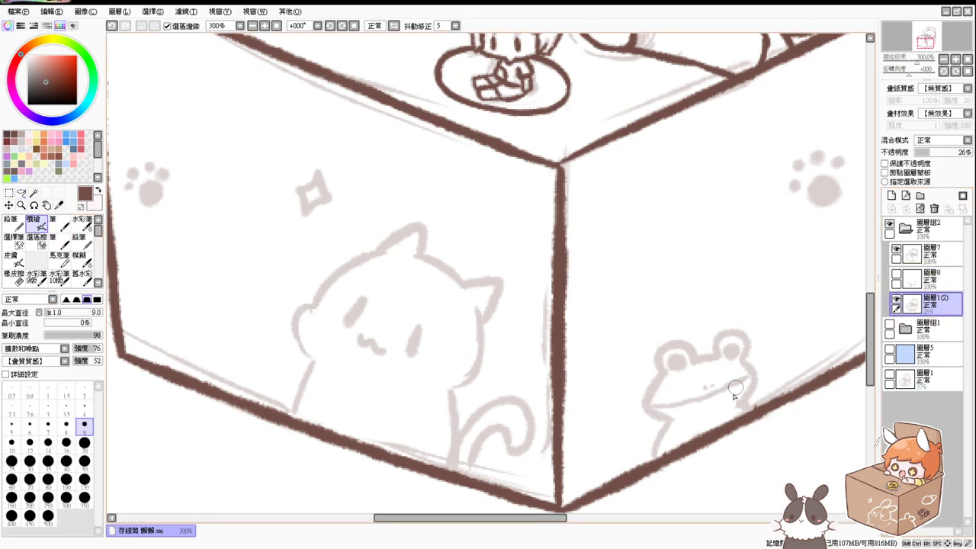
pyautogui.press('e')
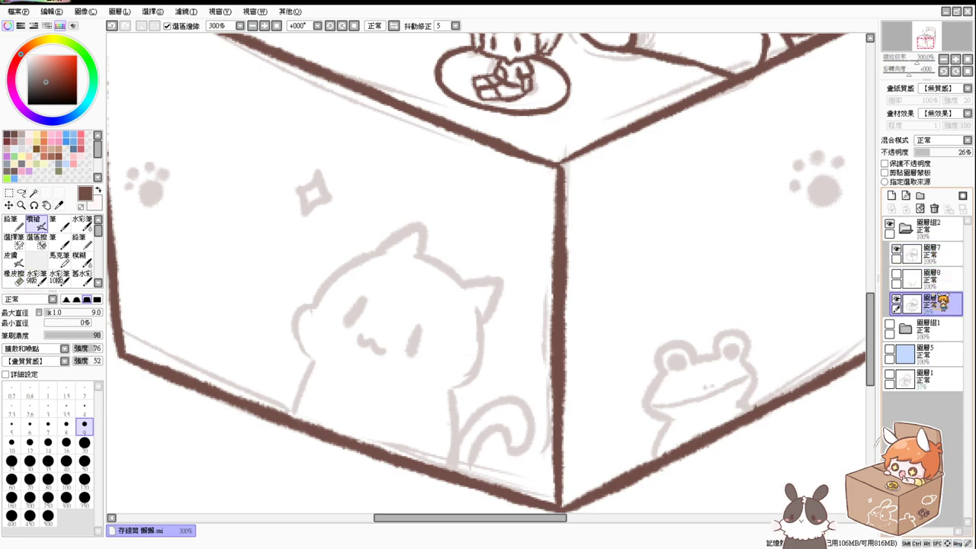
pyautogui.click(942, 259)
pyautogui.press('e')
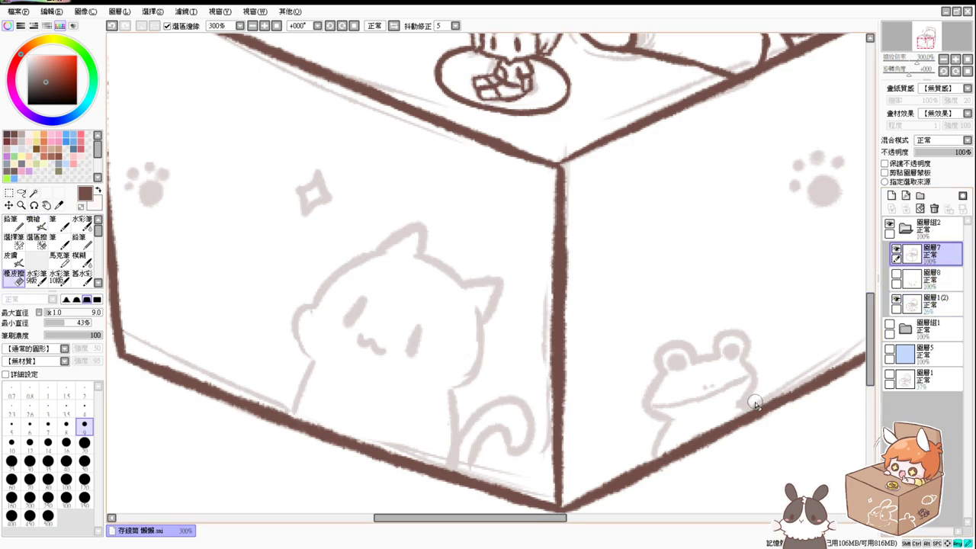
pyautogui.press('b')
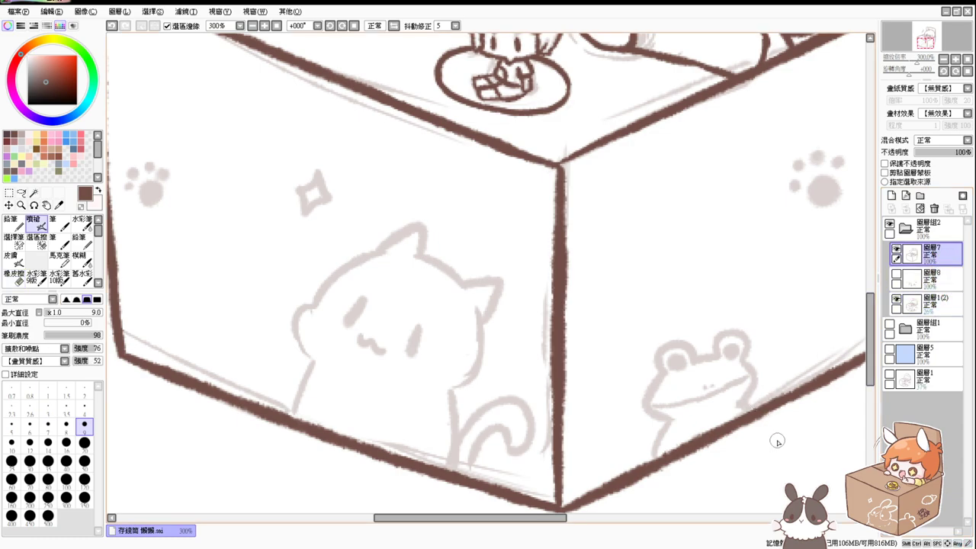
pyautogui.moveTo(759, 327); pyautogui.dragTo(711, 434)
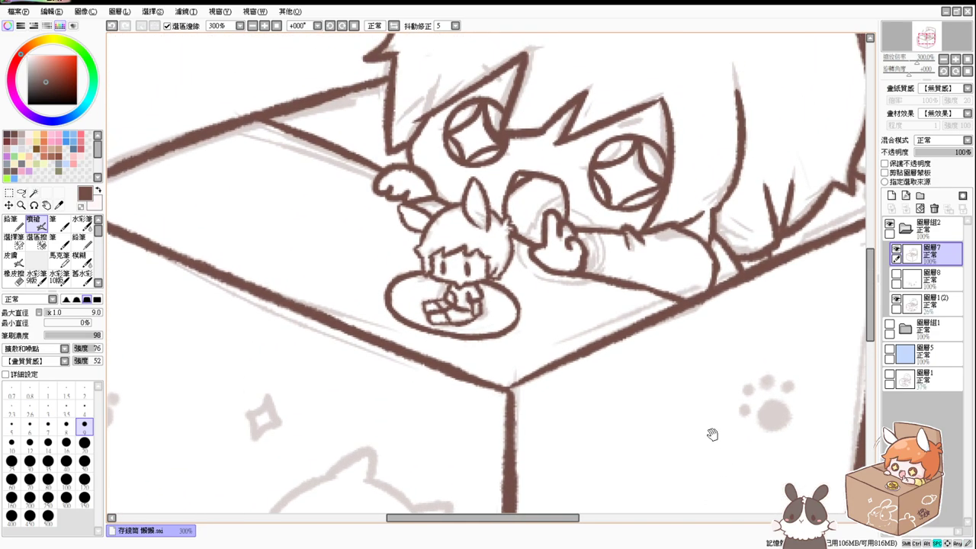
# Hide the sketch layer 圖層1(2) and sample the light cardboard colour from the finished artwork in 圖層組1, leaving that group hidden again.
pyautogui.click(888, 299)
pyautogui.moveTo(632, 370); pyautogui.dragTo(716, 415)
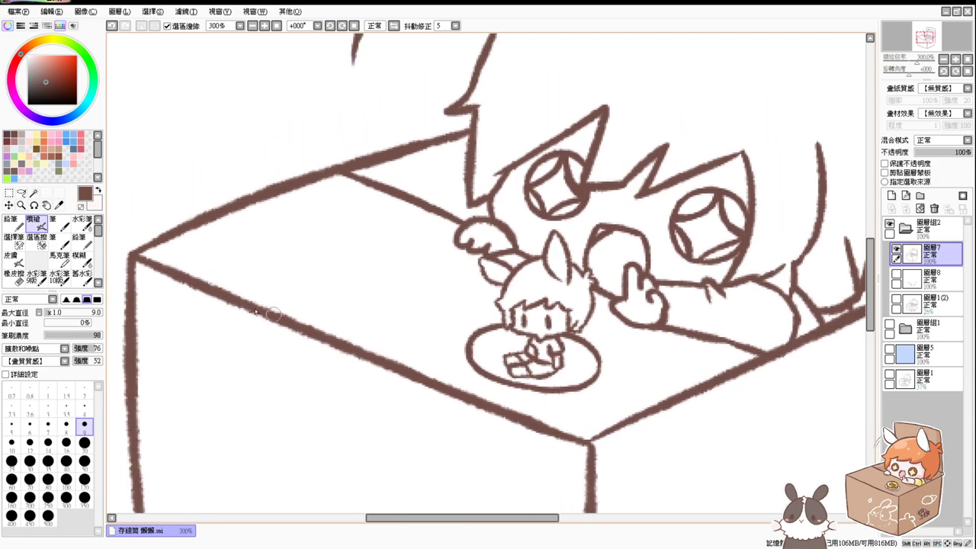
pyautogui.click(34, 193)
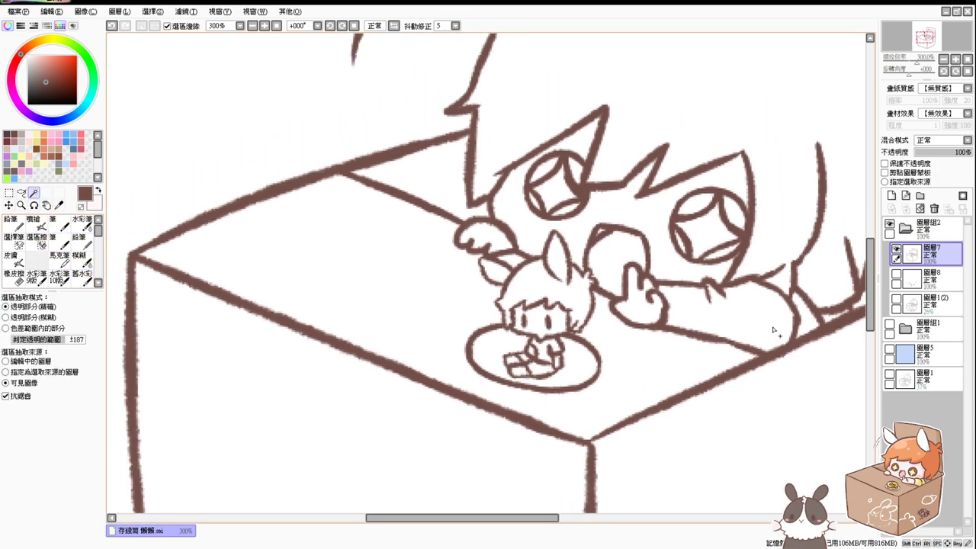
pyautogui.click(889, 324)
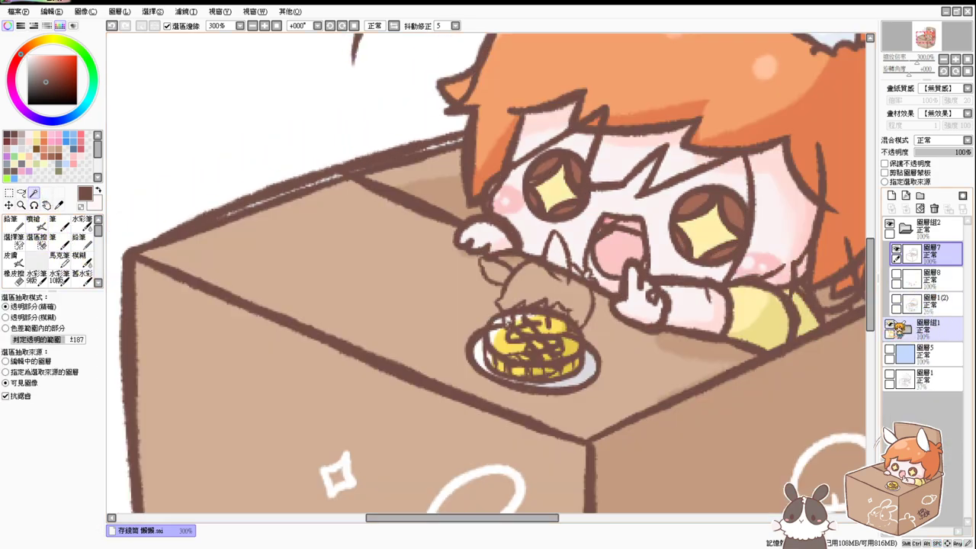
pyautogui.click(33, 222)
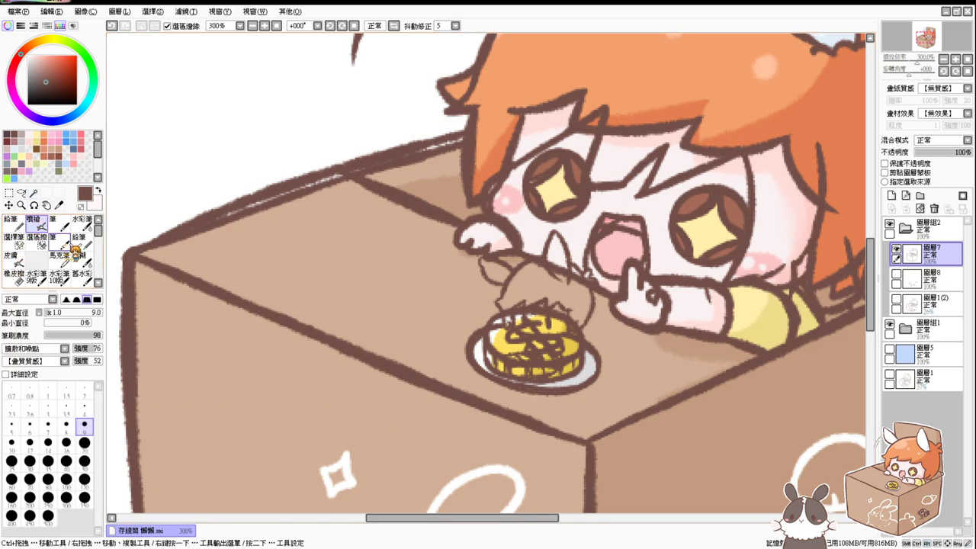
pyautogui.keyDown('alt'); pyautogui.click(282, 381); pyautogui.keyUp('alt')
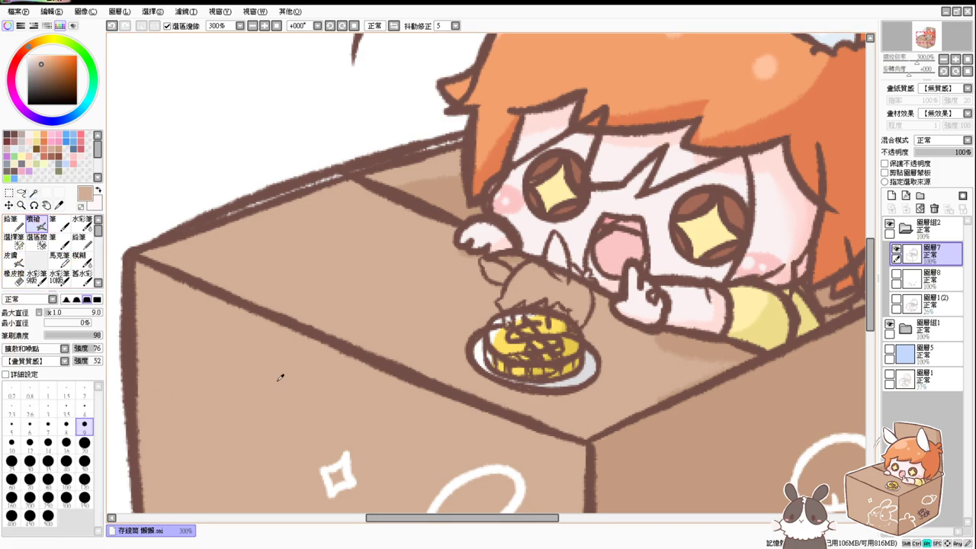
pyautogui.click(888, 326)
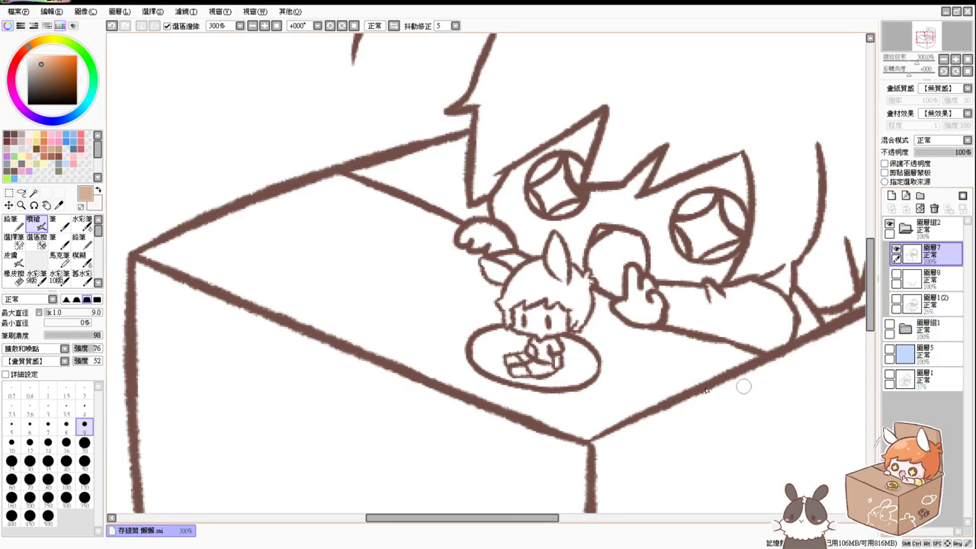
# Select the box's front flap, inner corner, right face and the small gaps beside the hair with the magic wand.
pyautogui.click(34, 193)
pyautogui.click(370, 280)
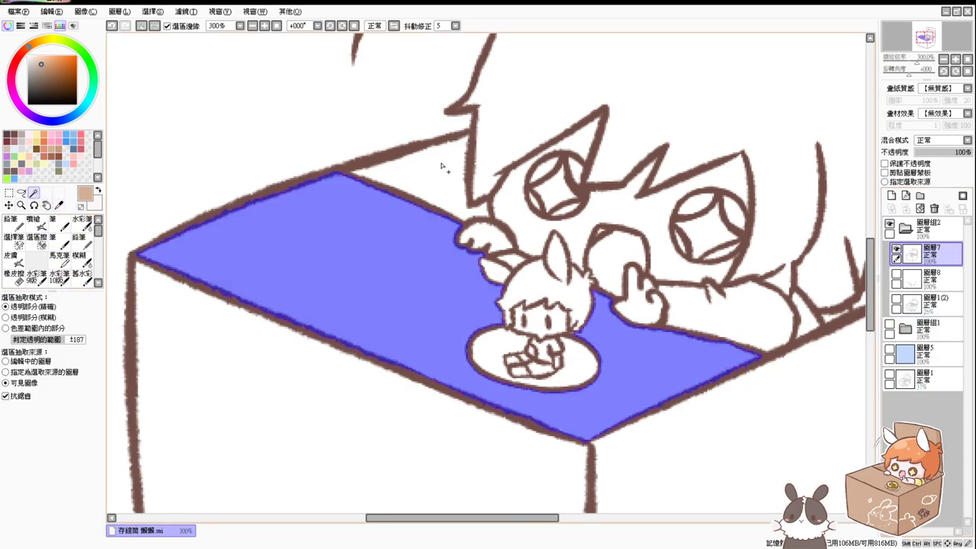
pyautogui.click(442, 166)
pyautogui.moveTo(461, 350); pyautogui.dragTo(339, 385)
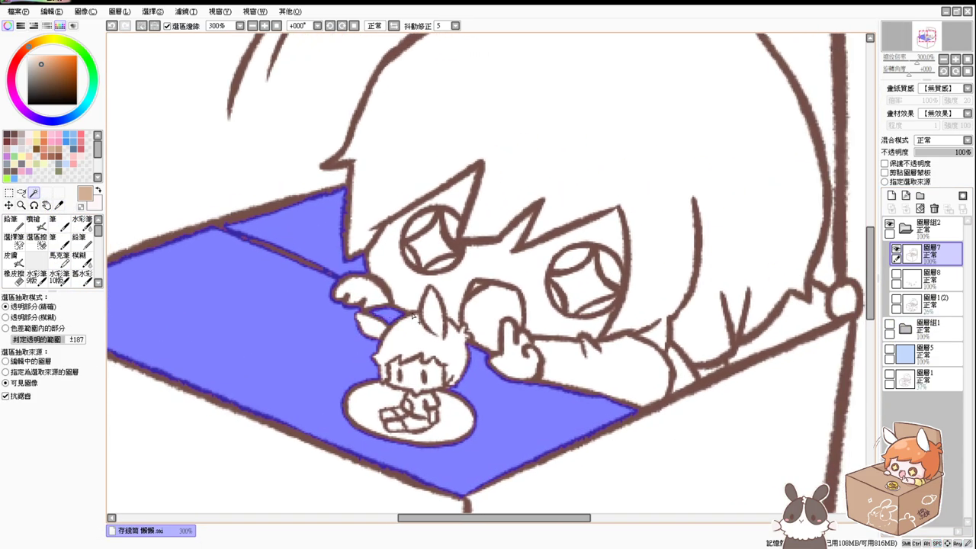
pyautogui.click(754, 343)
pyautogui.click(798, 390)
pyautogui.click(828, 262)
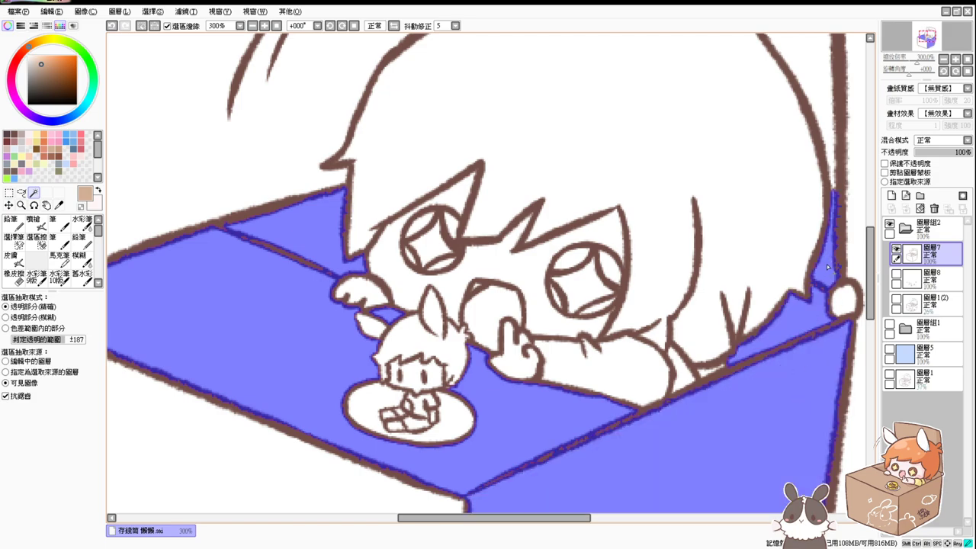
# Add the raised back flap and the box's left face to the selection, checking coverage along all the box's edges.
pyautogui.click(828, 125)
pyautogui.moveTo(779, 164); pyautogui.dragTo(773, 393)
pyautogui.moveTo(662, 344); pyautogui.dragTo(610, 170)
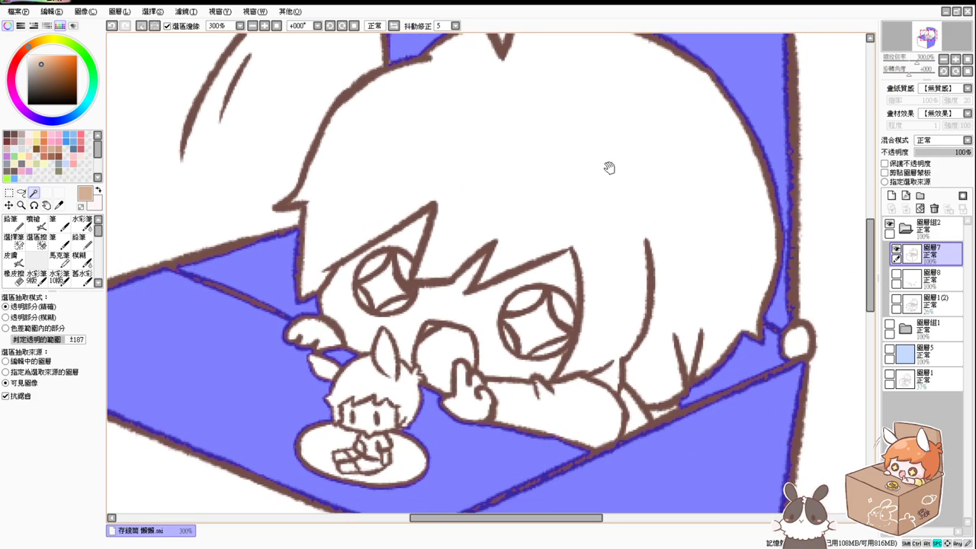
pyautogui.moveTo(611, 440); pyautogui.dragTo(609, 313)
pyautogui.click(342, 460)
pyautogui.moveTo(396, 457); pyautogui.dragTo(516, 172)
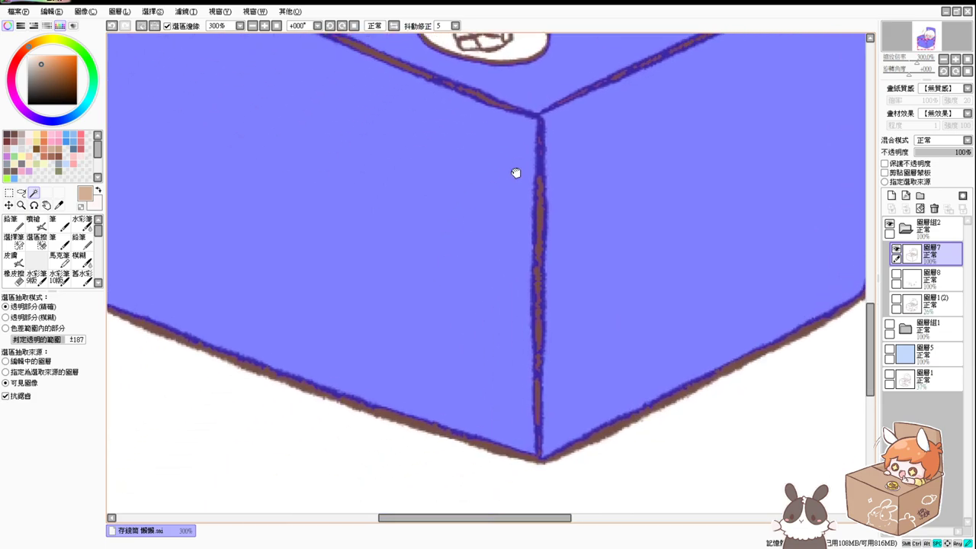
pyautogui.moveTo(553, 71); pyautogui.dragTo(459, 401)
pyautogui.scroll(5, 458, 401)
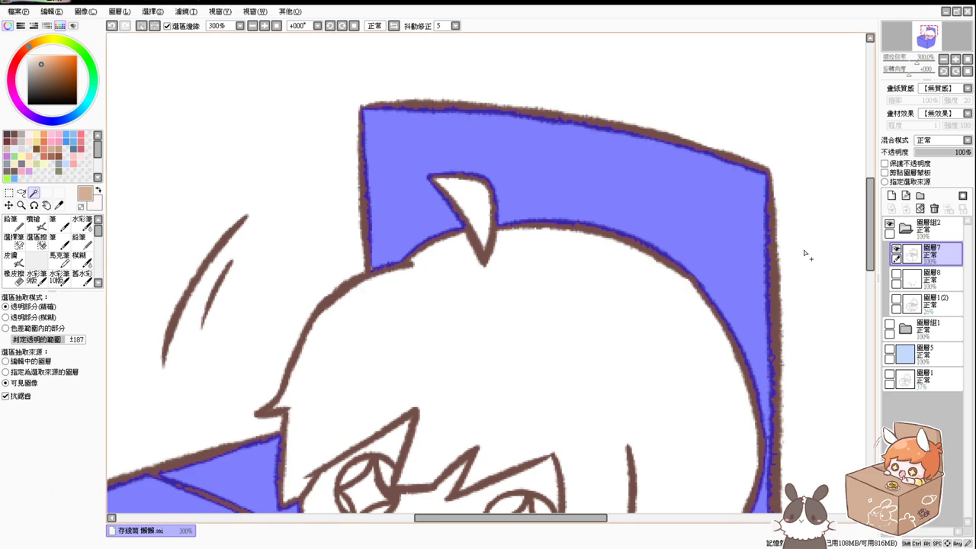
pyautogui.moveTo(867, 249)
pyautogui.mouseDown()
pyautogui.moveTo(883, 350)
pyautogui.moveTo(883, 308)
pyautogui.mouseUp()
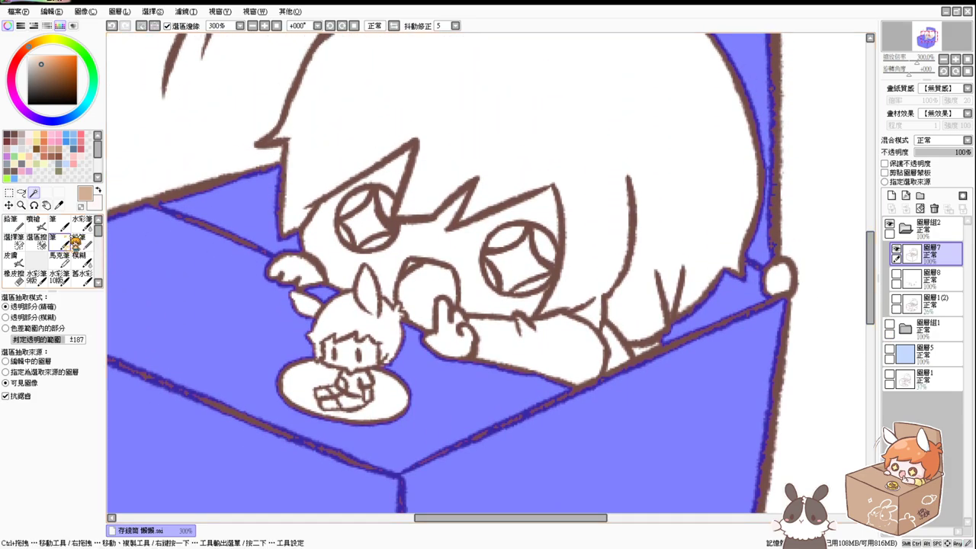
# Create a new layer directly above 圖層1(2) and fill the selected box areas with the light cardboard colour.
pyautogui.click(34, 223)
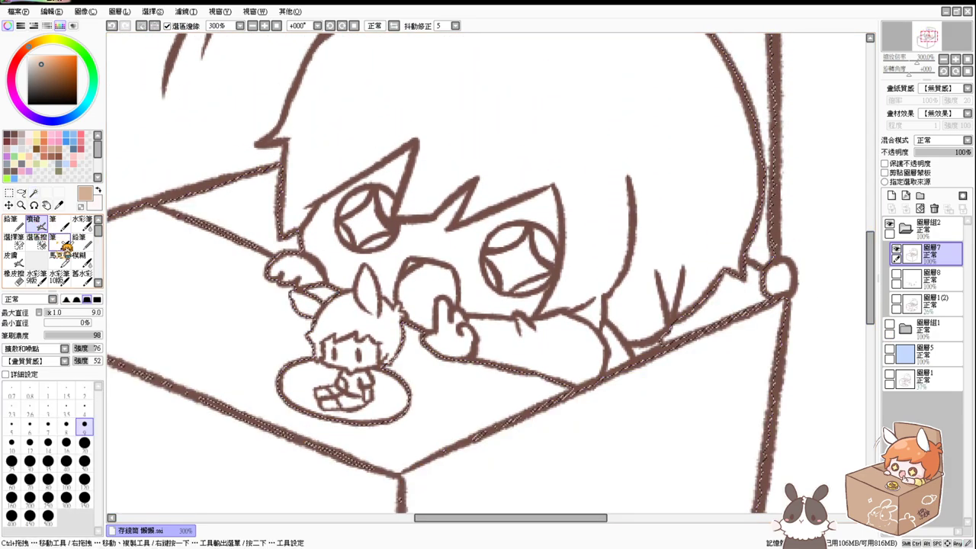
pyautogui.click(936, 304)
pyautogui.click(891, 196)
pyautogui.hotkey('ctrl', 'f')
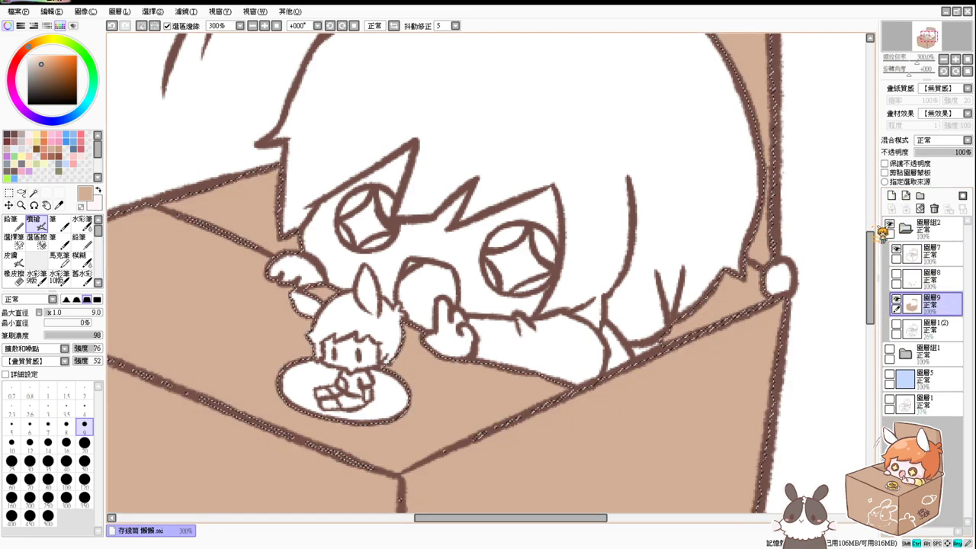
# Collapse 圖層組2, sample the darker cardboard shadow colour from the finished artwork in 圖層組1, and restore the visibility of 圖層組2 only.
pyautogui.press('space')
pyautogui.moveTo(652, 320)
pyautogui.mouseDown()
pyautogui.moveTo(658, 282)
pyautogui.moveTo(645, 285)
pyautogui.mouseUp()
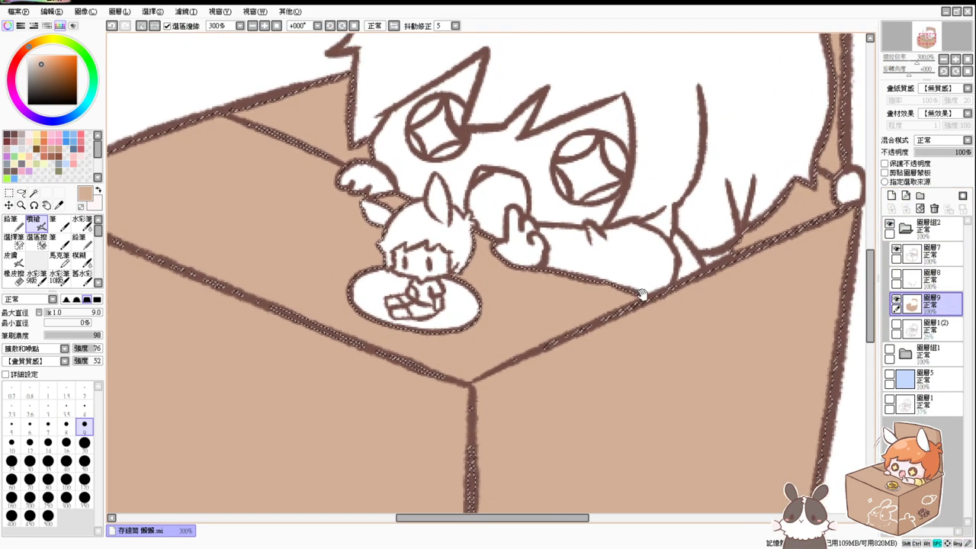
pyautogui.click(904, 228)
pyautogui.click(888, 223)
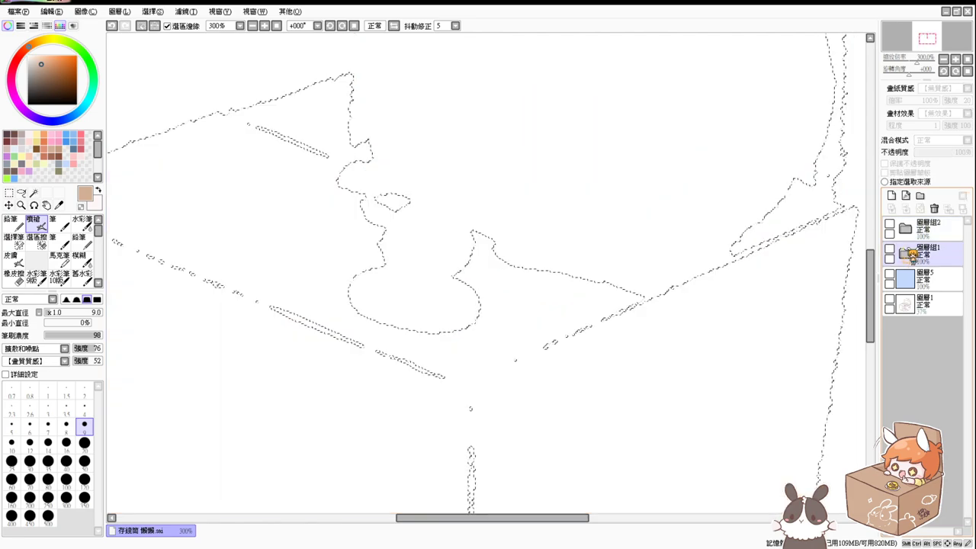
pyautogui.click(903, 254)
pyautogui.click(889, 250)
pyautogui.rightClick(738, 305)
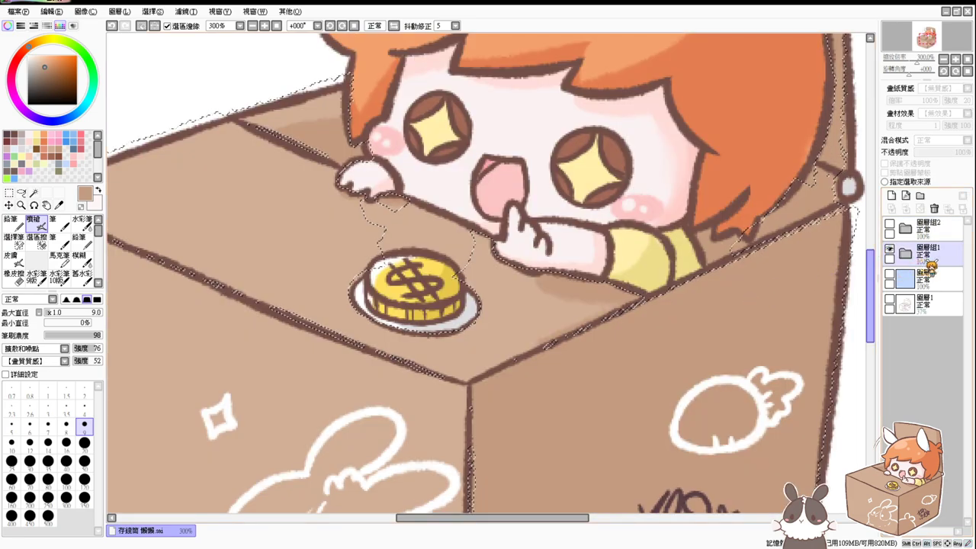
pyautogui.click(889, 223)
pyautogui.click(889, 248)
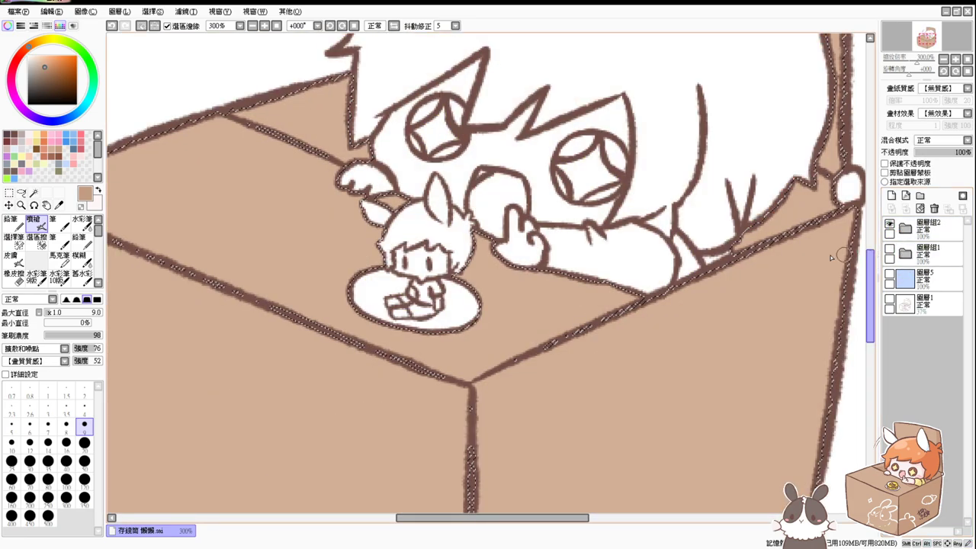
# Set the 噴槍 brush size to 24 and paint shadows under the arm, along the right face's upper edge, behind the head and beside the hair.
pyautogui.click(253, 25)
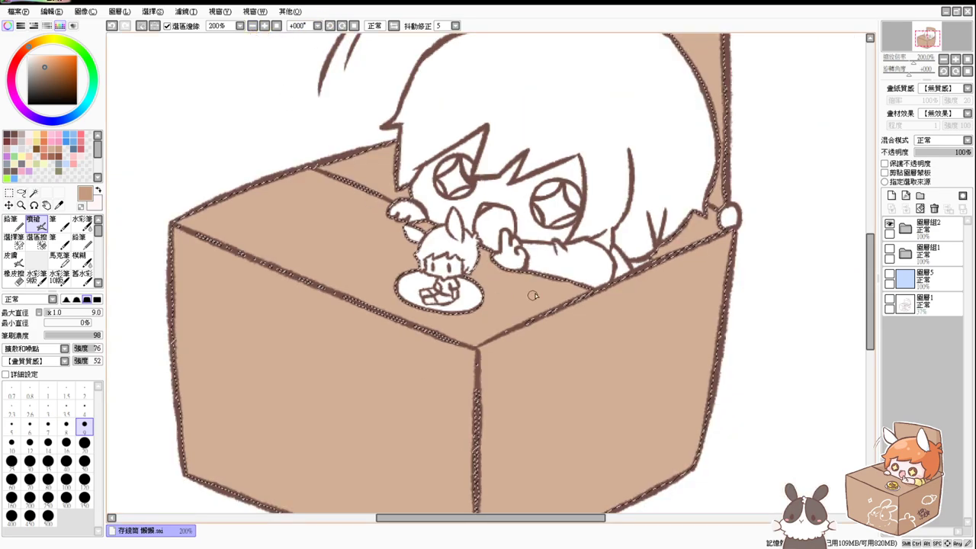
pyautogui.moveTo(541, 283); pyautogui.dragTo(566, 318)
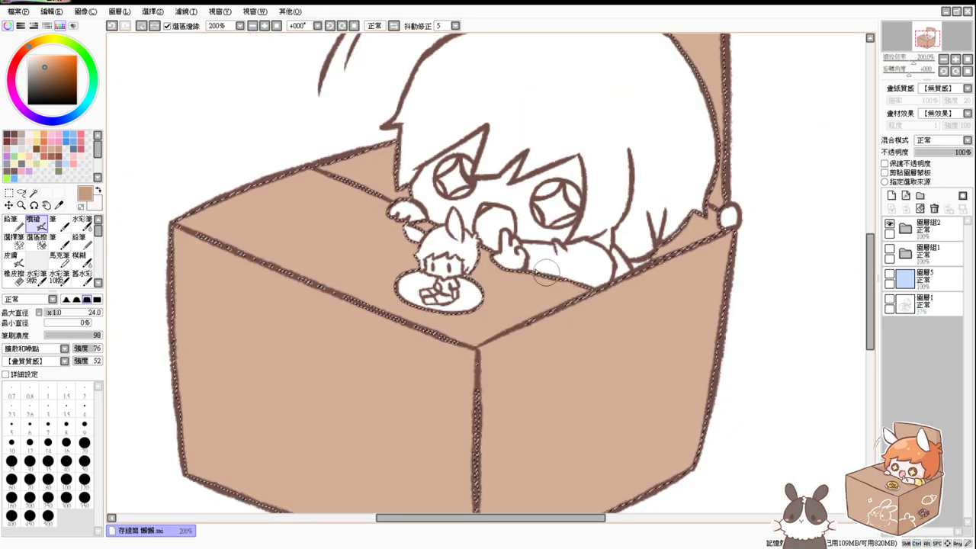
pyautogui.moveTo(547, 270)
pyautogui.mouseDown()
pyautogui.moveTo(534, 279)
pyautogui.moveTo(596, 291)
pyautogui.mouseUp()
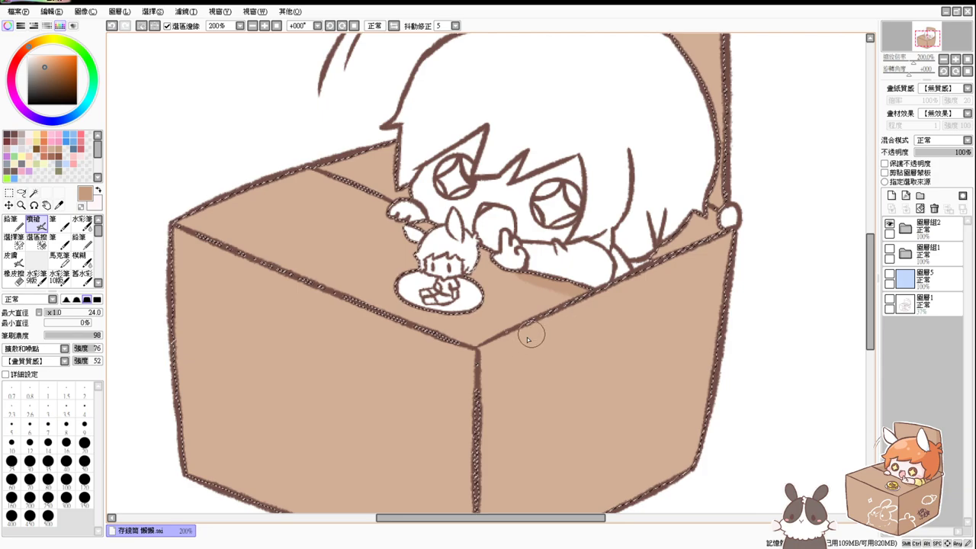
pyautogui.moveTo(491, 351); pyautogui.dragTo(644, 290)
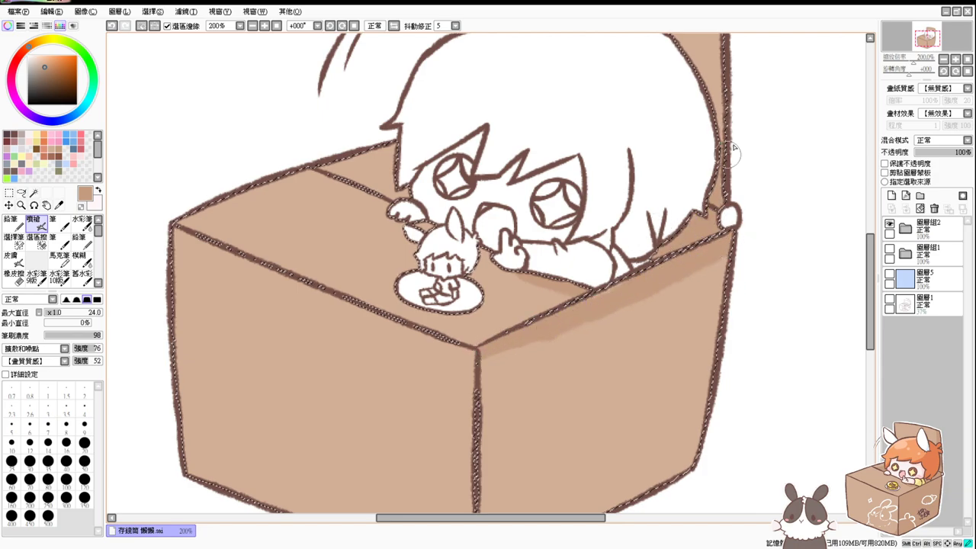
pyautogui.scroll(3, 645, 231)
pyautogui.moveTo(562, 147)
pyautogui.mouseDown()
pyautogui.moveTo(713, 222)
pyautogui.moveTo(614, 154)
pyautogui.moveTo(691, 226)
pyautogui.moveTo(686, 274)
pyautogui.mouseUp()
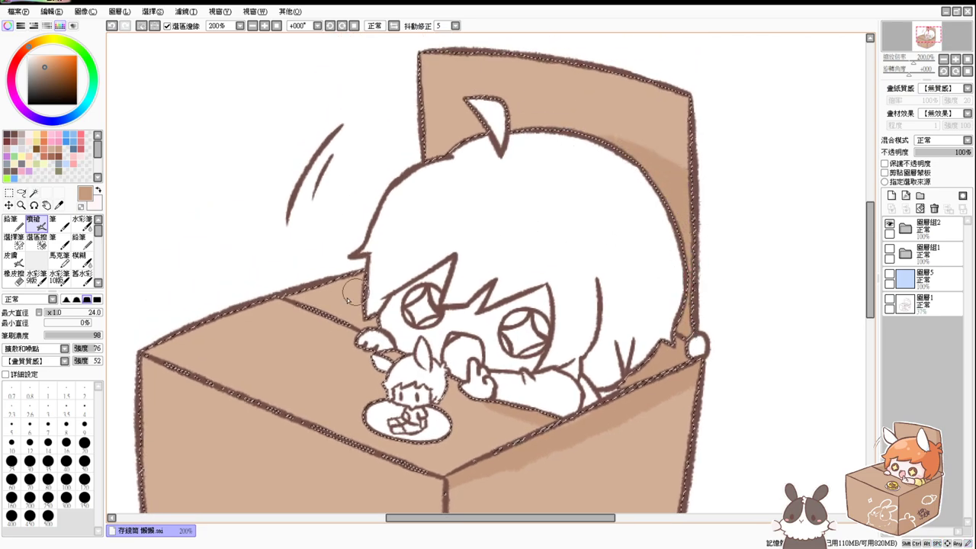
pyautogui.moveTo(328, 311)
pyautogui.mouseDown()
pyautogui.moveTo(378, 296)
pyautogui.moveTo(335, 316)
pyautogui.moveTo(381, 334)
pyautogui.mouseUp()
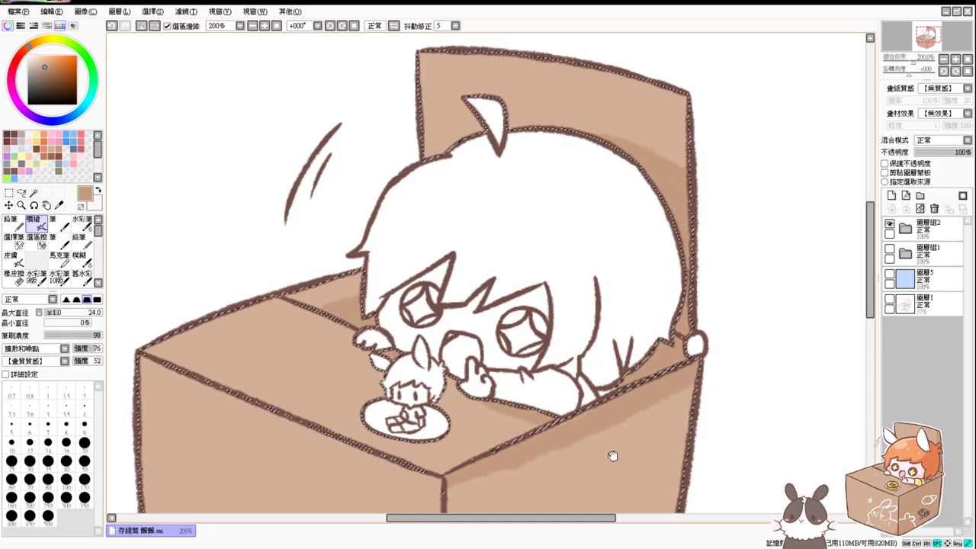
# Paint the box's entire right face with the darker cardboard colour, from the upper edge down to the bottom.
pyautogui.scroll(-5, 453, 322)
pyautogui.moveTo(437, 306); pyautogui.dragTo(447, 380)
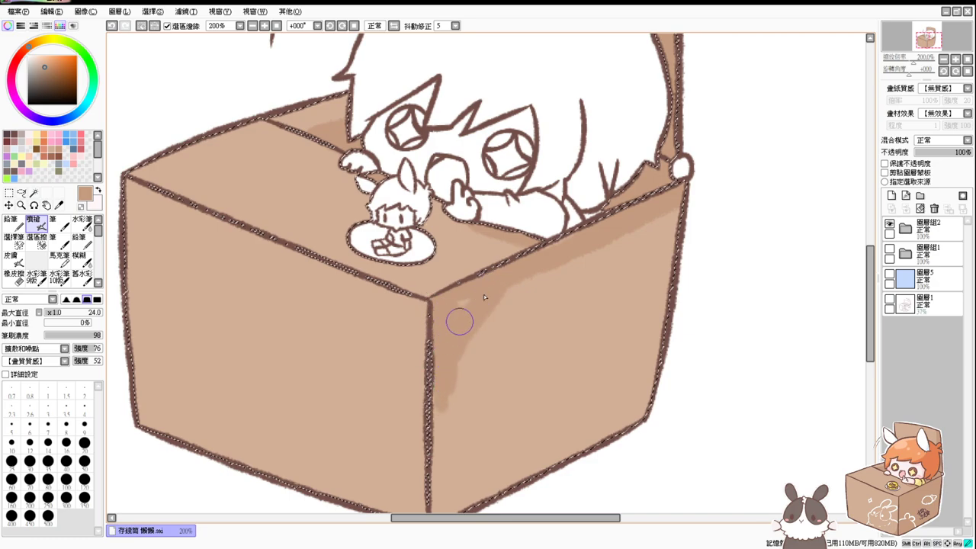
pyautogui.moveTo(459, 321)
pyautogui.mouseDown()
pyautogui.moveTo(577, 260)
pyautogui.moveTo(584, 272)
pyautogui.moveTo(629, 254)
pyautogui.mouseUp()
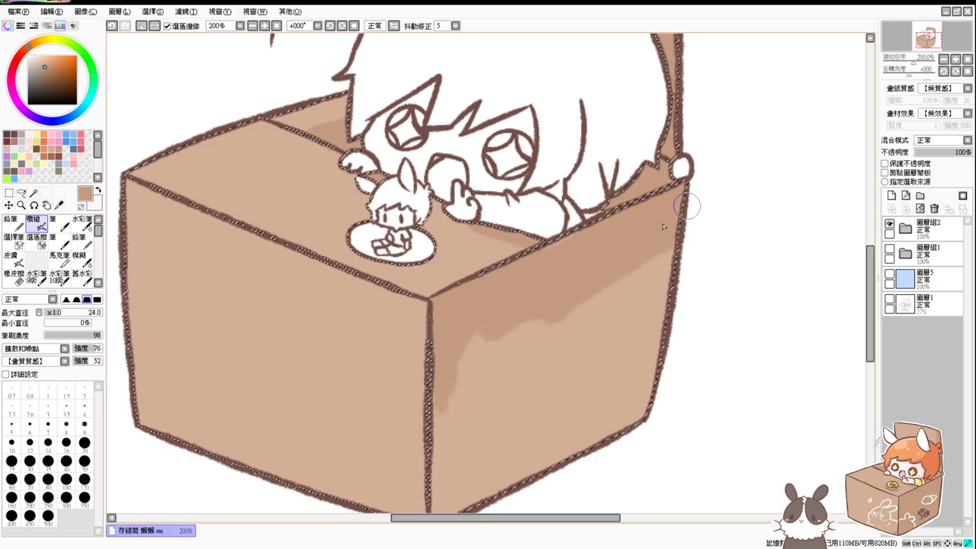
pyautogui.moveTo(523, 324)
pyautogui.mouseDown()
pyautogui.moveTo(483, 370)
pyautogui.moveTo(456, 431)
pyautogui.moveTo(442, 407)
pyautogui.moveTo(444, 474)
pyautogui.mouseUp()
pyautogui.press('space')
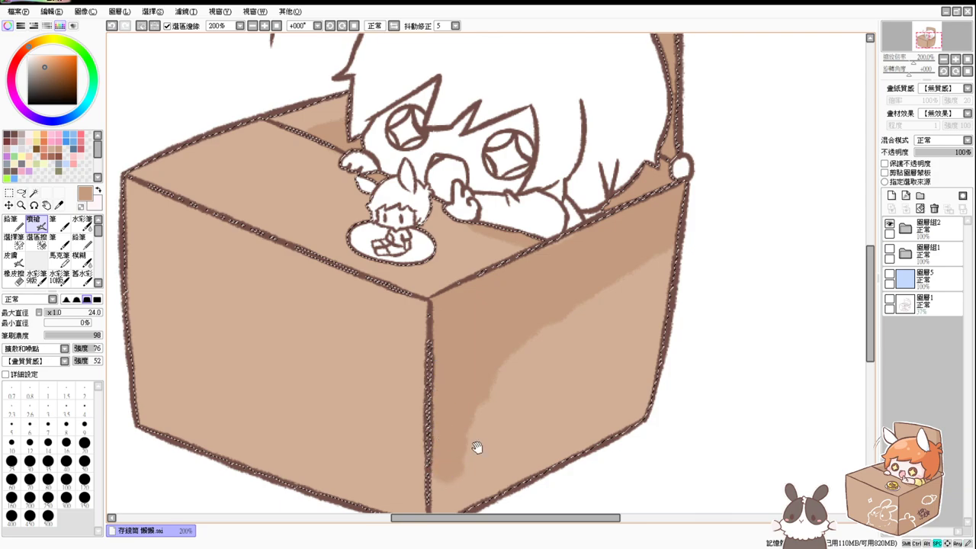
pyautogui.moveTo(476, 447)
pyautogui.mouseDown()
pyautogui.moveTo(475, 338)
pyautogui.moveTo(471, 381)
pyautogui.moveTo(510, 290)
pyautogui.moveTo(569, 209)
pyautogui.moveTo(599, 191)
pyautogui.mouseUp()
pyautogui.moveTo(647, 141)
pyautogui.mouseDown()
pyautogui.moveTo(673, 148)
pyautogui.moveTo(616, 305)
pyautogui.moveTo(691, 264)
pyautogui.mouseUp()
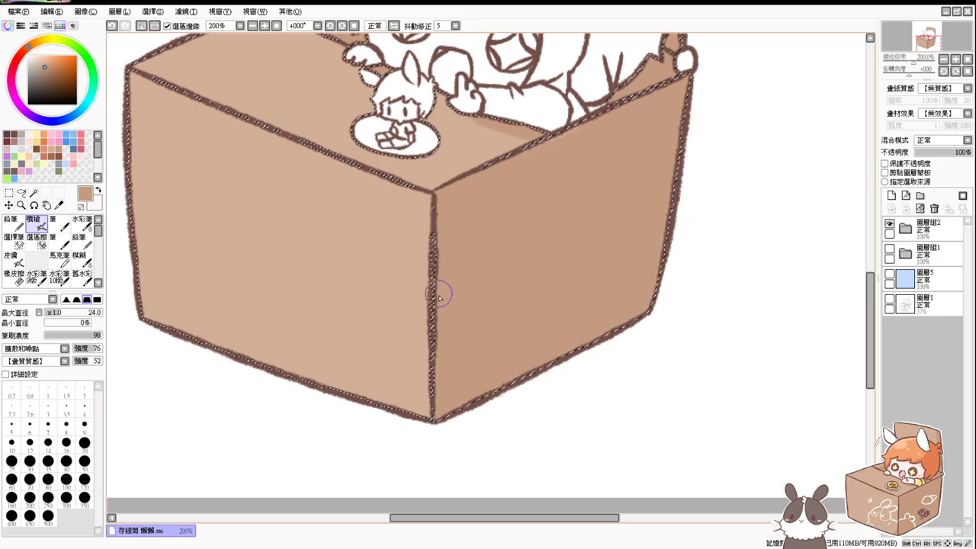
# Shade the left face's lower corner with a rounded shadow running along the front vertical edge and bottom edge, redoing the first stroke.
pyautogui.moveTo(438, 290)
pyautogui.mouseDown()
pyautogui.moveTo(391, 385)
pyautogui.moveTo(419, 364)
pyautogui.mouseUp()
pyautogui.hotkey('ctrl', 'z')
pyautogui.moveTo(439, 264); pyautogui.dragTo(342, 407)
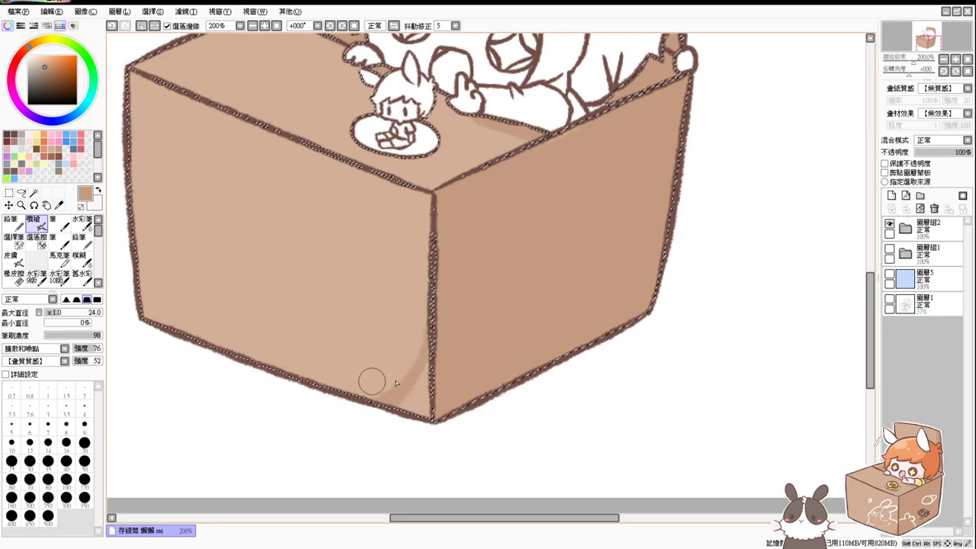
pyautogui.moveTo(419, 366)
pyautogui.mouseDown()
pyautogui.moveTo(399, 429)
pyautogui.moveTo(435, 439)
pyautogui.mouseUp()
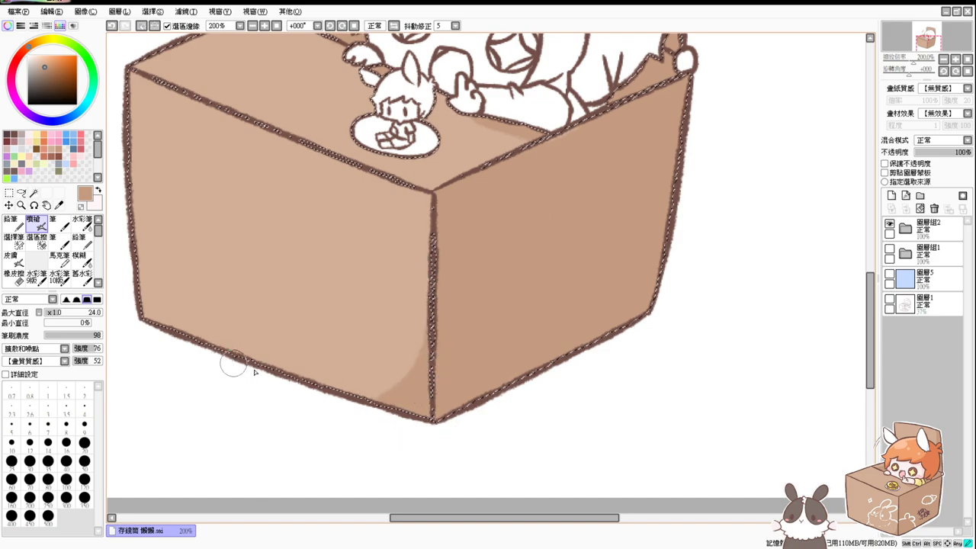
pyautogui.moveTo(254, 370); pyautogui.dragTo(433, 376)
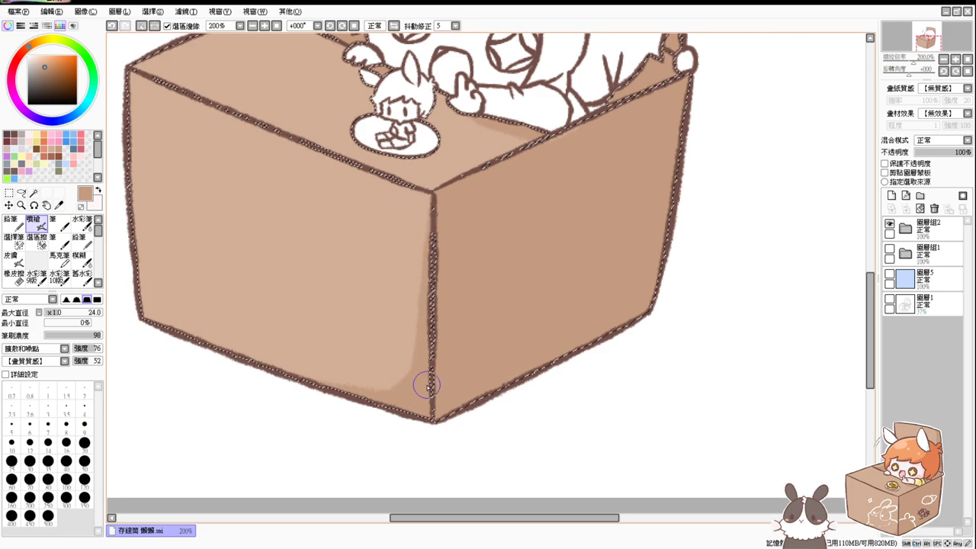
# Look over the shaded box up to the back flap and clear the selection.
pyautogui.moveTo(557, 207); pyautogui.dragTo(549, 317)
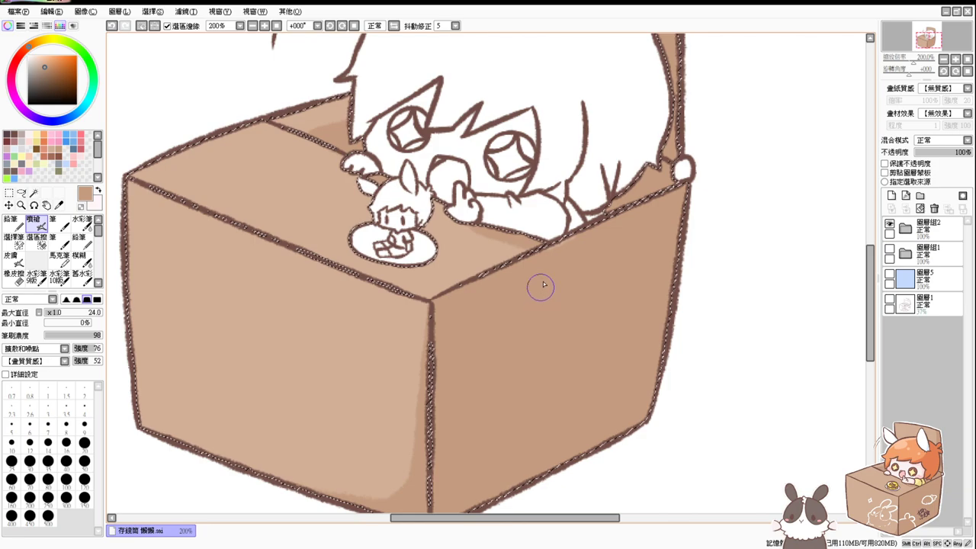
pyautogui.moveTo(515, 261); pyautogui.dragTo(539, 315)
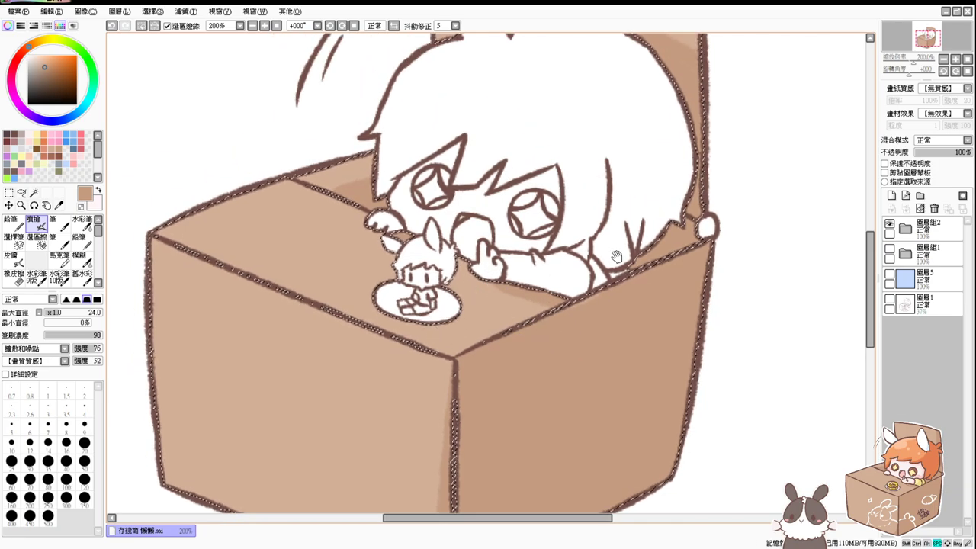
pyautogui.moveTo(616, 255); pyautogui.dragTo(625, 351)
pyautogui.hotkey('ctrl', 'd')
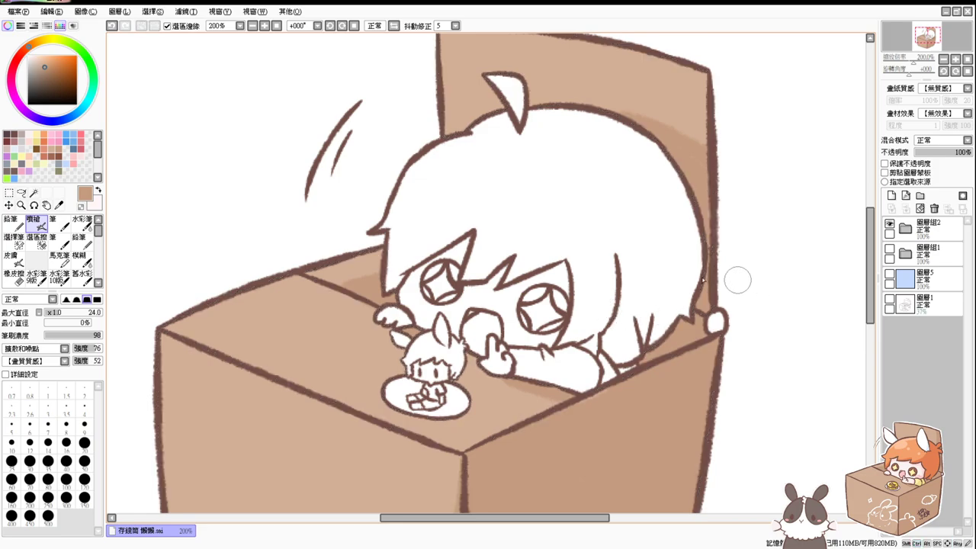
# Select the main hair area and the curled tuft above it, and fill both with pink.
pyautogui.click(34, 192)
pyautogui.click(582, 225)
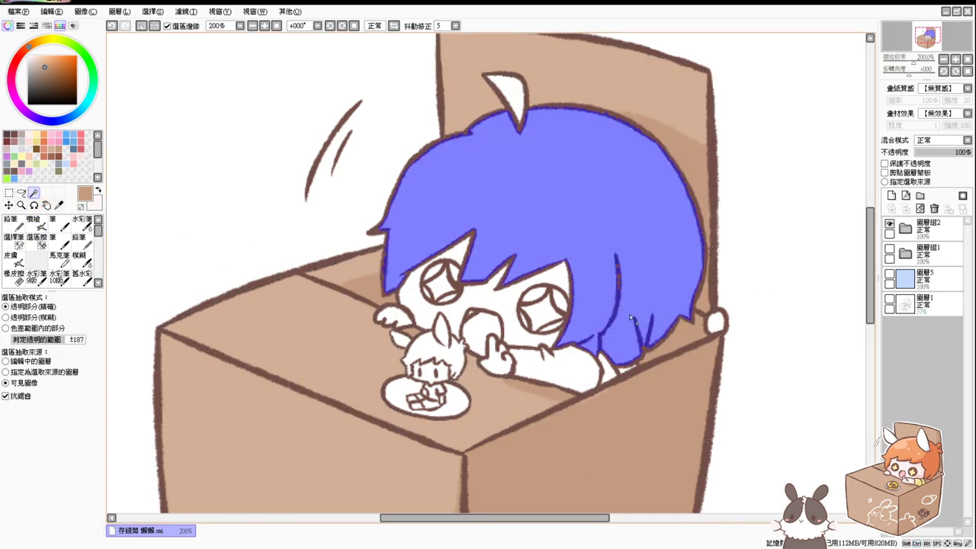
pyautogui.click(623, 372)
pyautogui.hotkey('ctrl', 'z')
pyautogui.keyDown('shift'); pyautogui.click(523, 85); pyautogui.keyUp('shift')
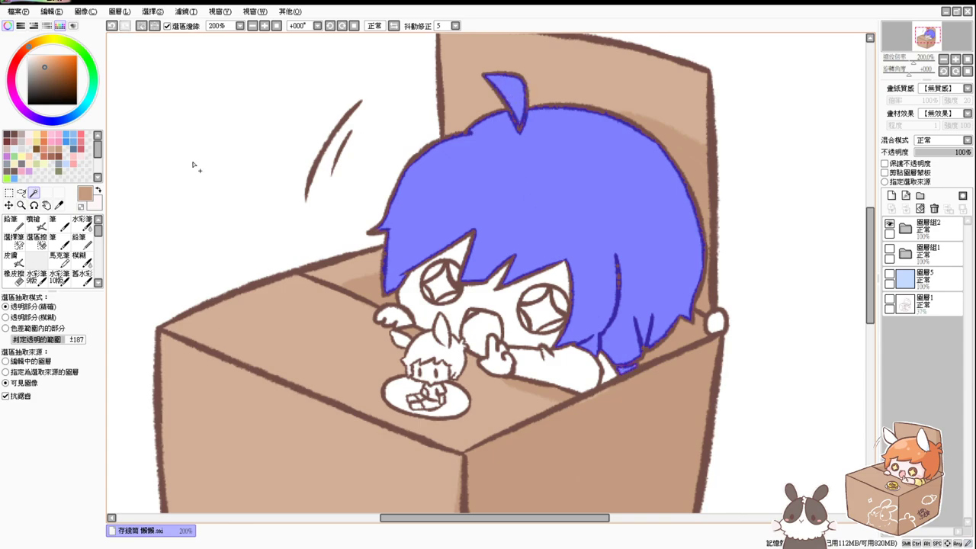
pyautogui.click(79, 156)
pyautogui.hotkey('ctrl', 'f')
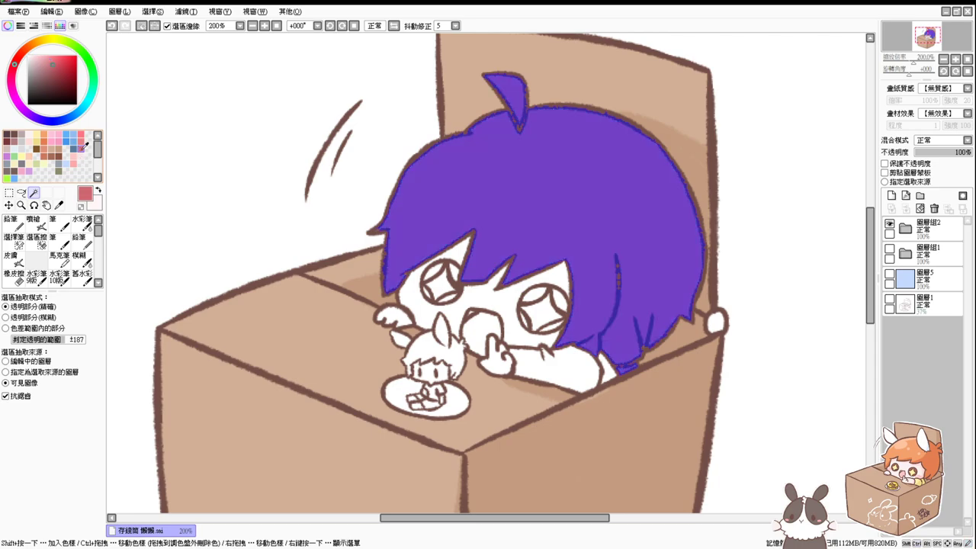
# Paint a darker pink shadow over the back of the hair and its lower strands with the 噴槍 brush at size 20.
pyautogui.click(33, 222)
pyautogui.moveTo(673, 174)
pyautogui.mouseDown()
pyautogui.moveTo(686, 225)
pyautogui.moveTo(628, 321)
pyautogui.moveTo(637, 343)
pyautogui.mouseUp()
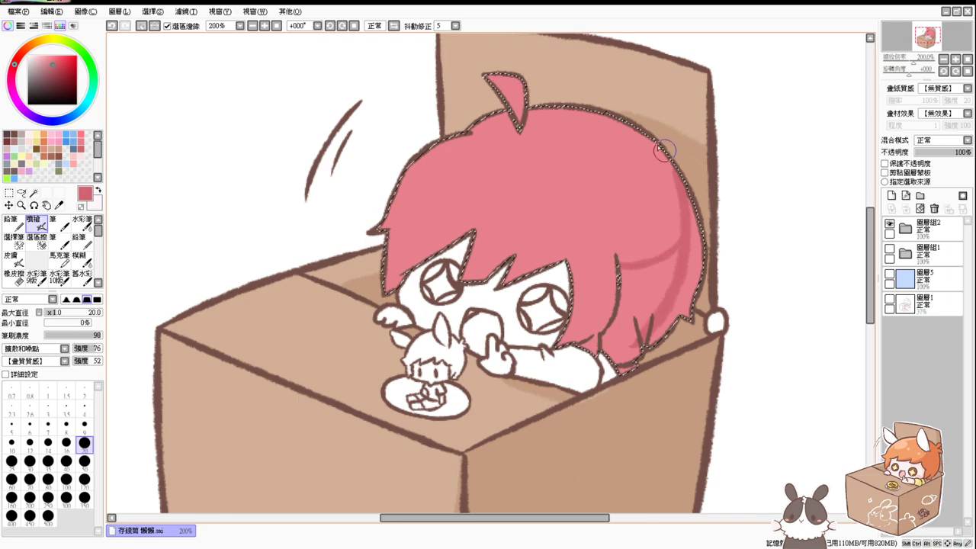
pyautogui.click(902, 229)
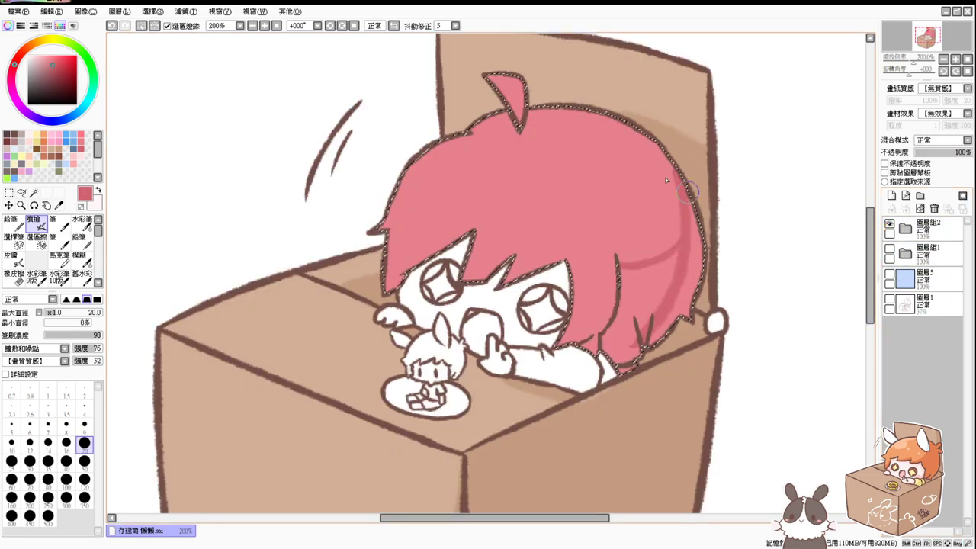
pyautogui.moveTo(640, 138)
pyautogui.mouseDown()
pyautogui.moveTo(642, 207)
pyautogui.moveTo(618, 250)
pyautogui.mouseUp()
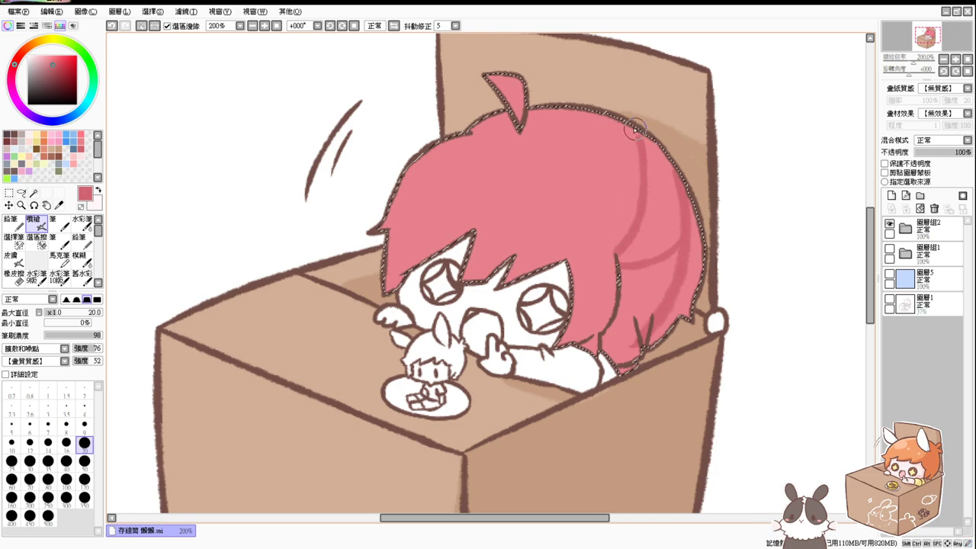
pyautogui.moveTo(634, 130); pyautogui.dragTo(669, 178)
pyautogui.moveTo(689, 255)
pyautogui.mouseDown()
pyautogui.moveTo(684, 316)
pyautogui.moveTo(670, 324)
pyautogui.moveTo(665, 305)
pyautogui.moveTo(602, 347)
pyautogui.mouseUp()
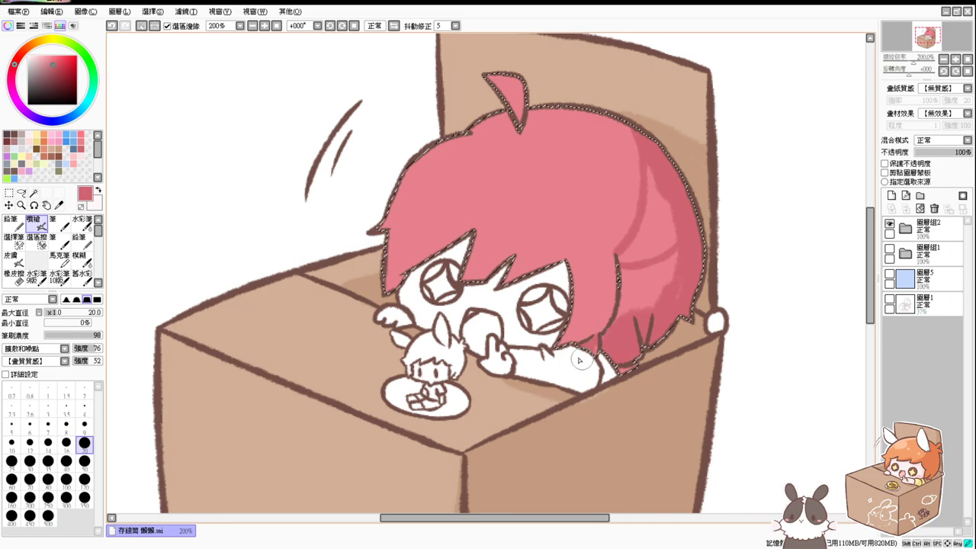
# Shade the hair lock beside the face and fill the remaining gaps in the shadow at the back of the head.
pyautogui.moveTo(611, 249); pyautogui.dragTo(559, 349)
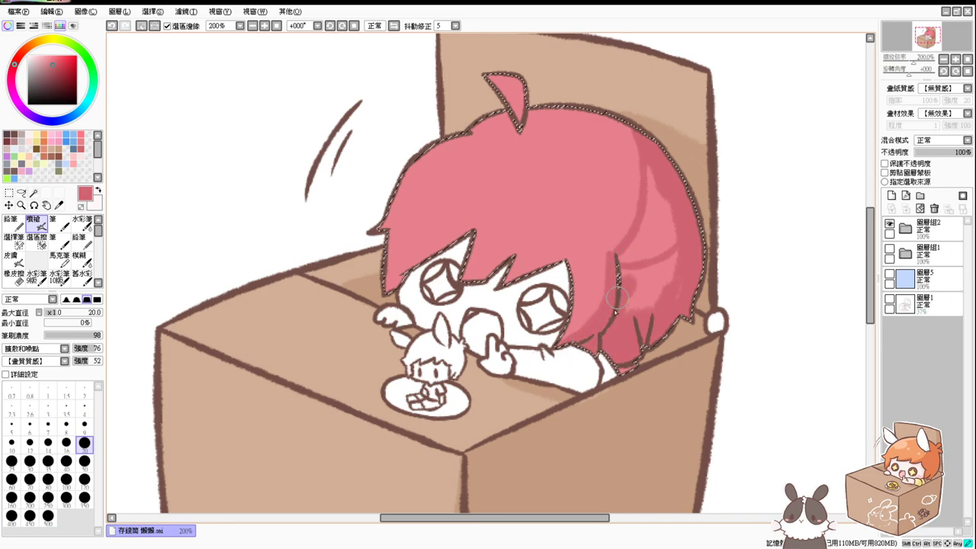
pyautogui.moveTo(616, 297)
pyautogui.mouseDown()
pyautogui.moveTo(640, 258)
pyautogui.moveTo(664, 253)
pyautogui.mouseUp()
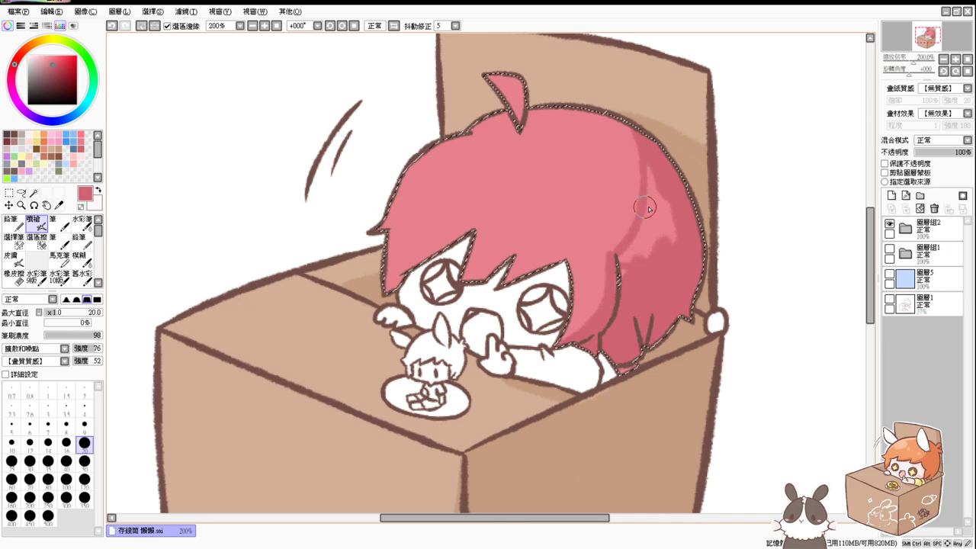
pyautogui.moveTo(644, 230); pyautogui.dragTo(622, 249)
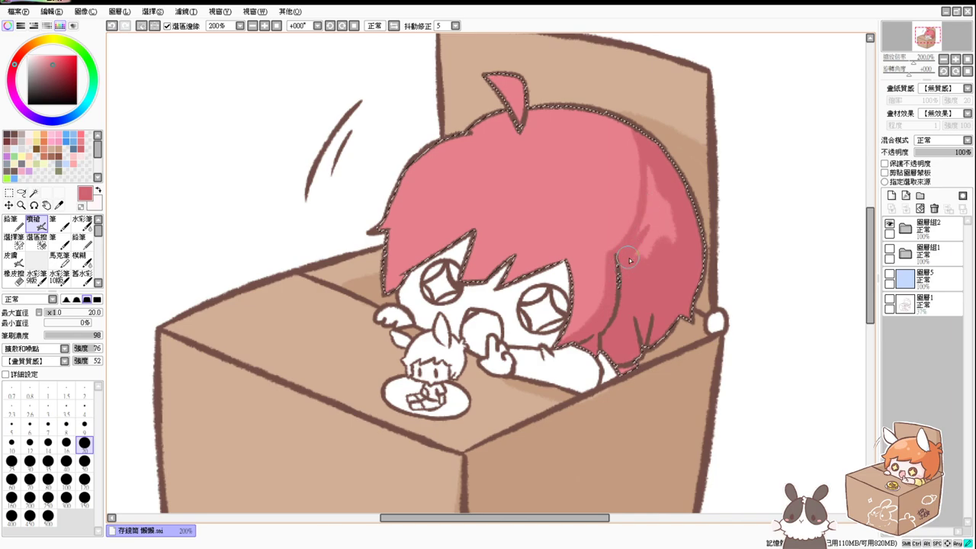
pyautogui.moveTo(656, 162); pyautogui.dragTo(672, 263)
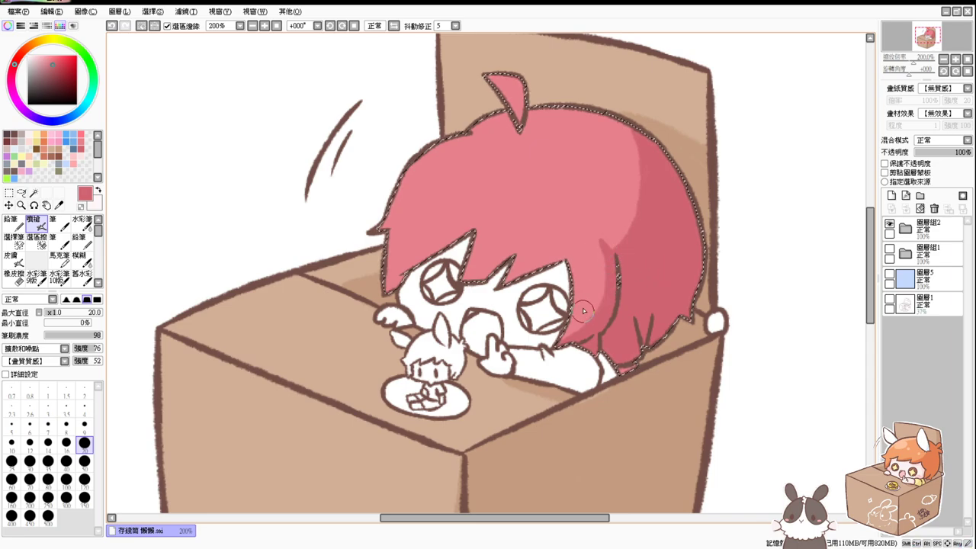
# Refine the hair shadow's edge with the sampled base pink, and add short darker strokes along the fringe.
pyautogui.keyDown('alt'); pyautogui.click(626, 199); pyautogui.keyUp('alt')
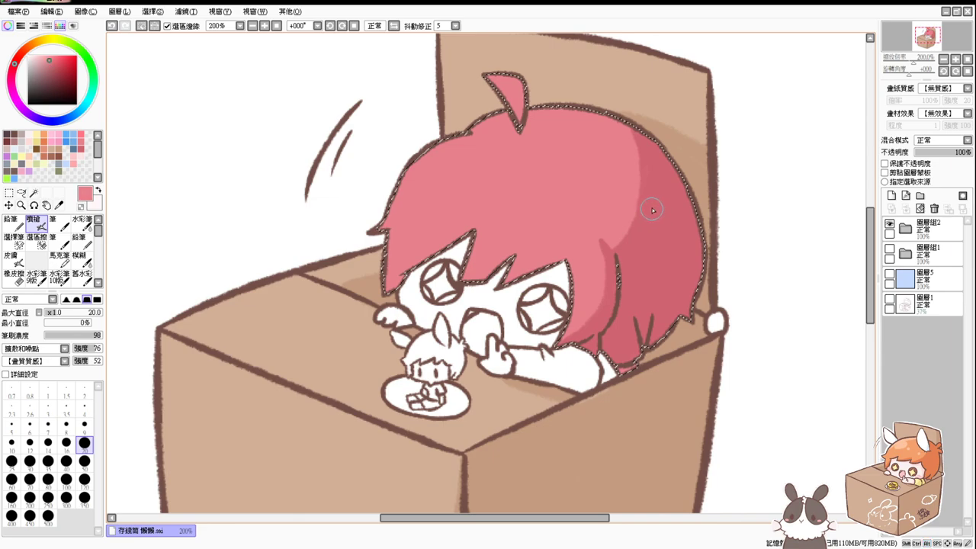
pyautogui.moveTo(653, 206); pyautogui.dragTo(654, 212)
pyautogui.hotkey('ctrl', 'z')
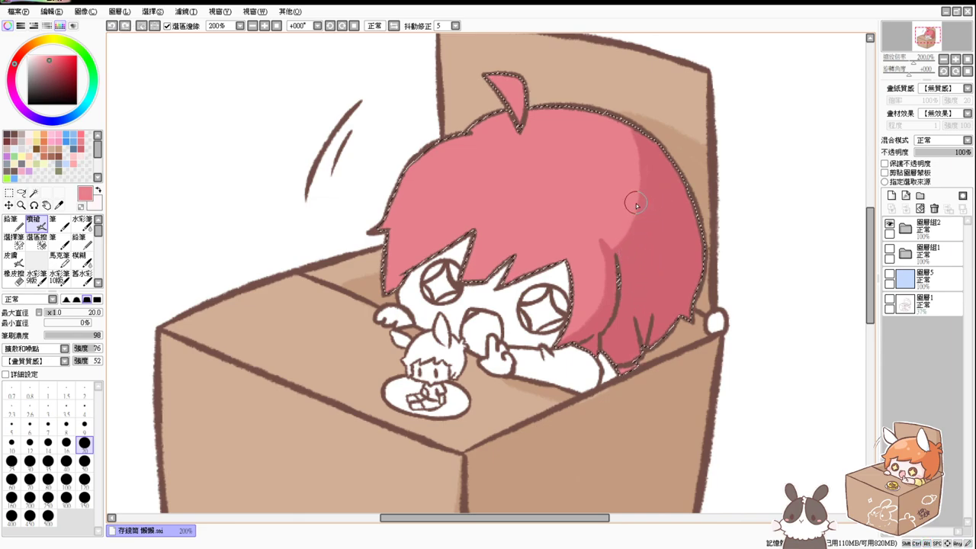
pyautogui.keyDown('alt'); pyautogui.click(636, 233); pyautogui.keyUp('alt')
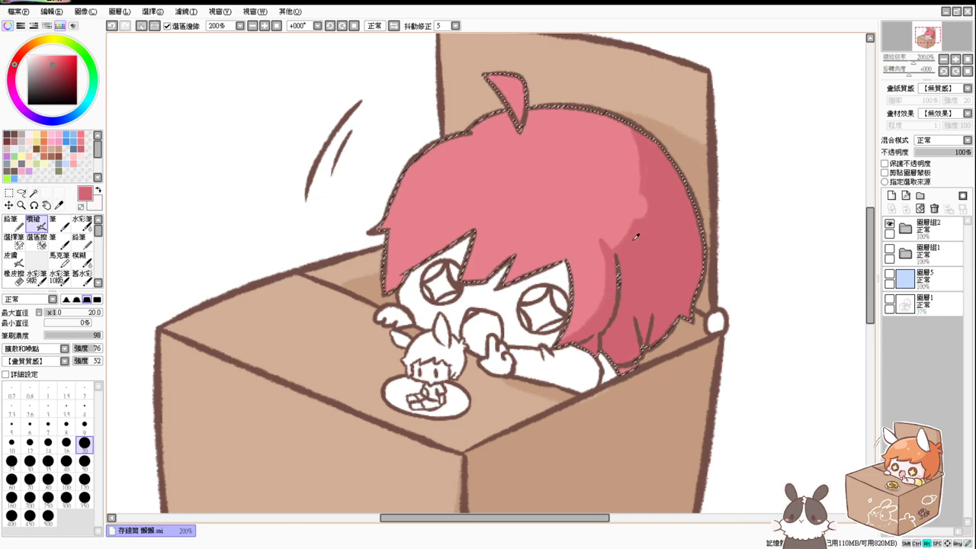
pyautogui.moveTo(587, 282); pyautogui.dragTo(583, 300)
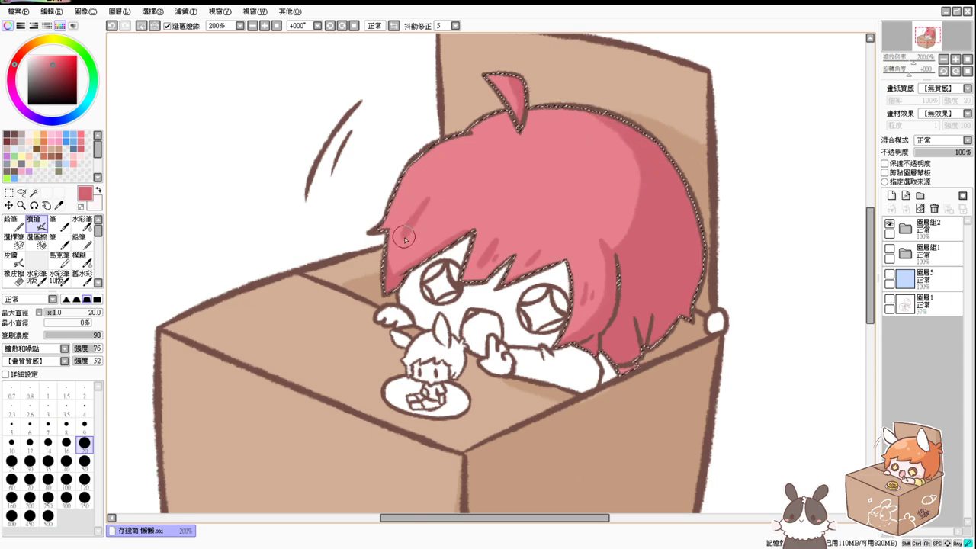
# Paint round light pink highlights across the top of the hair, redoing the last small dot, and clear the selection.
pyautogui.keyDown('alt'); pyautogui.click(480, 190); pyautogui.keyUp('alt')
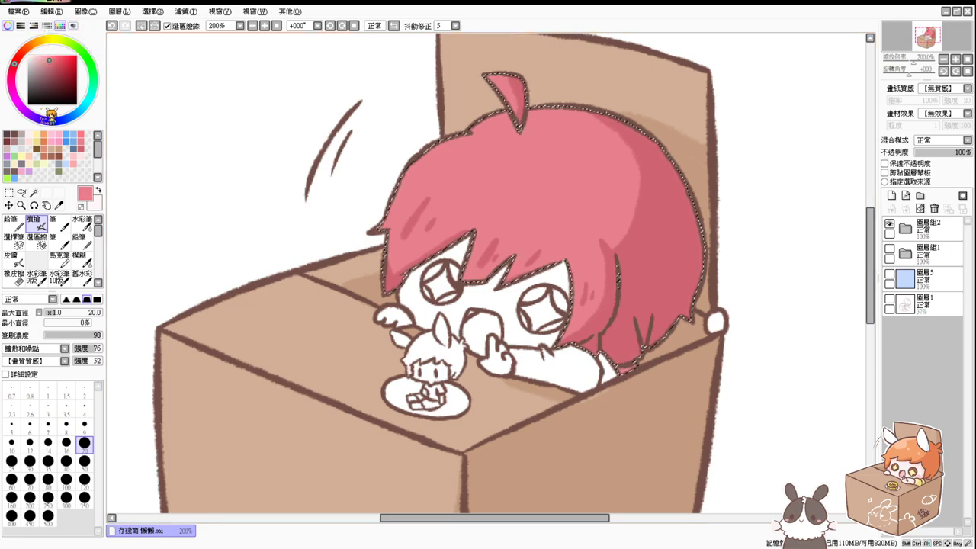
pyautogui.click(47, 56)
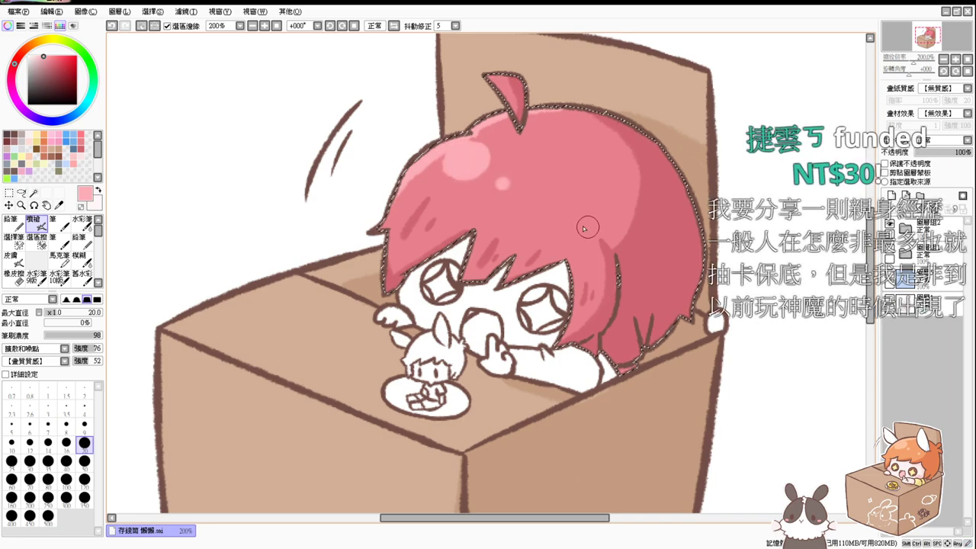
pyautogui.click(566, 205)
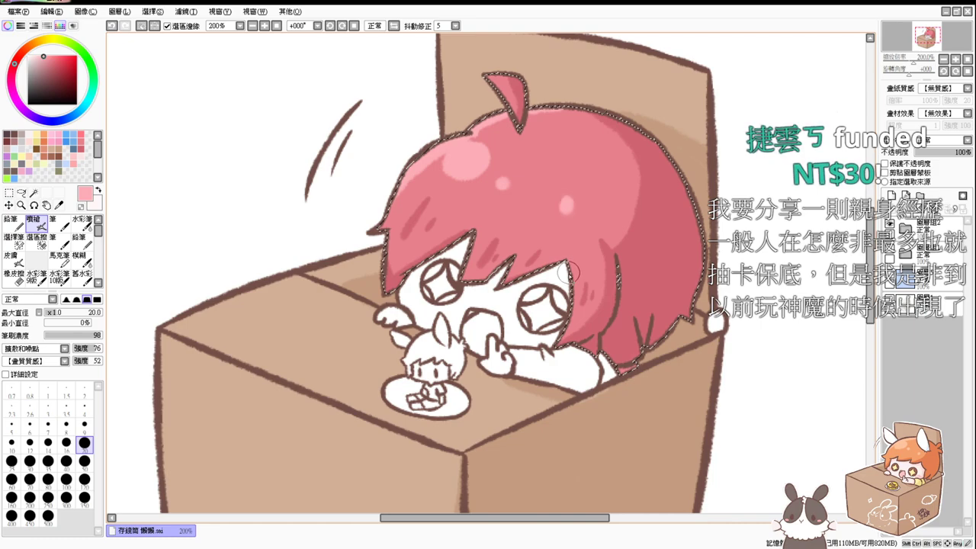
pyautogui.hotkey('ctrl', 'z')
pyautogui.click(544, 201)
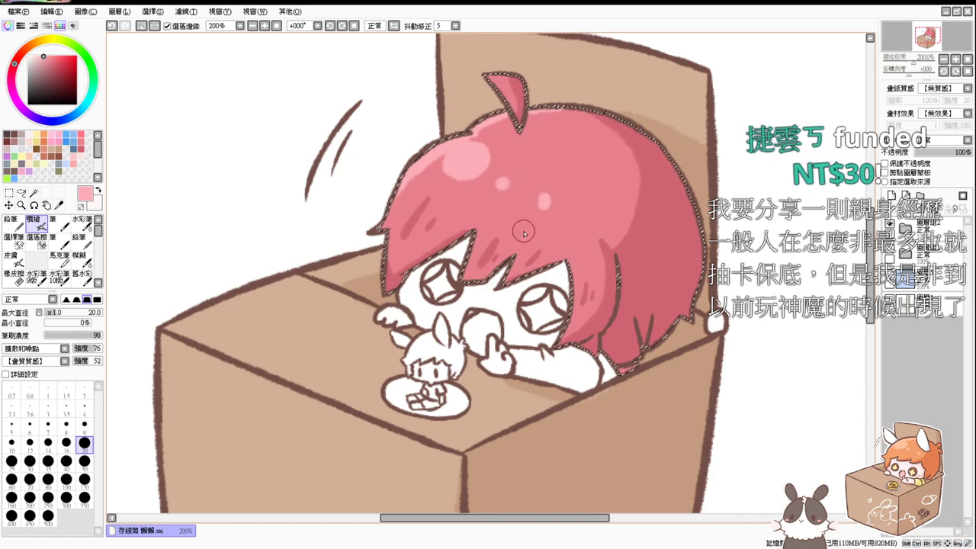
pyautogui.hotkey('ctrl', 'd')
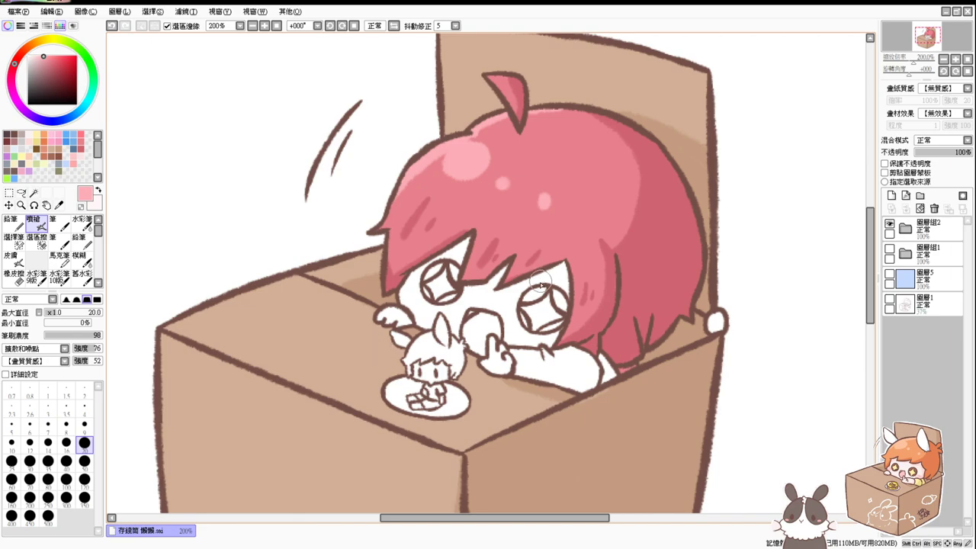
# Show 圖層組1 briefly to sample the light grey of the small round shape at the box's right corner, and hide it again.
pyautogui.moveTo(515, 288); pyautogui.dragTo(532, 243)
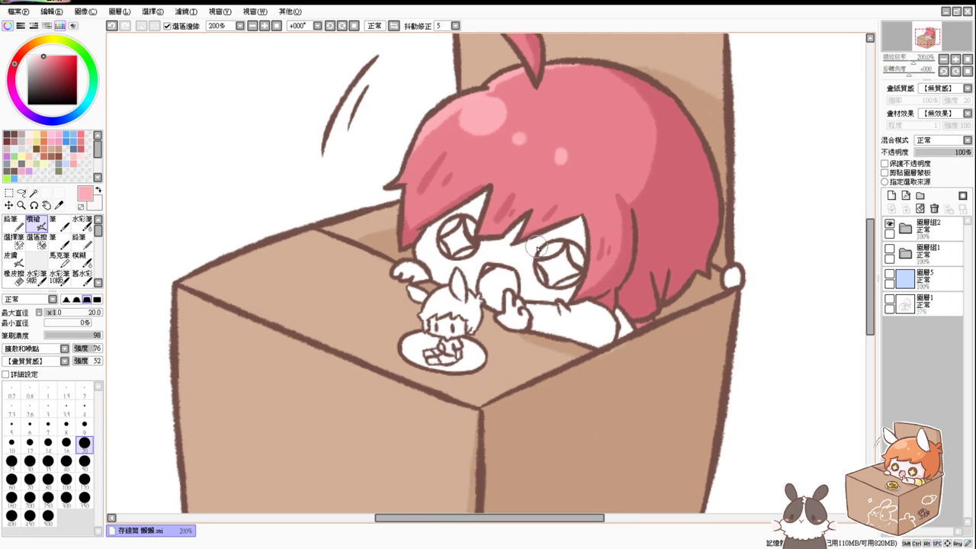
pyautogui.click(34, 192)
pyautogui.click(926, 253)
pyautogui.click(889, 248)
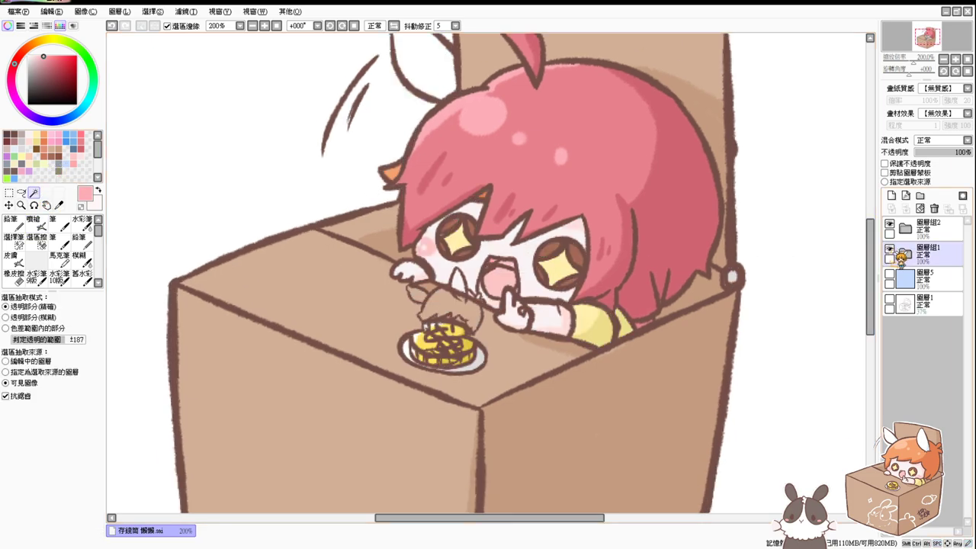
pyautogui.click(33, 222)
pyautogui.press('alt')
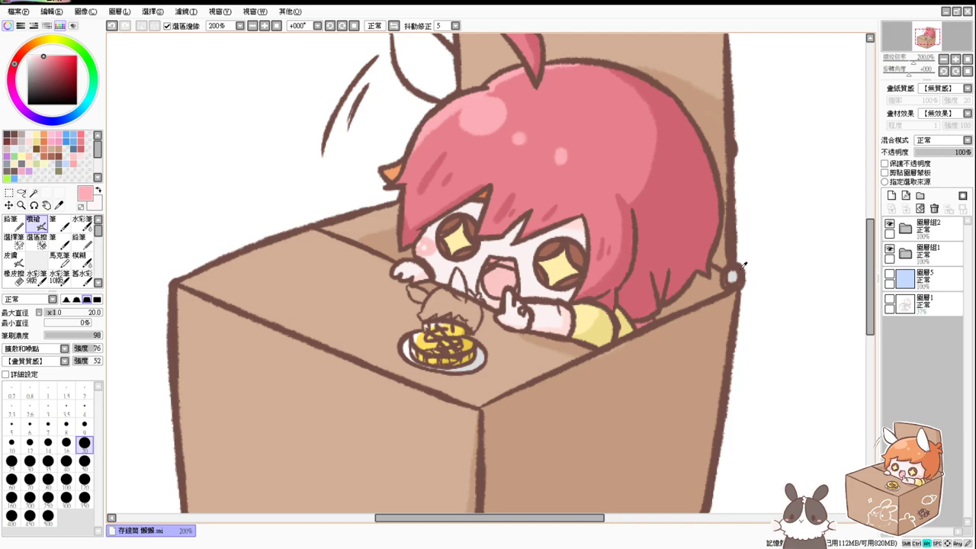
pyautogui.keyDown('alt'); pyautogui.click(735, 273); pyautogui.keyUp('alt')
pyautogui.click(888, 249)
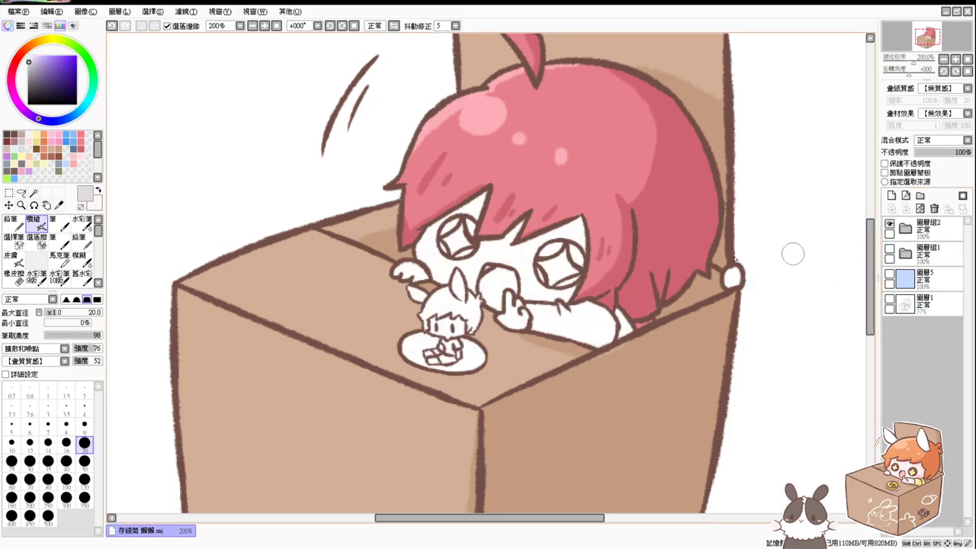
# Select the small round shape at the box's right corner, fill it with the sampled light grey, and clear the selection.
pyautogui.click(34, 193)
pyautogui.click(732, 277)
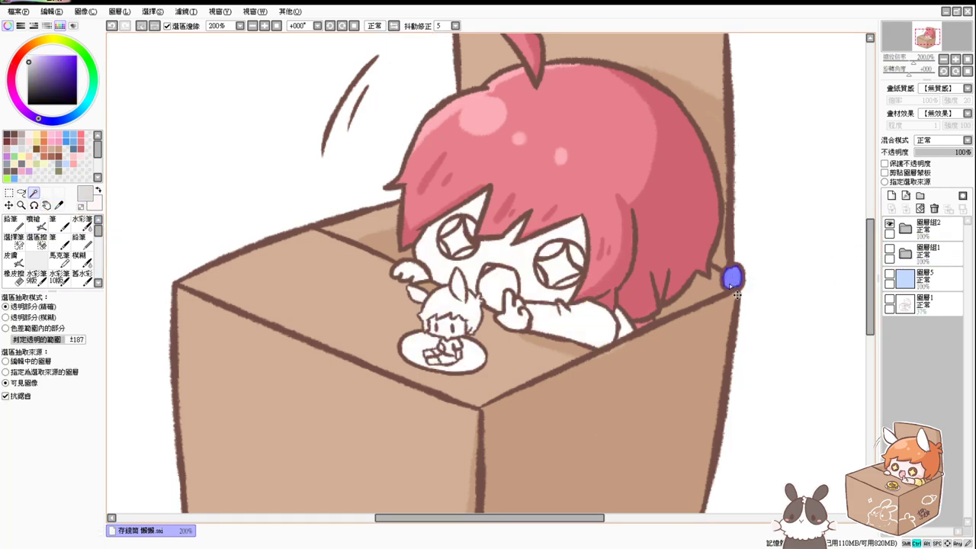
pyautogui.hotkey('ctrl', 'f')
pyautogui.hotkey('ctrl', 'd')
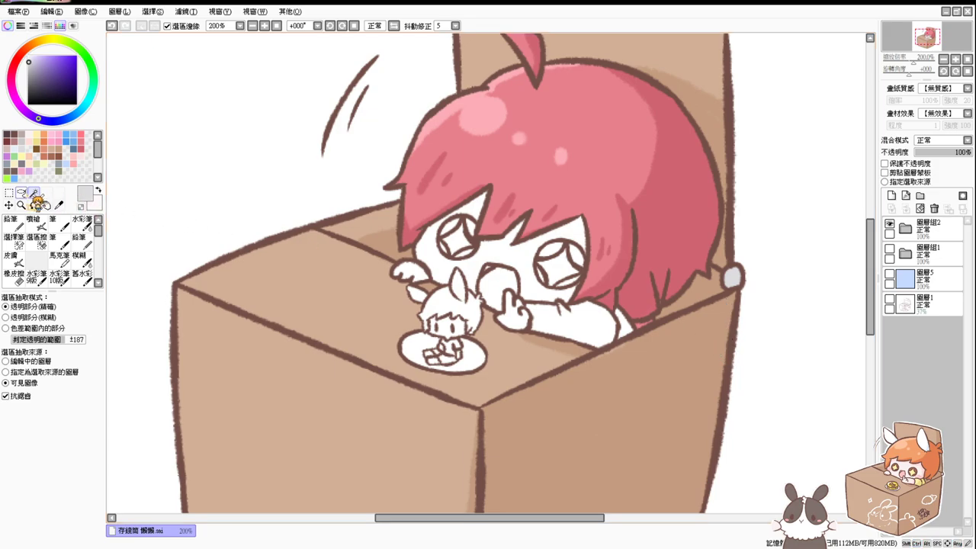
# Select the character's face and both hands, and extend the selection into the narrow tips under the fringe with 選擇筆.
pyautogui.click(503, 253)
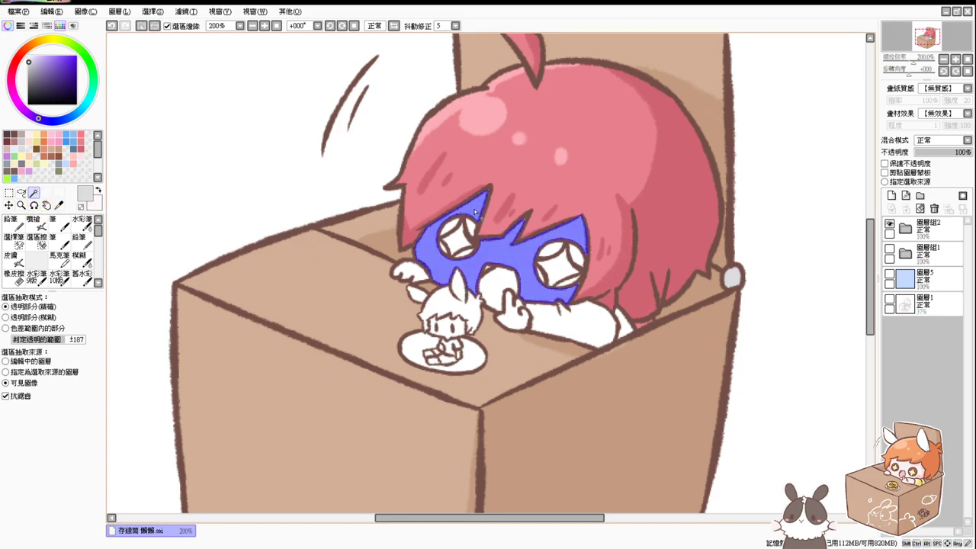
pyautogui.click(511, 320)
pyautogui.click(413, 271)
pyautogui.scroll(2, 415, 266)
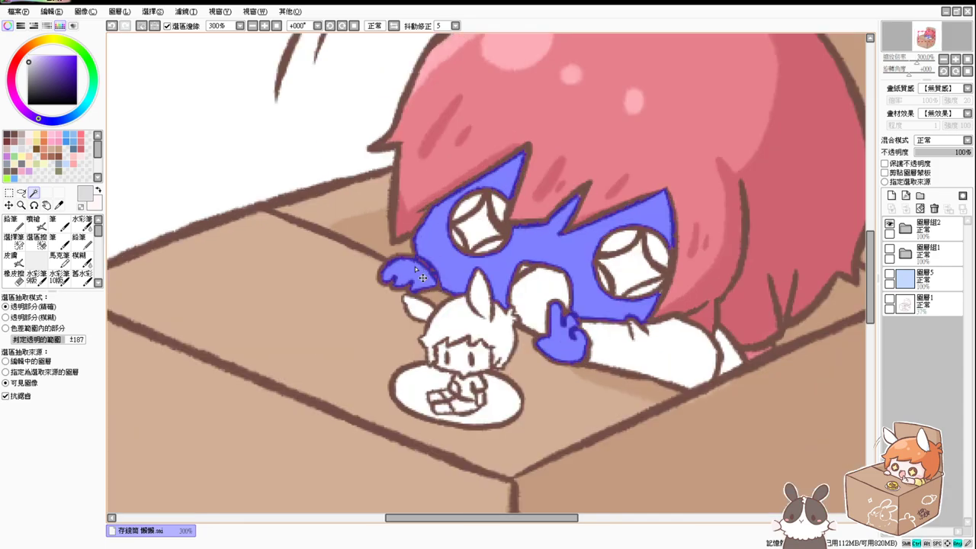
pyautogui.moveTo(679, 322); pyautogui.dragTo(601, 374)
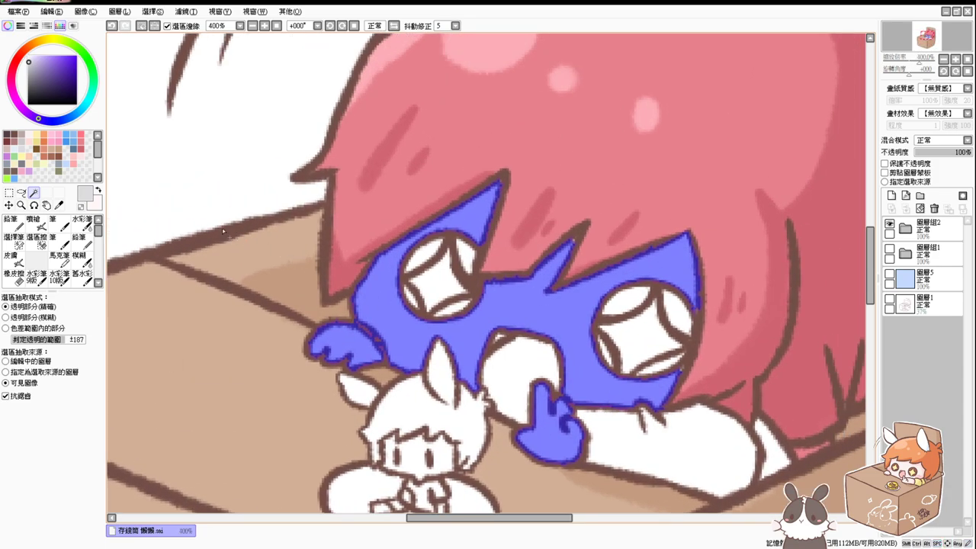
pyautogui.click(13, 240)
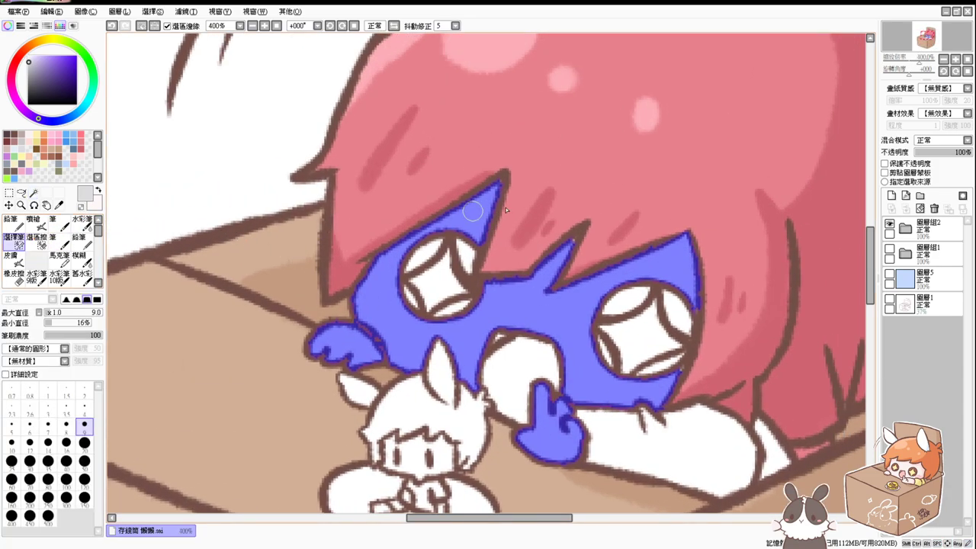
pyautogui.click(499, 181)
pyautogui.click(572, 243)
# Fill the selected face and hands with a pale skin colour on 圖層9 inside 圖層組2.
pyautogui.click(31, 133)
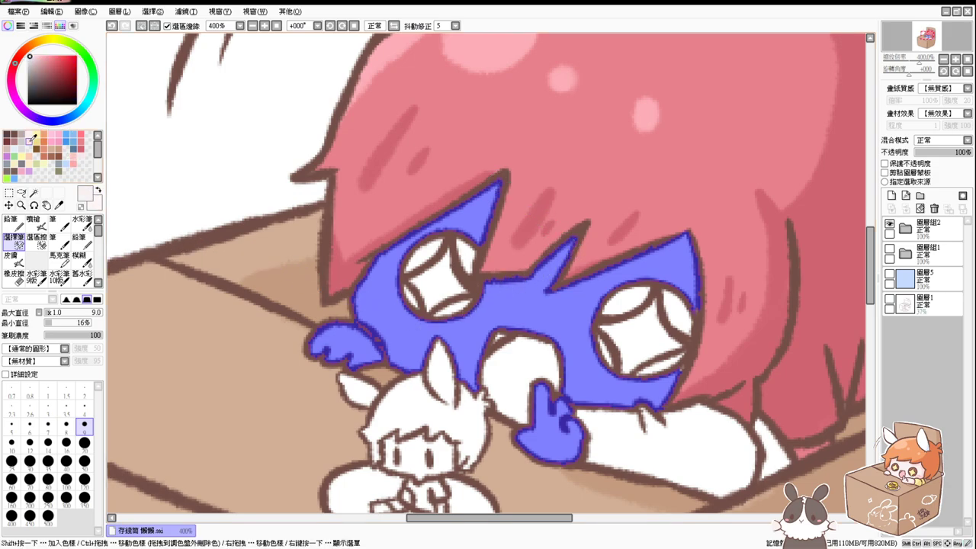
pyautogui.click(905, 227)
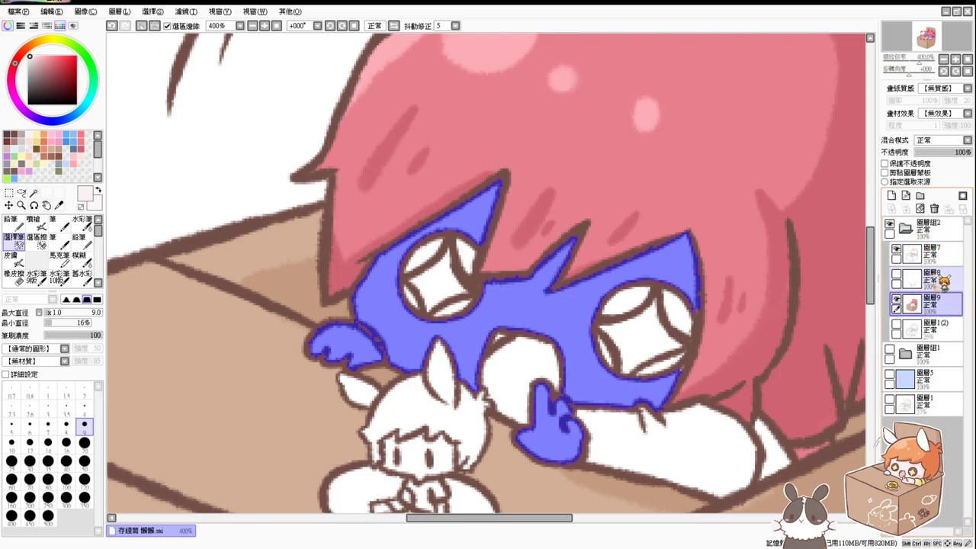
pyautogui.click(946, 304)
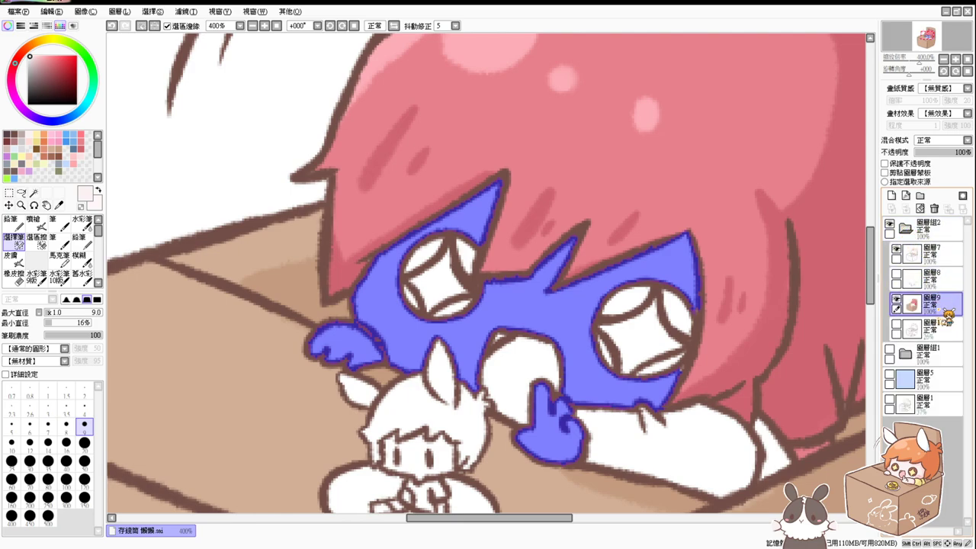
# Paint peach-pink shadows with the 噴槍 brush on the face under the fringe, along the cheek and on the raised hand.
pyautogui.click(31, 142)
pyautogui.click(33, 223)
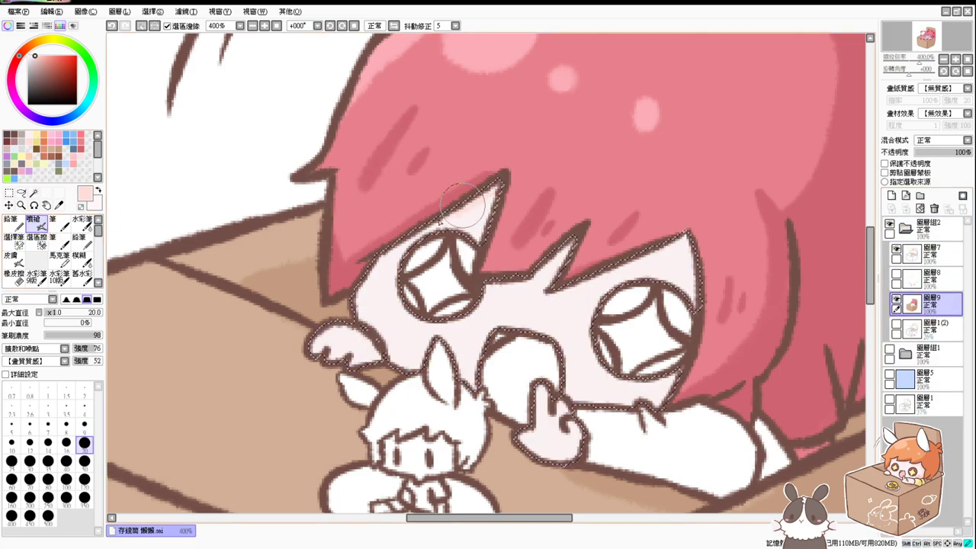
pyautogui.moveTo(380, 256); pyautogui.dragTo(354, 285)
pyautogui.moveTo(570, 233)
pyautogui.mouseDown()
pyautogui.moveTo(536, 271)
pyautogui.moveTo(489, 286)
pyautogui.moveTo(589, 296)
pyautogui.moveTo(564, 297)
pyautogui.moveTo(684, 257)
pyautogui.moveTo(650, 246)
pyautogui.moveTo(679, 250)
pyautogui.moveTo(692, 239)
pyautogui.moveTo(684, 267)
pyautogui.moveTo(702, 300)
pyautogui.moveTo(678, 282)
pyautogui.mouseUp()
pyautogui.moveTo(667, 401)
pyautogui.mouseDown()
pyautogui.moveTo(628, 416)
pyautogui.moveTo(635, 342)
pyautogui.mouseUp()
pyautogui.moveTo(581, 344)
pyautogui.mouseDown()
pyautogui.moveTo(568, 359)
pyautogui.moveTo(571, 379)
pyautogui.moveTo(581, 372)
pyautogui.mouseUp()
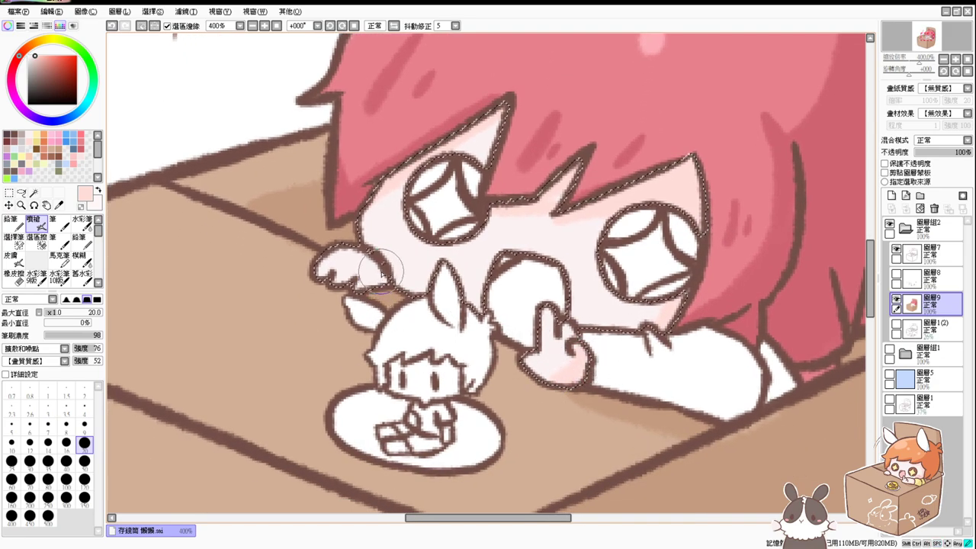
# Finish shading the hand resting on the box, airbrush pink blush on both cheeks, and clear the selection.
pyautogui.moveTo(372, 283); pyautogui.dragTo(384, 286)
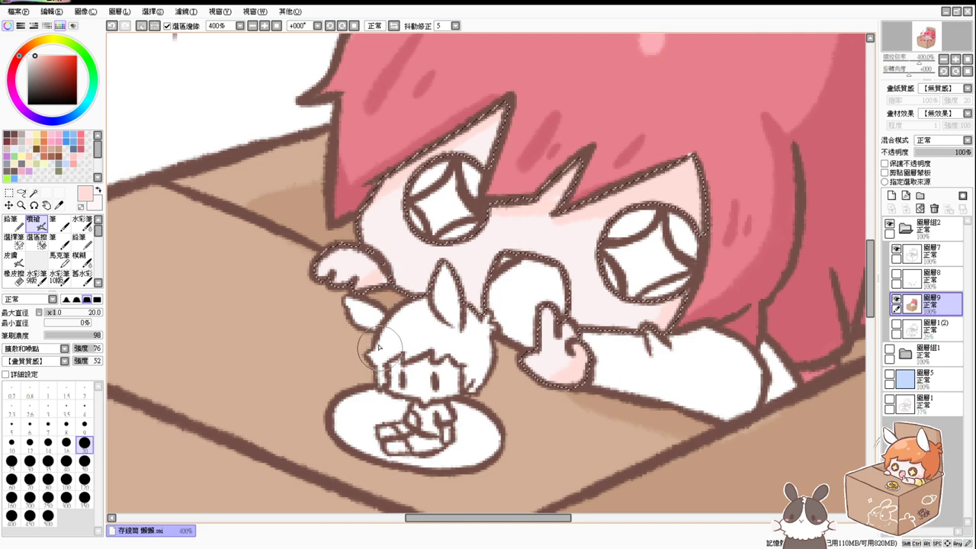
pyautogui.click(72, 162)
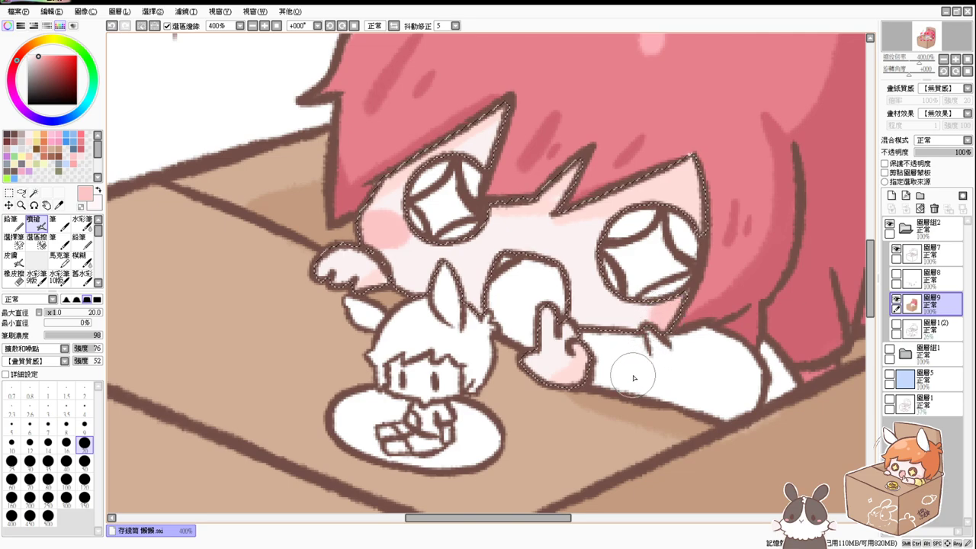
pyautogui.moveTo(646, 336); pyautogui.dragTo(649, 353)
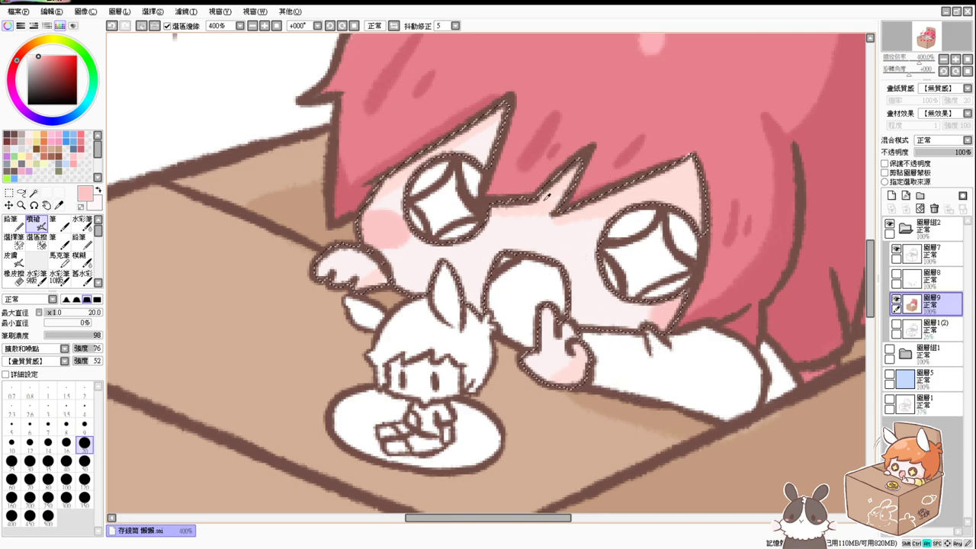
pyautogui.keyDown('alt'); pyautogui.click(555, 203); pyautogui.keyUp('alt')
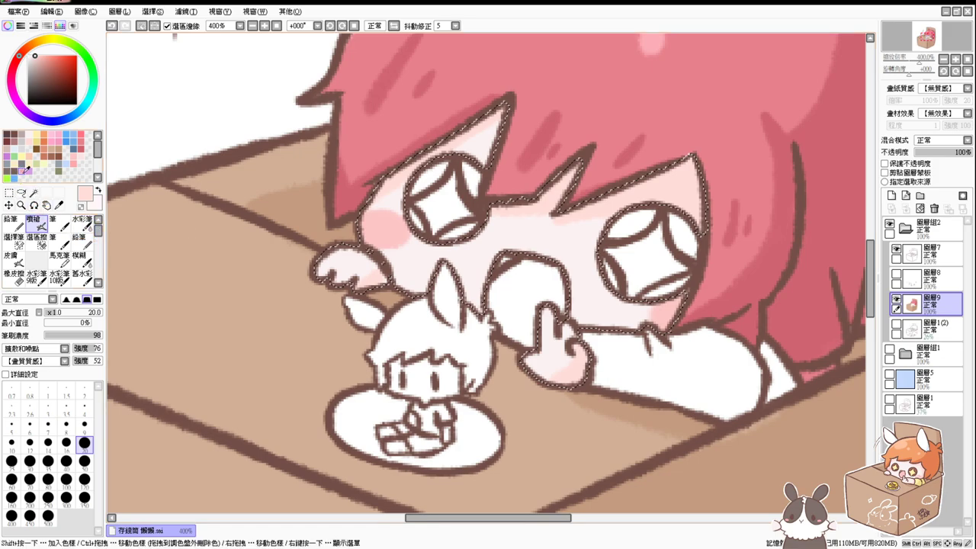
pyautogui.hotkey('ctrl', 'd')
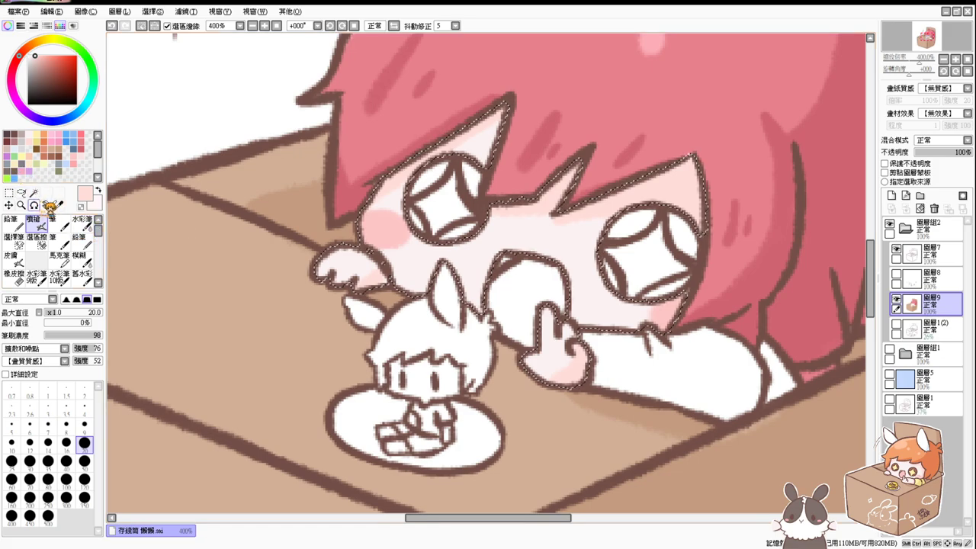
# Fill the character's open mouth with pink, including the small gap at its upper corner, and clear the selection.
pyautogui.click(33, 194)
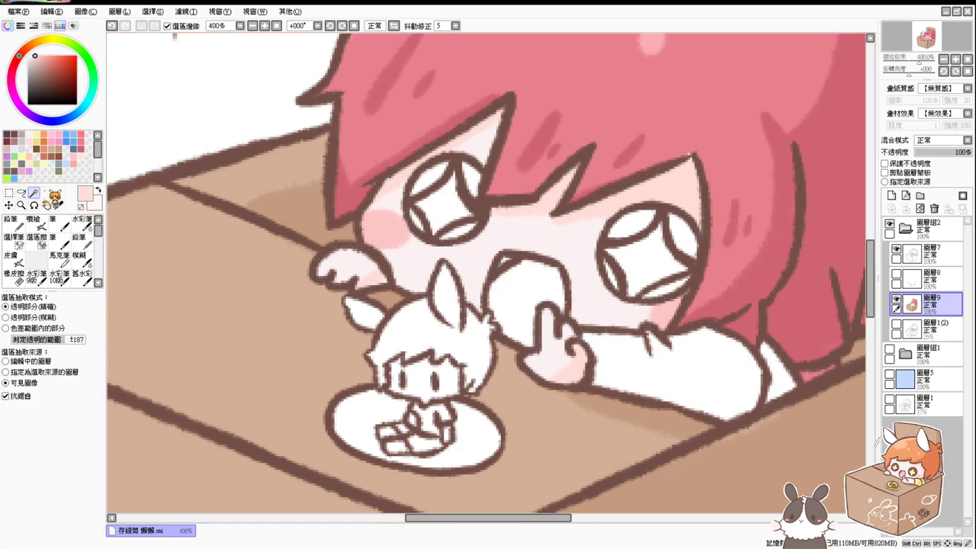
pyautogui.click(545, 276)
pyautogui.click(74, 153)
pyautogui.hotkey('ctrl', 'f')
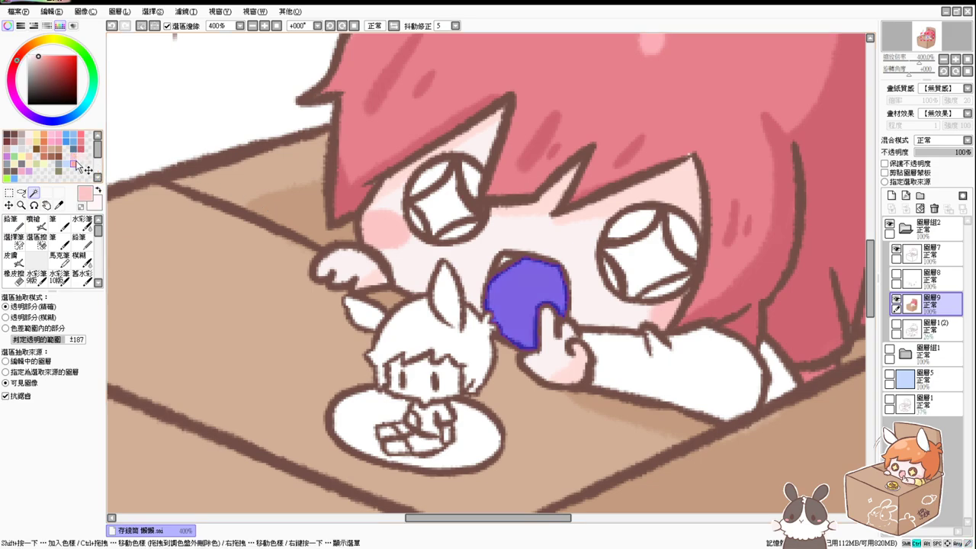
pyautogui.hotkey('ctrl', 'd')
pyautogui.click(73, 163)
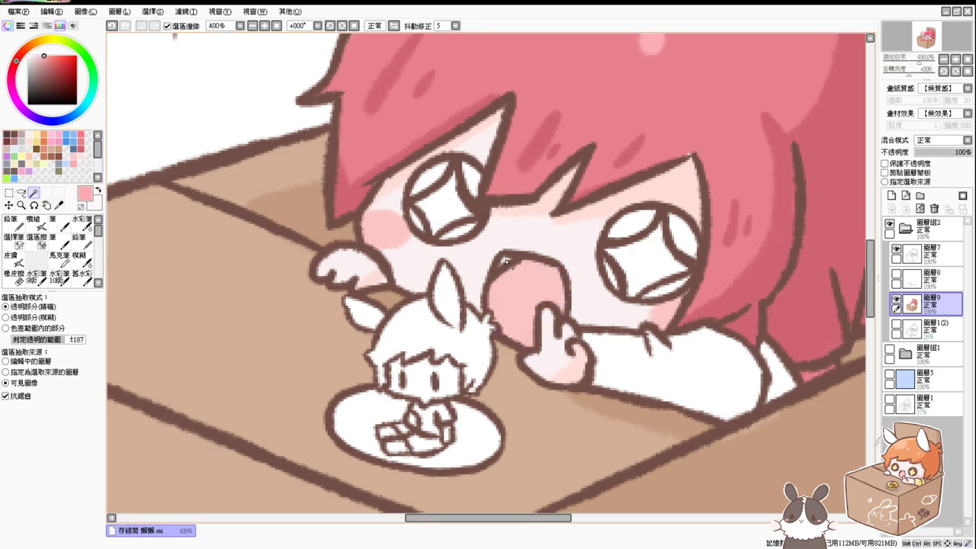
pyautogui.click(505, 261)
pyautogui.click(14, 240)
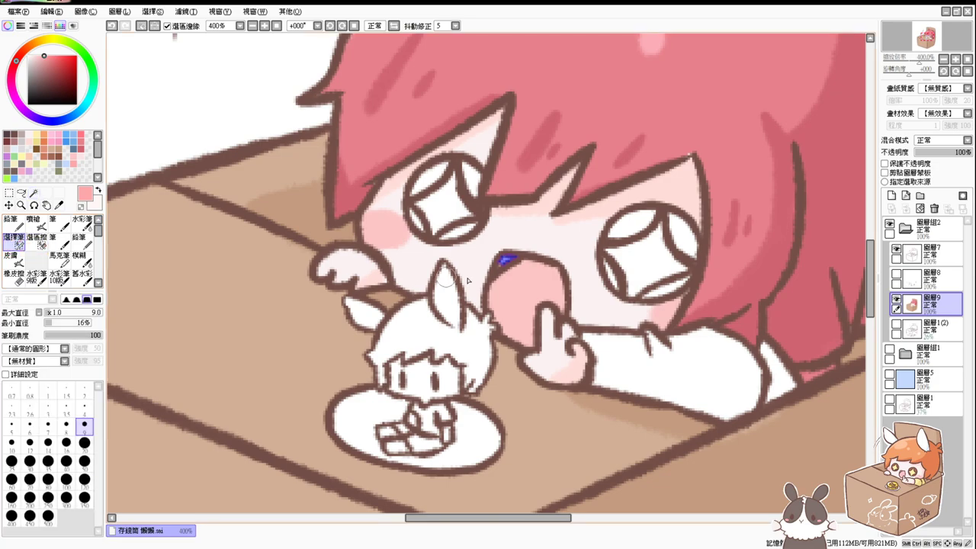
pyautogui.moveTo(491, 267)
pyautogui.mouseDown()
pyautogui.moveTo(507, 261)
pyautogui.moveTo(494, 265)
pyautogui.mouseUp()
pyautogui.hotkey('ctrl', 'd')
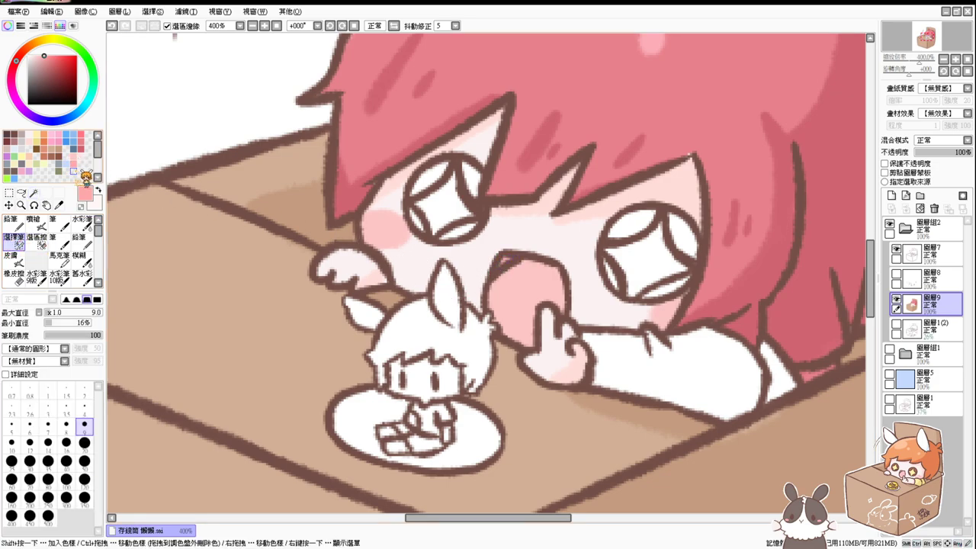
# Select the star shapes in both eyes and fill them with pale yellow sampled from the colouring in 圖層組1.
pyautogui.click(34, 193)
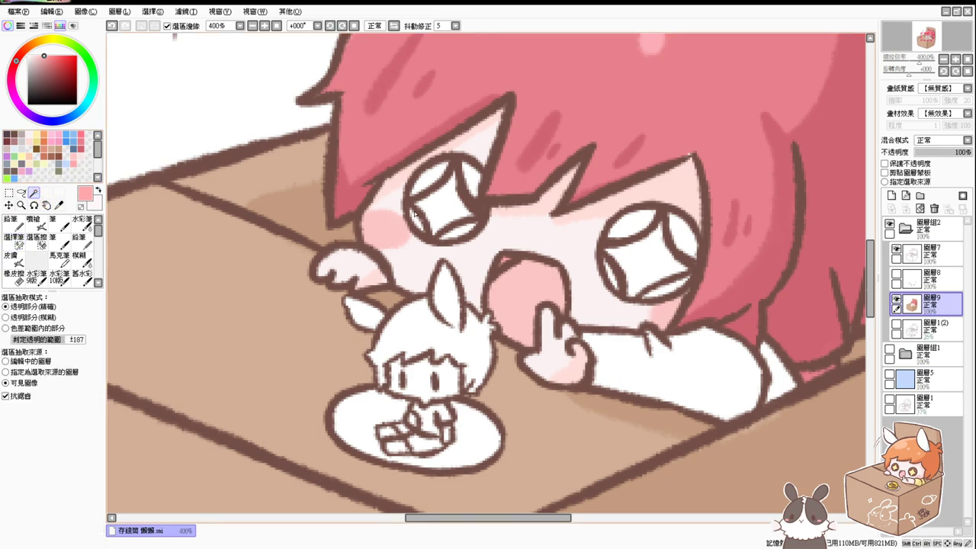
pyautogui.click(416, 213)
pyautogui.click(646, 264)
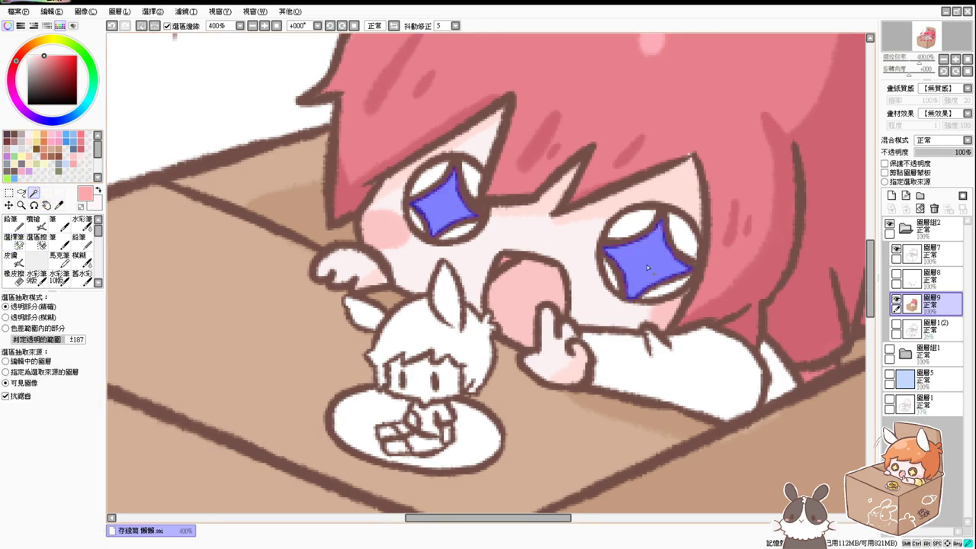
pyautogui.click(888, 350)
pyautogui.click(33, 221)
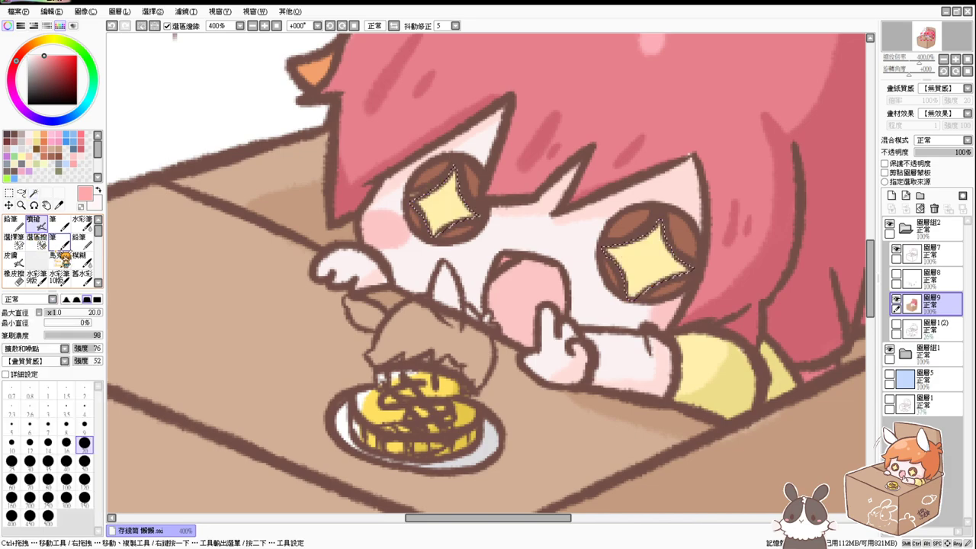
pyautogui.keyDown('alt'); pyautogui.click(453, 217); pyautogui.keyUp('alt')
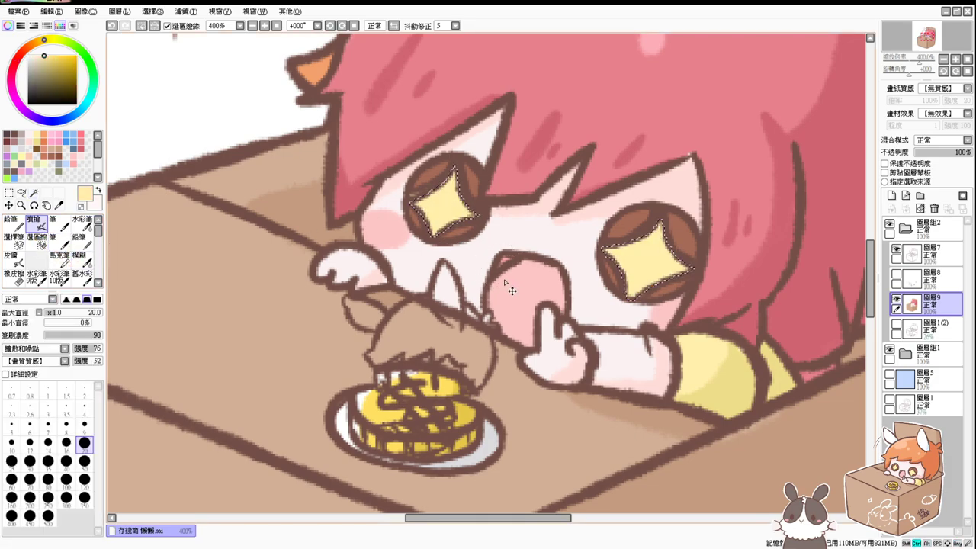
# Fill the iris segments around the stars in both eyes with reddish brown sampled from 圖層組1, hide that group, and clear the selection.
pyautogui.keyDown('alt'); pyautogui.click(478, 183); pyautogui.keyUp('alt')
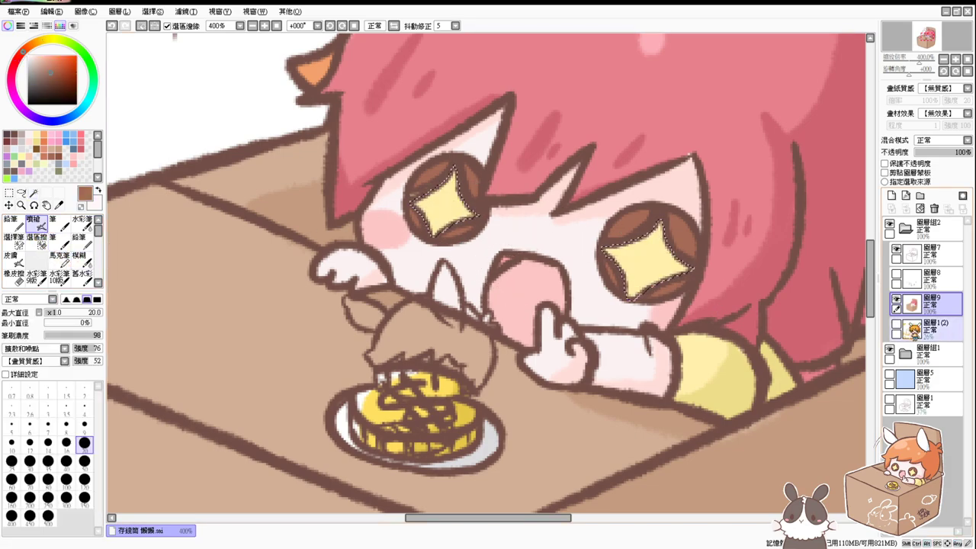
pyautogui.click(888, 350)
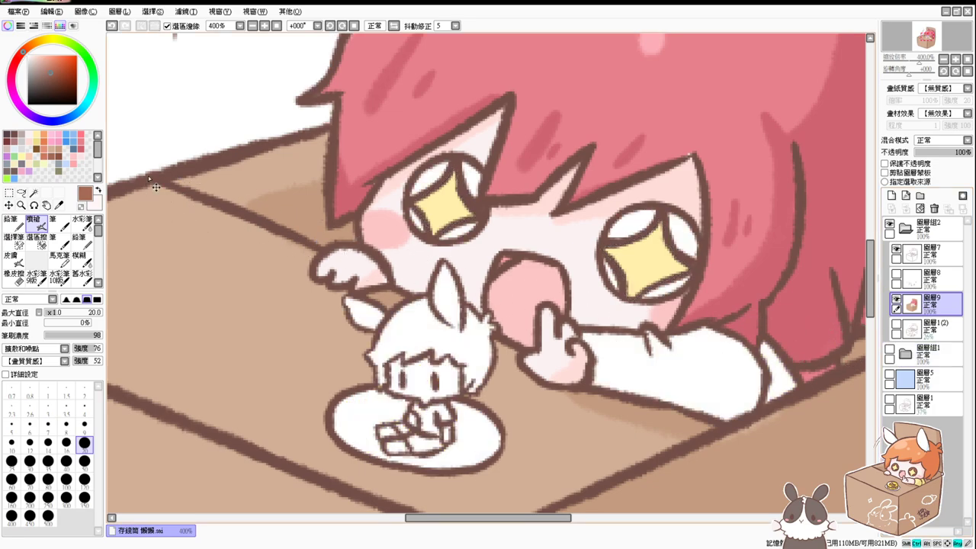
pyautogui.click(34, 193)
pyautogui.click(429, 181)
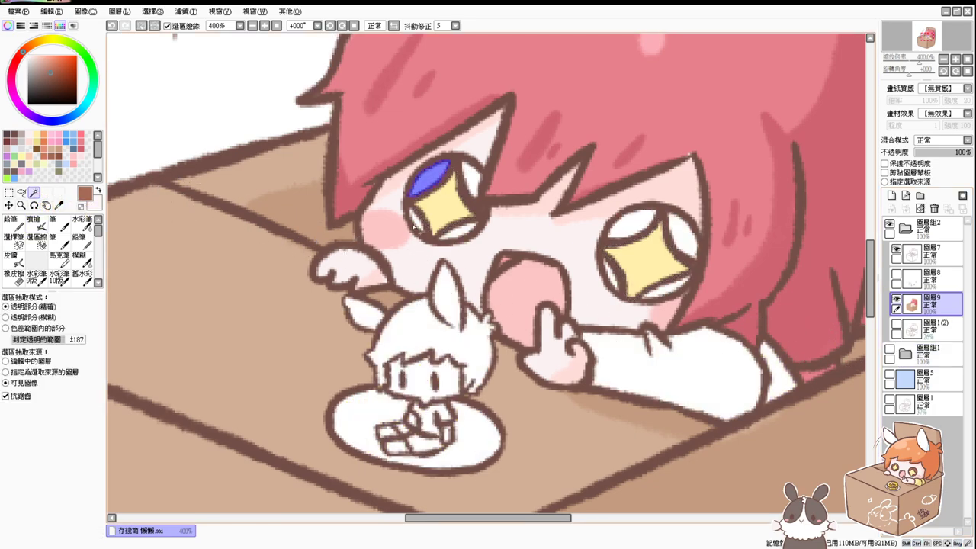
pyautogui.click(423, 228)
pyautogui.hotkey('ctrl', 'z')
pyautogui.click(417, 222)
pyautogui.click(456, 233)
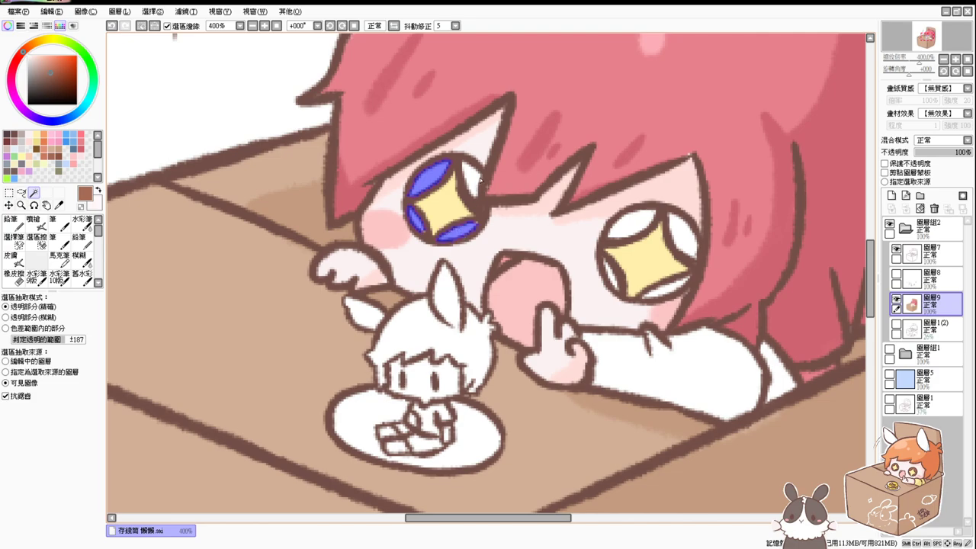
pyautogui.click(479, 183)
pyautogui.click(630, 223)
pyautogui.click(612, 275)
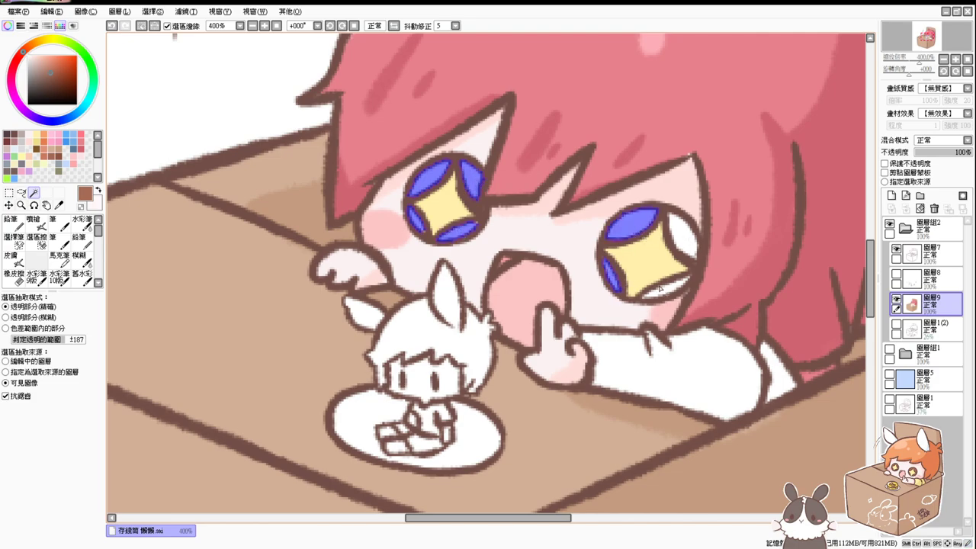
pyautogui.click(662, 289)
pyautogui.click(682, 245)
pyautogui.hotkey('ctrl', 'f')
pyautogui.hotkey('ctrl', 'd')
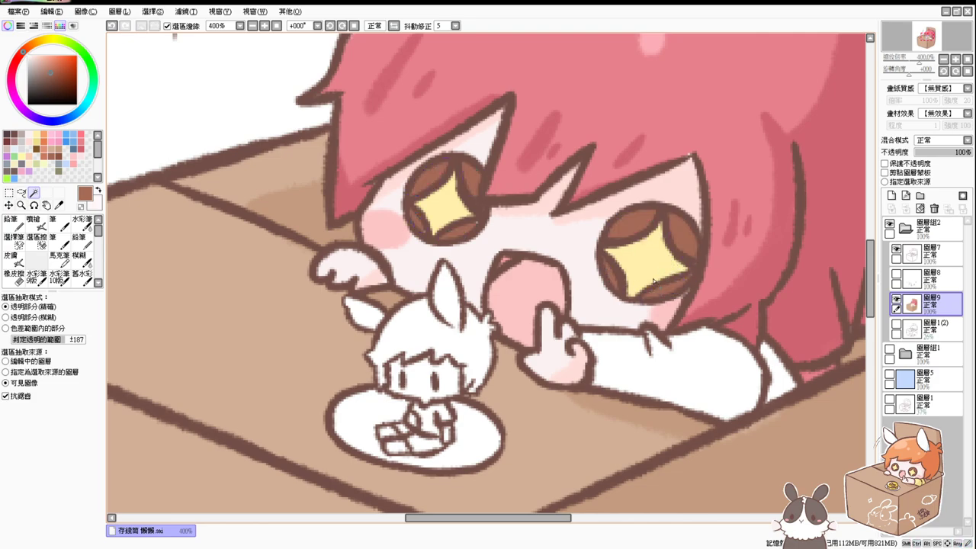
# Set the 噴槍 brush to size 5 in dark brown and make the line-art layer 圖層7 active.
pyautogui.click(15, 242)
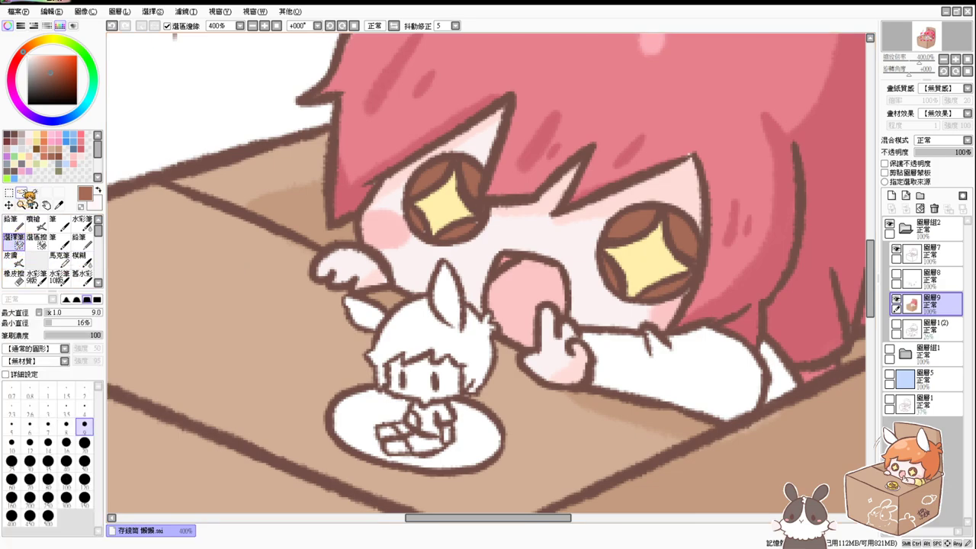
pyautogui.click(34, 221)
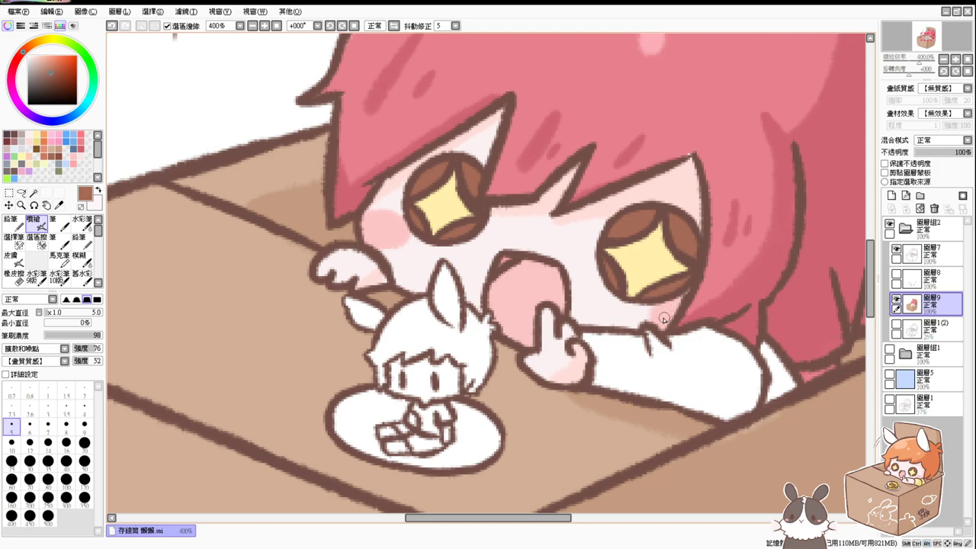
pyautogui.click(21, 141)
pyautogui.click(926, 254)
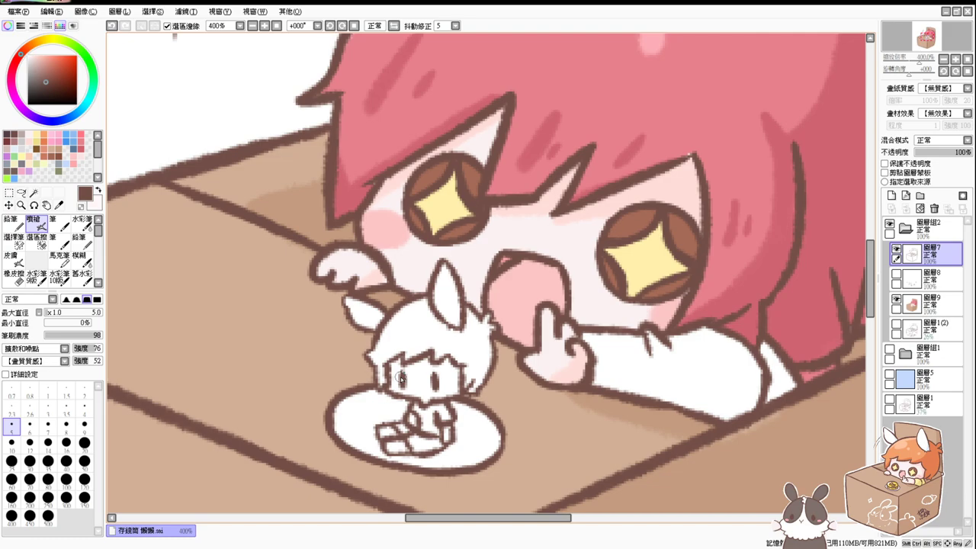
# Select the hair of the small figure on the plate and fill it with light orange on 圖層9.
pyautogui.click(34, 193)
pyautogui.click(416, 328)
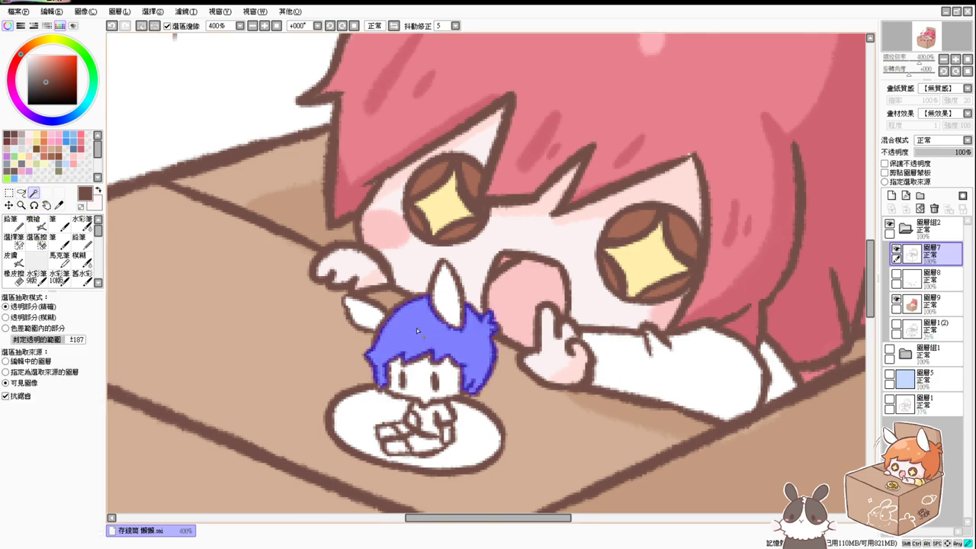
pyautogui.click(46, 134)
pyautogui.click(931, 309)
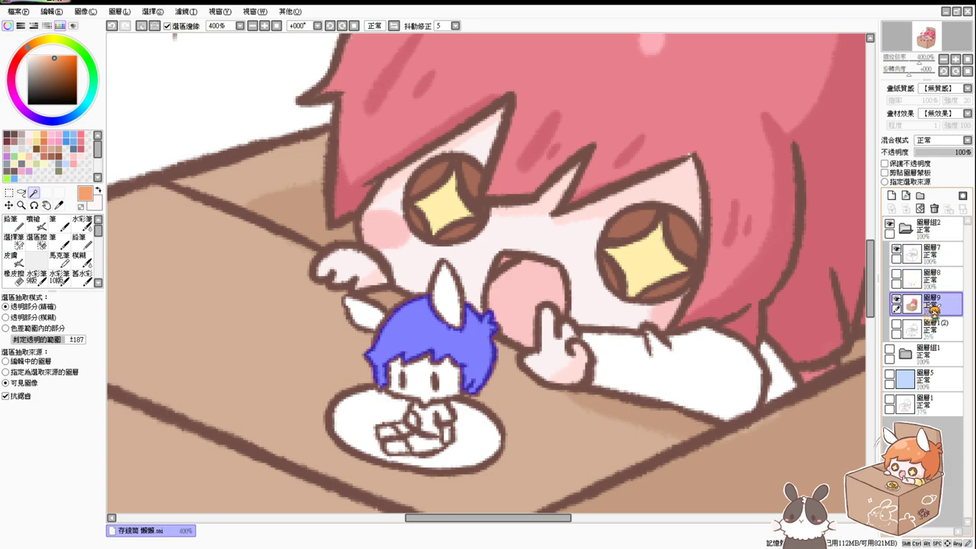
pyautogui.hotkey('ctrl', 'f')
# Paint darker orange shadows over the small figure's hair with the 噴槍 brush at size 10.
pyautogui.click(46, 138)
pyautogui.click(34, 222)
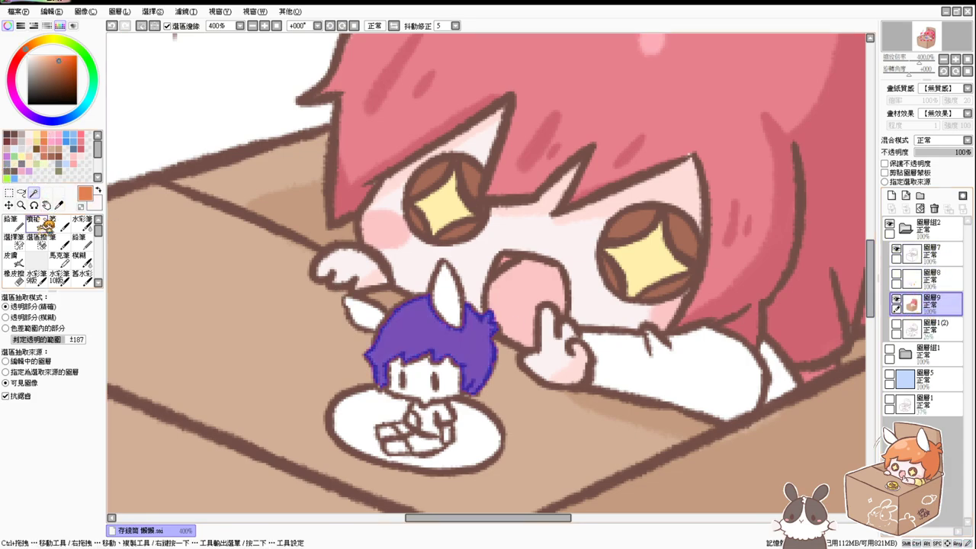
pyautogui.moveTo(470, 316)
pyautogui.mouseDown()
pyautogui.moveTo(446, 369)
pyautogui.moveTo(473, 324)
pyautogui.moveTo(470, 404)
pyautogui.moveTo(449, 373)
pyautogui.mouseUp()
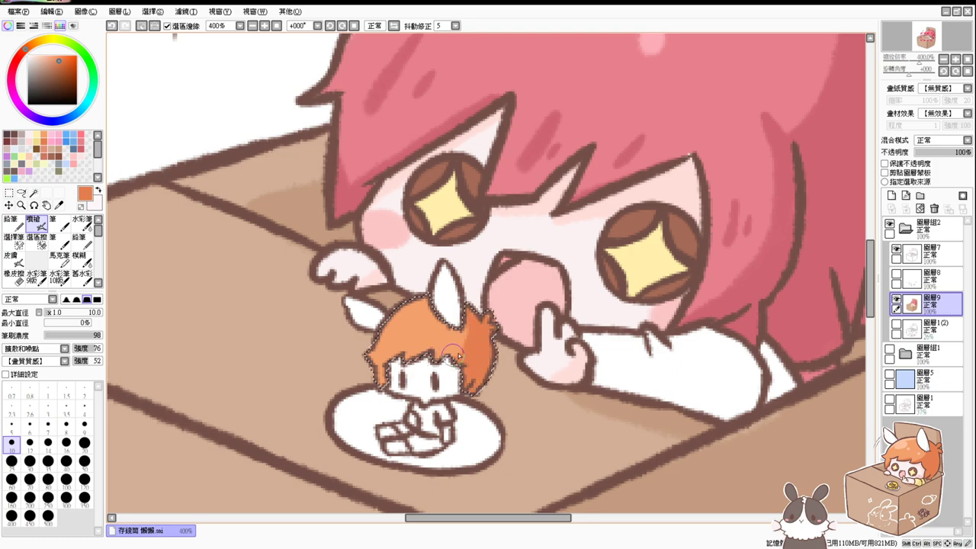
# Add pale peach highlights to the small figure's hair with the 噴槍 brush at size 8, and clear the selection.
pyautogui.rightClick(402, 324)
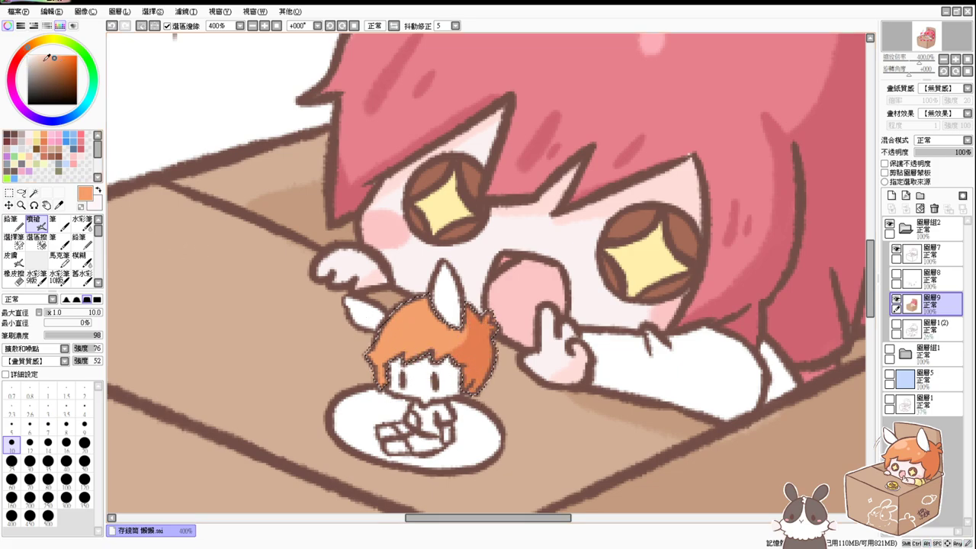
pyautogui.click(45, 55)
pyautogui.hotkey('ctrl', 'alt')
pyautogui.moveTo(386, 336)
pyautogui.mouseDown()
pyautogui.moveTo(380, 317)
pyautogui.moveTo(404, 301)
pyautogui.moveTo(375, 335)
pyautogui.moveTo(419, 302)
pyautogui.moveTo(392, 324)
pyautogui.moveTo(423, 335)
pyautogui.moveTo(408, 353)
pyautogui.mouseUp()
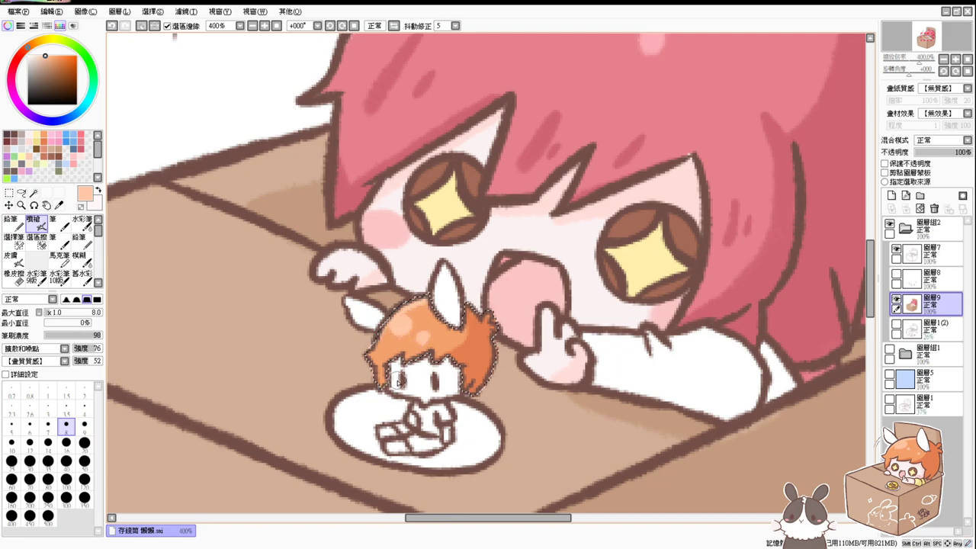
pyautogui.hotkey('ctrl', 'd')
# Touch up the colour edges around the small figure's hair at brush size 6, using sampled box tan and mouth pink.
pyautogui.keyDown('alt'); pyautogui.click(340, 366); pyautogui.keyUp('alt')
pyautogui.press('[')
pyautogui.press('[')
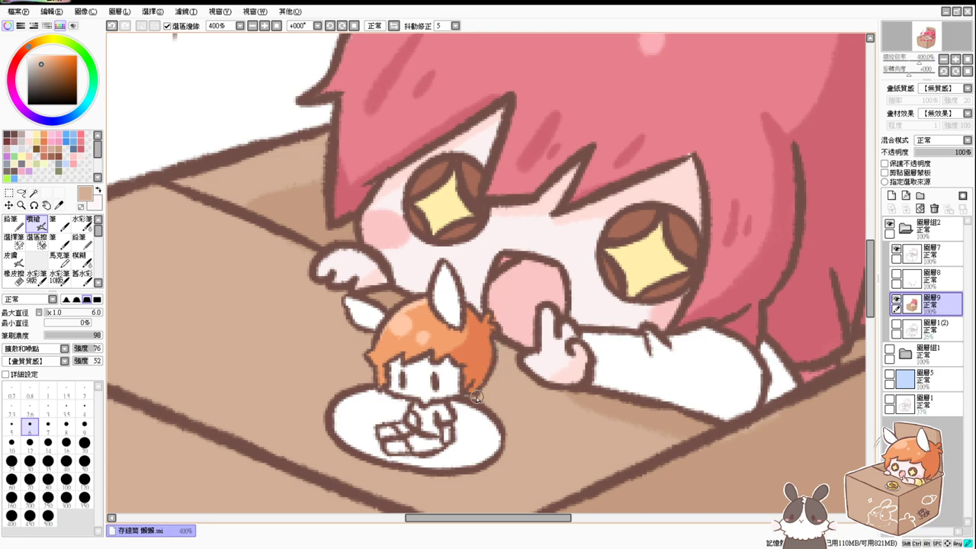
pyautogui.keyDown('alt'); pyautogui.click(495, 316); pyautogui.keyUp('alt')
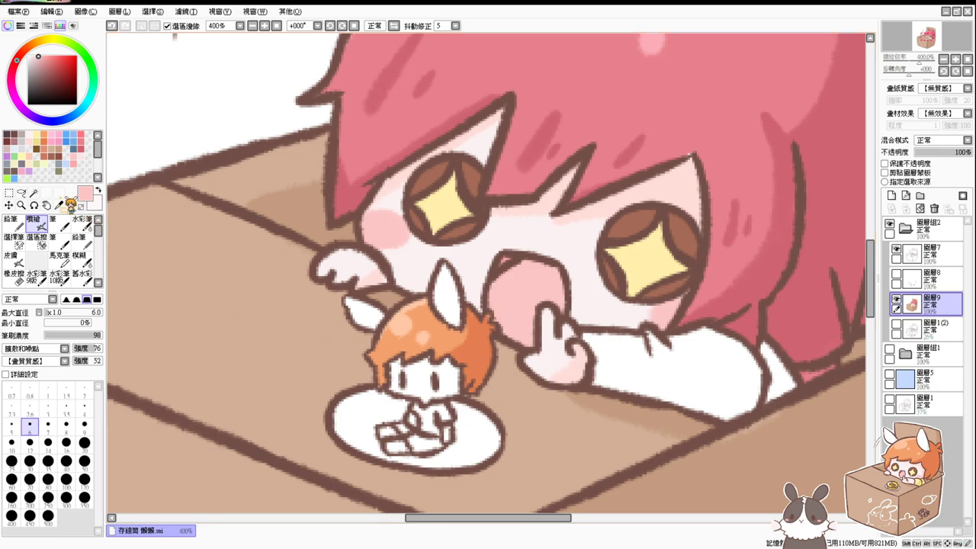
# Select the small figure's face, hand and legs and fill them with pale skin pink on 圖層9.
pyautogui.click(33, 193)
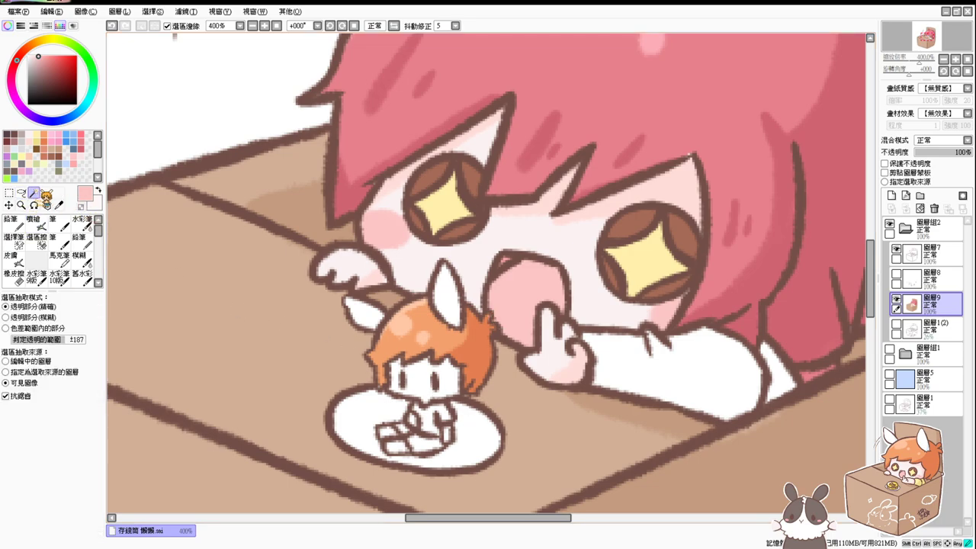
pyautogui.click(416, 378)
pyautogui.click(14, 237)
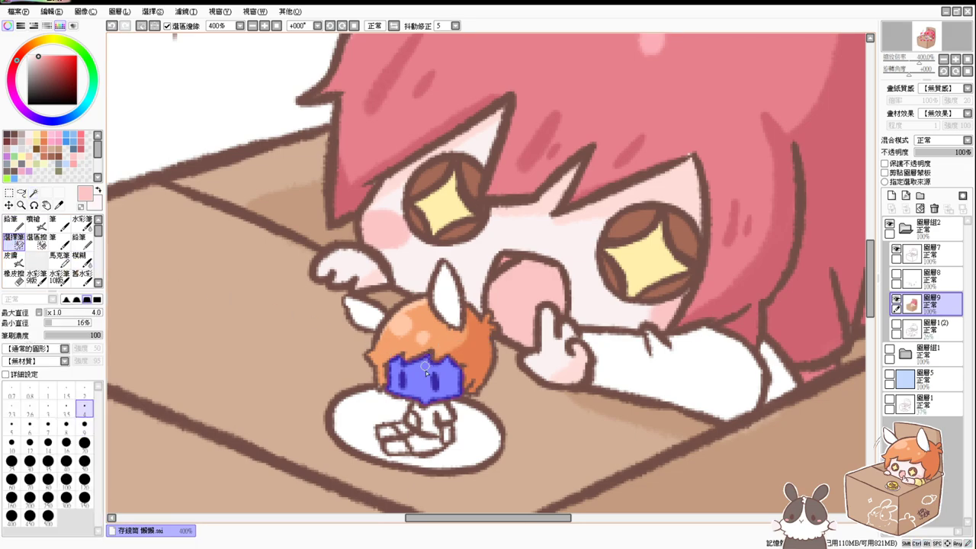
pyautogui.click(34, 192)
pyautogui.click(447, 432)
pyautogui.click(386, 434)
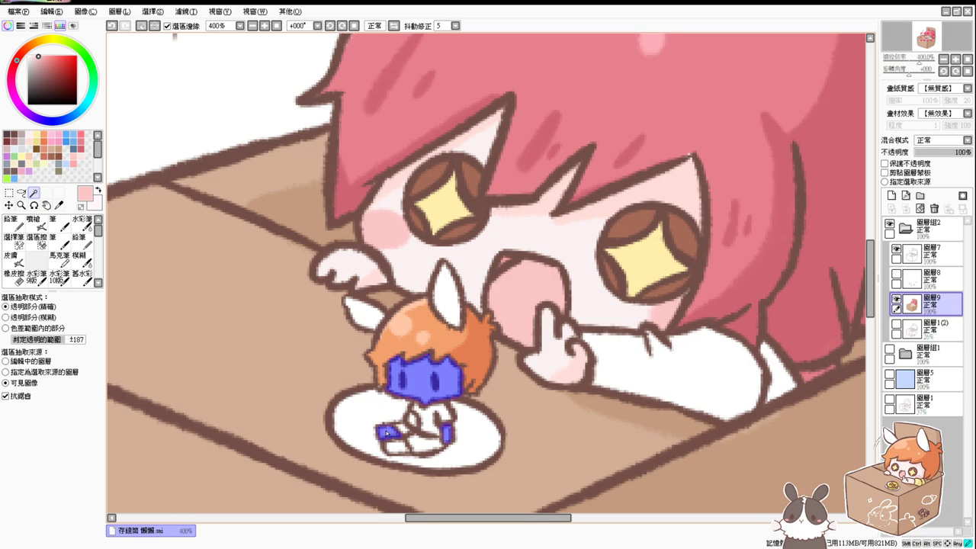
pyautogui.click(397, 446)
pyautogui.click(28, 135)
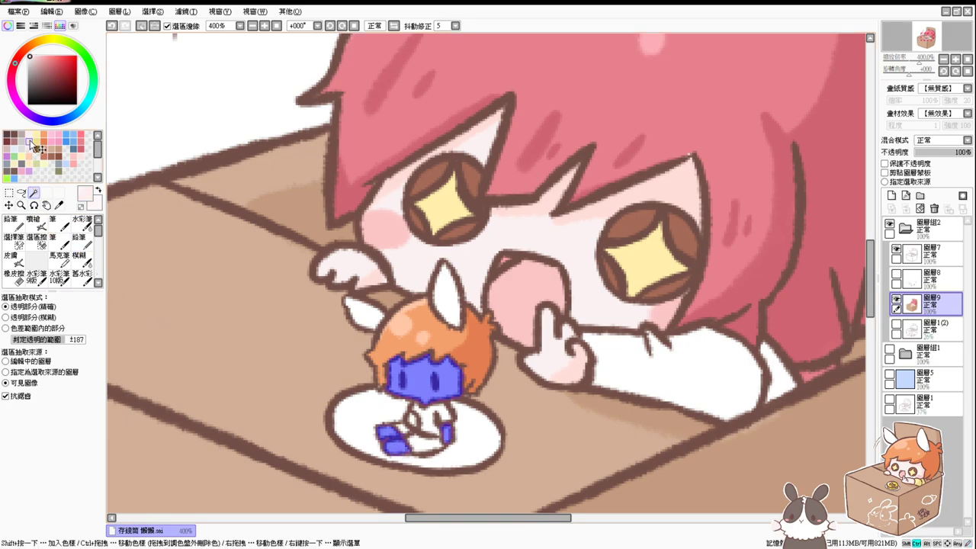
# Paint pink blush on both of the small figure's cheeks with the 噴槍 brush.
pyautogui.click(75, 160)
pyautogui.click(33, 222)
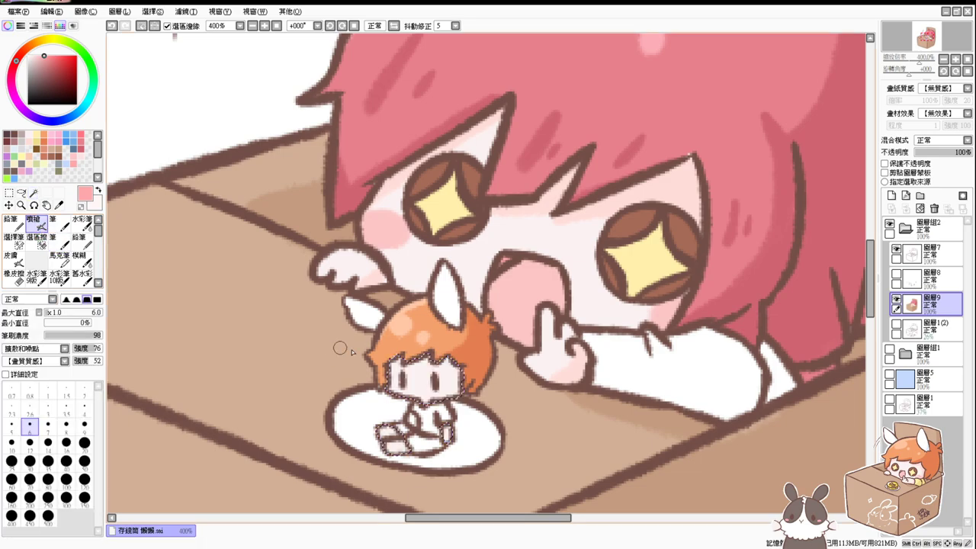
pyautogui.moveTo(444, 390); pyautogui.dragTo(393, 388)
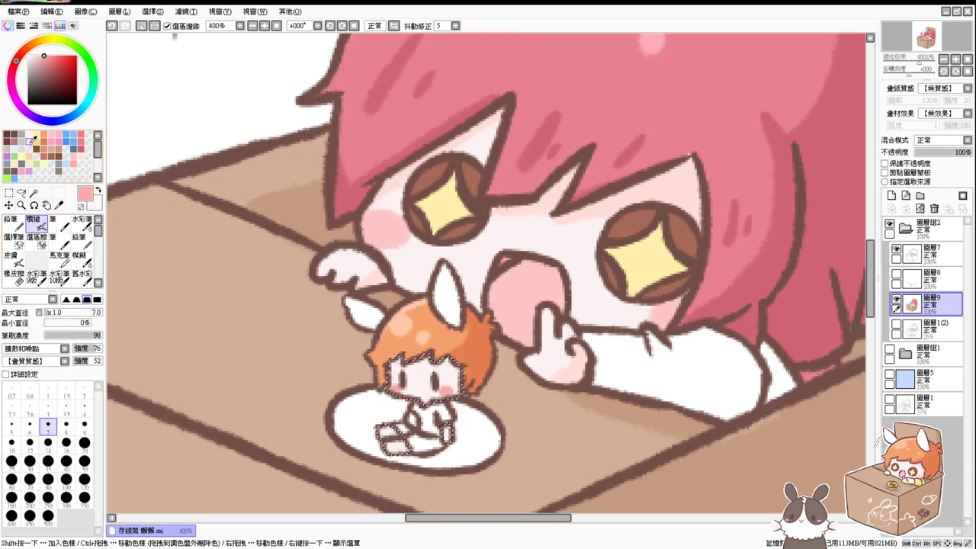
# Shade the small figure's skin in pale peach at size 6, clear the selection, and touch up the hair edge in light orange at size 5.
pyautogui.click(44, 142)
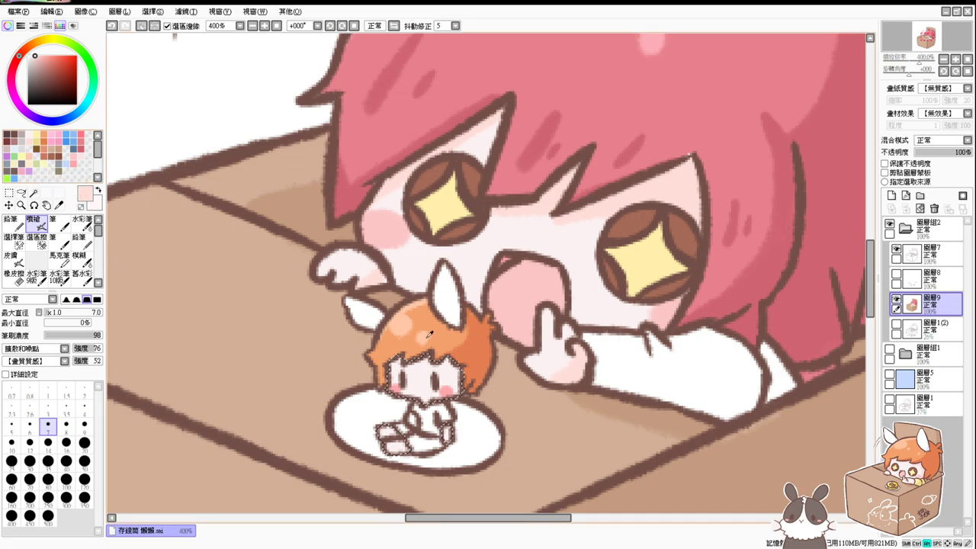
pyautogui.click(30, 423)
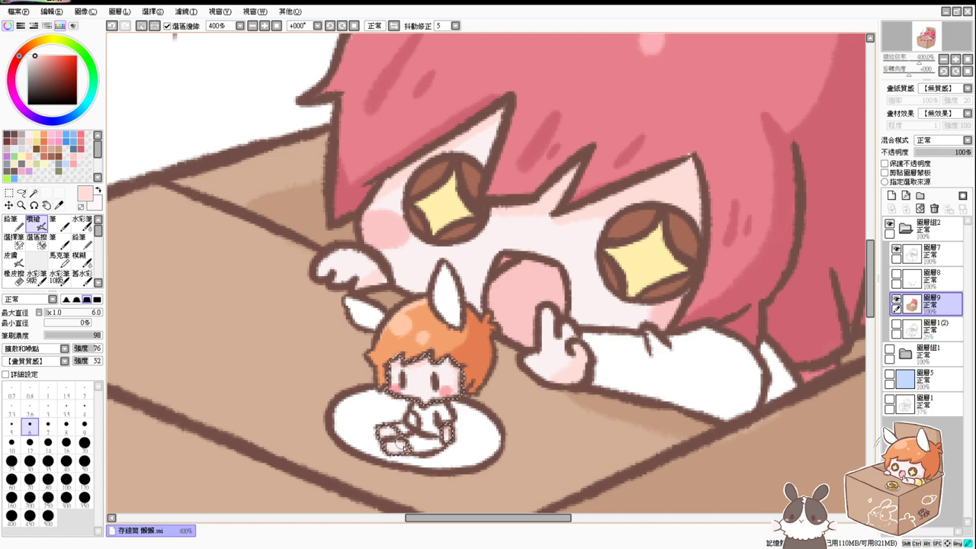
pyautogui.hotkey('ctrl', 'd')
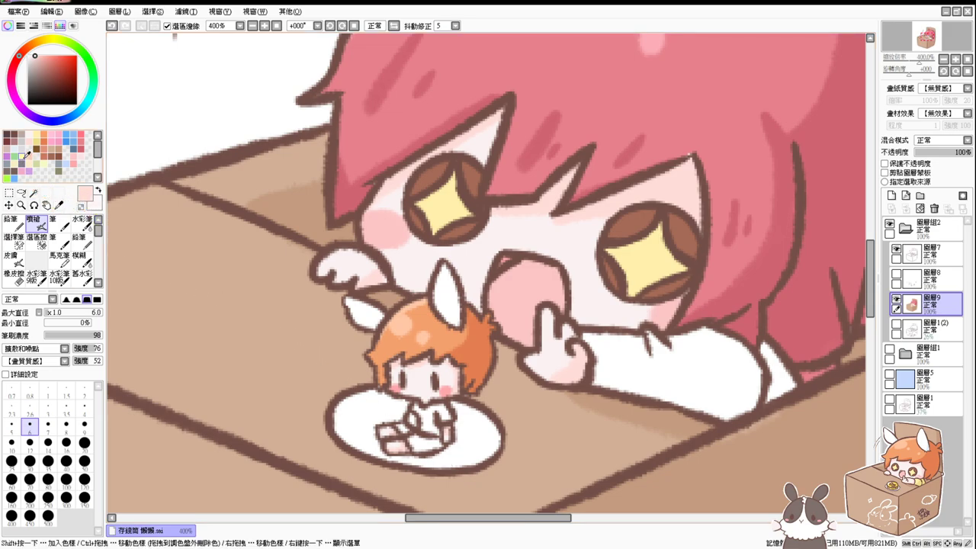
pyautogui.click(49, 132)
pyautogui.click(12, 424)
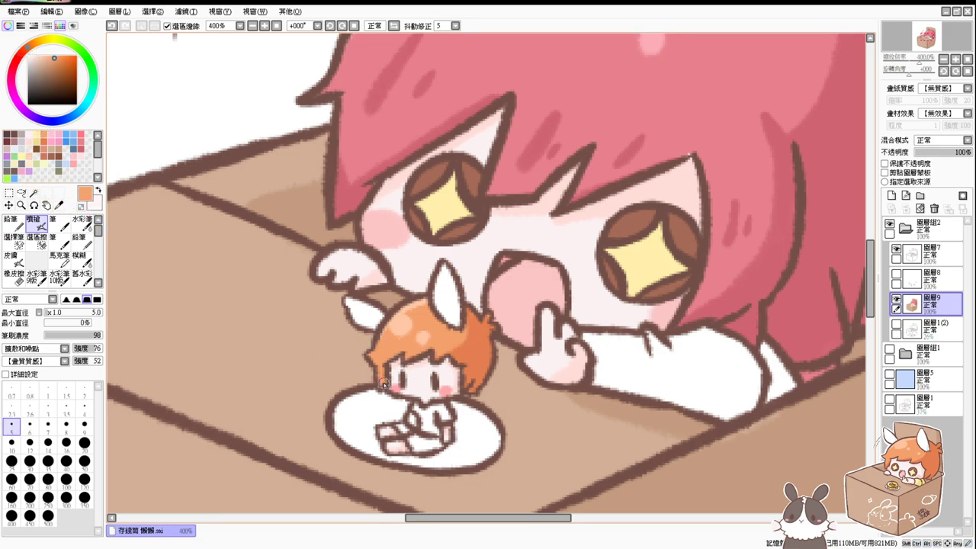
# Select the plate under the small figure and fill it with the light grey sampled from the plate in 圖層組1.
pyautogui.click(33, 193)
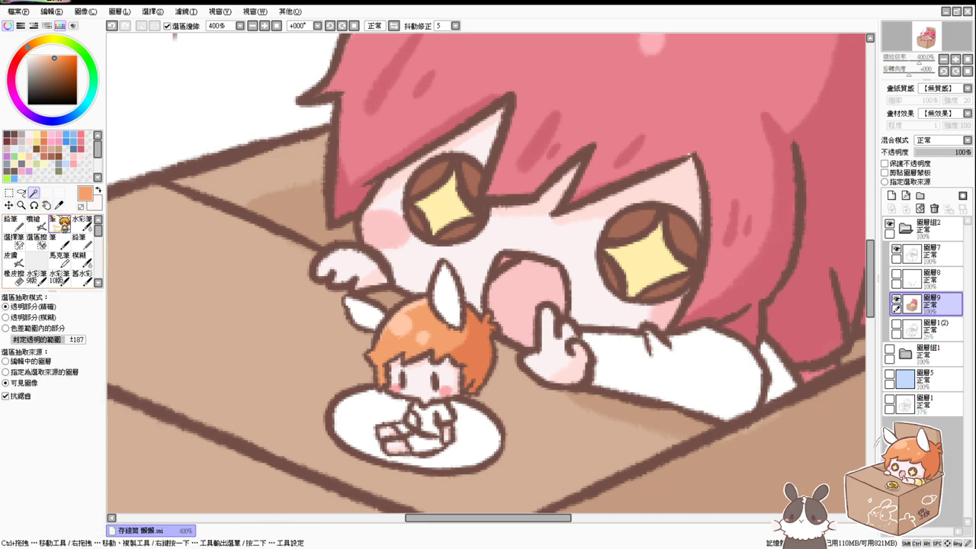
pyautogui.click(369, 418)
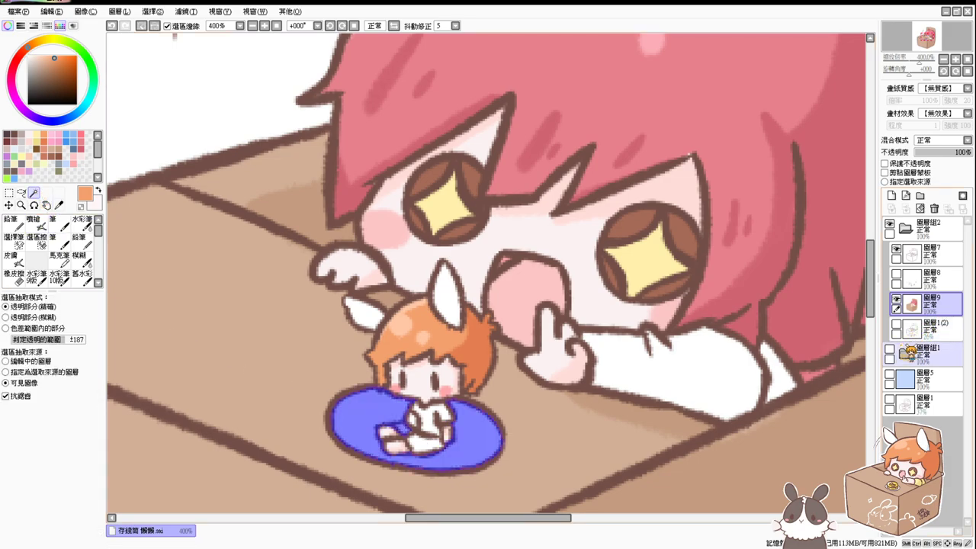
pyautogui.click(888, 351)
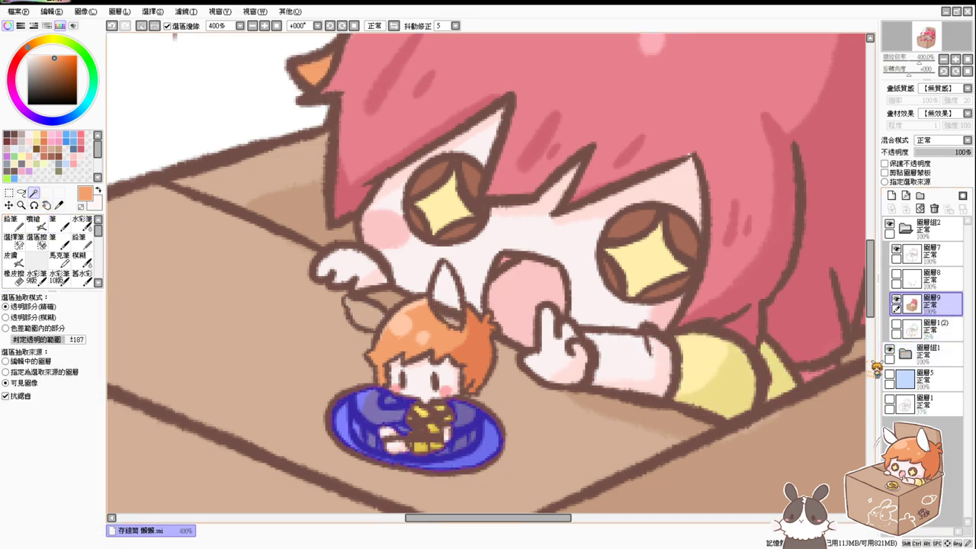
pyautogui.click(33, 222)
pyautogui.keyDown('alt'); pyautogui.click(492, 441); pyautogui.keyUp('alt')
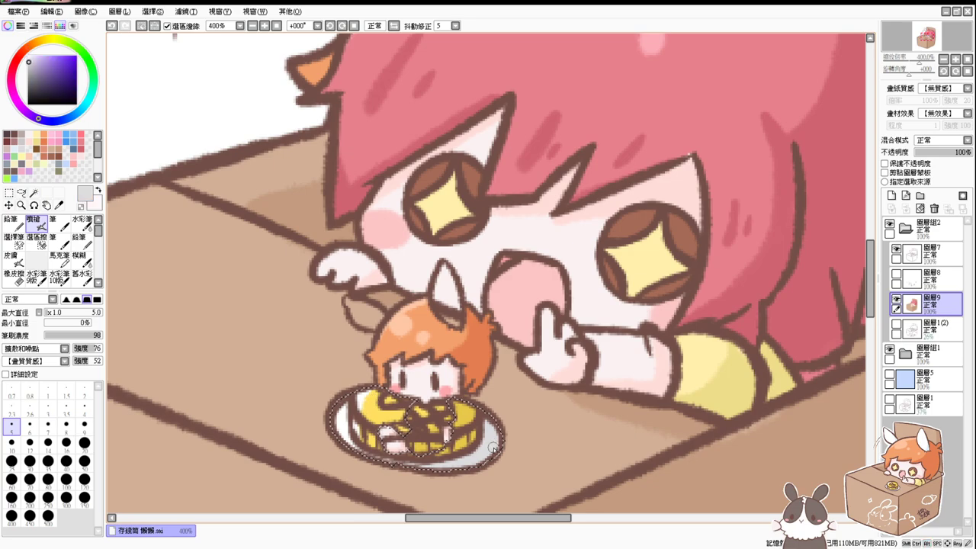
pyautogui.click(888, 351)
pyautogui.hotkey('ctrl', 'f')
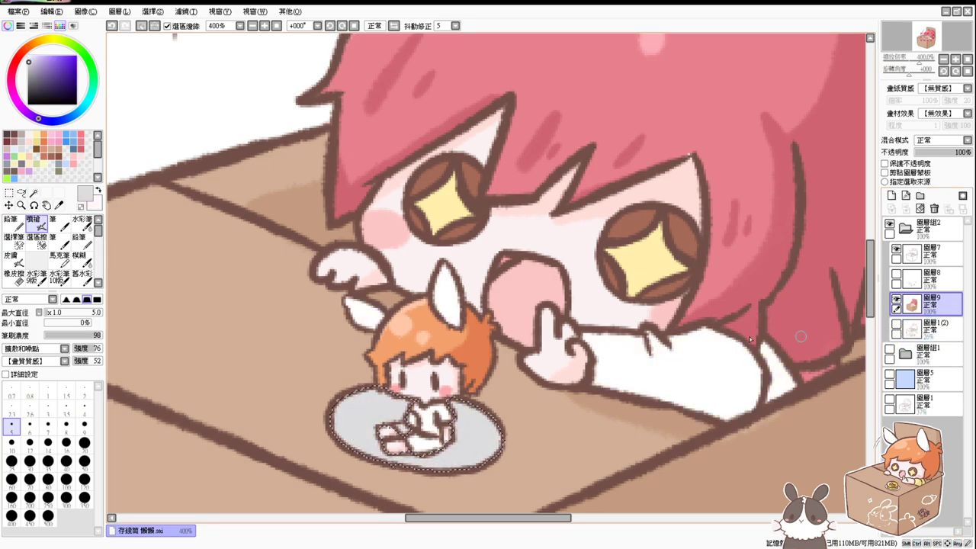
# Paint a darker grey shadow on the plate with the 噴槍 brush at size 9, and clear the selection.
pyautogui.click(20, 140)
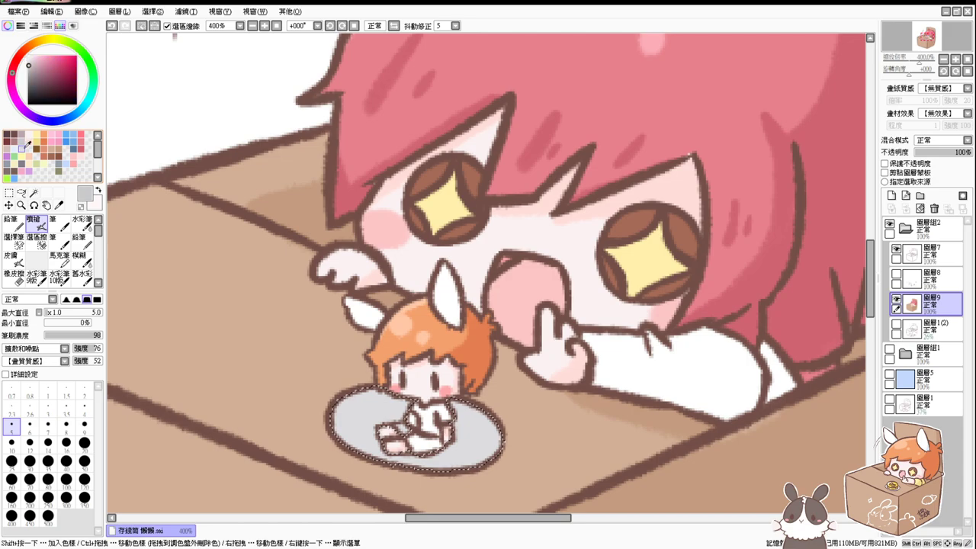
pyautogui.moveTo(466, 455)
pyautogui.mouseDown()
pyautogui.moveTo(456, 441)
pyautogui.moveTo(474, 447)
pyautogui.moveTo(451, 459)
pyautogui.moveTo(395, 453)
pyautogui.moveTo(462, 427)
pyautogui.moveTo(471, 440)
pyautogui.mouseUp()
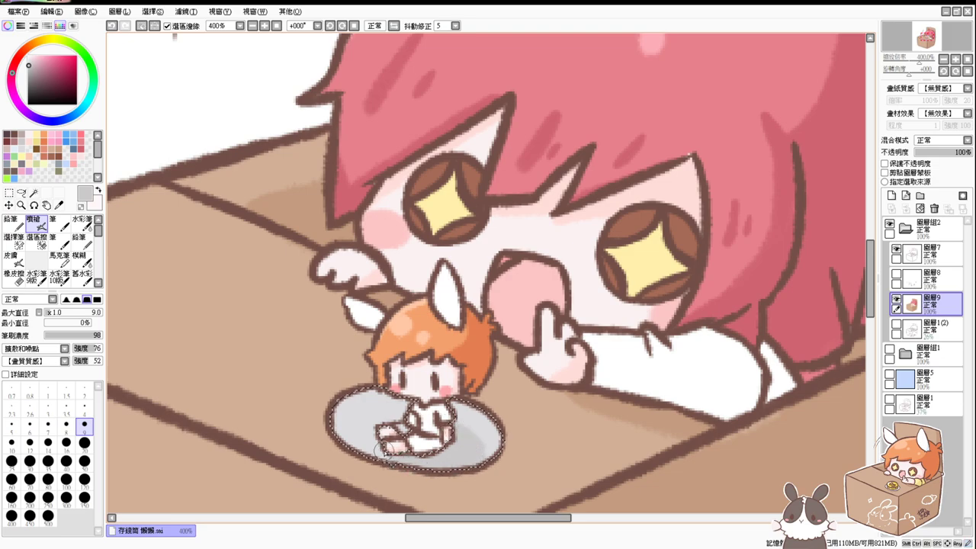
pyautogui.hotkey('ctrl', 'd')
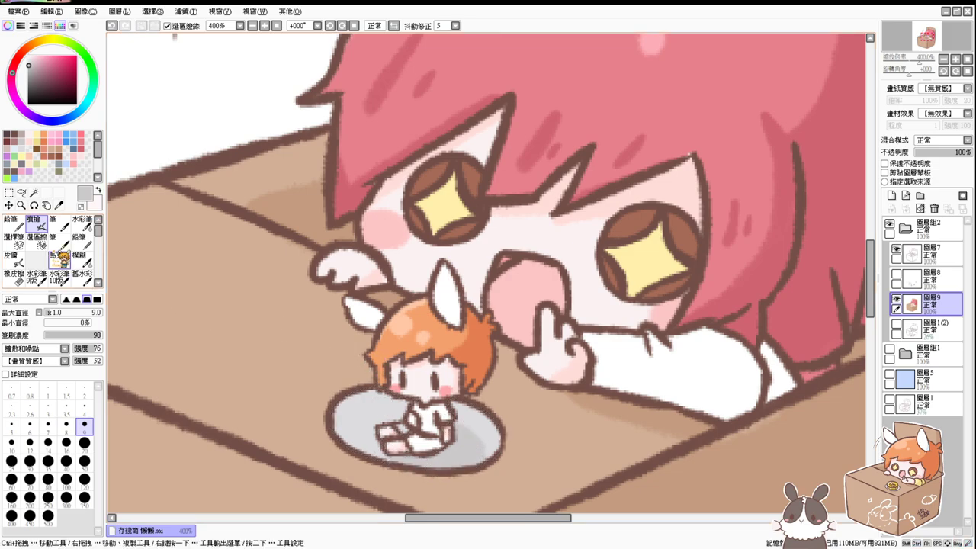
# Paint the small figure's shorts blue with the 噴槍 brush at size 6, and retouch the adjoining hand with its sampled skin colour.
pyautogui.click(68, 134)
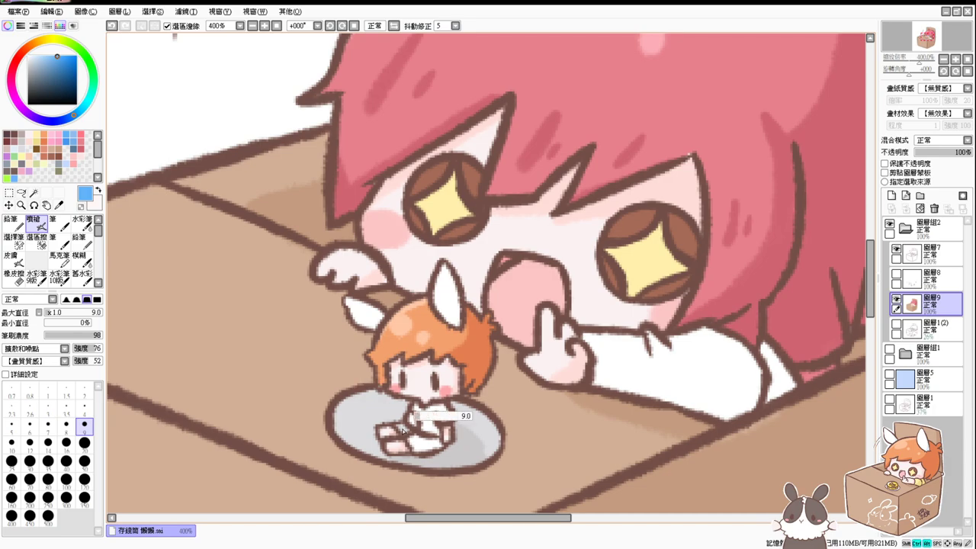
pyautogui.press('[')
pyautogui.press('[')
pyautogui.press('[')
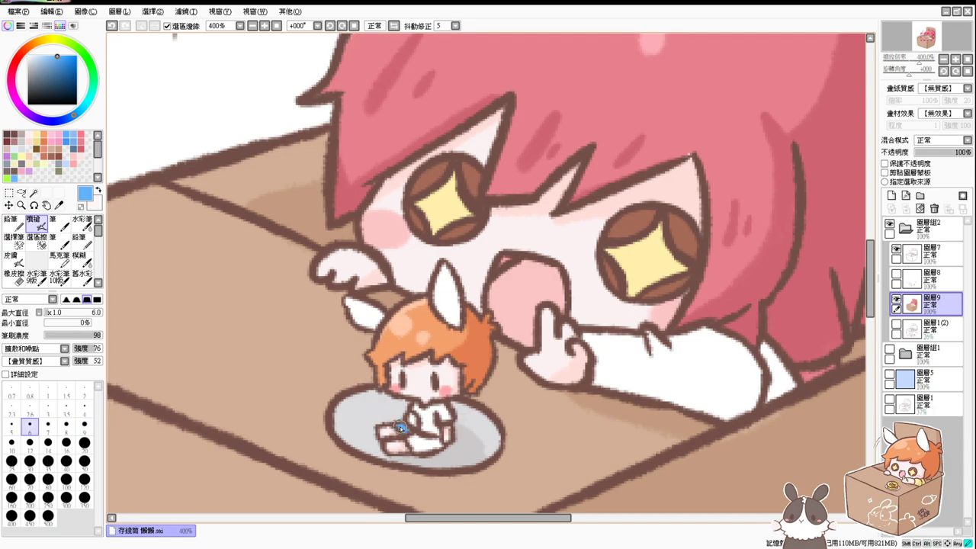
pyautogui.moveTo(404, 435)
pyautogui.mouseDown()
pyautogui.moveTo(415, 446)
pyautogui.moveTo(441, 442)
pyautogui.mouseUp()
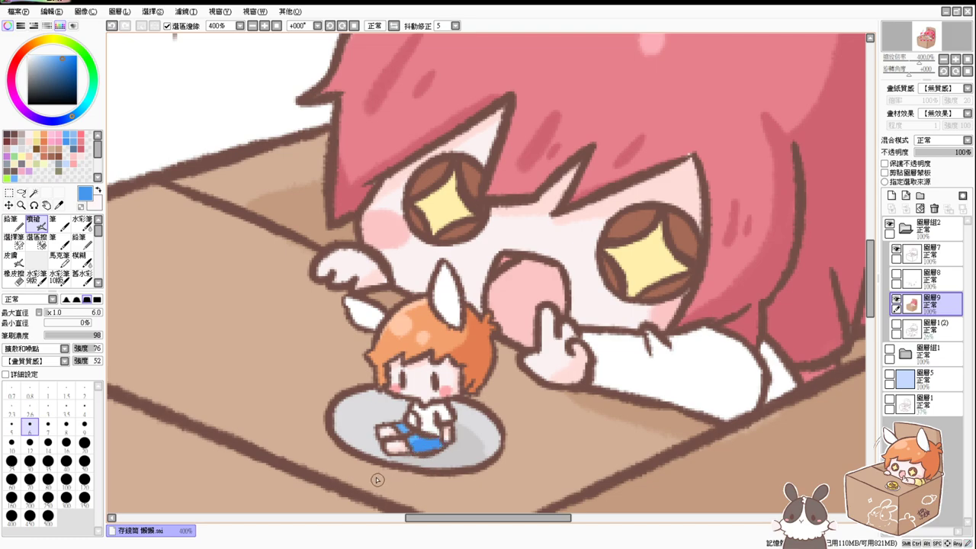
pyautogui.press('alt')
pyautogui.keyDown('alt'); pyautogui.click(448, 435); pyautogui.keyUp('alt')
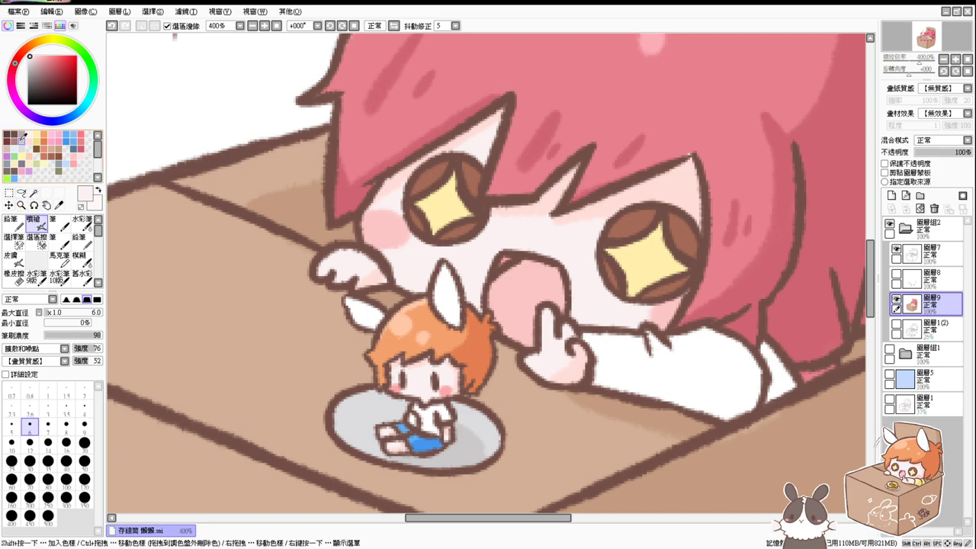
# Select the small figure's shirt, fill it with pale yellow, and clear the selection.
pyautogui.click(34, 192)
pyautogui.click(427, 423)
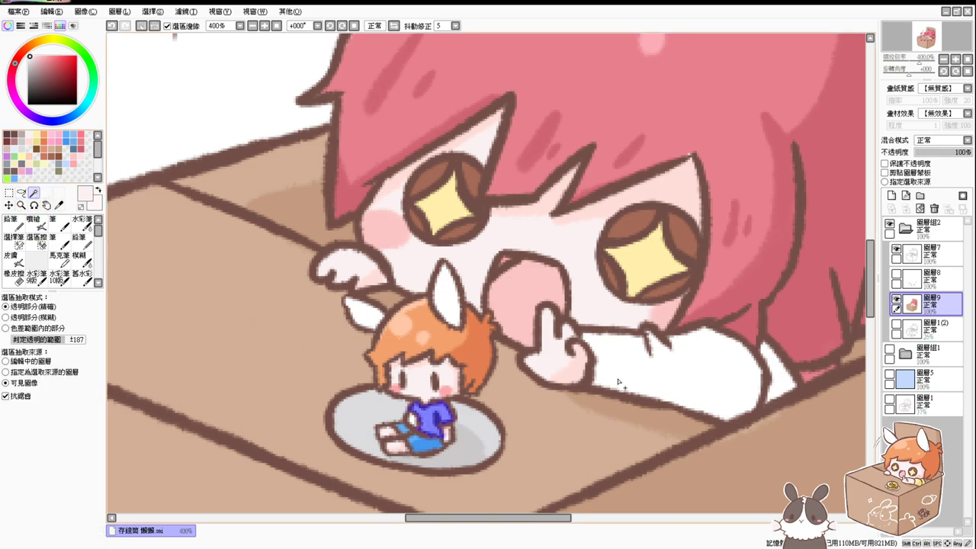
pyautogui.click(38, 134)
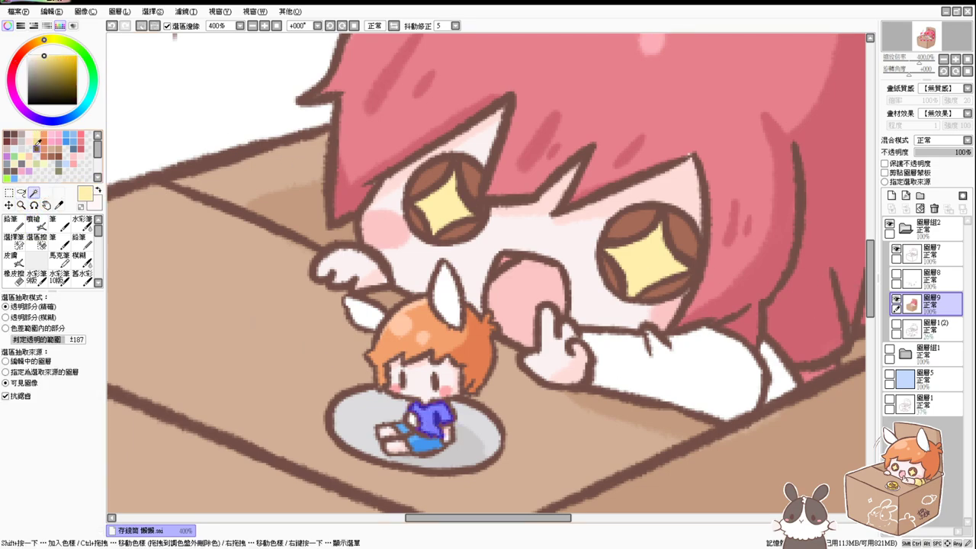
pyautogui.hotkey('ctrl', 'f')
pyautogui.hotkey('ctrl', 'd')
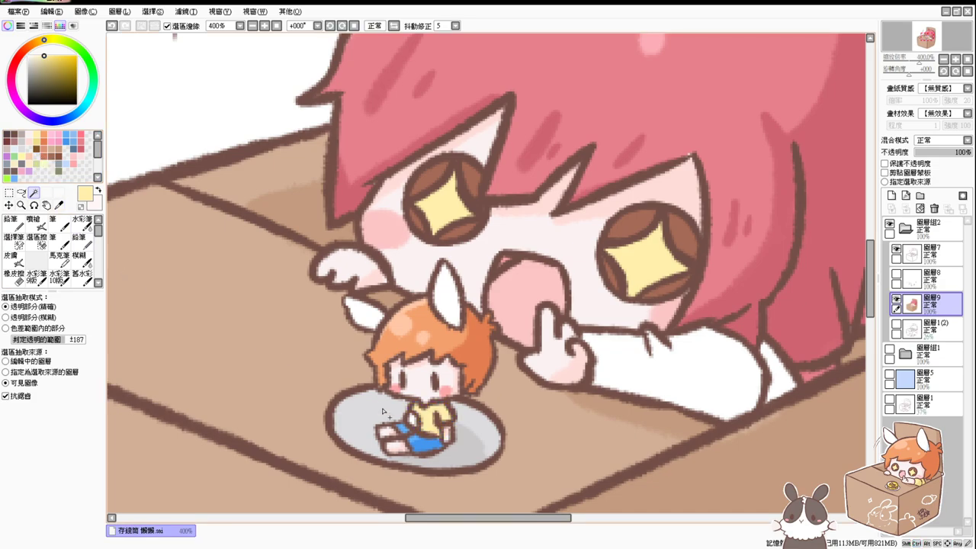
# Select both of the small figure's ears and the small patch beside its shirt, fill them with white, and clear the selection.
pyautogui.click(412, 419)
pyautogui.keyDown('shift'); pyautogui.click(440, 298); pyautogui.keyUp('shift')
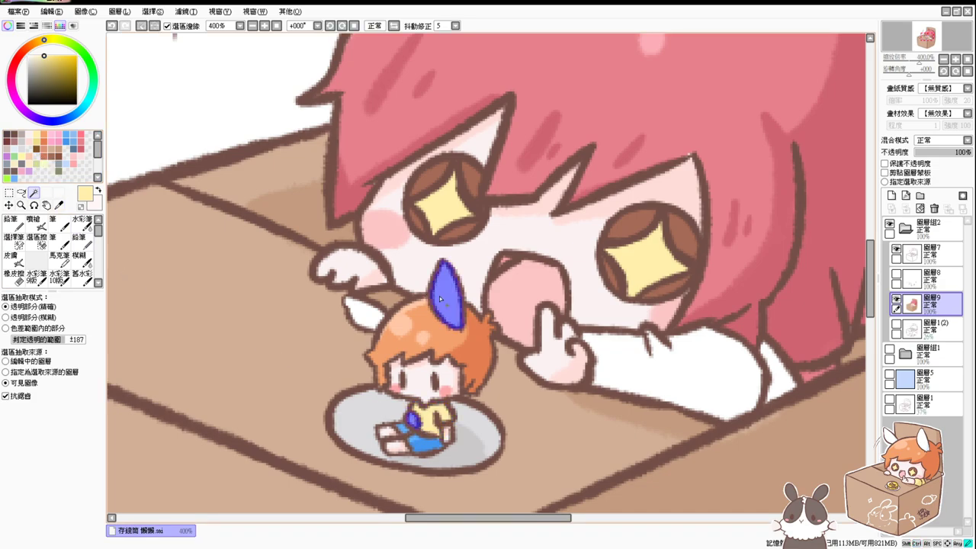
pyautogui.keyDown('shift'); pyautogui.click(358, 317); pyautogui.keyUp('shift')
pyautogui.moveTo(45, 79); pyautogui.dragTo(11, 13)
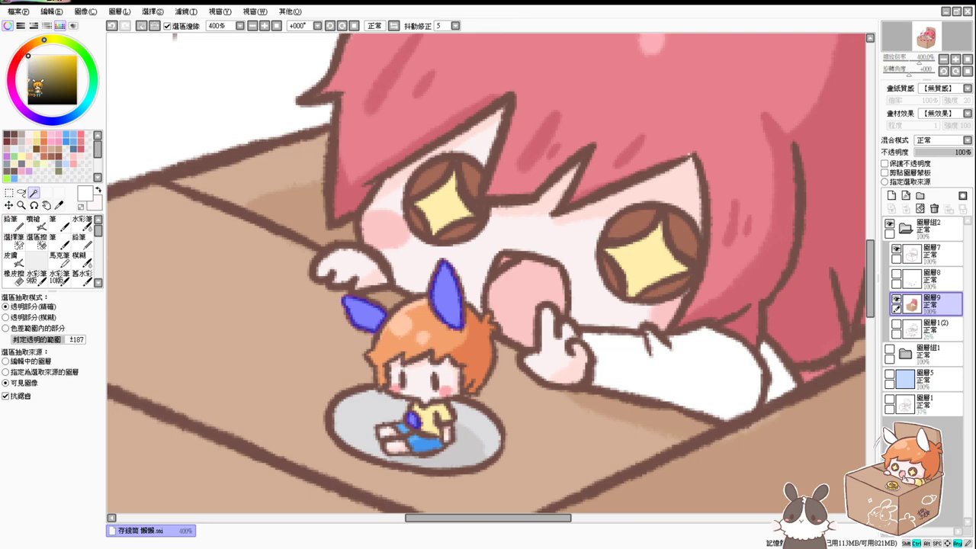
pyautogui.hotkey('ctrl', 'f')
pyautogui.hotkey('ctrl', 'd')
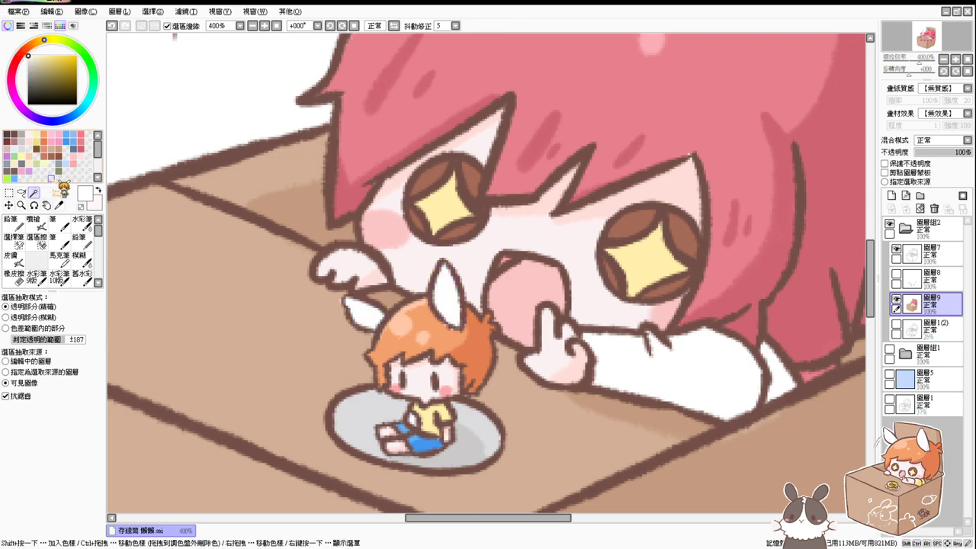
# Touch up the colour edges around the small figure's ears at brush size 5, using sampled box tan and light hair orange.
pyautogui.click(33, 222)
pyautogui.keyDown('alt'); pyautogui.click(341, 325); pyautogui.keyUp('alt')
pyautogui.press('[')
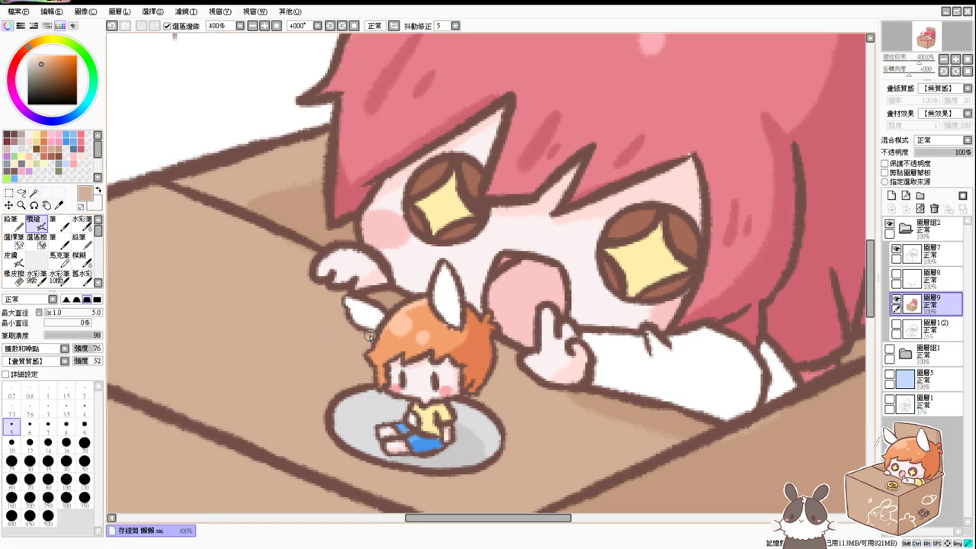
pyautogui.keyDown('alt'); pyautogui.click(445, 329); pyautogui.keyUp('alt')
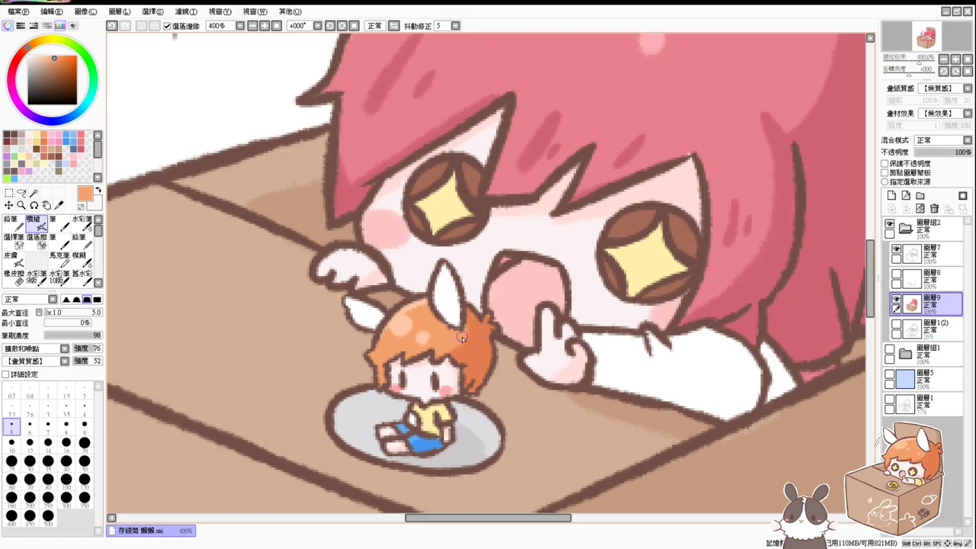
# Paint pale blue-grey shadows along the small figure's ears with the 噴槍 brush at size 3.
pyautogui.moveTo(474, 501)
pyautogui.mouseDown()
pyautogui.moveTo(474, 375)
pyautogui.moveTo(440, 322)
pyautogui.moveTo(460, 381)
pyautogui.mouseUp()
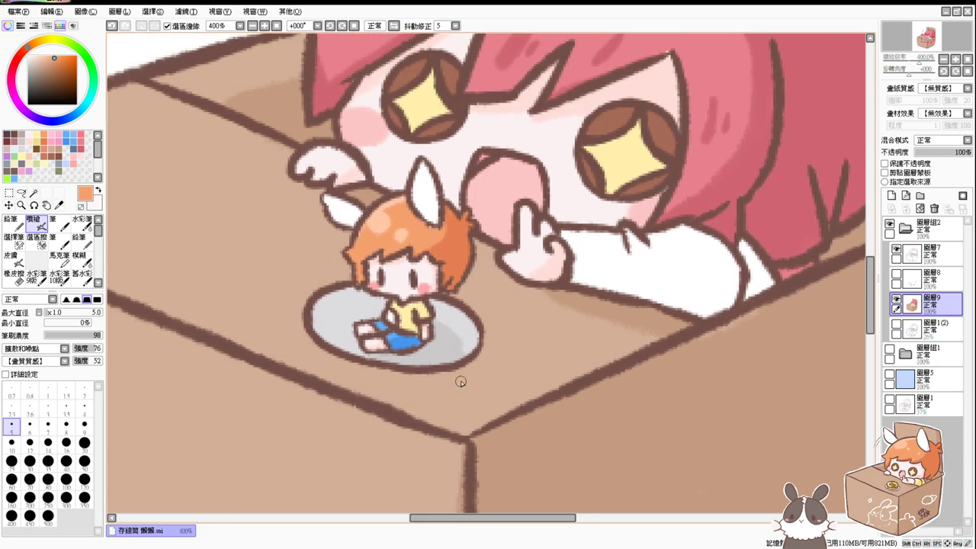
pyautogui.click(21, 149)
pyautogui.click(15, 148)
pyautogui.keyDown('ctrl'); pyautogui.keyDown('alt'); pyautogui.moveTo(462, 237); pyautogui.dragTo(456, 236); pyautogui.keyUp('alt'); pyautogui.keyUp('ctrl')
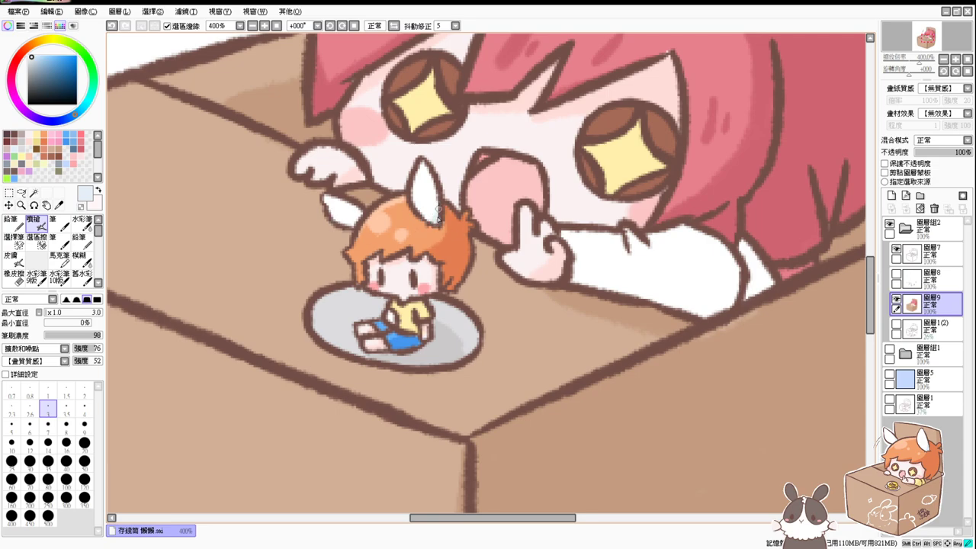
pyautogui.moveTo(421, 218); pyautogui.dragTo(433, 223)
pyautogui.moveTo(360, 217); pyautogui.dragTo(346, 230)
# Select both white parts of the large character's sleeve and fill them with olive green.
pyautogui.moveTo(587, 256); pyautogui.dragTo(523, 344)
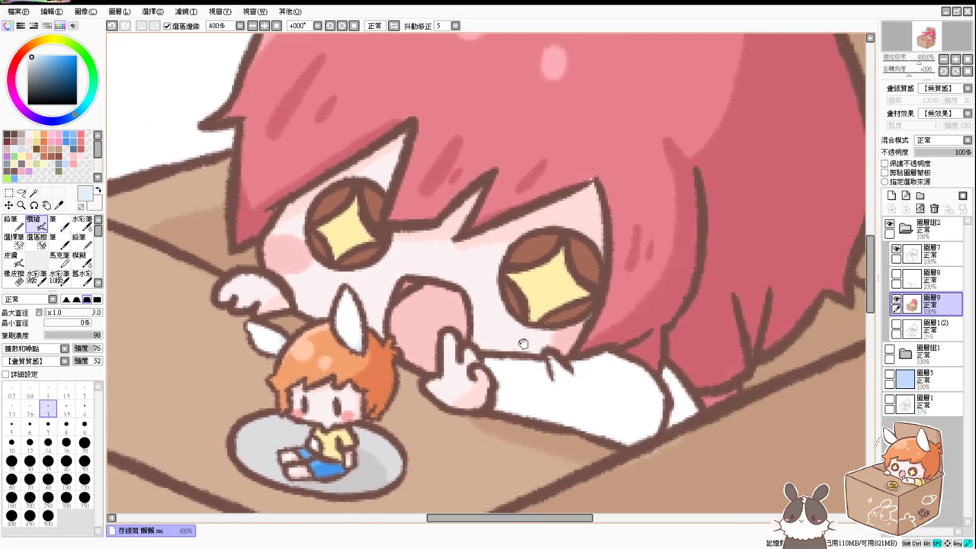
pyautogui.moveTo(587, 319); pyautogui.dragTo(518, 334)
pyautogui.click(34, 193)
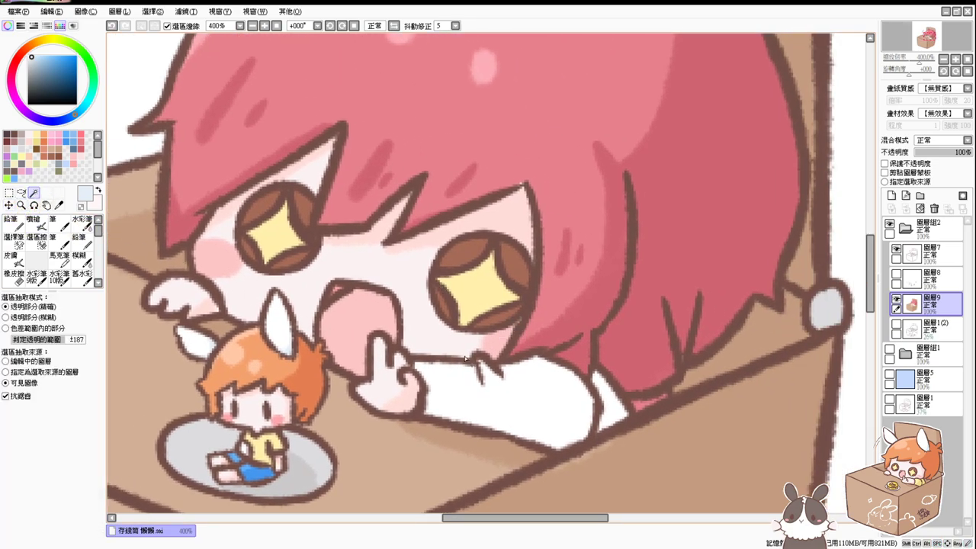
pyautogui.click(538, 407)
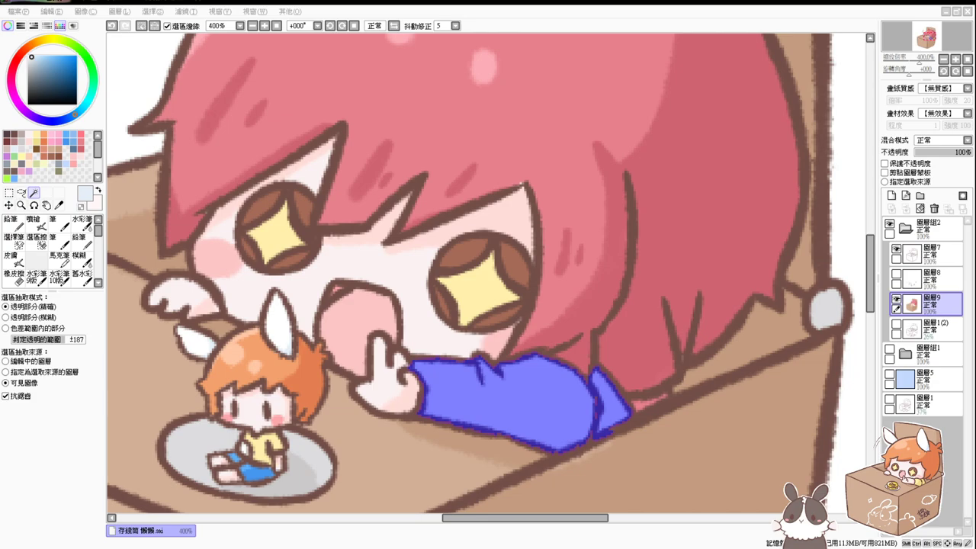
pyautogui.click(369, 359)
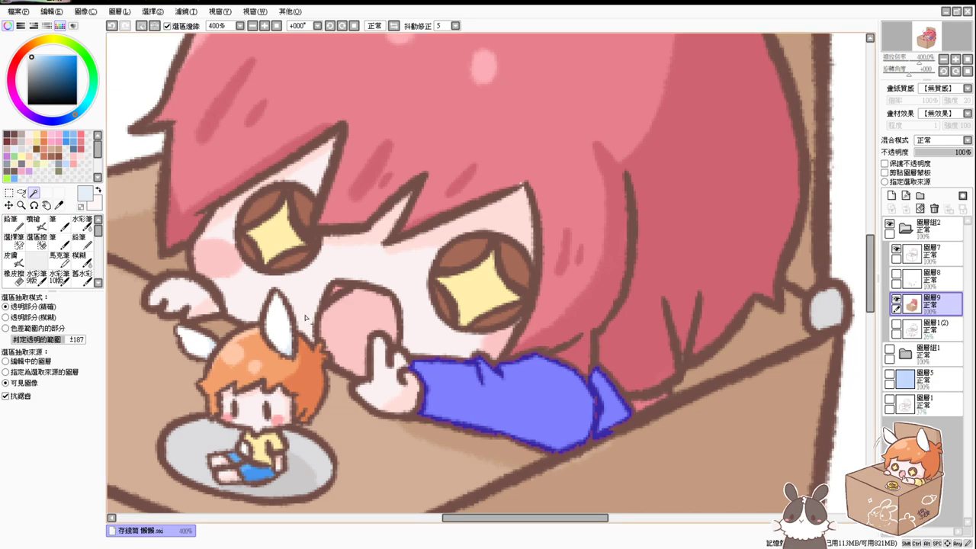
pyautogui.click(59, 171)
pyautogui.click(58, 165)
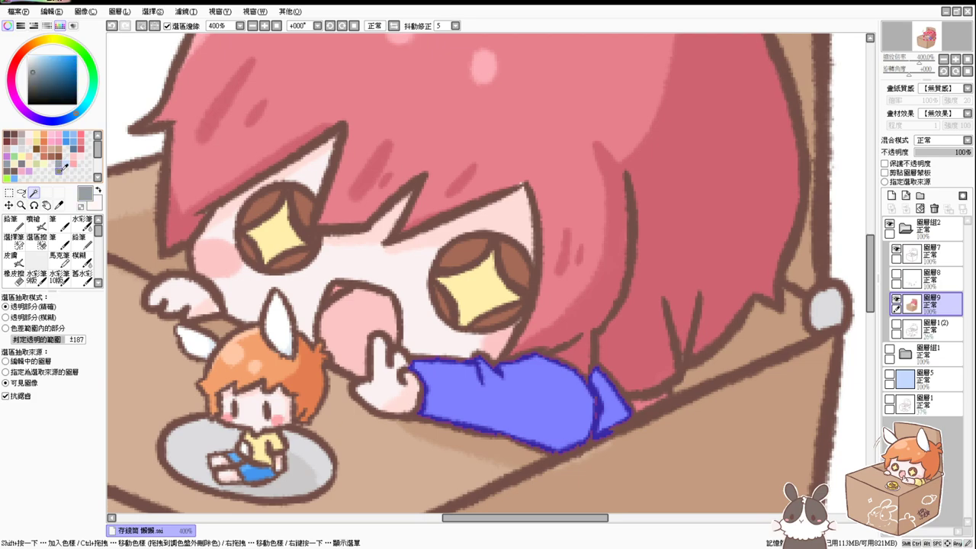
pyautogui.click(60, 172)
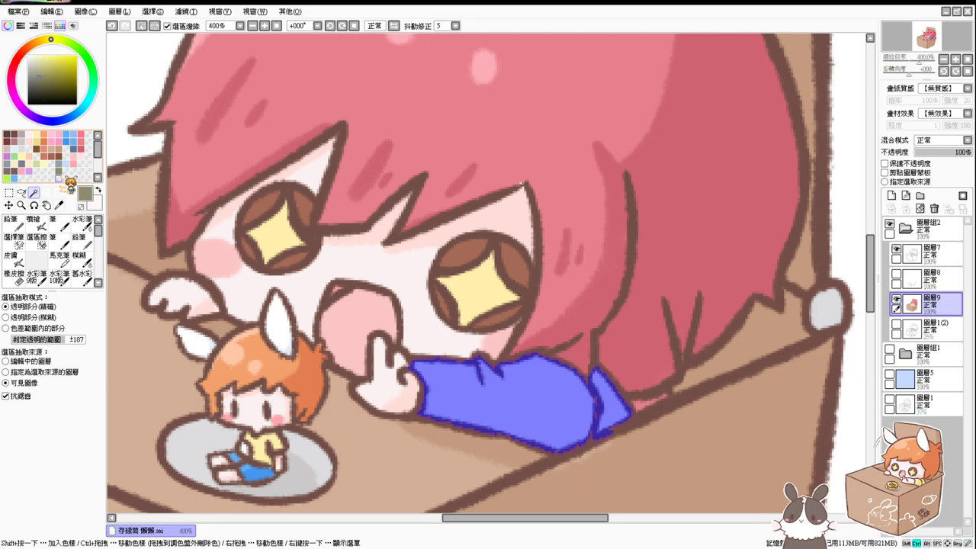
pyautogui.hotkey('ctrl', 'f')
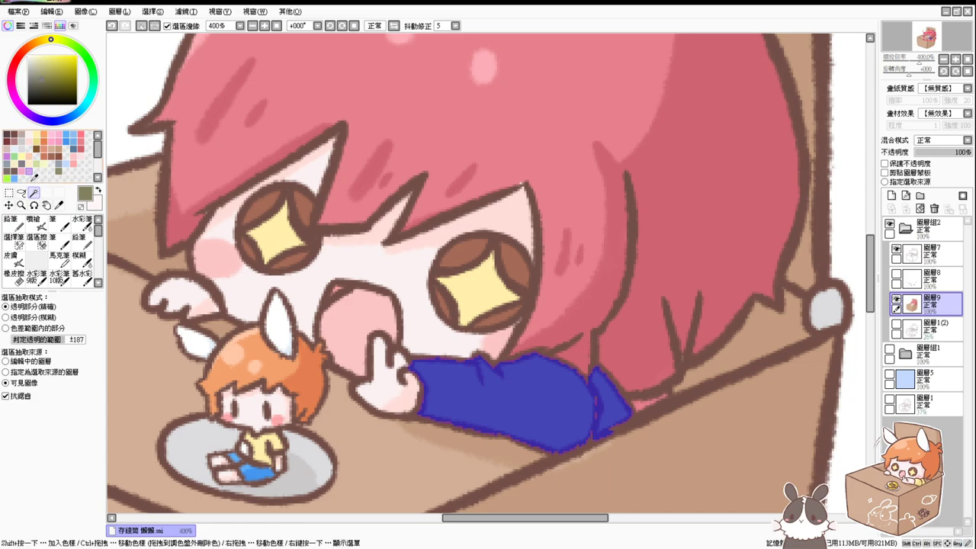
# Clear the sleeve selection and paint olive green shading on the sleeve with the 噴槍 brush at size 10.
pyautogui.click(37, 222)
pyautogui.moveTo(526, 351)
pyautogui.keyDown('ctrl'); pyautogui.keyDown('alt'); pyautogui.mouseDown()
pyautogui.moveTo(536, 425)
pyautogui.moveTo(423, 412)
pyautogui.moveTo(485, 421)
pyautogui.moveTo(523, 440)
pyautogui.moveTo(559, 436)
pyautogui.moveTo(561, 379)
pyautogui.moveTo(585, 426)
pyautogui.moveTo(614, 422)
pyautogui.moveTo(630, 436)
pyautogui.moveTo(604, 408)
pyautogui.moveTo(602, 381)
pyautogui.moveTo(576, 369)
pyautogui.moveTo(579, 359)
pyautogui.moveTo(583, 415)
pyautogui.mouseUp(); pyautogui.keyUp('alt'); pyautogui.keyUp('ctrl')
pyautogui.hotkey('ctrl', 'd')
pyautogui.moveTo(495, 451); pyautogui.dragTo(525, 431)
pyautogui.moveTo(446, 465)
pyautogui.mouseDown()
pyautogui.moveTo(538, 418)
pyautogui.moveTo(527, 435)
pyautogui.moveTo(525, 420)
pyautogui.moveTo(501, 458)
pyautogui.mouseUp()
pyautogui.moveTo(539, 410); pyautogui.dragTo(514, 438)
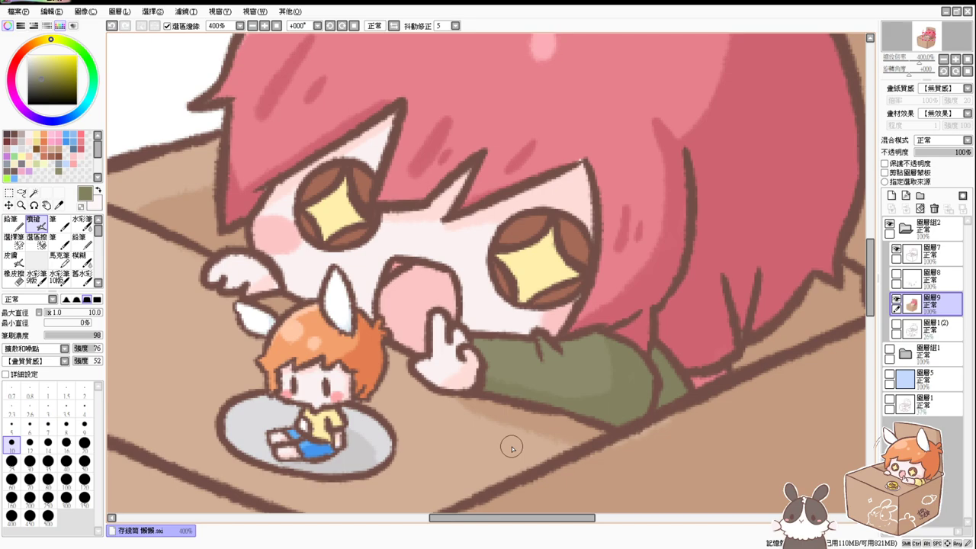
pyautogui.moveTo(512, 447); pyautogui.dragTo(544, 367)
pyautogui.scroll(5, 544, 367)
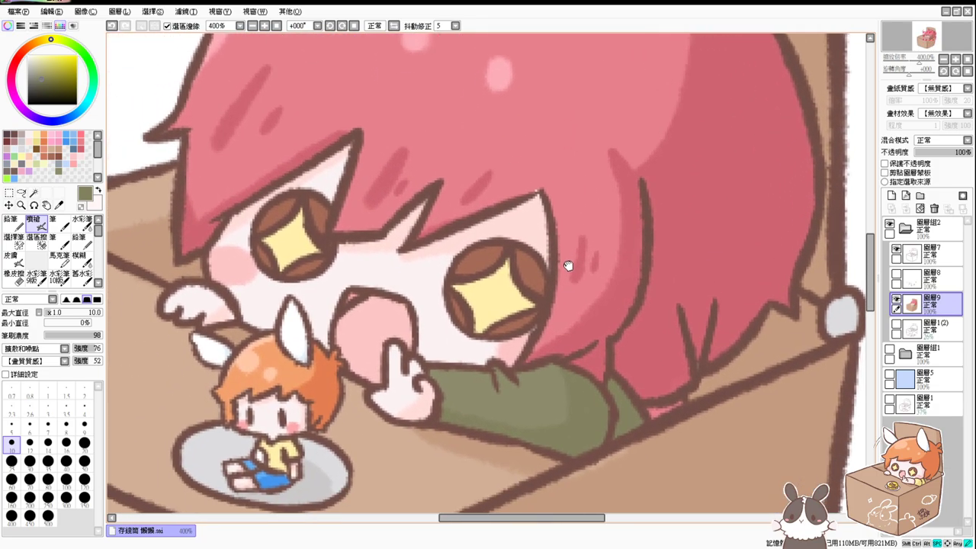
# Sample the darker hair red and paint it over the light hair patch between the sleeve and the box edge.
pyautogui.moveTo(567, 265)
pyautogui.mouseDown()
pyautogui.moveTo(562, 253)
pyautogui.moveTo(576, 257)
pyautogui.mouseUp()
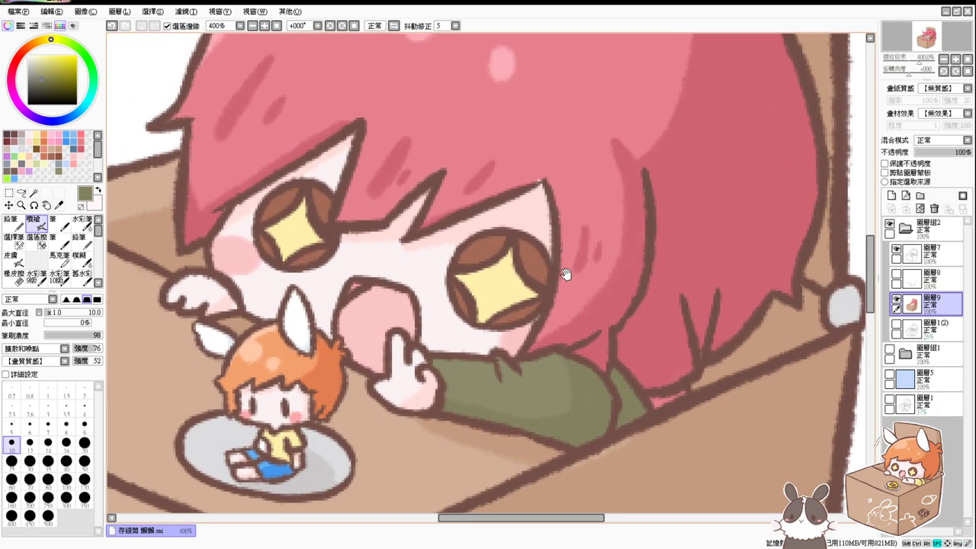
pyautogui.keyDown('alt'); pyautogui.click(577, 168); pyautogui.keyUp('alt')
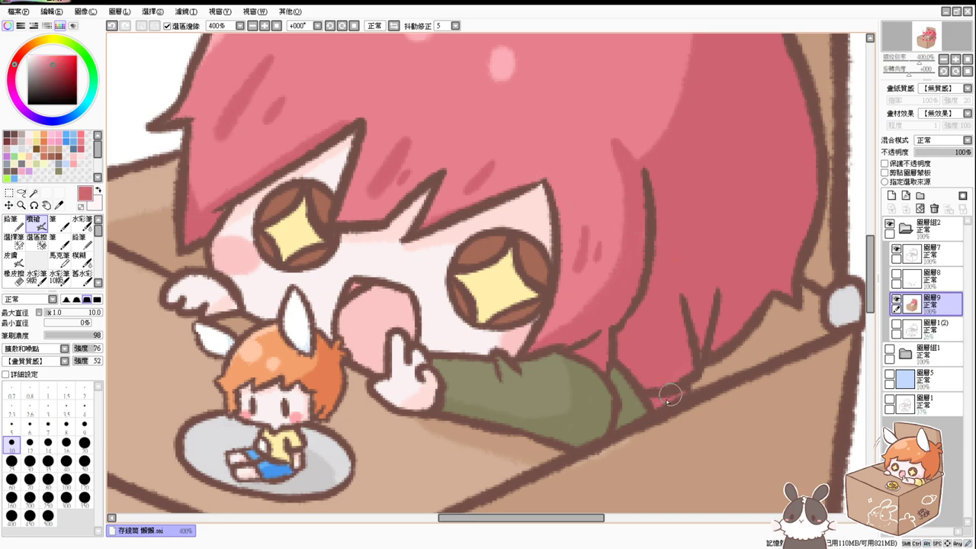
pyautogui.moveTo(600, 366); pyautogui.dragTo(680, 390)
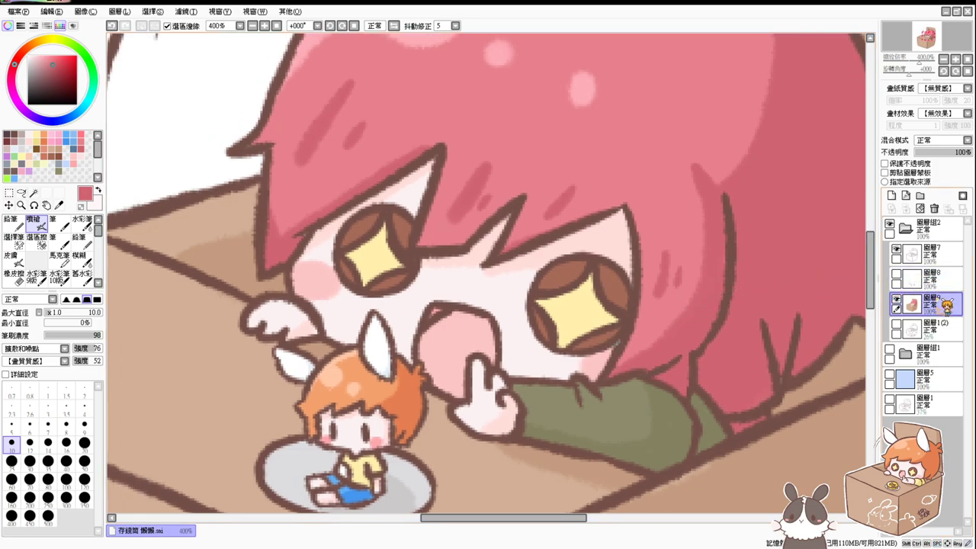
# Show the box-markings layer 圖層8, protect its opacity, and fill its handprint and drawings with white.
pyautogui.moveTo(815, 385); pyautogui.dragTo(695, 210)
pyautogui.click(957, 278)
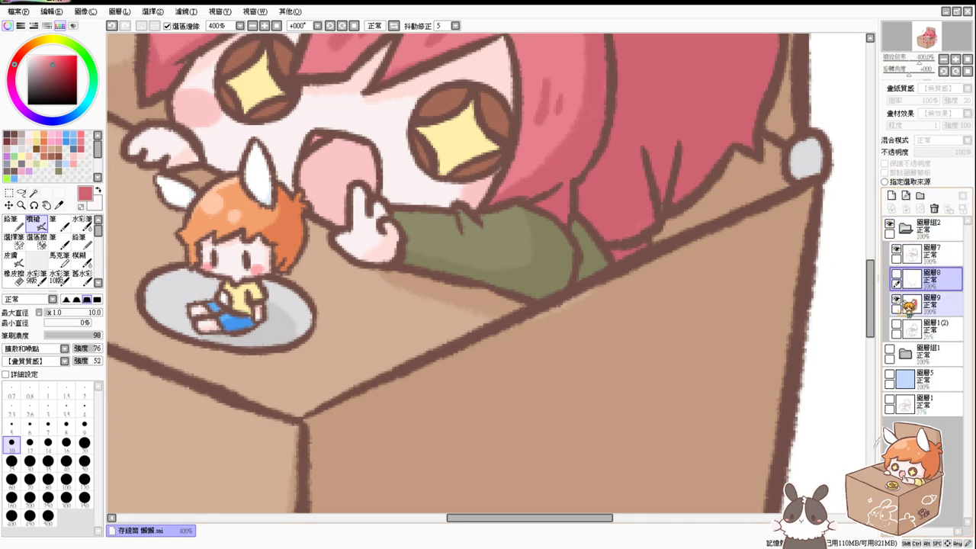
pyautogui.click(895, 273)
pyautogui.click(888, 164)
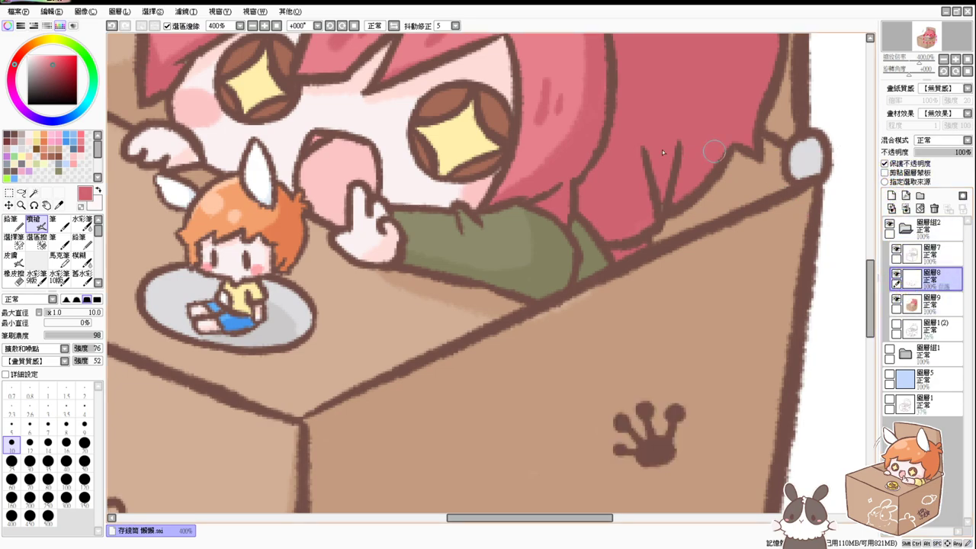
pyautogui.moveTo(58, 60); pyautogui.dragTo(29, 56)
pyautogui.hotkey('ctrl', 'f')
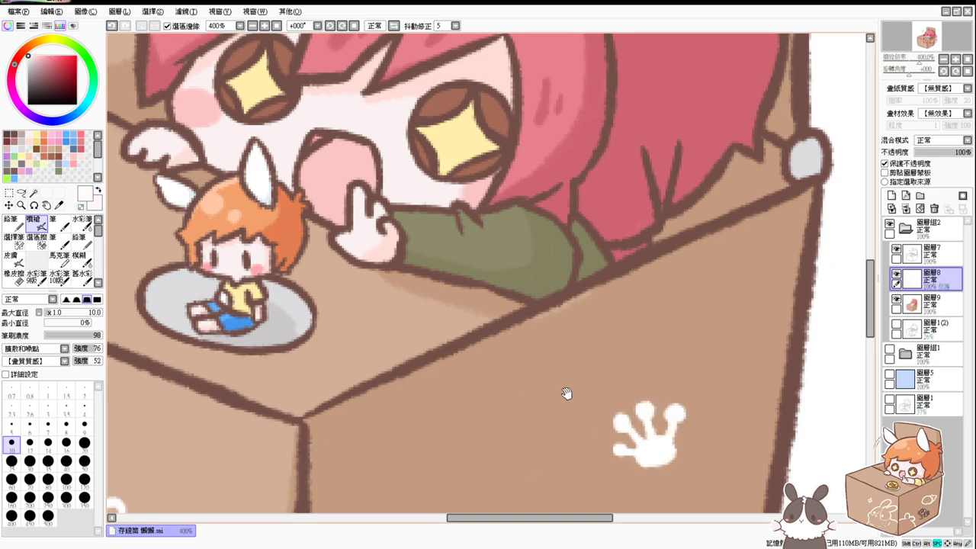
# Add a new layer above the colour layer 圖層9 and set the brush to line-art brown at size 8.
pyautogui.moveTo(566, 392); pyautogui.dragTo(610, 372)
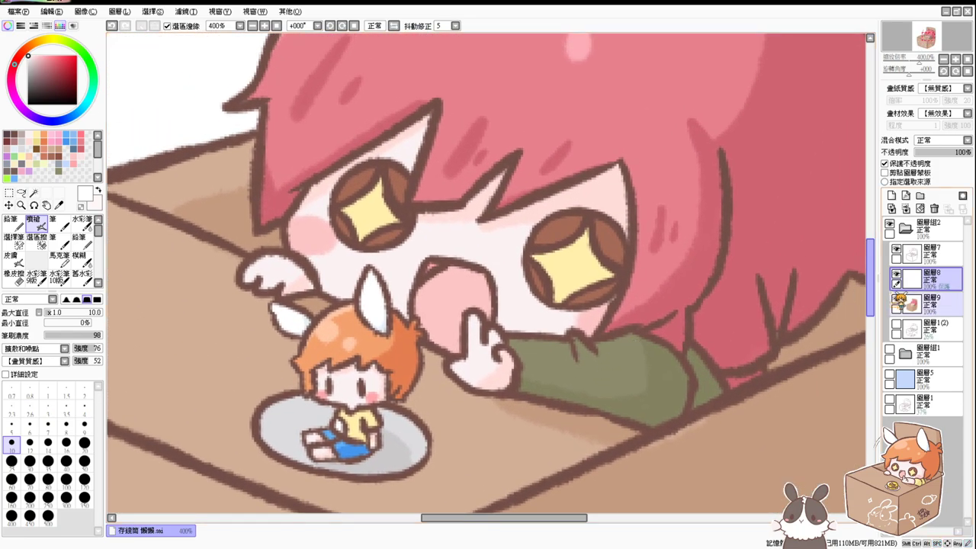
pyautogui.click(948, 305)
pyautogui.click(891, 195)
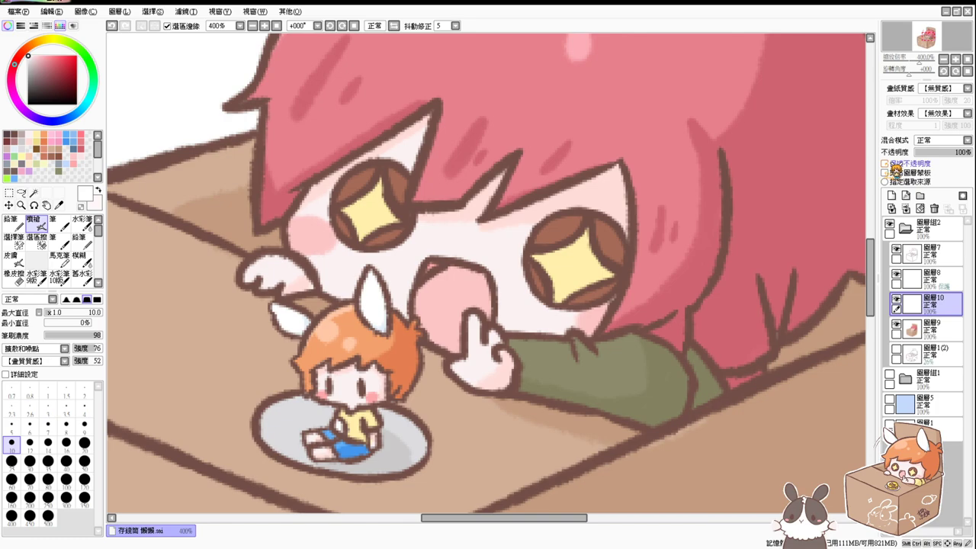
pyautogui.click(13, 136)
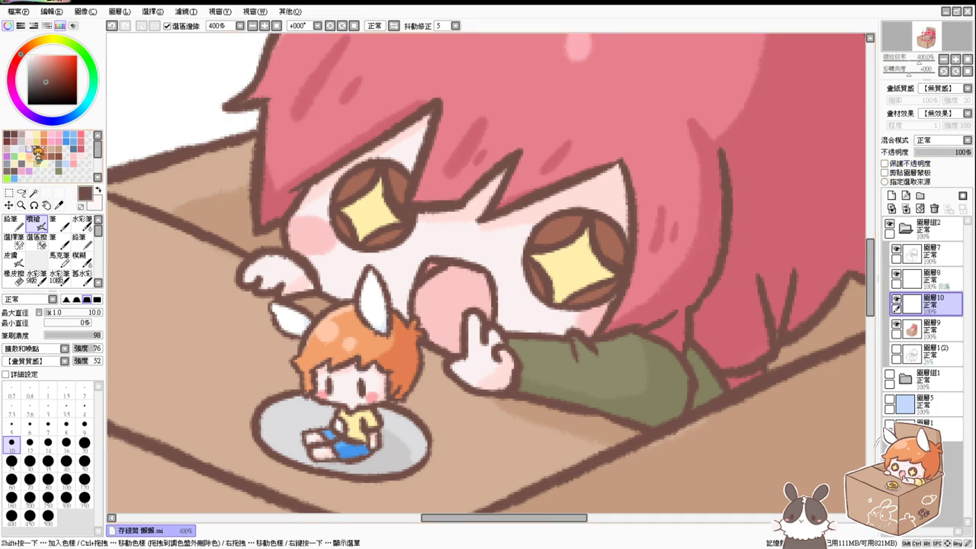
pyautogui.press('[')
pyautogui.press('[')
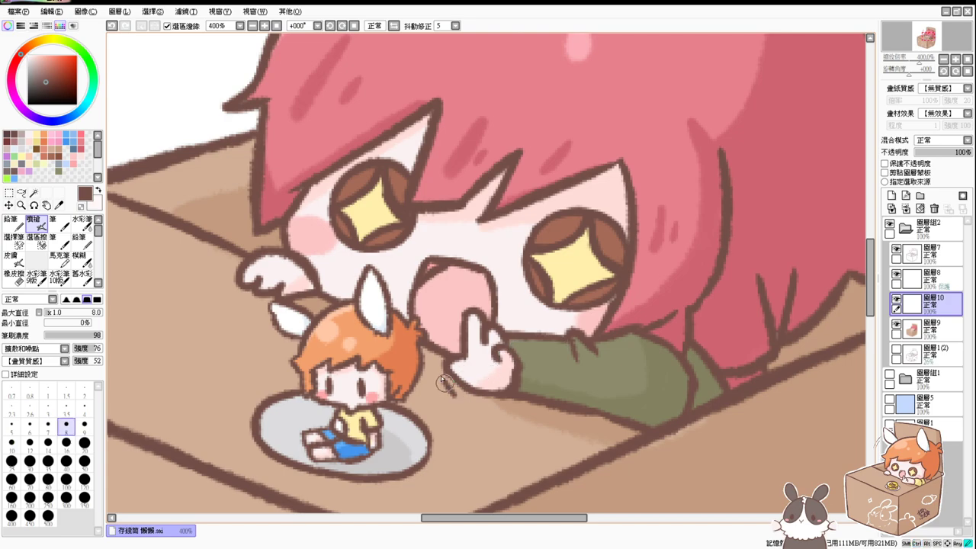
pyautogui.moveTo(444, 381); pyautogui.dragTo(442, 329)
pyautogui.hotkey('ctrl', 'z')
pyautogui.moveTo(461, 399)
pyautogui.mouseDown()
pyautogui.moveTo(445, 381)
pyautogui.moveTo(444, 331)
pyautogui.mouseUp()
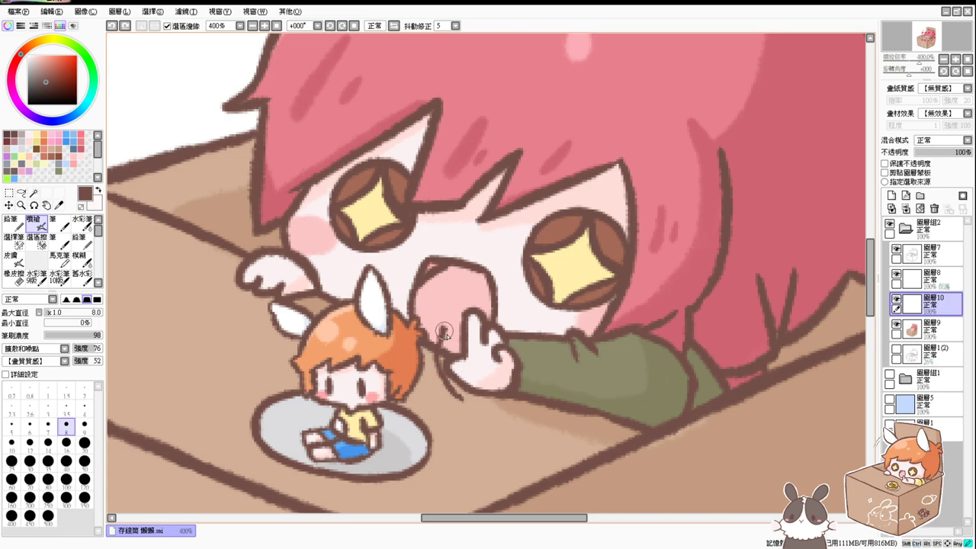
pyautogui.hotkey('ctrl', 'z')
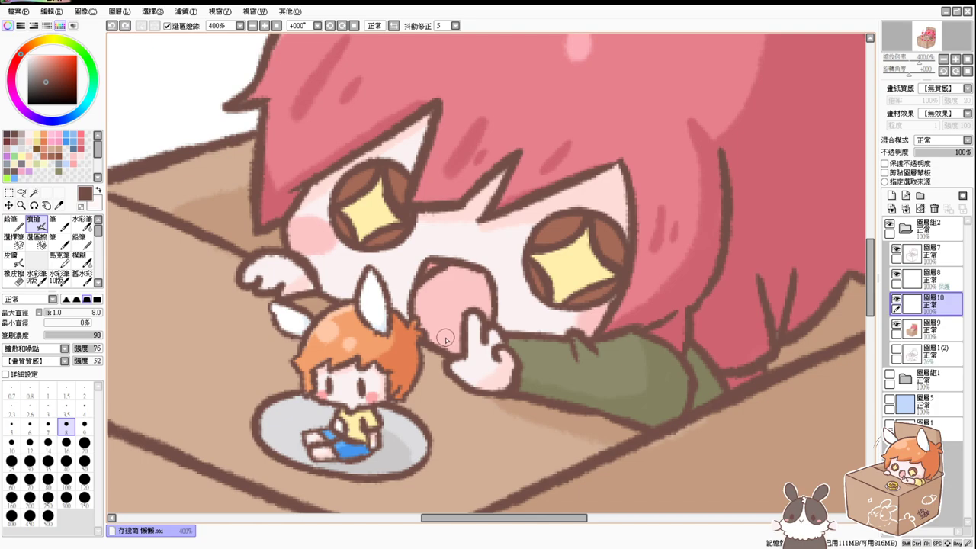
# Draw a brown flame outline around the large character's raised hand and add another new layer above it.
pyautogui.moveTo(446, 341)
pyautogui.mouseDown()
pyautogui.moveTo(455, 407)
pyautogui.moveTo(502, 416)
pyautogui.moveTo(544, 397)
pyautogui.moveTo(542, 352)
pyautogui.moveTo(528, 325)
pyautogui.moveTo(465, 326)
pyautogui.moveTo(445, 343)
pyautogui.moveTo(450, 310)
pyautogui.moveTo(503, 275)
pyautogui.moveTo(536, 336)
pyautogui.mouseUp()
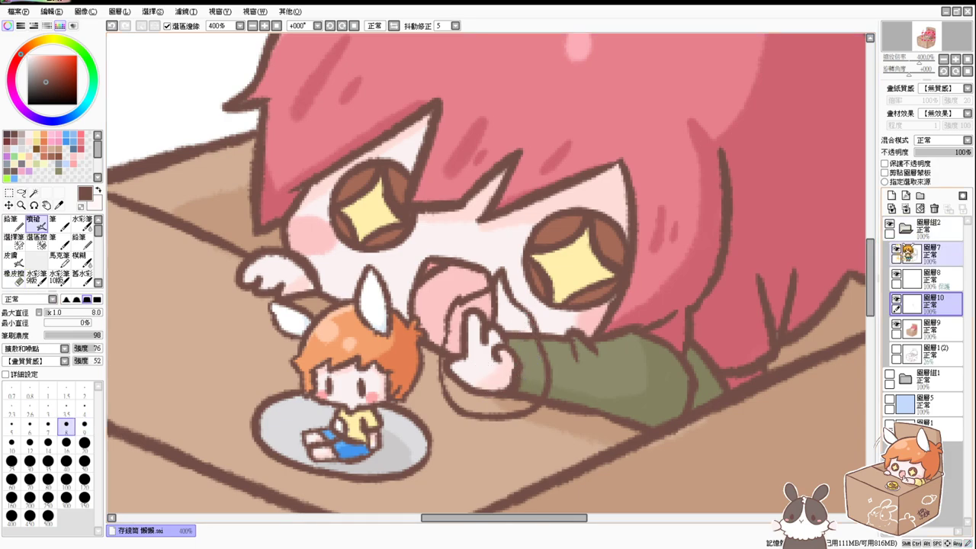
pyautogui.click(891, 196)
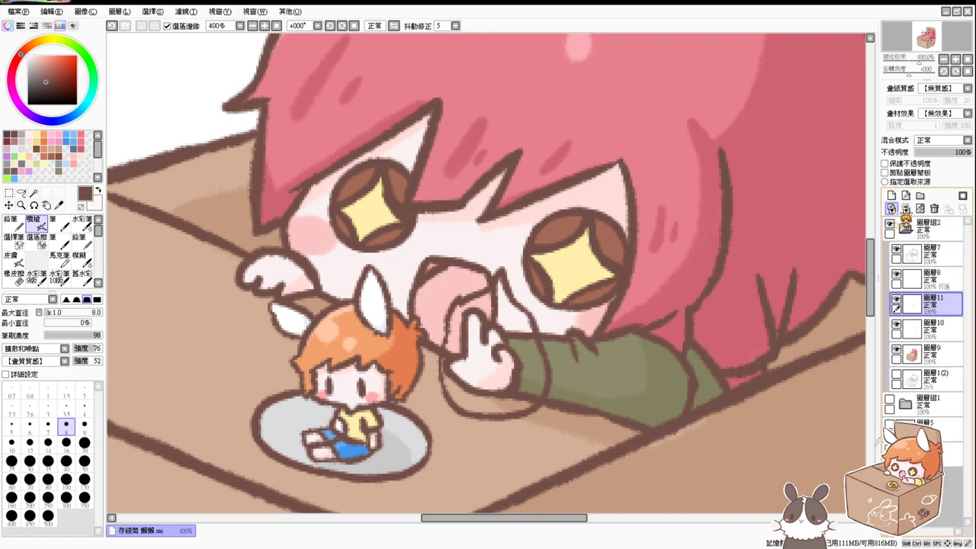
# Move the empty new layer and the flame outline layer above 圖層組2, and hide that group.
pyautogui.moveTo(934, 303); pyautogui.dragTo(934, 223)
pyautogui.click(896, 354)
pyautogui.click(896, 354)
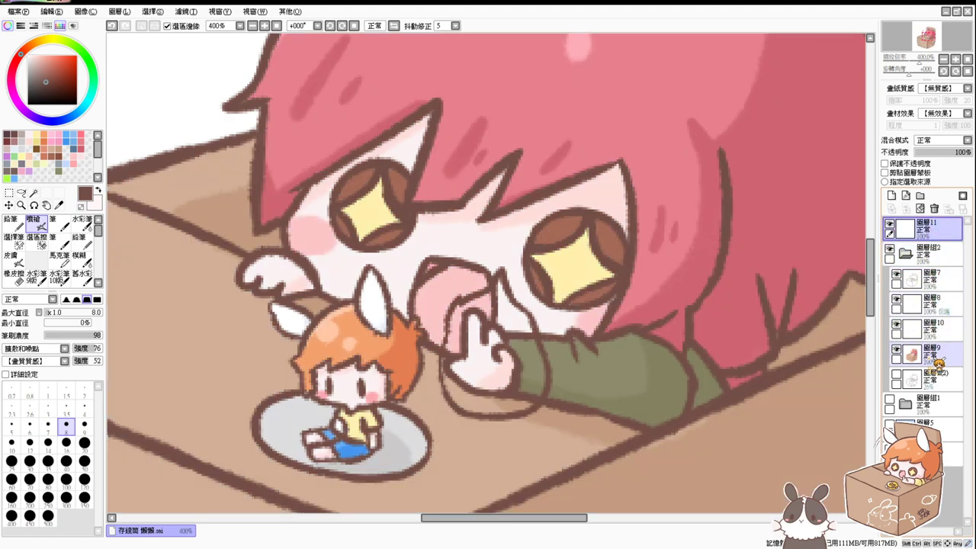
pyautogui.moveTo(933, 333); pyautogui.dragTo(934, 243)
pyautogui.click(889, 273)
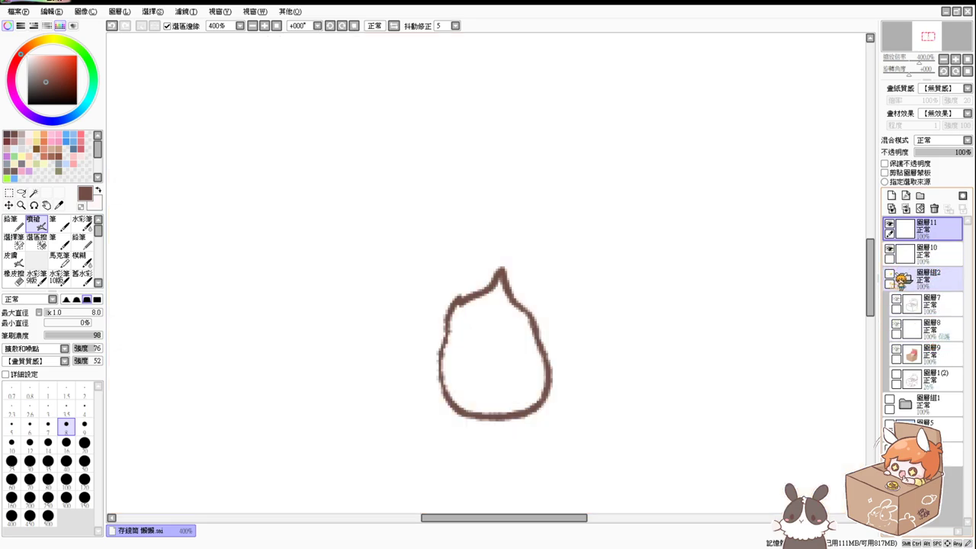
pyautogui.click(890, 273)
pyautogui.click(890, 273)
# Place the empty layer 圖層11 beneath the flame outline layer, keeping the outline visible.
pyautogui.click(888, 248)
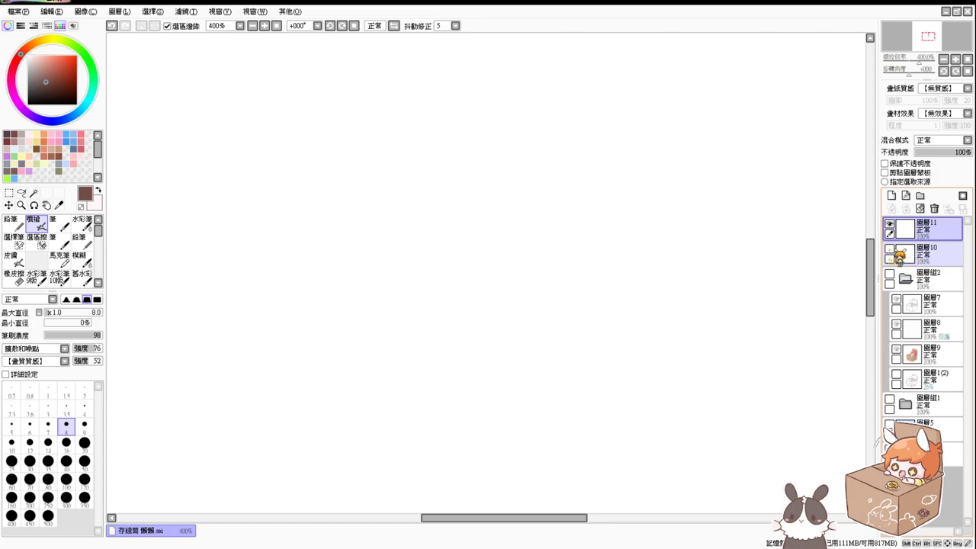
pyautogui.click(889, 248)
pyautogui.moveTo(906, 230); pyautogui.dragTo(925, 267)
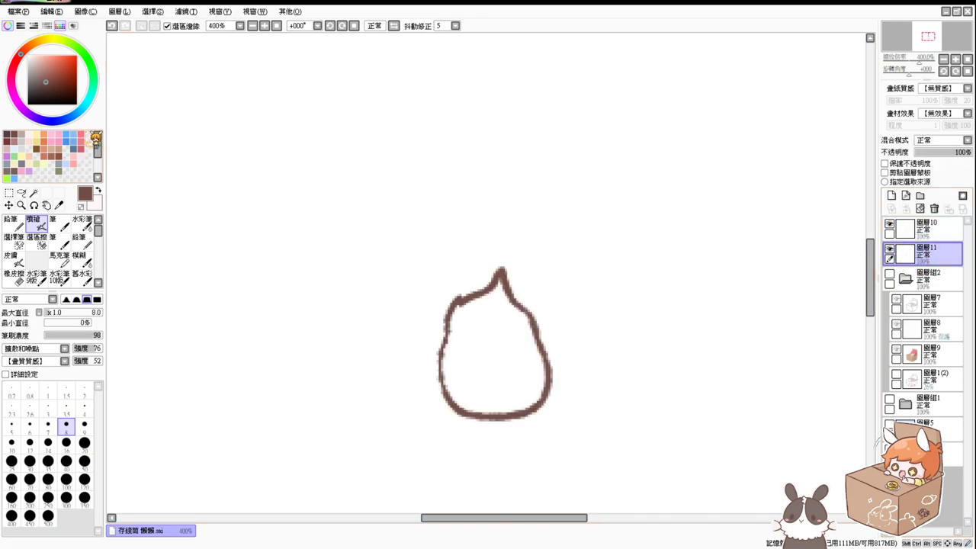
# Select the inside of the flame outline and fill it with pinkish red on 圖層11.
pyautogui.click(34, 193)
pyautogui.click(468, 356)
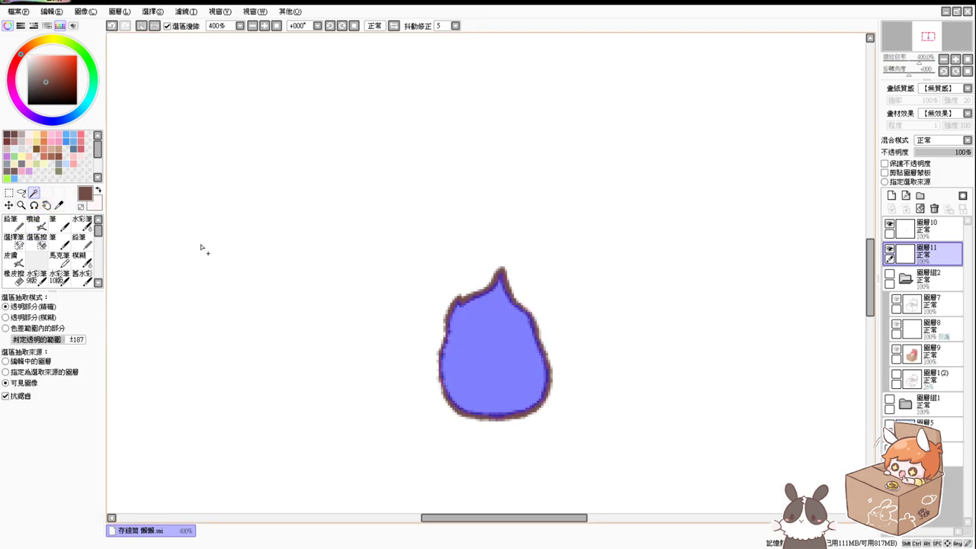
pyautogui.click(81, 134)
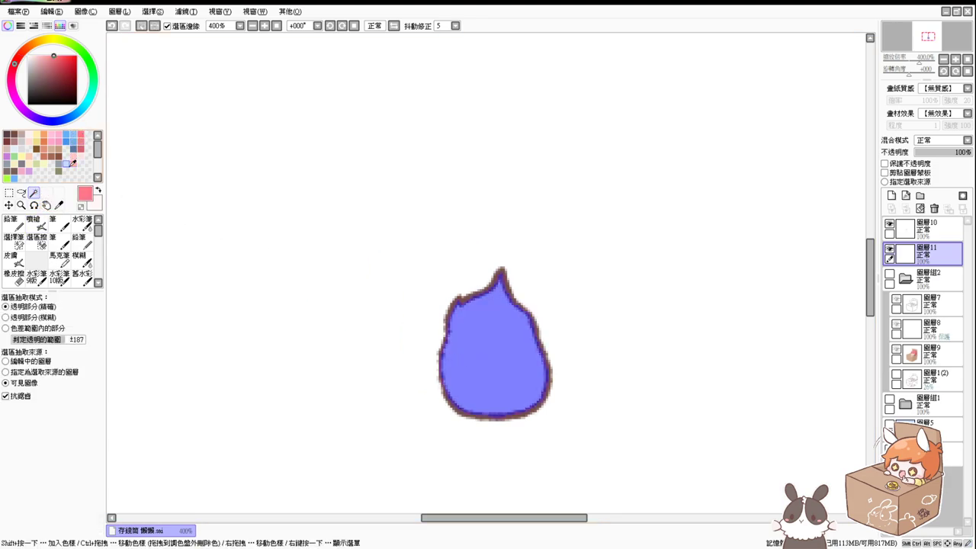
pyautogui.hotkey('ctrl', 'f')
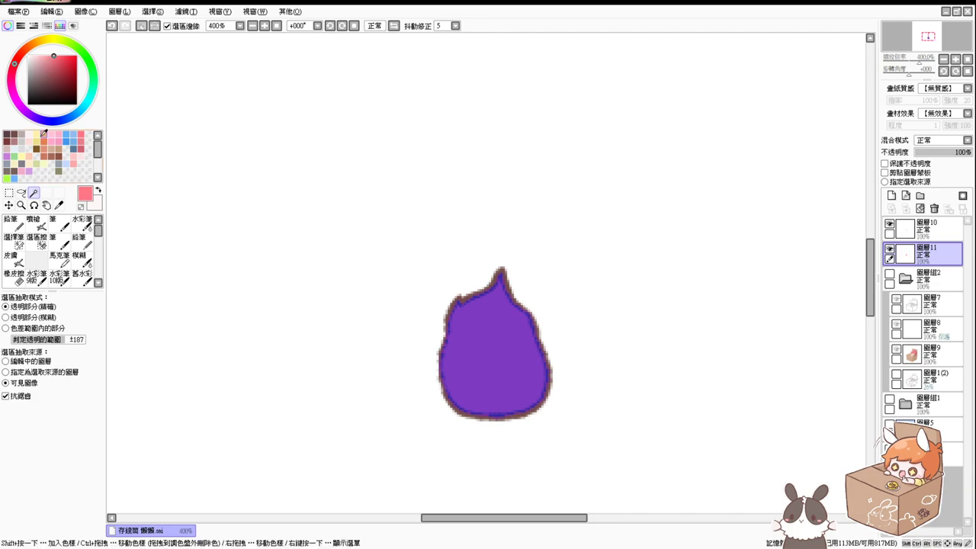
# Paint a pale yellow inner flame with two small spots above it, using the 噴槍 brush at size 14.
pyautogui.click(36, 142)
pyautogui.click(33, 223)
pyautogui.hotkey('ctrl', 'd')
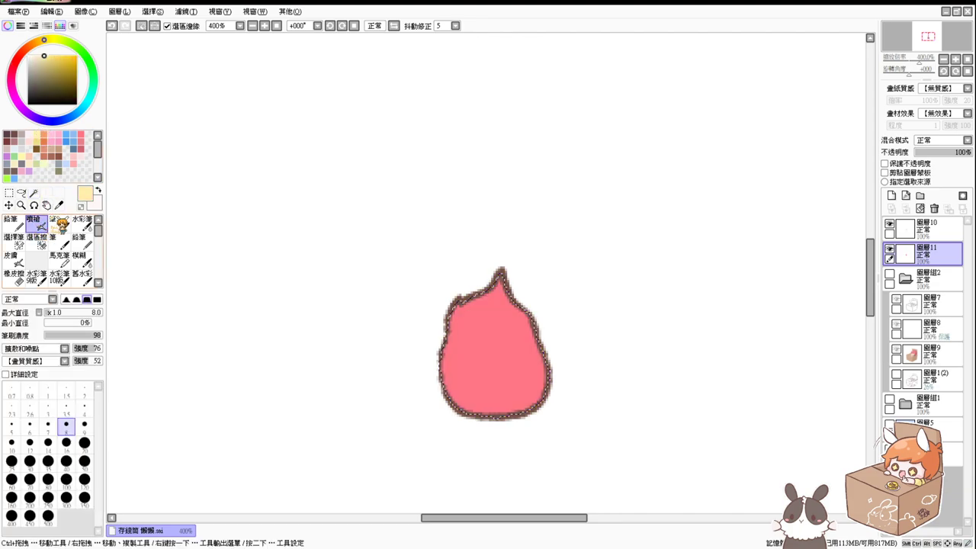
pyautogui.keyDown('ctrl'); pyautogui.keyDown('alt'); pyautogui.moveTo(470, 350); pyautogui.dragTo(499, 375); pyautogui.keyUp('alt'); pyautogui.keyUp('ctrl')
pyautogui.moveTo(477, 343)
pyautogui.mouseDown()
pyautogui.moveTo(489, 391)
pyautogui.moveTo(483, 367)
pyautogui.moveTo(488, 385)
pyautogui.moveTo(506, 377)
pyautogui.moveTo(503, 348)
pyautogui.moveTo(491, 370)
pyautogui.moveTo(503, 370)
pyautogui.moveTo(506, 326)
pyautogui.moveTo(505, 389)
pyautogui.moveTo(493, 392)
pyautogui.moveTo(498, 359)
pyautogui.moveTo(490, 364)
pyautogui.moveTo(515, 377)
pyautogui.moveTo(510, 386)
pyautogui.moveTo(499, 383)
pyautogui.moveTo(508, 362)
pyautogui.moveTo(479, 382)
pyautogui.mouseUp()
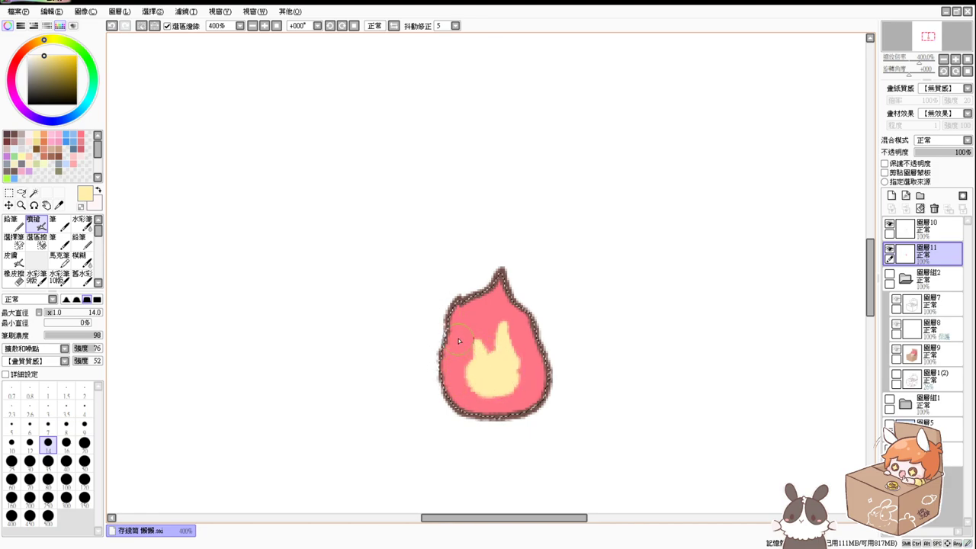
pyautogui.click(483, 313)
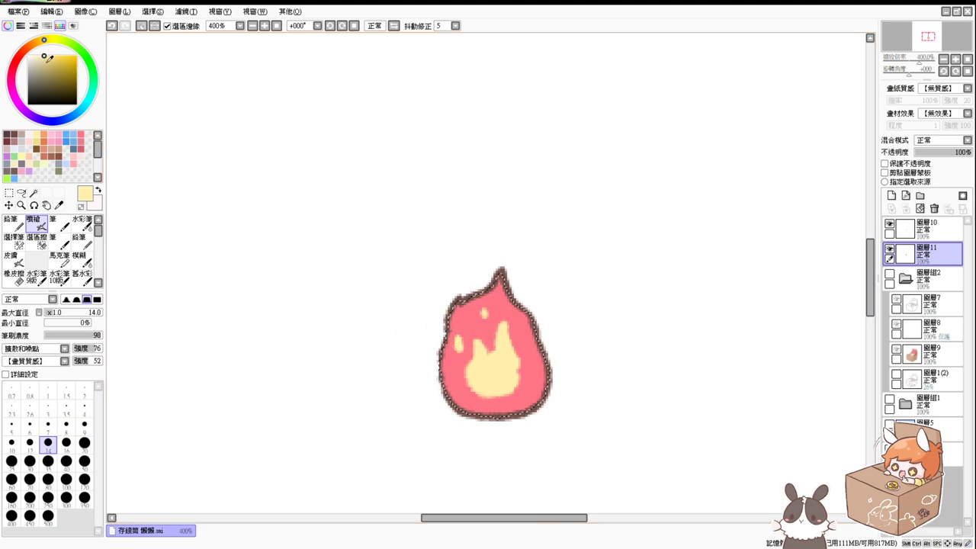
# Paint orange shading around the lower edge of the yellow inner flame and view the canvas at 100%.
pyautogui.click(43, 135)
pyautogui.moveTo(515, 357)
pyautogui.mouseDown()
pyautogui.moveTo(509, 397)
pyautogui.moveTo(488, 399)
pyautogui.moveTo(468, 392)
pyautogui.moveTo(472, 368)
pyautogui.mouseUp()
pyautogui.hotkey('ctrl', 'z')
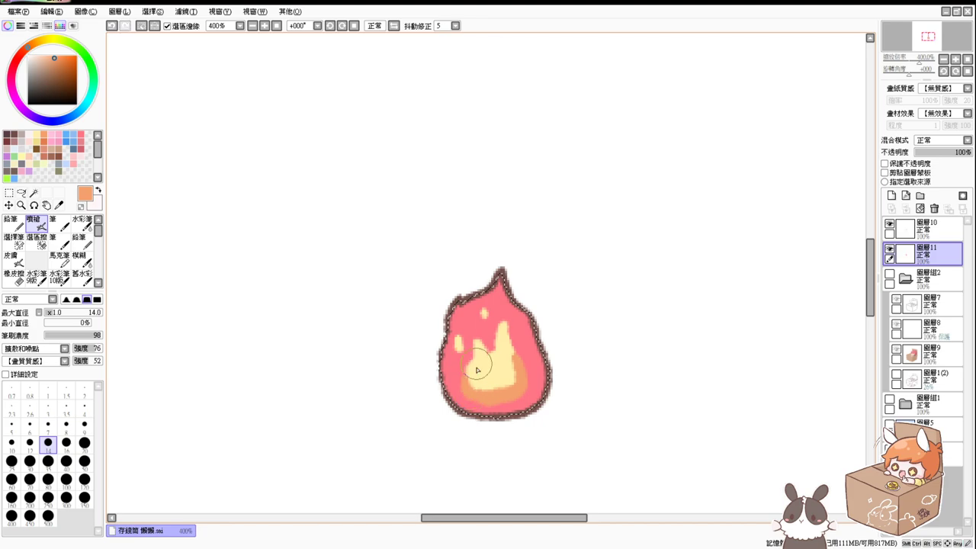
pyautogui.click(277, 26)
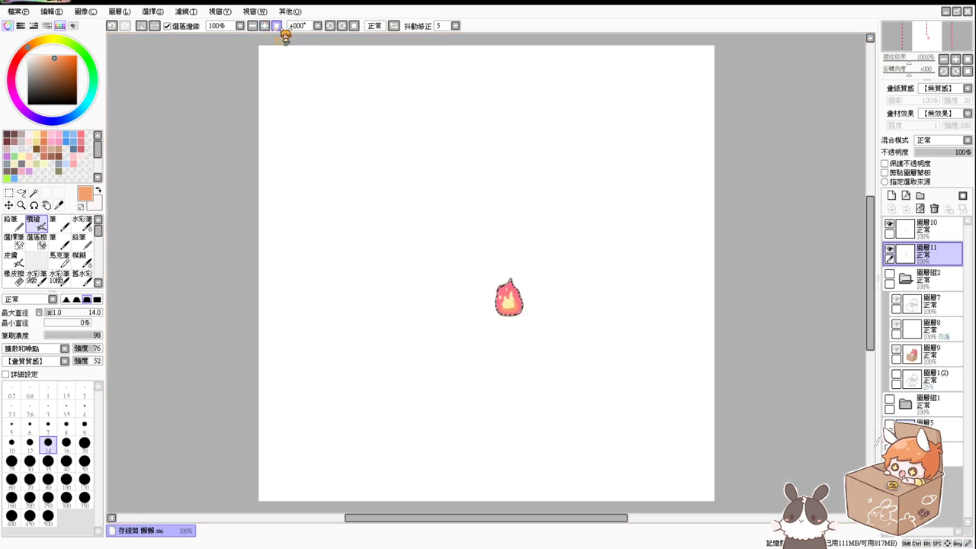
# Clear the selection, group 圖層10 and 圖層11 in a new layer group, and show the character's group 圖層組2.
pyautogui.hotkey('ctrl', 'd')
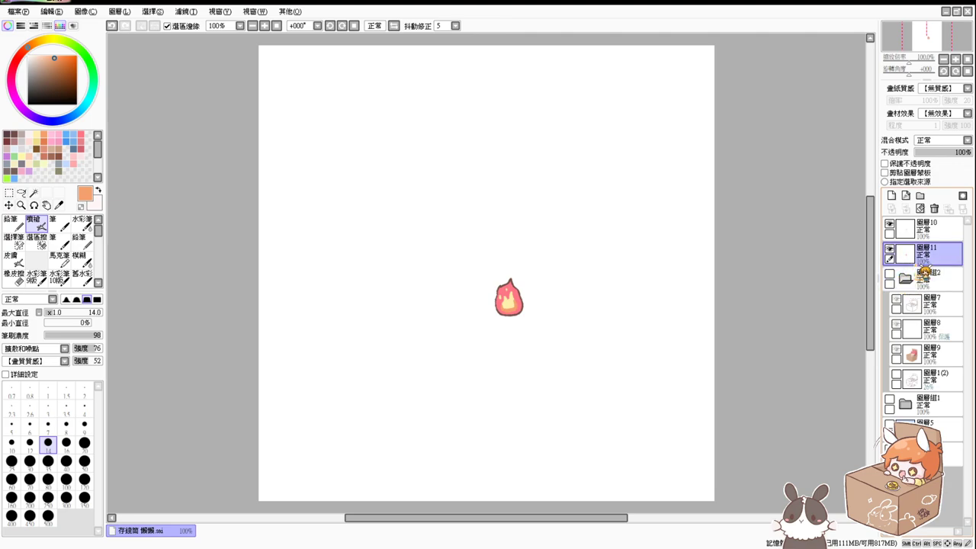
pyautogui.click(923, 197)
pyautogui.moveTo(934, 227); pyautogui.dragTo(935, 261)
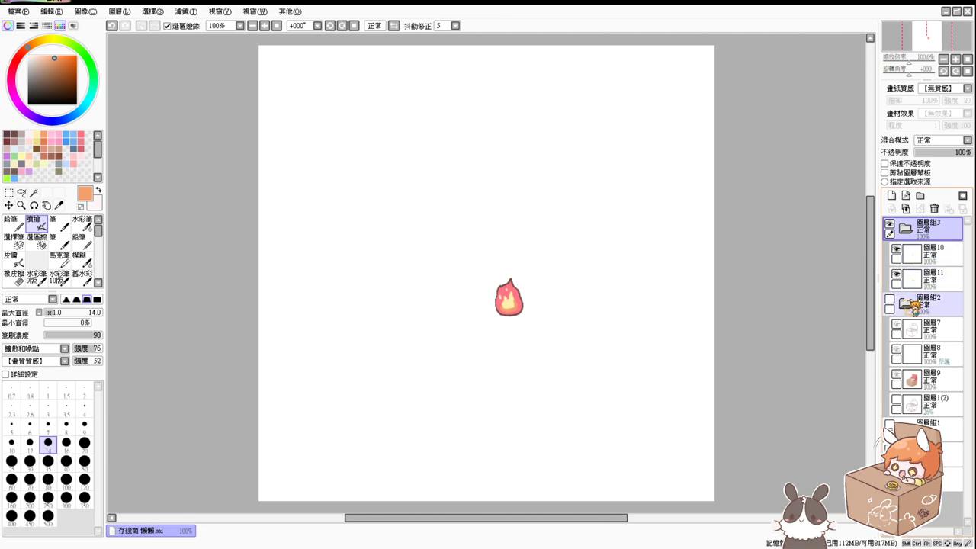
pyautogui.click(889, 298)
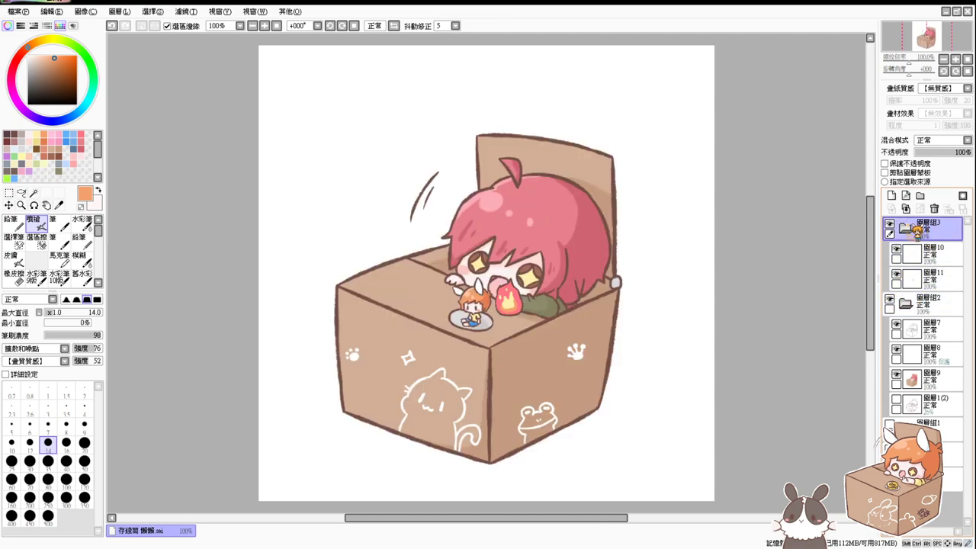
pyautogui.click(907, 229)
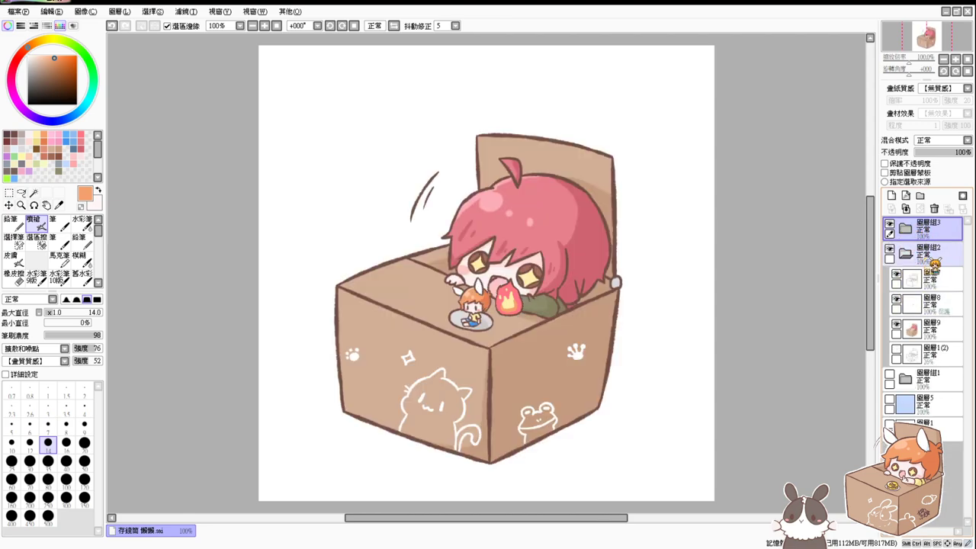
pyautogui.click(907, 228)
pyautogui.moveTo(932, 257); pyautogui.dragTo(936, 284)
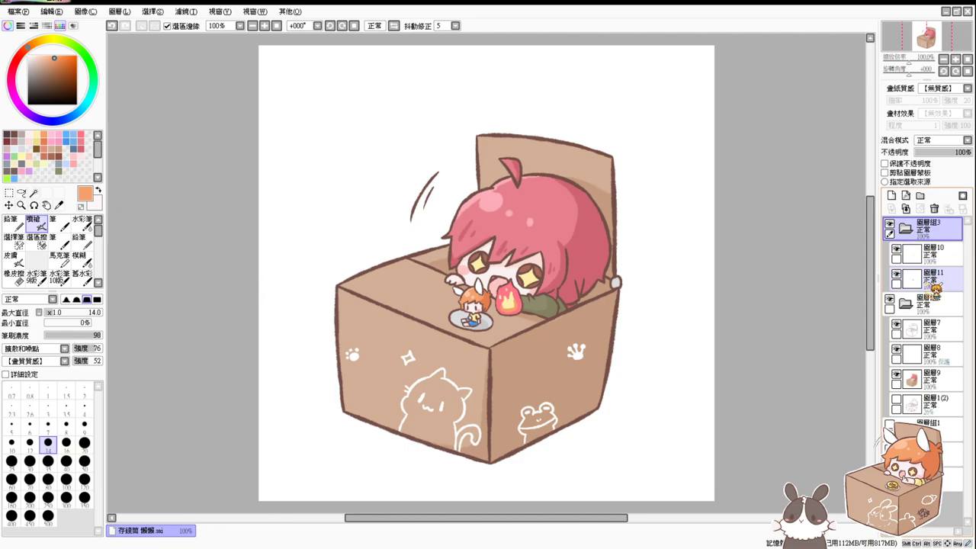
pyautogui.click(943, 230)
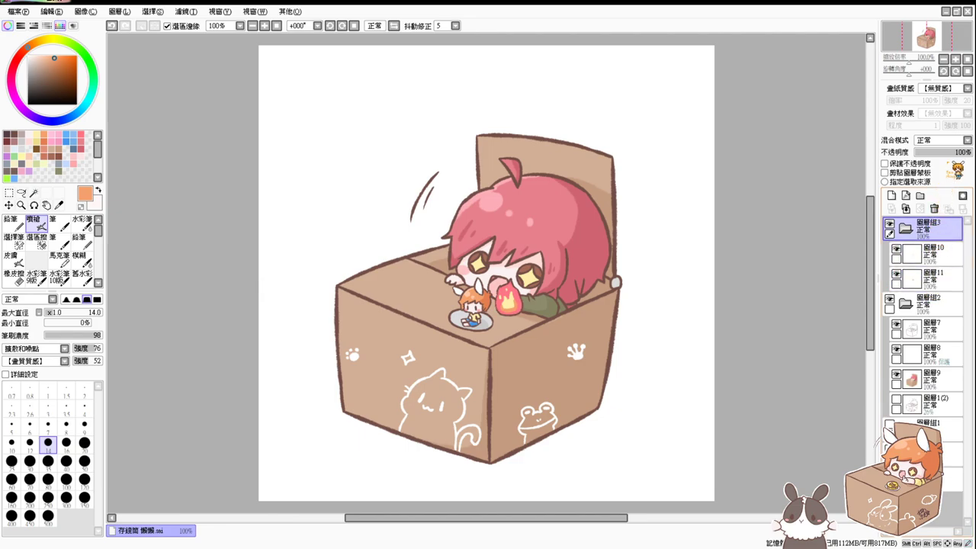
# Try the 正片疊底 blending mode on 圖層組2 and return to 圖層組3.
pyautogui.click(937, 296)
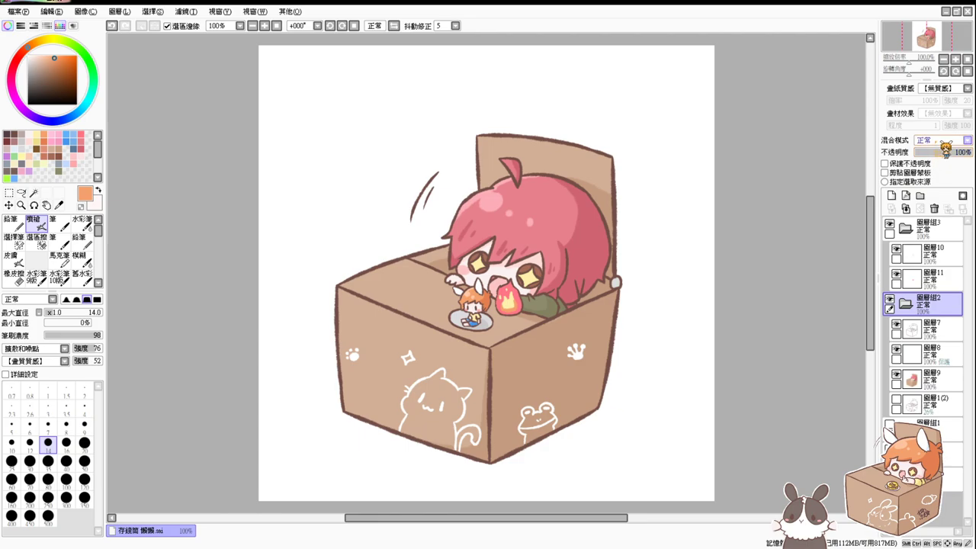
pyautogui.click(938, 169)
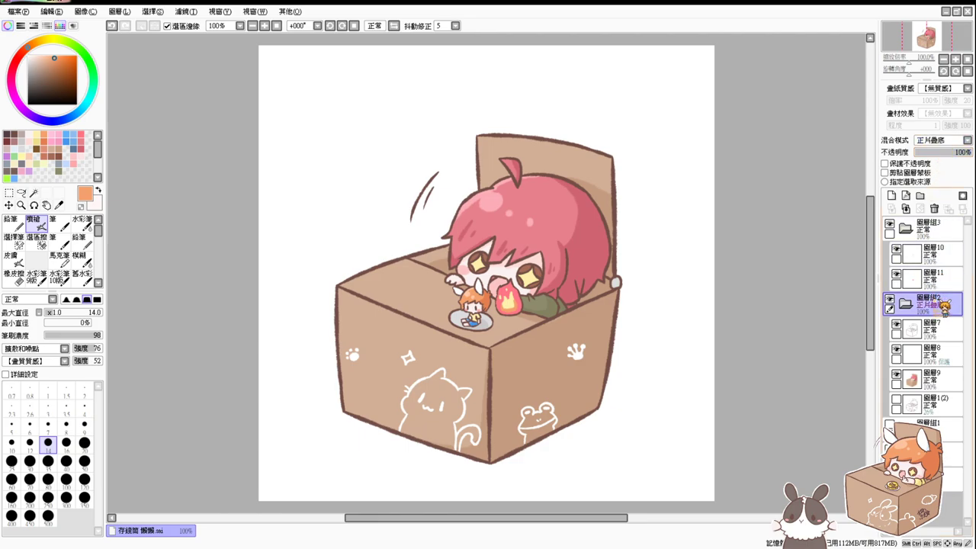
pyautogui.click(934, 227)
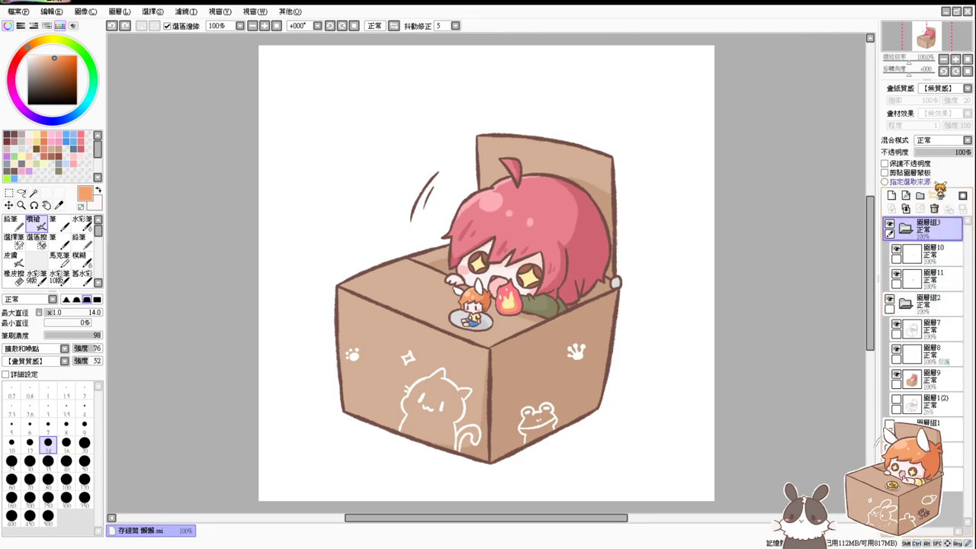
# Try the 正片疊底, 濾色 and 覆寫 blending modes on the flame group 圖層組3.
pyautogui.click(944, 142)
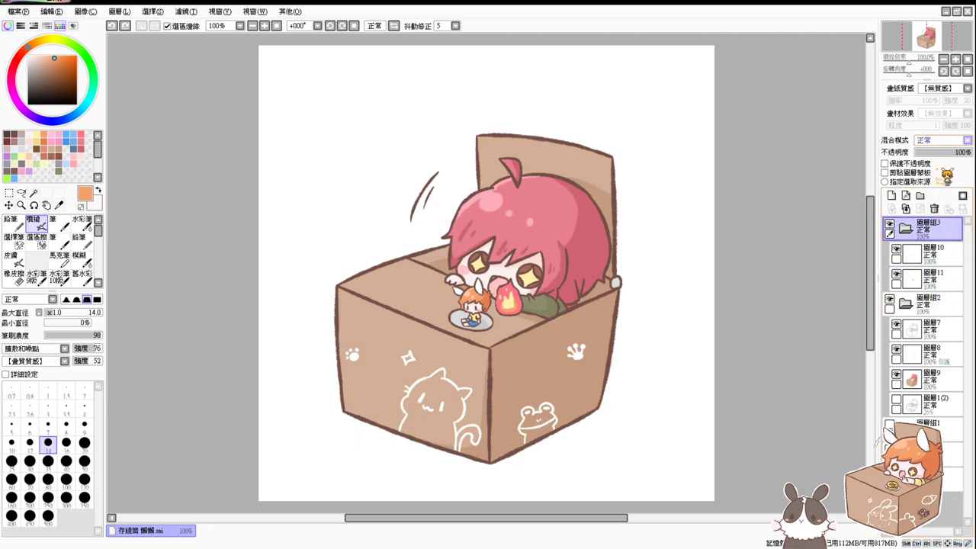
pyautogui.click(942, 167)
pyautogui.click(943, 141)
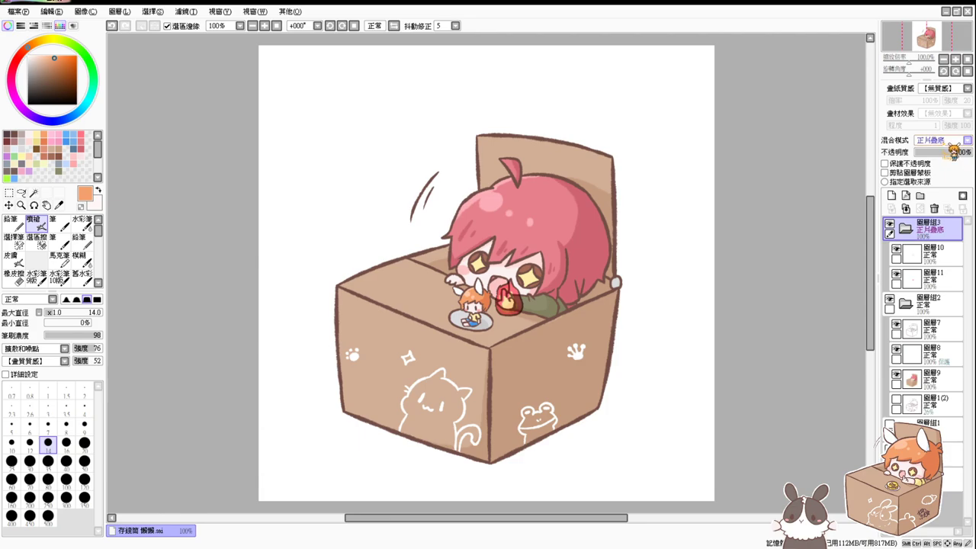
pyautogui.click(941, 180)
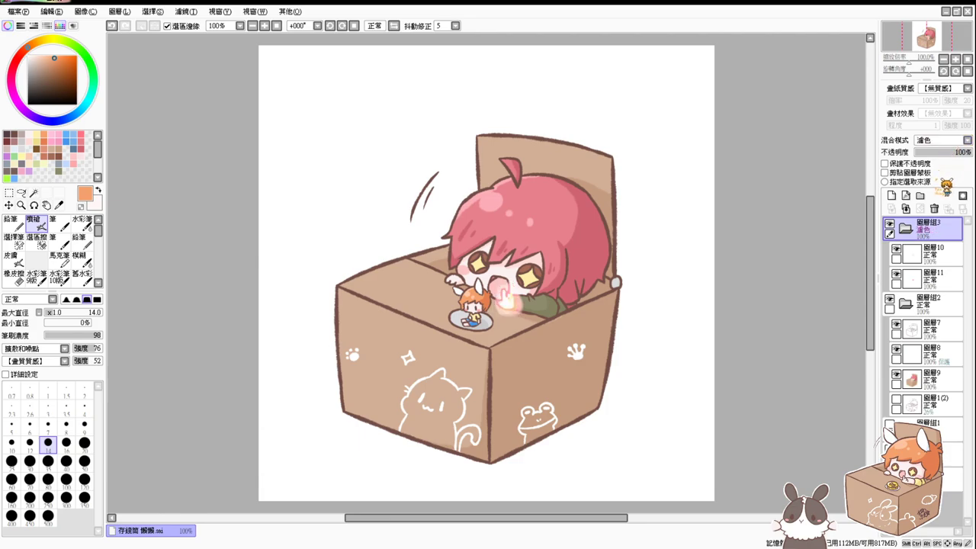
pyautogui.moveTo(959, 152)
pyautogui.mouseDown()
pyautogui.moveTo(946, 151)
pyautogui.moveTo(970, 152)
pyautogui.mouseUp()
pyautogui.click(942, 192)
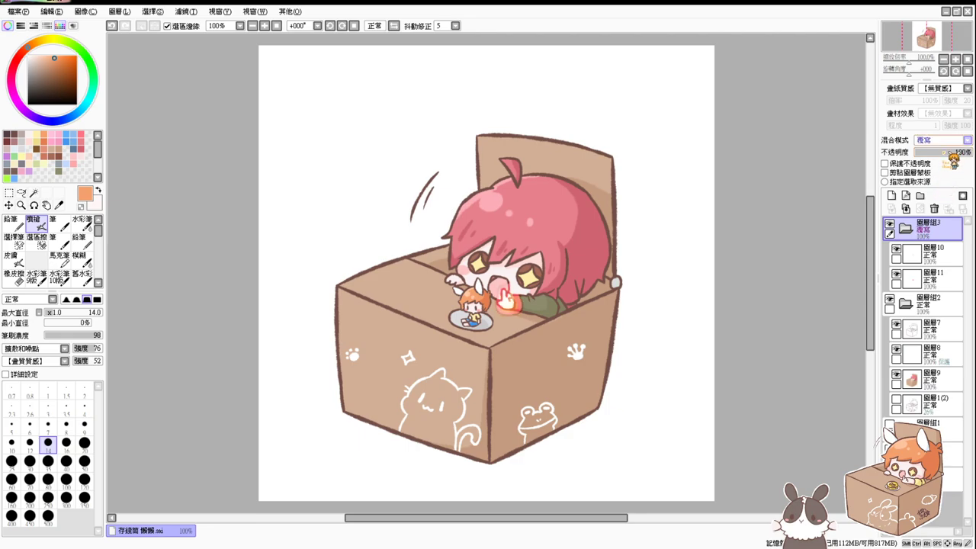
# Compare 發光, 明暗 and 陰影 blending on 圖層組3, hide 圖層10, and set the group to 覆寫 at 87% opacity.
pyautogui.scroll(-1, 942, 140)
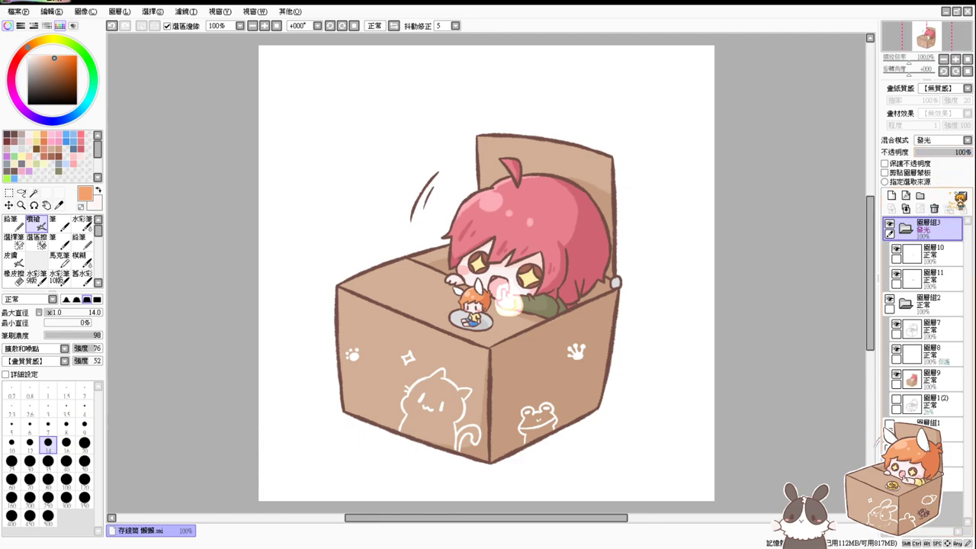
pyautogui.moveTo(953, 152)
pyautogui.mouseDown()
pyautogui.moveTo(933, 157)
pyautogui.moveTo(968, 153)
pyautogui.mouseUp()
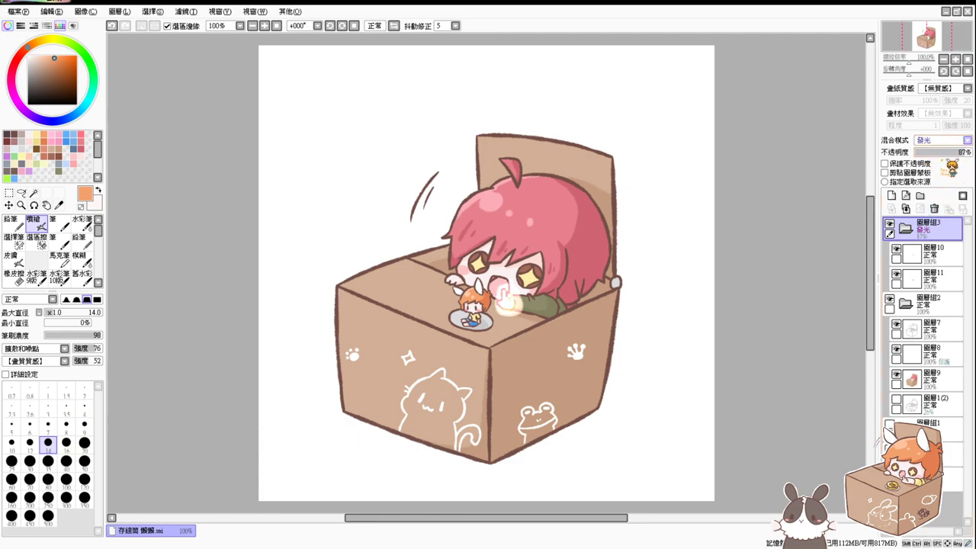
pyautogui.click(937, 202)
pyautogui.click(950, 143)
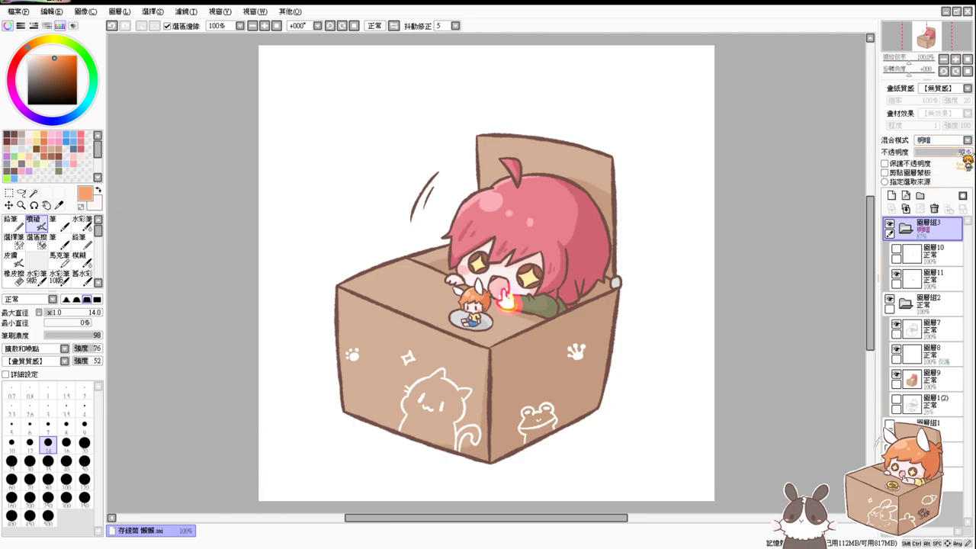
pyautogui.click(930, 207)
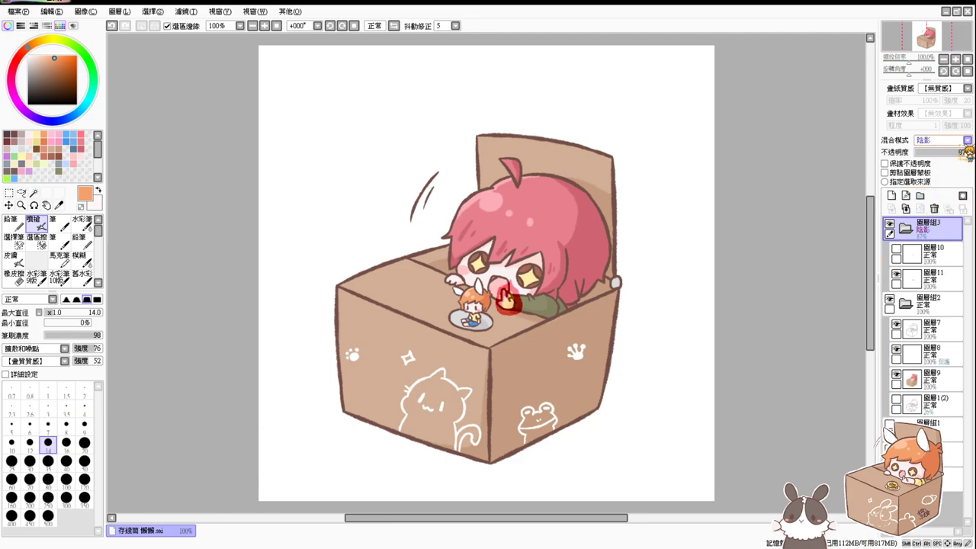
pyautogui.scroll(1, 961, 145)
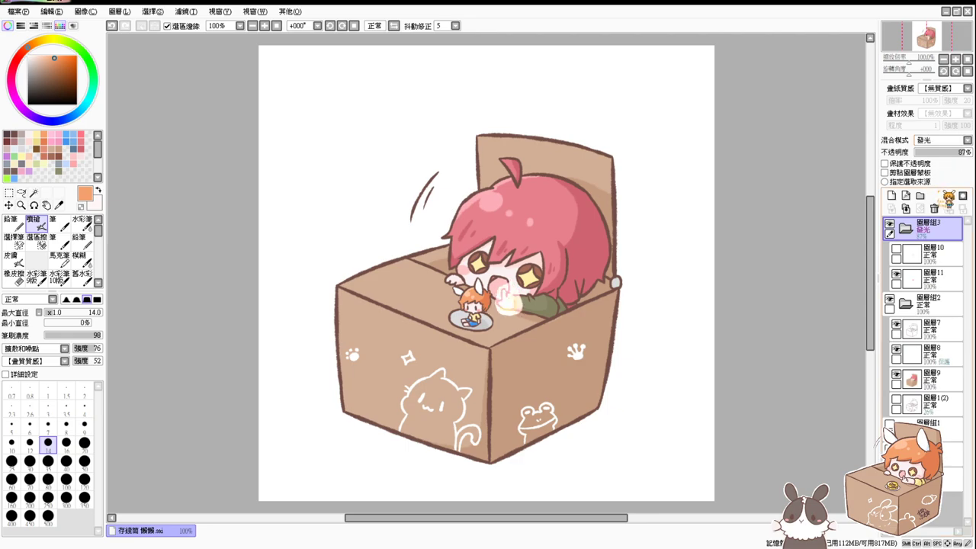
pyautogui.scroll(1, 966, 149)
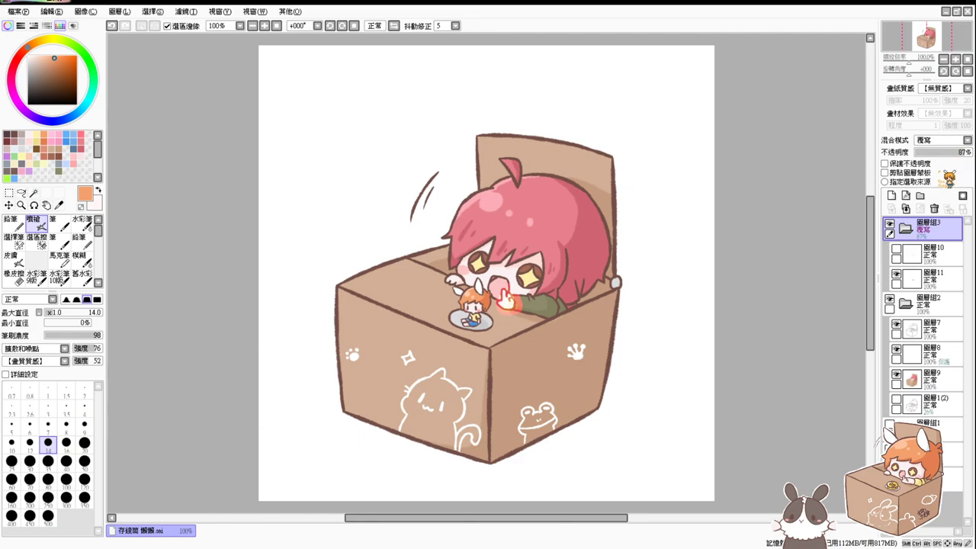
# Shift the flame slightly to the left over the character's raised hand.
pyautogui.scroll(4, 484, 271)
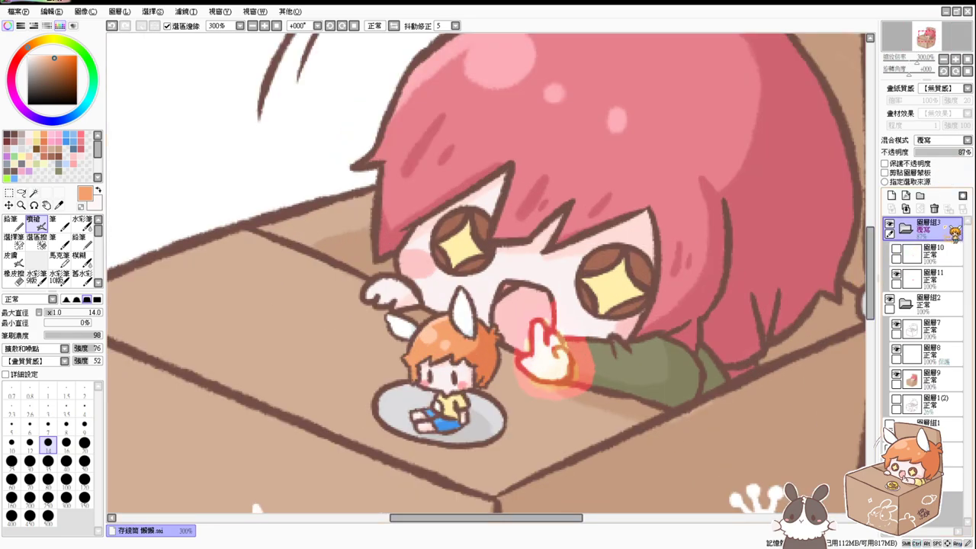
pyautogui.moveTo(610, 373)
pyautogui.mouseDown()
pyautogui.moveTo(586, 371)
pyautogui.moveTo(601, 372)
pyautogui.mouseUp()
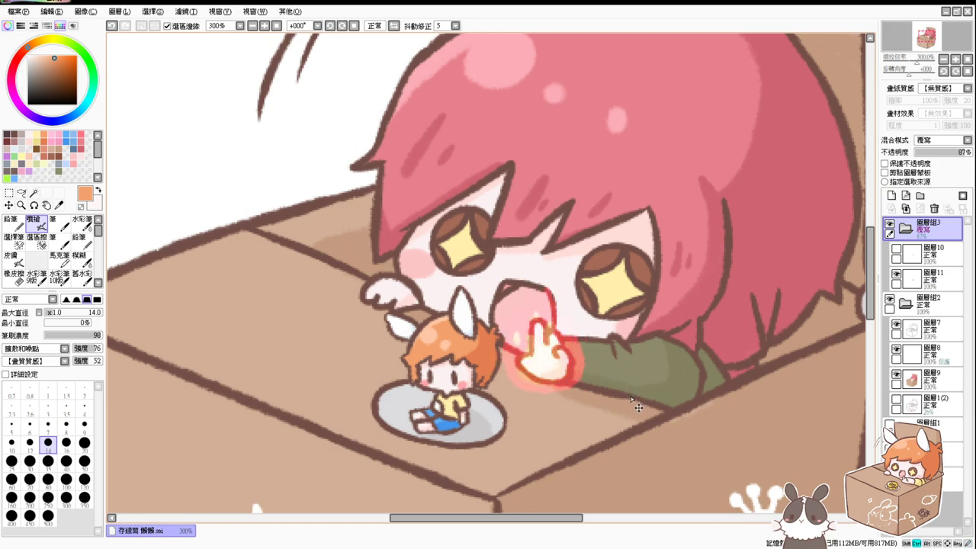
pyautogui.moveTo(612, 376); pyautogui.dragTo(608, 379)
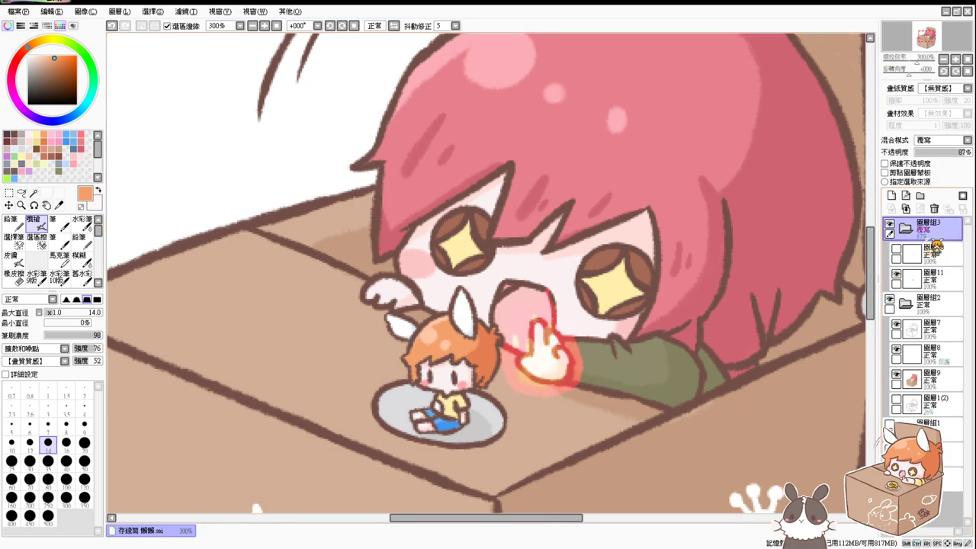
# Move 圖層11 into 圖層組2 between 圖層8 and 圖層9, and hide and collapse 圖層組3.
pyautogui.moveTo(938, 269); pyautogui.dragTo(944, 382)
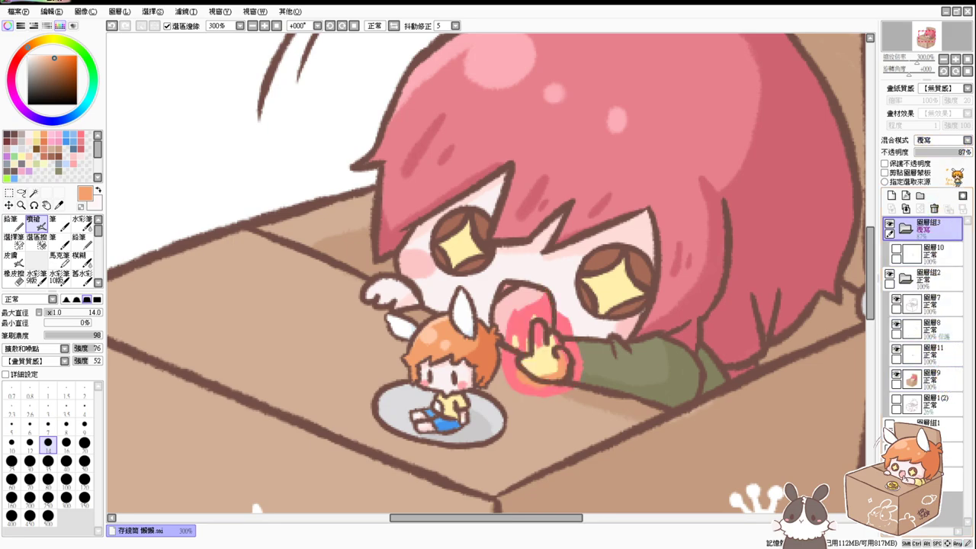
pyautogui.click(889, 223)
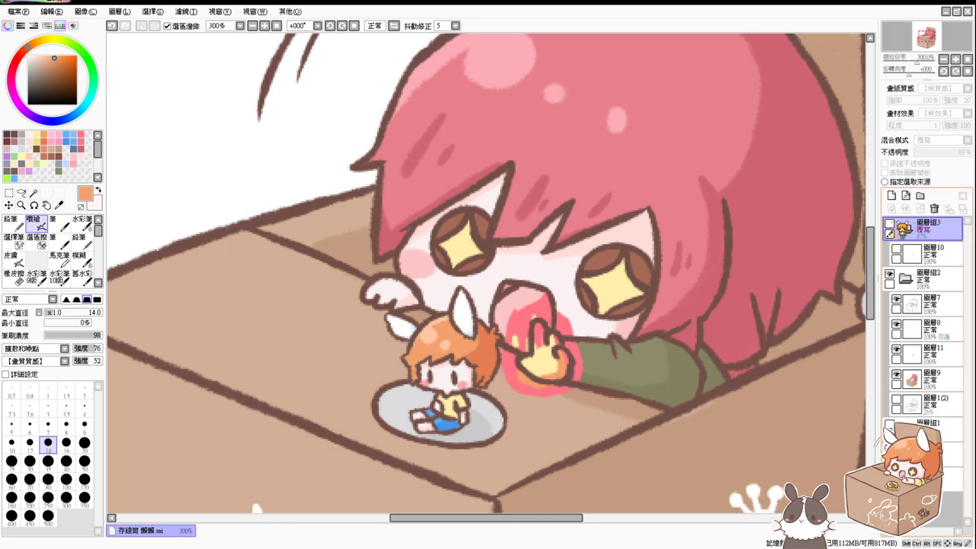
pyautogui.click(906, 229)
pyautogui.click(951, 338)
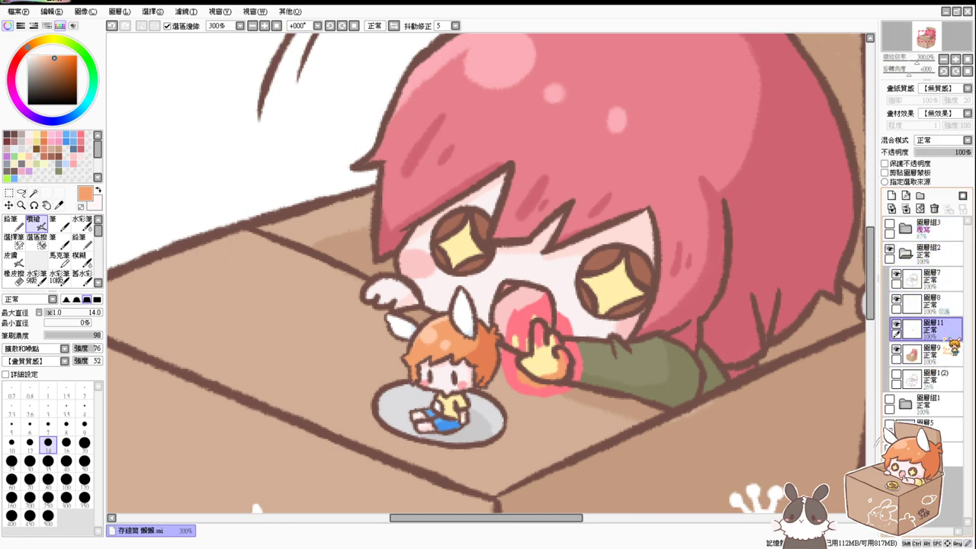
# Set 圖層11 to 覆寫 blending and place it above 圖層7 in 圖層組2.
pyautogui.click(938, 178)
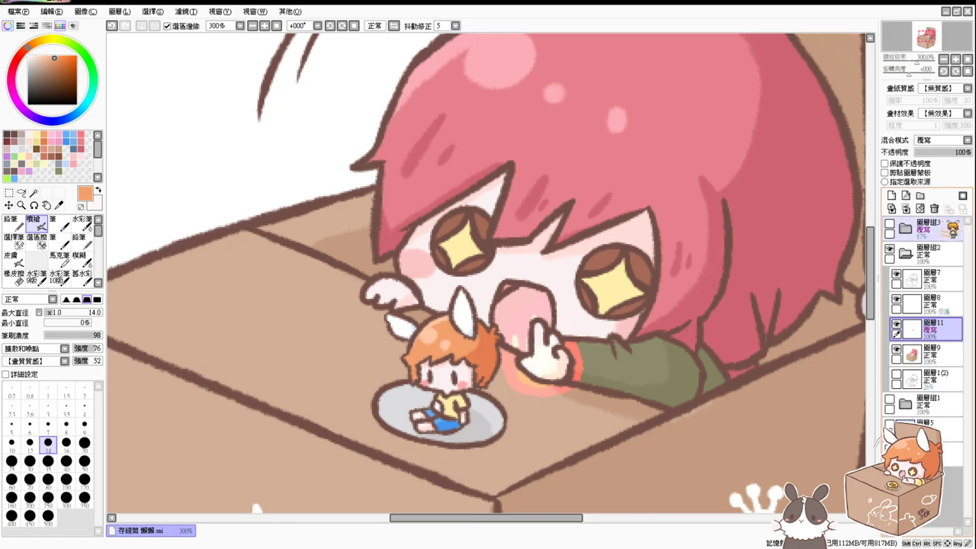
pyautogui.moveTo(945, 332); pyautogui.dragTo(962, 296)
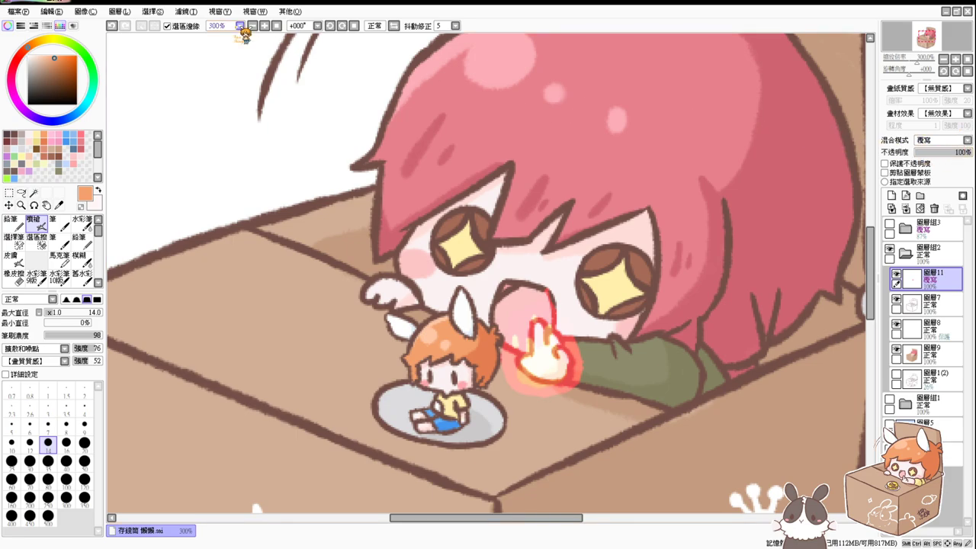
pyautogui.click(183, 13)
pyautogui.click(191, 28)
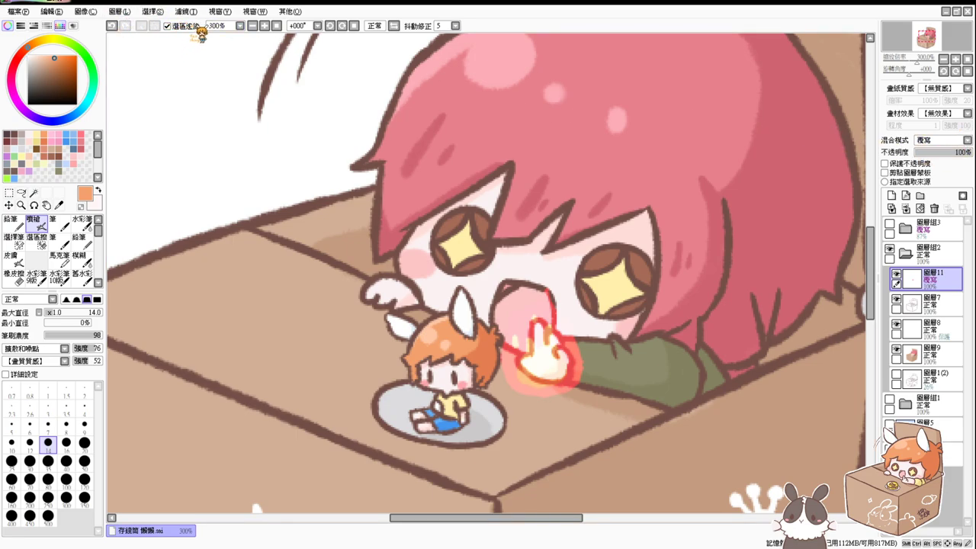
pyautogui.moveTo(781, 183)
pyautogui.mouseDown()
pyautogui.moveTo(815, 188)
pyautogui.moveTo(706, 182)
pyautogui.moveTo(841, 198)
pyautogui.moveTo(775, 200)
pyautogui.mouseUp()
pyautogui.click(847, 226)
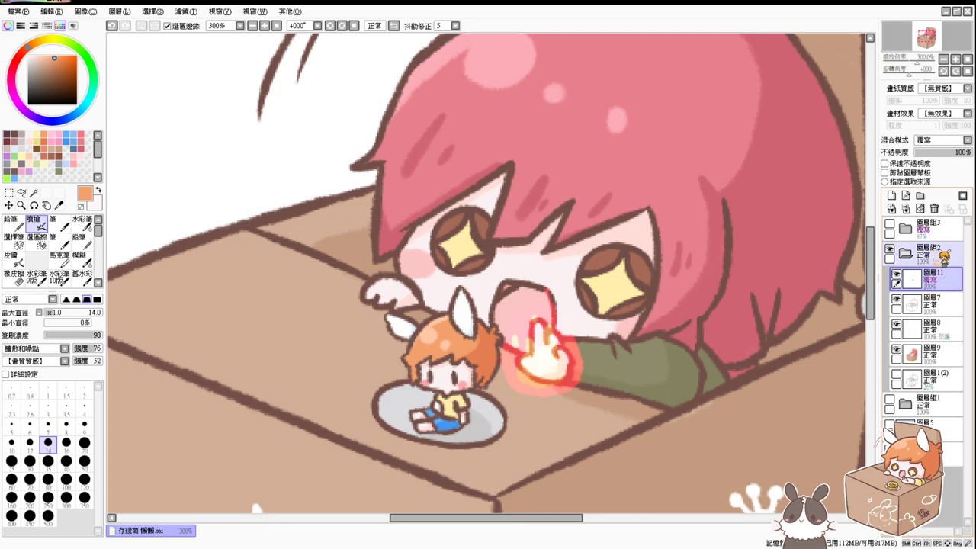
# Move the flame outline layer 圖層10 into 圖層組2 above 圖層11 and make it visible.
pyautogui.moveTo(924, 231); pyautogui.dragTo(943, 302)
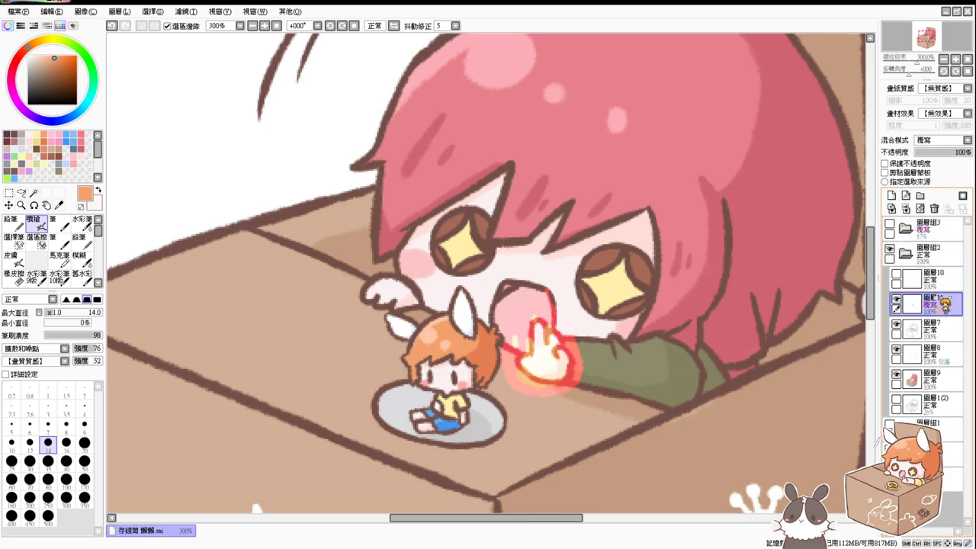
pyautogui.click(896, 273)
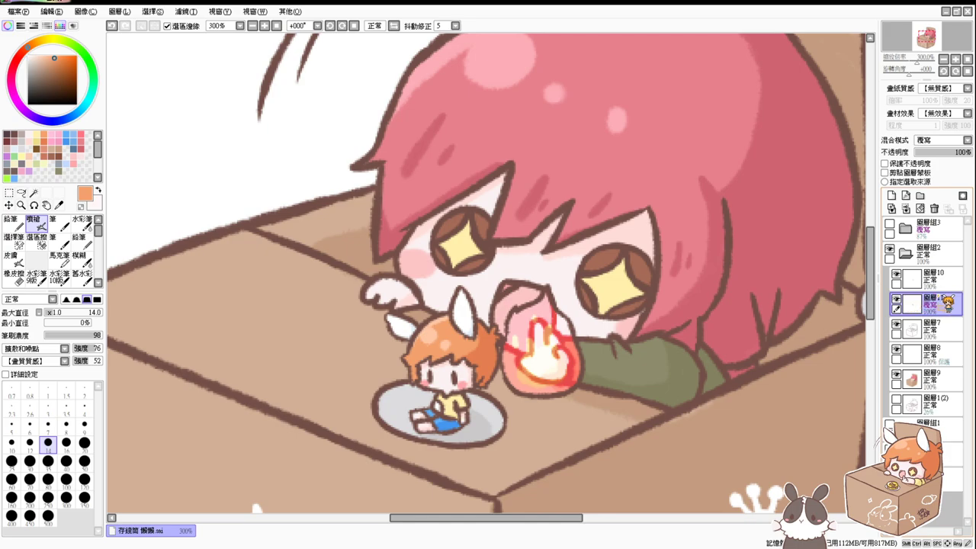
# Try 正片疊底 blending and a reduced opacity on 圖層11, and set it to 正常 at 100% opacity.
pyautogui.click(947, 162)
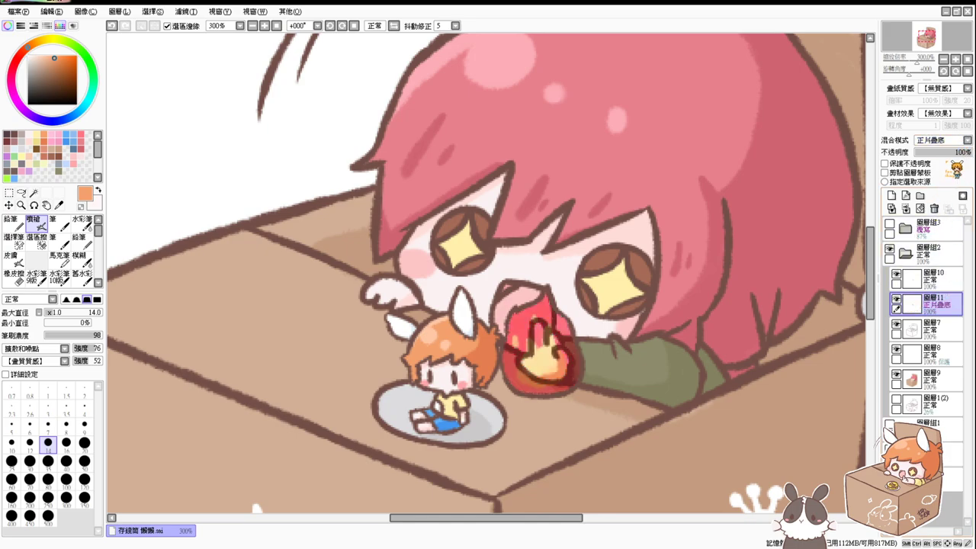
pyautogui.click(963, 140)
pyautogui.scroll(1, 958, 160)
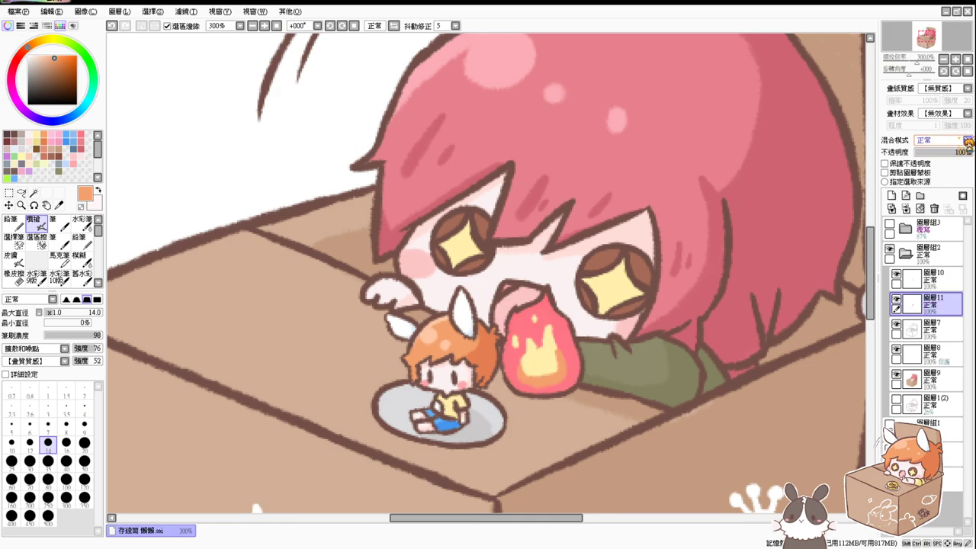
pyautogui.click(951, 152)
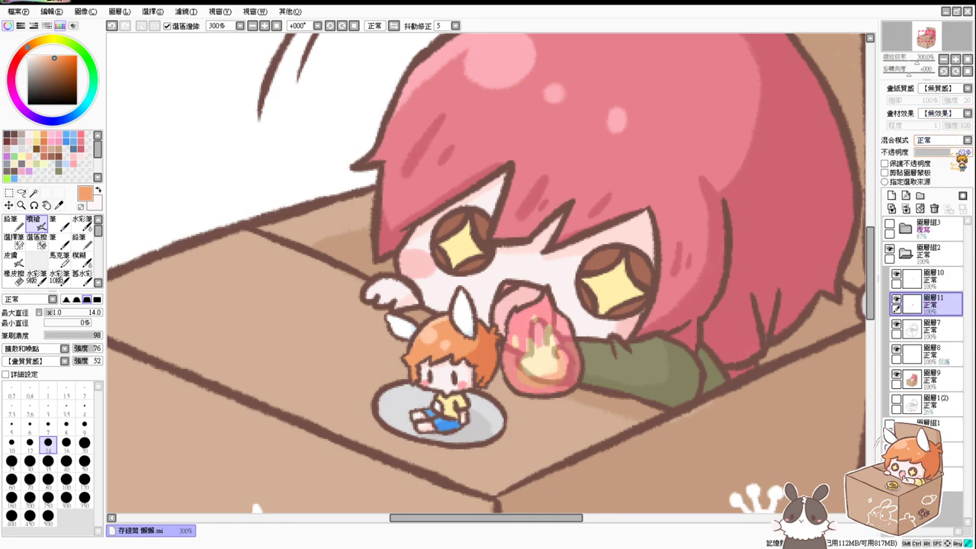
pyautogui.moveTo(951, 154); pyautogui.dragTo(975, 152)
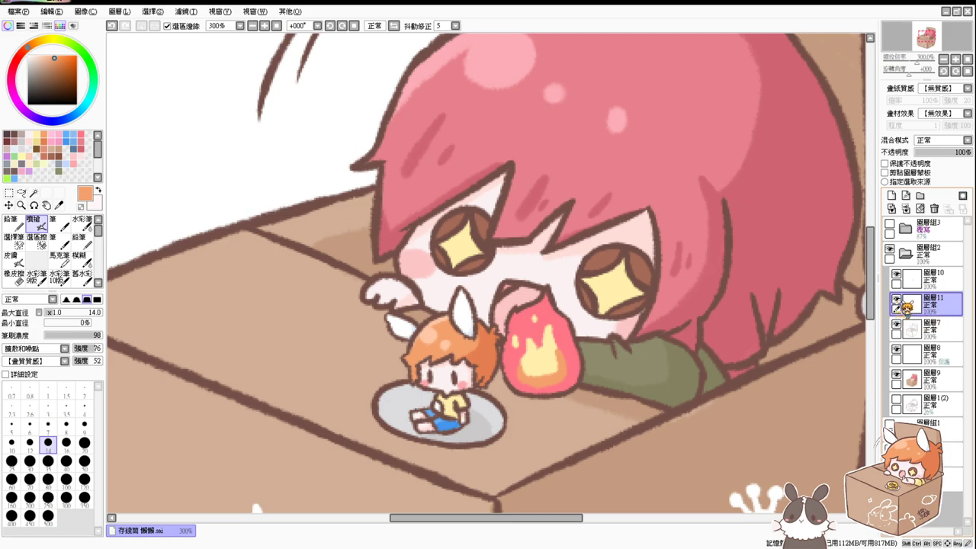
# Hide the flame layers 圖層11 and 圖層10 and show the whole canvas.
pyautogui.click(897, 299)
pyautogui.click(897, 274)
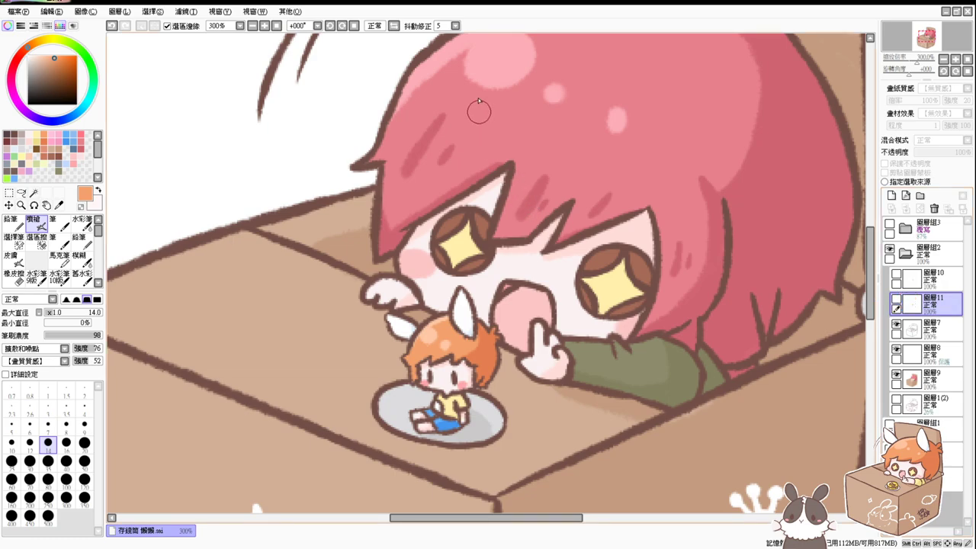
pyautogui.click(276, 25)
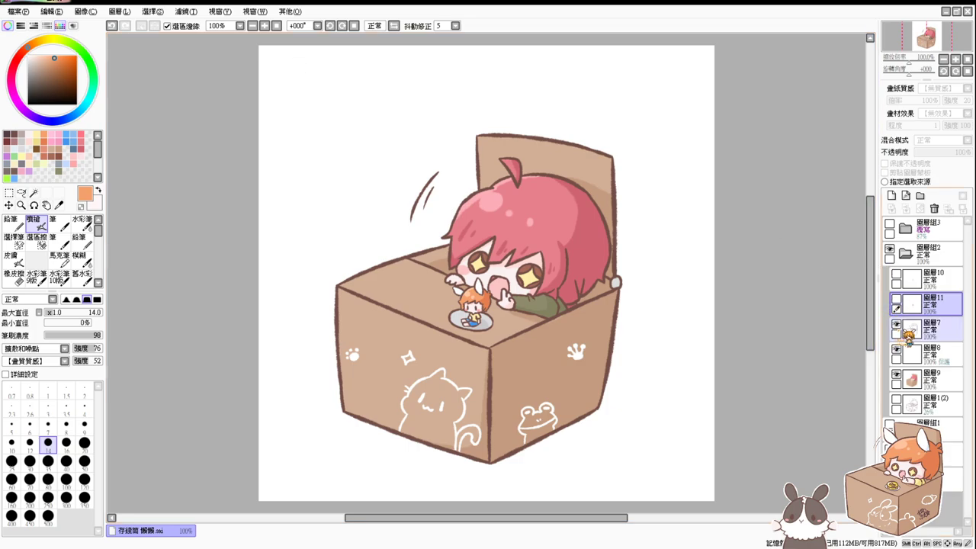
# Collapse 圖層組2 and delete the layer group 圖層組3.
pyautogui.click(906, 253)
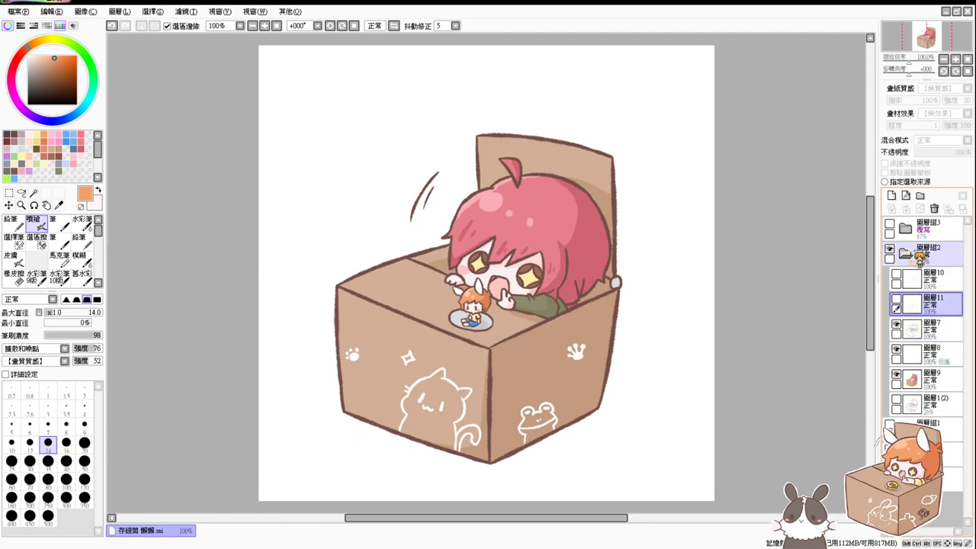
pyautogui.click(926, 227)
pyautogui.click(934, 208)
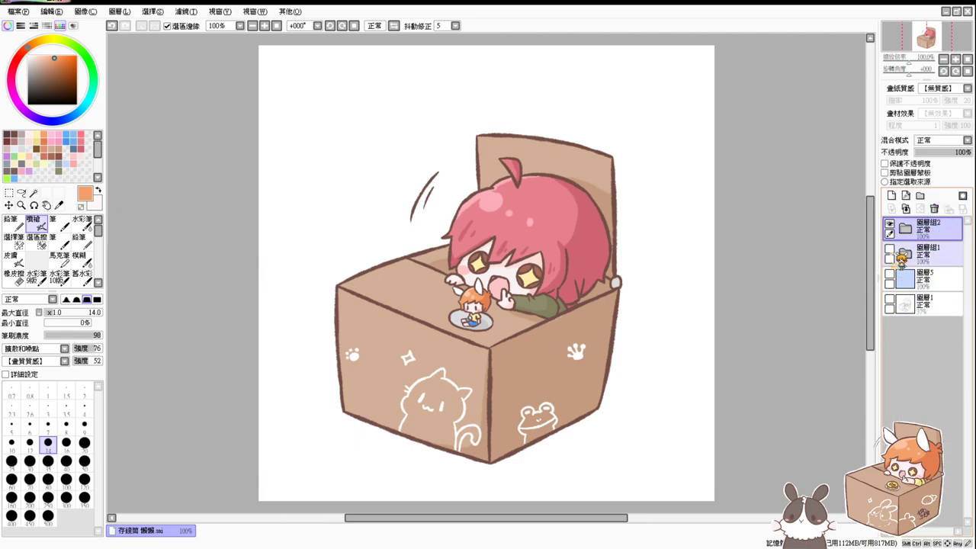
# Toggle the visibility of 圖層組2 and 圖層組1 to check their contents, and show the light blue background layer 圖層5.
pyautogui.click(889, 225)
pyautogui.click(888, 250)
pyautogui.click(889, 248)
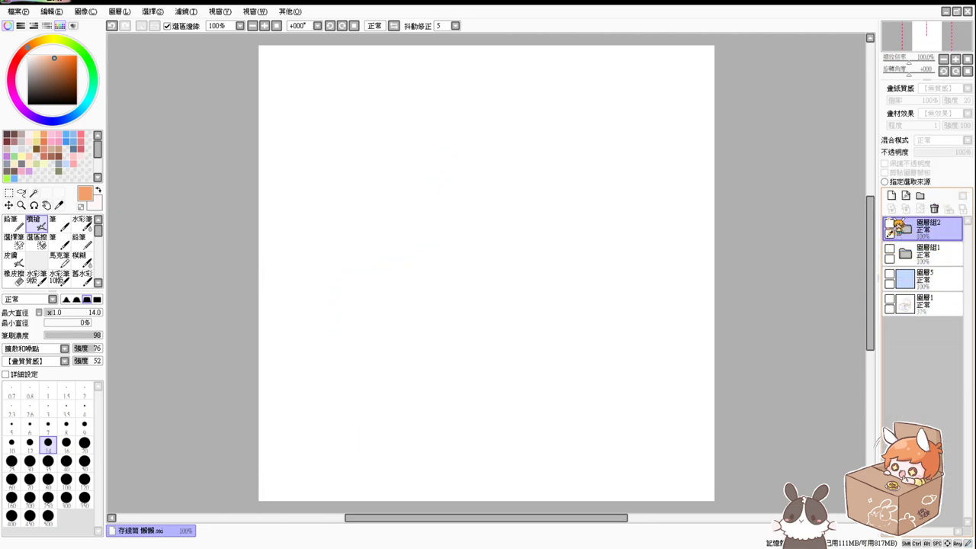
pyautogui.click(890, 224)
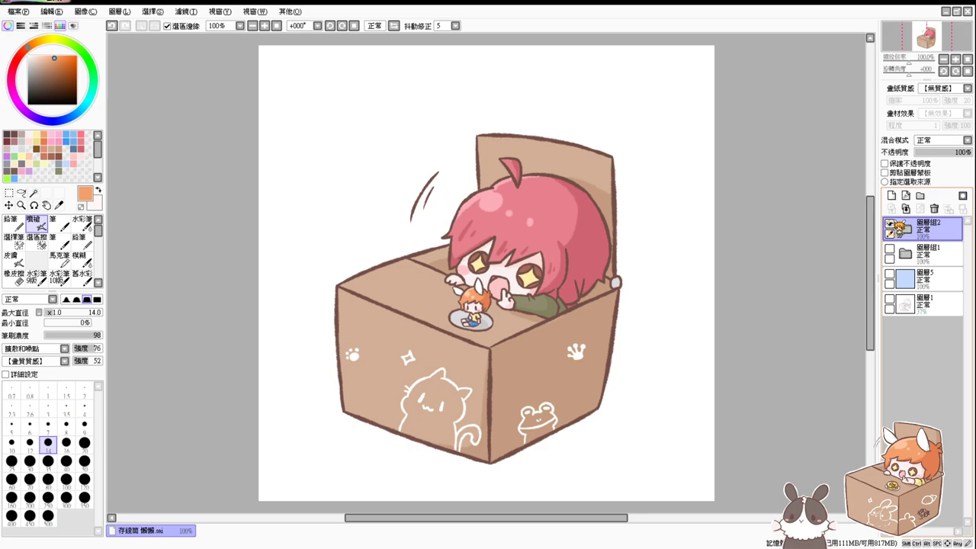
pyautogui.click(896, 278)
pyautogui.click(888, 273)
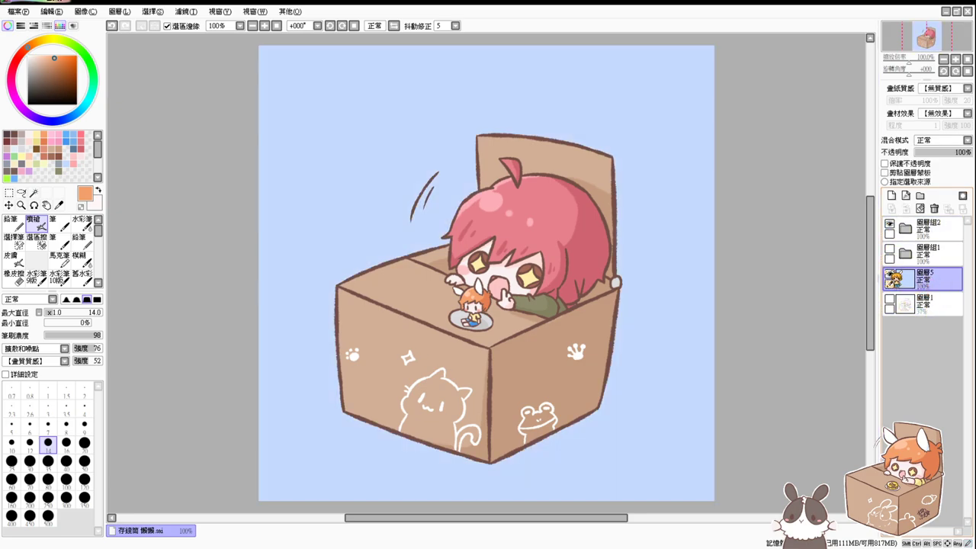
# Expand 圖層組2 and add a new layer directly above 圖層1(2), beneath the coloured artwork.
pyautogui.click(905, 229)
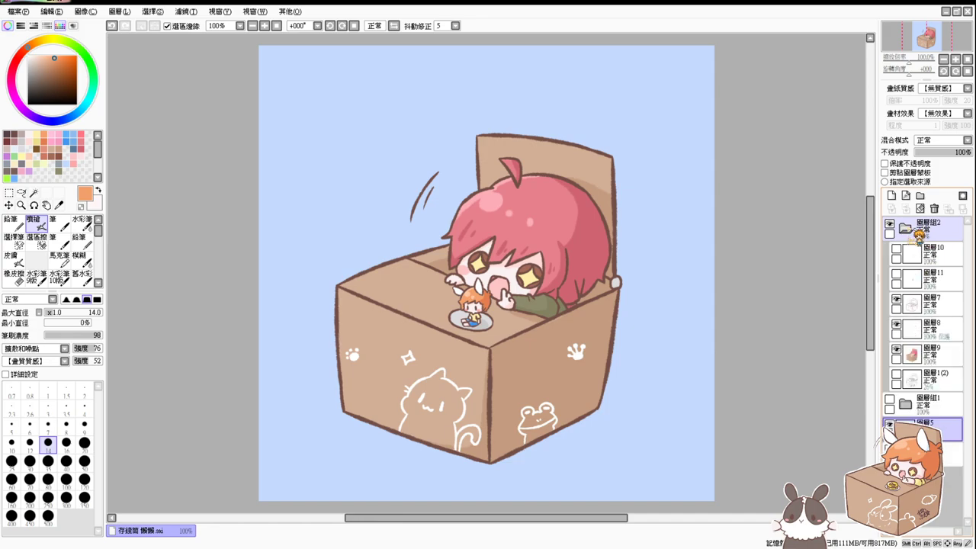
pyautogui.click(944, 382)
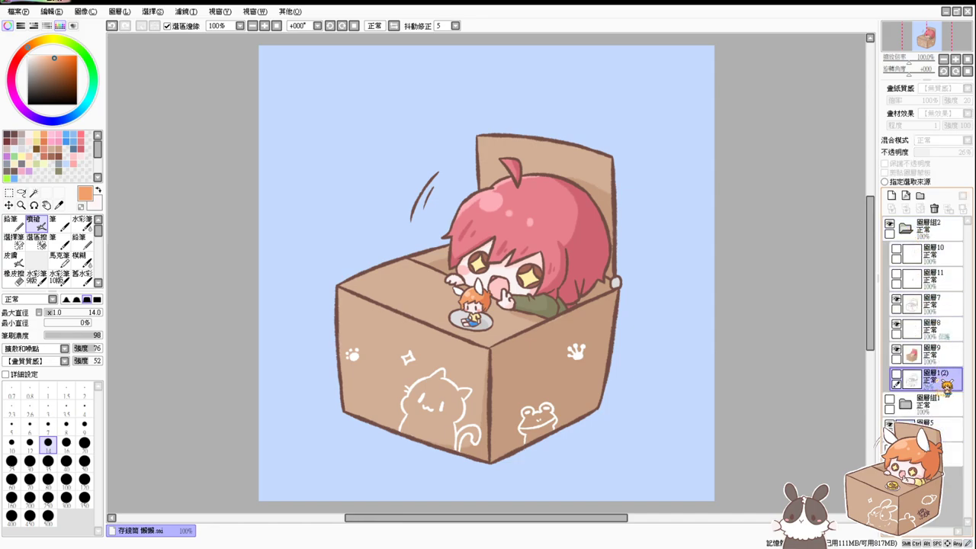
pyautogui.click(890, 195)
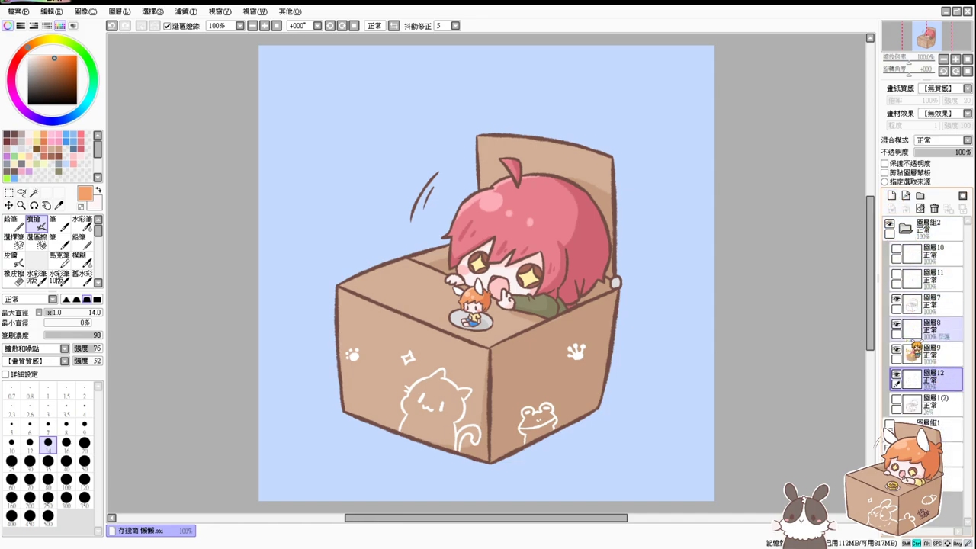
# Set the colour to white and the brush size to 21, and paint a white outline along the left edge of the pink hair.
pyautogui.hotkey('ctrl', '+')
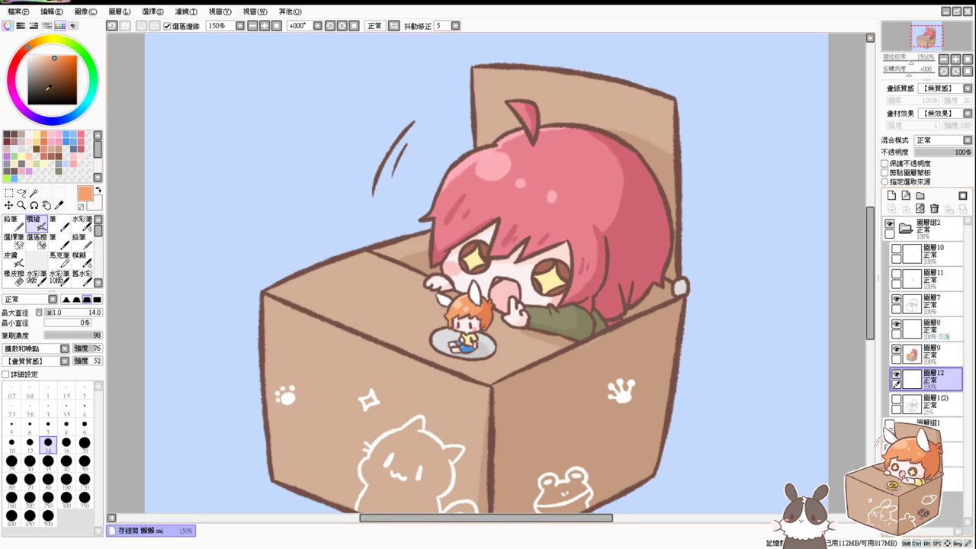
pyautogui.moveTo(47, 86); pyautogui.dragTo(20, 26)
pyautogui.moveTo(445, 157)
pyautogui.mouseDown()
pyautogui.moveTo(436, 176)
pyautogui.moveTo(464, 157)
pyautogui.moveTo(430, 206)
pyautogui.mouseUp()
pyautogui.hotkey('ctrl', 'z')
pyautogui.moveTo(473, 145)
pyautogui.mouseDown()
pyautogui.moveTo(413, 225)
pyautogui.moveTo(422, 227)
pyautogui.mouseUp()
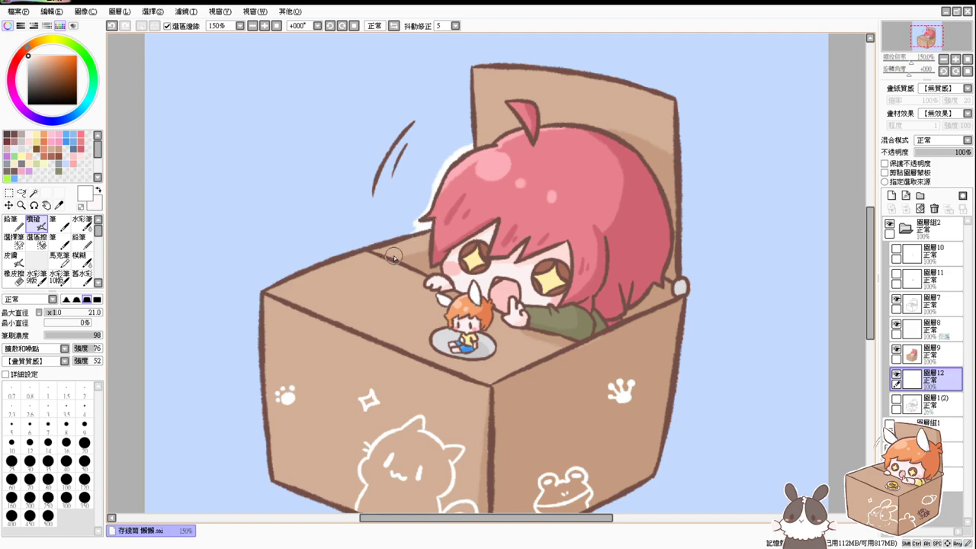
# Paint the white outline along the box's upper-left edge, down its left side and along its bottom edges.
pyautogui.moveTo(261, 295)
pyautogui.mouseDown()
pyautogui.moveTo(341, 252)
pyautogui.moveTo(429, 230)
pyautogui.mouseUp()
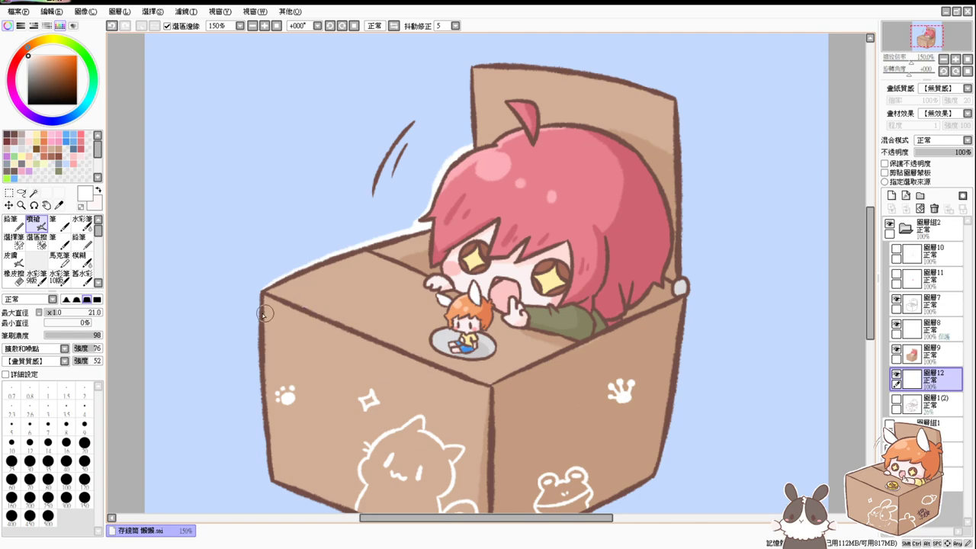
pyautogui.moveTo(261, 292); pyautogui.dragTo(349, 256)
pyautogui.moveTo(260, 293)
pyautogui.mouseDown()
pyautogui.moveTo(264, 414)
pyautogui.moveTo(272, 309)
pyautogui.mouseUp()
pyautogui.moveTo(248, 249); pyautogui.dragTo(256, 360)
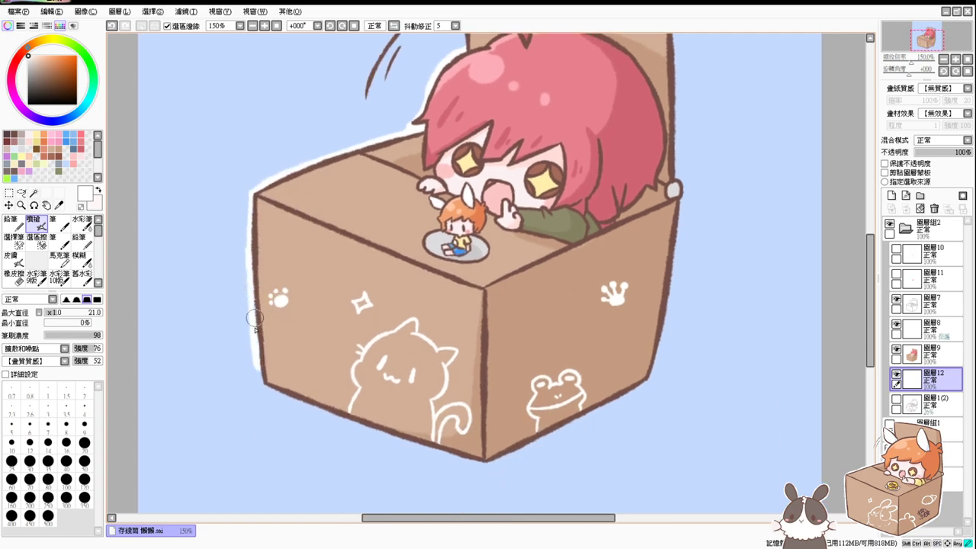
pyautogui.moveTo(255, 321)
pyautogui.mouseDown()
pyautogui.moveTo(263, 383)
pyautogui.moveTo(291, 399)
pyautogui.moveTo(270, 380)
pyautogui.moveTo(262, 388)
pyautogui.moveTo(382, 431)
pyautogui.moveTo(356, 431)
pyautogui.moveTo(331, 415)
pyautogui.moveTo(456, 459)
pyautogui.moveTo(499, 453)
pyautogui.moveTo(427, 442)
pyautogui.moveTo(488, 458)
pyautogui.moveTo(439, 454)
pyautogui.moveTo(474, 464)
pyautogui.moveTo(500, 459)
pyautogui.moveTo(482, 461)
pyautogui.moveTo(636, 381)
pyautogui.mouseUp()
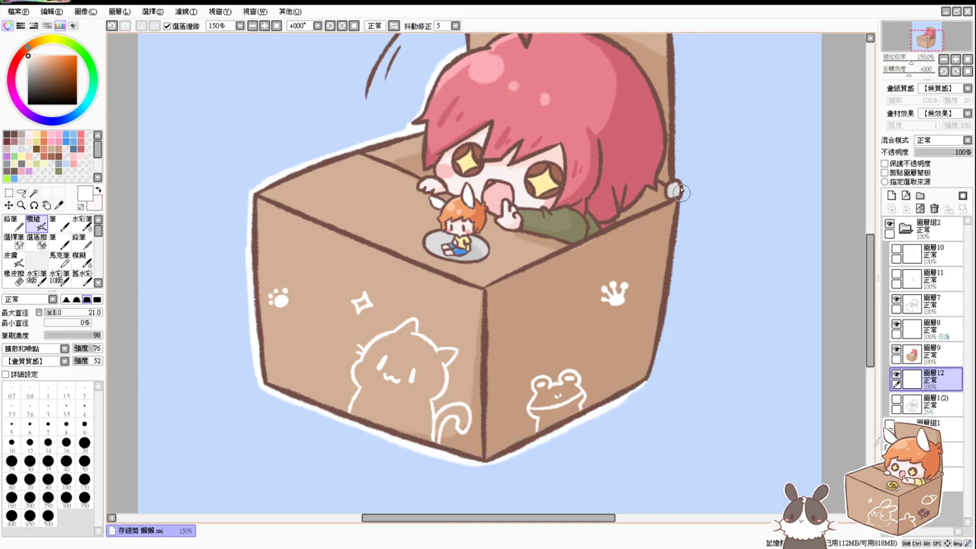
# Paint the white outline down the box's right side, from the character's hand to the bottom corner.
pyautogui.moveTo(680, 195); pyautogui.dragTo(668, 310)
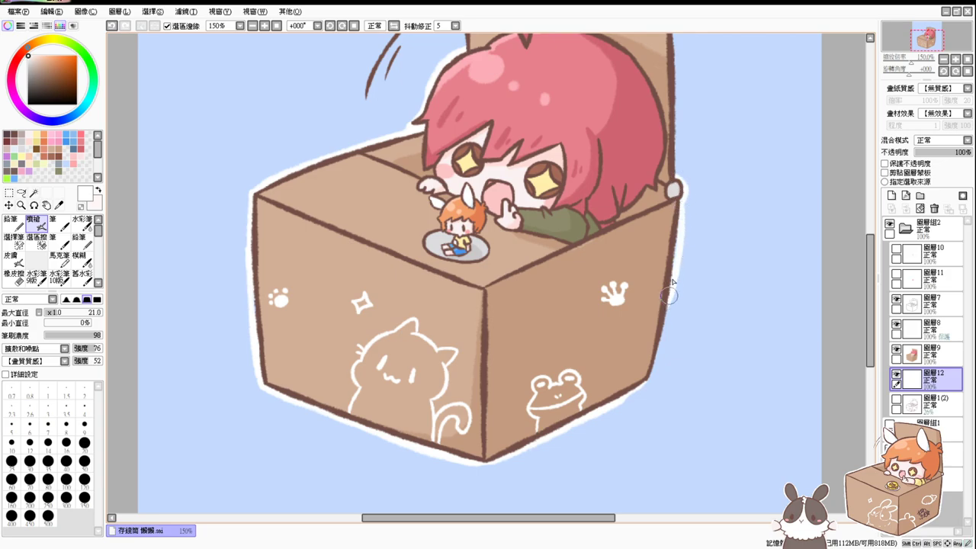
pyautogui.hotkey('ctrl', 'z')
pyautogui.moveTo(680, 198); pyautogui.dragTo(668, 309)
pyautogui.moveTo(673, 270); pyautogui.dragTo(657, 363)
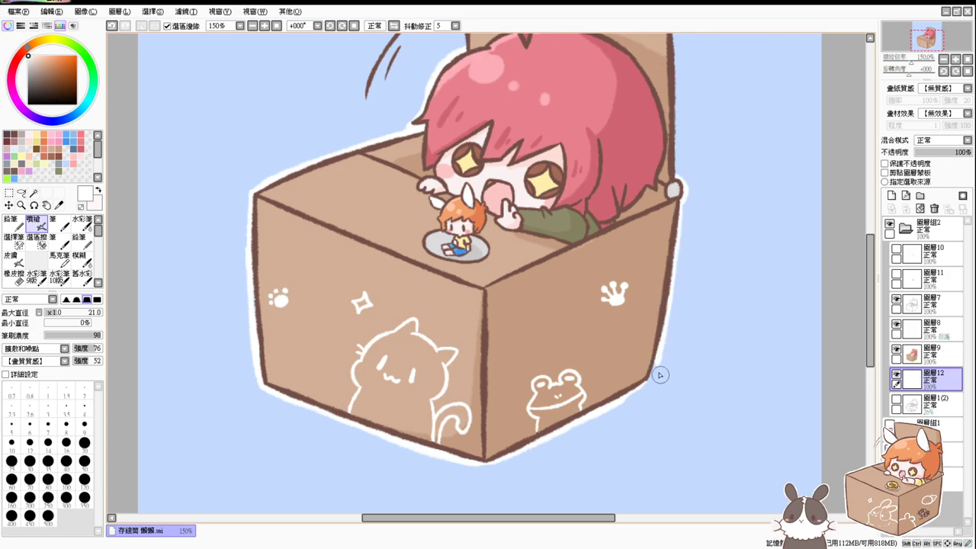
# Paint the white outline around the left, top and right edges of the raised box flap.
pyautogui.moveTo(651, 275); pyautogui.dragTo(610, 480)
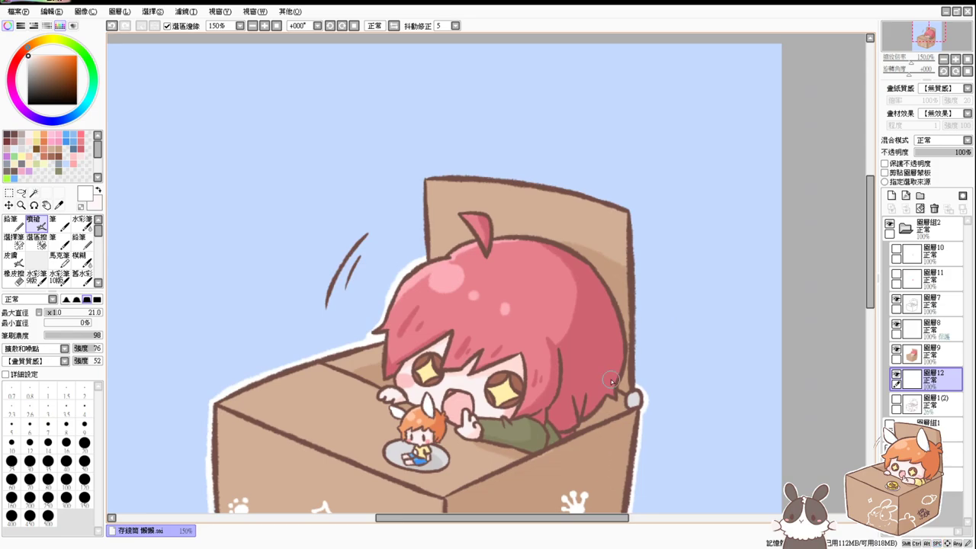
pyautogui.moveTo(423, 179); pyautogui.dragTo(426, 253)
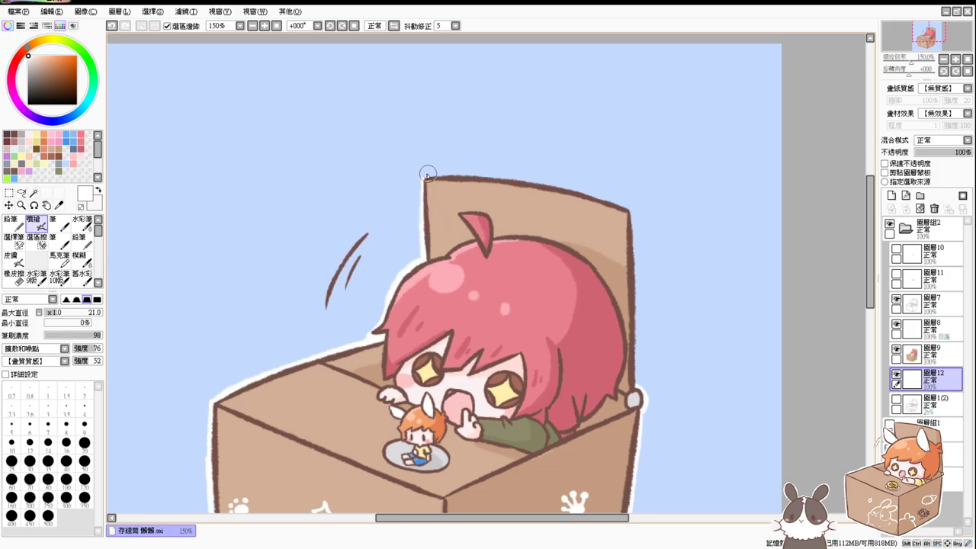
pyautogui.moveTo(461, 171); pyautogui.dragTo(632, 205)
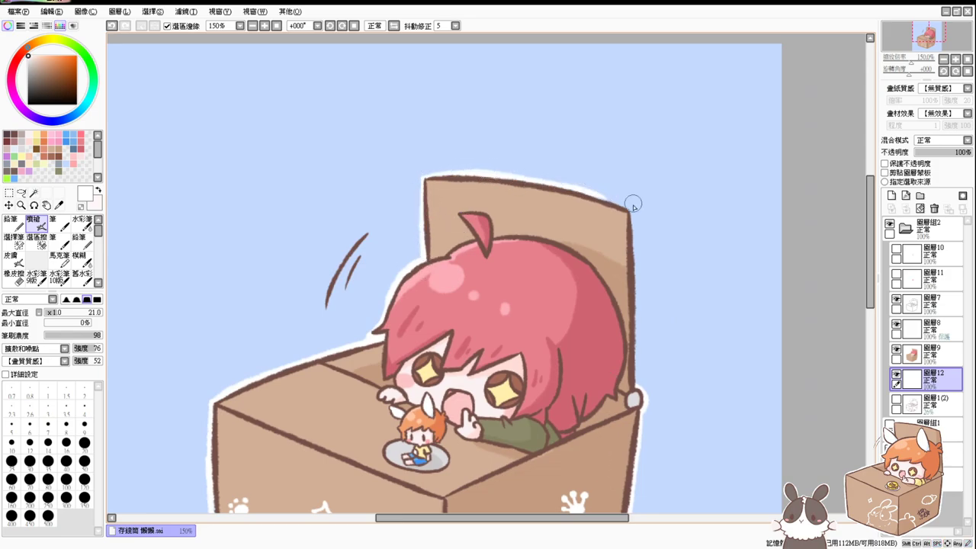
pyautogui.moveTo(565, 185); pyautogui.dragTo(638, 216)
pyautogui.hotkey('ctrl', 'z')
pyautogui.moveTo(572, 188)
pyautogui.mouseDown()
pyautogui.moveTo(632, 211)
pyautogui.moveTo(633, 224)
pyautogui.moveTo(634, 211)
pyautogui.moveTo(624, 219)
pyautogui.moveTo(630, 391)
pyautogui.mouseUp()
# Paint a thin white outline around the two motion lines beside the character's head.
pyautogui.moveTo(365, 235)
pyautogui.mouseDown()
pyautogui.moveTo(330, 280)
pyautogui.moveTo(328, 310)
pyautogui.moveTo(365, 230)
pyautogui.moveTo(358, 259)
pyautogui.mouseUp()
pyautogui.hotkey('ctrl', 'z')
pyautogui.hotkey('ctrl', 'z')
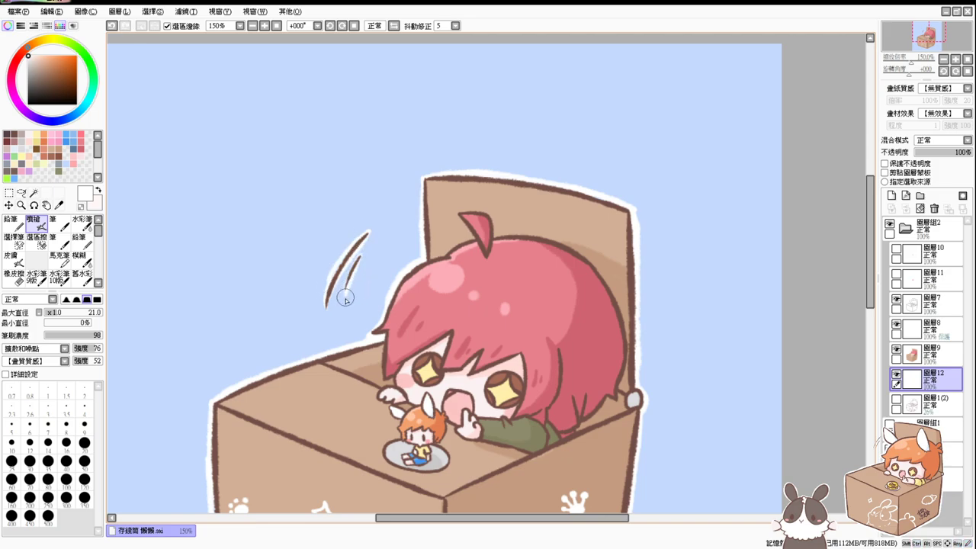
# Show and select the flame layer 圖層11, try a reduced opacity, and set it to 100%.
pyautogui.scroll(-4, 358, 324)
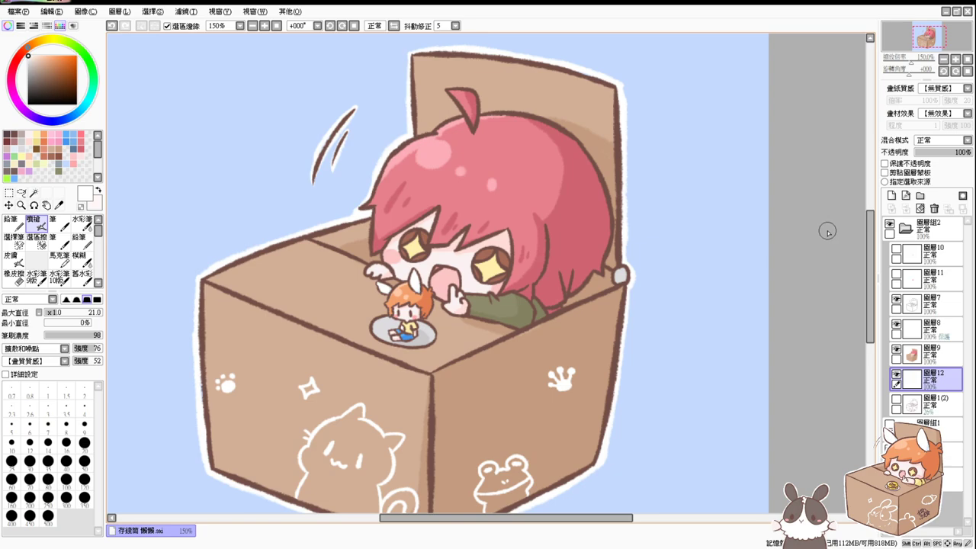
pyautogui.click(896, 273)
pyautogui.click(928, 279)
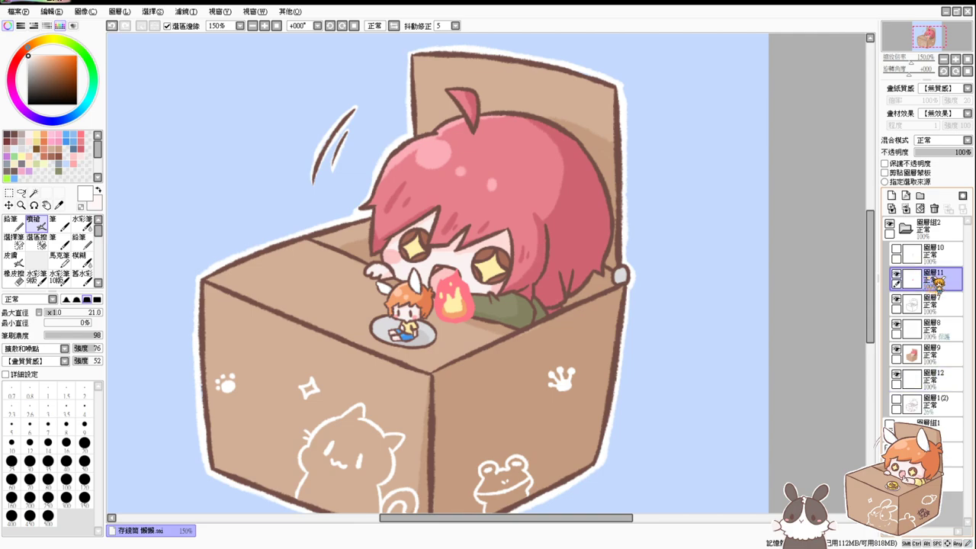
pyautogui.click(962, 152)
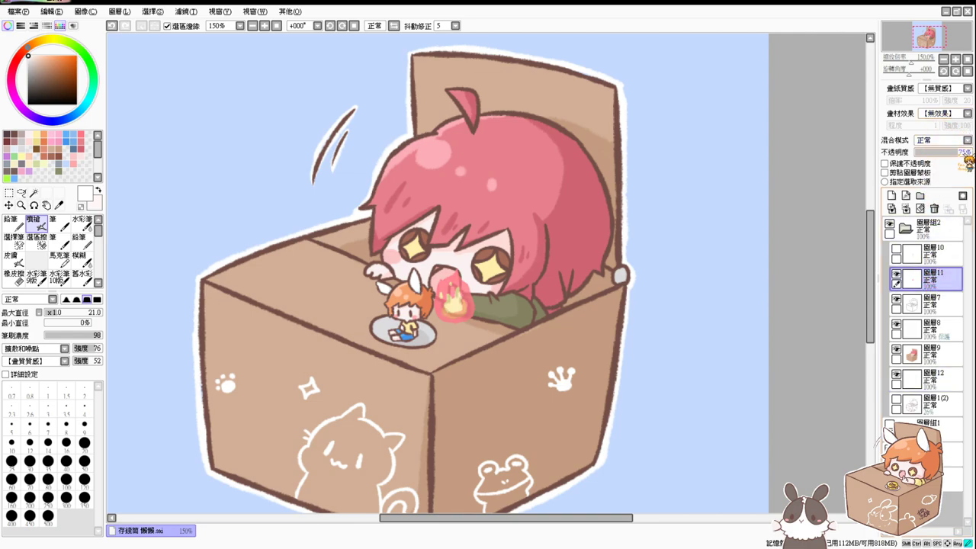
pyautogui.moveTo(965, 152); pyautogui.dragTo(965, 153)
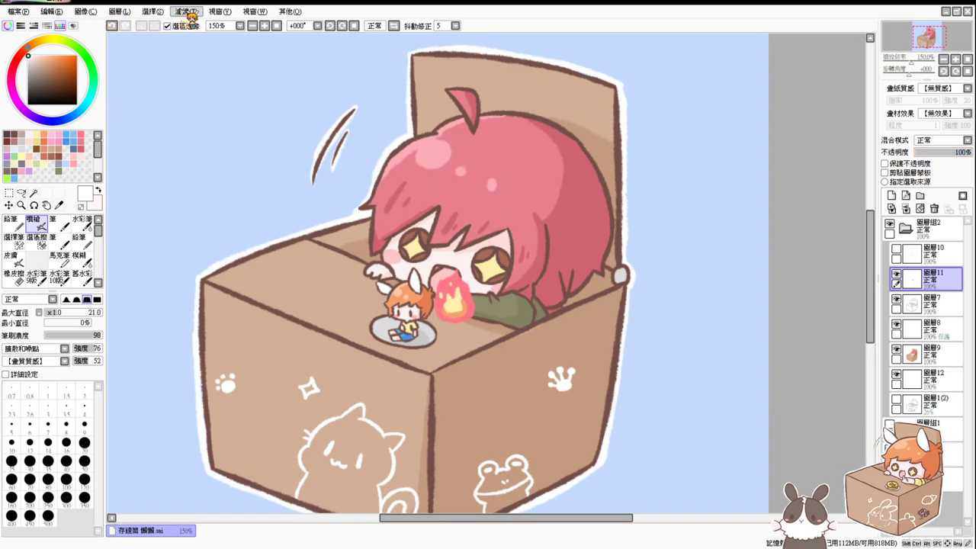
pyautogui.click(200, 29)
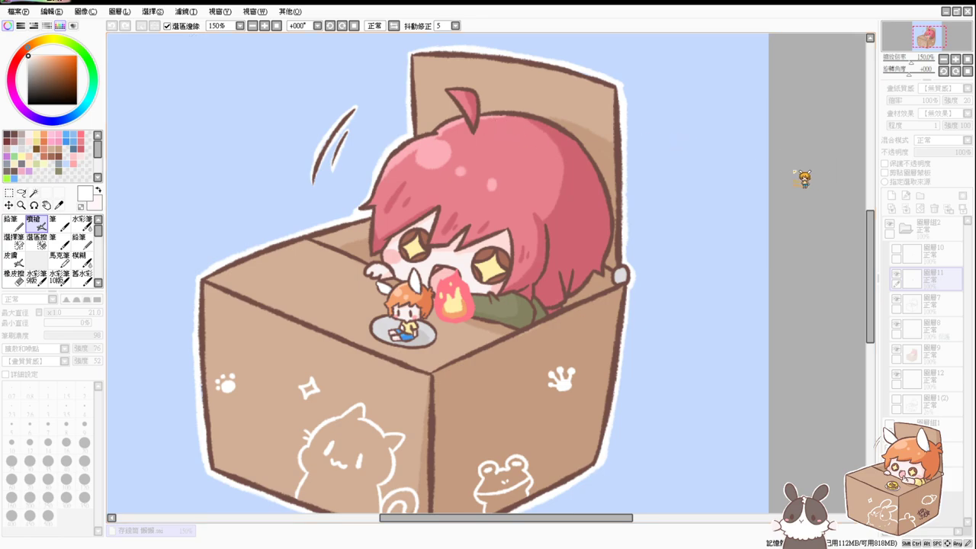
pyautogui.moveTo(793, 190); pyautogui.dragTo(899, 195)
pyautogui.moveTo(788, 209); pyautogui.dragTo(682, 206)
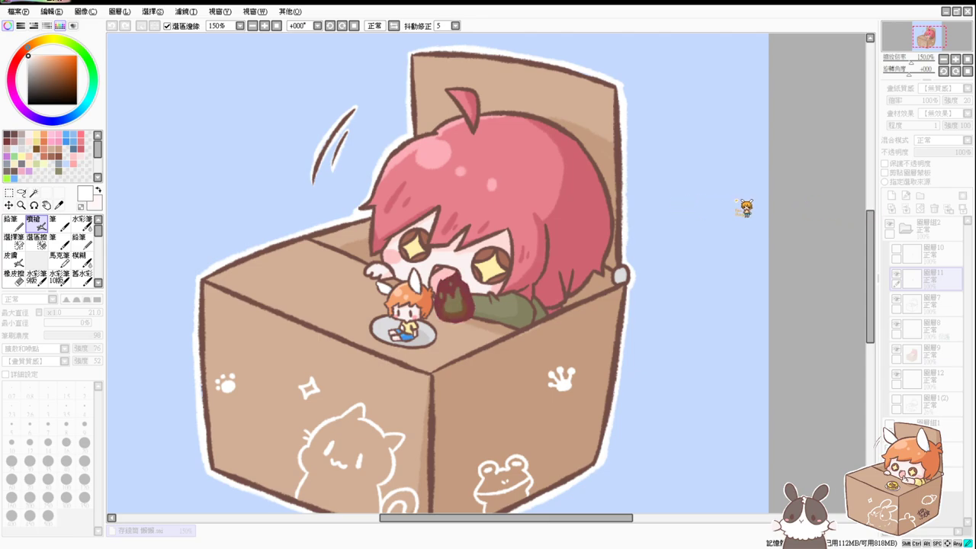
pyautogui.click(863, 227)
# Apply a strong contrast increase to the flame on 圖層11, giving it pure red and yellow colours.
pyautogui.click(185, 12)
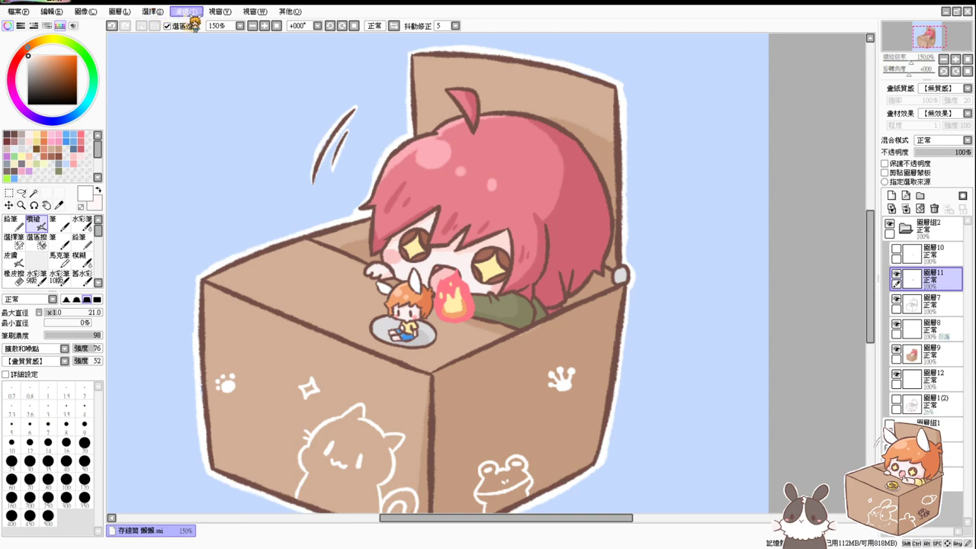
pyautogui.click(200, 44)
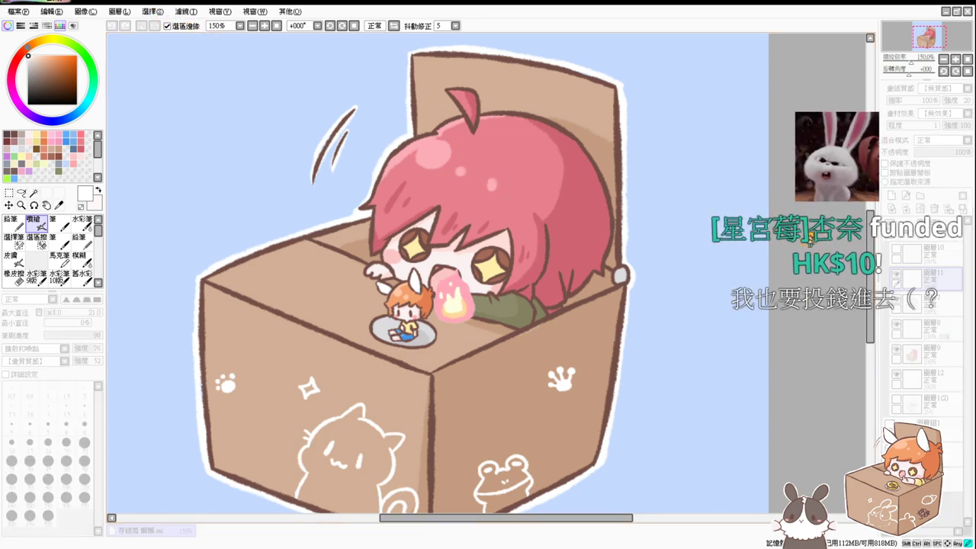
pyautogui.moveTo(771, 251); pyautogui.dragTo(862, 252)
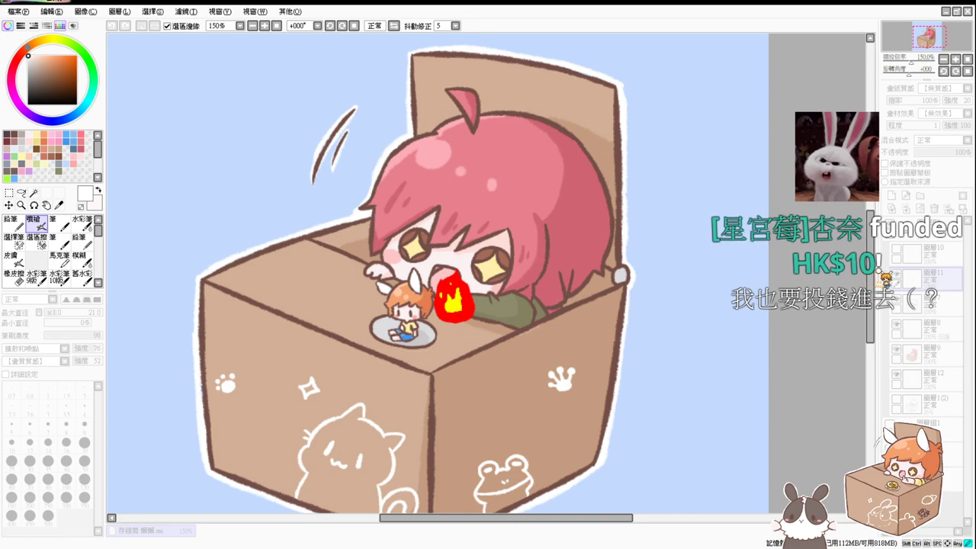
pyautogui.click(819, 276)
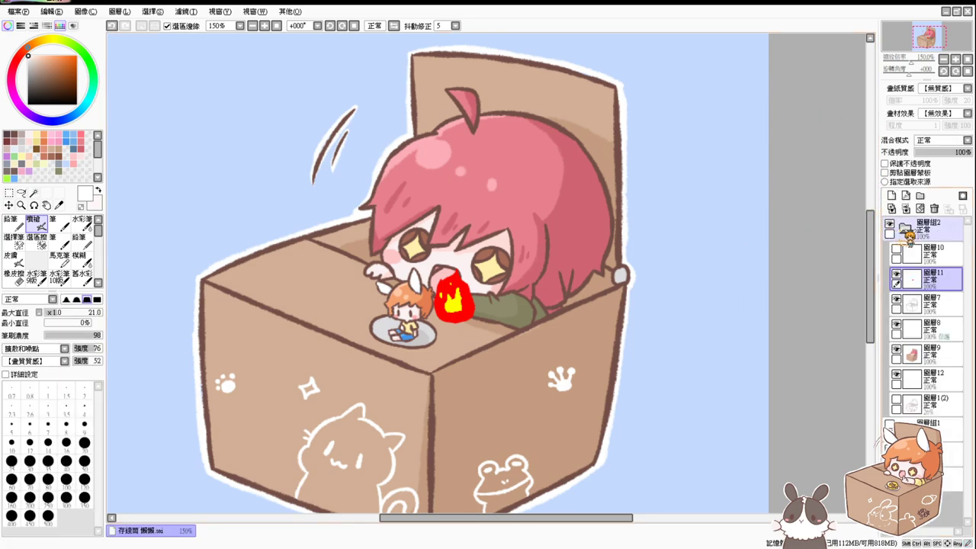
# Try 正片疊底 and 黑白 blending on 圖層11, and set its blending mode to 發光.
pyautogui.click(945, 140)
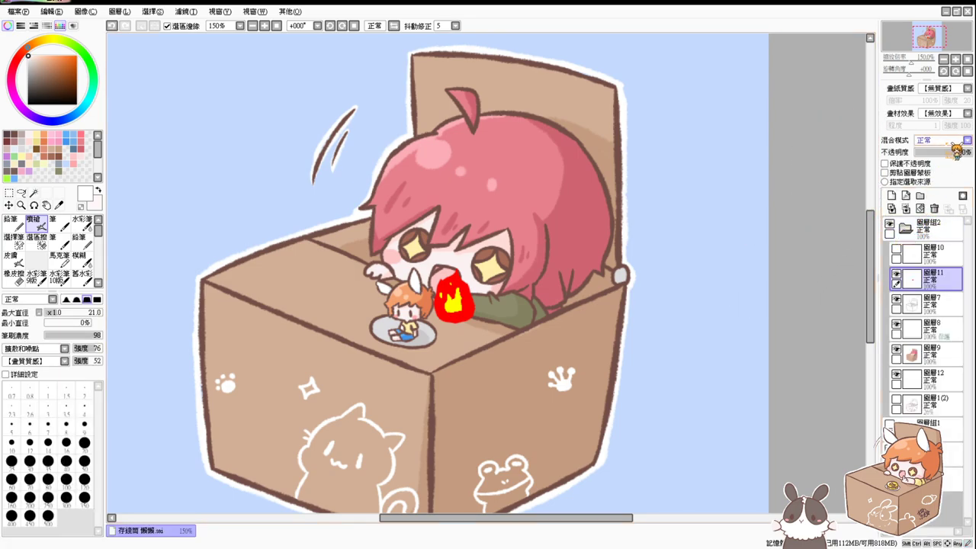
pyautogui.click(939, 158)
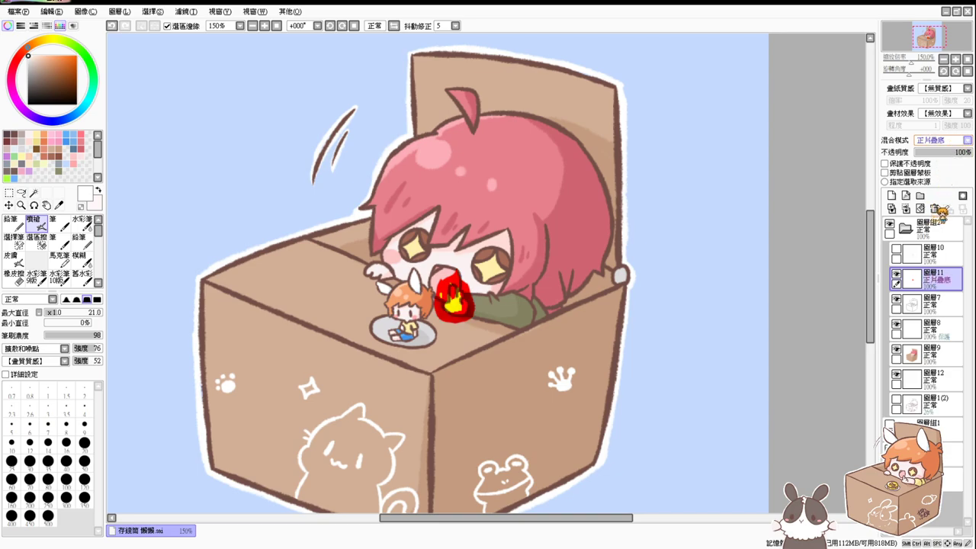
pyautogui.click(939, 214)
pyautogui.click(954, 141)
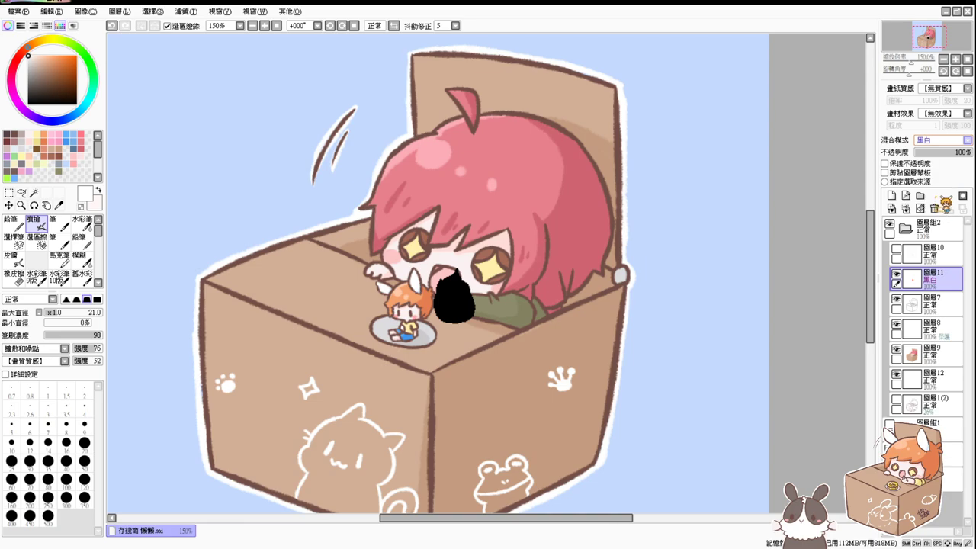
pyautogui.scroll(3, 943, 140)
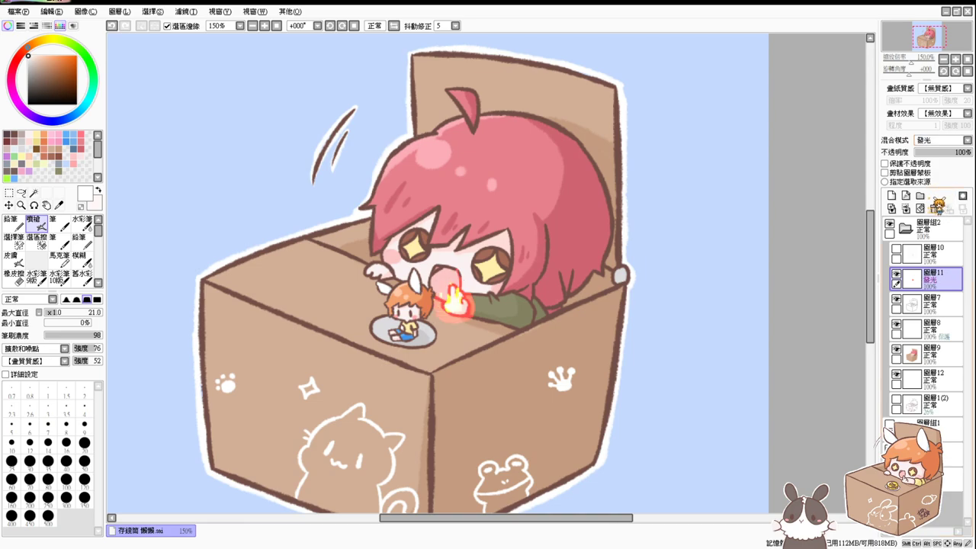
# Undo the blending mode and contrast changes on 圖層11, and set the flame layer's opacity to 72%.
pyautogui.scroll(1, 953, 144)
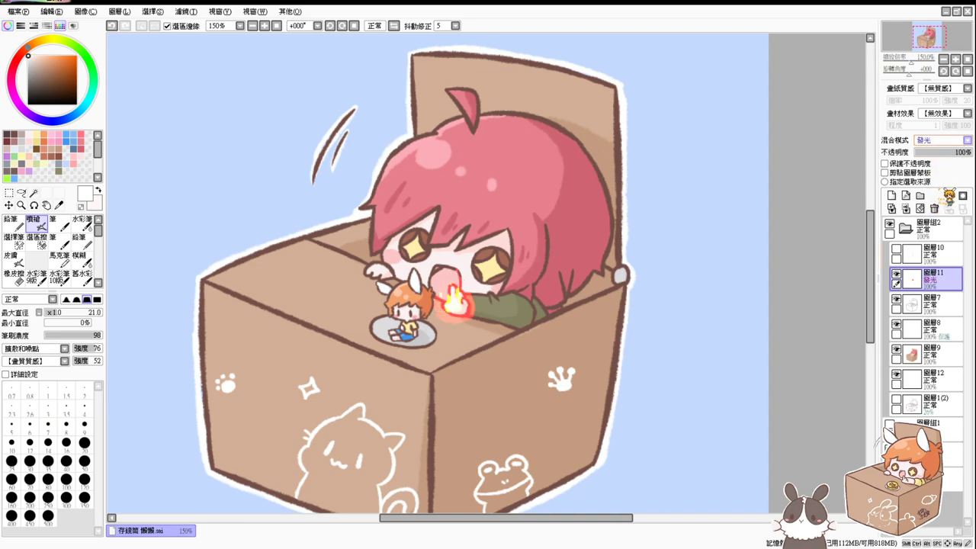
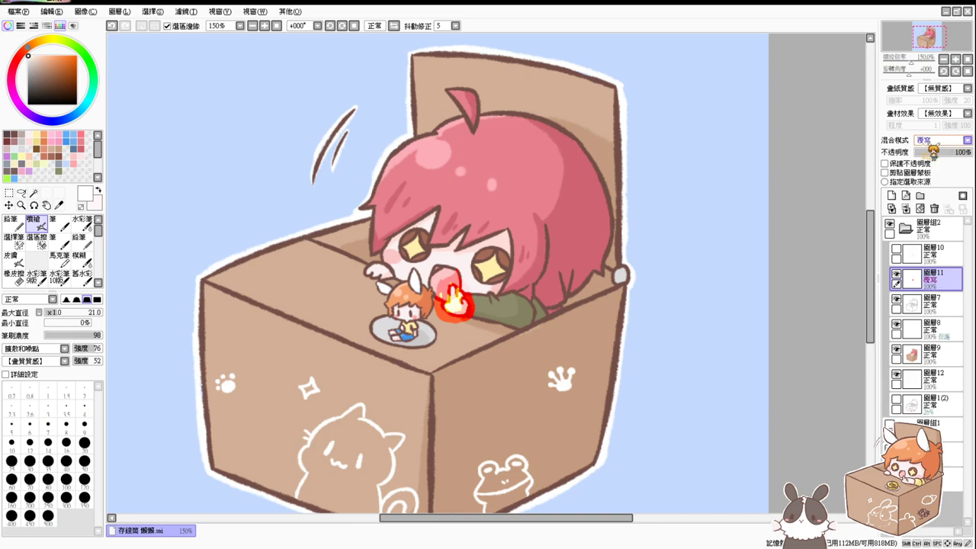
pyautogui.hotkey('ctrl', 'z')
pyautogui.hotkey('ctrl', 'z')
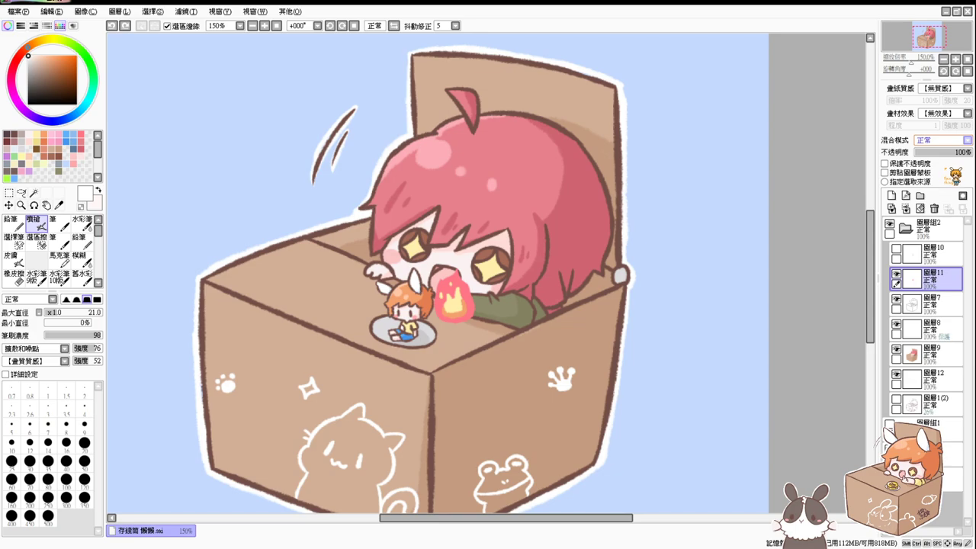
pyautogui.click(960, 153)
pyautogui.moveTo(962, 152); pyautogui.dragTo(958, 157)
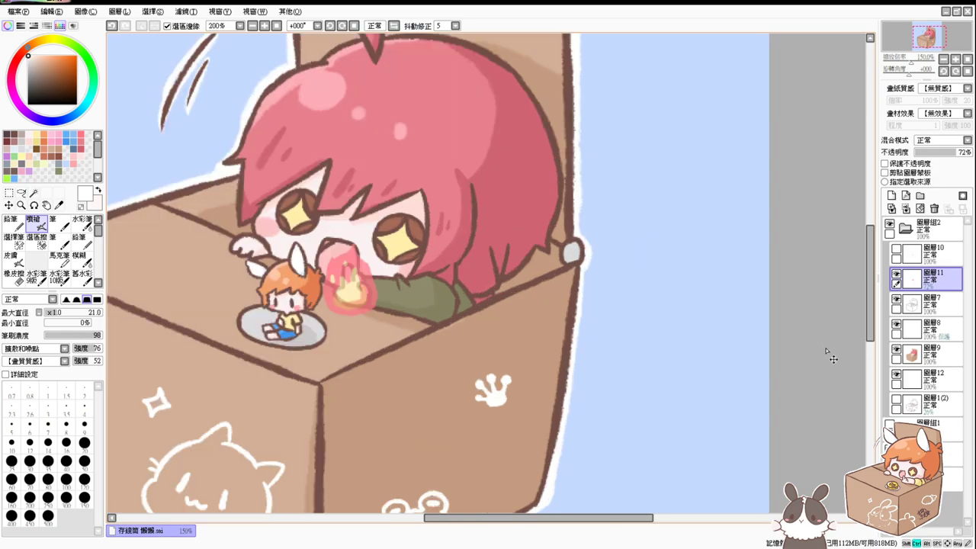
pyautogui.scroll(1, 827, 352)
pyautogui.moveTo(455, 394); pyautogui.dragTo(564, 428)
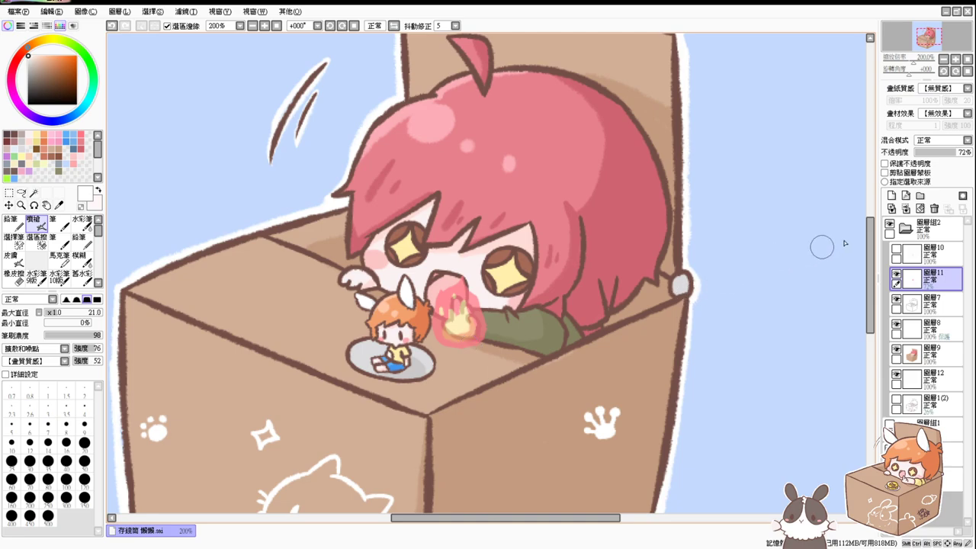
# Delete 圖層10 above the flame layer, and undo a trial deletion of 圖層11.
pyautogui.click(943, 259)
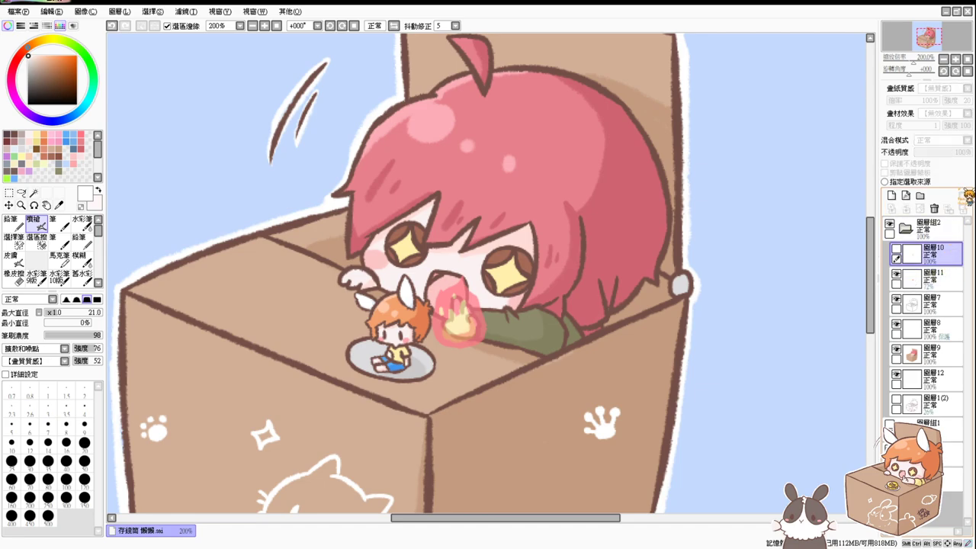
pyautogui.click(933, 208)
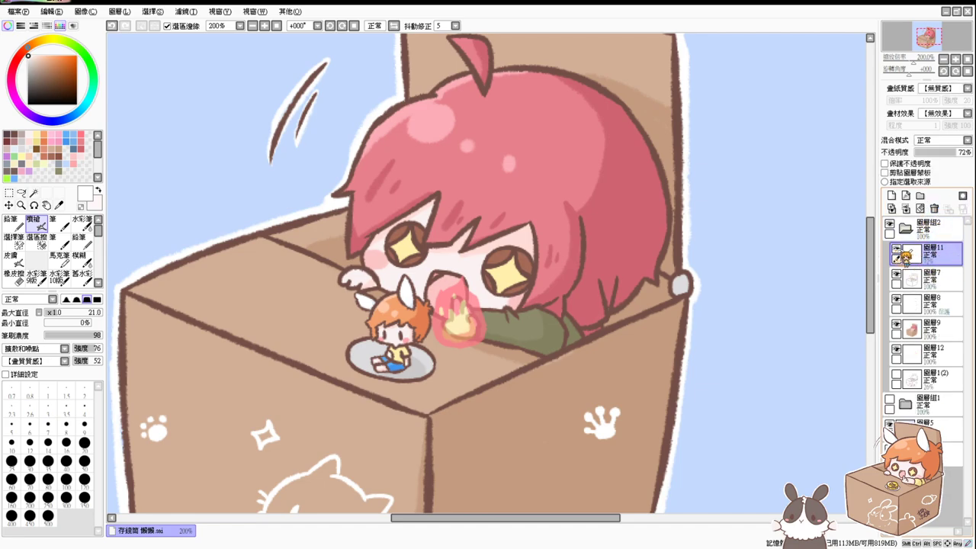
pyautogui.click(934, 208)
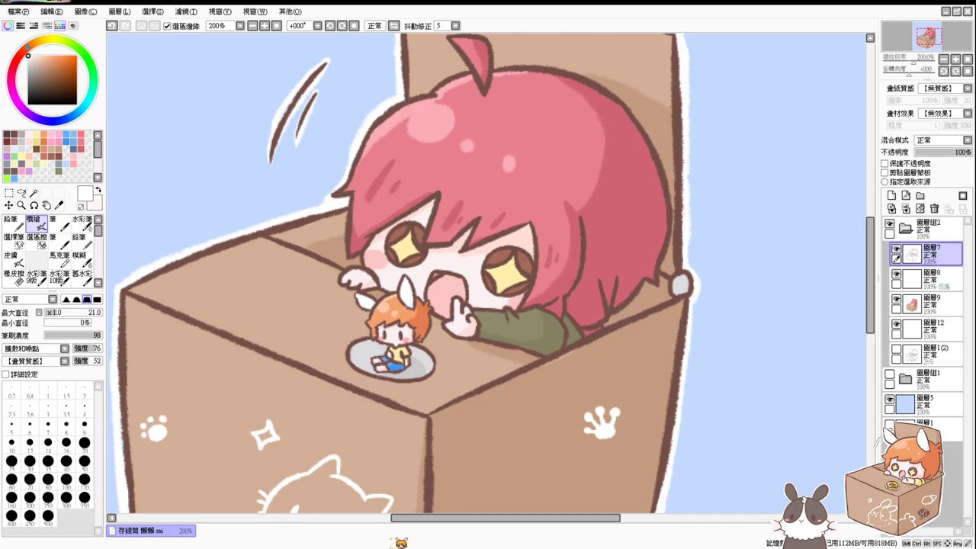
pyautogui.hotkey('ctrl', 'z')
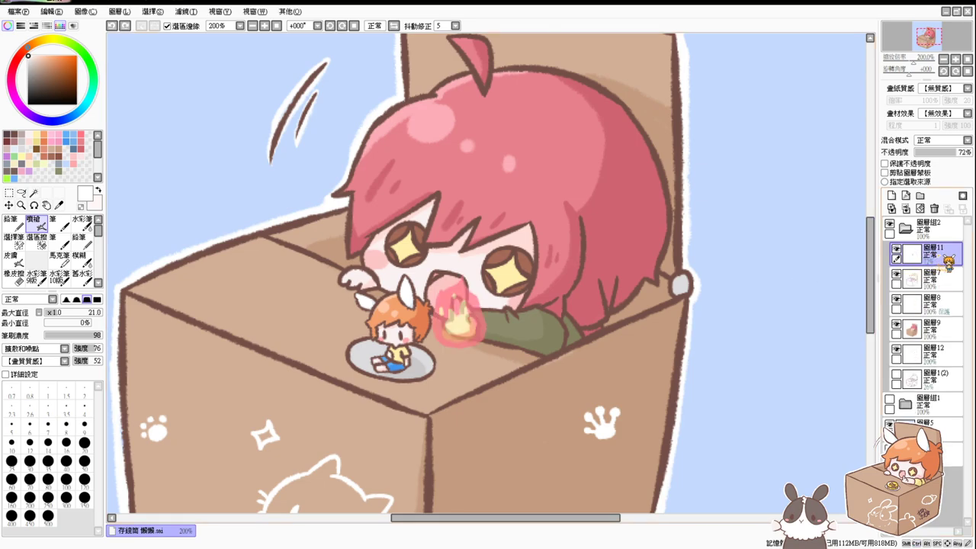
# Hide the old flame on 圖層11, and add a new layer above it with 71% opacity.
pyautogui.click(896, 249)
pyautogui.click(891, 195)
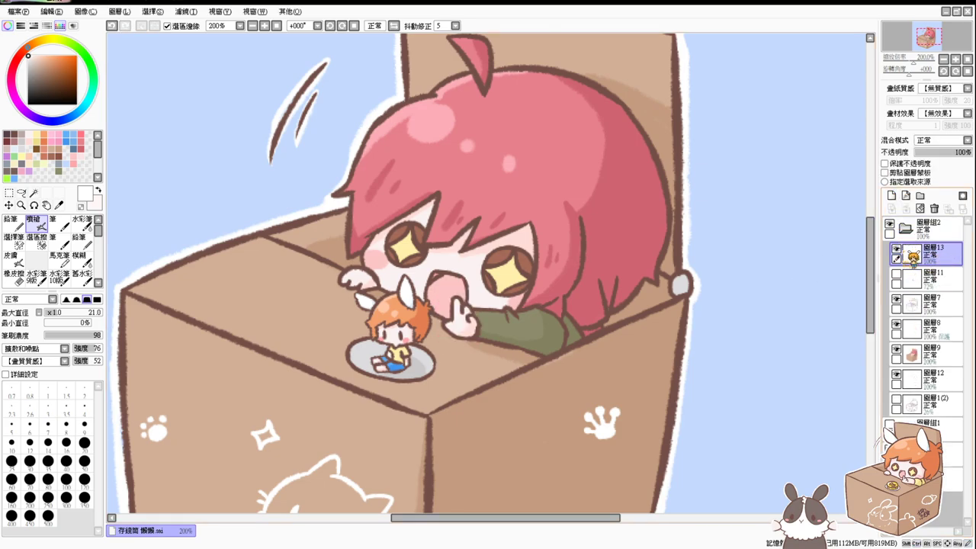
pyautogui.hotkey('ctrl', '+')
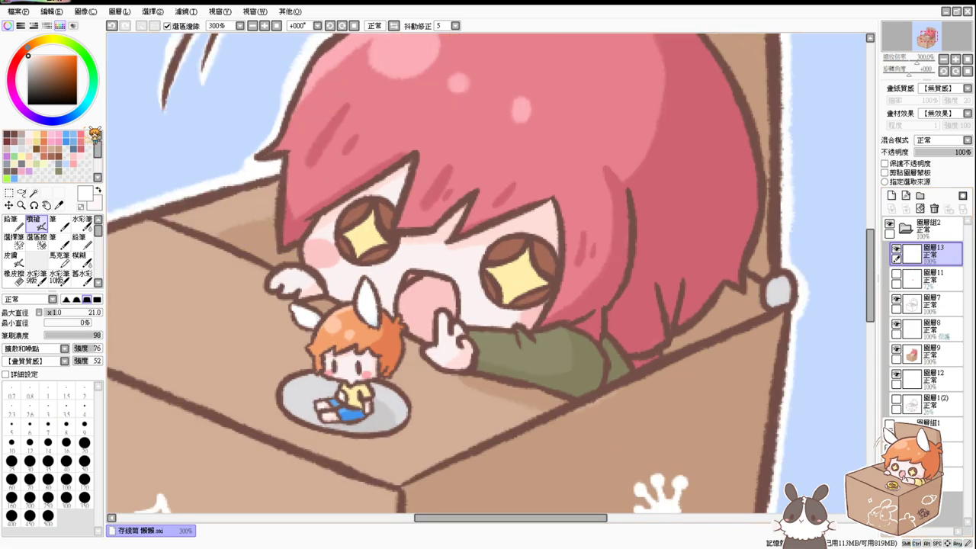
pyautogui.click(85, 134)
pyautogui.click(44, 134)
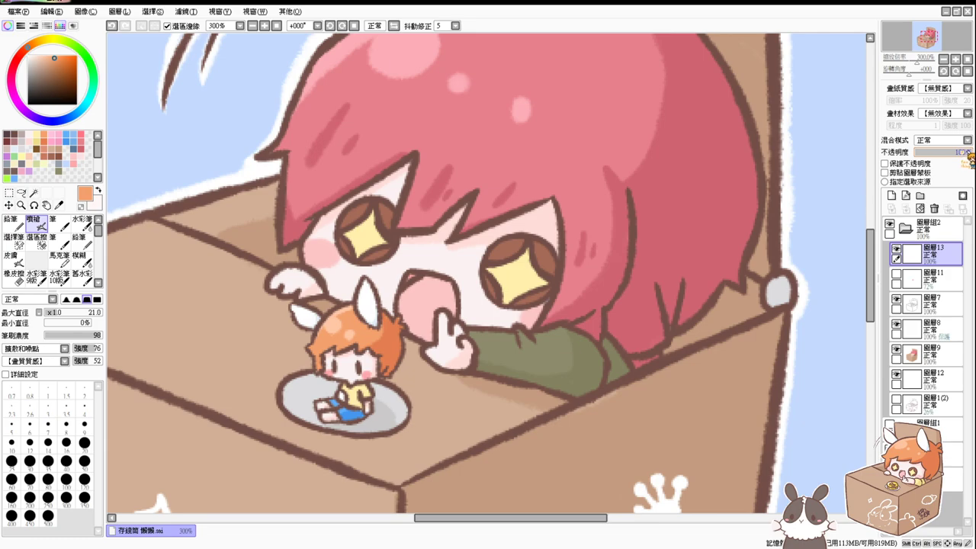
pyautogui.moveTo(969, 156); pyautogui.dragTo(956, 153)
# Paint a solid orange flame shape over the character's hand beside the mouth, with brush size 16.
pyautogui.click(66, 55)
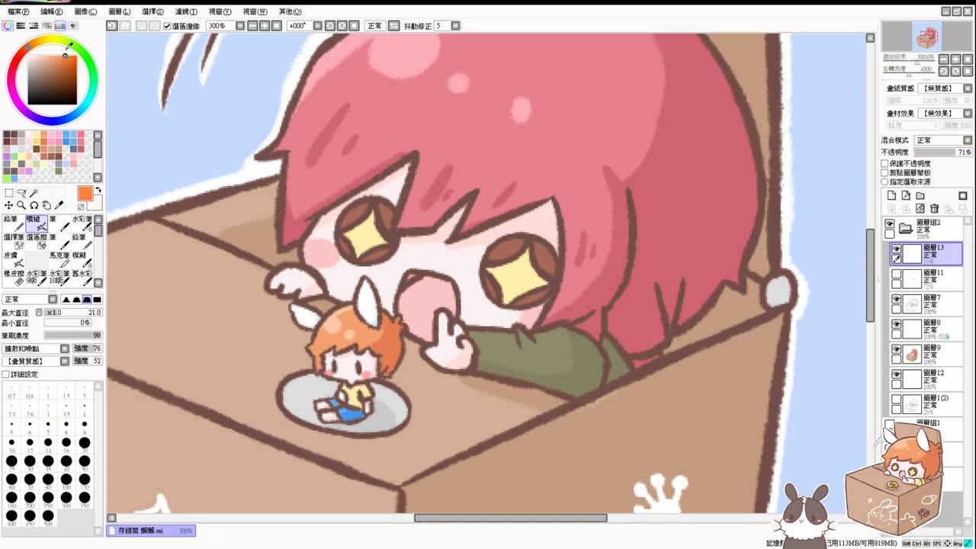
pyautogui.moveTo(461, 320)
pyautogui.mouseDown()
pyautogui.moveTo(441, 368)
pyautogui.moveTo(433, 331)
pyautogui.moveTo(476, 305)
pyautogui.moveTo(446, 358)
pyautogui.moveTo(468, 309)
pyautogui.moveTo(500, 350)
pyautogui.moveTo(483, 353)
pyautogui.mouseUp()
pyautogui.hotkey('ctrl', 'z')
pyautogui.press('[')
pyautogui.moveTo(428, 318)
pyautogui.mouseDown()
pyautogui.moveTo(454, 276)
pyautogui.moveTo(442, 373)
pyautogui.moveTo(436, 324)
pyautogui.moveTo(431, 333)
pyautogui.mouseUp()
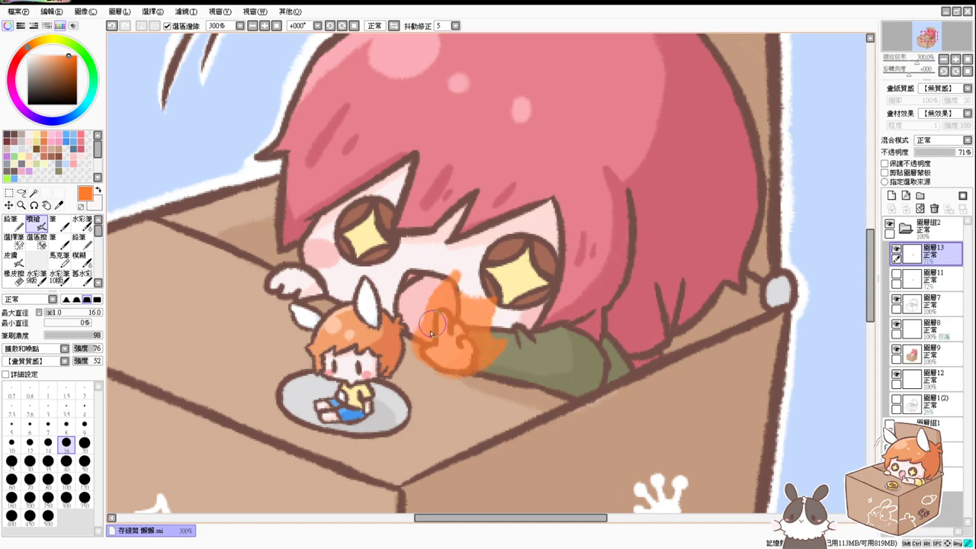
# Paint a light yellow core with jagged tips in the lower part of the orange flame.
pyautogui.click(53, 41)
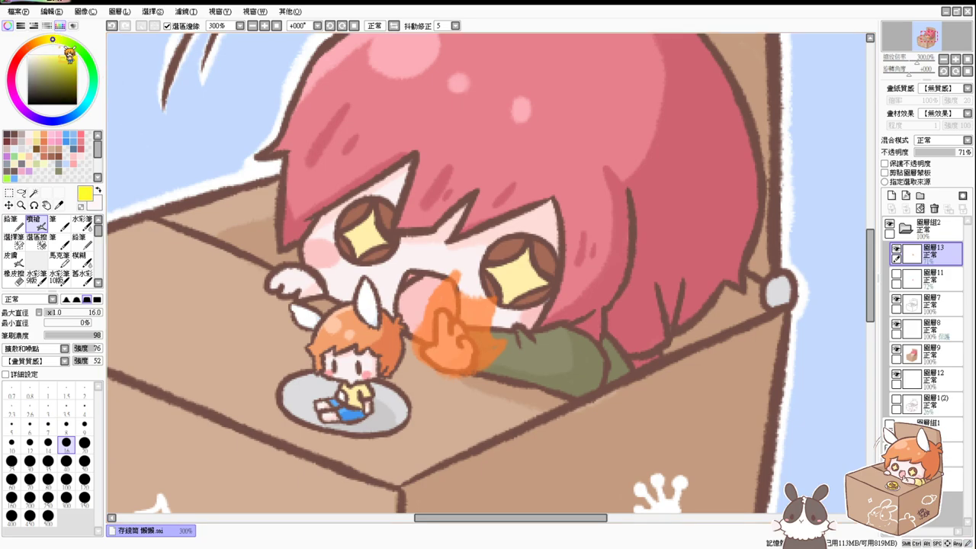
pyautogui.moveTo(447, 351)
pyautogui.mouseDown()
pyautogui.moveTo(461, 324)
pyautogui.moveTo(455, 357)
pyautogui.mouseUp()
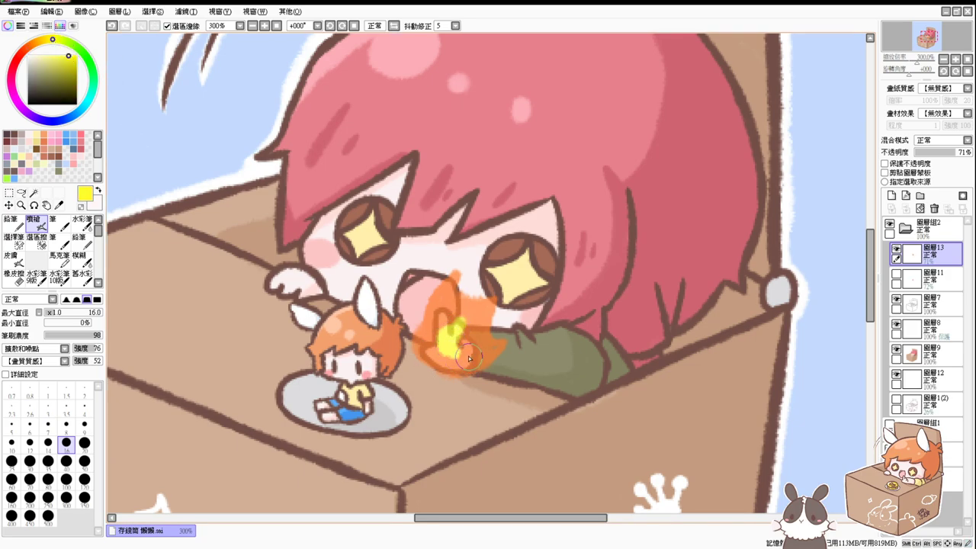
pyautogui.hotkey('ctrl', 'z')
pyautogui.click(58, 55)
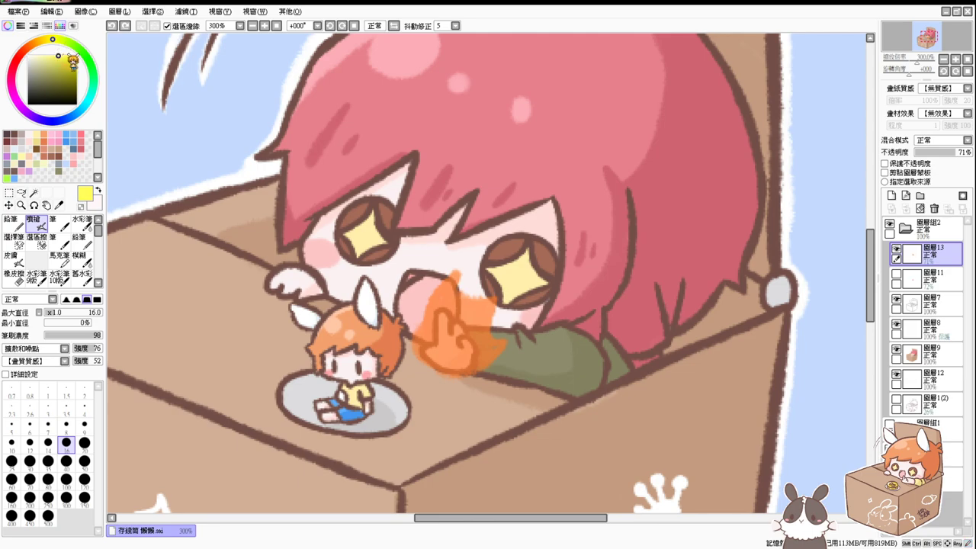
pyautogui.moveTo(460, 344)
pyautogui.mouseDown()
pyautogui.moveTo(476, 335)
pyautogui.moveTo(446, 357)
pyautogui.moveTo(427, 349)
pyautogui.moveTo(456, 361)
pyautogui.moveTo(469, 352)
pyautogui.moveTo(424, 337)
pyautogui.moveTo(465, 351)
pyautogui.moveTo(434, 352)
pyautogui.moveTo(458, 340)
pyautogui.moveTo(428, 347)
pyautogui.moveTo(462, 349)
pyautogui.mouseUp()
# Try the new flame layer at 100% opacity, and set its opacity to 73%.
pyautogui.keyDown('alt'); pyautogui.click(491, 350); pyautogui.keyUp('alt')
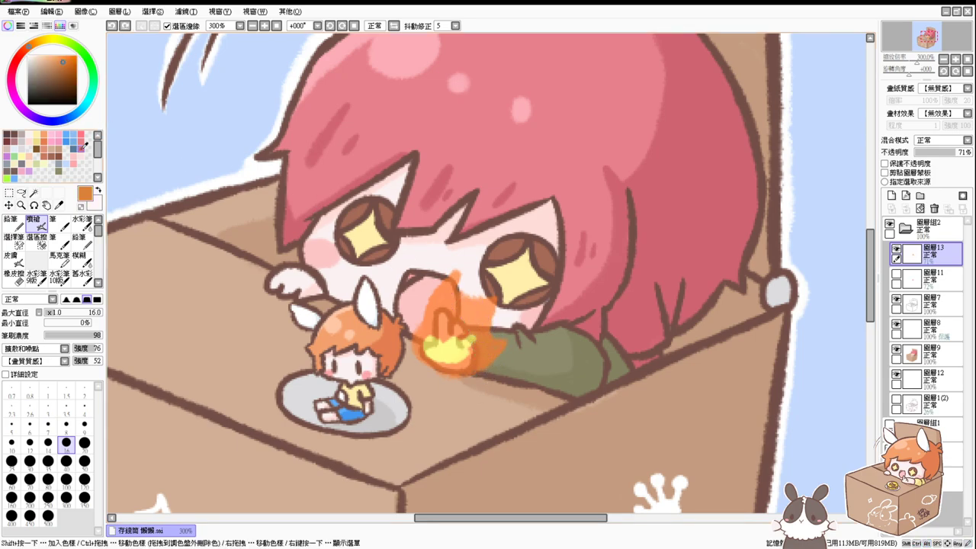
pyautogui.click(964, 152)
pyautogui.keyDown('alt'); pyautogui.click(466, 309); pyautogui.keyUp('alt')
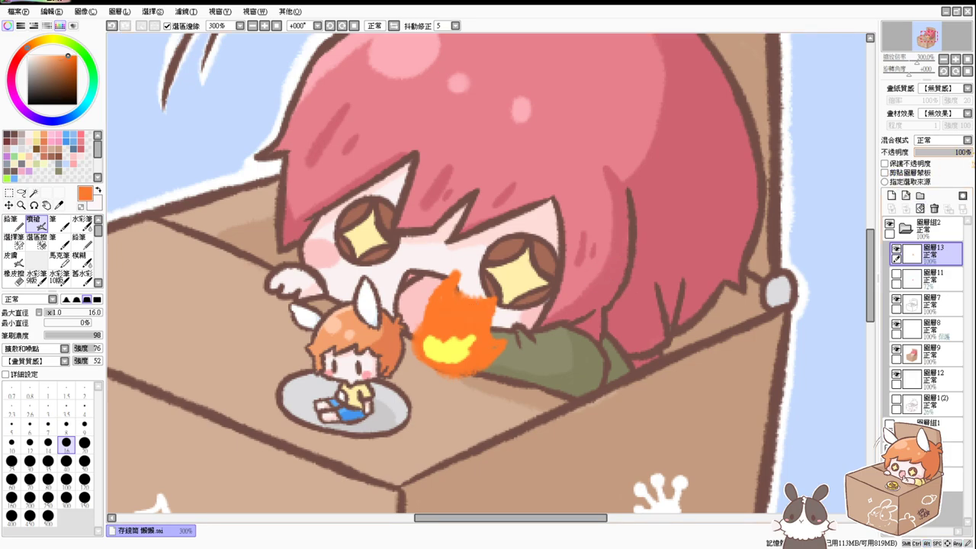
pyautogui.moveTo(961, 153); pyautogui.dragTo(956, 151)
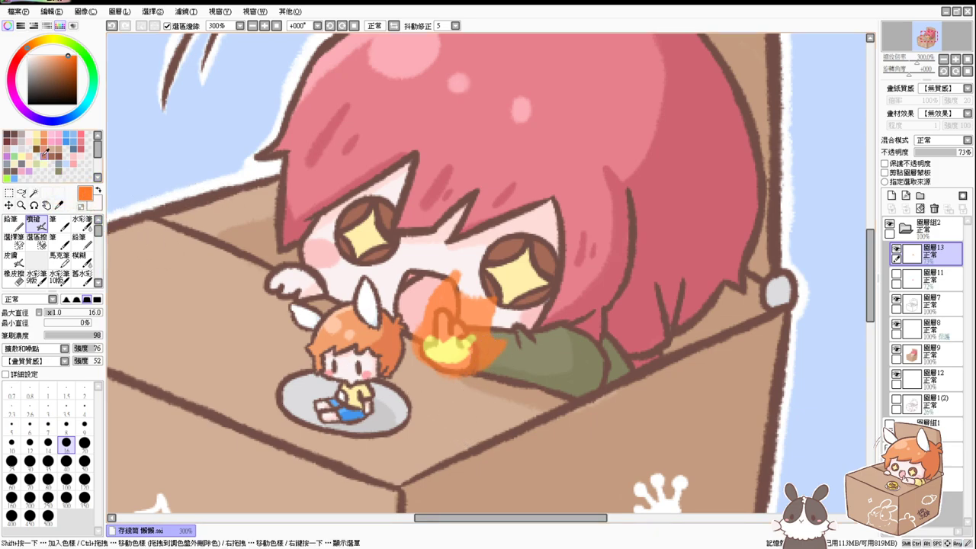
pyautogui.click(82, 134)
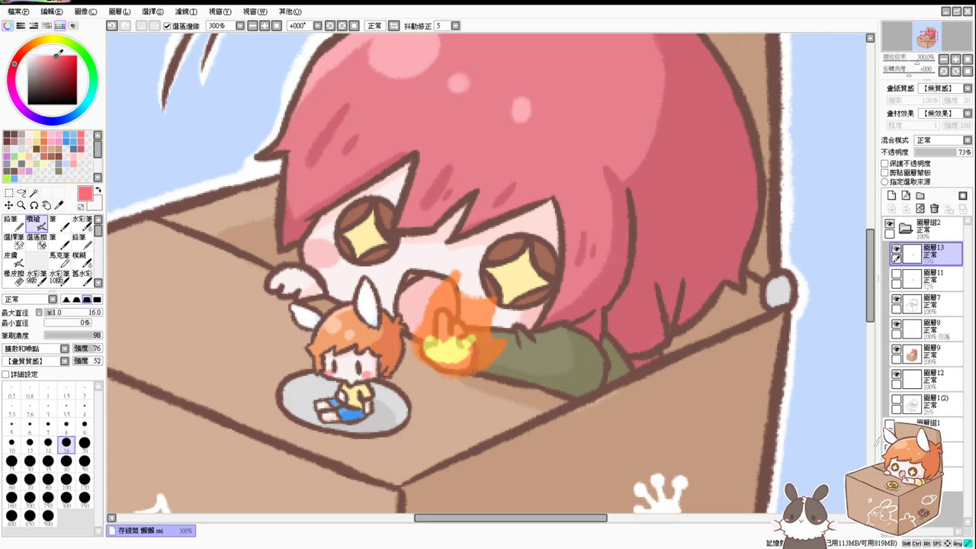
pyautogui.moveTo(58, 55); pyautogui.dragTo(69, 56)
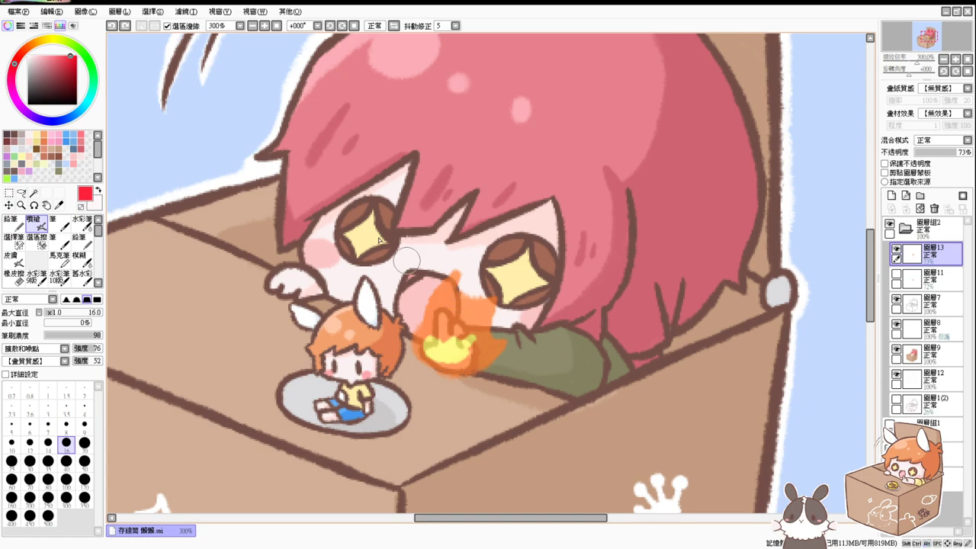
pyautogui.press('e')
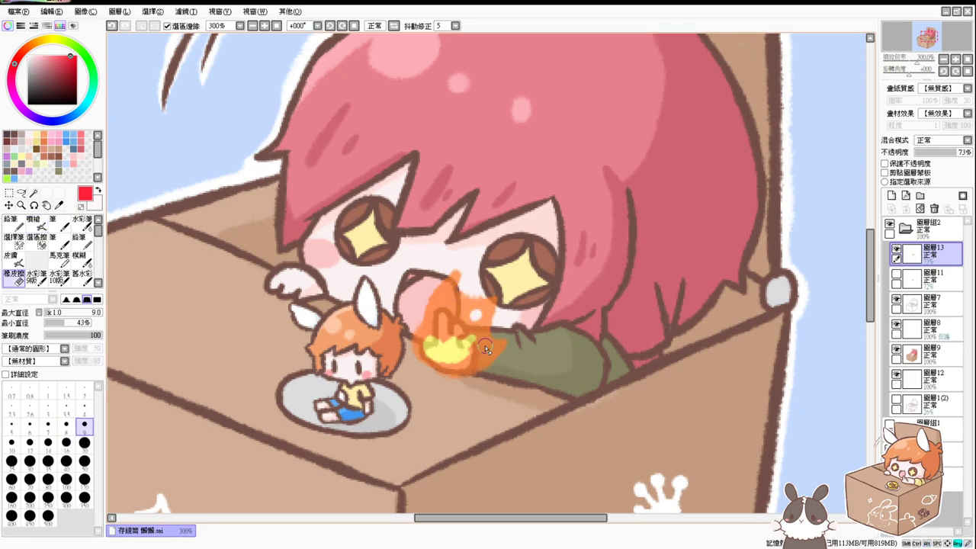
pyautogui.press('e')
pyautogui.hotkey('ctrl', 'z')
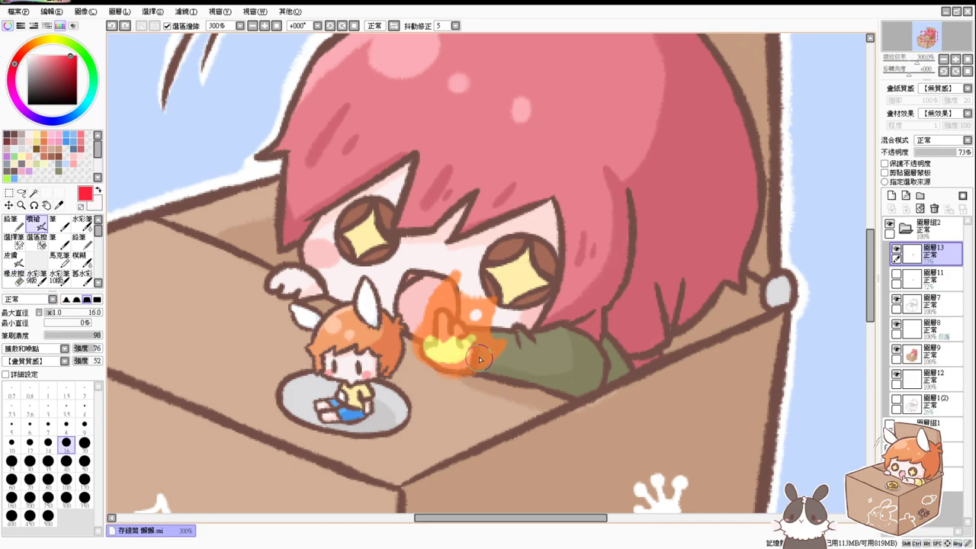
pyautogui.hotkey('ctrl', 'z')
# Dab small white spark dots across the orange and yellow areas of the flame, undoing the unwanted strokes.
pyautogui.click(29, 56)
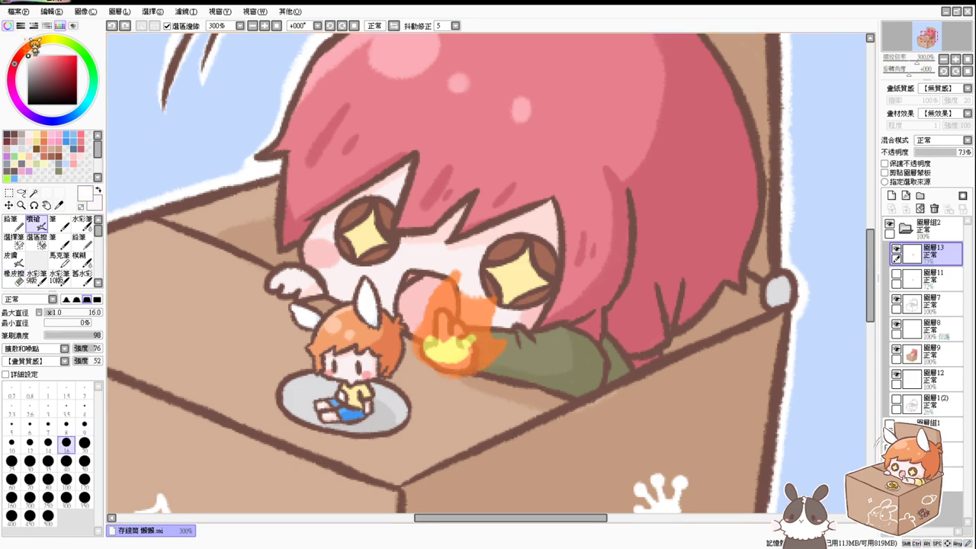
pyautogui.click(474, 316)
pyautogui.moveTo(488, 350); pyautogui.dragTo(457, 358)
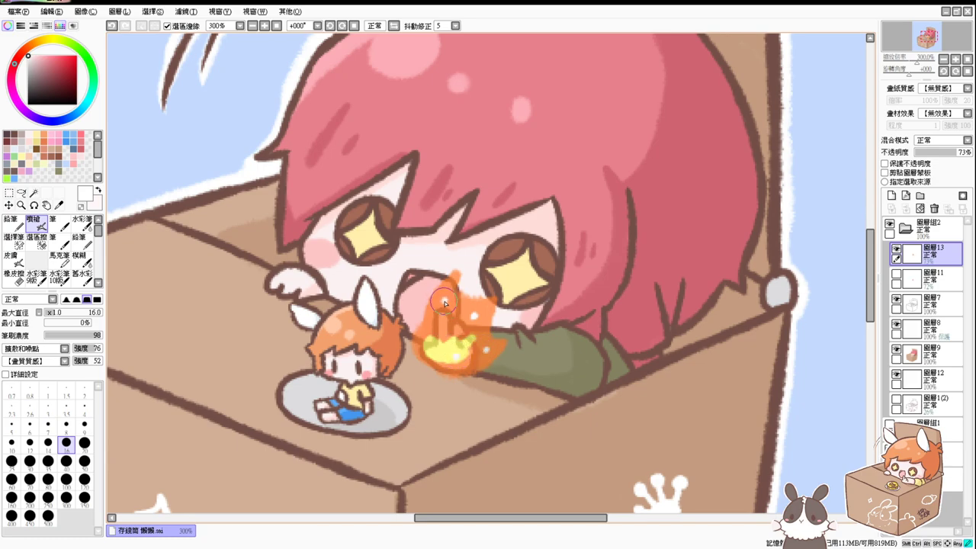
pyautogui.moveTo(437, 329)
pyautogui.mouseDown()
pyautogui.moveTo(424, 322)
pyautogui.moveTo(428, 340)
pyautogui.mouseUp()
pyautogui.press('e')
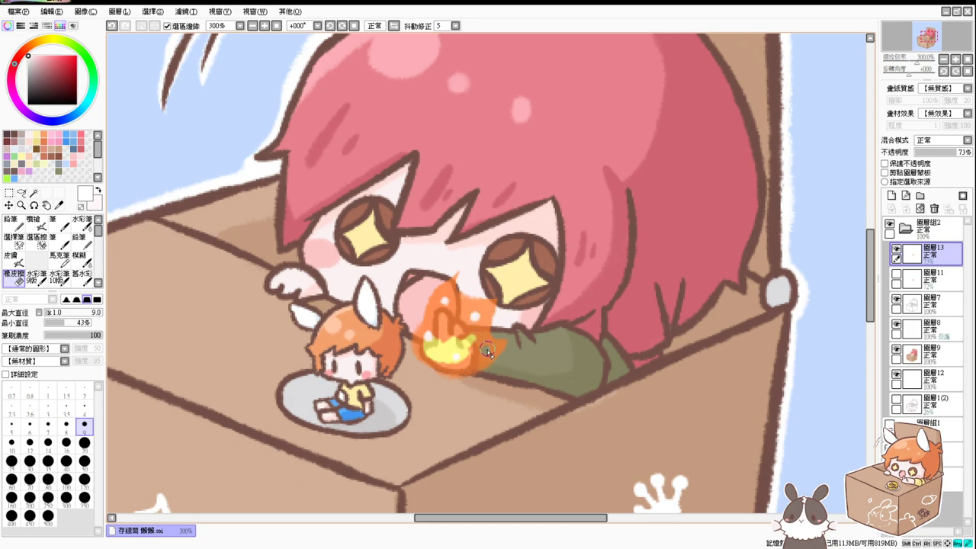
pyautogui.press('v')
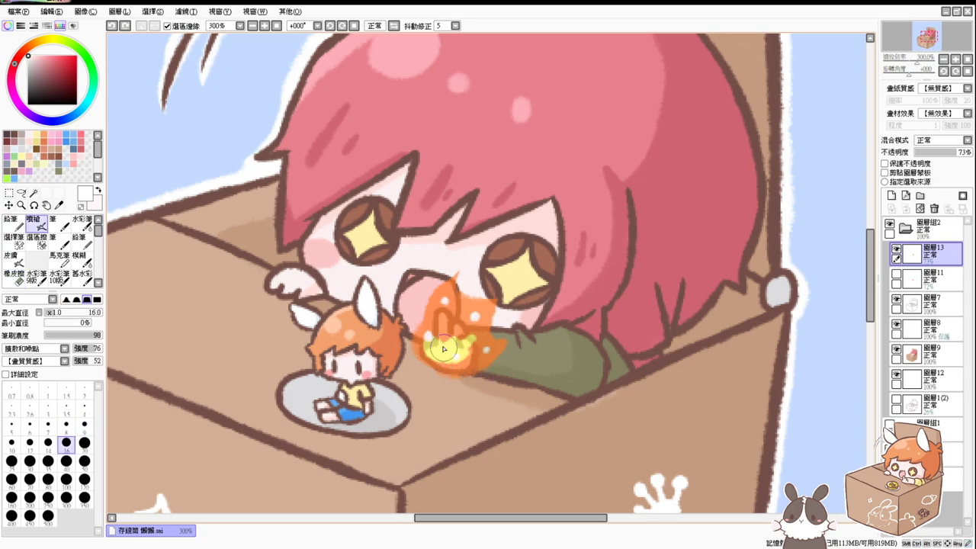
pyautogui.press('e')
pyautogui.press('v')
pyautogui.hotkey('ctrl', 'z')
pyautogui.hotkey('ctrl', 'z')
pyautogui.hotkey('ctrl', 'z')
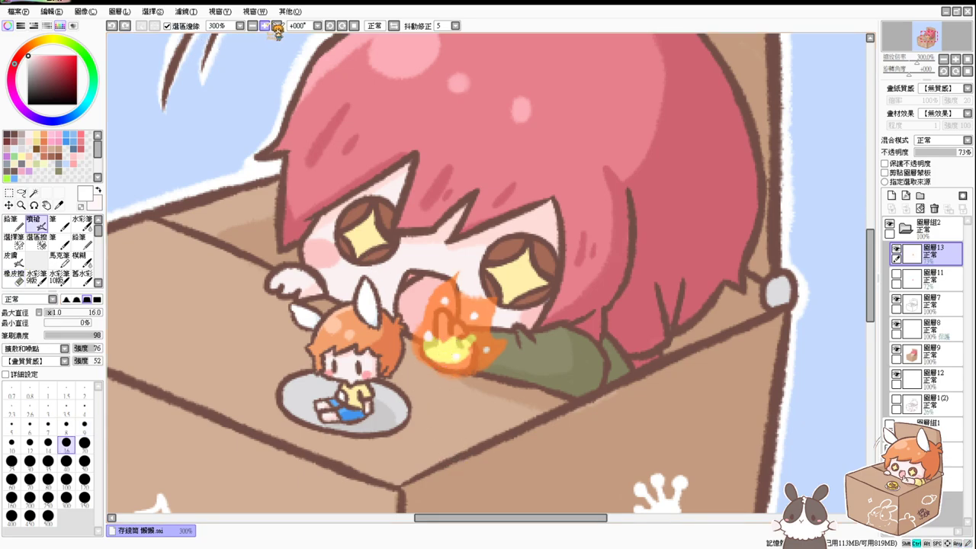
# Erase the thin pointed tip of the flame beside the character's mouth.
pyautogui.click(277, 26)
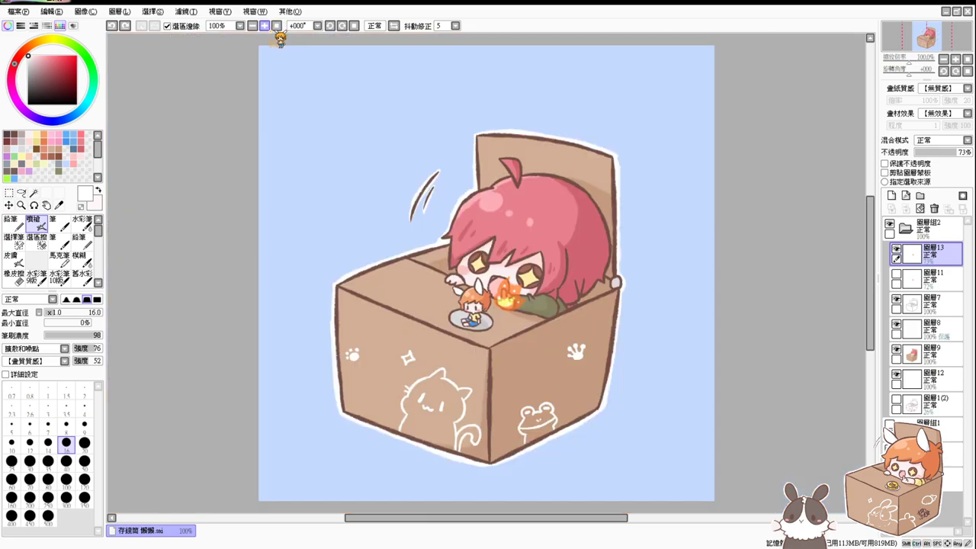
pyautogui.click(267, 27)
pyautogui.click(267, 26)
pyautogui.click(267, 27)
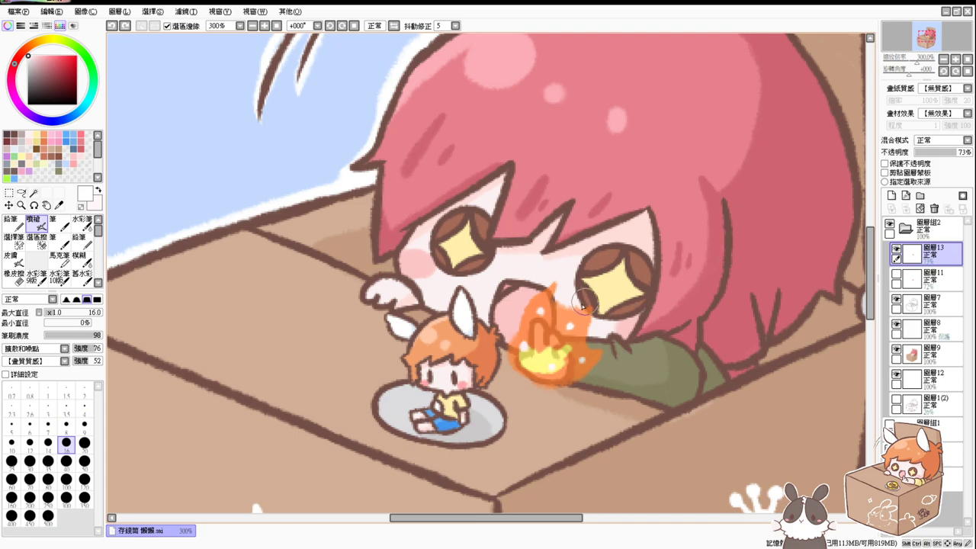
pyautogui.press('e')
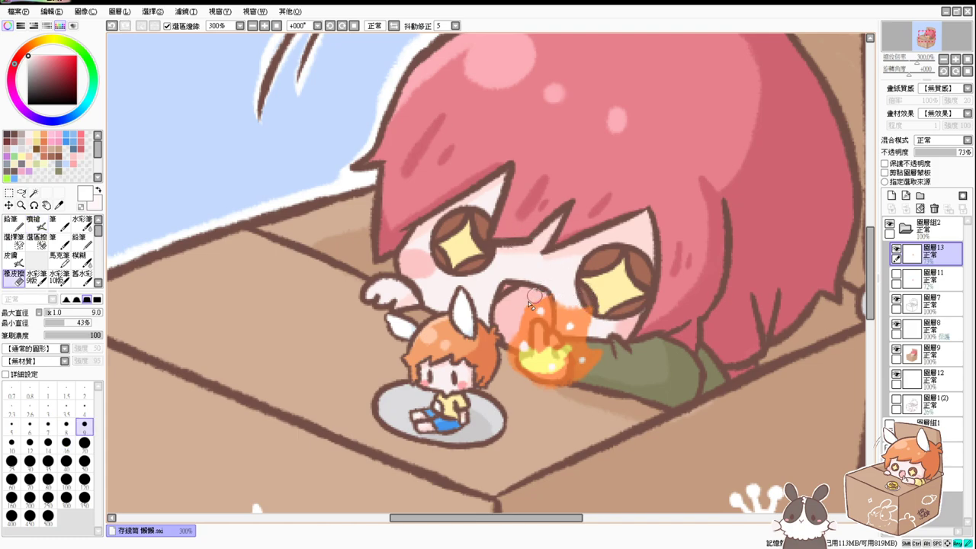
pyautogui.press('v')
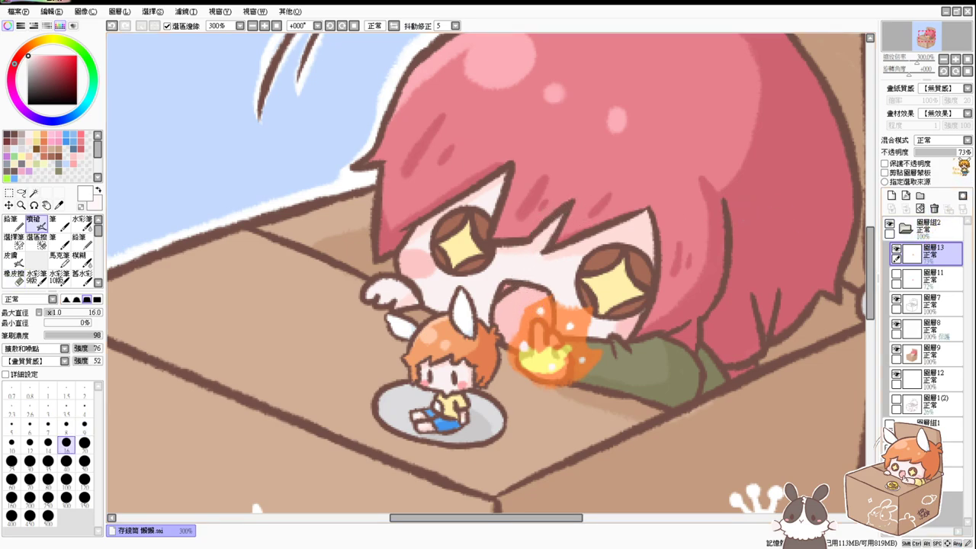
# Set the flame layer's opacity to 100% and reshape the flame's upper edge in the same orange.
pyautogui.moveTo(955, 152); pyautogui.dragTo(973, 153)
pyautogui.keyDown('alt'); pyautogui.click(544, 323); pyautogui.keyUp('alt')
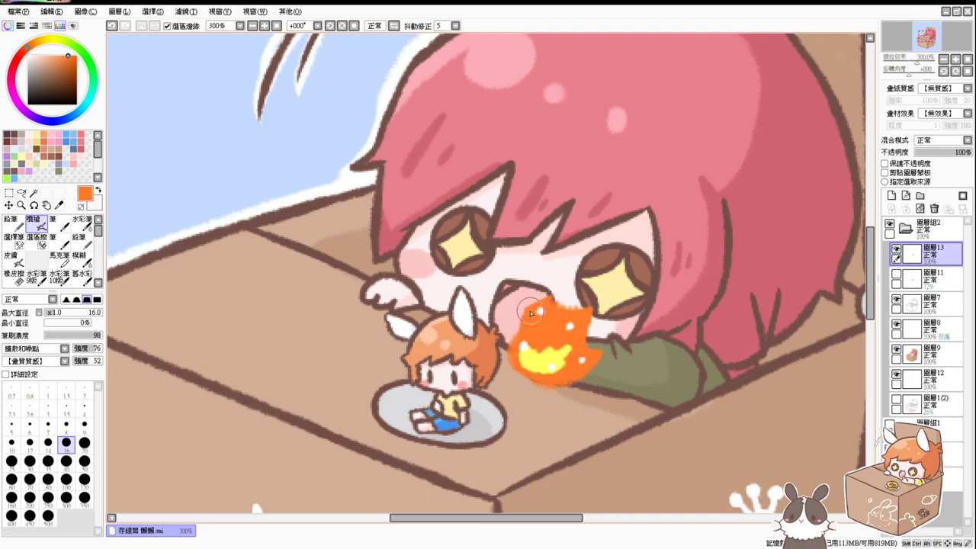
pyautogui.moveTo(530, 304)
pyautogui.mouseDown()
pyautogui.moveTo(529, 312)
pyautogui.moveTo(530, 300)
pyautogui.mouseUp()
pyautogui.hotkey('ctrl', 'z')
pyautogui.moveTo(531, 336)
pyautogui.mouseDown()
pyautogui.moveTo(531, 360)
pyautogui.moveTo(517, 351)
pyautogui.moveTo(513, 364)
pyautogui.moveTo(530, 362)
pyautogui.mouseUp()
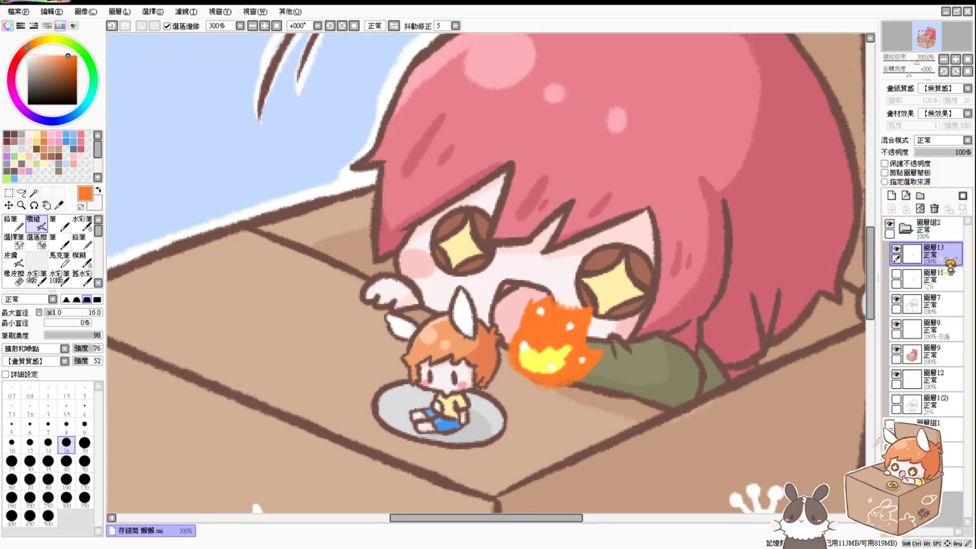
# Set the flame layer's opacity to 73%.
pyautogui.click(277, 26)
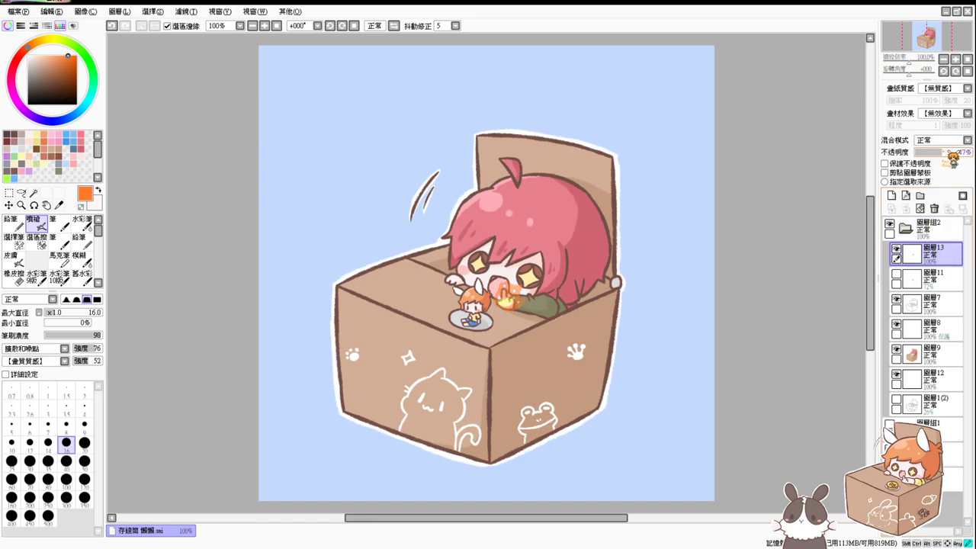
pyautogui.click(957, 152)
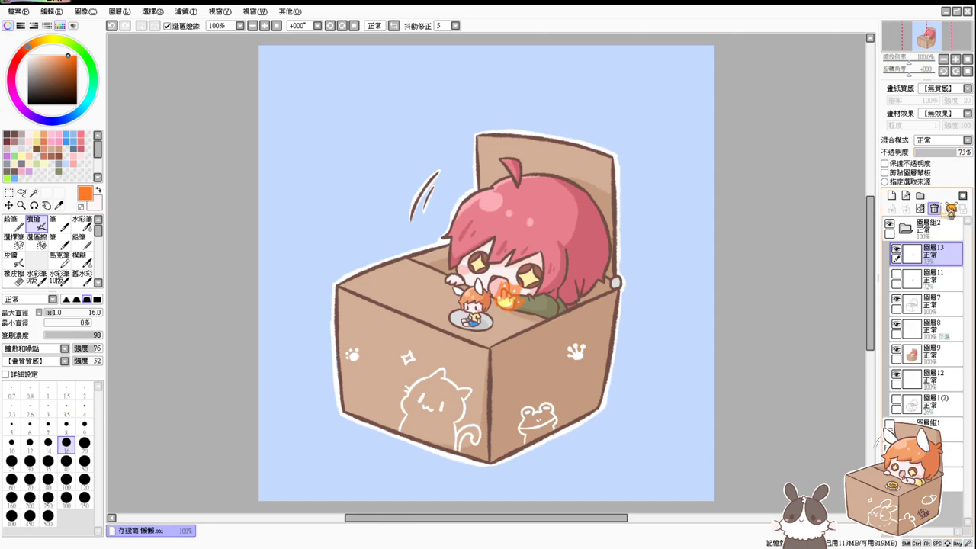
# Add a new layer and hand-write a dark brown signature on the box's right face between the handprint and the frog, using brush size 7.
pyautogui.hotkey('ctrl', '+')
pyautogui.moveTo(736, 366); pyautogui.dragTo(684, 273)
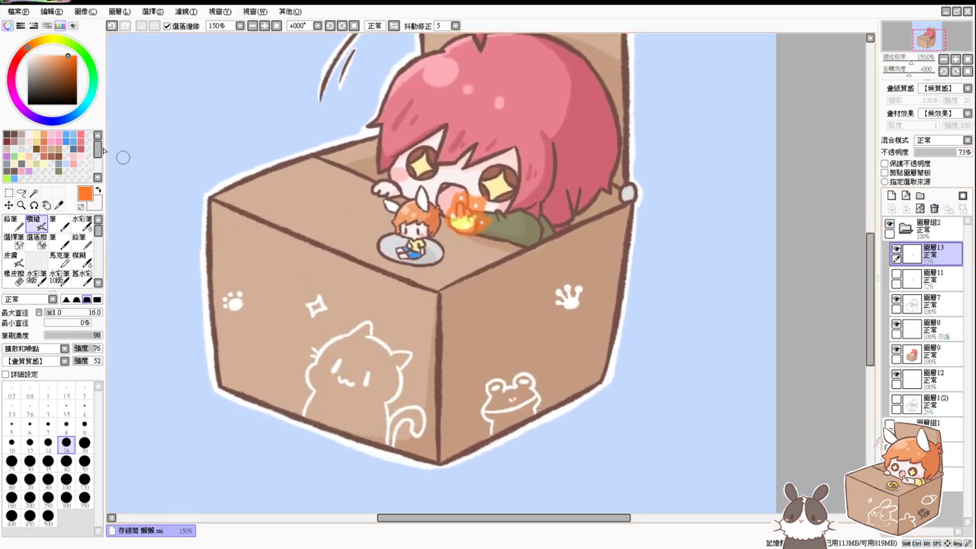
pyautogui.click(6, 135)
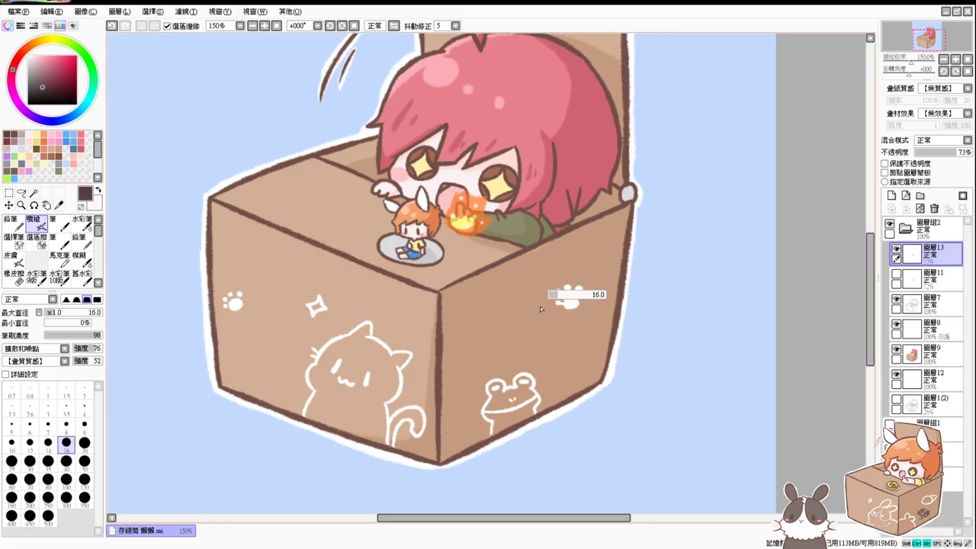
pyautogui.moveTo(541, 308); pyautogui.dragTo(544, 312)
pyautogui.moveTo(607, 395); pyautogui.dragTo(596, 365)
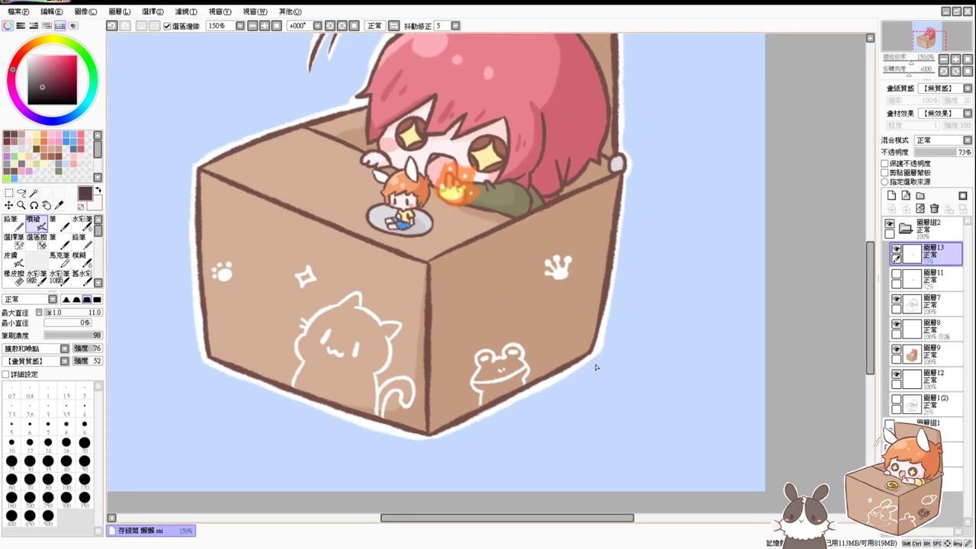
pyautogui.scroll(1, 596, 366)
pyautogui.moveTo(570, 311); pyautogui.dragTo(567, 313)
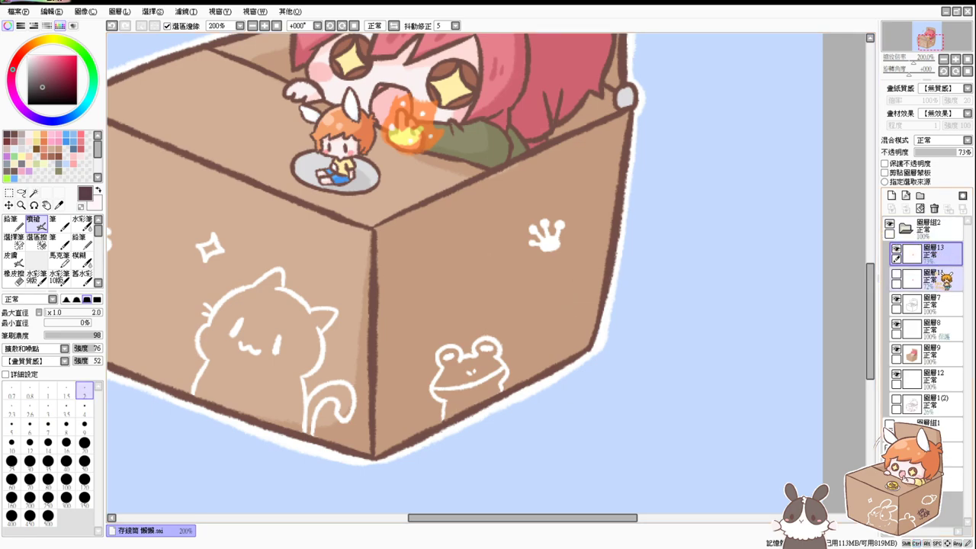
pyautogui.click(891, 196)
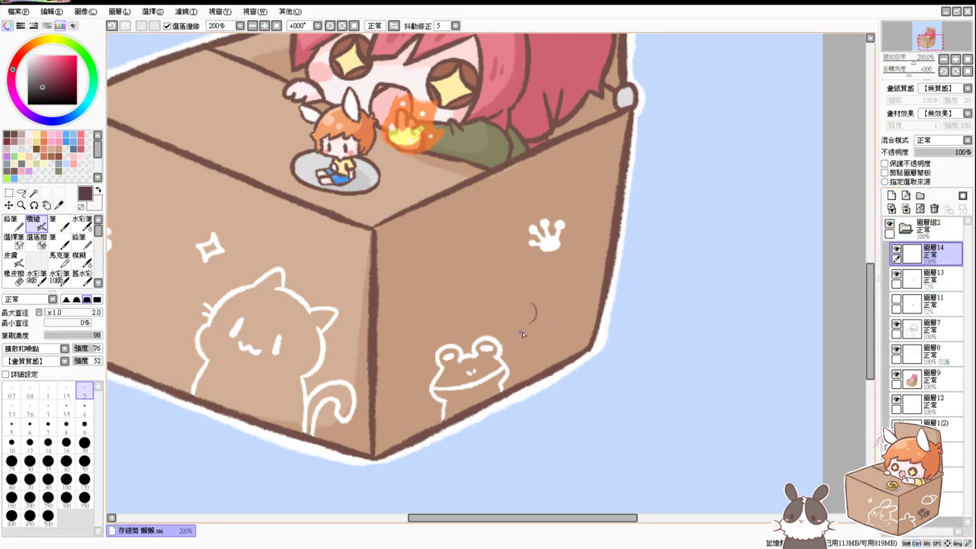
pyautogui.moveTo(523, 316)
pyautogui.mouseDown()
pyautogui.moveTo(525, 304)
pyautogui.moveTo(499, 312)
pyautogui.moveTo(508, 293)
pyautogui.mouseUp()
pyautogui.hotkey('ctrl', 'z')
pyautogui.moveTo(521, 278)
pyautogui.mouseDown()
pyautogui.moveTo(510, 310)
pyautogui.moveTo(530, 276)
pyautogui.moveTo(521, 331)
pyautogui.moveTo(531, 316)
pyautogui.moveTo(558, 321)
pyautogui.moveTo(567, 287)
pyautogui.moveTo(579, 312)
pyautogui.moveTo(559, 289)
pyautogui.moveTo(534, 298)
pyautogui.moveTo(534, 308)
pyautogui.moveTo(555, 303)
pyautogui.moveTo(541, 336)
pyautogui.mouseUp()
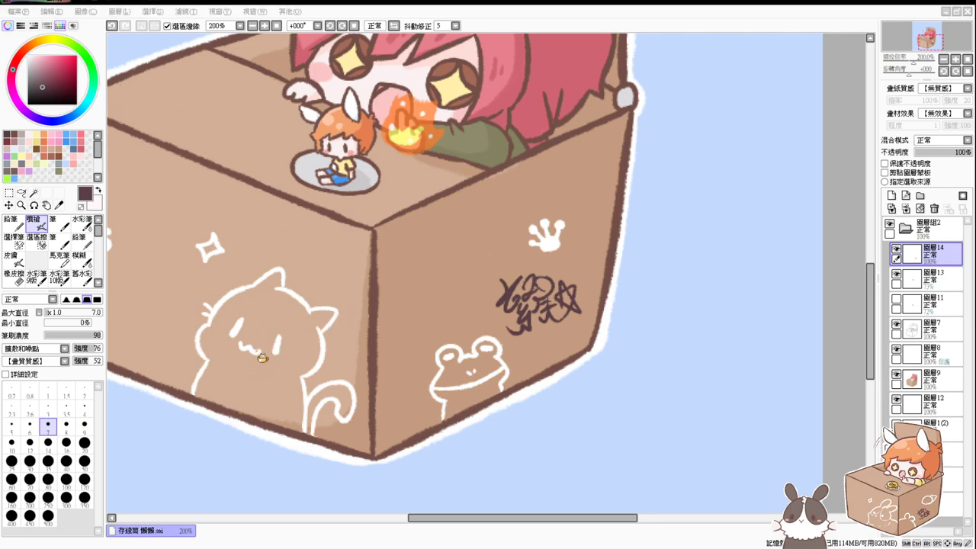
# Save the drawing as a PSD file and collapse the layer group 圖層組2.
pyautogui.click(509, 311)
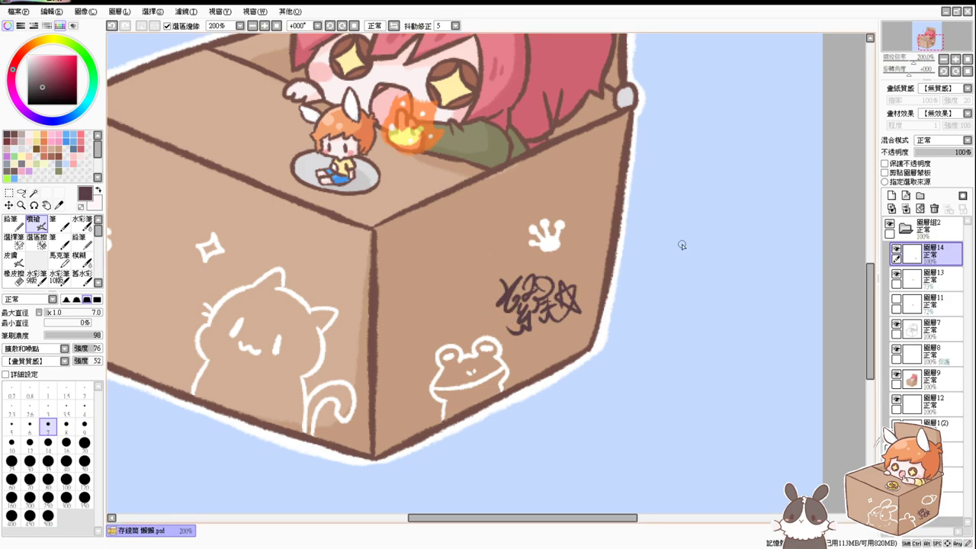
pyautogui.click(904, 228)
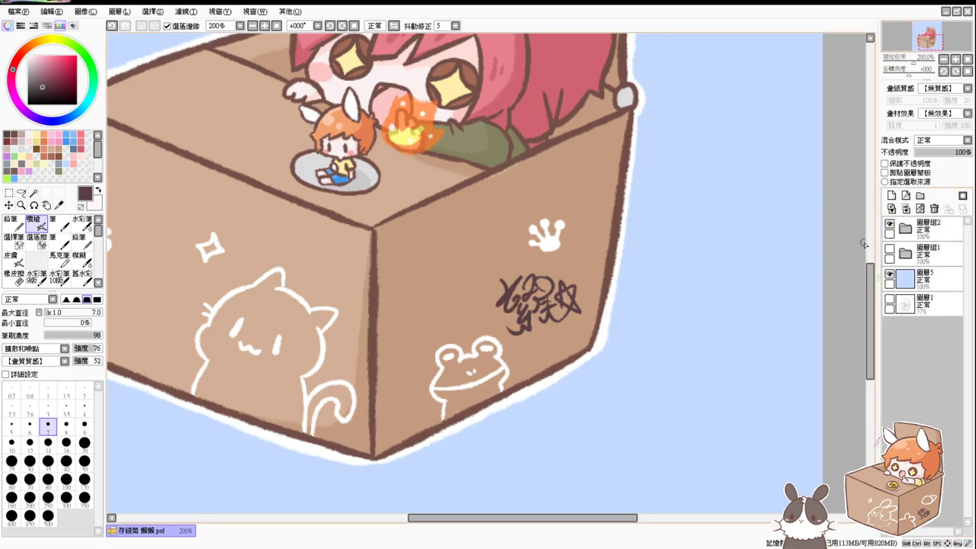
pyautogui.moveTo(870, 282); pyautogui.dragTo(860, 228)
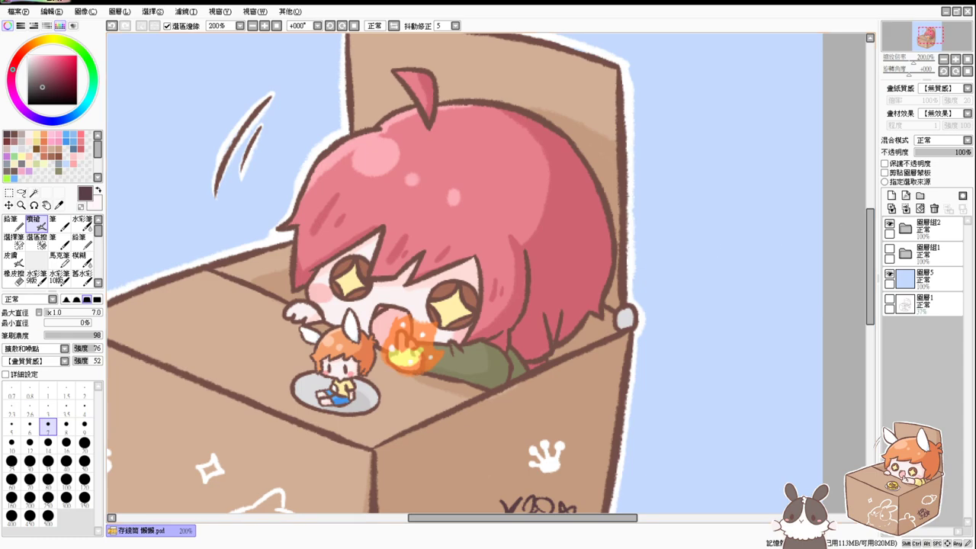